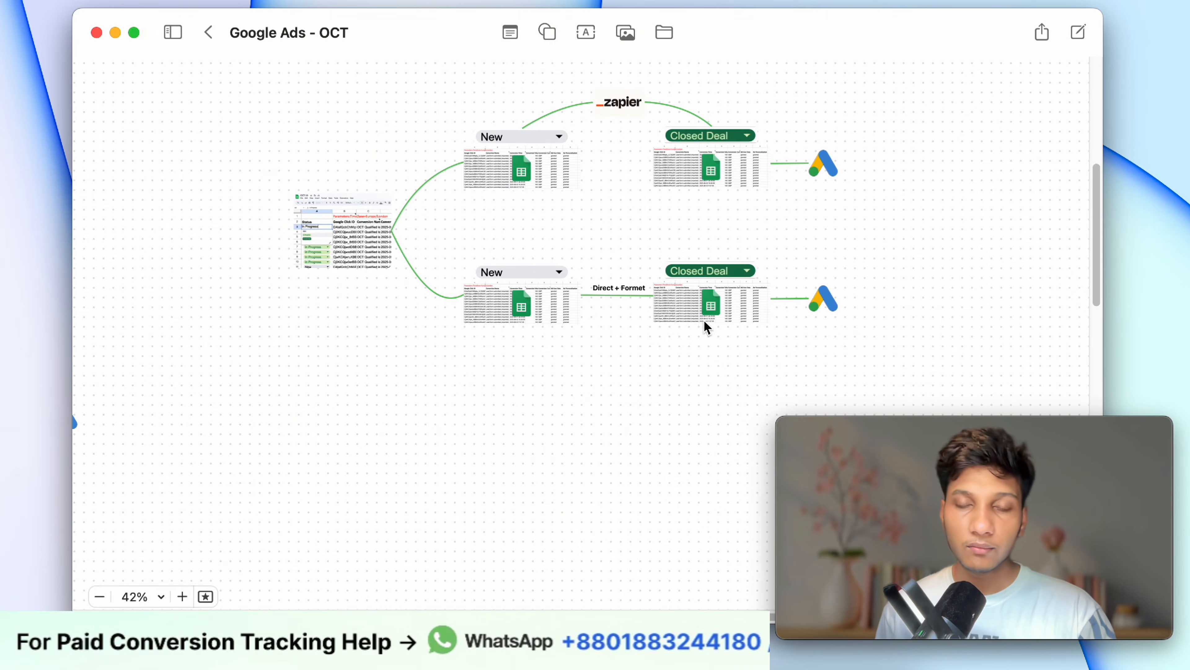
Step: Examine the offline conversion flow diagram and the Status options in its source lead spreadsheet
{"action": "scroll", "coordinate": [640, 199], "scroll_direction": "up", "scroll_amount": 6}
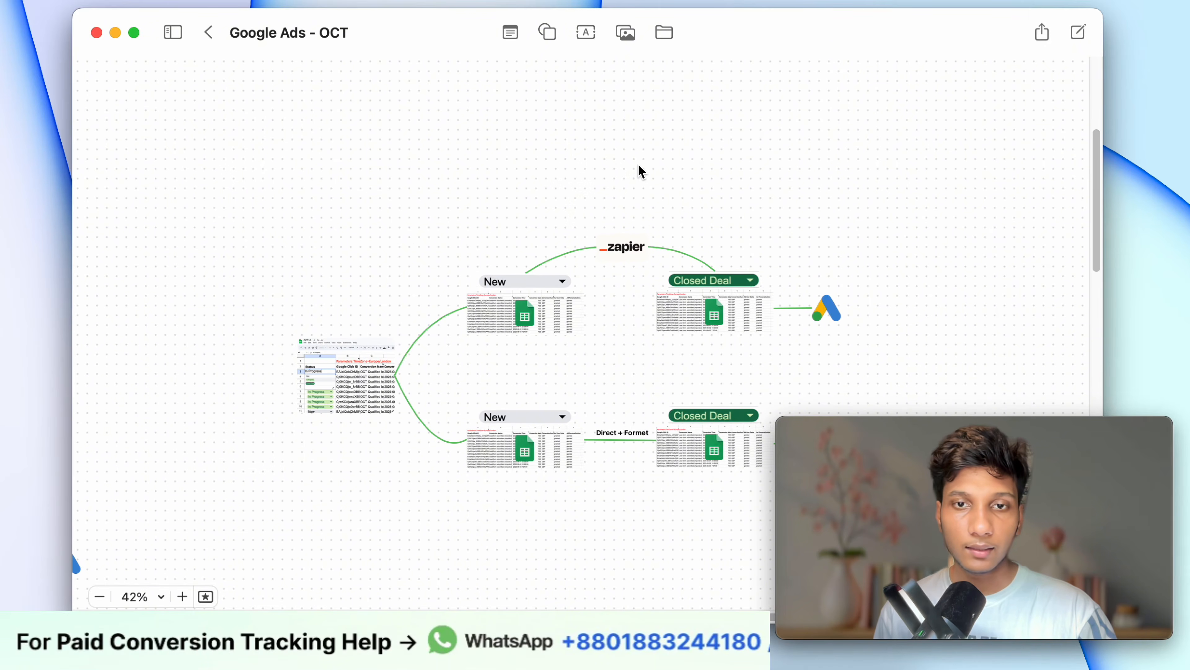
{"action": "scroll", "coordinate": [640, 171], "scroll_direction": "down", "scroll_amount": 3}
{"action": "scroll", "coordinate": [563, 338], "scroll_direction": "up", "scroll_amount": 5}
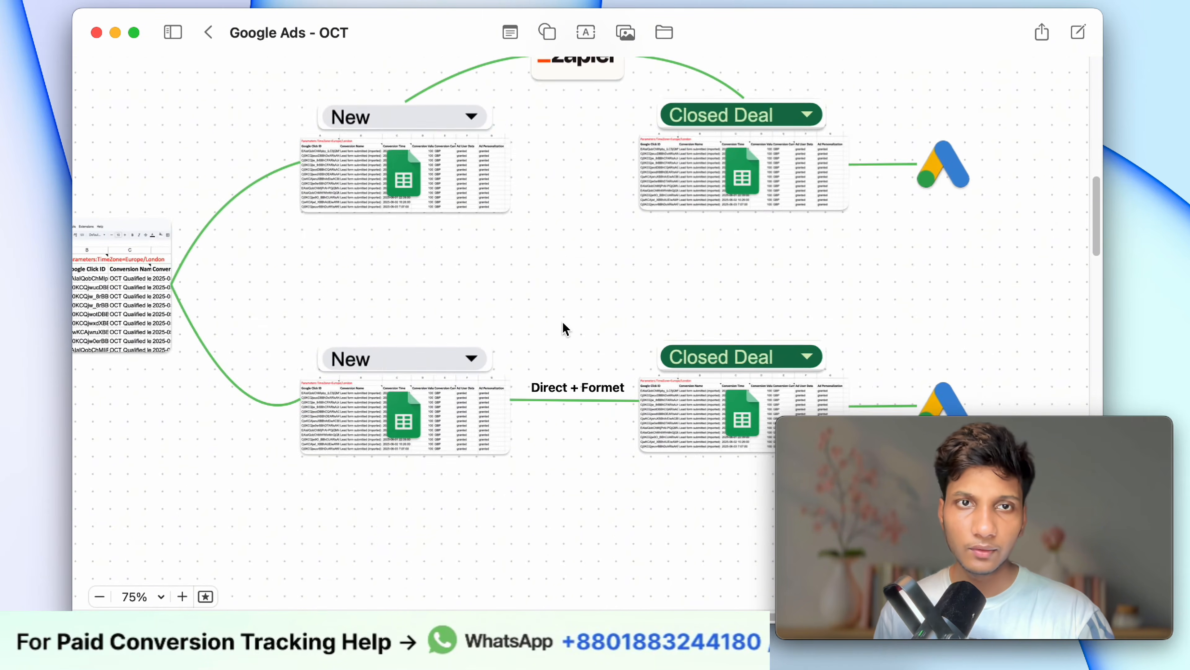
{"action": "scroll", "coordinate": [564, 329], "scroll_direction": "down", "scroll_amount": 3}
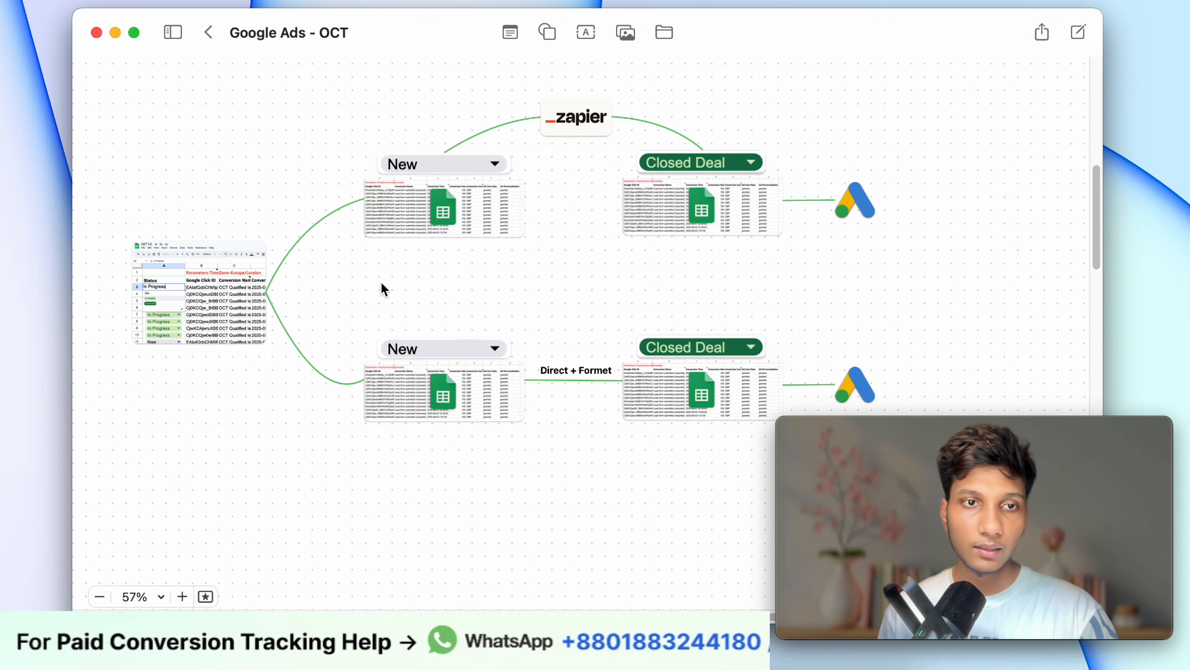
{"action": "scroll", "coordinate": [192, 309], "scroll_direction": "up", "scroll_amount": 5}
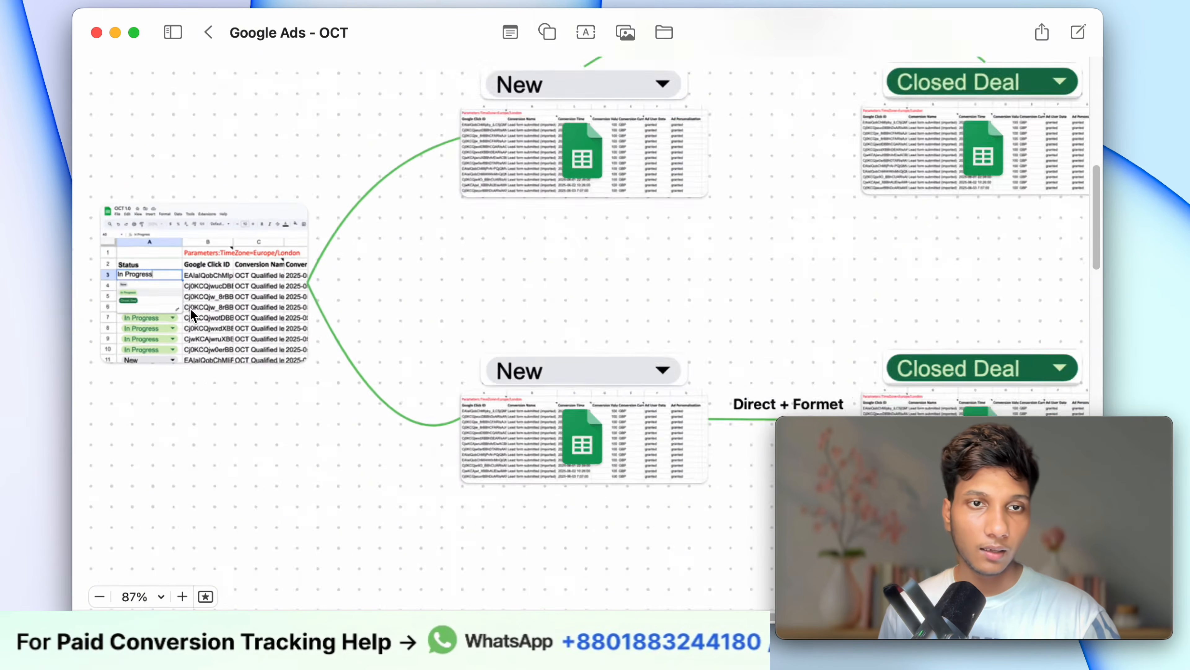
{"action": "scroll", "coordinate": [191, 315], "scroll_direction": "left", "scroll_amount": 3}
{"action": "scroll", "coordinate": [191, 315], "scroll_direction": "up", "scroll_amount": 2}
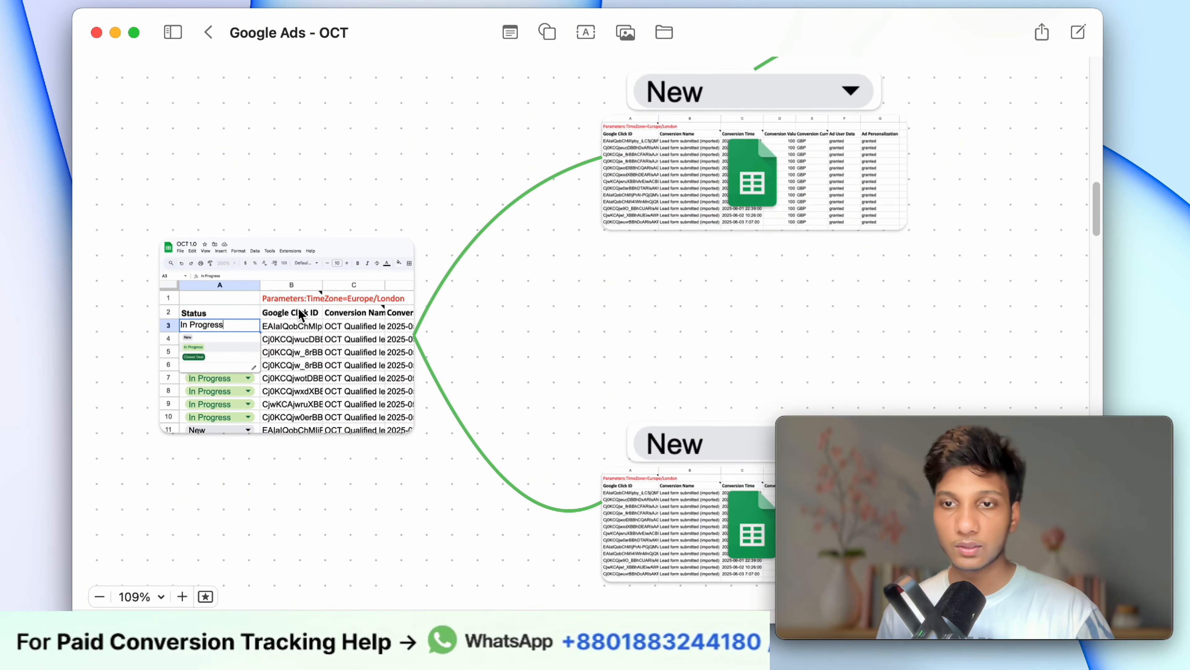
{"action": "scroll", "coordinate": [410, 379], "scroll_direction": "down", "scroll_amount": 1}
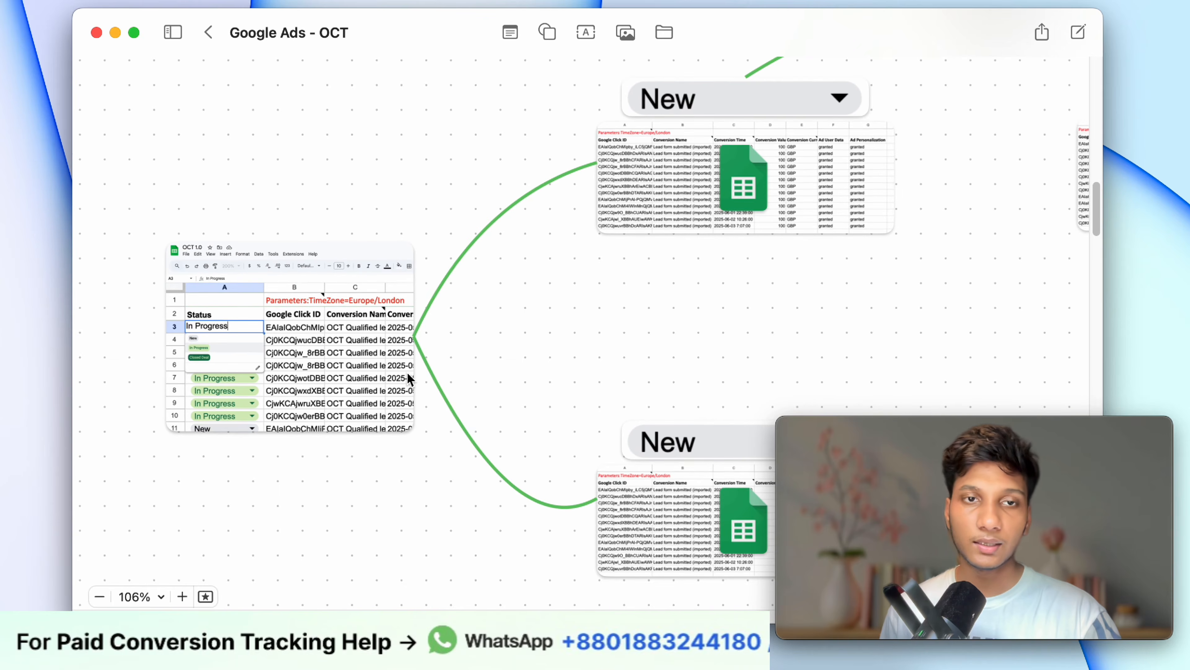
{"action": "scroll", "coordinate": [410, 379], "scroll_direction": "up", "scroll_amount": 5}
{"action": "scroll", "coordinate": [410, 379], "scroll_direction": "down", "scroll_amount": 4}
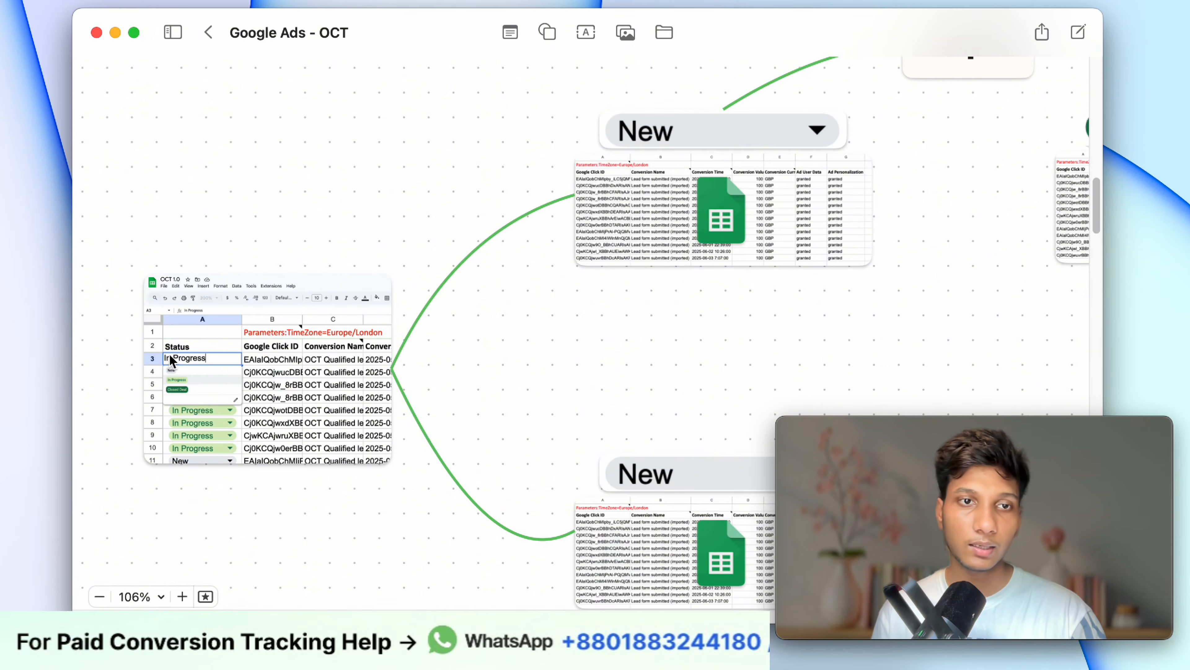
{"action": "scroll", "coordinate": [212, 421], "scroll_direction": "up", "scroll_amount": 5}
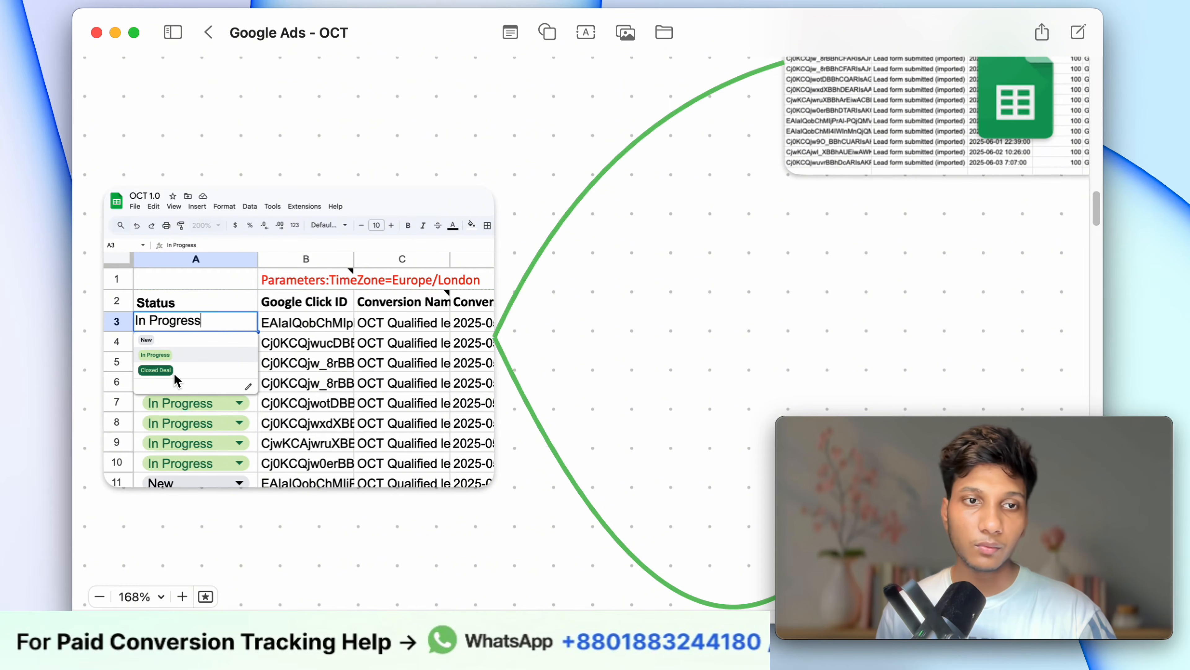
{"action": "scroll", "coordinate": [487, 402], "scroll_direction": "down", "scroll_amount": 5}
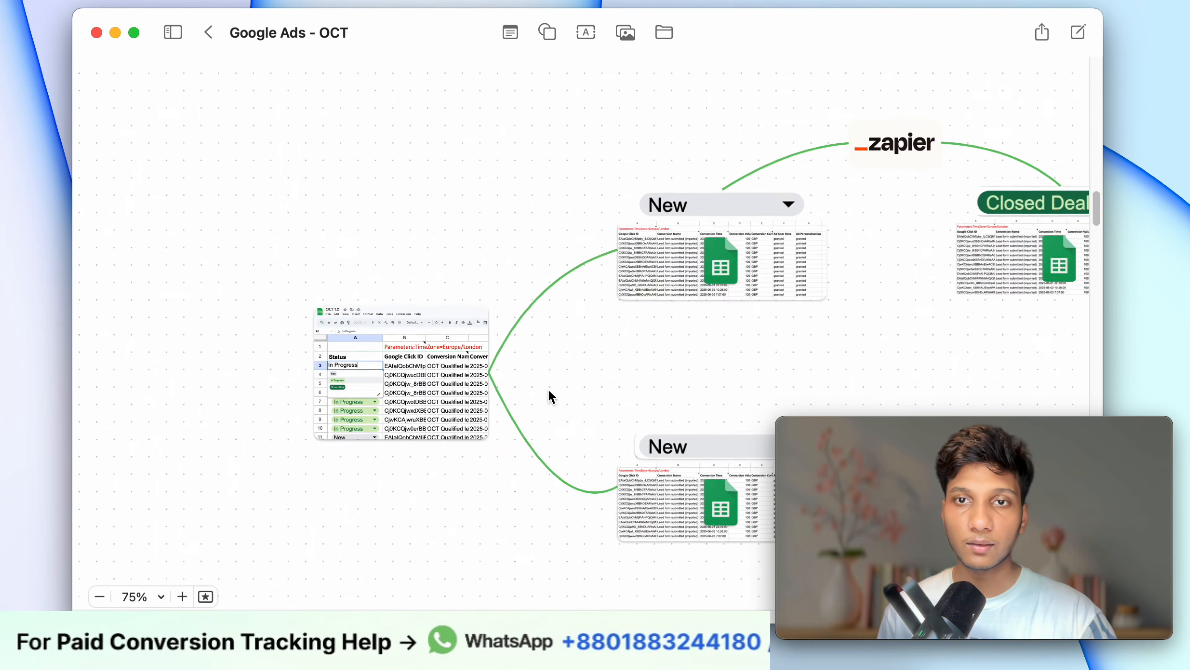
Step: Examine the Direct + Formet route from the New sheet through the Closed Deal sheet to Google Ads
{"action": "scroll", "coordinate": [548, 393], "scroll_direction": "right", "scroll_amount": 2}
{"action": "scroll", "coordinate": [549, 393], "scroll_direction": "down", "scroll_amount": 1}
{"action": "scroll", "coordinate": [619, 384], "scroll_direction": "right", "scroll_amount": 3}
{"action": "scroll", "coordinate": [611, 391], "scroll_direction": "down", "scroll_amount": 2}
{"action": "scroll", "coordinate": [699, 372], "scroll_direction": "up", "scroll_amount": 4}
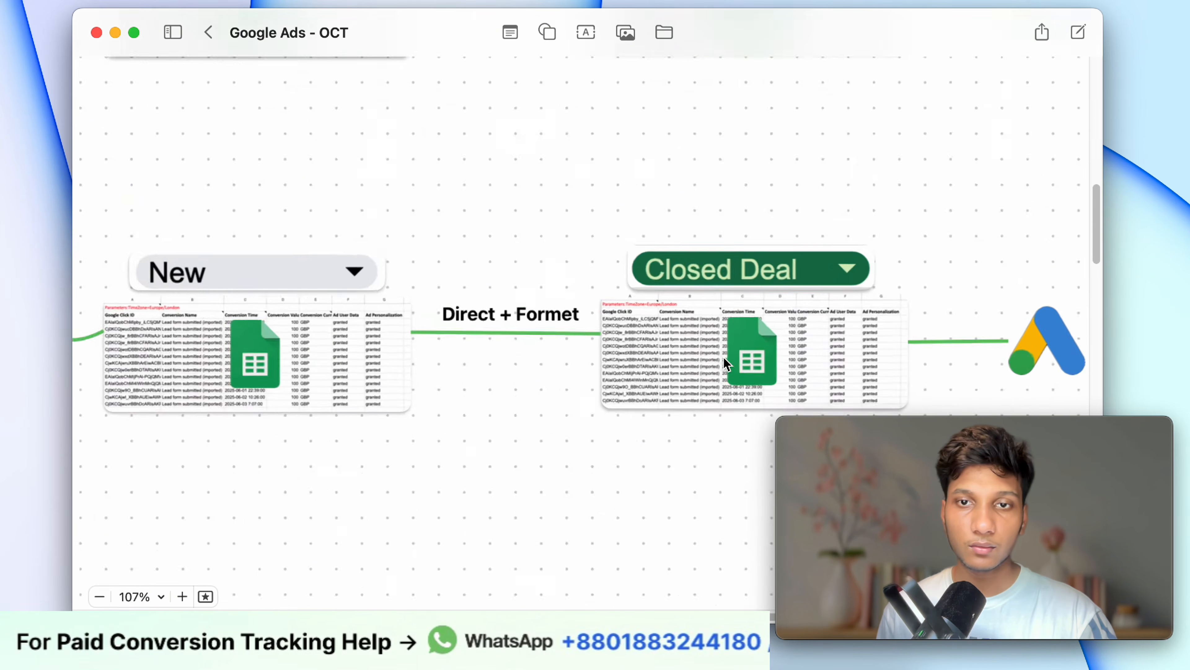
{"action": "scroll", "coordinate": [231, 316], "scroll_direction": "down", "scroll_amount": 2}
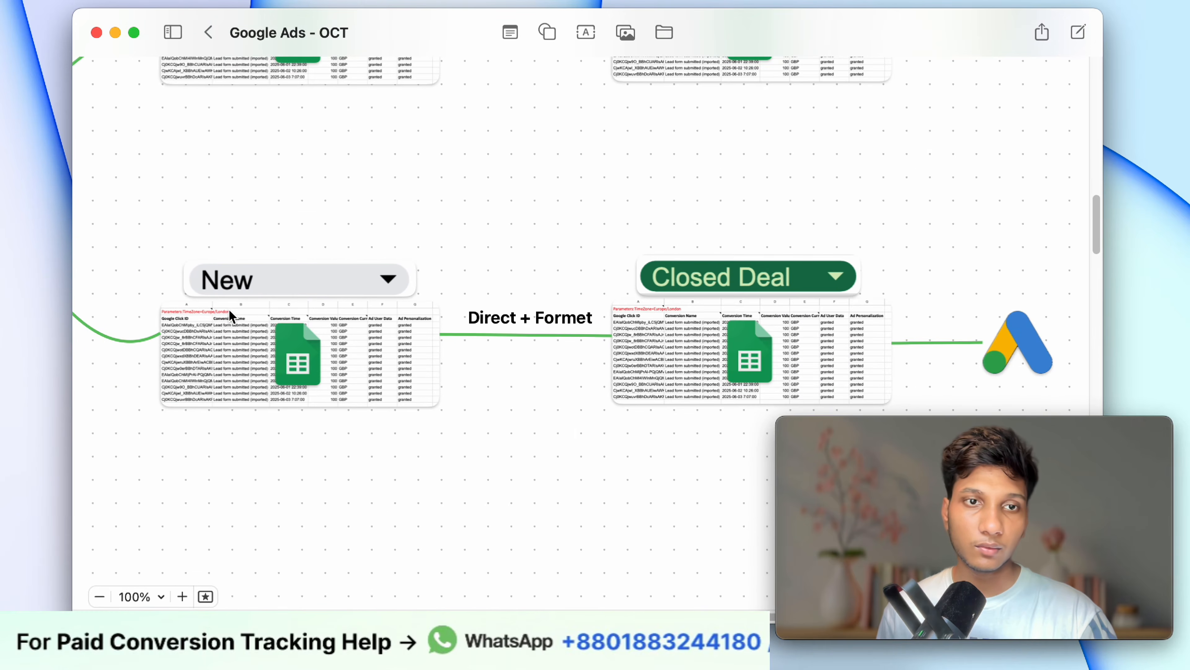
{"action": "scroll", "coordinate": [230, 318], "scroll_direction": "left", "scroll_amount": 2}
{"action": "scroll", "coordinate": [230, 317], "scroll_direction": "up", "scroll_amount": 2}
{"action": "scroll", "coordinate": [240, 365], "scroll_direction": "left", "scroll_amount": 2}
{"action": "scroll", "coordinate": [240, 365], "scroll_direction": "down", "scroll_amount": 2}
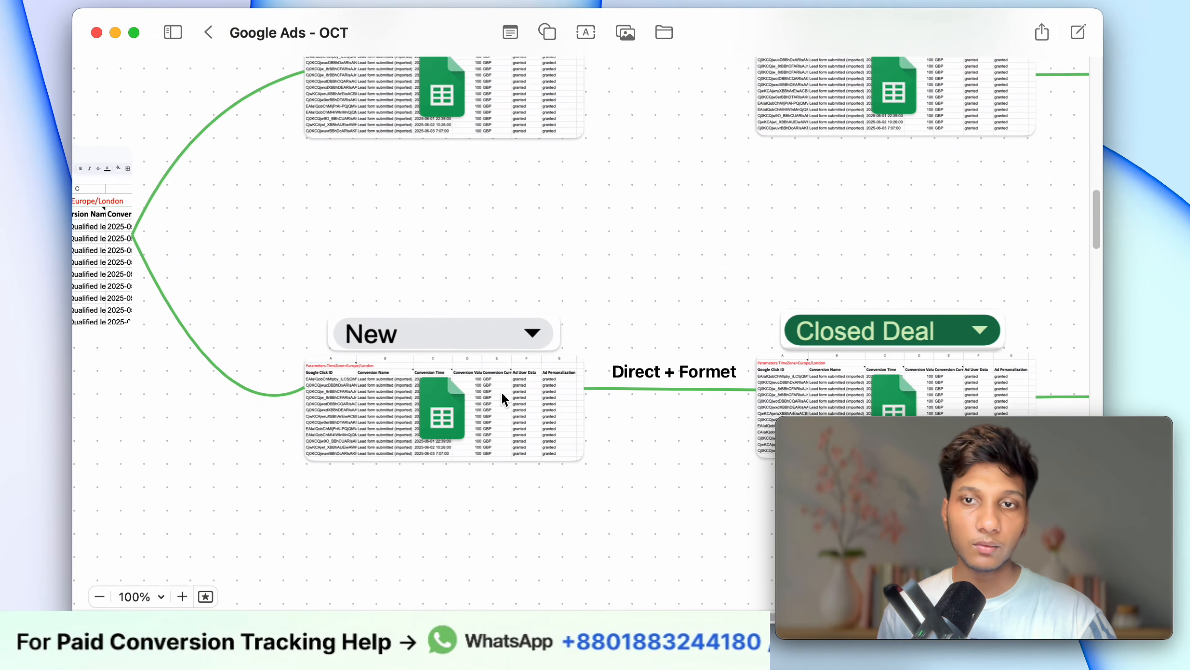
{"action": "scroll", "coordinate": [612, 404], "scroll_direction": "right", "scroll_amount": 5}
{"action": "scroll", "coordinate": [612, 405], "scroll_direction": "down", "scroll_amount": 1}
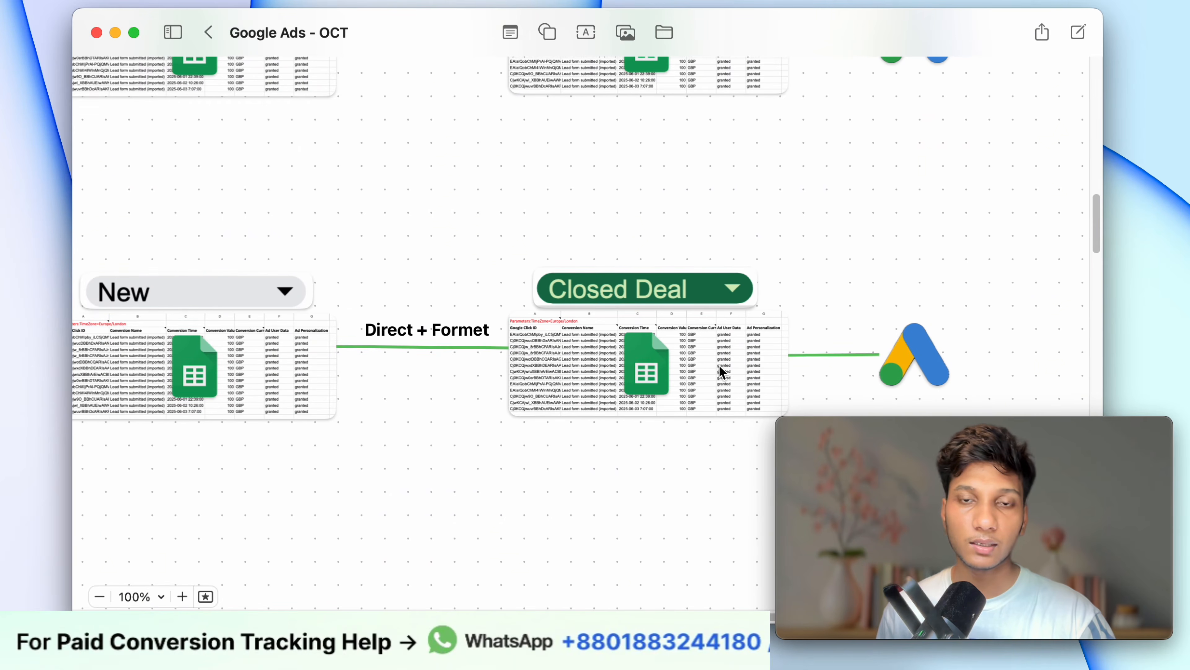
{"action": "scroll", "coordinate": [962, 357], "scroll_direction": "right", "scroll_amount": 3}
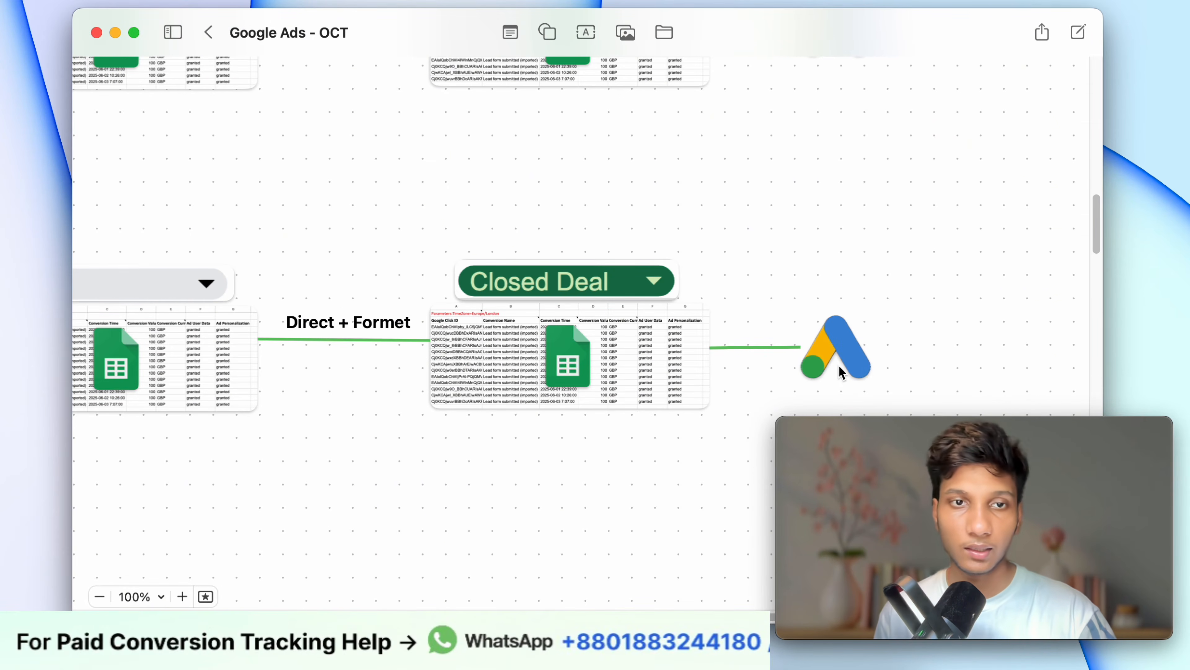
{"action": "scroll", "coordinate": [840, 364], "scroll_direction": "left", "scroll_amount": 5}
Step: Compare the Direct + Formet link with the Zapier link between the New and Closed Deal sheets
{"action": "scroll", "coordinate": [519, 360], "scroll_direction": "up", "scroll_amount": 6}
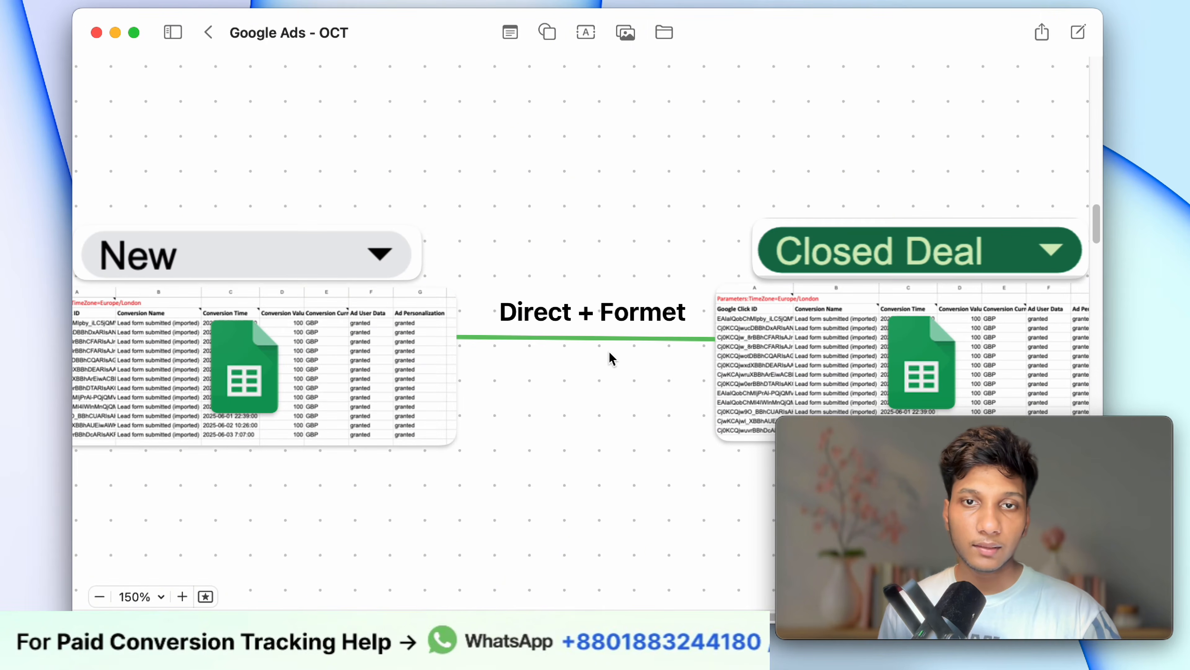
{"action": "scroll", "coordinate": [623, 366], "scroll_direction": "down", "scroll_amount": 5}
{"action": "scroll", "coordinate": [632, 373], "scroll_direction": "up", "scroll_amount": 6}
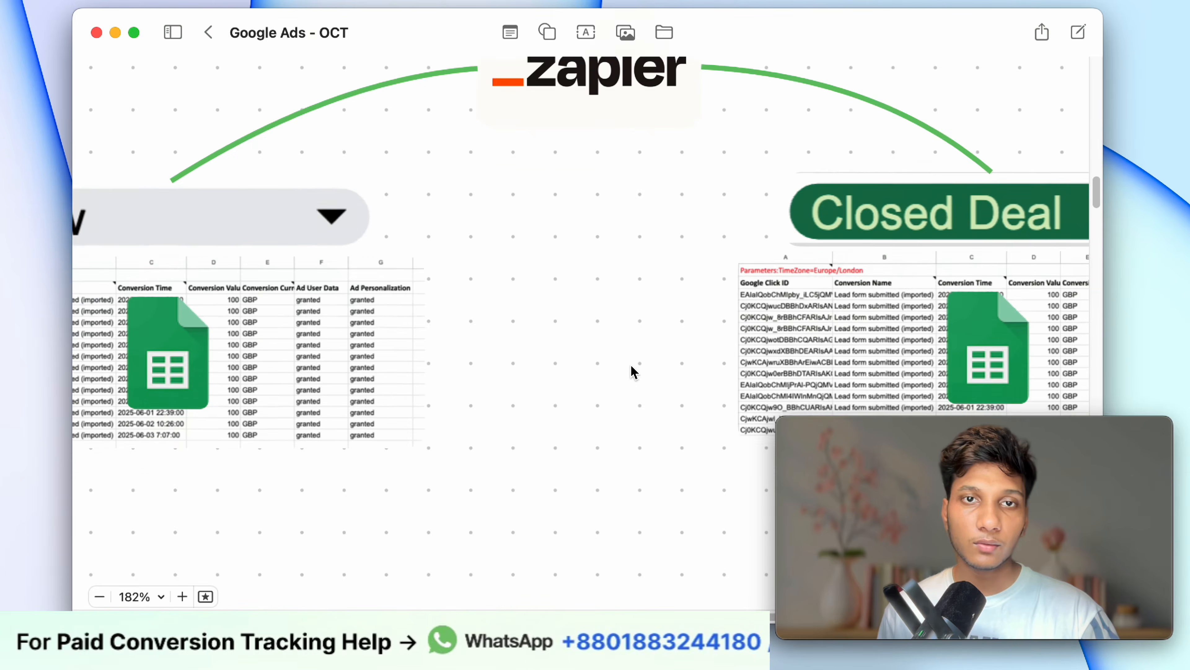
{"action": "scroll", "coordinate": [586, 253], "scroll_direction": "down", "scroll_amount": 5}
{"action": "scroll", "coordinate": [610, 253], "scroll_direction": "up", "scroll_amount": 5}
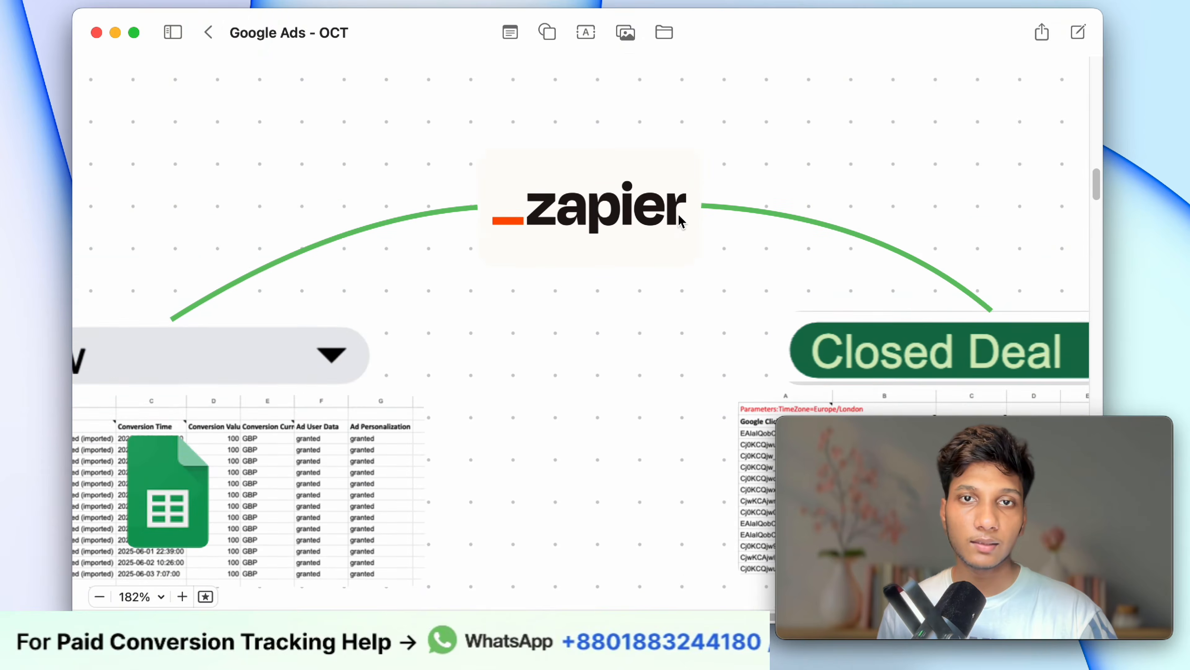
{"action": "scroll", "coordinate": [608, 258], "scroll_direction": "down", "scroll_amount": 1}
{"action": "scroll", "coordinate": [611, 260], "scroll_direction": "down", "scroll_amount": 2}
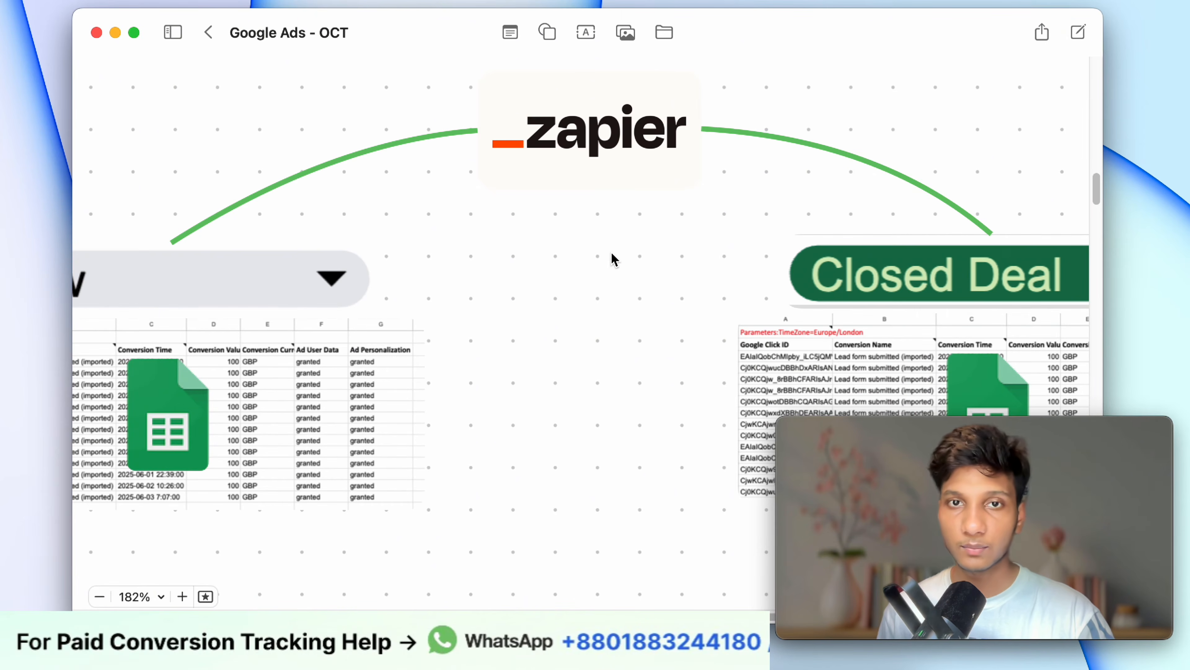
{"action": "scroll", "coordinate": [613, 260], "scroll_direction": "down", "scroll_amount": 8}
{"action": "scroll", "coordinate": [622, 380], "scroll_direction": "down", "scroll_amount": 5}
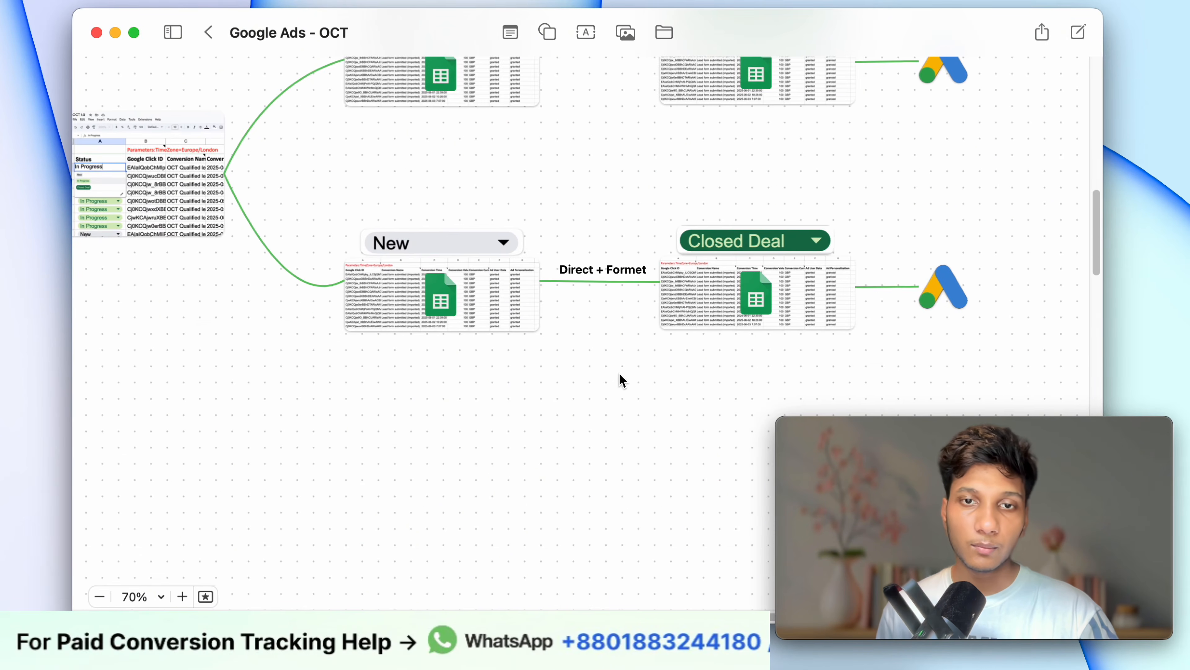
Step: Switch to the browser and read the Google Ads Offline Conversion Tracking (OCT) Kit page, including its benefits and included items
{"action": "scroll", "coordinate": [606, 318], "scroll_direction": "up", "scroll_amount": 5}
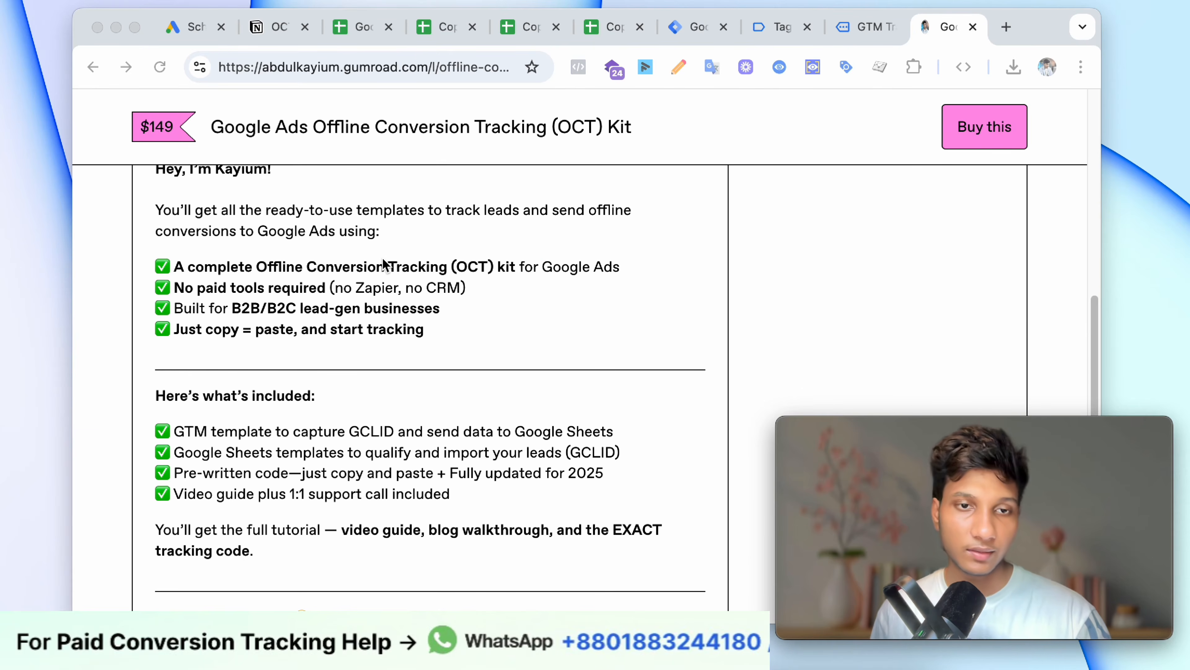
{"action": "scroll", "coordinate": [439, 337], "scroll_direction": "up", "scroll_amount": 1}
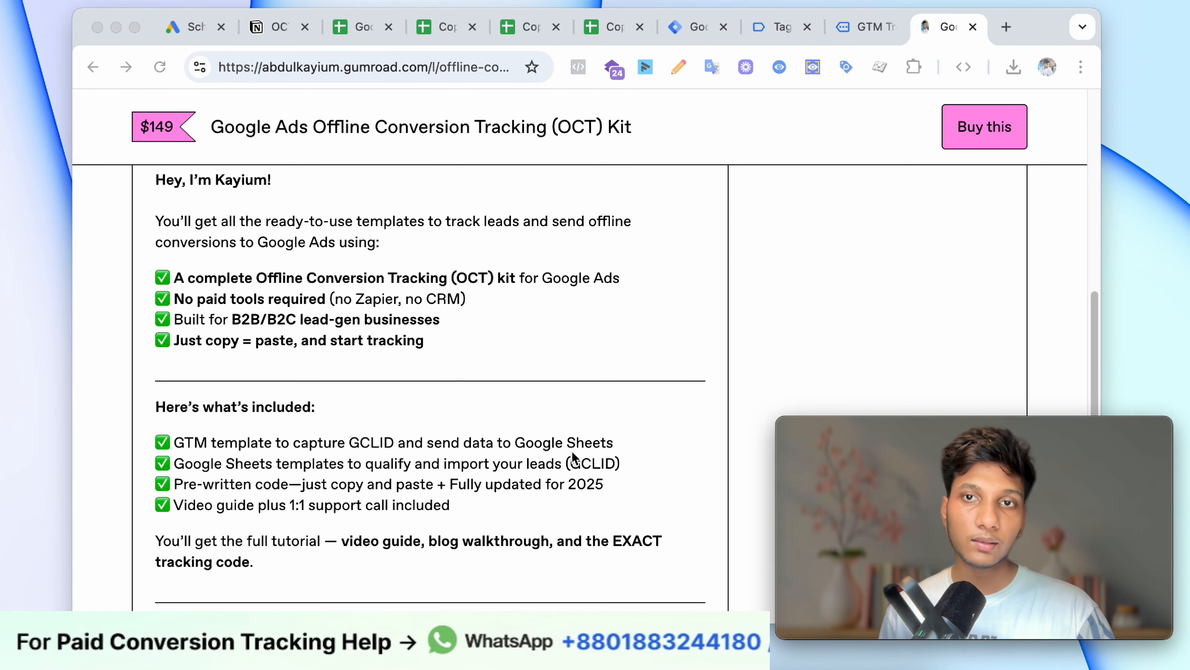
{"action": "scroll", "coordinate": [656, 464], "scroll_direction": "up", "scroll_amount": 5}
{"action": "scroll", "coordinate": [717, 469], "scroll_direction": "up", "scroll_amount": 10}
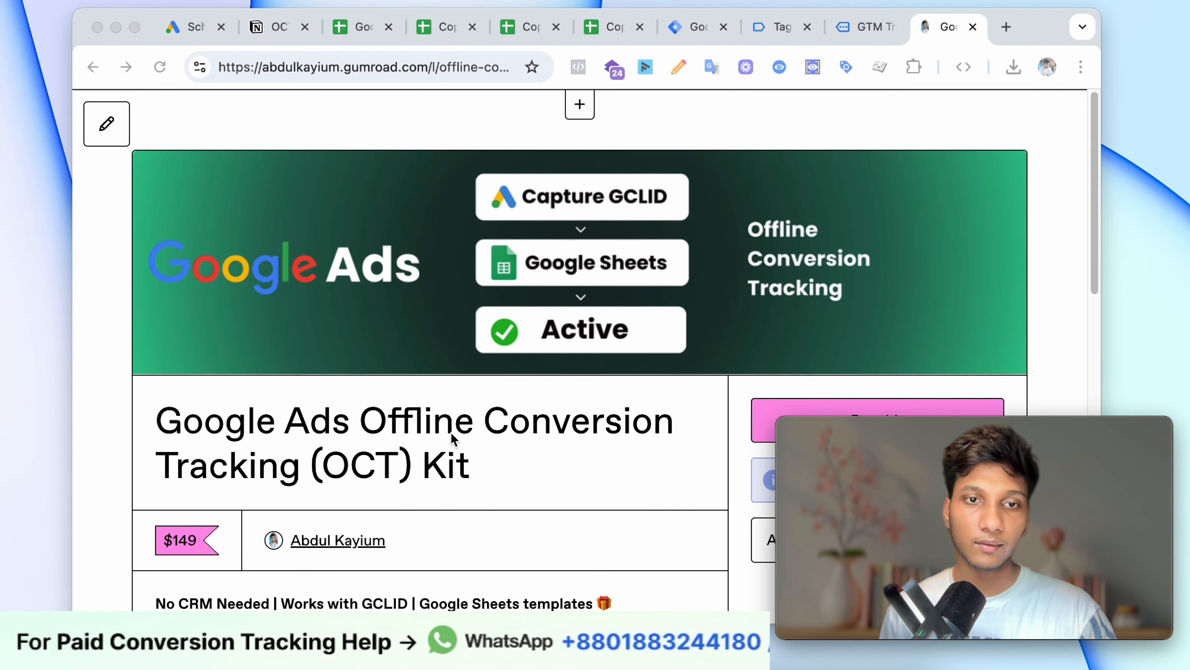
{"action": "scroll", "coordinate": [469, 436], "scroll_direction": "down", "scroll_amount": 8}
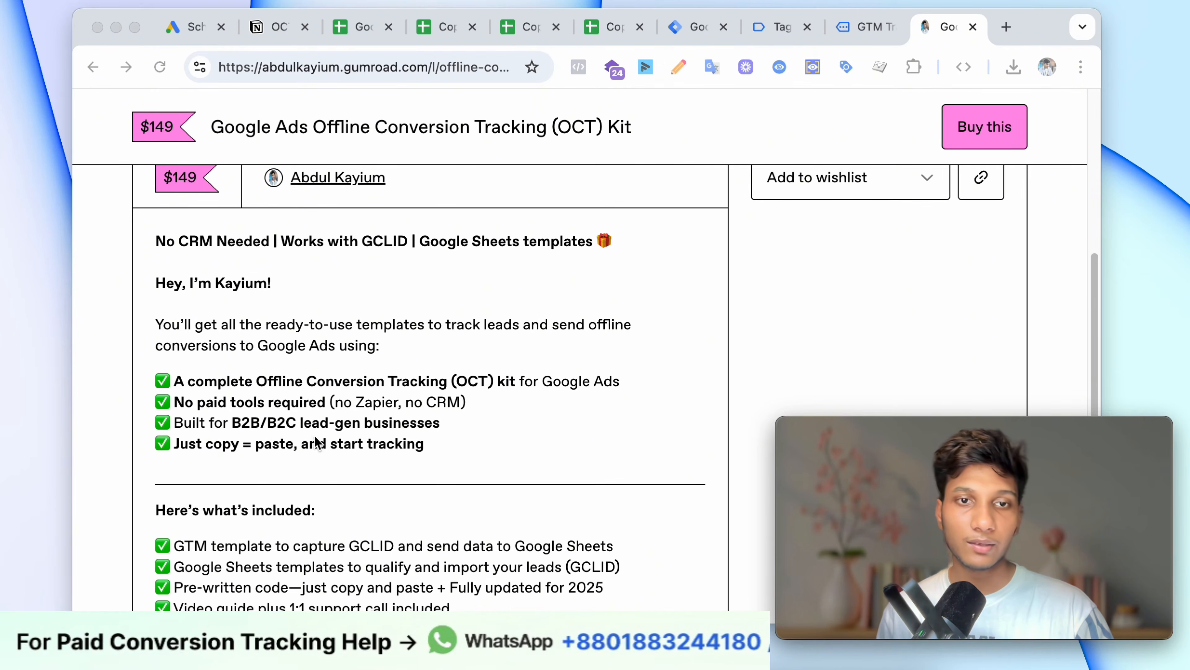
{"action": "scroll", "coordinate": [228, 463], "scroll_direction": "down", "scroll_amount": 2}
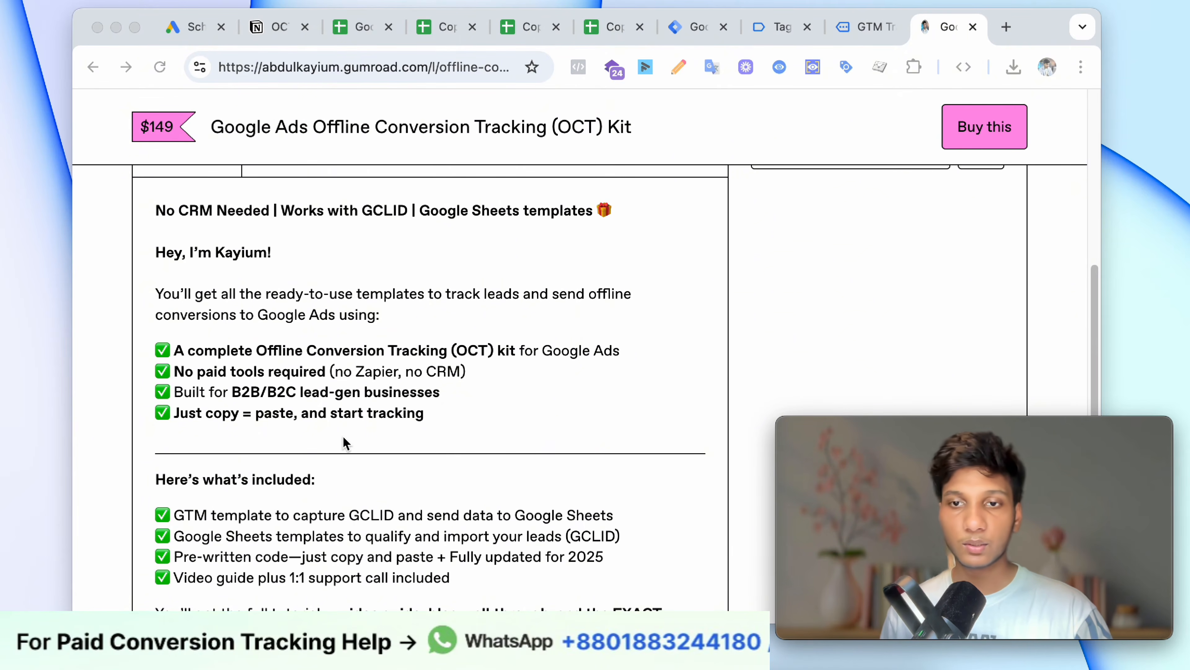
{"action": "scroll", "coordinate": [344, 443], "scroll_direction": "down", "scroll_amount": 5}
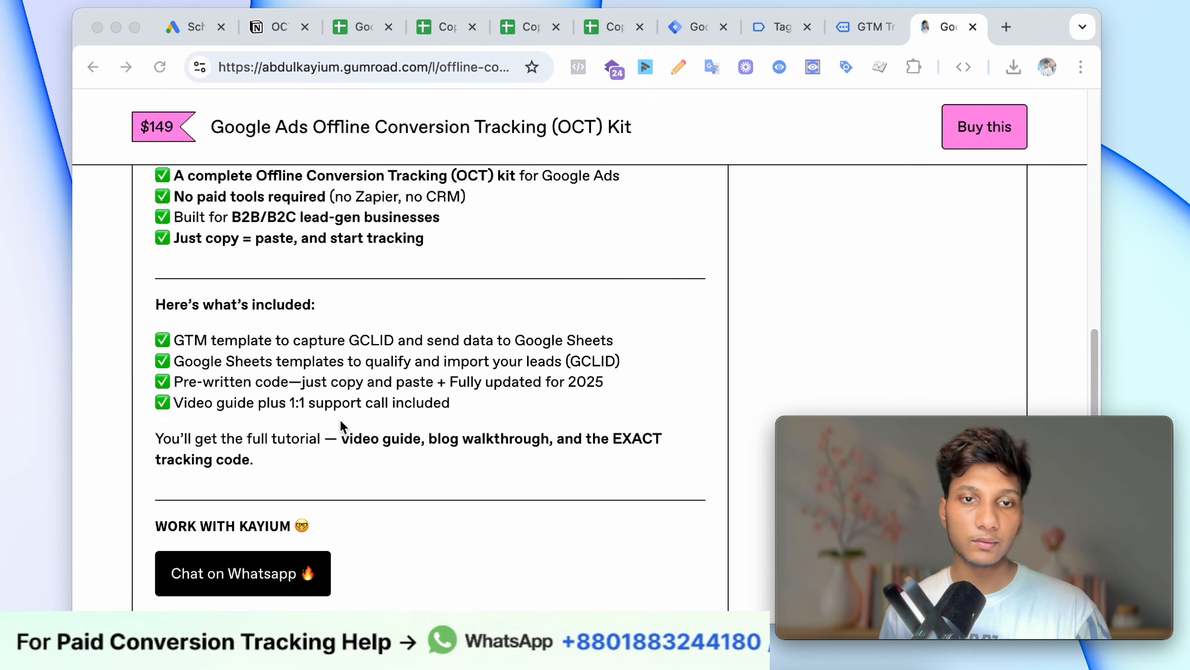
{"action": "scroll", "coordinate": [345, 426], "scroll_direction": "down", "scroll_amount": 5}
{"action": "scroll", "coordinate": [545, 393], "scroll_direction": "up", "scroll_amount": 8}
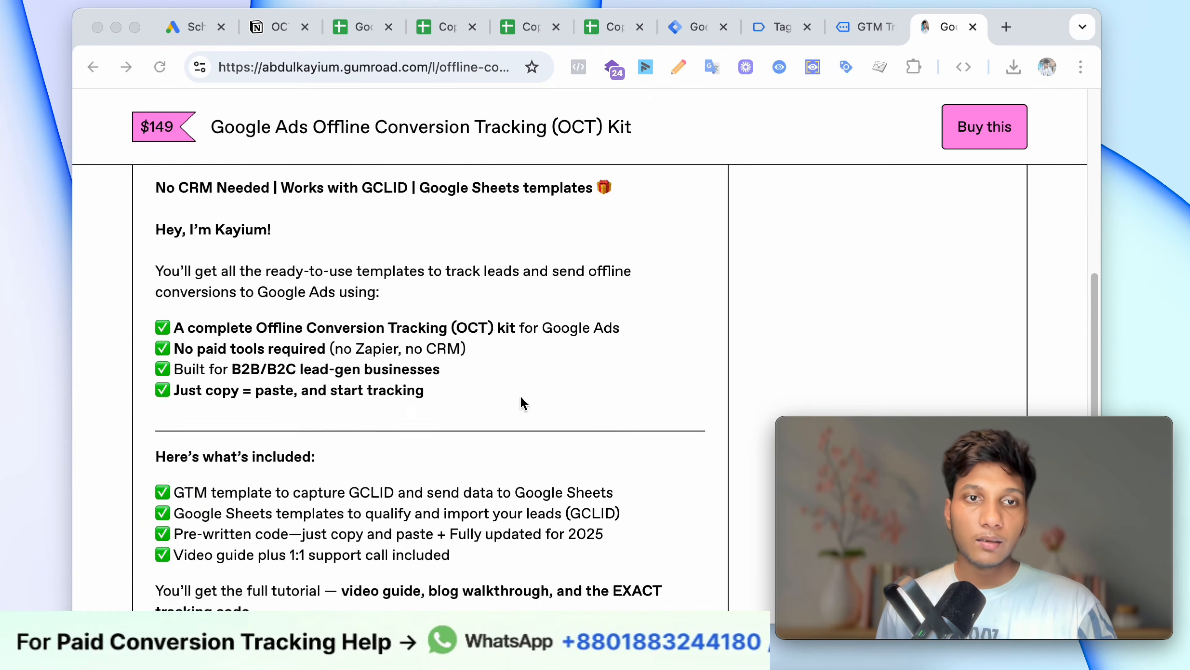
{"action": "scroll", "coordinate": [469, 384], "scroll_direction": "up", "scroll_amount": 10}
{"action": "scroll", "coordinate": [750, 291], "scroll_direction": "down", "scroll_amount": 10}
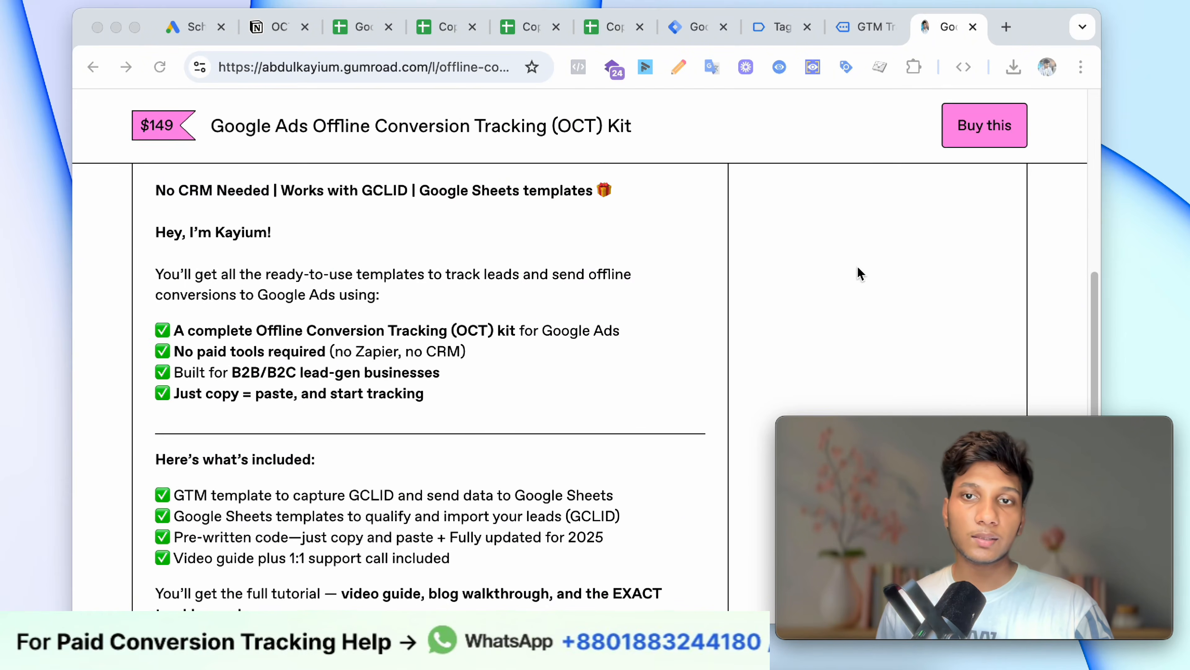
{"action": "scroll", "coordinate": [860, 275], "scroll_direction": "up", "scroll_amount": 10}
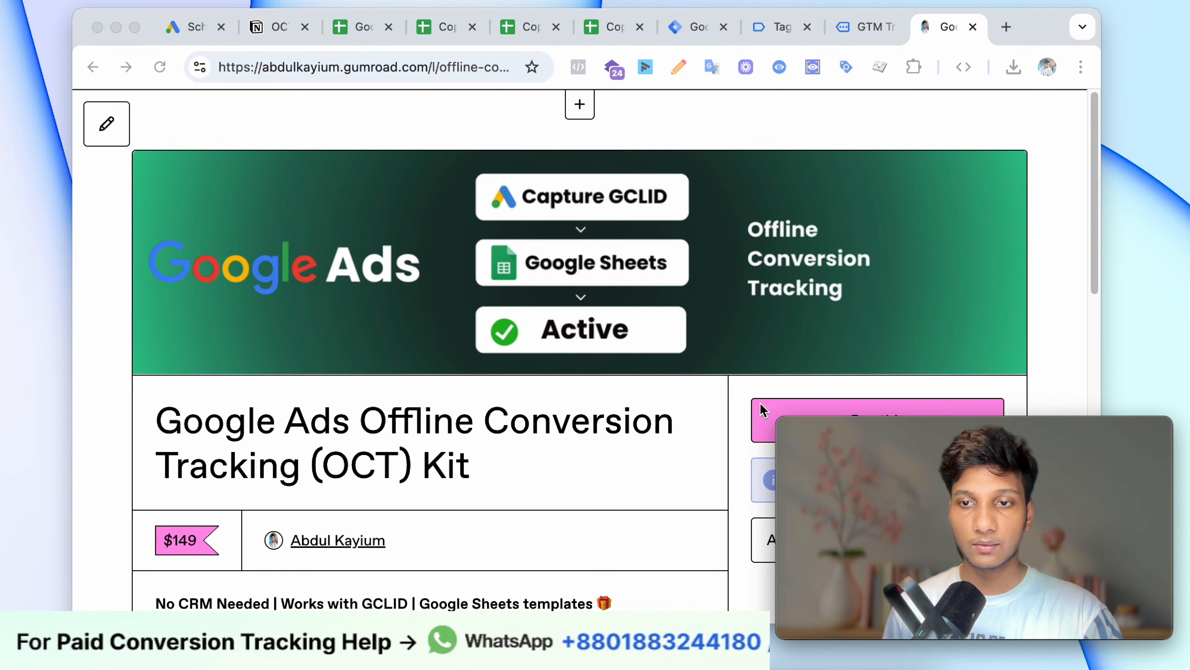
{"action": "scroll", "coordinate": [559, 405], "scroll_direction": "down", "scroll_amount": 10}
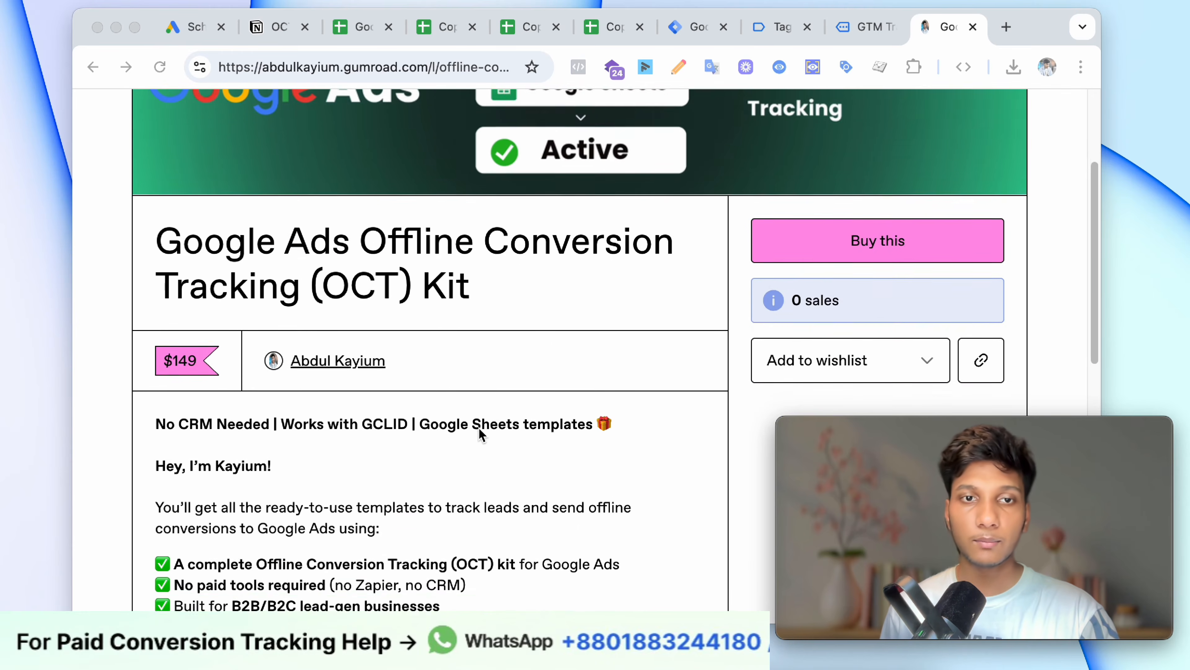
Step: Open the OCT guide in Notion, look over its steps and go to the Sheet Collection section through the page outline
{"action": "mouse_move", "coordinate": [903, 436]}
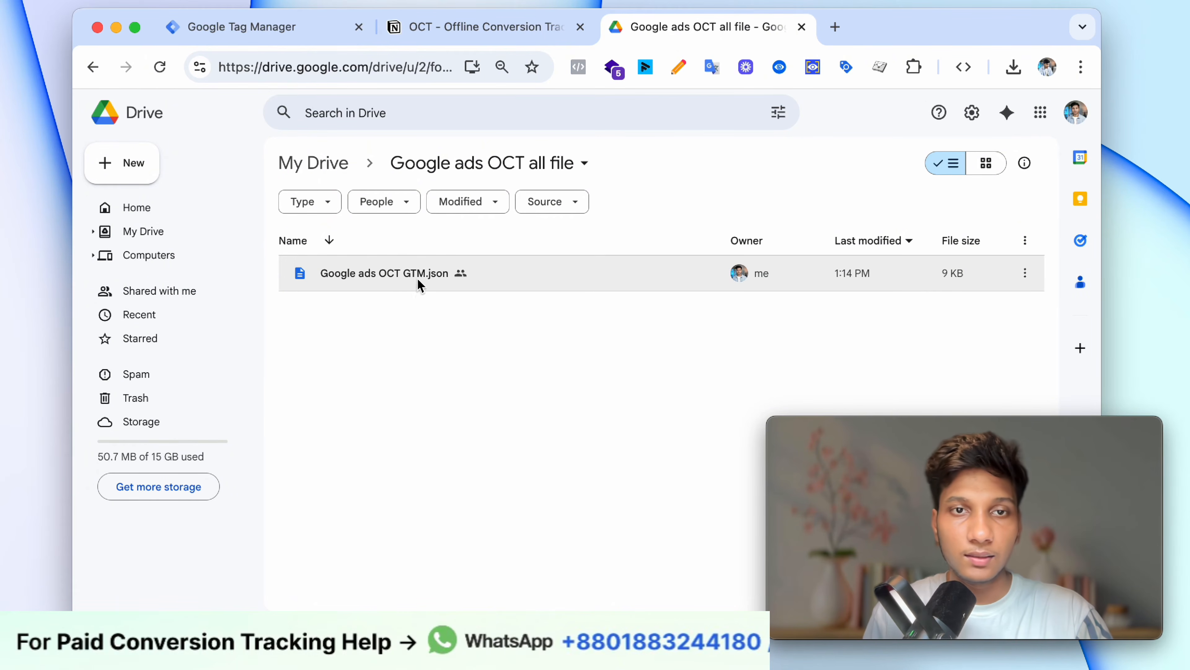
{"action": "left_click", "coordinate": [485, 29]}
{"action": "scroll", "coordinate": [586, 352], "scroll_direction": "down", "scroll_amount": 20}
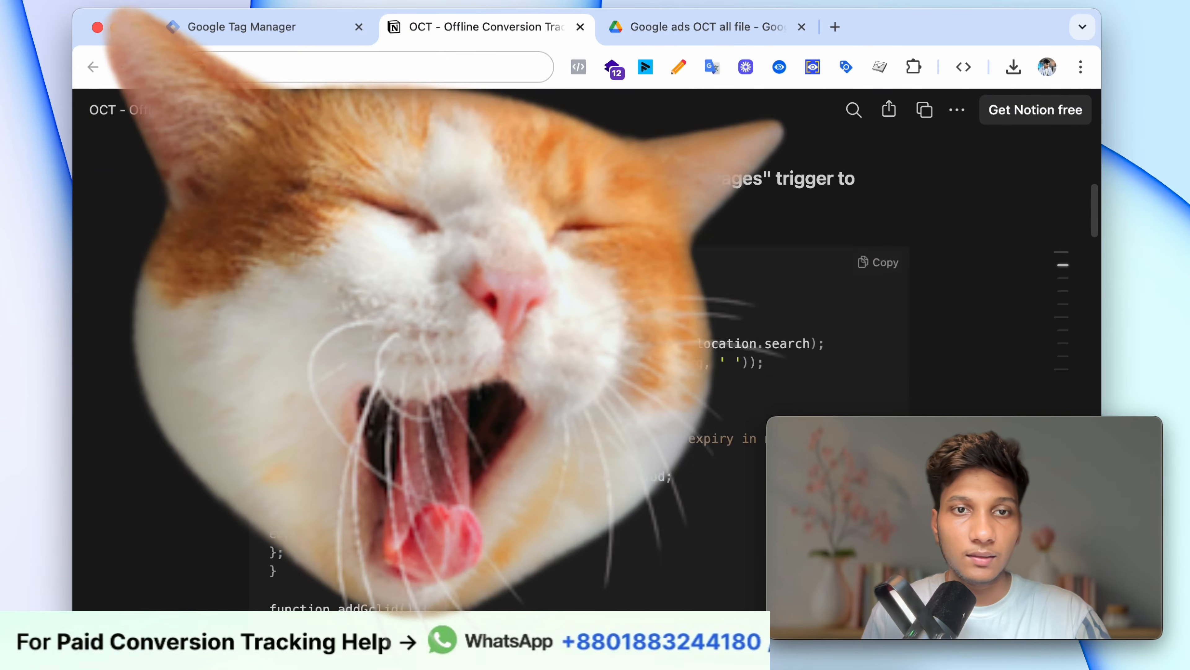
{"action": "scroll", "coordinate": [585, 352], "scroll_direction": "up", "scroll_amount": 20}
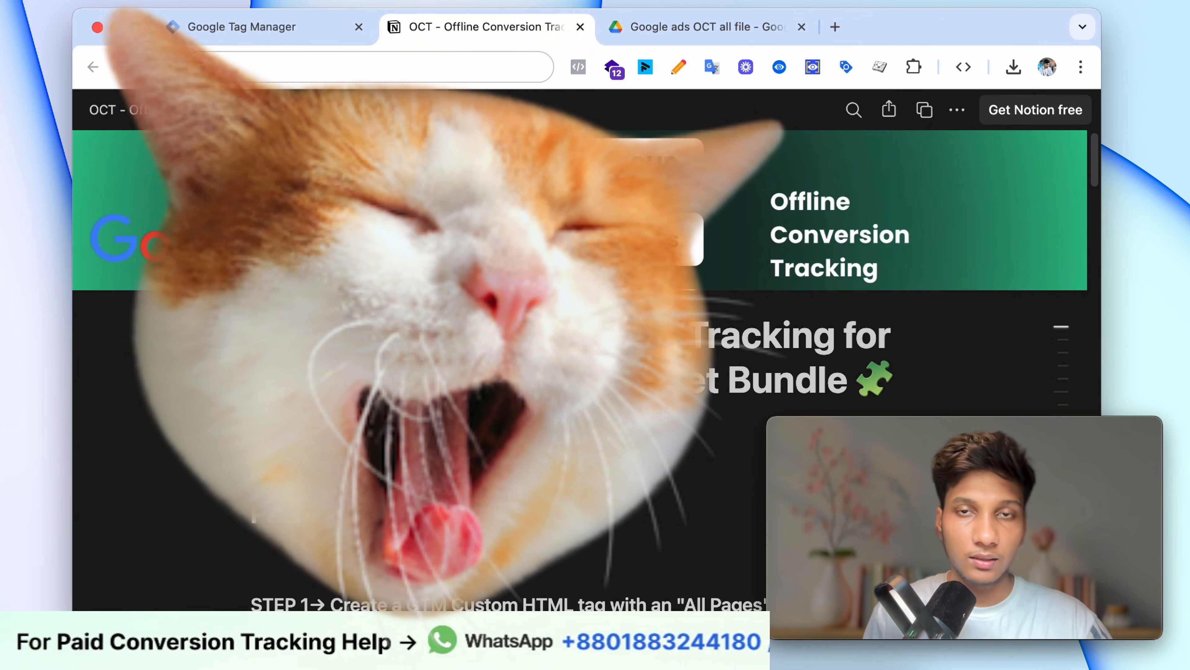
{"action": "mouse_move", "coordinate": [1052, 380]}
{"action": "scroll", "coordinate": [1010, 380], "scroll_direction": "down", "scroll_amount": 3}
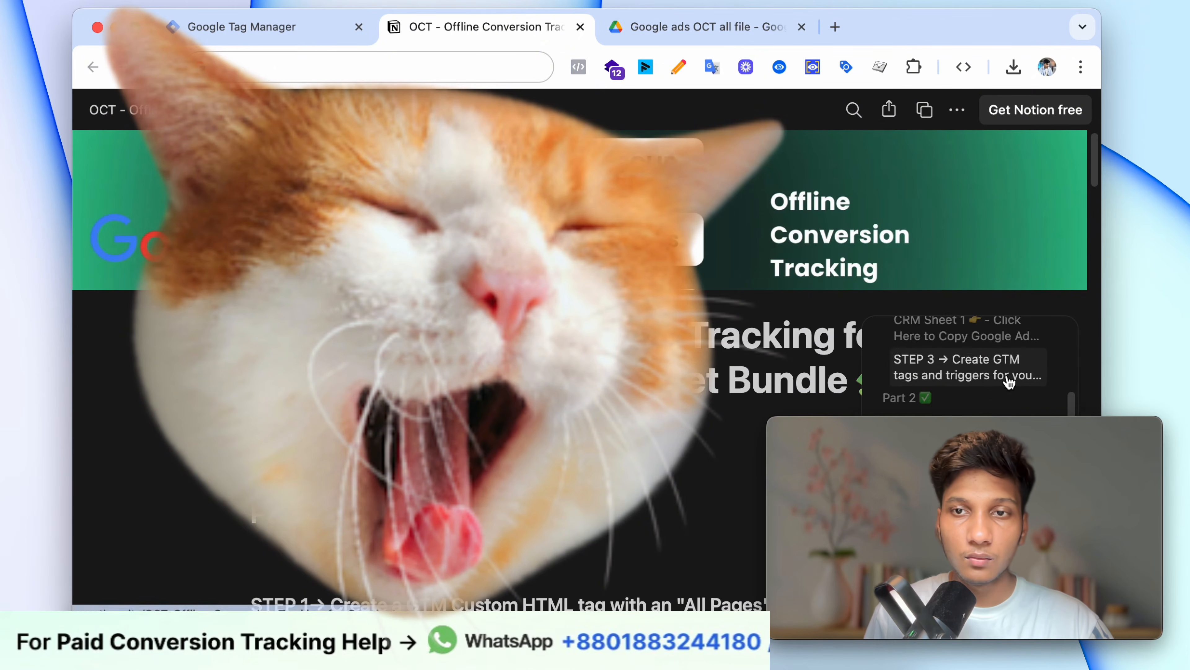
{"action": "scroll", "coordinate": [1009, 383], "scroll_direction": "down", "scroll_amount": 2}
{"action": "left_click", "coordinate": [979, 406]}
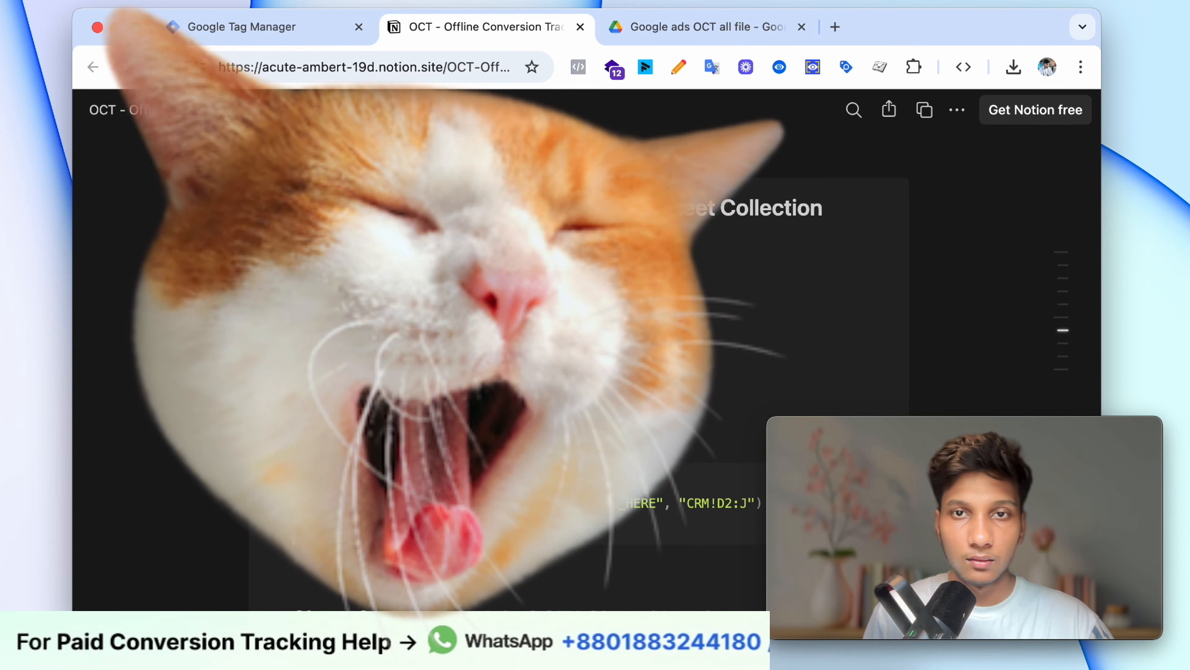
{"action": "scroll", "coordinate": [294, 544], "scroll_direction": "up", "scroll_amount": 1}
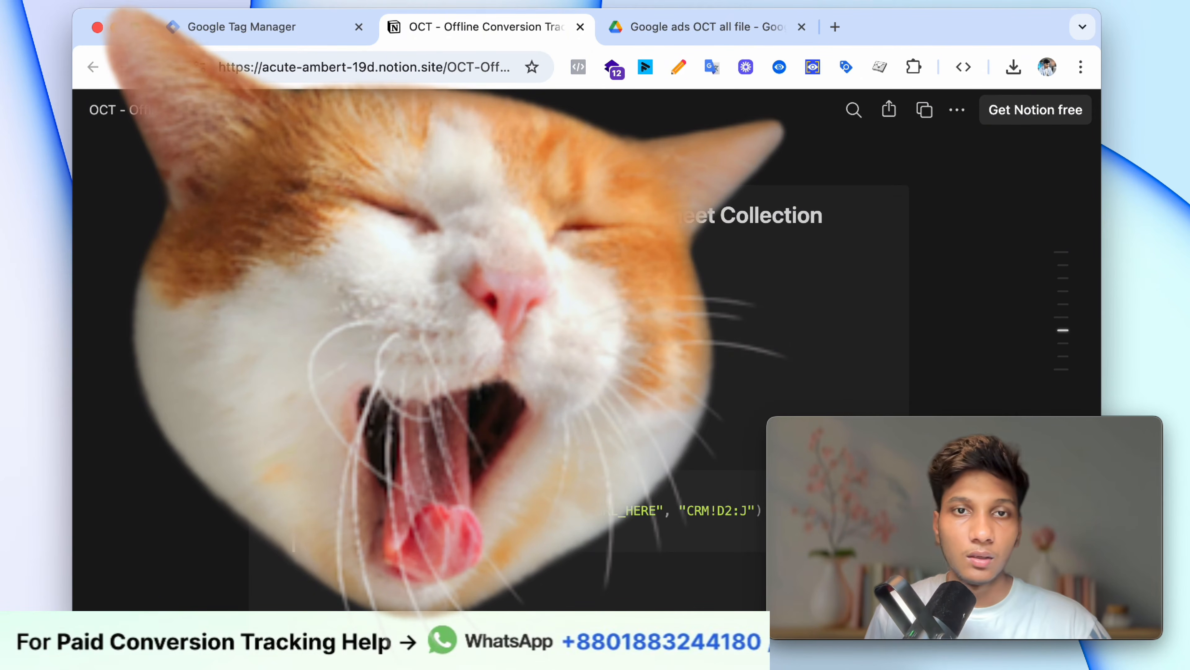
Step: Open Google Ads in a new tab, choose the Million Miles account and go to its conversion goals summary
{"action": "left_click", "coordinate": [835, 27]}
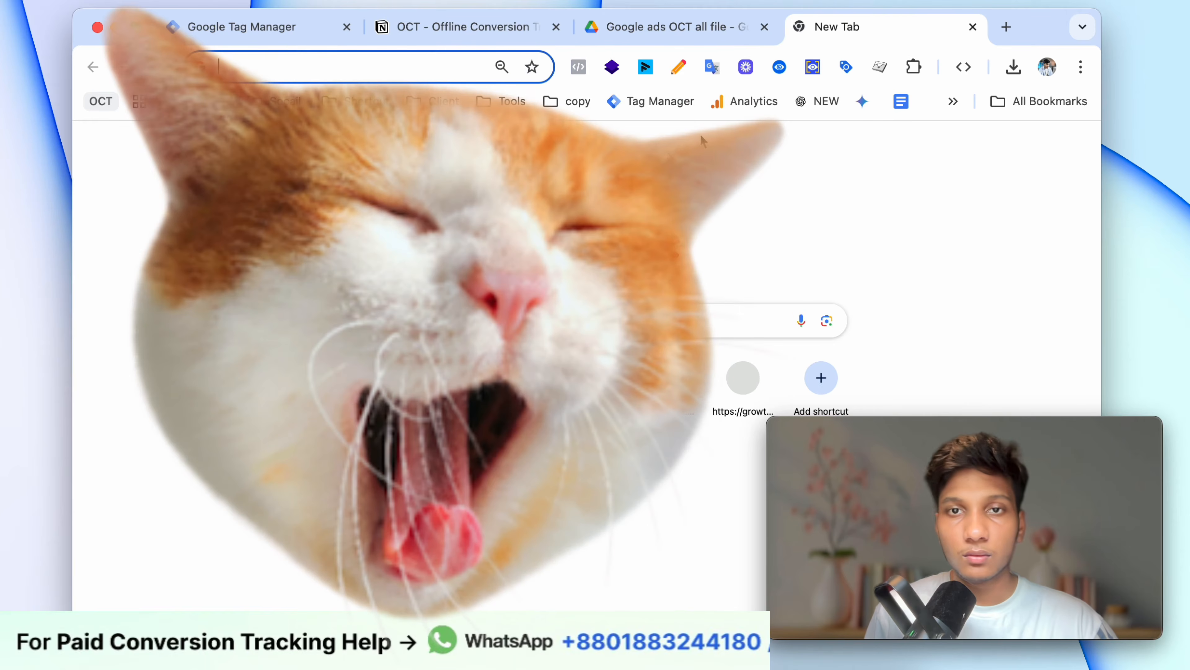
{"action": "left_click", "coordinate": [337, 417]}
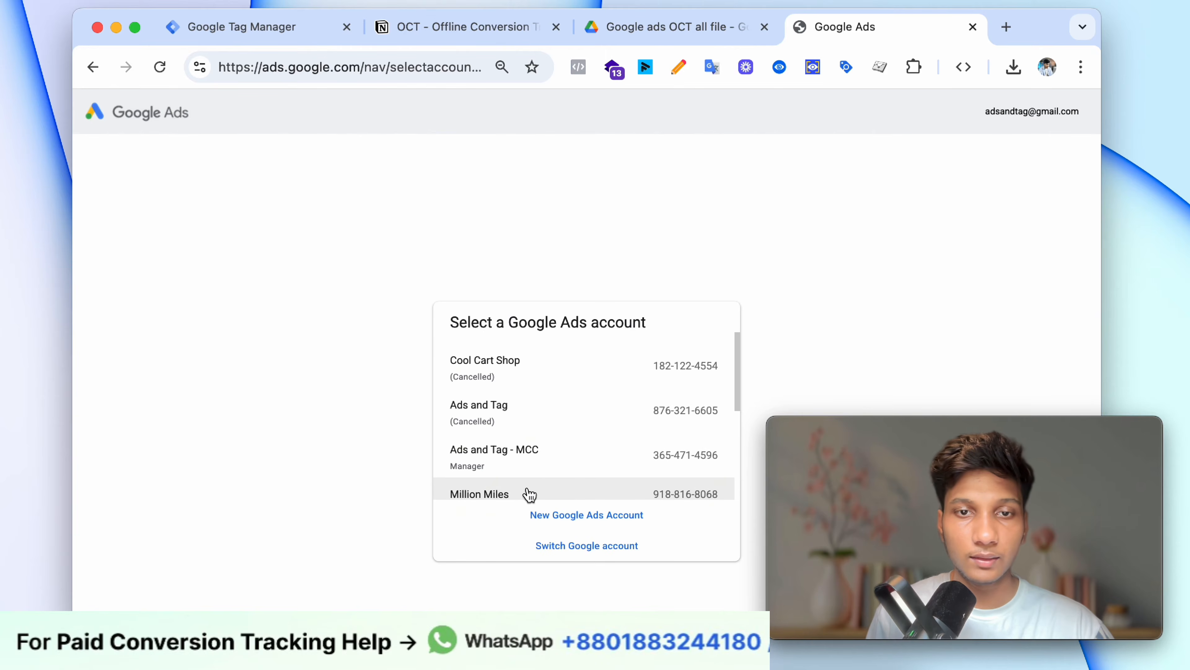
{"action": "left_click", "coordinate": [529, 494]}
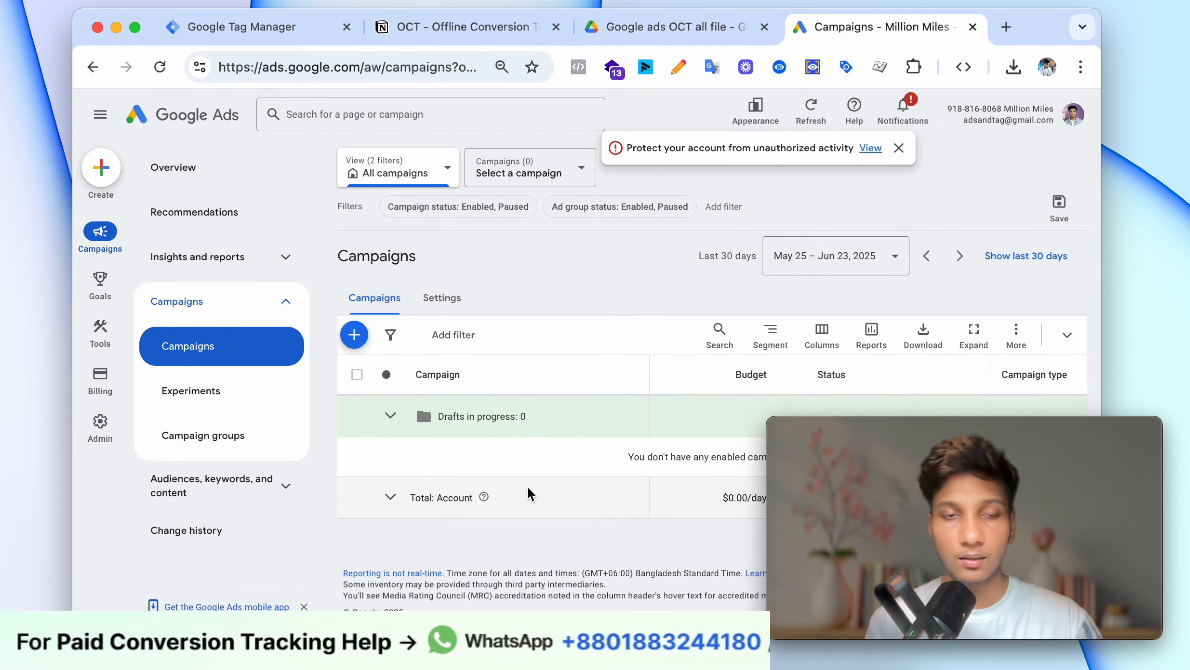
{"action": "left_click", "coordinate": [100, 282]}
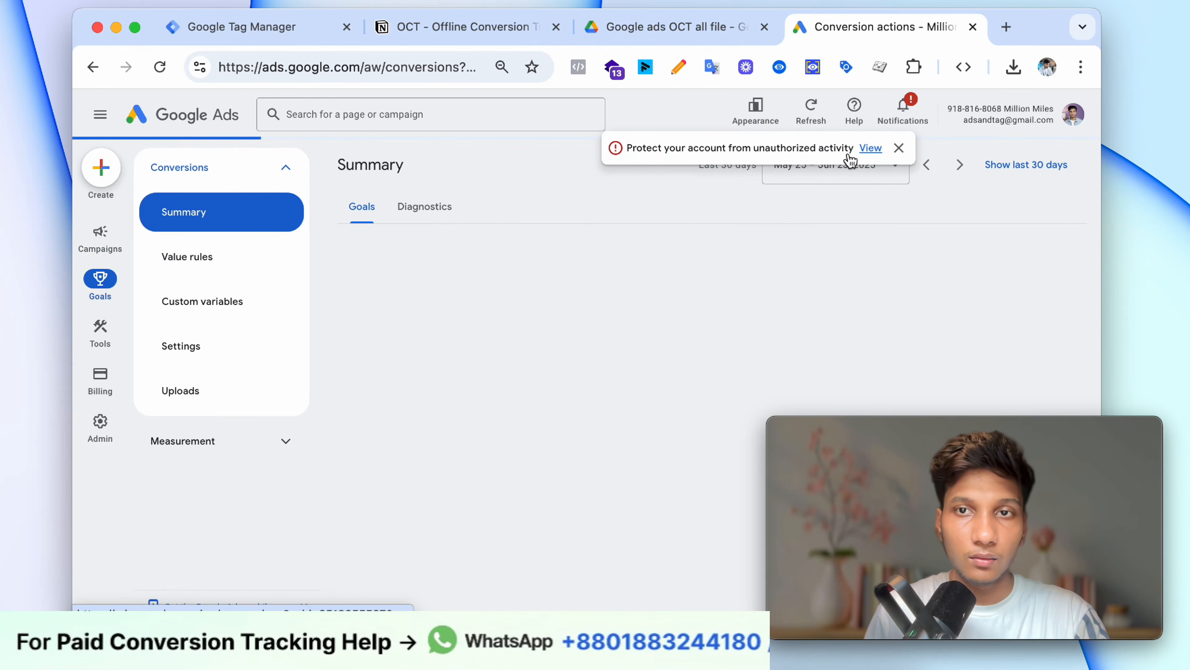
{"action": "left_click", "coordinate": [898, 148]}
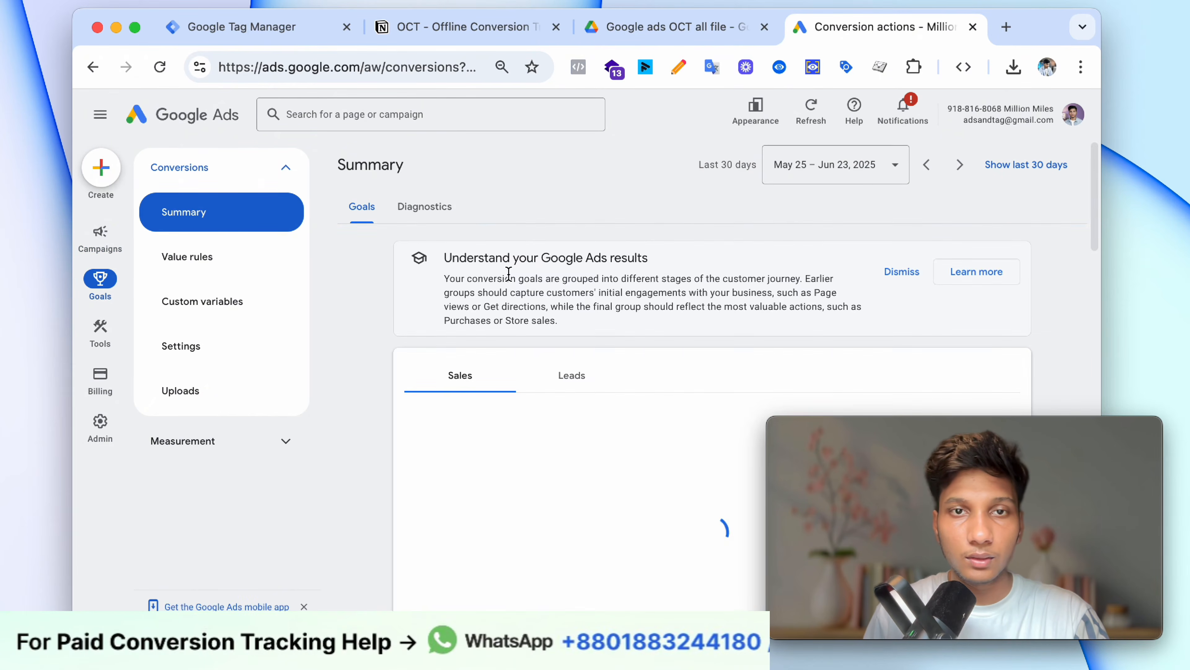
Step: Start a new import conversion action from CRMs, files, or other data sources, tracking conversions from clicks and skipping the data source setup
{"action": "scroll", "coordinate": [507, 345], "scroll_direction": "down", "scroll_amount": 7}
{"action": "scroll", "coordinate": [510, 353], "scroll_direction": "down", "scroll_amount": 4}
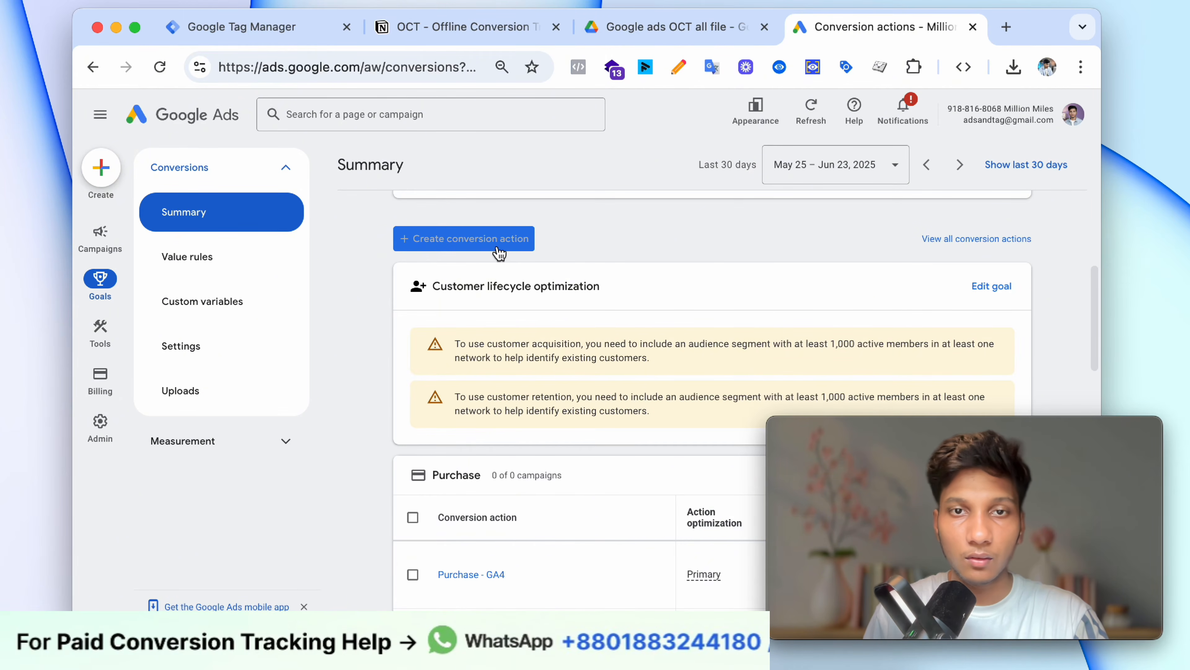
{"action": "left_click", "coordinate": [506, 249]}
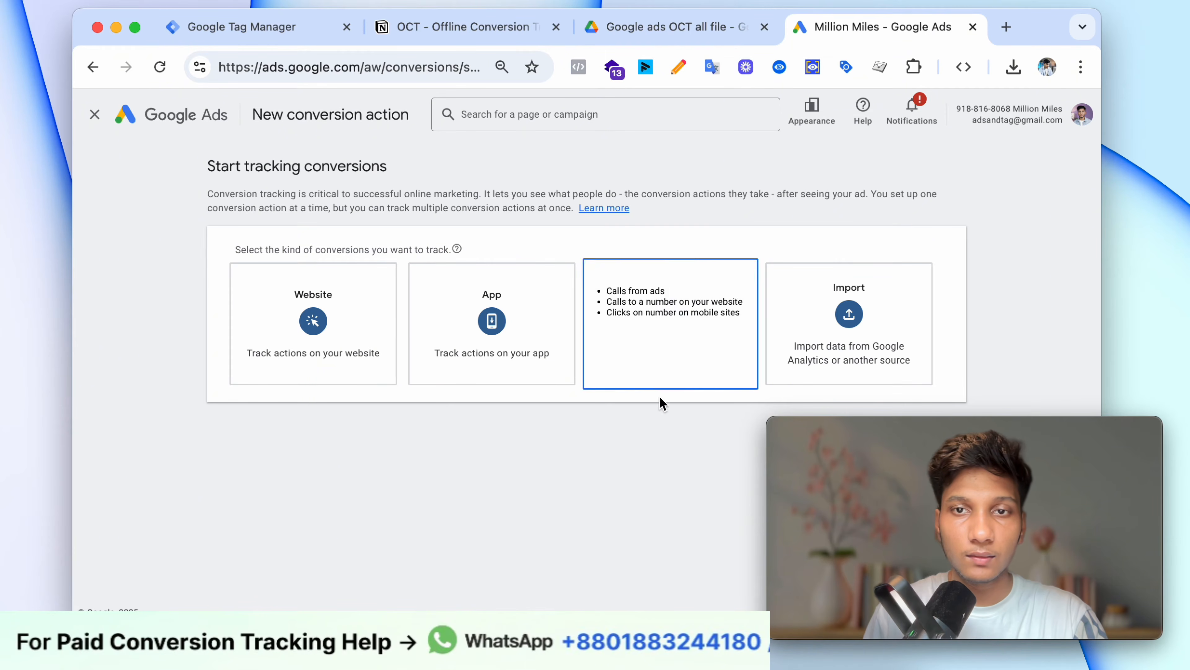
{"action": "left_click", "coordinate": [831, 293]}
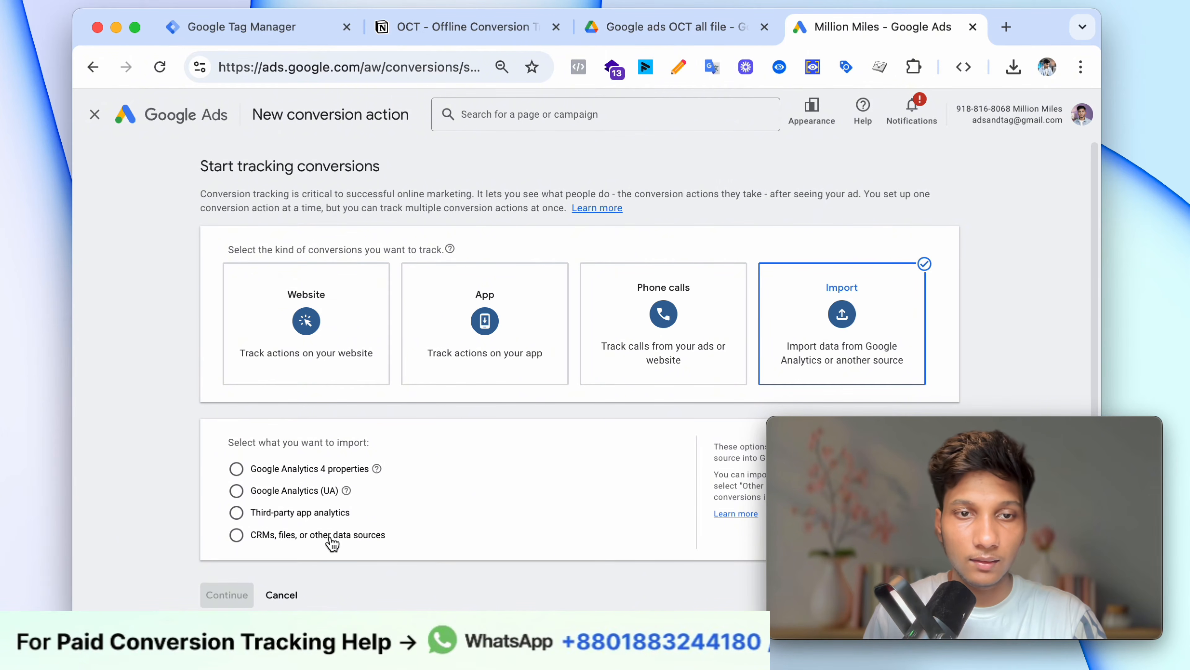
{"action": "left_click", "coordinate": [359, 535]}
{"action": "scroll", "coordinate": [351, 490], "scroll_direction": "down", "scroll_amount": 1}
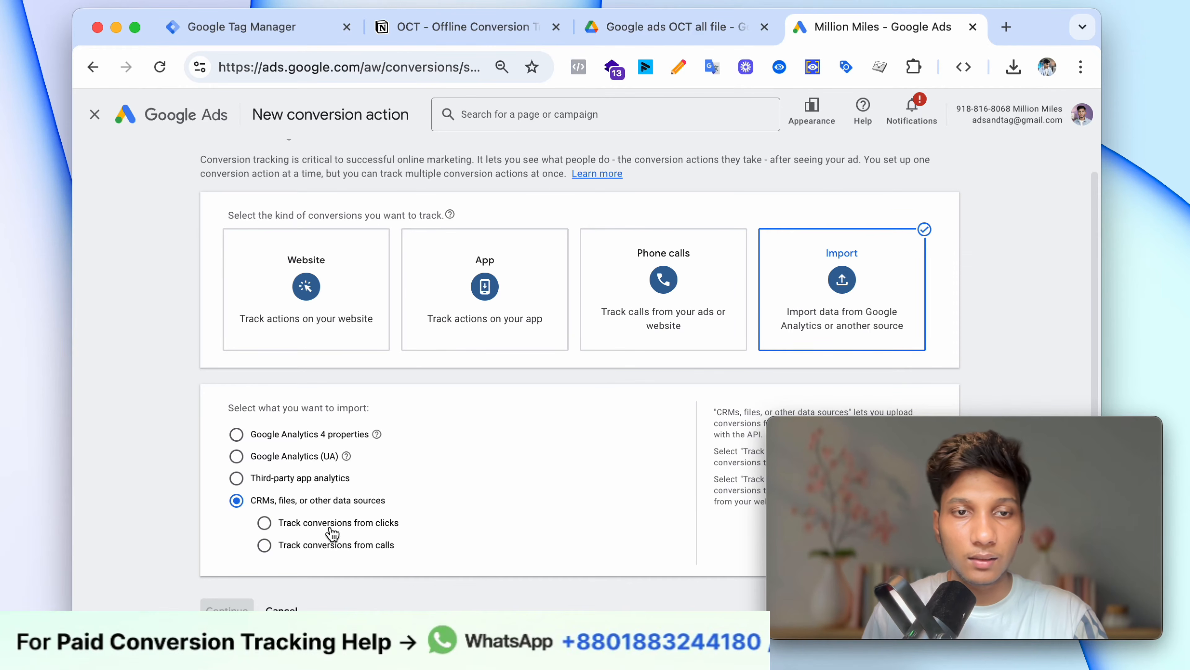
{"action": "left_click", "coordinate": [375, 529]}
{"action": "scroll", "coordinate": [374, 516], "scroll_direction": "down", "scroll_amount": 4}
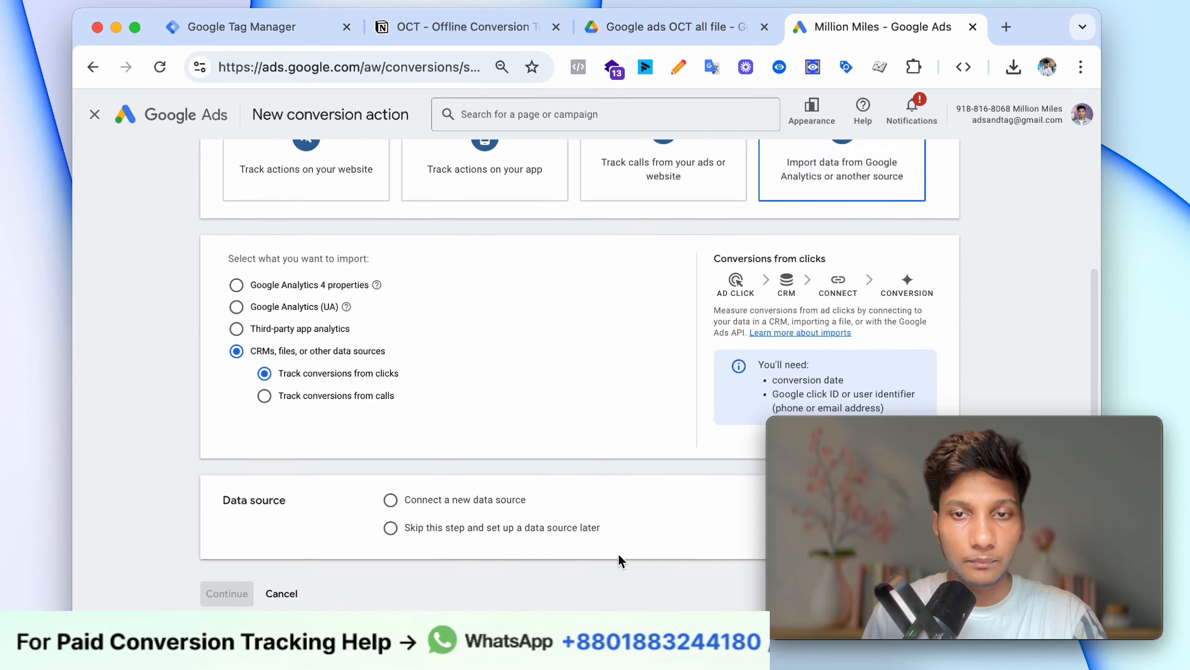
{"action": "left_click", "coordinate": [419, 501]}
{"action": "left_click", "coordinate": [226, 558]}
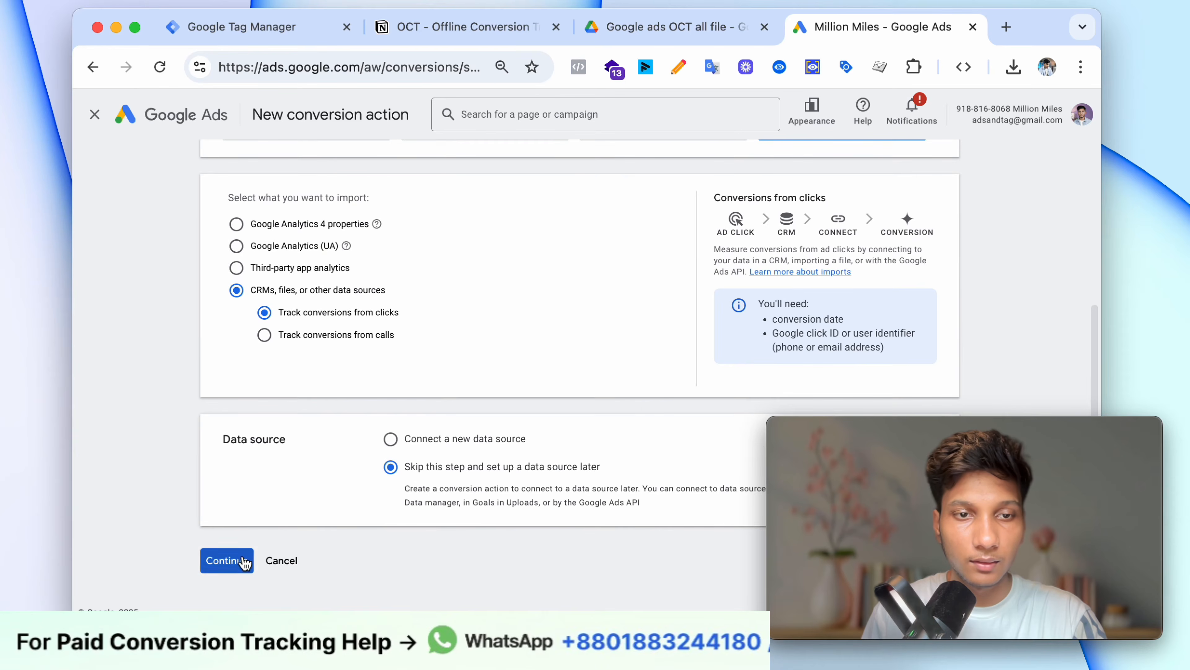
Step: Add a conversion action with the goal Submit lead form and the name "Lead form Submit - OCT"
{"action": "left_click", "coordinate": [475, 482]}
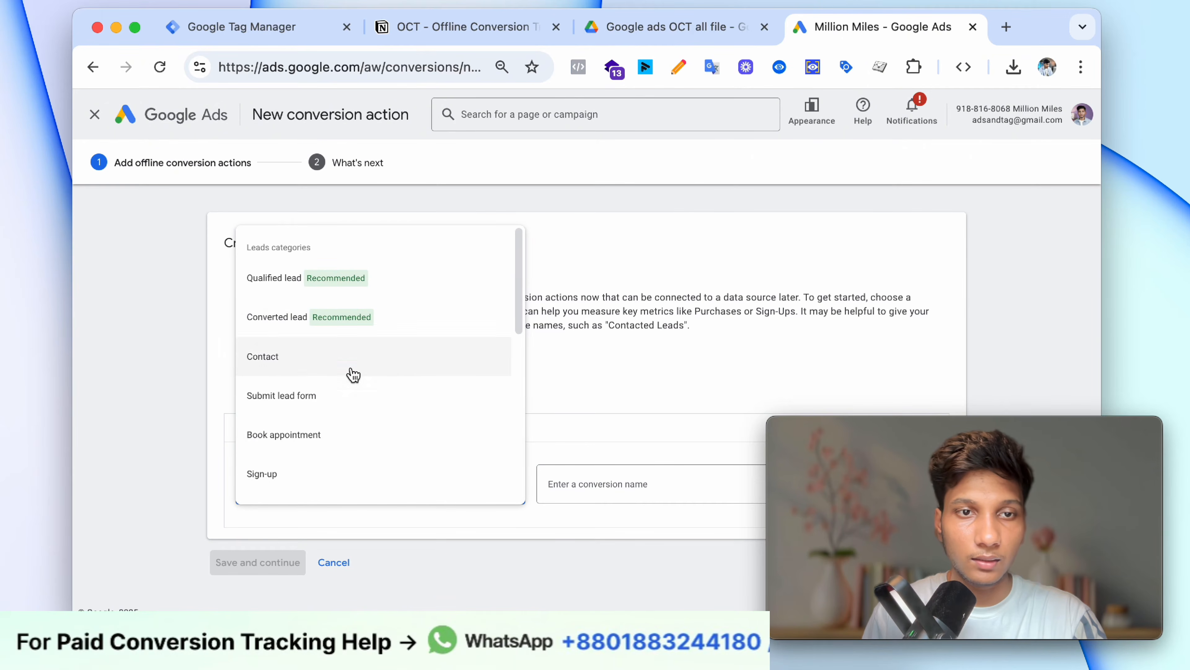
{"action": "left_click", "coordinate": [345, 399]}
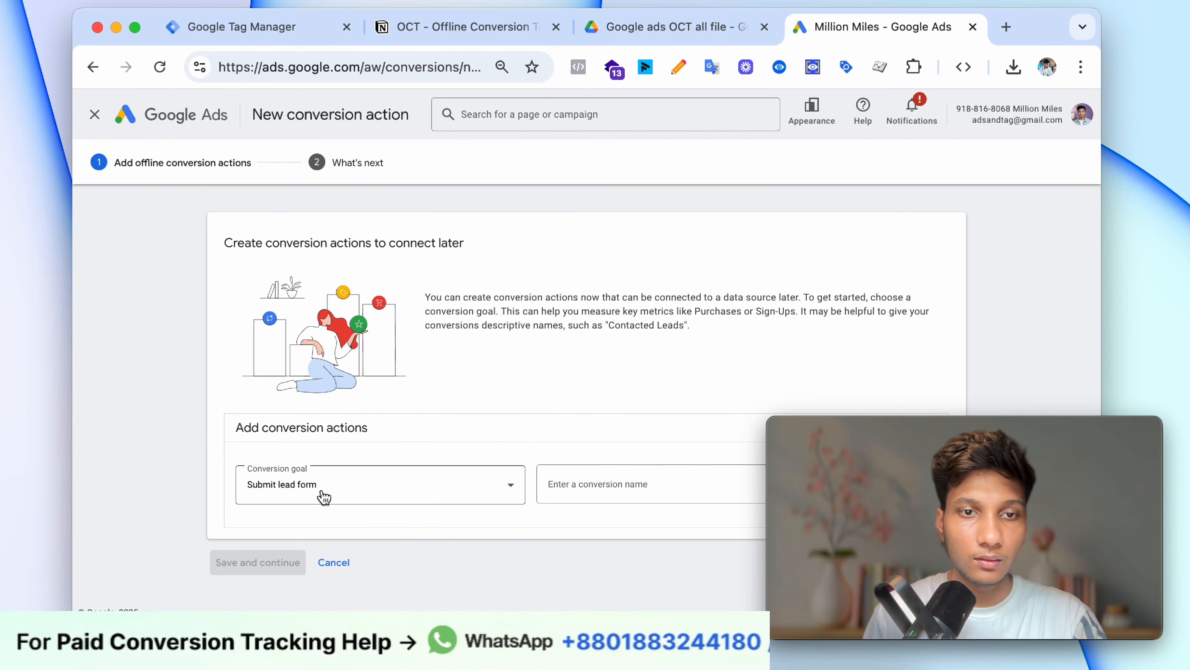
{"action": "left_click", "coordinate": [591, 483]}
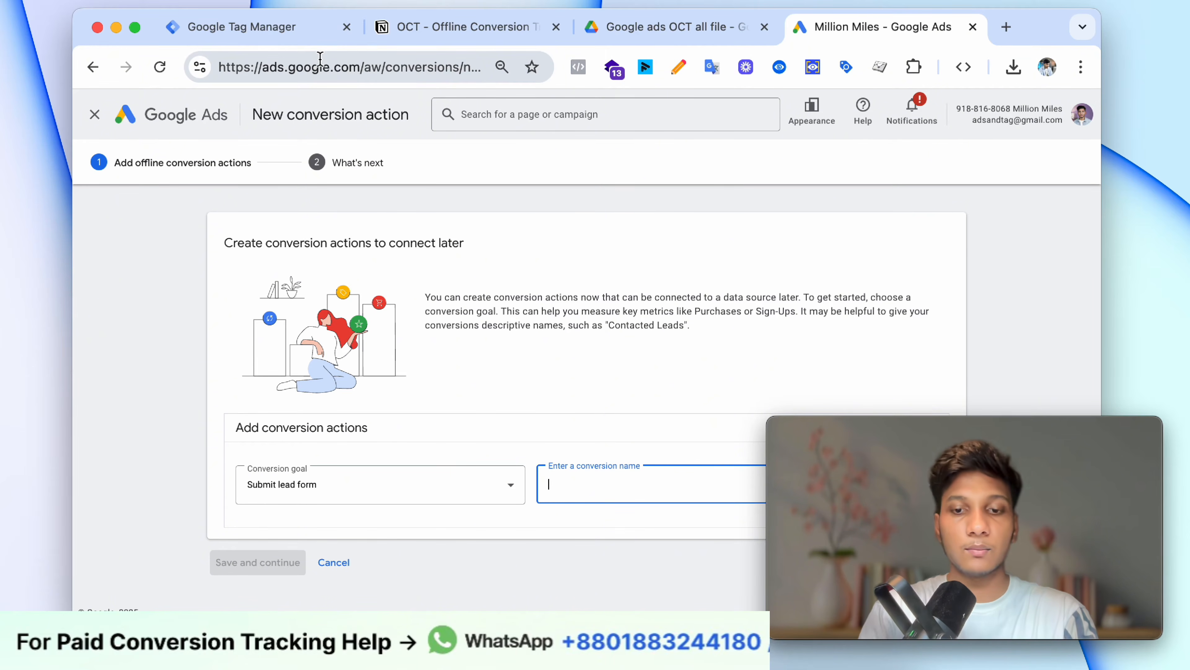
{"action": "type", "text": "Lead form Submit - OCT"}
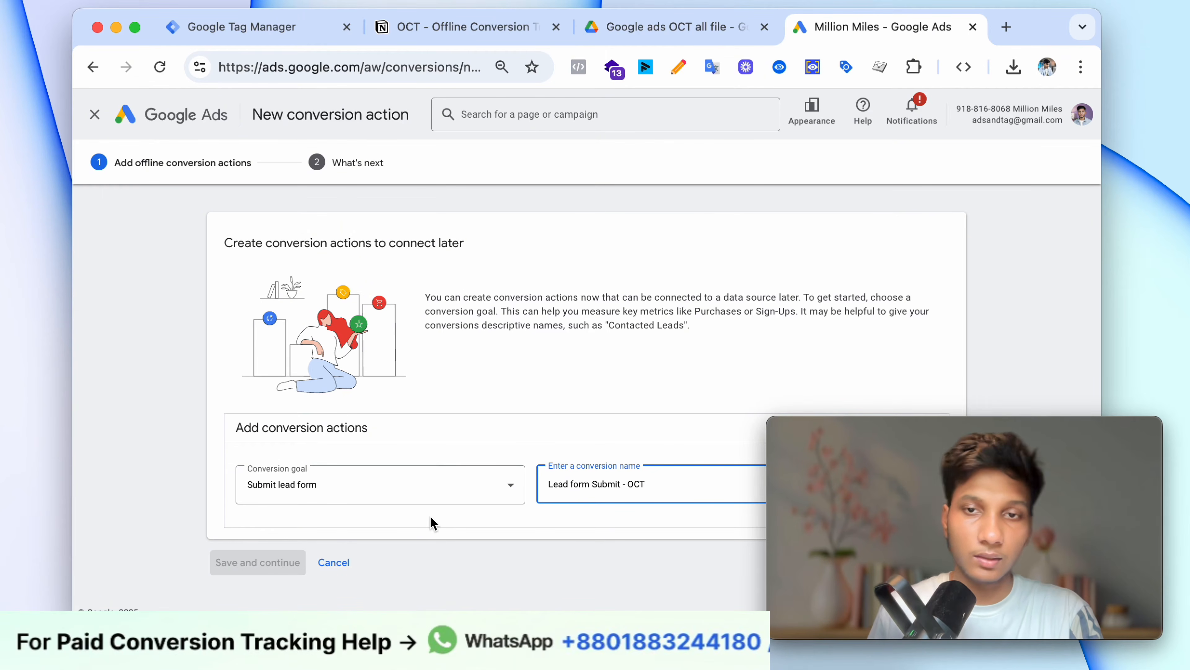
{"action": "key", "text": "super+minus"}
{"action": "key", "text": "super+minus"}
{"action": "key", "text": "super+minus"}
{"action": "key", "text": "super+minus"}
{"action": "key", "text": "super+minus"}
{"action": "key", "text": "super+minus"}
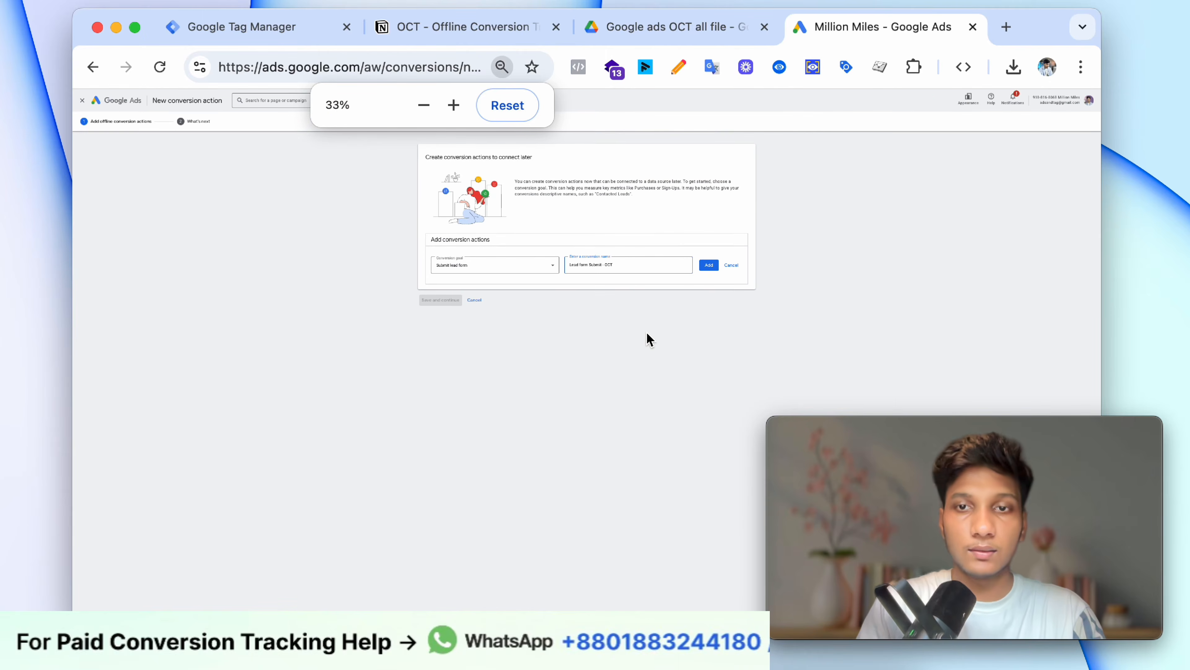
{"action": "left_click", "coordinate": [709, 265]}
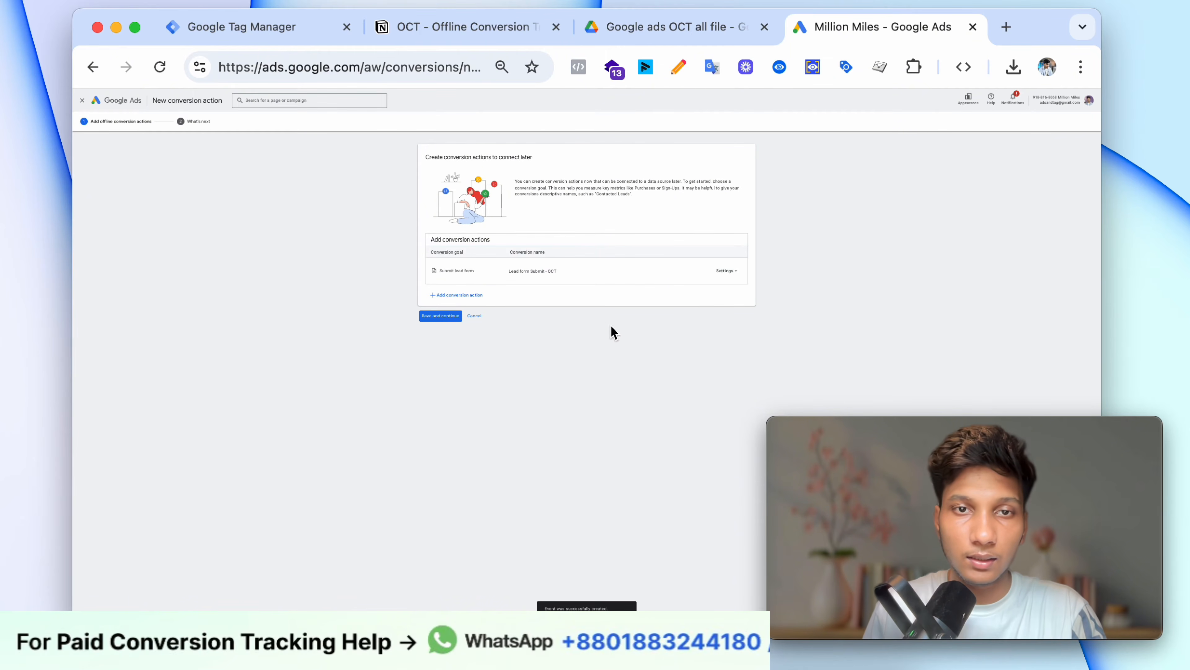
Step: Add a second conversion action with the goal Converted lead and the name "Converted lead - oct"
{"action": "left_click", "coordinate": [481, 296]}
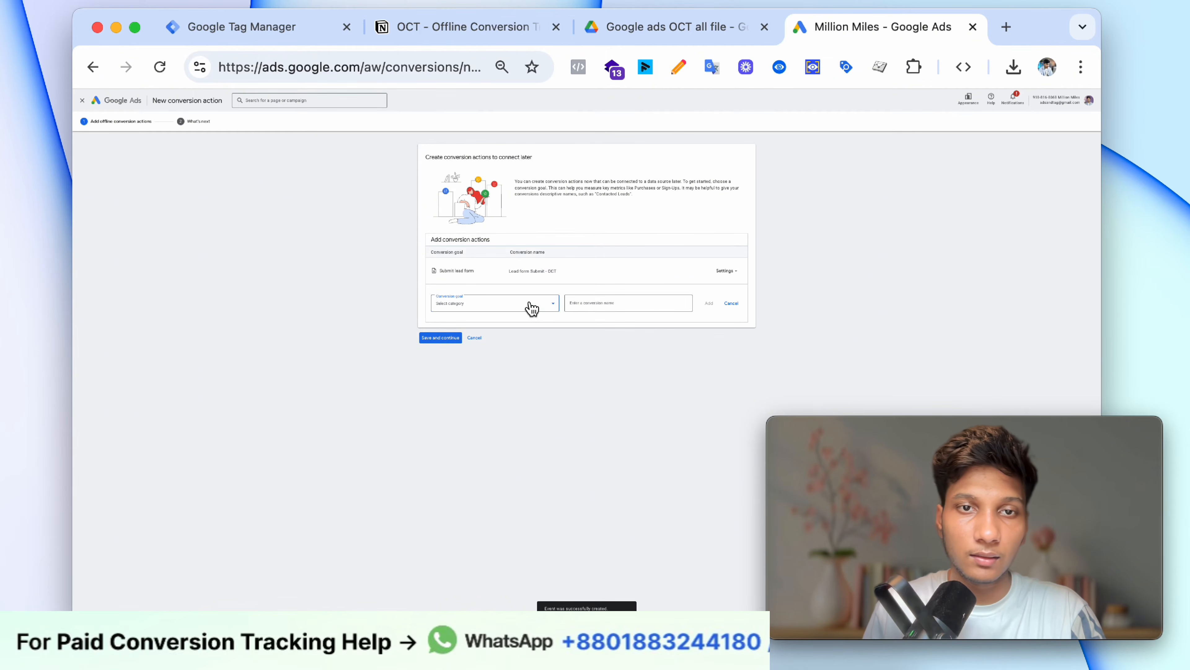
{"action": "left_click", "coordinate": [532, 307]}
{"action": "left_click", "coordinate": [501, 345]}
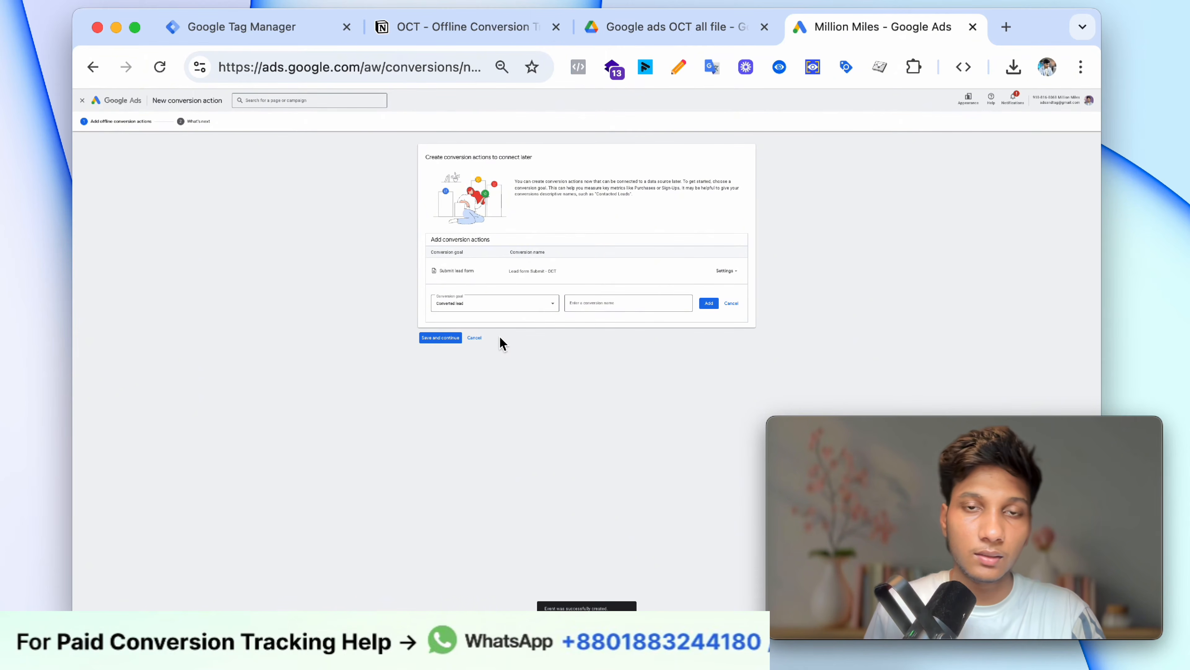
{"action": "scroll", "coordinate": [500, 336], "scroll_direction": "up", "scroll_amount": 5}
{"action": "left_click", "coordinate": [604, 259]}
{"action": "scroll", "coordinate": [603, 265], "scroll_direction": "up", "scroll_amount": 1}
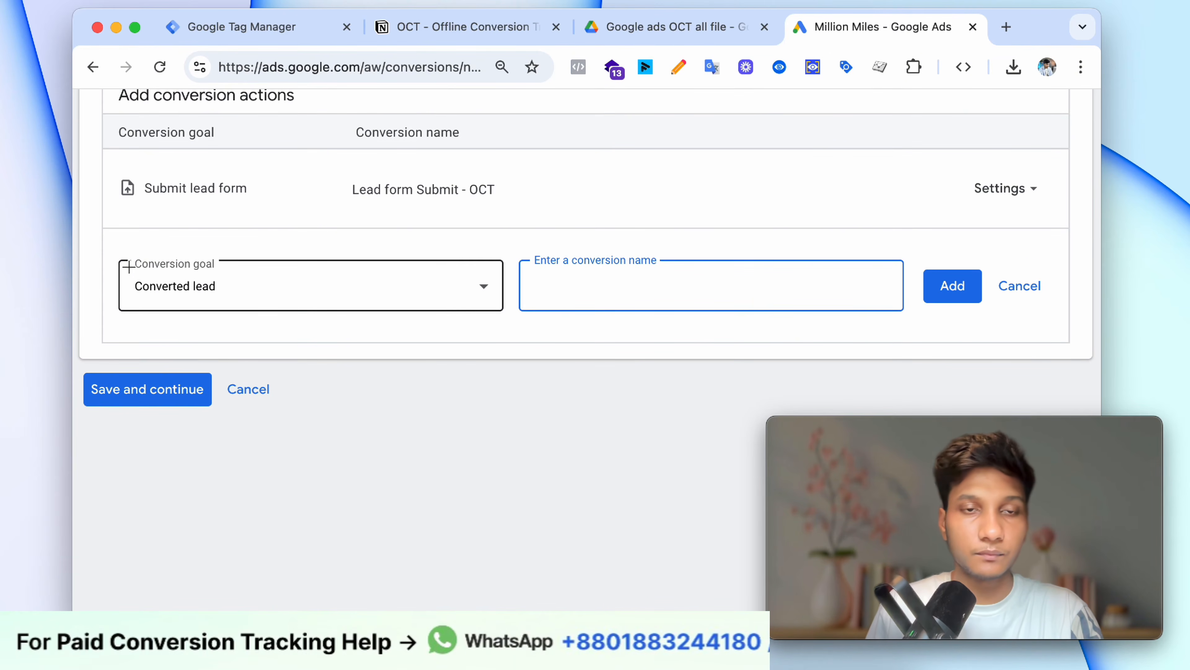
{"action": "left_click_drag", "start_coordinate": [129, 278], "coordinate": [241, 303]}
{"action": "left_click", "coordinate": [205, 340]}
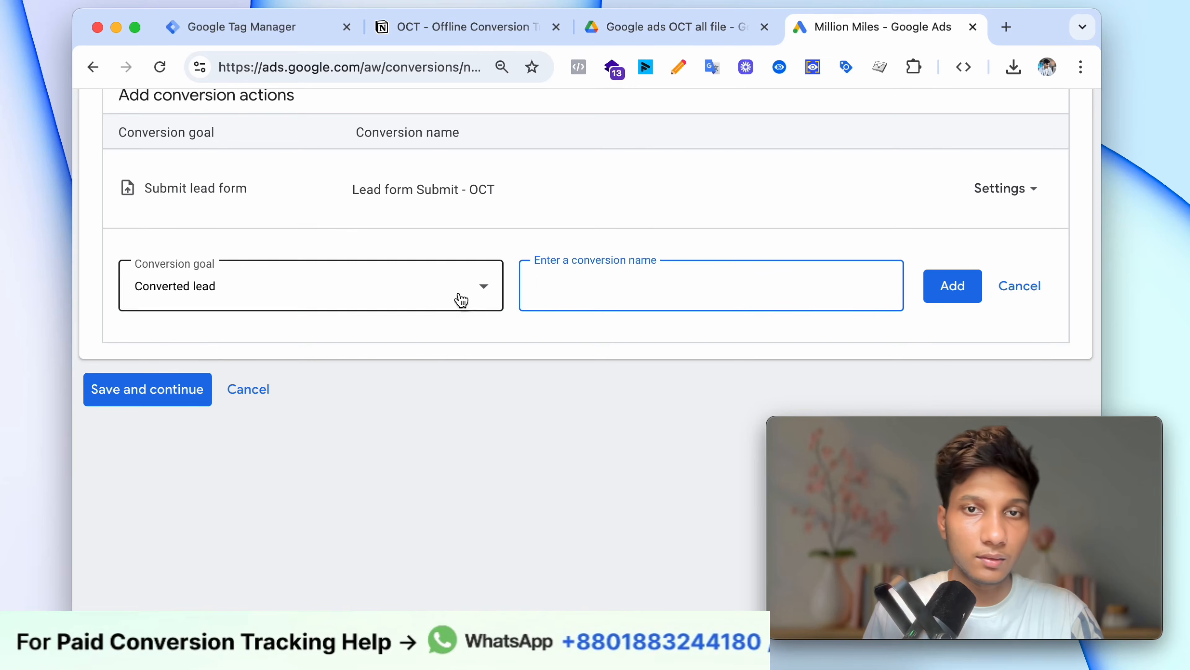
{"action": "key", "text": "super+space"}
{"action": "left_click", "coordinate": [682, 287]}
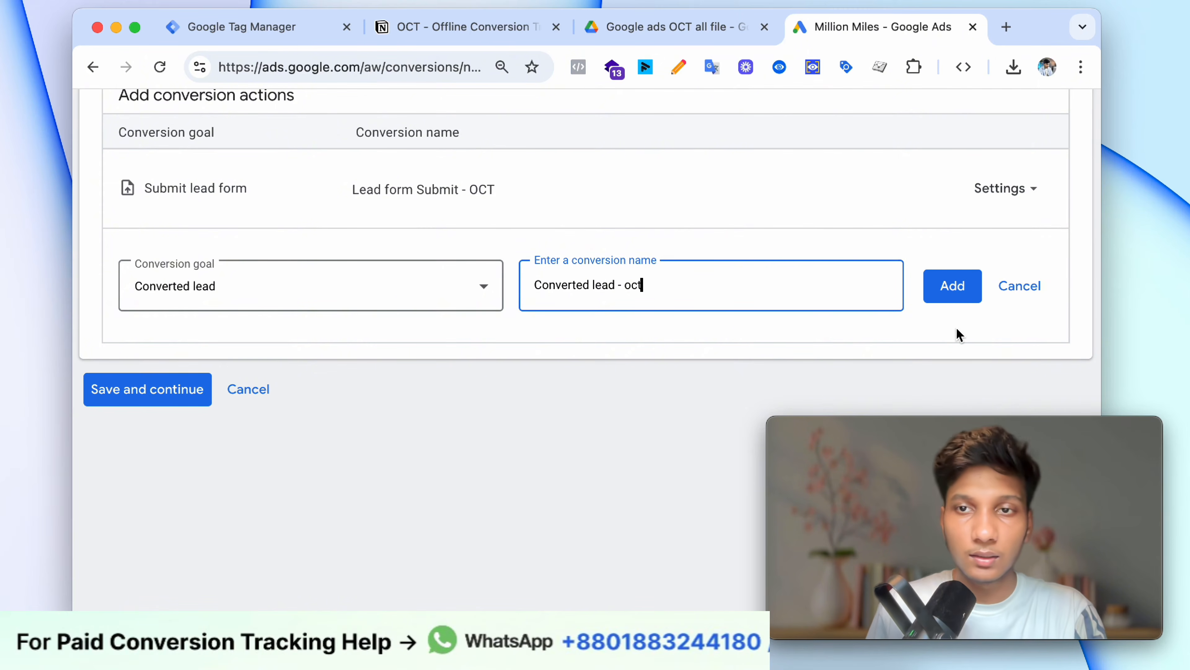
{"action": "left_click", "coordinate": [945, 276]}
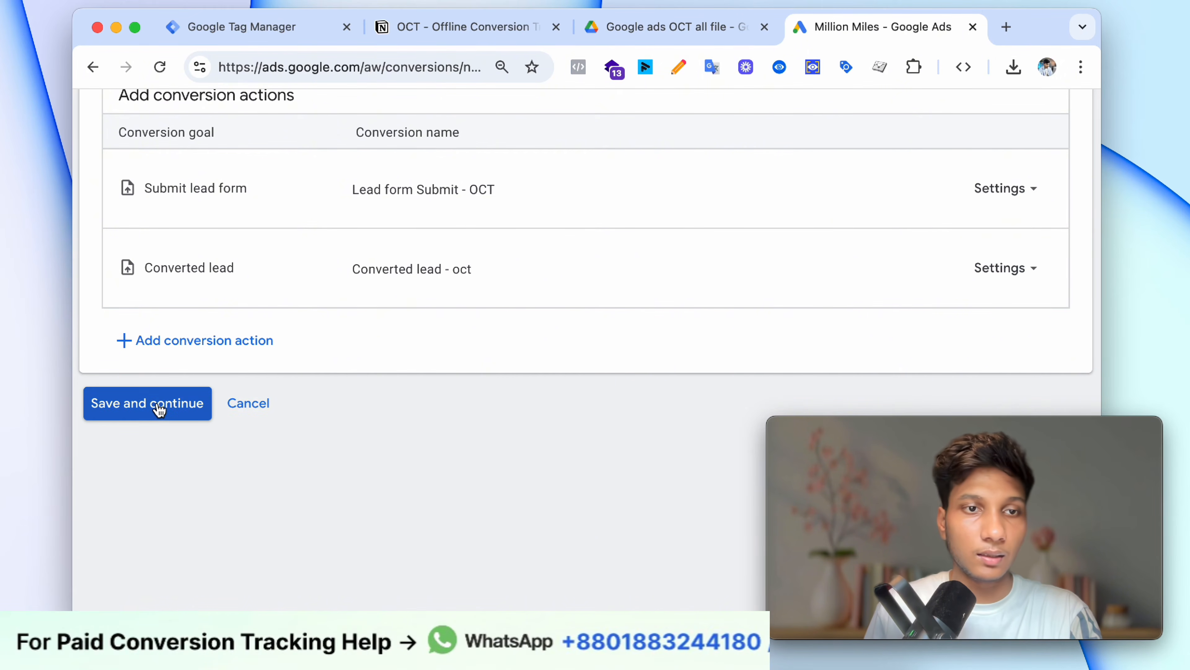
Step: Save both offline conversion actions, finish the setup and review them under the Submit lead form and Converted lead goals
{"action": "left_click", "coordinate": [159, 404]}
{"action": "scroll", "coordinate": [448, 420], "scroll_direction": "down", "scroll_amount": 5}
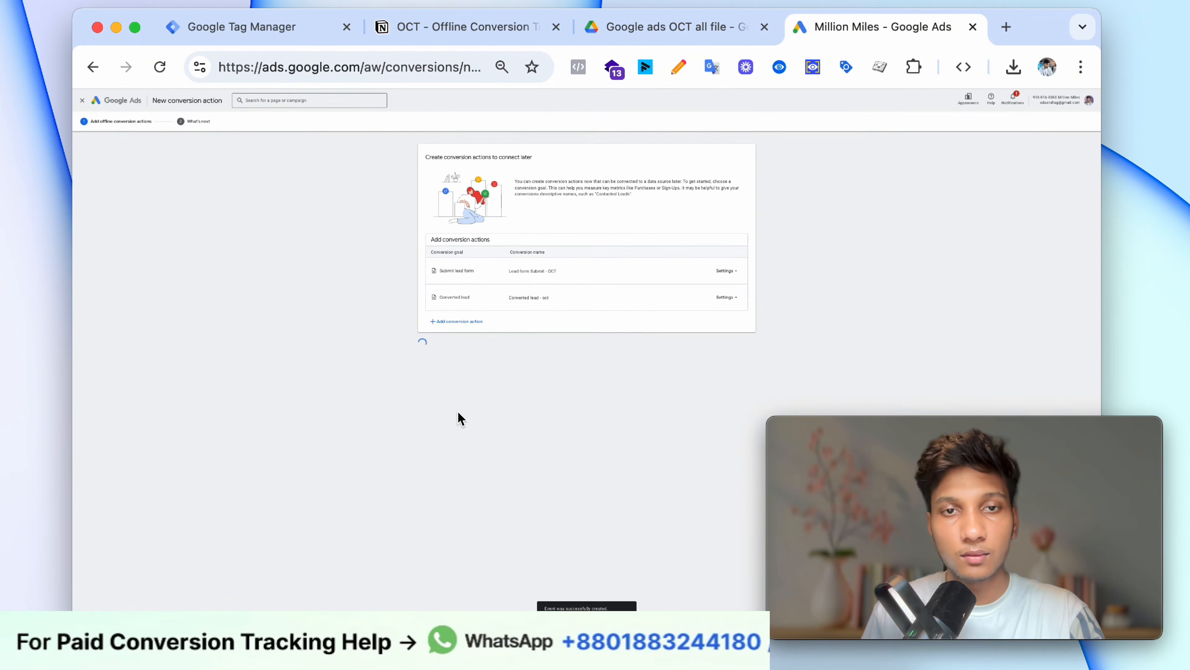
{"action": "key", "text": "super+equal"}
{"action": "key", "text": "super+equal"}
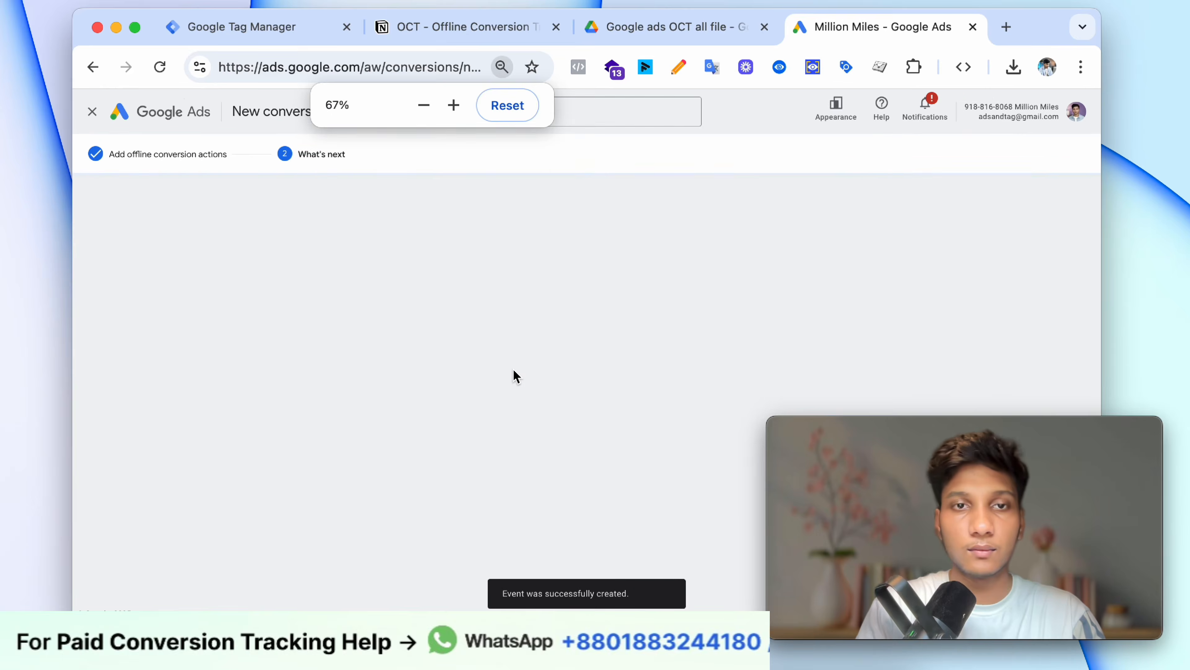
{"action": "scroll", "coordinate": [301, 433], "scroll_direction": "down", "scroll_amount": 2}
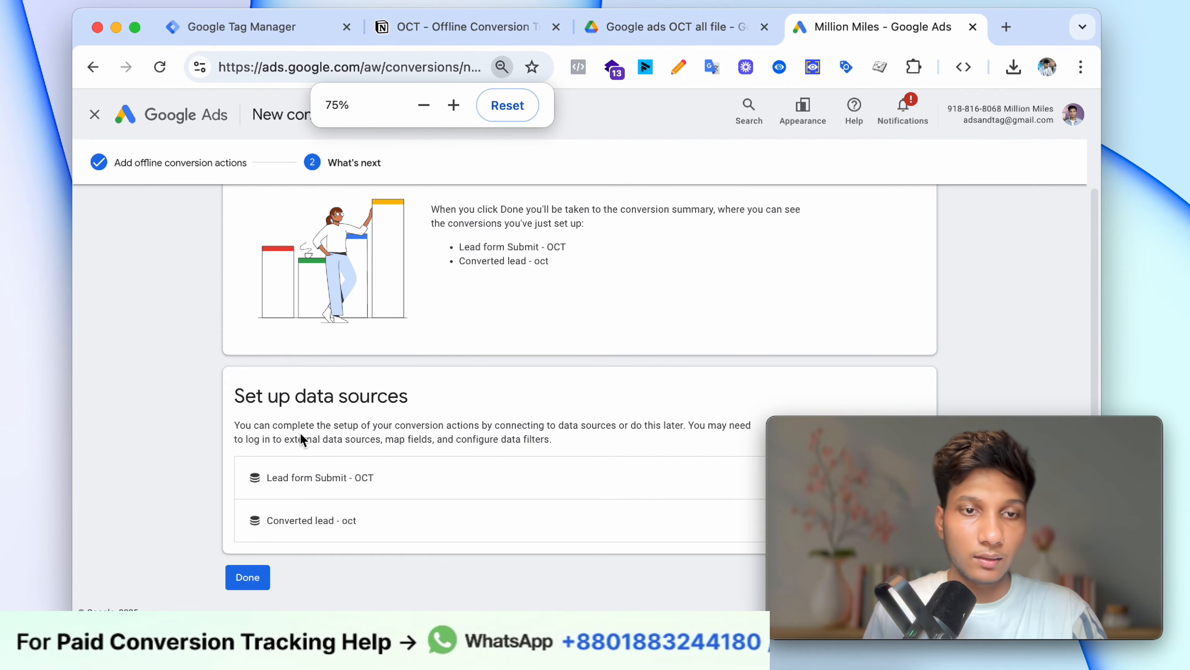
{"action": "left_click", "coordinate": [268, 576]}
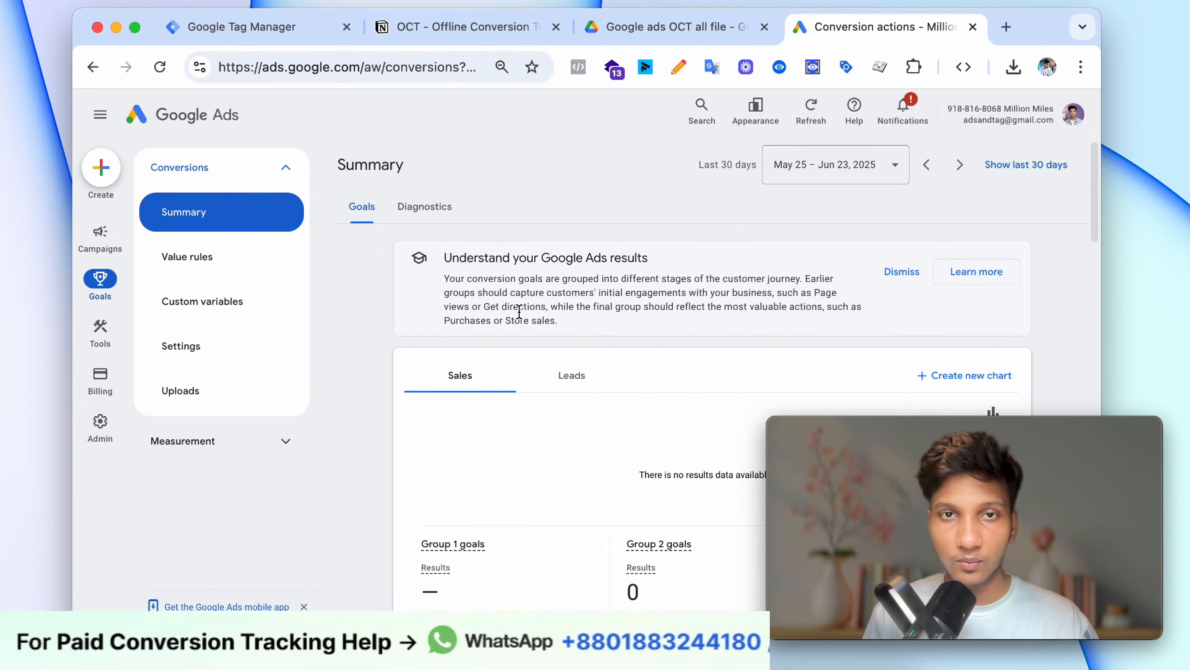
{"action": "scroll", "coordinate": [561, 374], "scroll_direction": "down", "scroll_amount": 10}
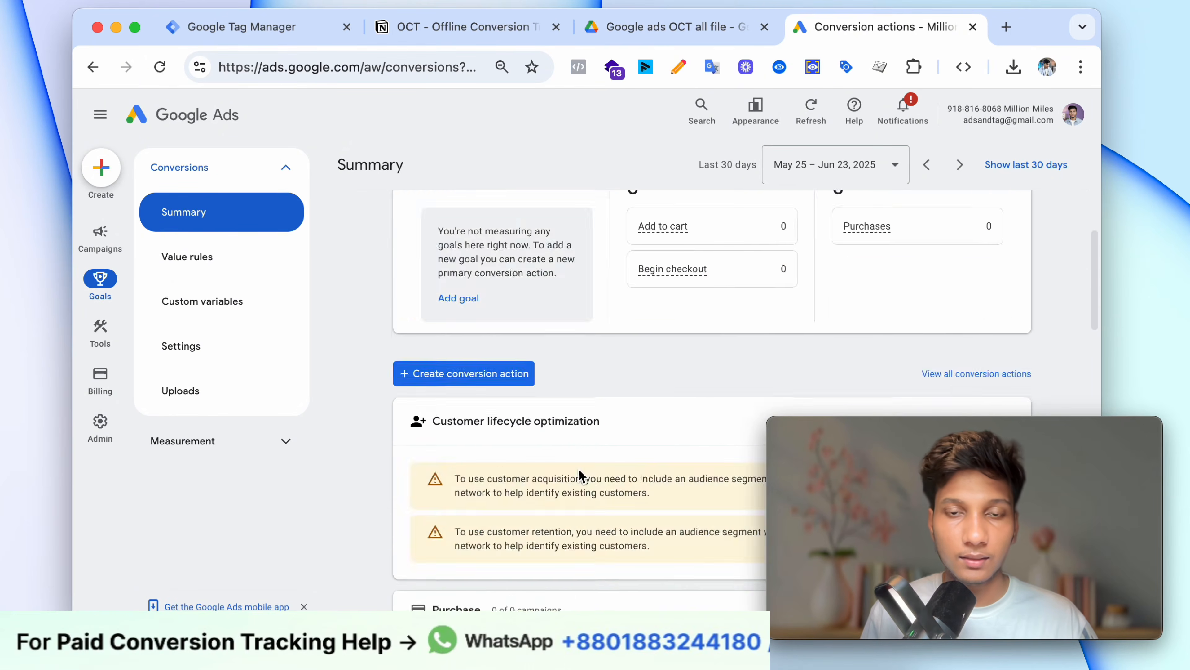
{"action": "scroll", "coordinate": [642, 416], "scroll_direction": "down", "scroll_amount": 10}
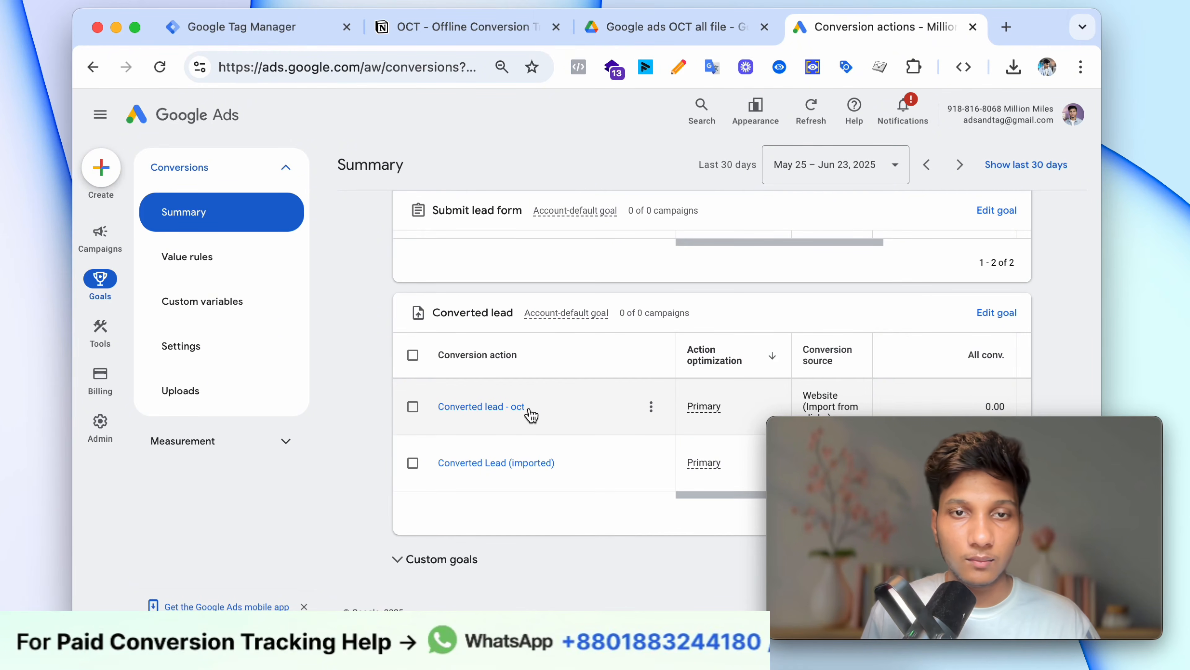
{"action": "scroll", "coordinate": [674, 415], "scroll_direction": "up", "scroll_amount": 3}
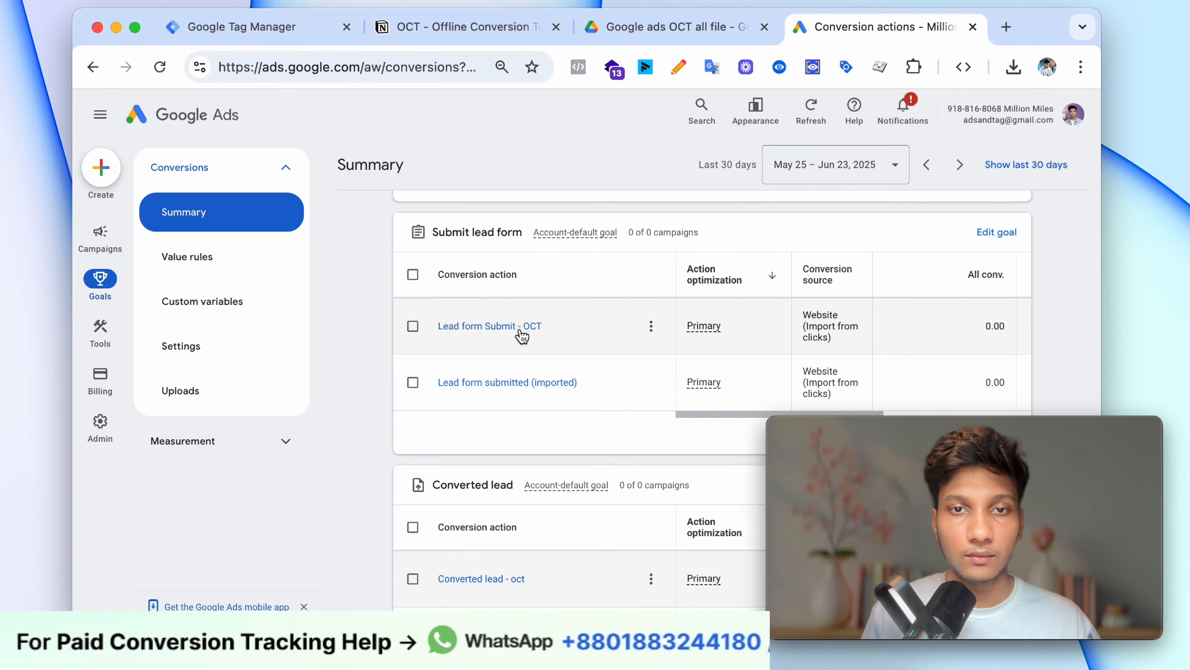
{"action": "scroll", "coordinate": [646, 372], "scroll_direction": "down", "scroll_amount": 1}
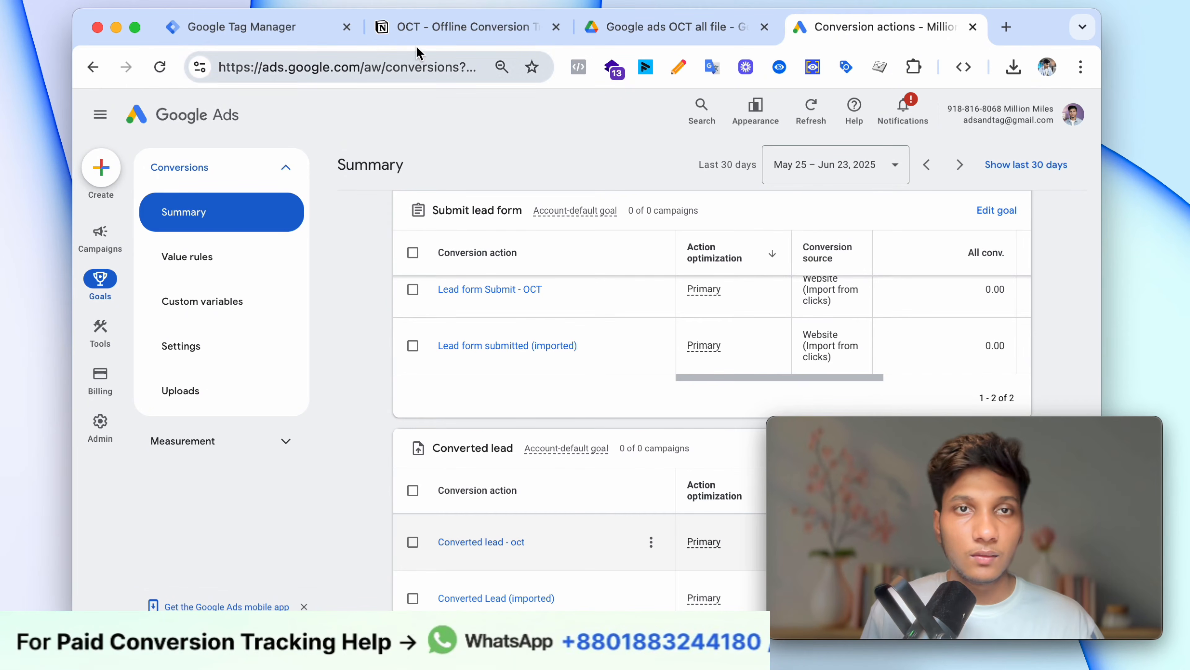
Step: Check the Notion guide, then switch to Google Tag Manager and open the container import in the xyz.com admin settings
{"action": "left_click", "coordinate": [429, 36]}
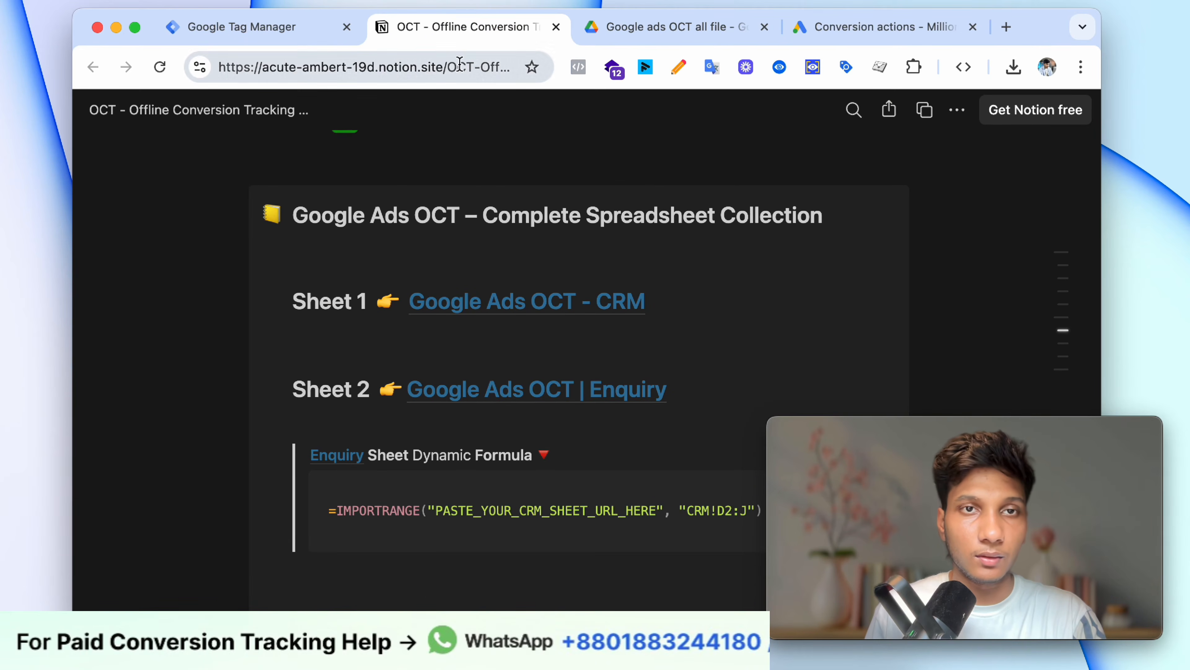
{"action": "scroll", "coordinate": [479, 227], "scroll_direction": "up", "scroll_amount": 3}
{"action": "scroll", "coordinate": [479, 226], "scroll_direction": "up", "scroll_amount": 20}
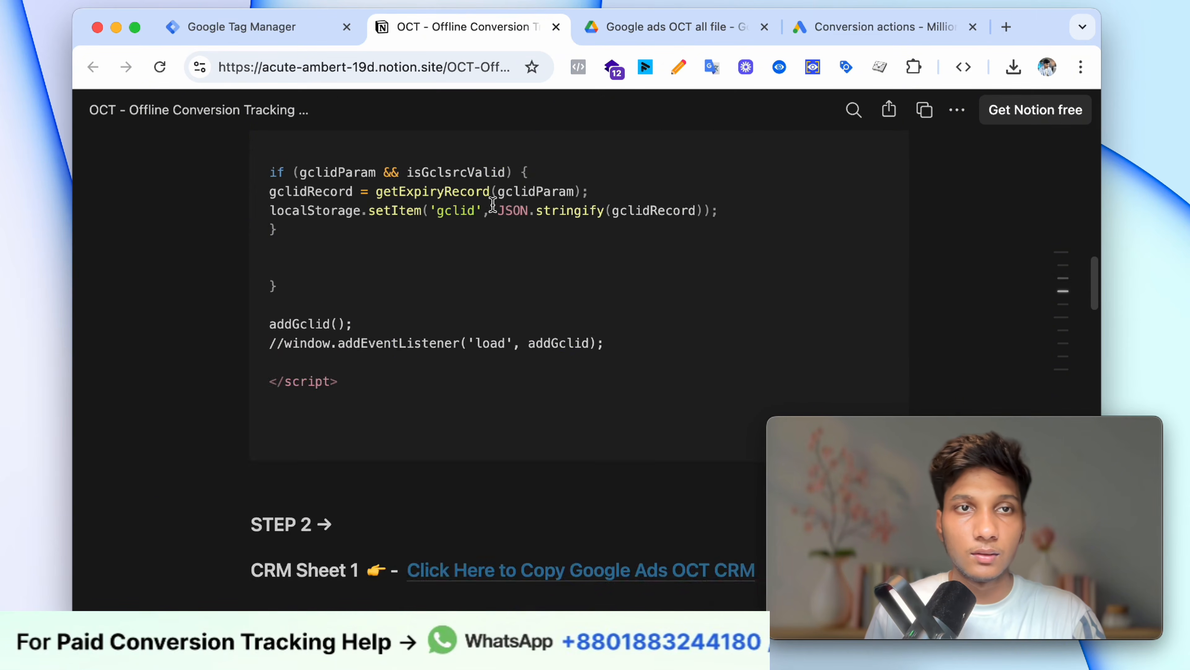
{"action": "left_click", "coordinate": [275, 35]}
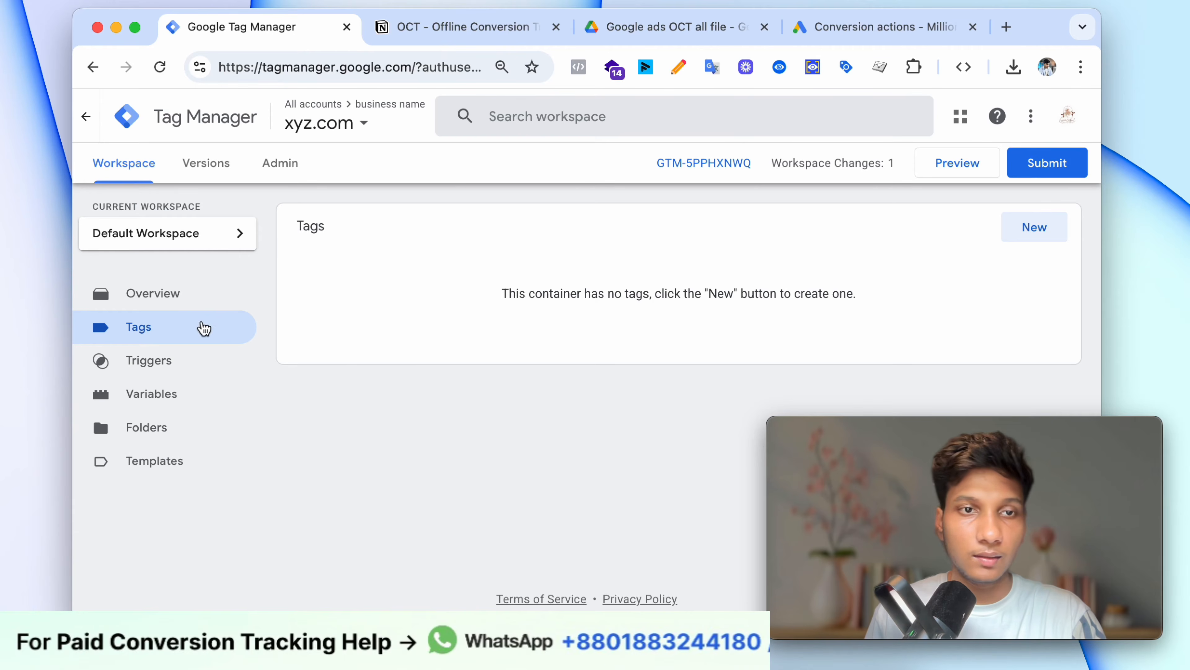
{"action": "left_click", "coordinate": [287, 174]}
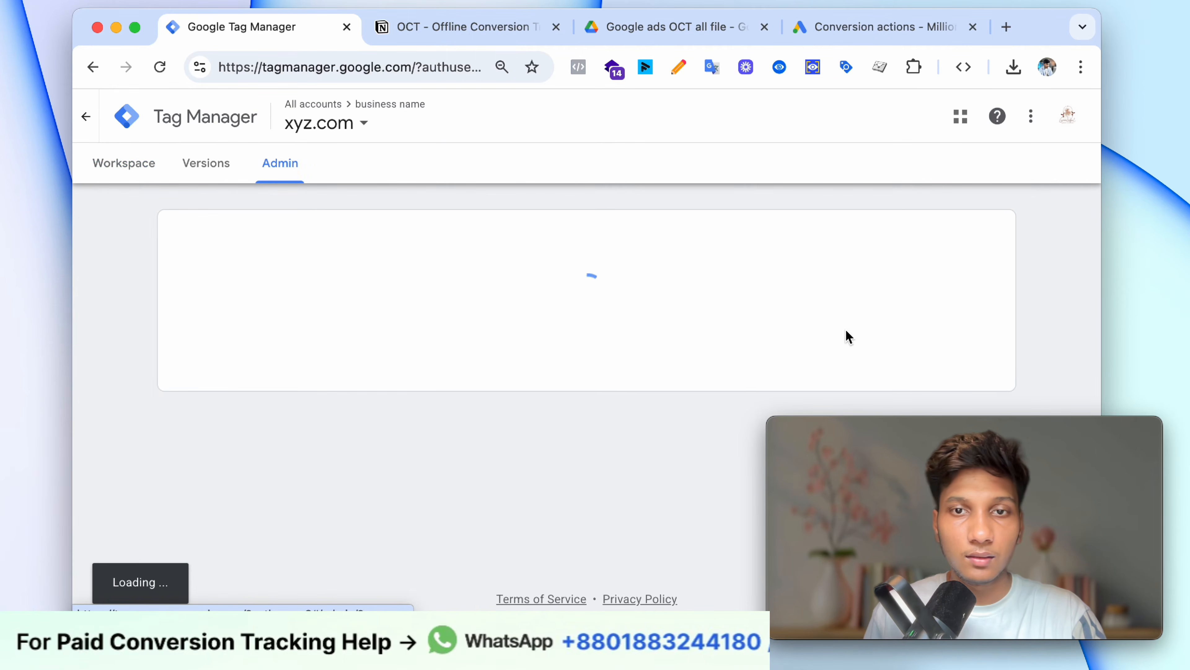
{"action": "scroll", "coordinate": [722, 359], "scroll_direction": "down", "scroll_amount": 5}
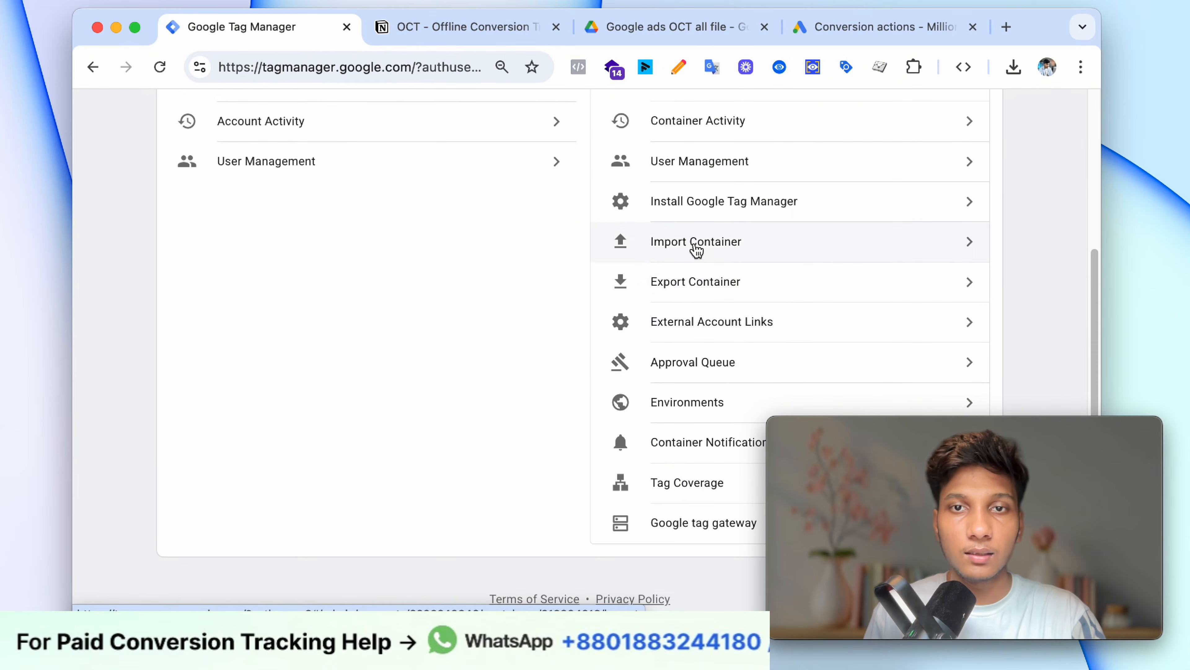
{"action": "left_click", "coordinate": [717, 240]}
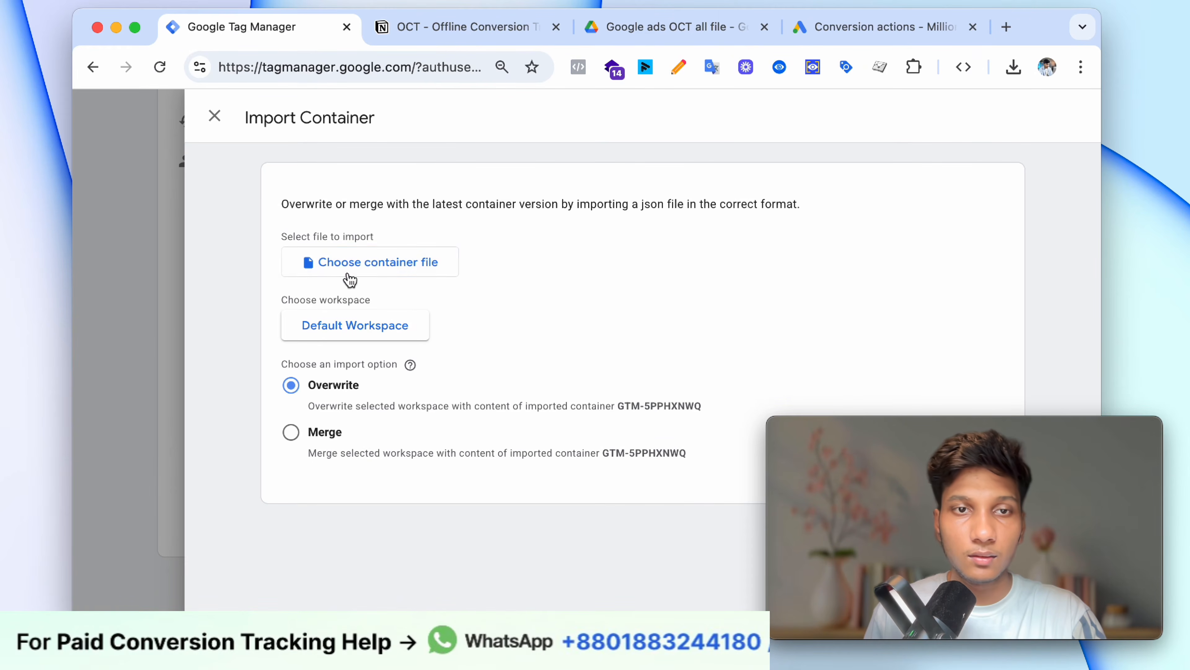
Step: Choose the Google ads OCT GTM template JSON from the Google Ads OCT folder in Downloads as the container file to import
{"action": "left_click", "coordinate": [364, 267]}
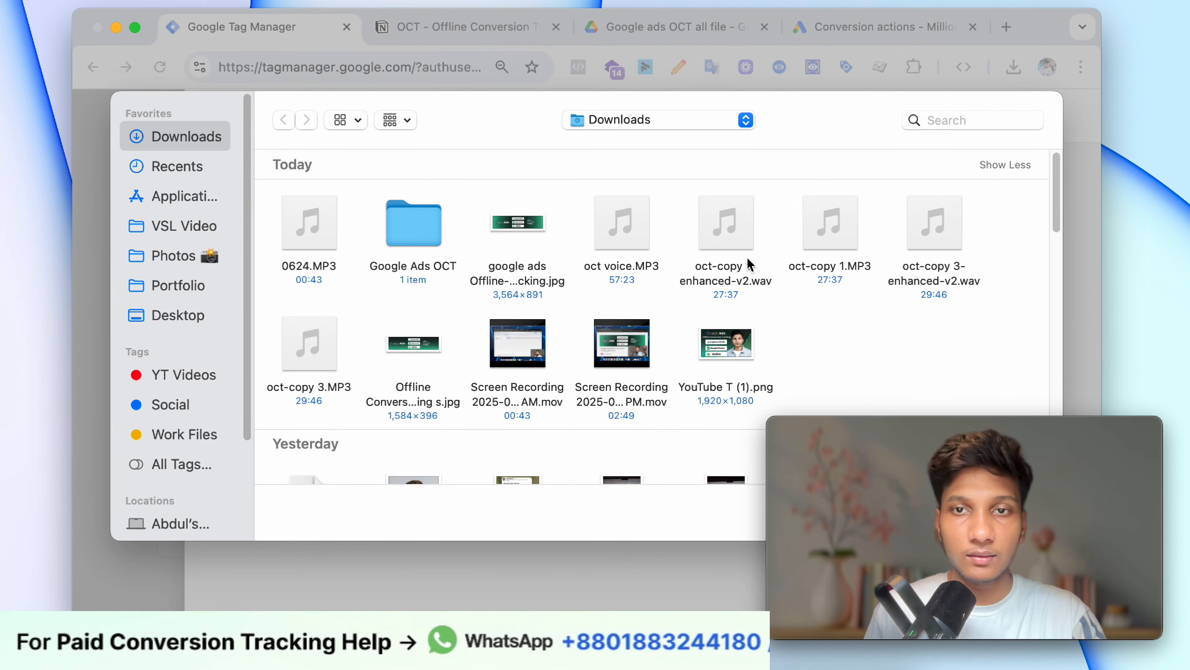
{"action": "scroll", "coordinate": [872, 366], "scroll_direction": "down", "scroll_amount": 5}
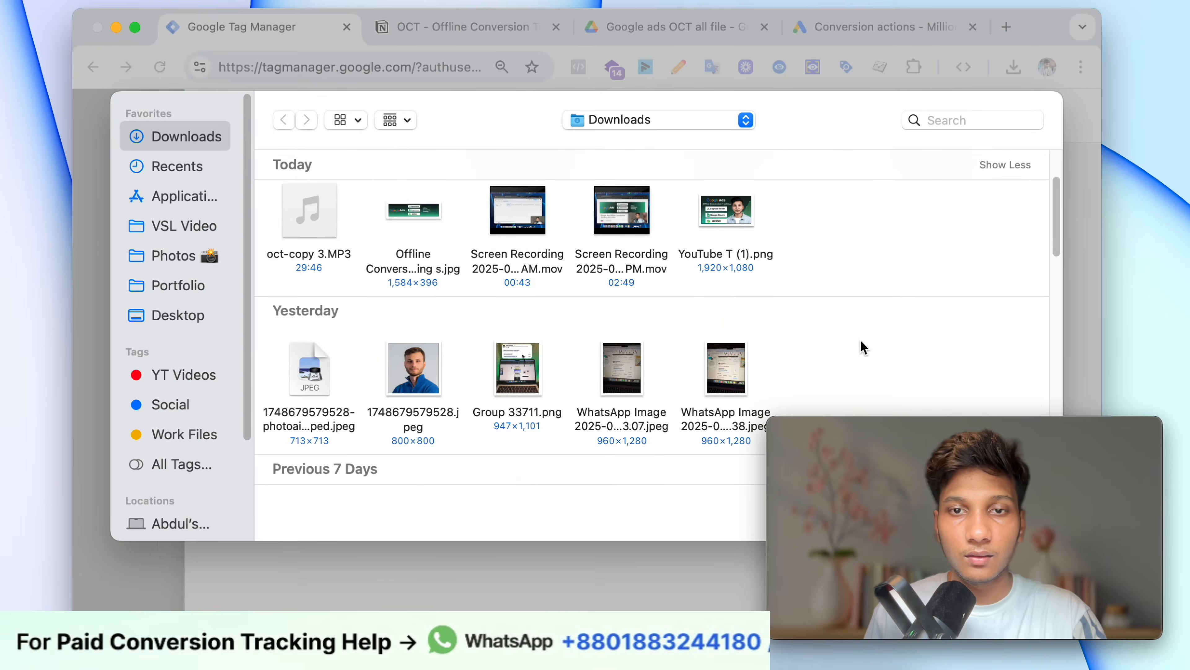
{"action": "scroll", "coordinate": [862, 354], "scroll_direction": "up", "scroll_amount": 5}
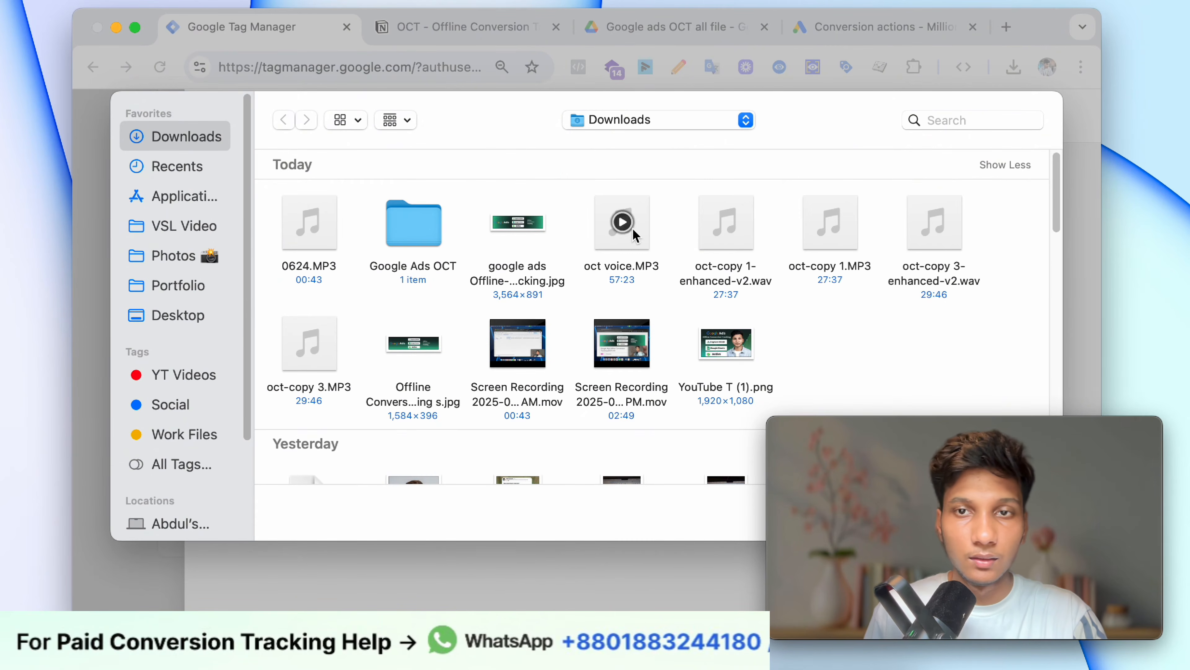
{"action": "left_click", "coordinate": [403, 240]}
{"action": "double_click", "coordinate": [403, 240]}
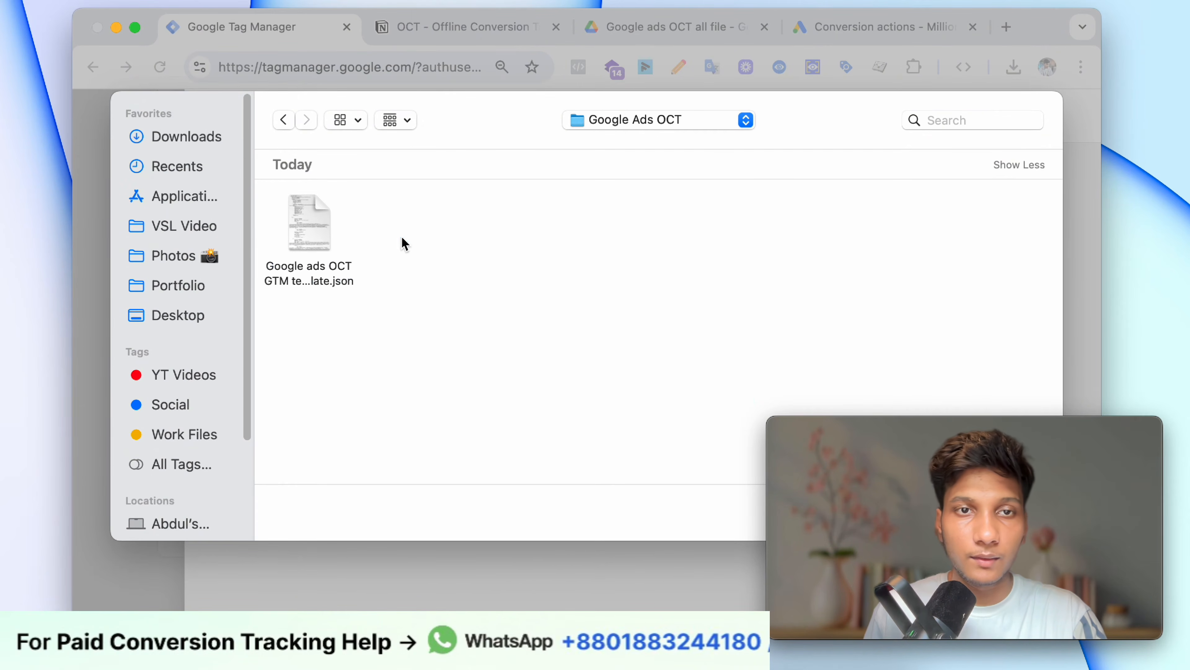
{"action": "double_click", "coordinate": [314, 223]}
Step: Switch to Google Drive and show the download option for Google ads OCT GTM.json in the Google ads OCT all file folder
{"action": "left_click", "coordinate": [685, 30]}
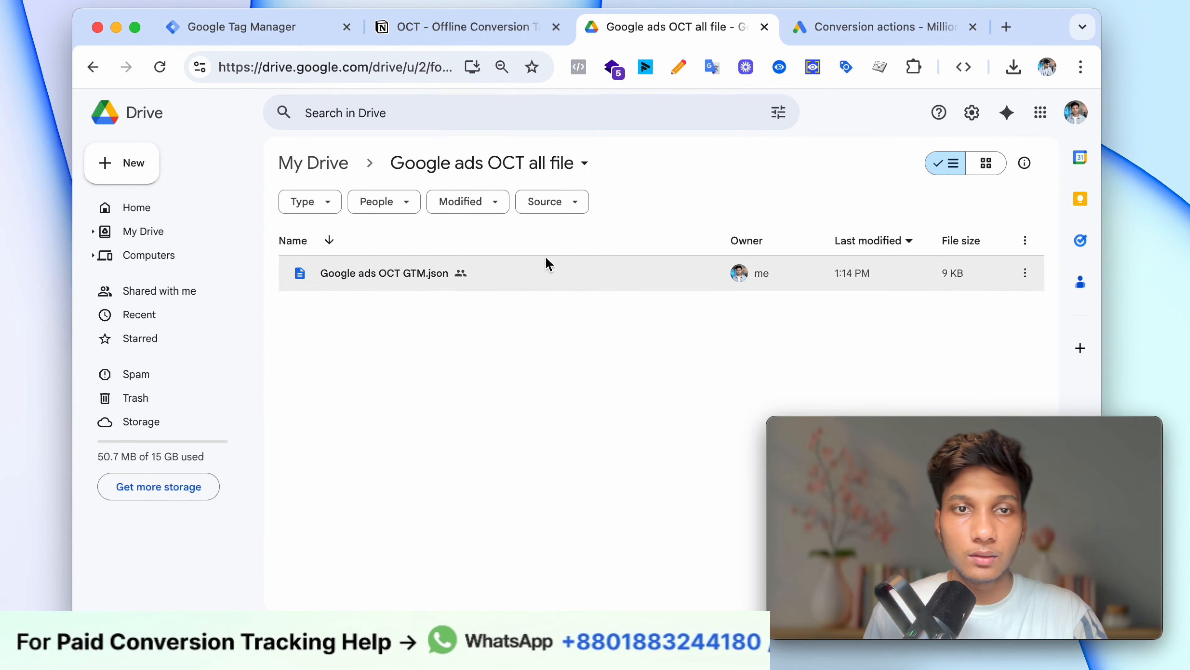
{"action": "left_click", "coordinate": [1001, 287]}
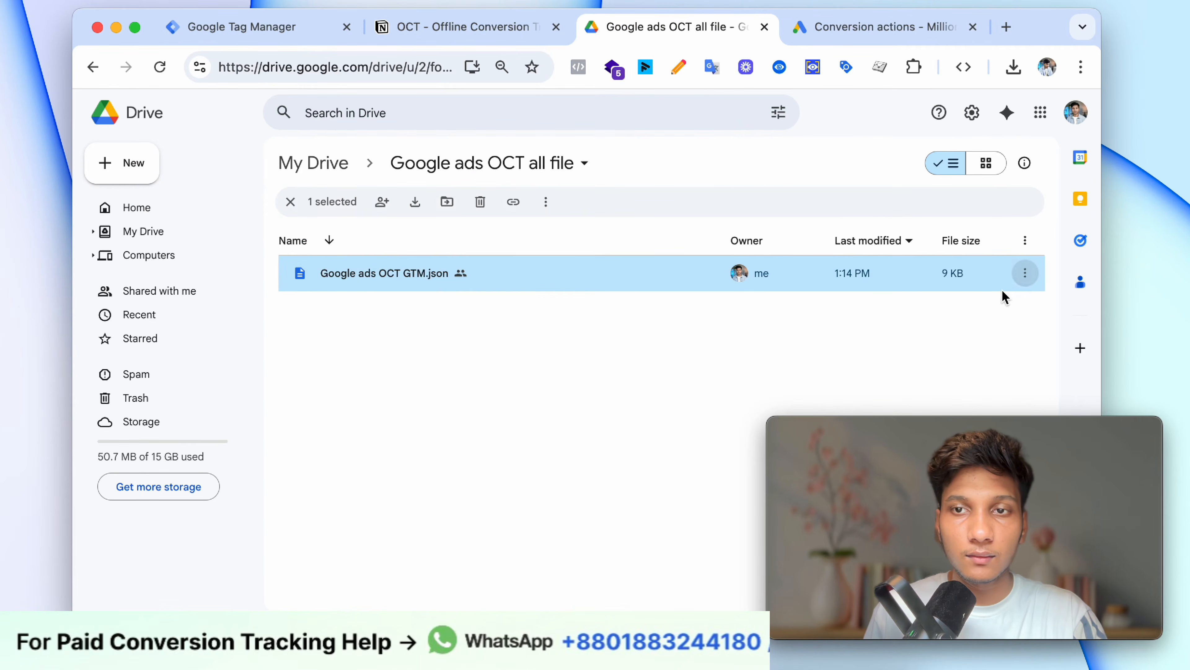
{"action": "left_click", "coordinate": [1026, 274]}
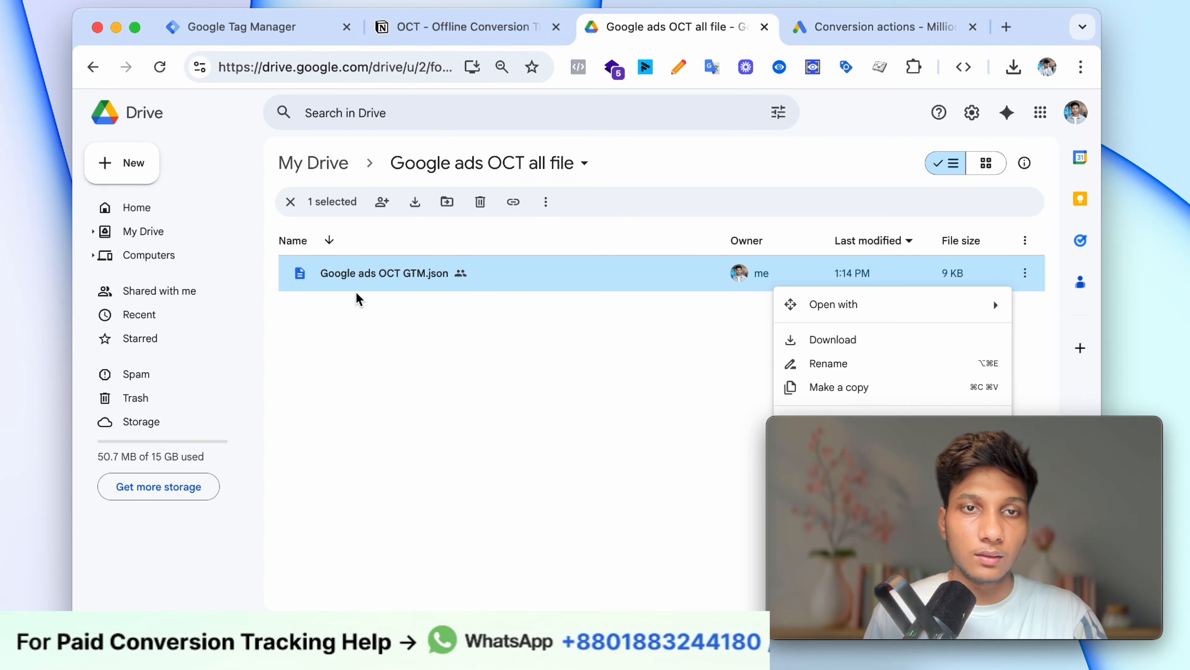
{"action": "left_click", "coordinate": [446, 343]}
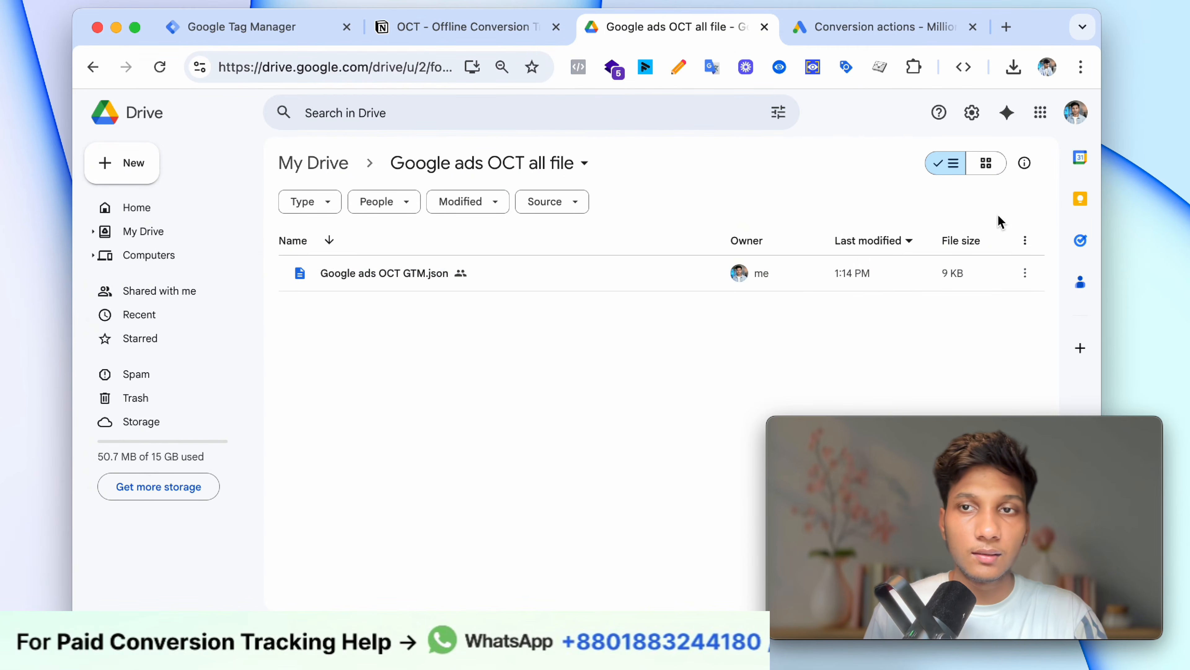
{"action": "left_click", "coordinate": [1025, 273]}
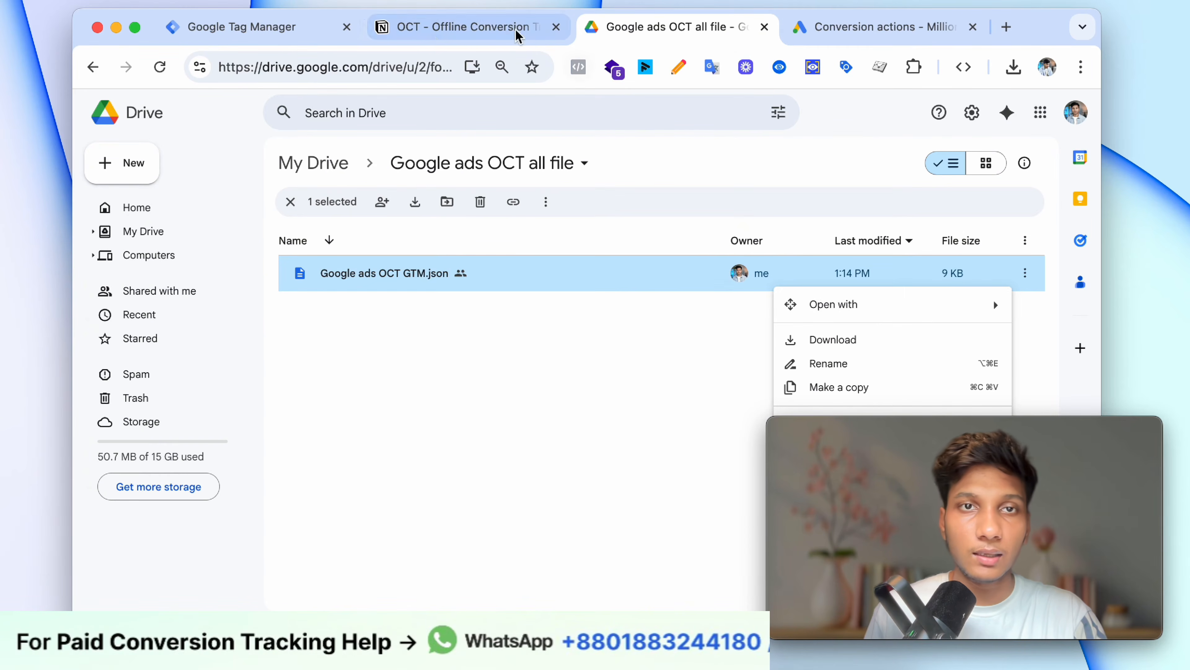
Step: Return to Google Tag Manager and import the template into the Default Workspace by merging, with conflicting tags, triggers and variables renamed
{"action": "left_click", "coordinate": [264, 34]}
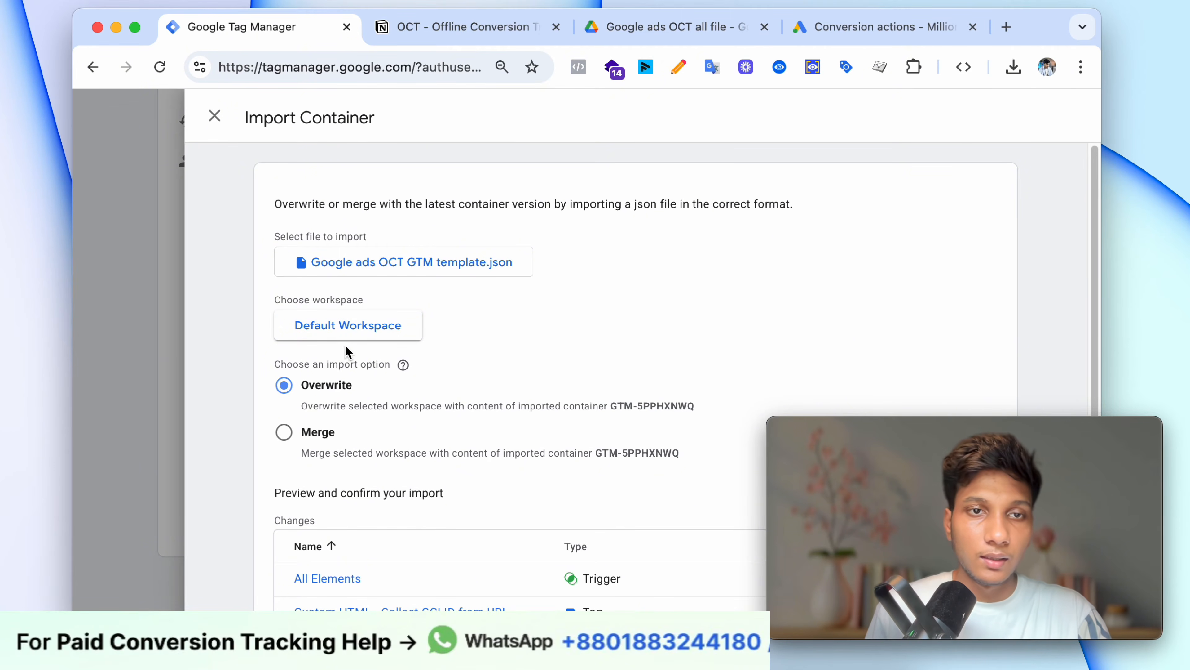
{"action": "scroll", "coordinate": [389, 419], "scroll_direction": "down", "scroll_amount": 4}
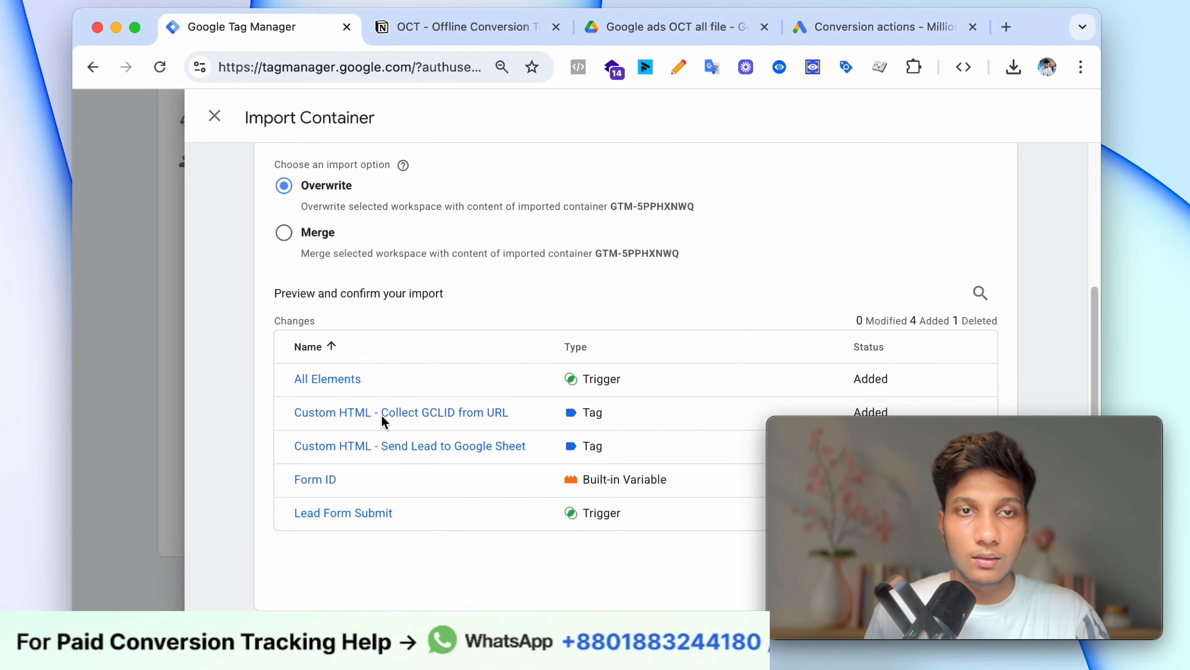
{"action": "left_click", "coordinate": [323, 240]}
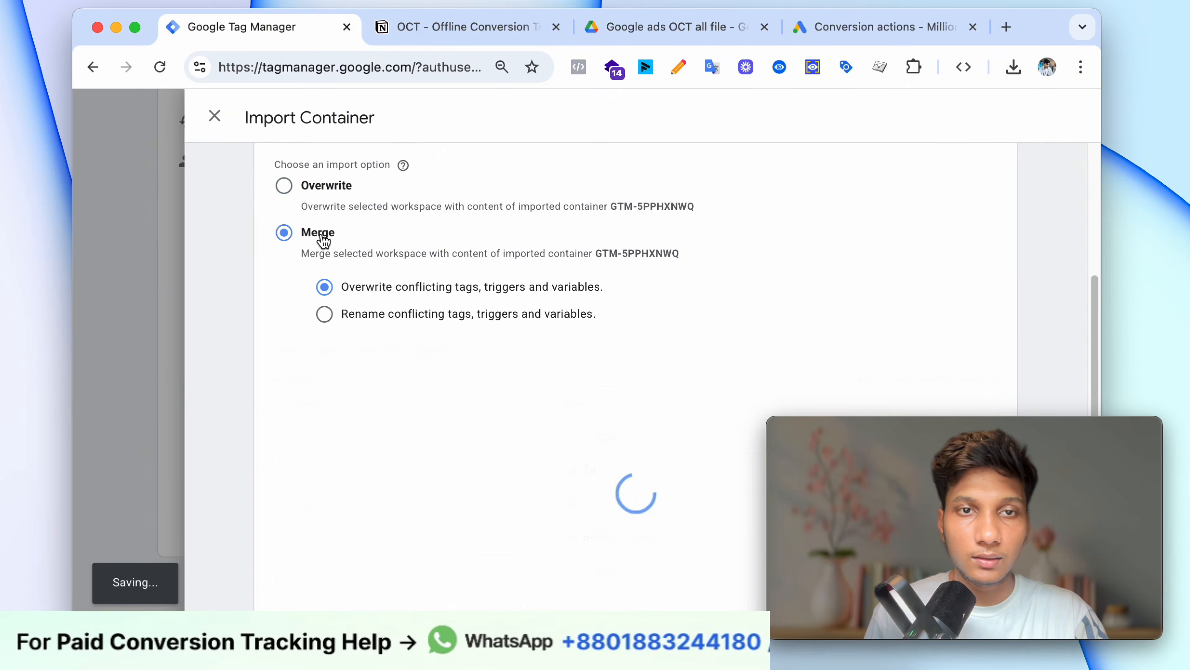
{"action": "left_click", "coordinate": [491, 323]}
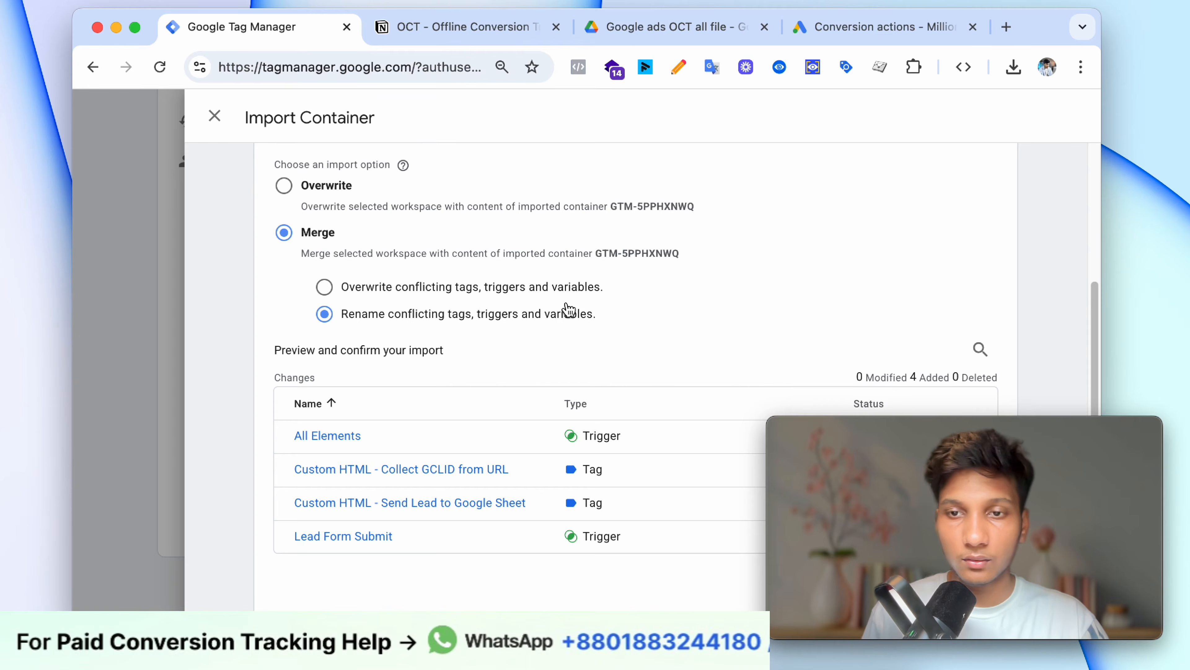
{"action": "scroll", "coordinate": [562, 441], "scroll_direction": "down", "scroll_amount": 1}
{"action": "mouse_move", "coordinate": [799, 432]}
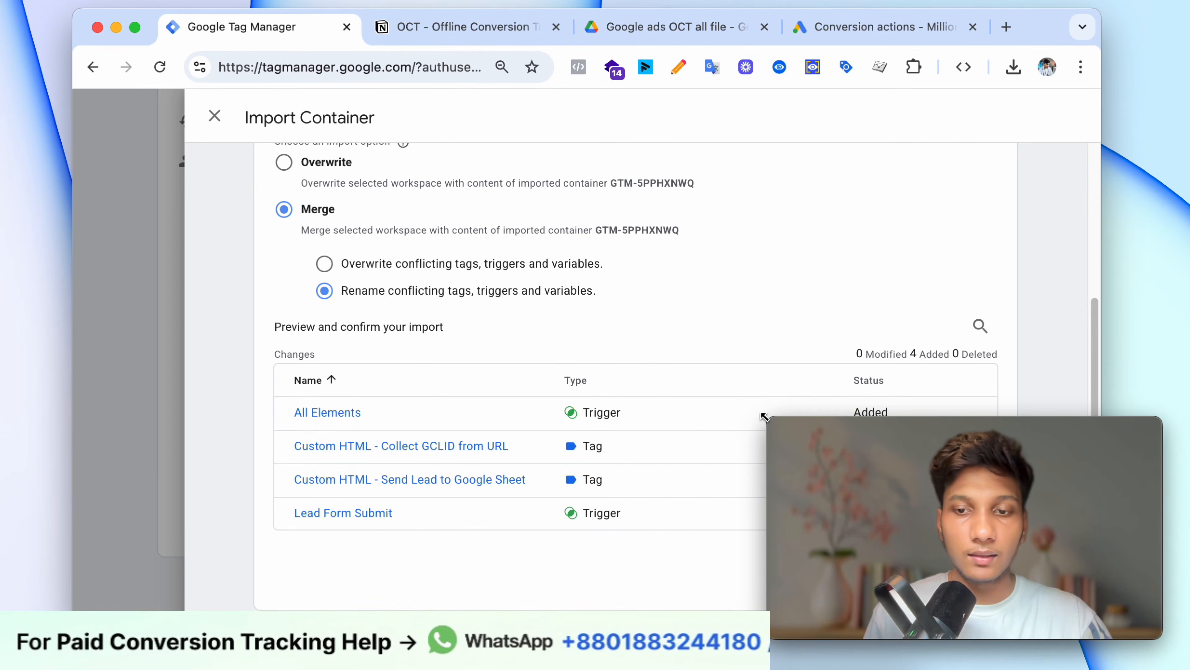
{"action": "key", "text": "super+minus"}
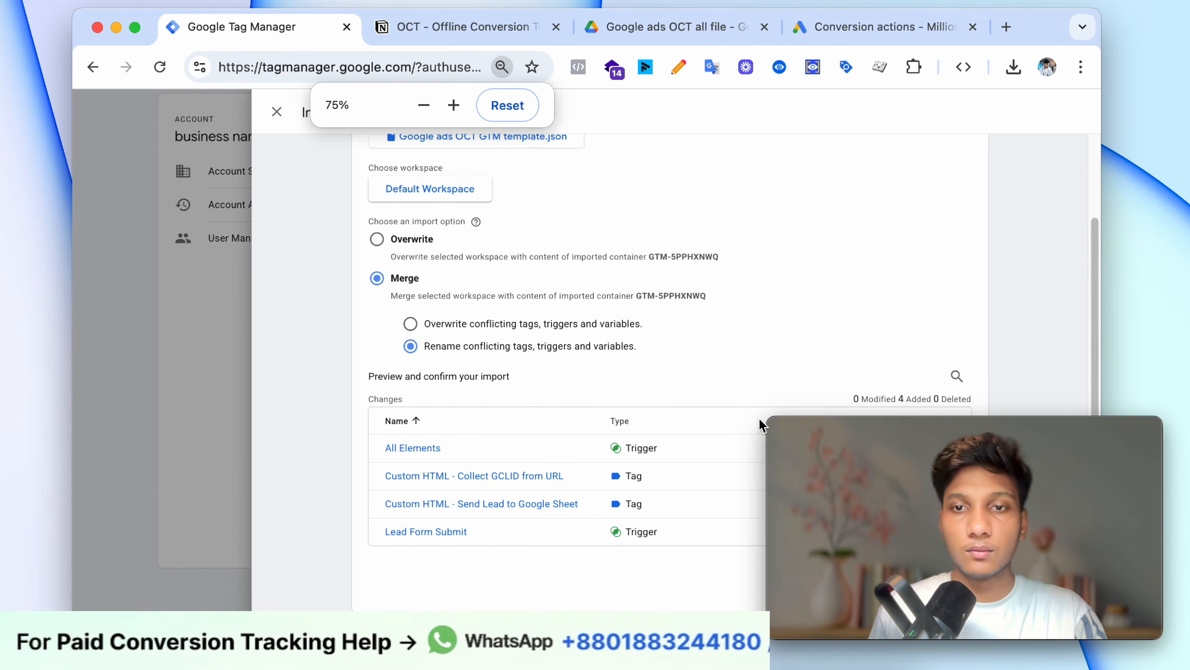
{"action": "left_click_drag", "start_coordinate": [948, 442], "coordinate": [973, 438]}
{"action": "left_click", "coordinate": [902, 574]}
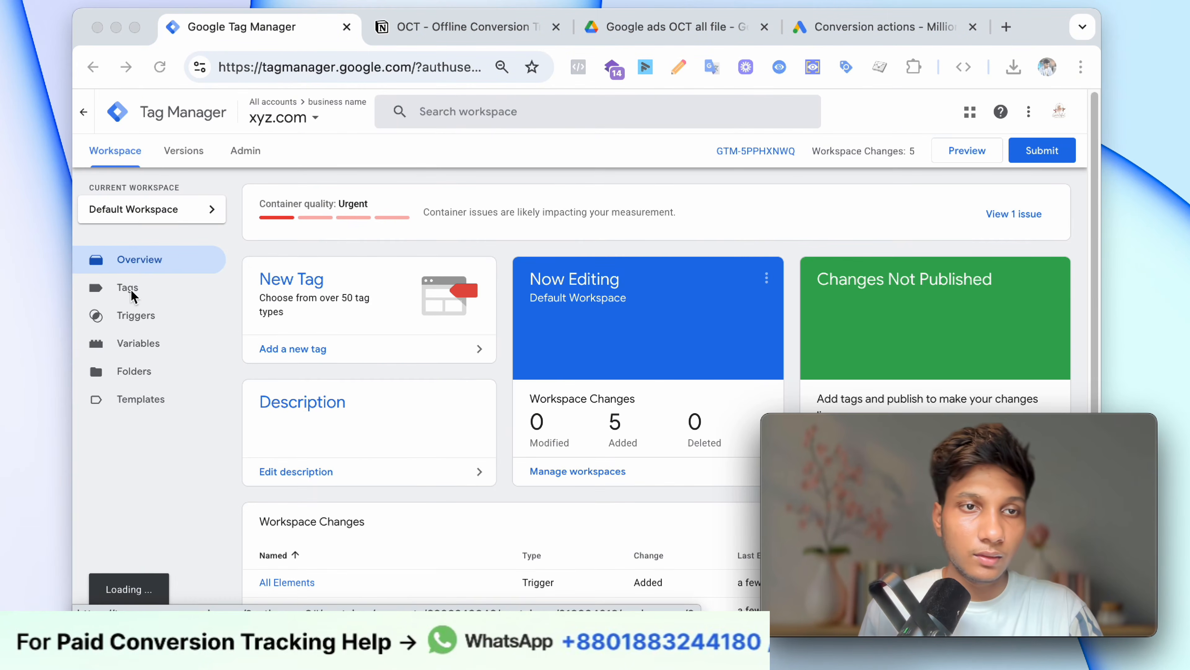
Step: Open the tag Custom HTML - Send Lead to Google Sheet and review its code, trigger and setup notes
{"action": "left_click", "coordinate": [126, 290]}
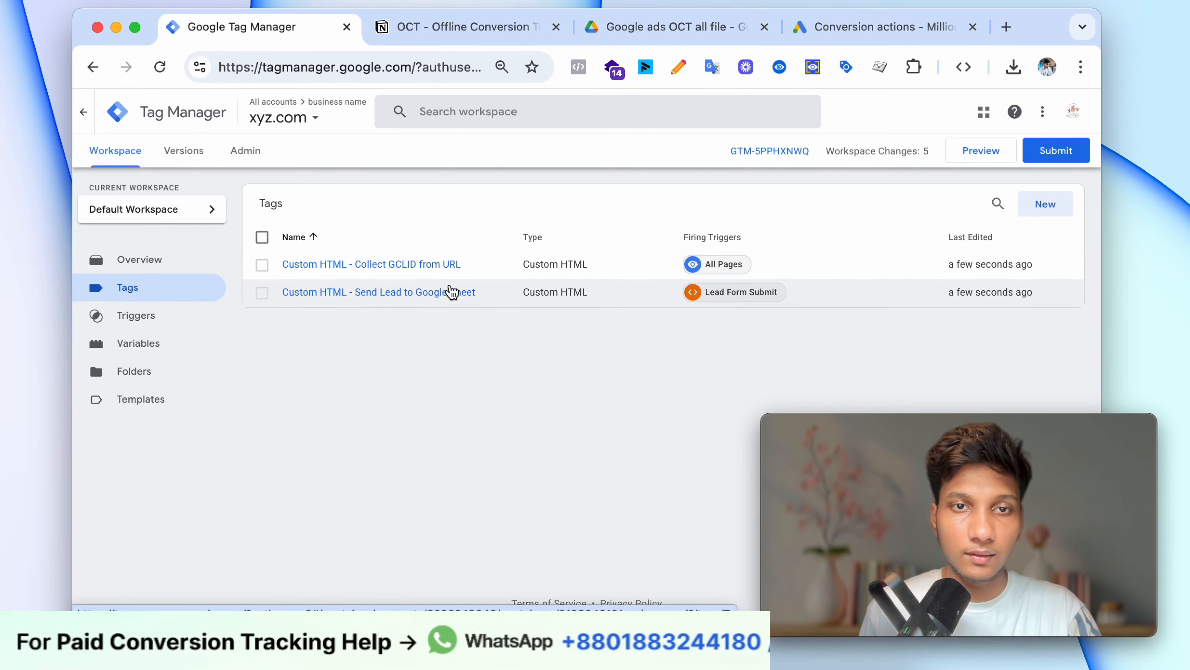
{"action": "left_click", "coordinate": [419, 295]}
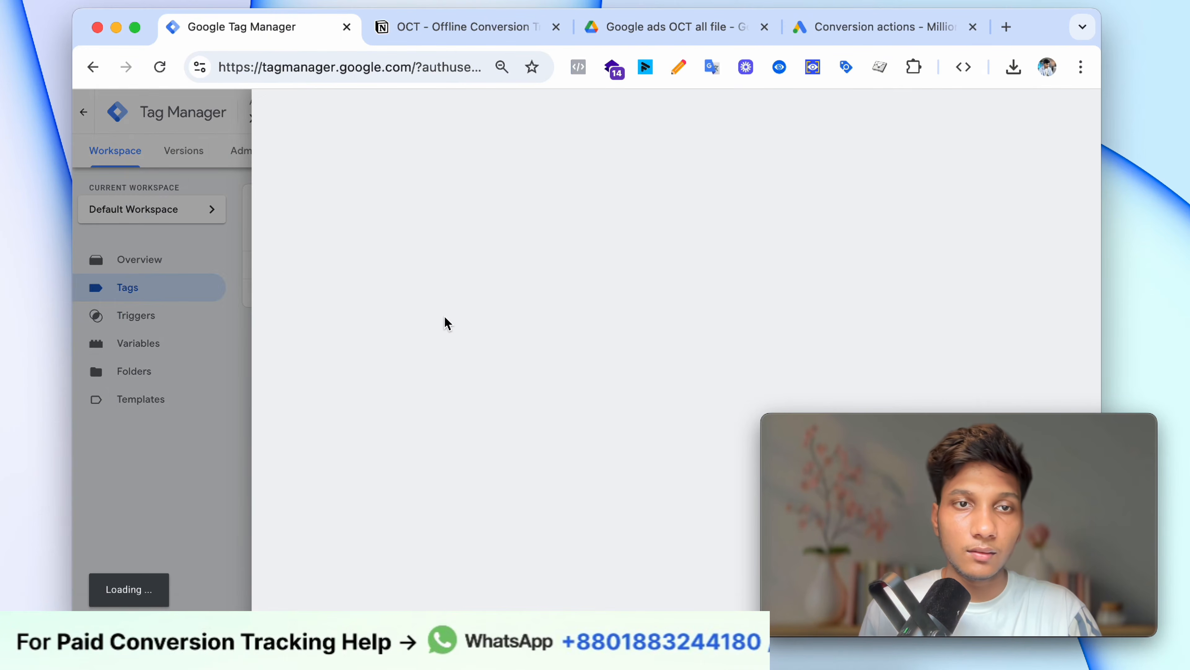
{"action": "scroll", "coordinate": [614, 352], "scroll_direction": "down", "scroll_amount": 5}
{"action": "scroll", "coordinate": [624, 357], "scroll_direction": "up", "scroll_amount": 6}
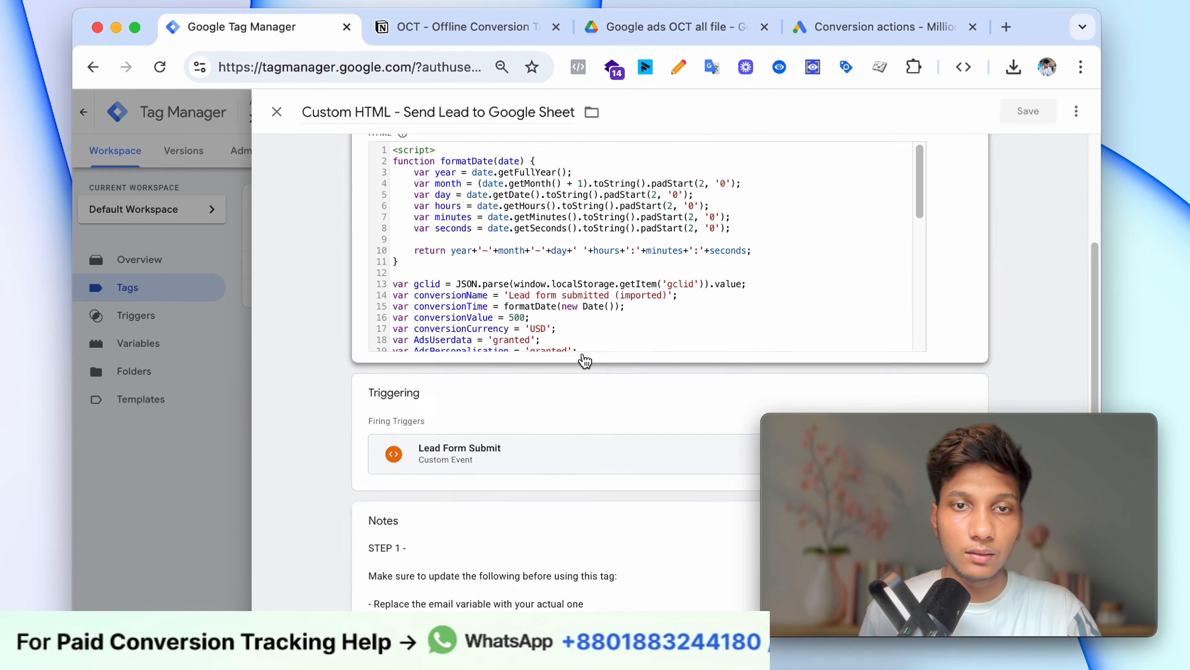
{"action": "scroll", "coordinate": [619, 311], "scroll_direction": "down", "scroll_amount": 5}
{"action": "scroll", "coordinate": [553, 304], "scroll_direction": "down", "scroll_amount": 6}
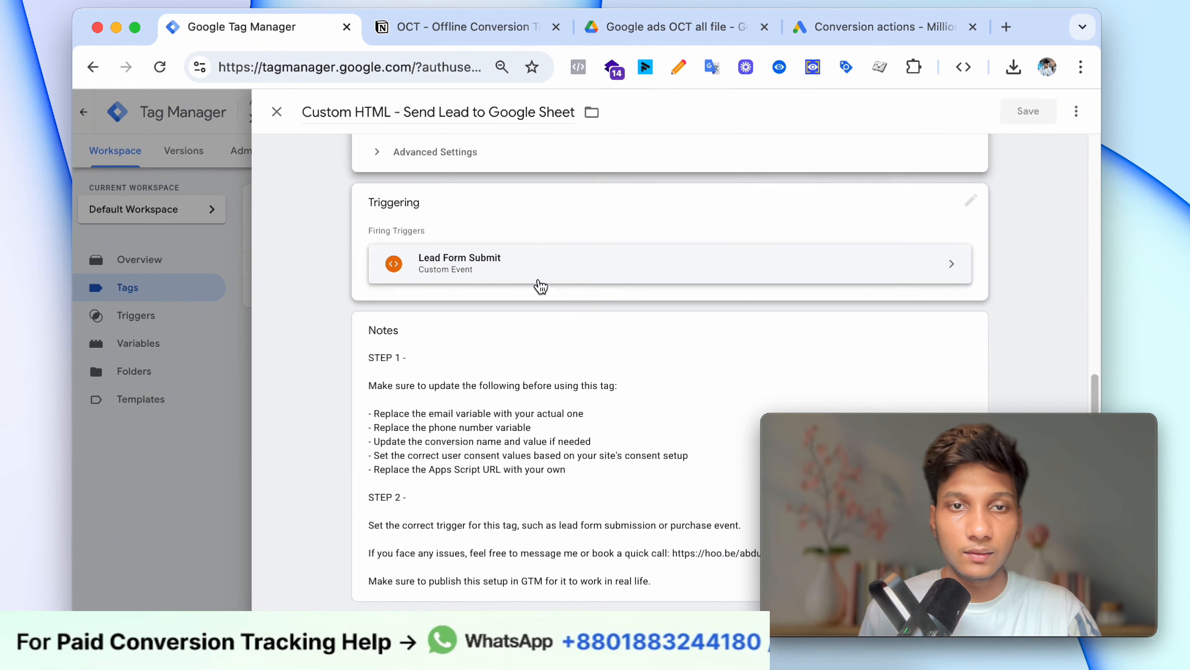
{"action": "scroll", "coordinate": [537, 460], "scroll_direction": "up", "scroll_amount": 3}
{"action": "scroll", "coordinate": [550, 459], "scroll_direction": "down", "scroll_amount": 2}
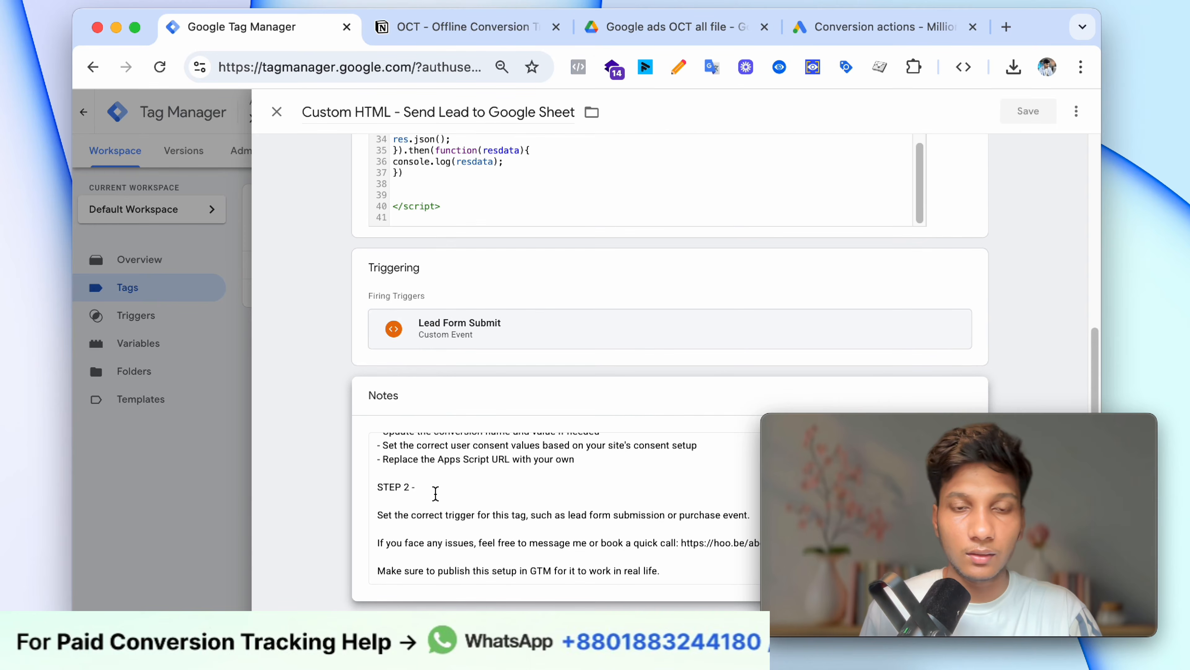
{"action": "left_click_drag", "start_coordinate": [433, 496], "coordinate": [436, 572]}
{"action": "left_click", "coordinate": [456, 501]}
{"action": "scroll", "coordinate": [465, 501], "scroll_direction": "up", "scroll_amount": 3}
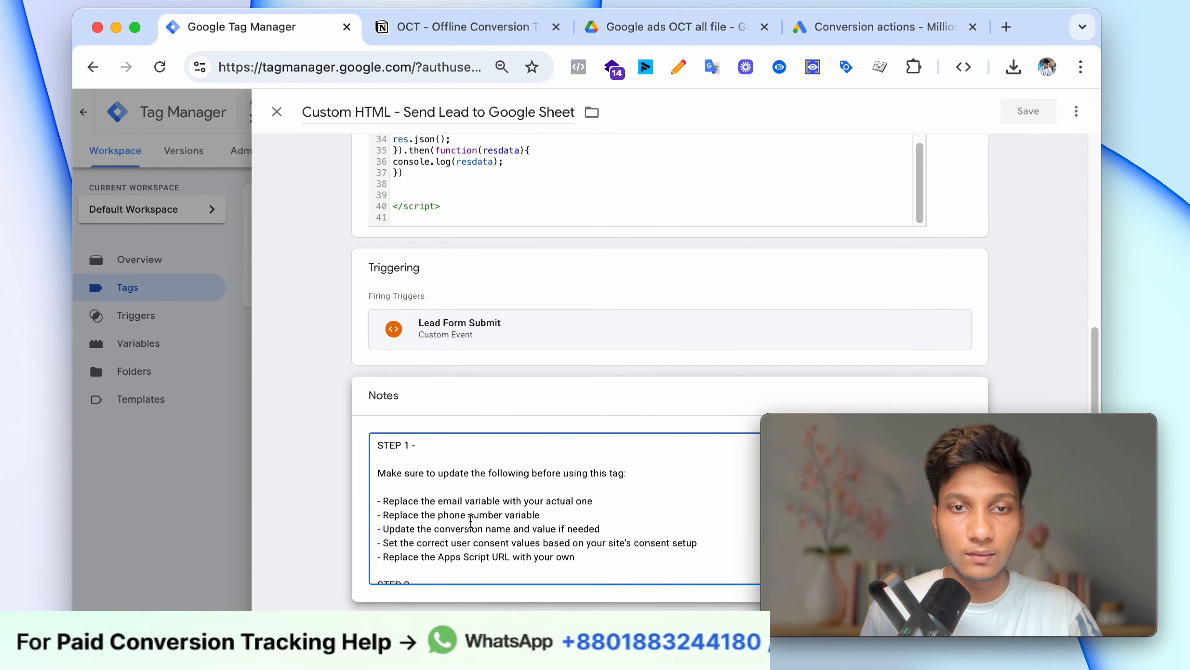
Step: Find the conversionName variable in the tag's HTML script and select its conversion name text
{"action": "scroll", "coordinate": [546, 370], "scroll_direction": "up", "scroll_amount": 8}
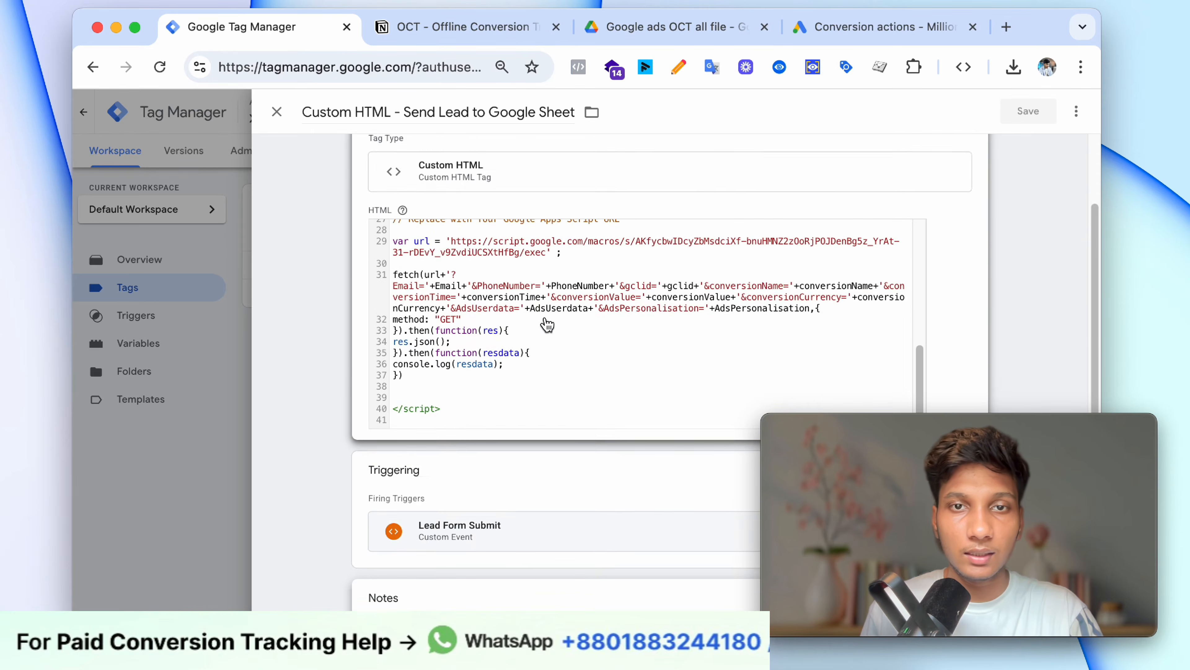
{"action": "scroll", "coordinate": [546, 422], "scroll_direction": "up", "scroll_amount": 5}
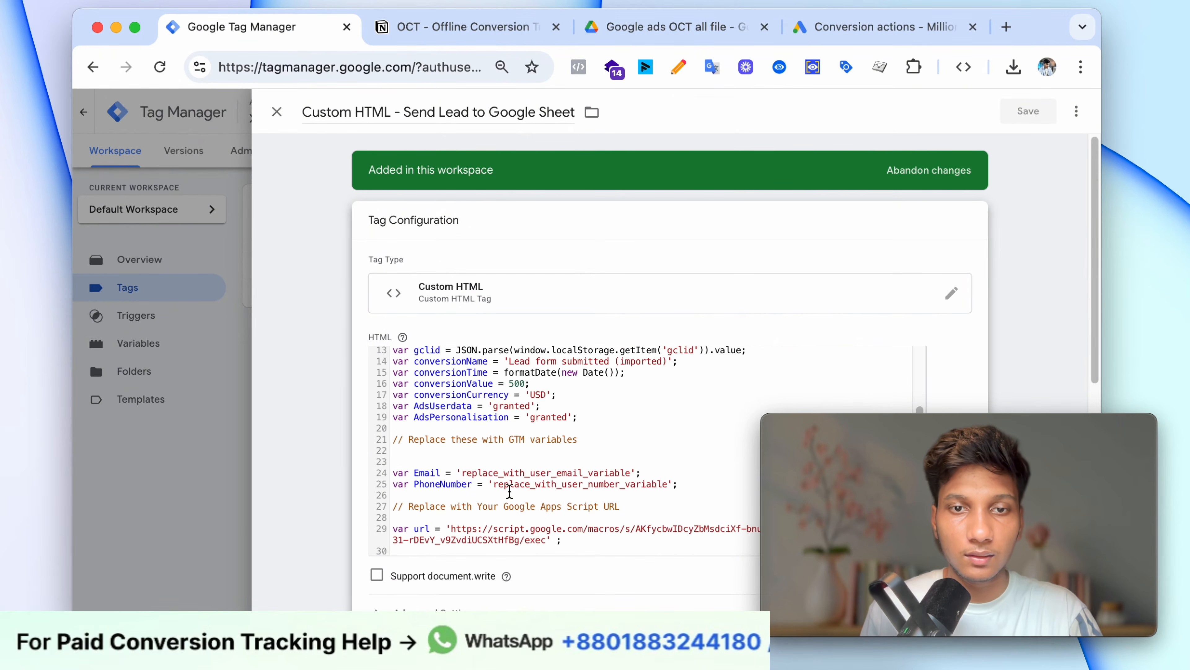
{"action": "scroll", "coordinate": [539, 415], "scroll_direction": "up", "scroll_amount": 2}
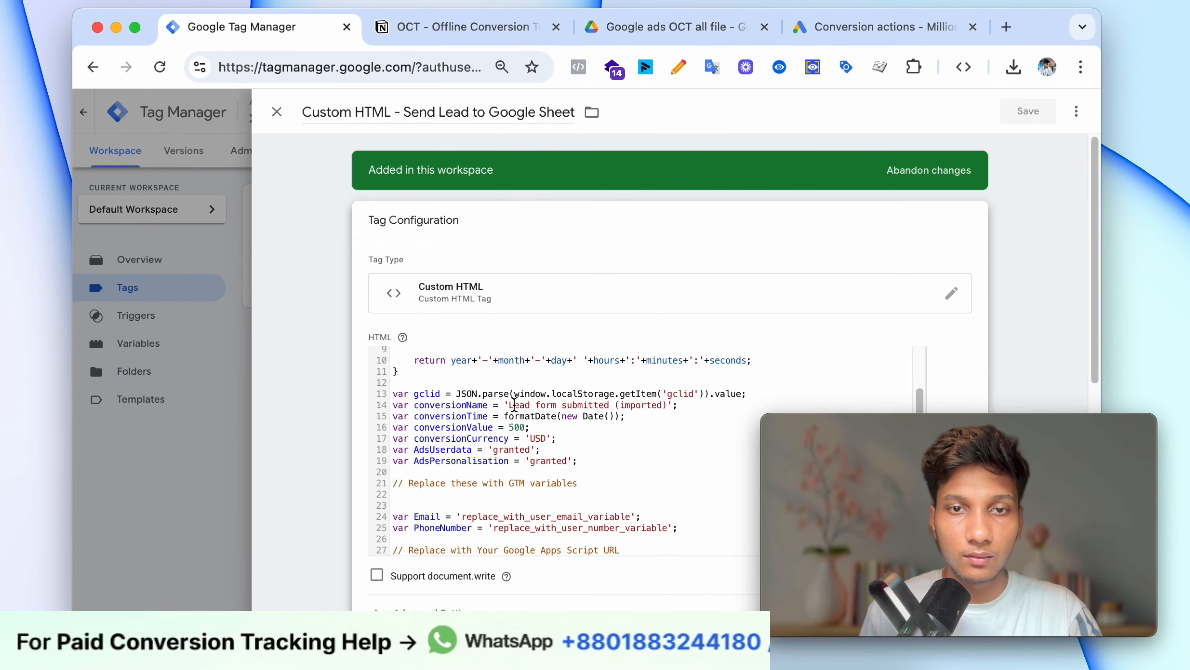
{"action": "left_click_drag", "start_coordinate": [511, 404], "coordinate": [662, 404]}
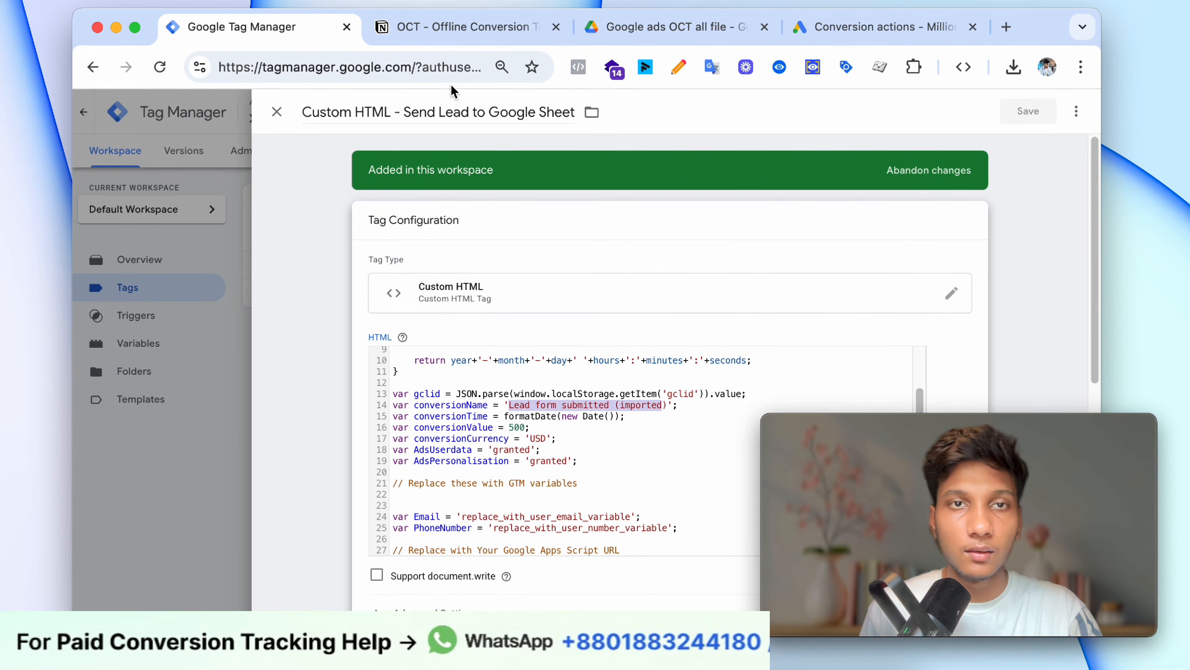
Step: Switch to Google Ads and open the details of the Lead form Submit - OCT conversion action
{"action": "left_click", "coordinate": [883, 32]}
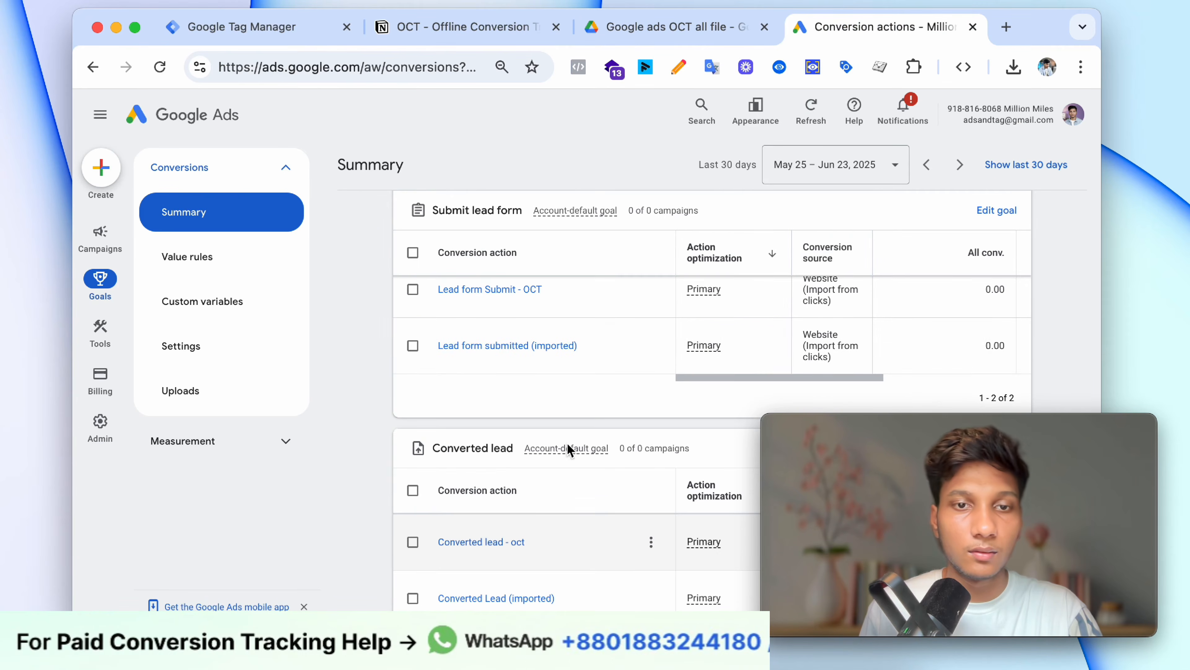
{"action": "scroll", "coordinate": [567, 458], "scroll_direction": "down", "scroll_amount": 2}
{"action": "scroll", "coordinate": [500, 486], "scroll_direction": "up", "scroll_amount": 2}
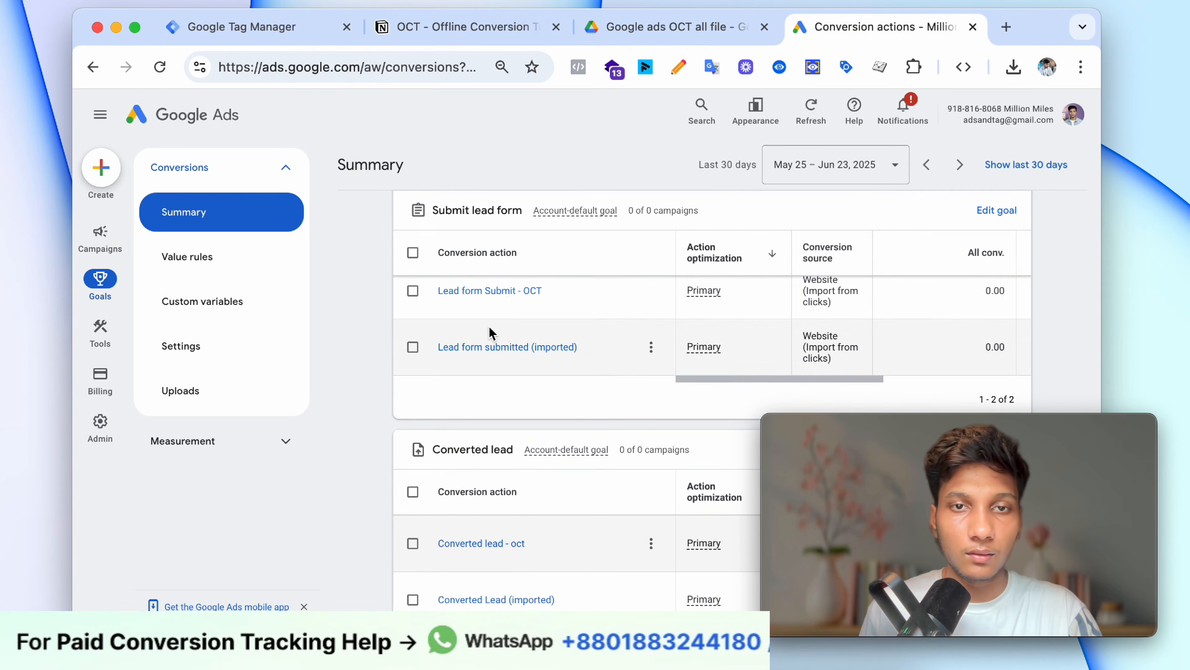
{"action": "left_click", "coordinate": [520, 292]}
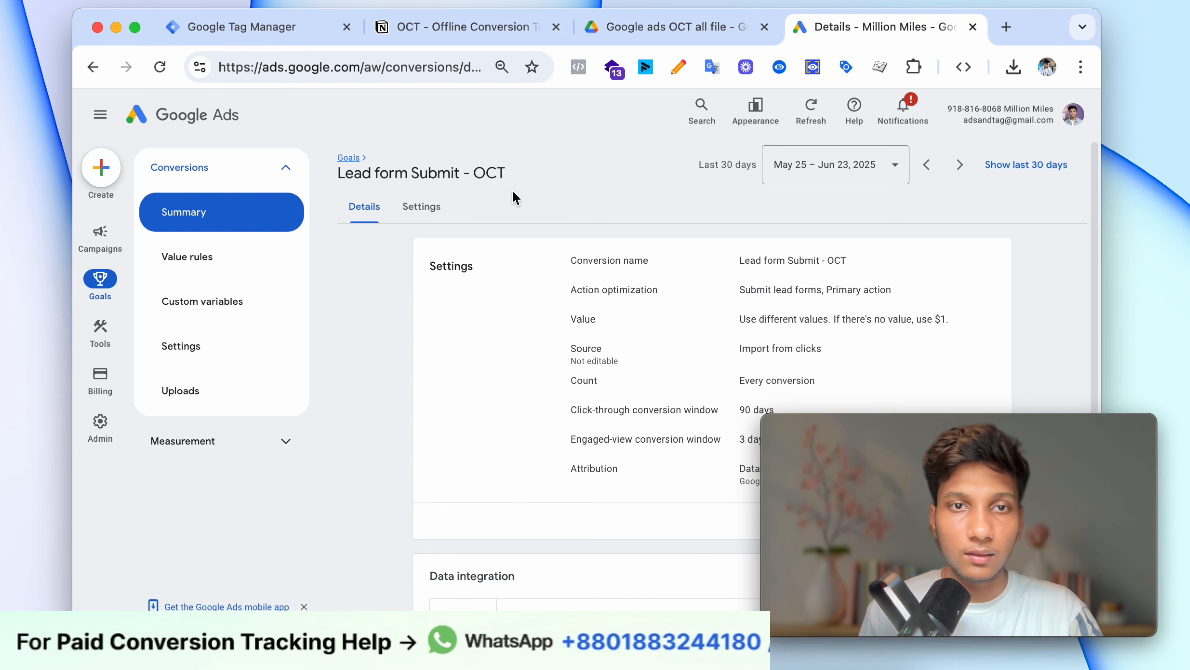
Step: Copy the name Lead form Submit - OCT from Google Ads and use it as the conversionName value in the tag's script in Google Tag Manager
{"action": "triple_click", "coordinate": [494, 176]}
{"action": "right_click", "coordinate": [490, 173]}
{"action": "left_click", "coordinate": [518, 215]}
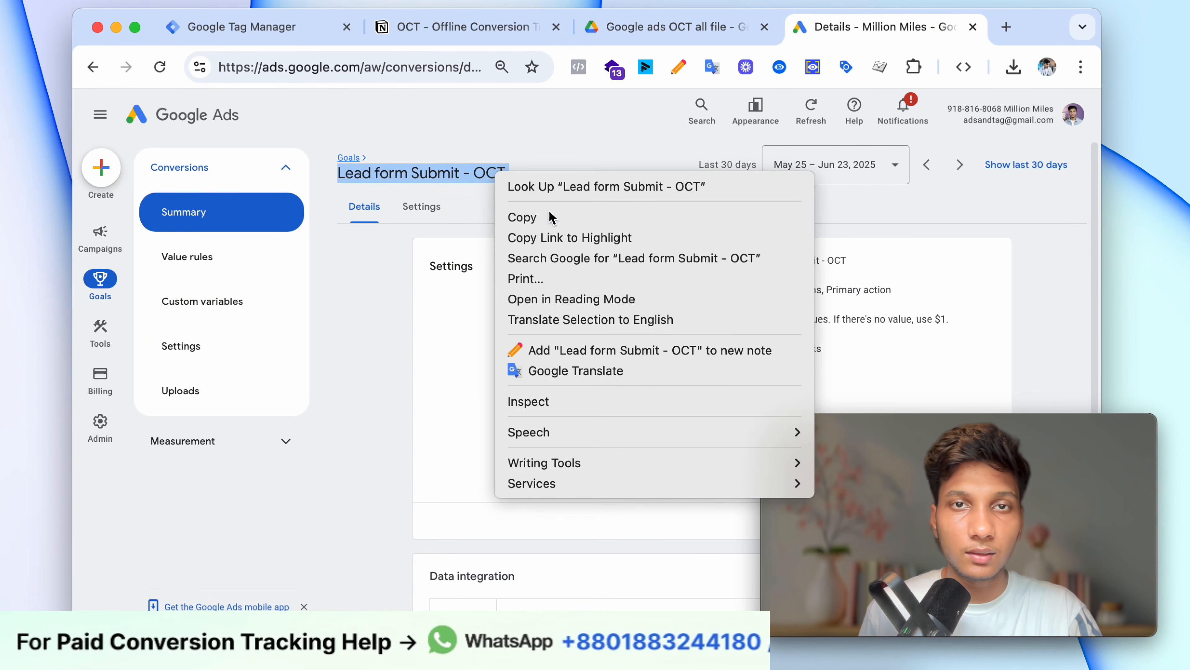
{"action": "left_click", "coordinate": [258, 25]}
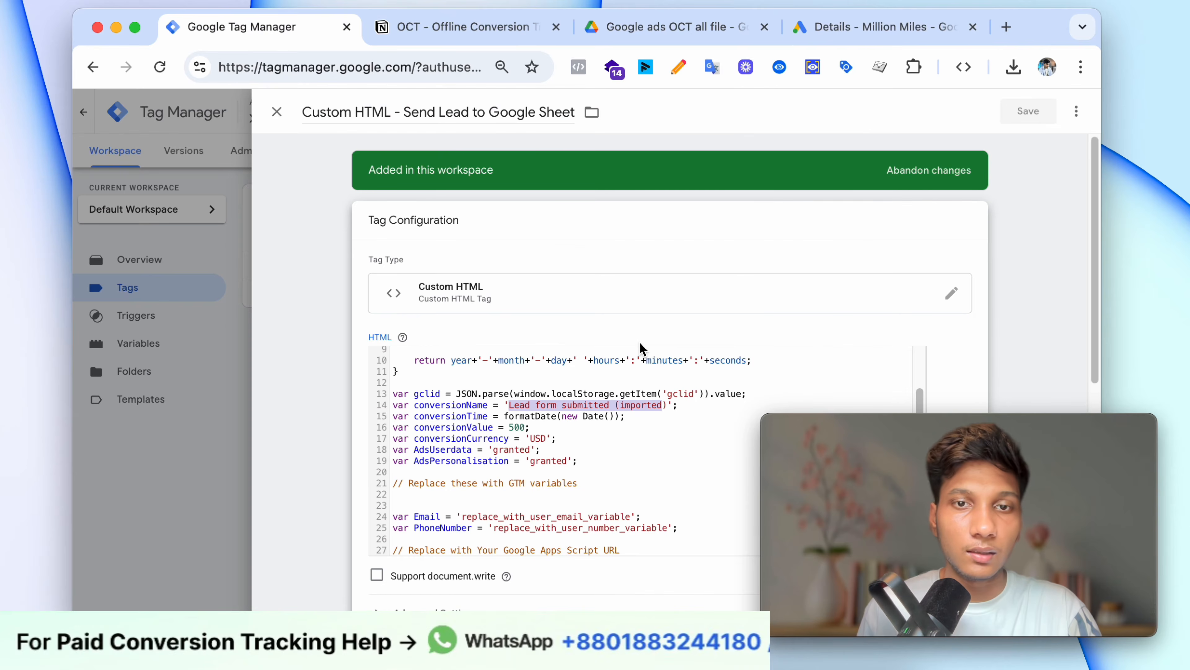
{"action": "left_click_drag", "start_coordinate": [668, 405], "coordinate": [509, 408]}
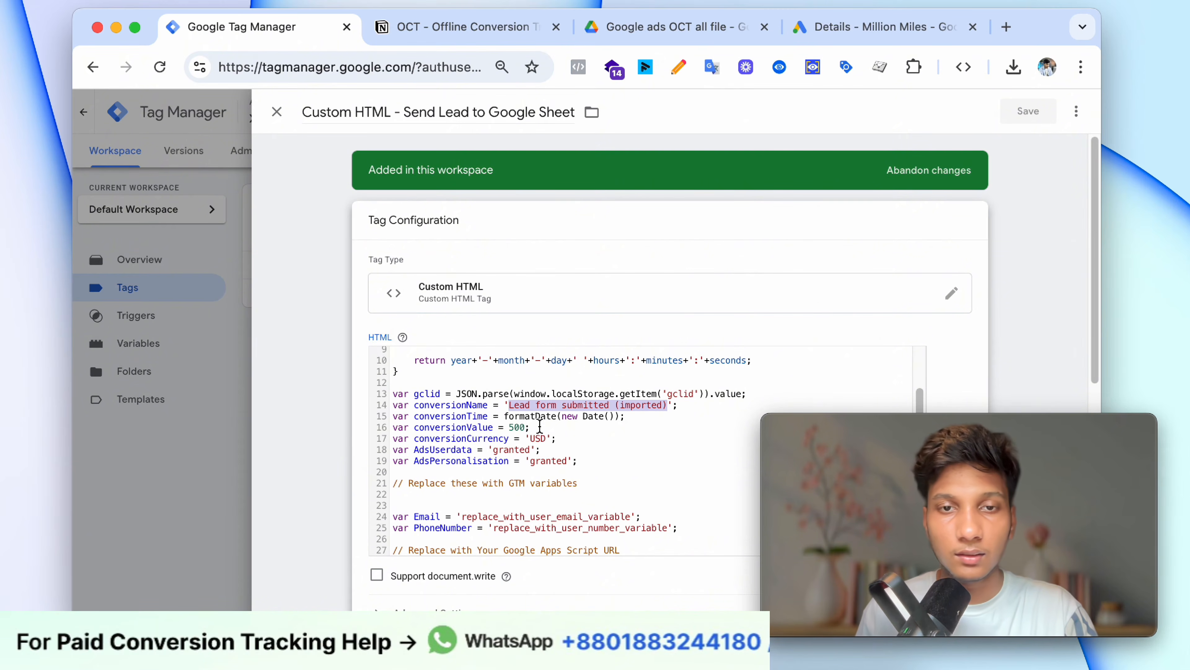
{"action": "key", "text": "super+v"}
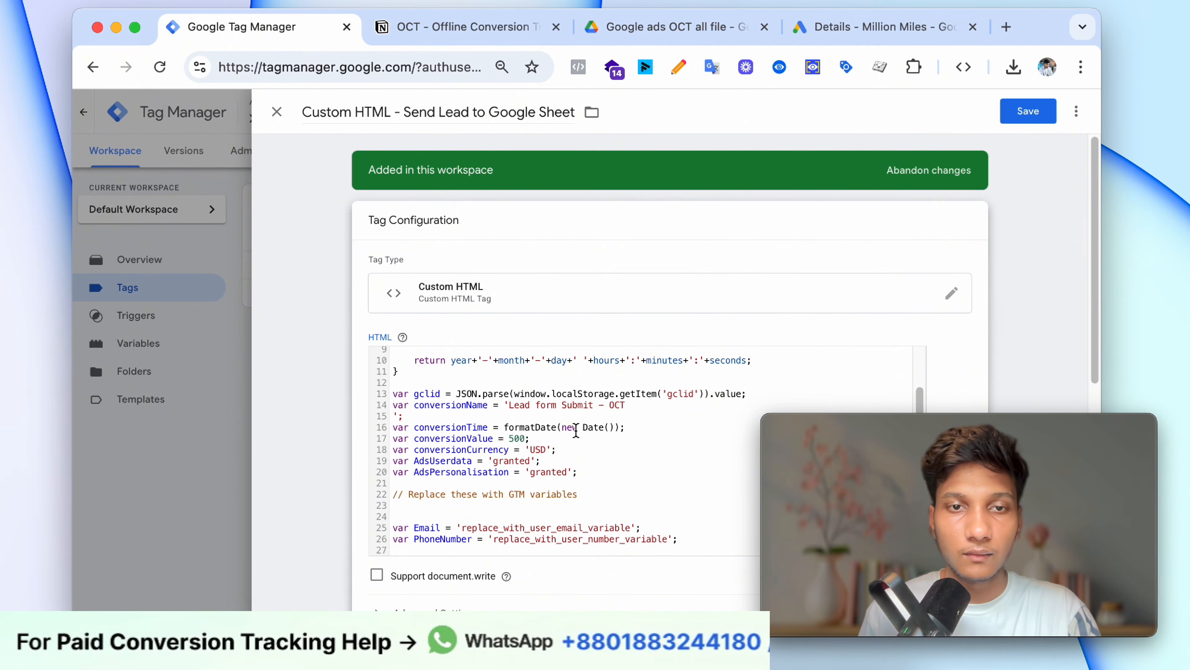
{"action": "key", "text": "BackSpace"}
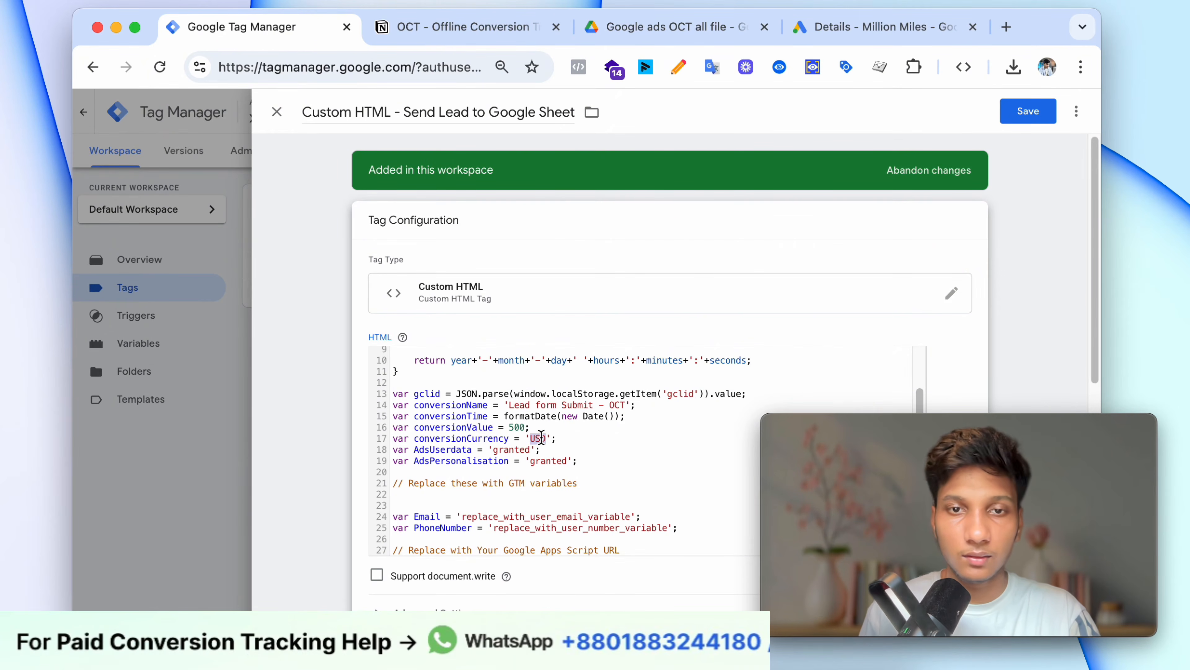
Step: Examine the script's consent, email and phone number variables and the Google Apps Script URL it sends data to
{"action": "left_click", "coordinate": [506, 457]}
{"action": "scroll", "coordinate": [502, 499], "scroll_direction": "down", "scroll_amount": 4}
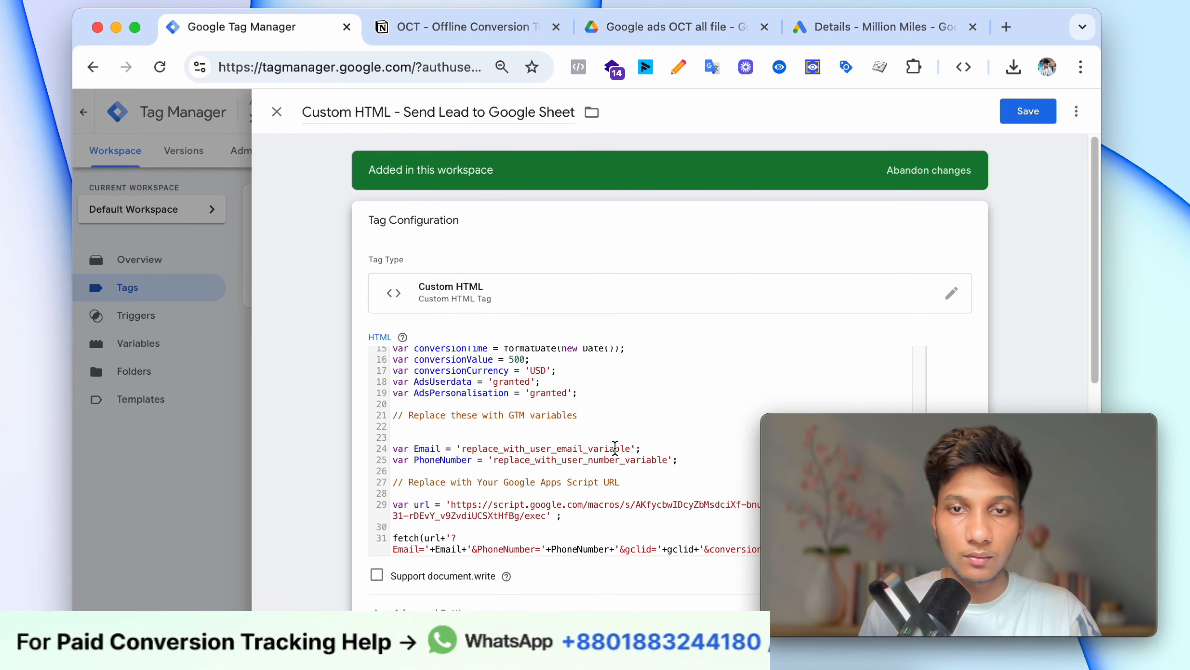
{"action": "left_click", "coordinate": [615, 448]}
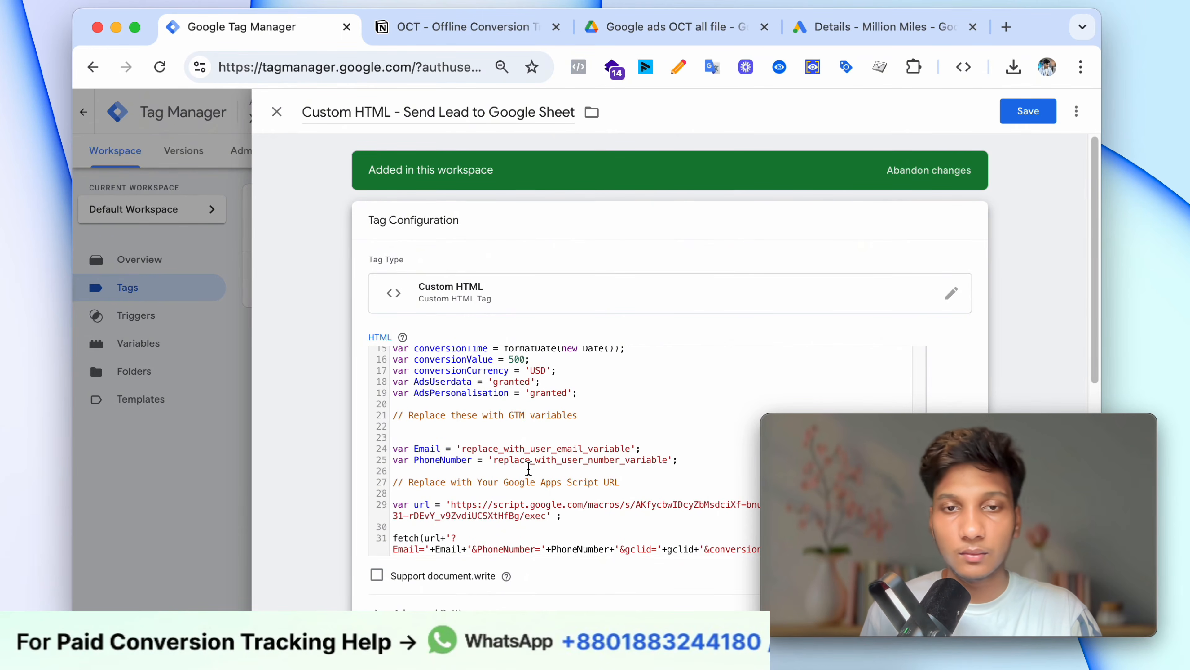
{"action": "scroll", "coordinate": [528, 469], "scroll_direction": "down", "scroll_amount": 7}
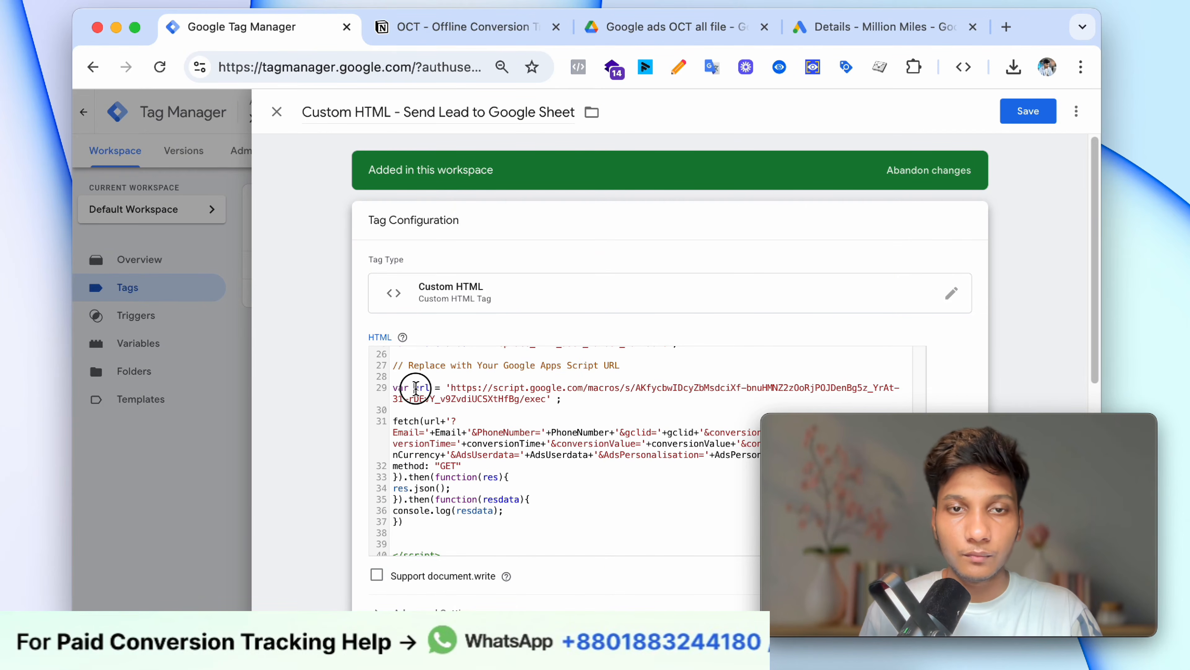
{"action": "left_click_drag", "start_coordinate": [415, 387], "coordinate": [541, 398]}
{"action": "left_click", "coordinate": [541, 398]}
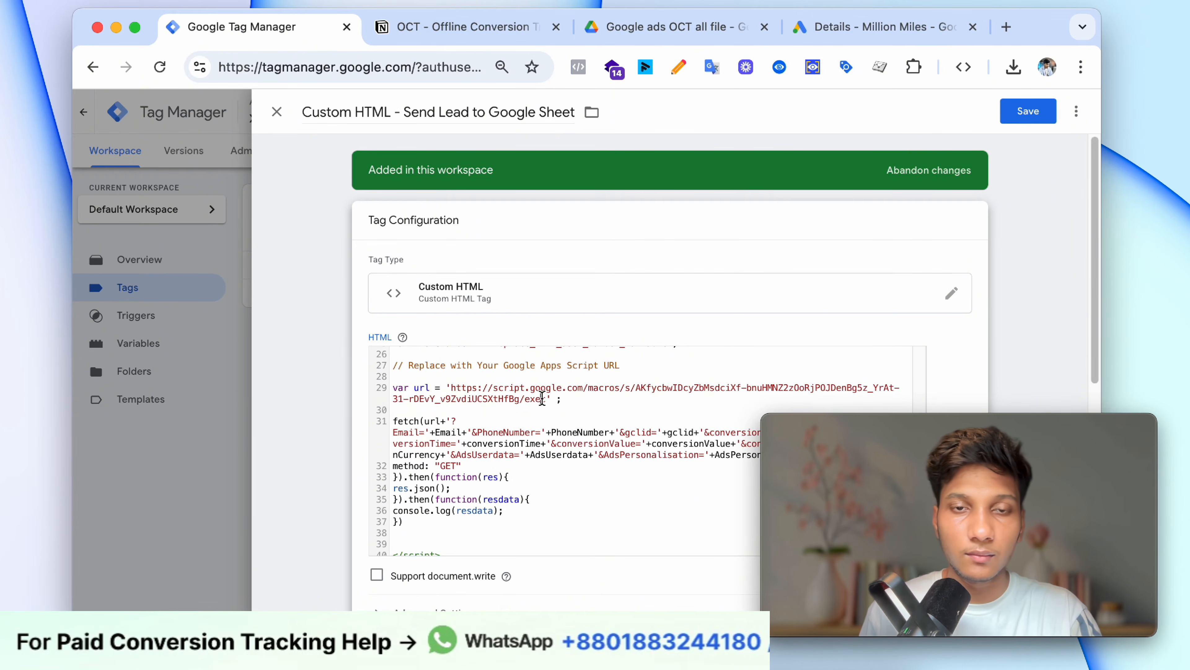
Step: Find STEP 2 in the Notion guide and open the linked Google Ads OCT CRM sheet
{"action": "left_click", "coordinate": [436, 26]}
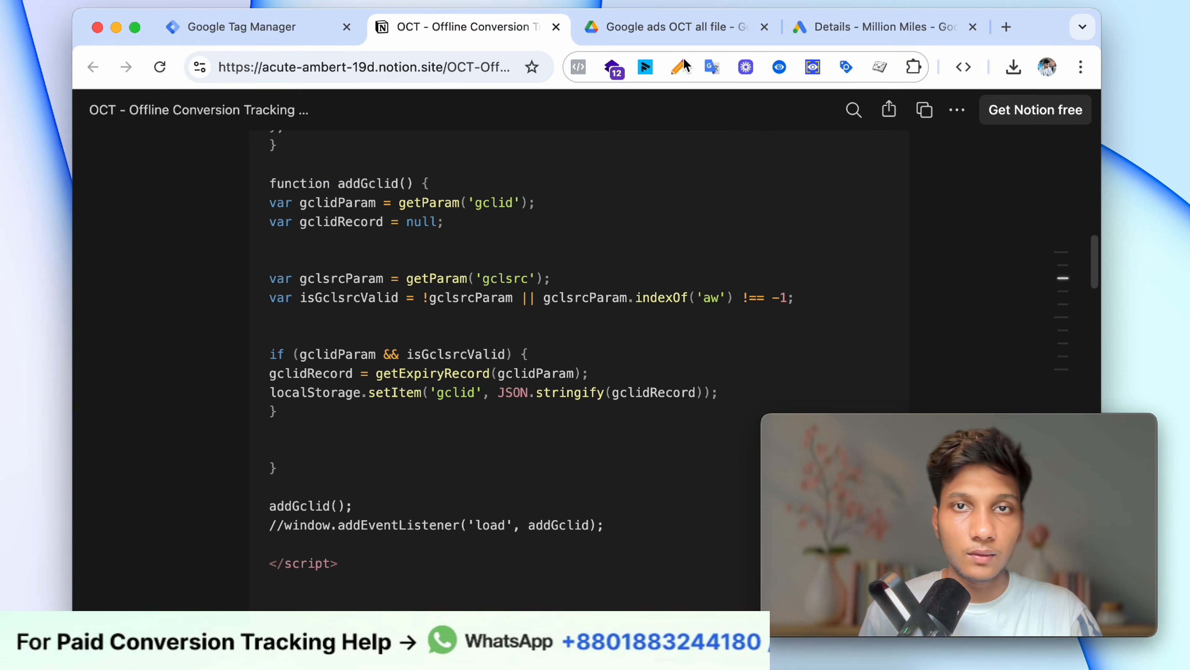
{"action": "scroll", "coordinate": [422, 313], "scroll_direction": "up", "scroll_amount": 20}
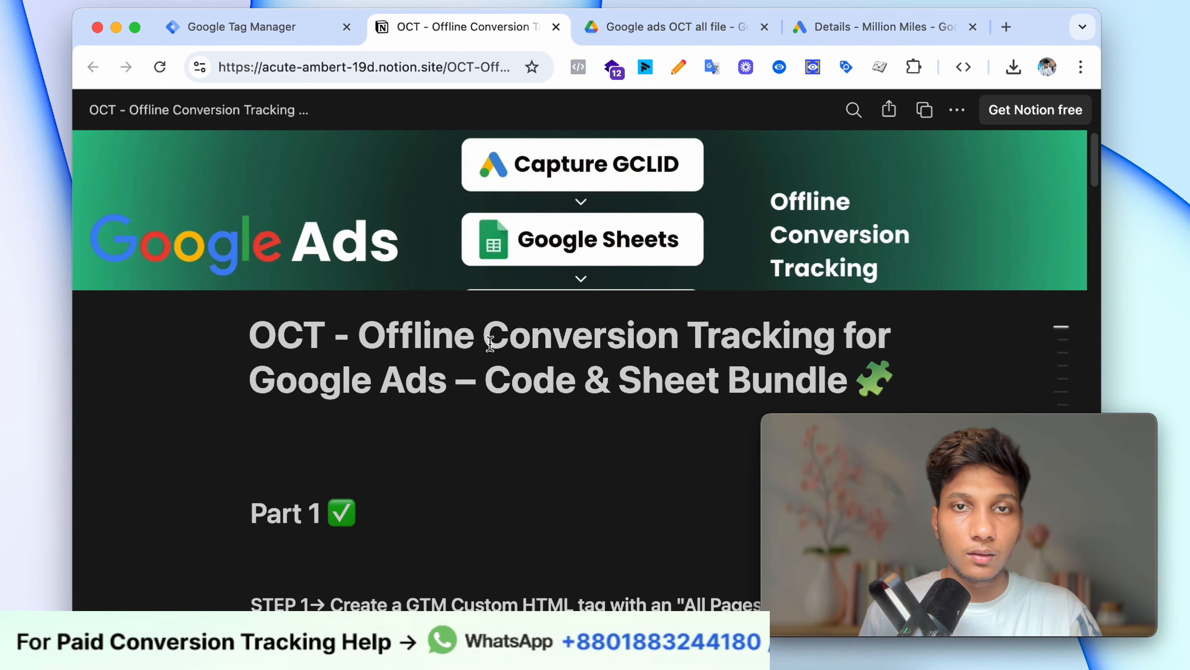
{"action": "scroll", "coordinate": [603, 356], "scroll_direction": "down", "scroll_amount": 20}
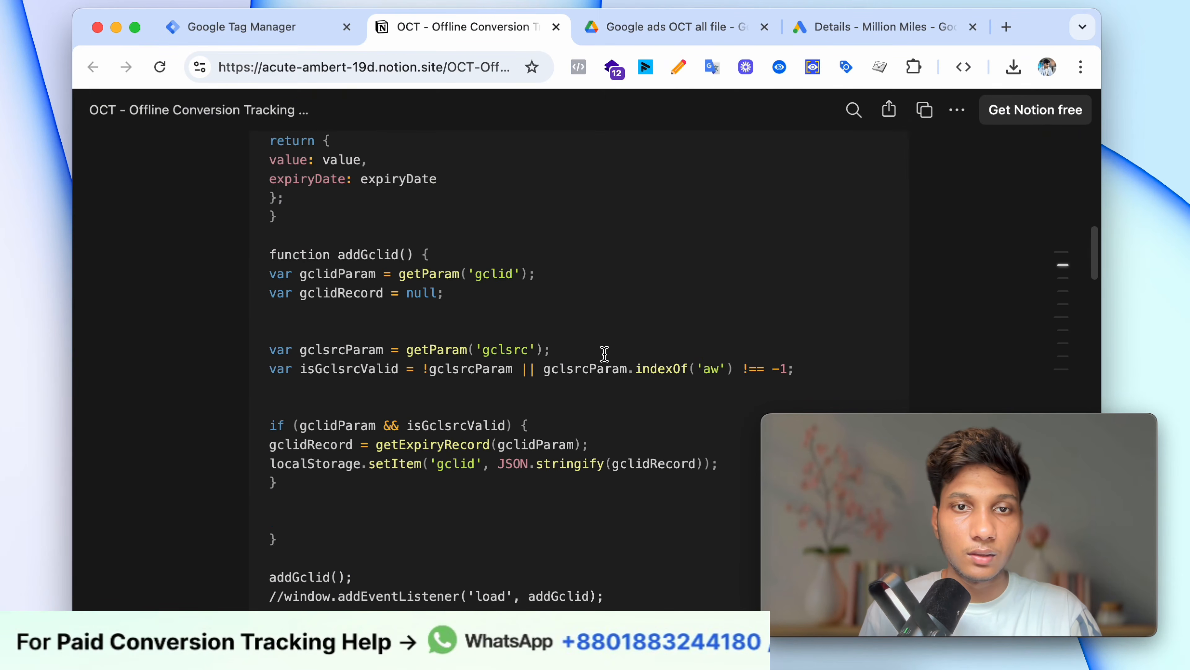
{"action": "scroll", "coordinate": [604, 350], "scroll_direction": "down", "scroll_amount": 15}
{"action": "scroll", "coordinate": [515, 309], "scroll_direction": "up", "scroll_amount": 3}
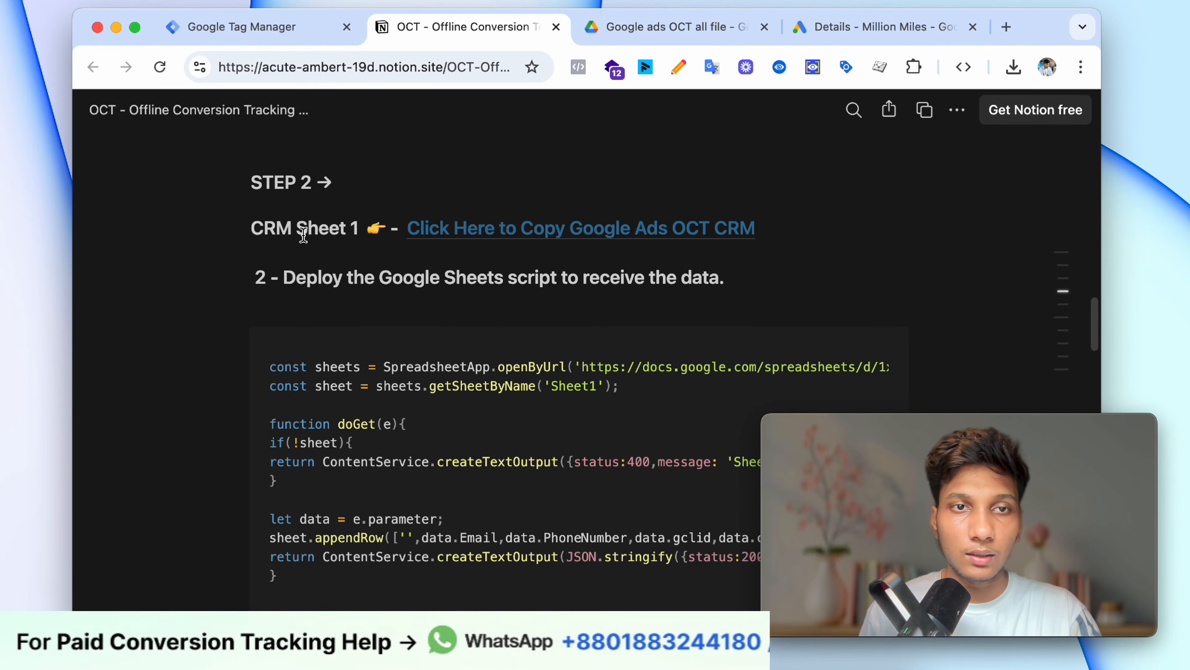
{"action": "left_click", "coordinate": [493, 230]}
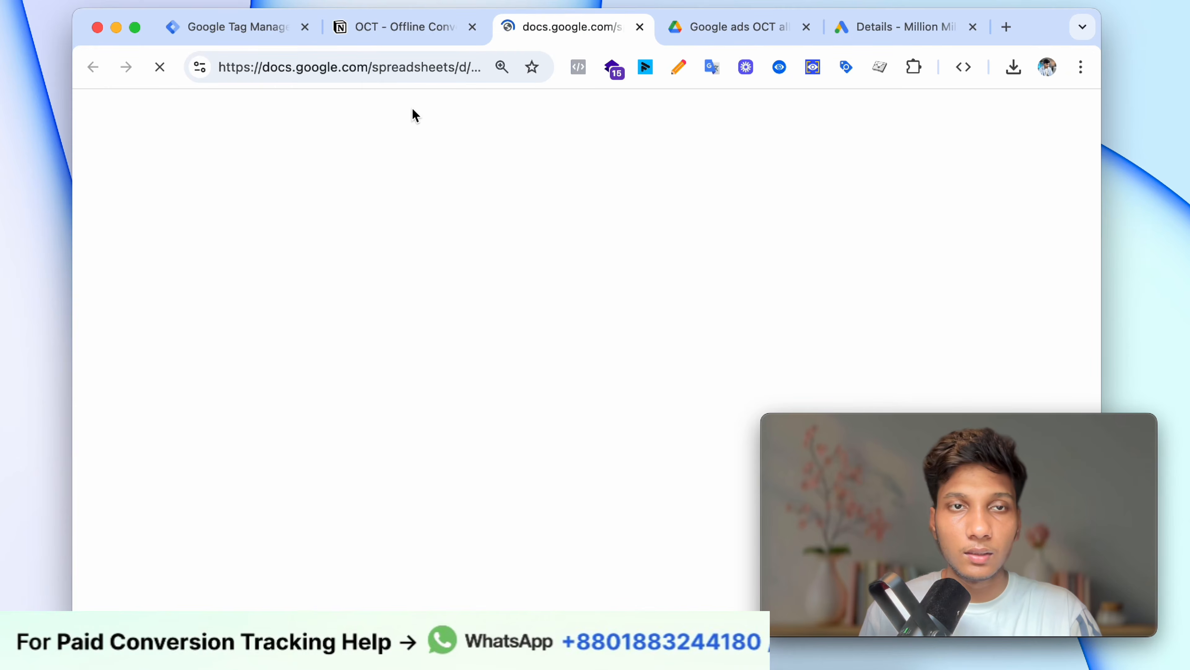
Step: Look over the view-only CRM sheet's lead columns and its copy option, comparing it with STEP 2 of the Notion guide
{"action": "left_click", "coordinate": [188, 136]}
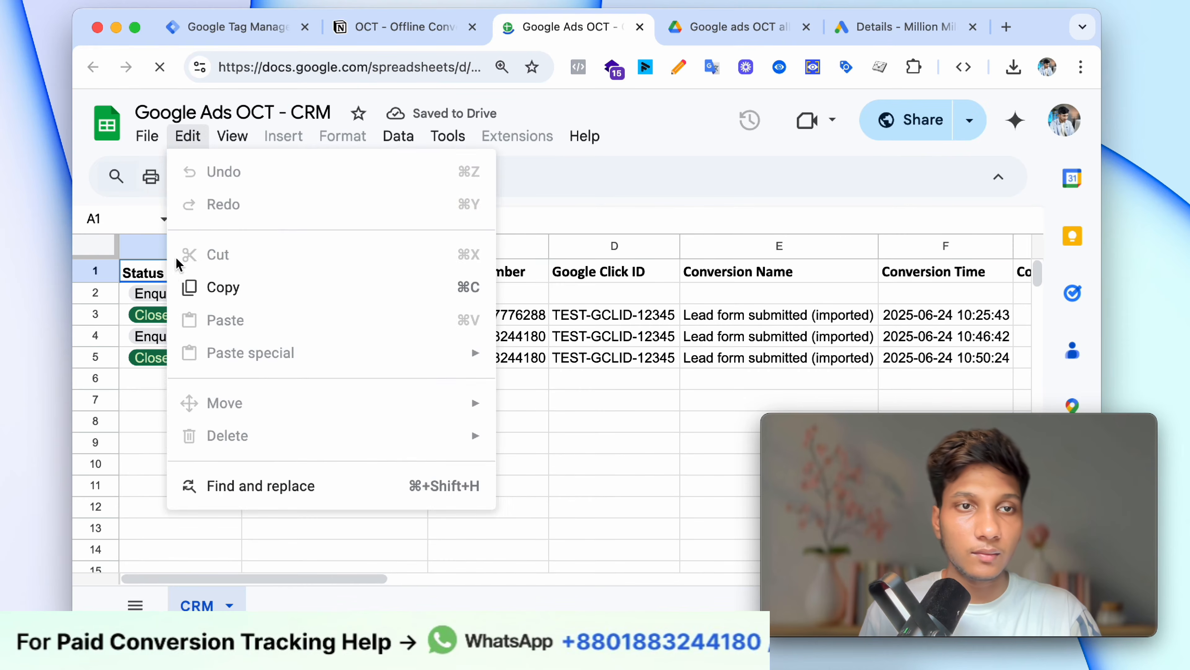
{"action": "mouse_move", "coordinate": [146, 145]}
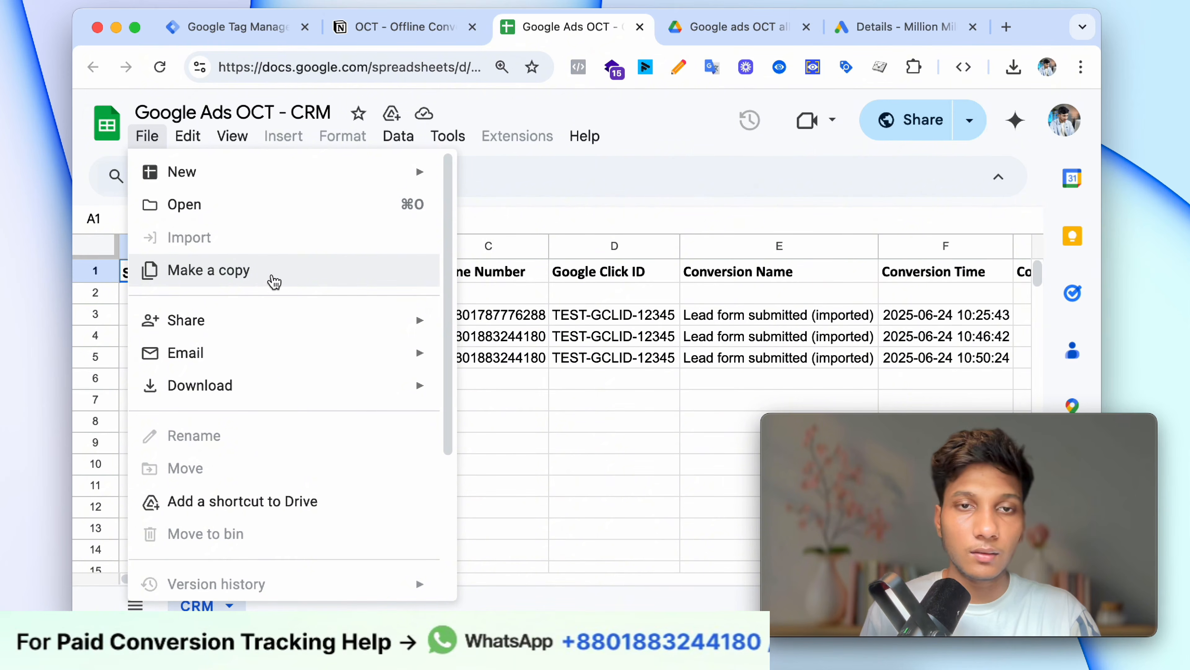
{"action": "left_click", "coordinate": [686, 335]}
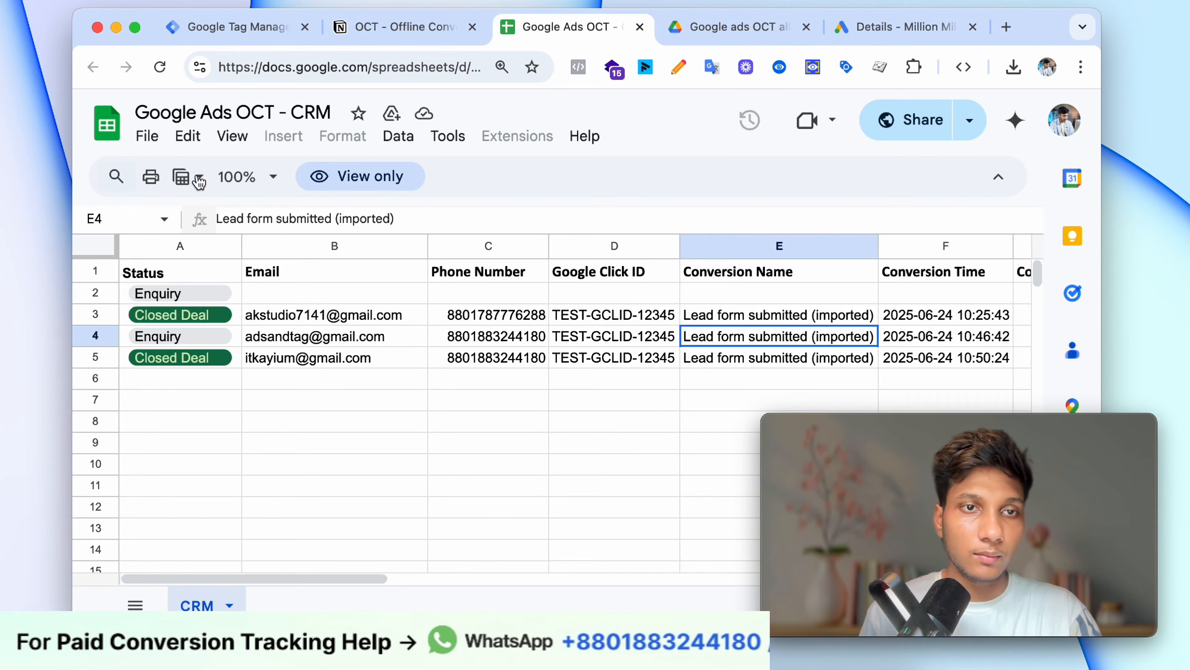
{"action": "left_click", "coordinate": [390, 315]}
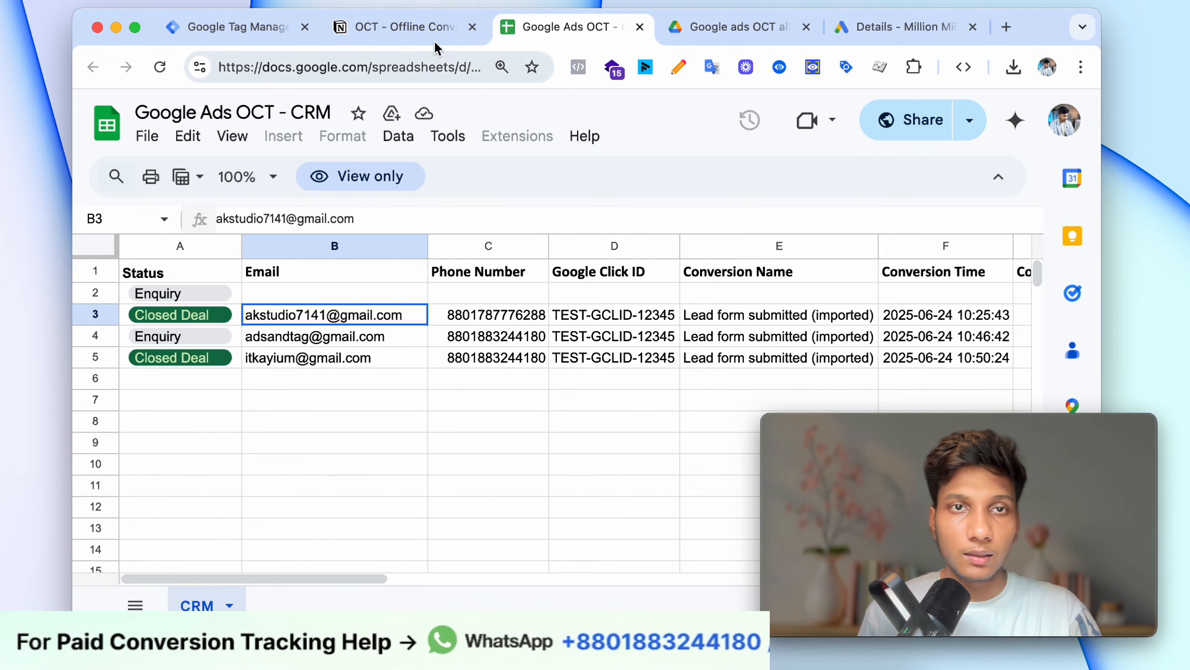
{"action": "left_click", "coordinate": [423, 31]}
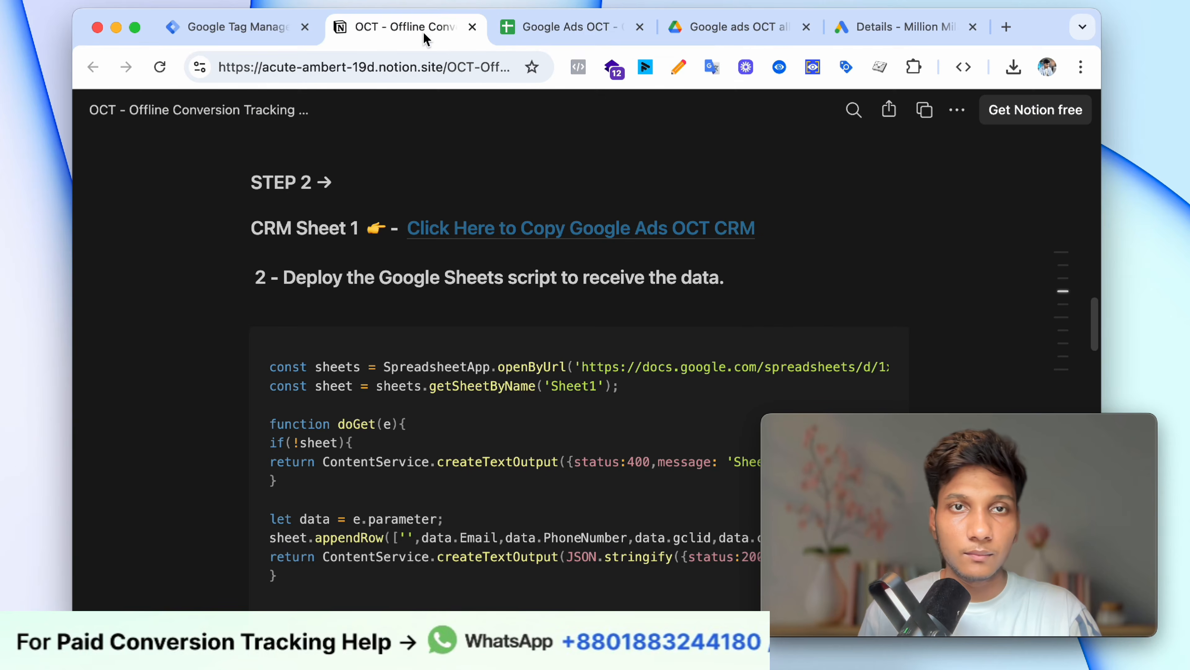
{"action": "left_click", "coordinate": [546, 29]}
{"action": "left_click", "coordinate": [386, 328]}
{"action": "left_click", "coordinate": [388, 323]}
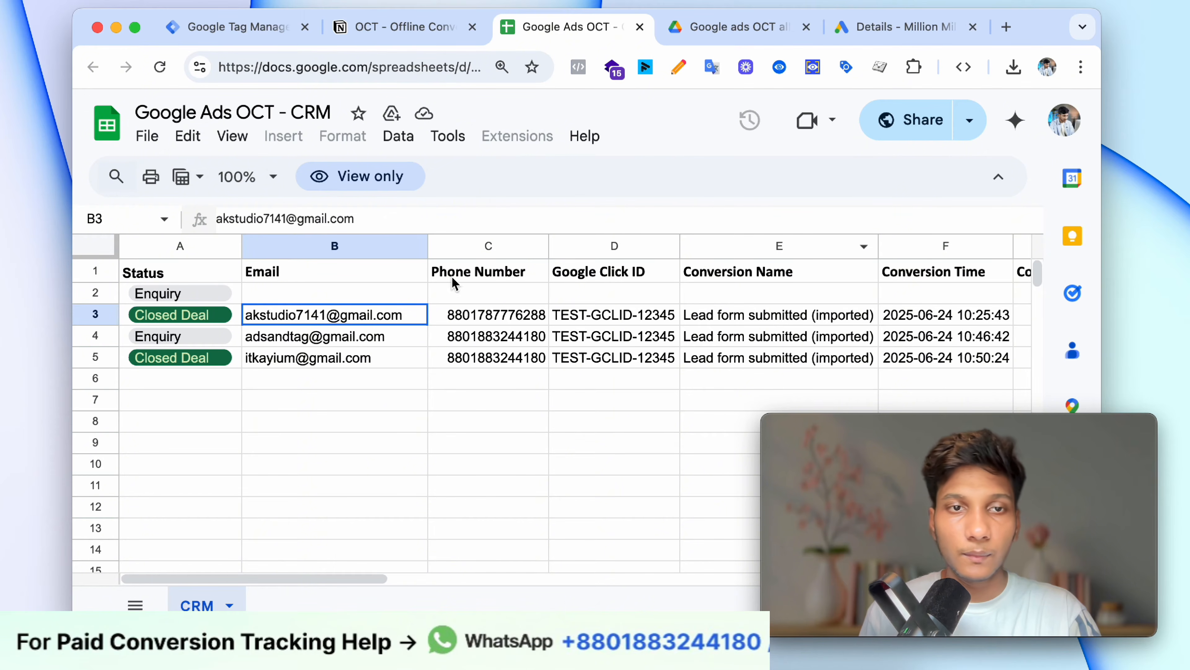
Step: Make a copy of the Google Ads OCT - CRM spreadsheet and close the original
{"action": "left_click", "coordinate": [146, 136]}
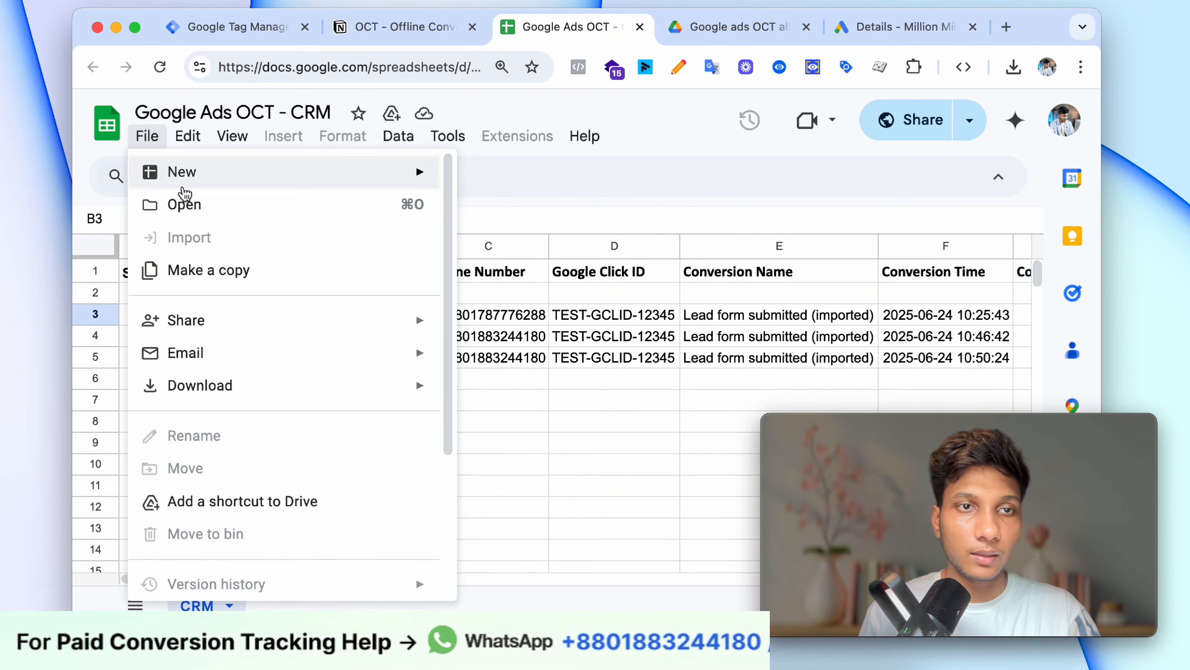
{"action": "left_click", "coordinate": [201, 276]}
{"action": "left_click", "coordinate": [692, 492]}
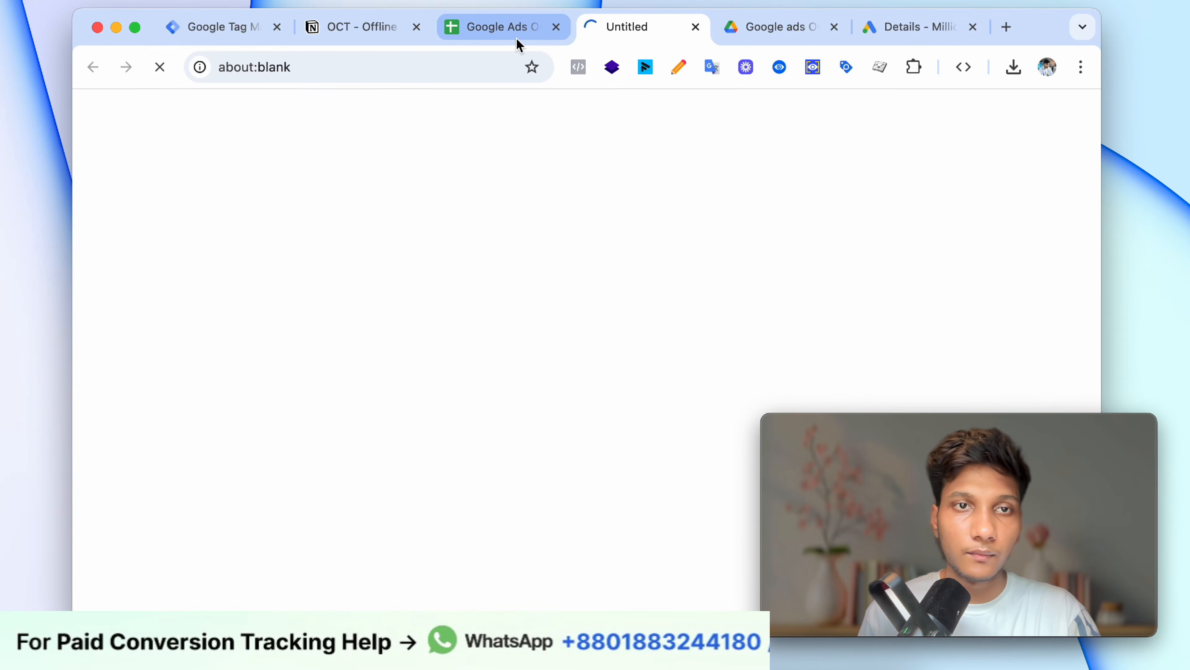
{"action": "middle_click", "coordinate": [516, 38]}
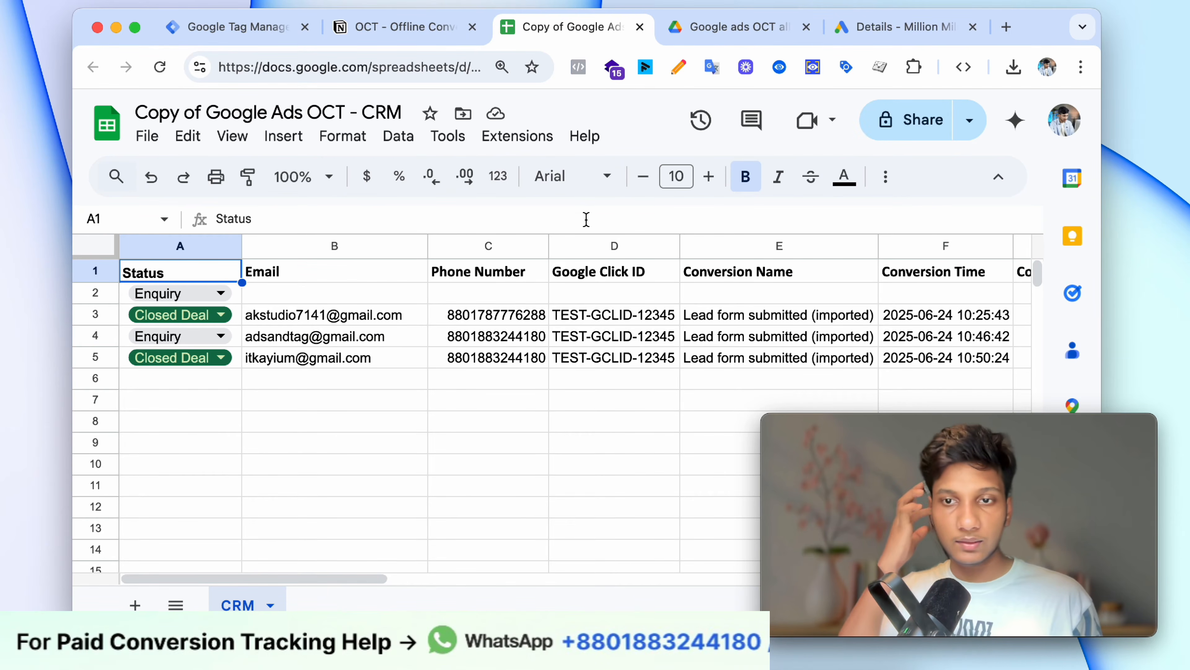
Step: Open the copied sheet's Apps Script project and copy the STEP 2 Google Sheets script from the Notion guide
{"action": "left_click", "coordinate": [508, 135]}
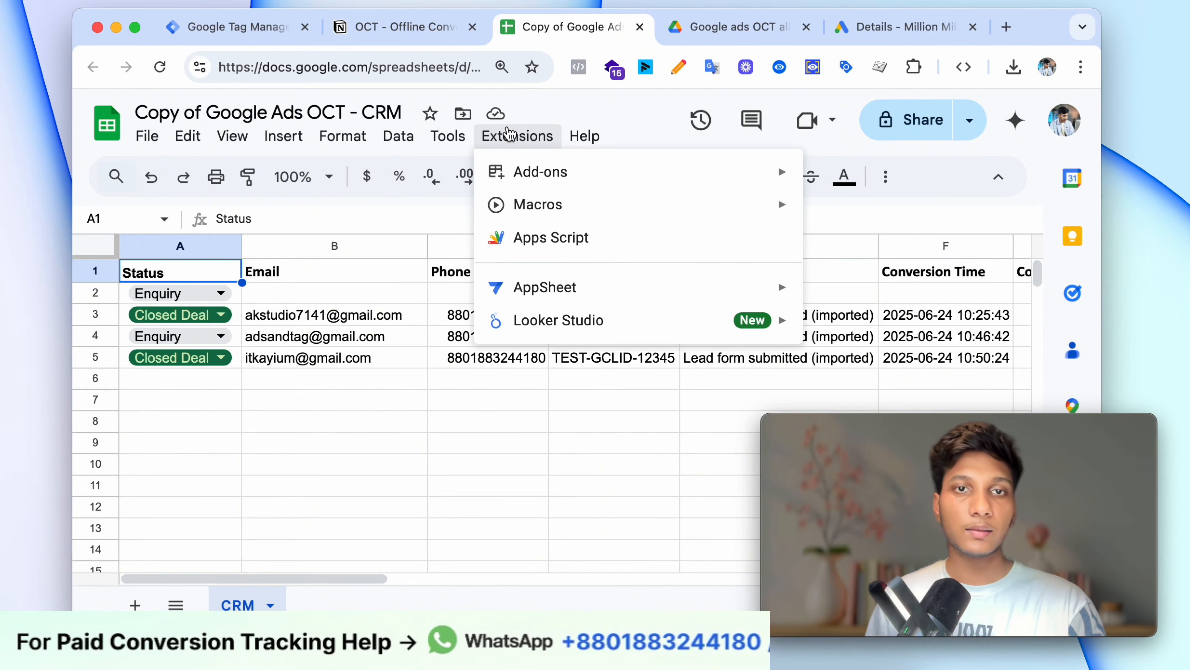
{"action": "left_click", "coordinate": [592, 236]}
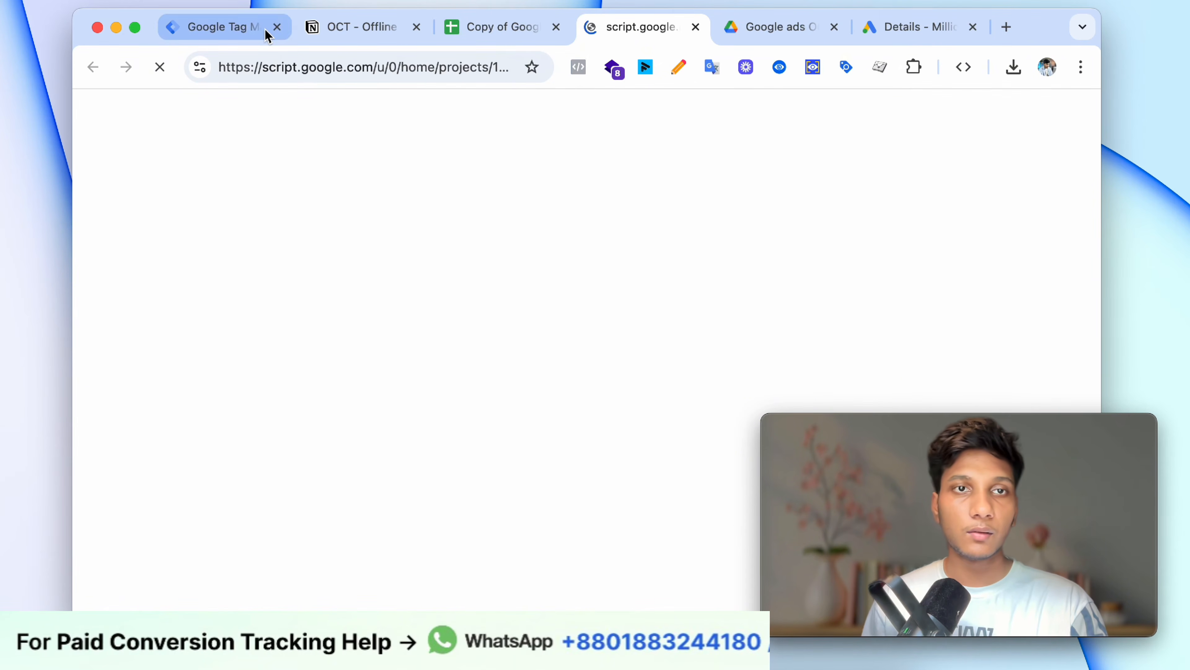
{"action": "left_click", "coordinate": [309, 36]}
{"action": "scroll", "coordinate": [457, 287], "scroll_direction": "down", "scroll_amount": 2}
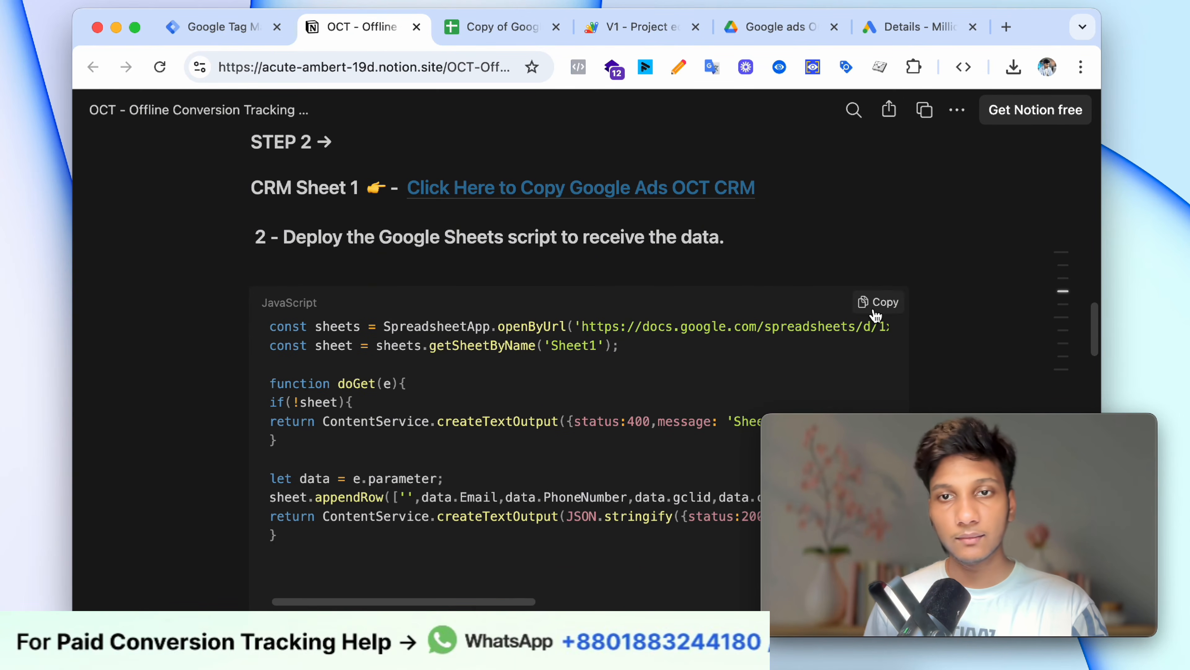
{"action": "left_click", "coordinate": [878, 302]}
Step: Return to the V1 Apps Script project and accept the currently signed-in account
{"action": "left_click", "coordinate": [499, 27]}
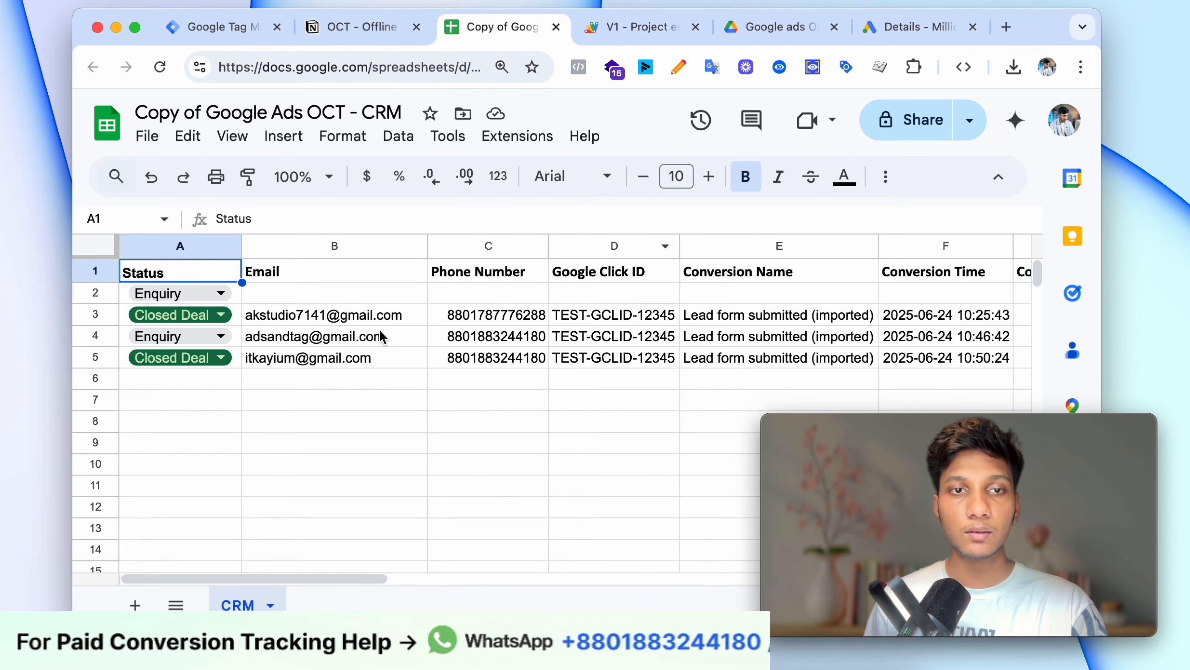
{"action": "left_click", "coordinate": [518, 135]}
{"action": "mouse_move", "coordinate": [585, 137]}
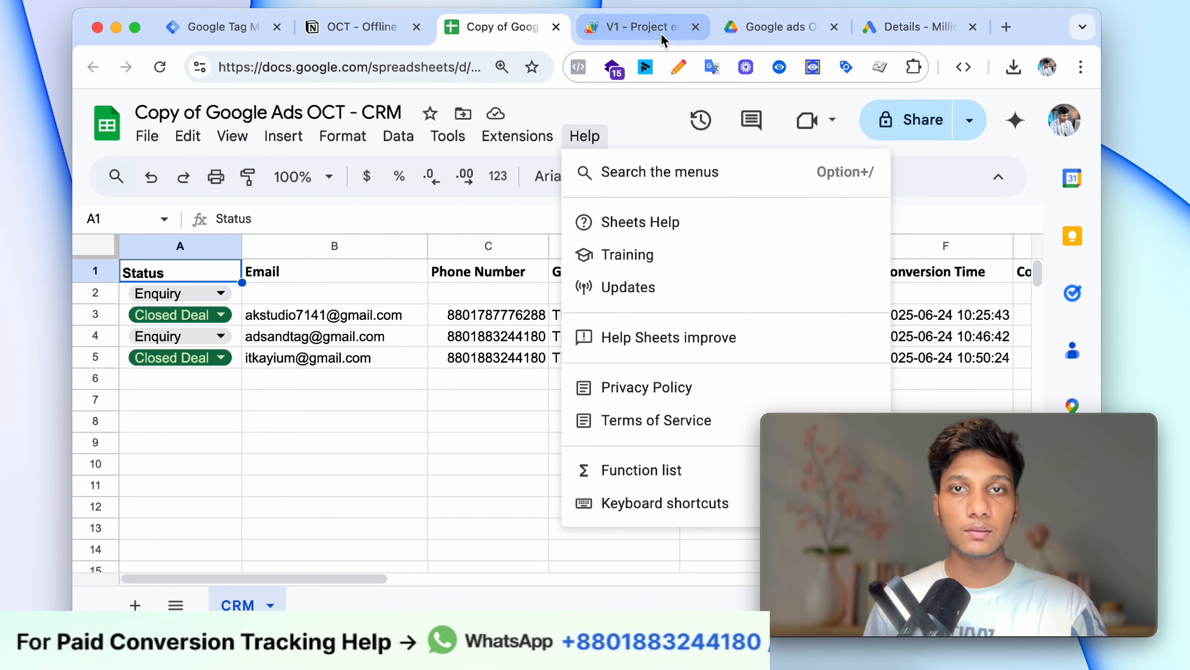
{"action": "left_click", "coordinate": [623, 27]}
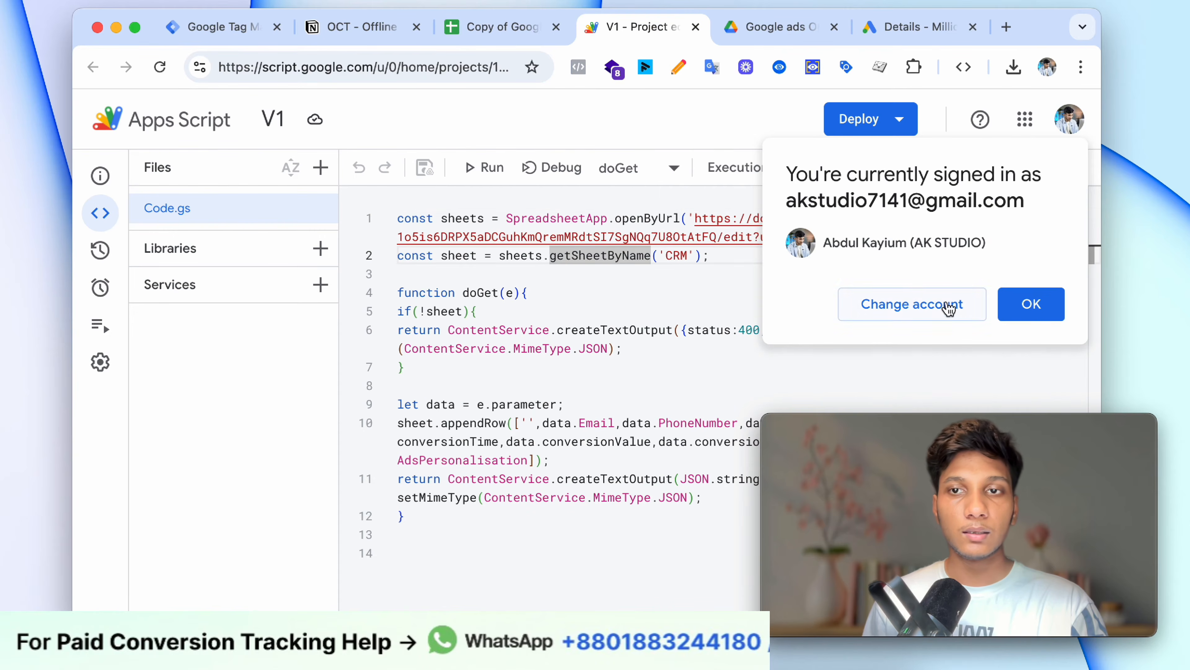
{"action": "left_click", "coordinate": [1031, 304]}
Step: Replace all the code in Code.gs with the copied STEP 2 script
{"action": "left_click", "coordinate": [471, 498]}
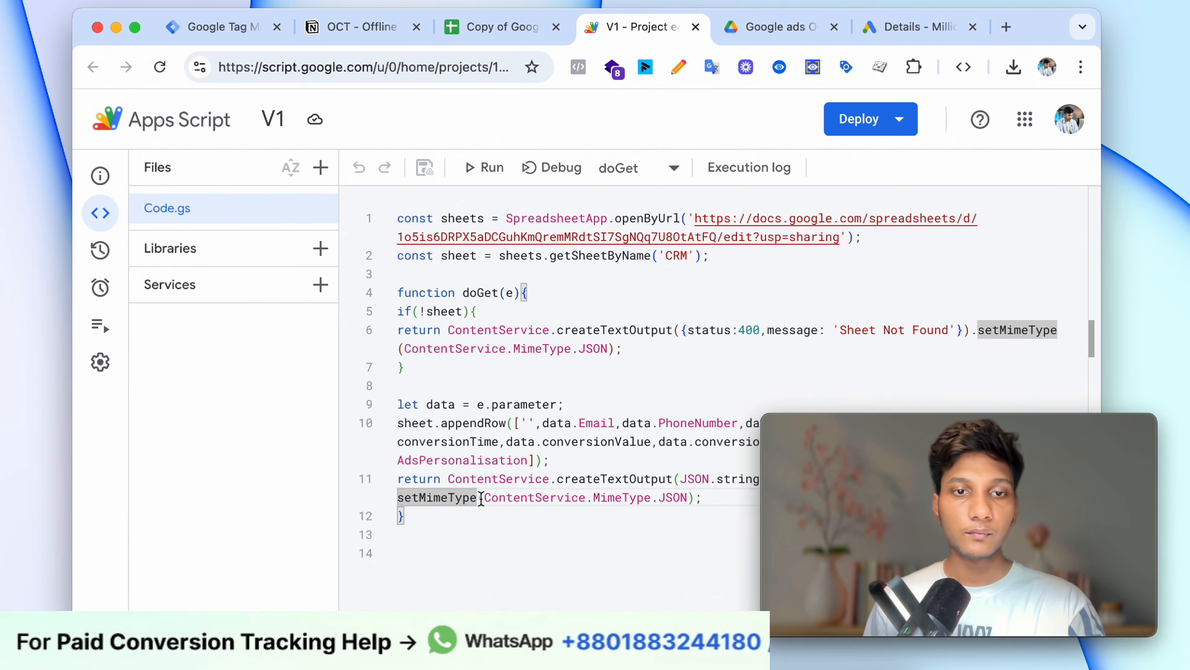
{"action": "left_click", "coordinate": [459, 514]}
{"action": "key", "text": "super+a"}
{"action": "key", "text": "super+v"}
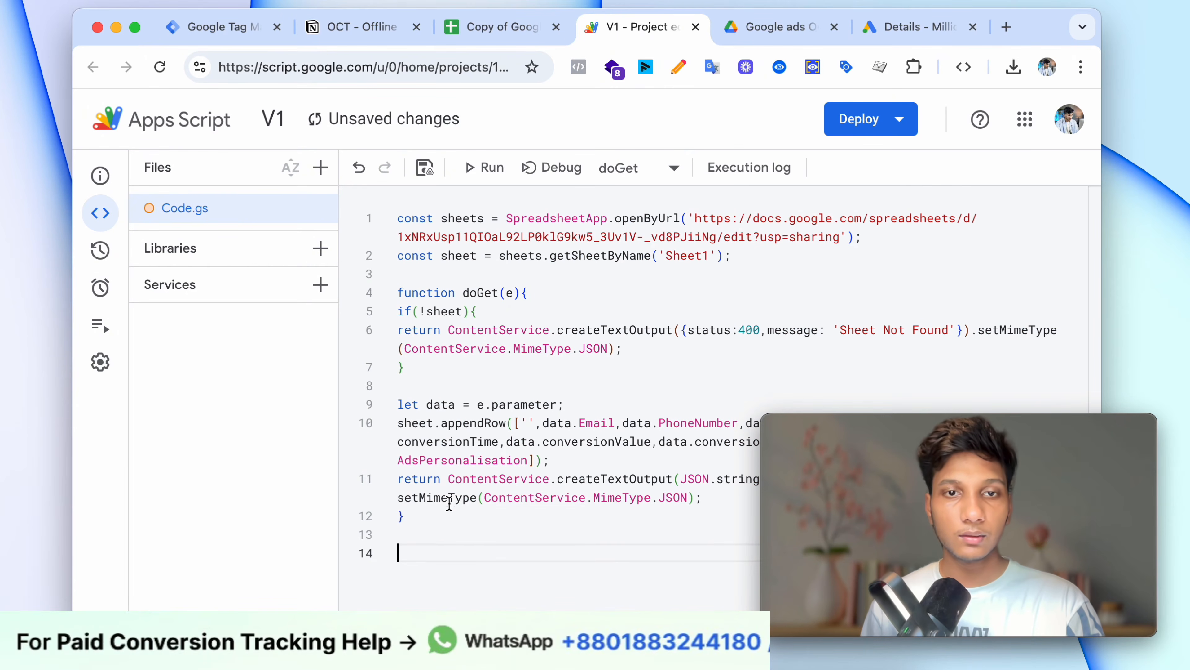
Step: Clear all code from Code.gs and go back to the STEP 2 script in the Notion guide
{"action": "key", "text": "super+a"}
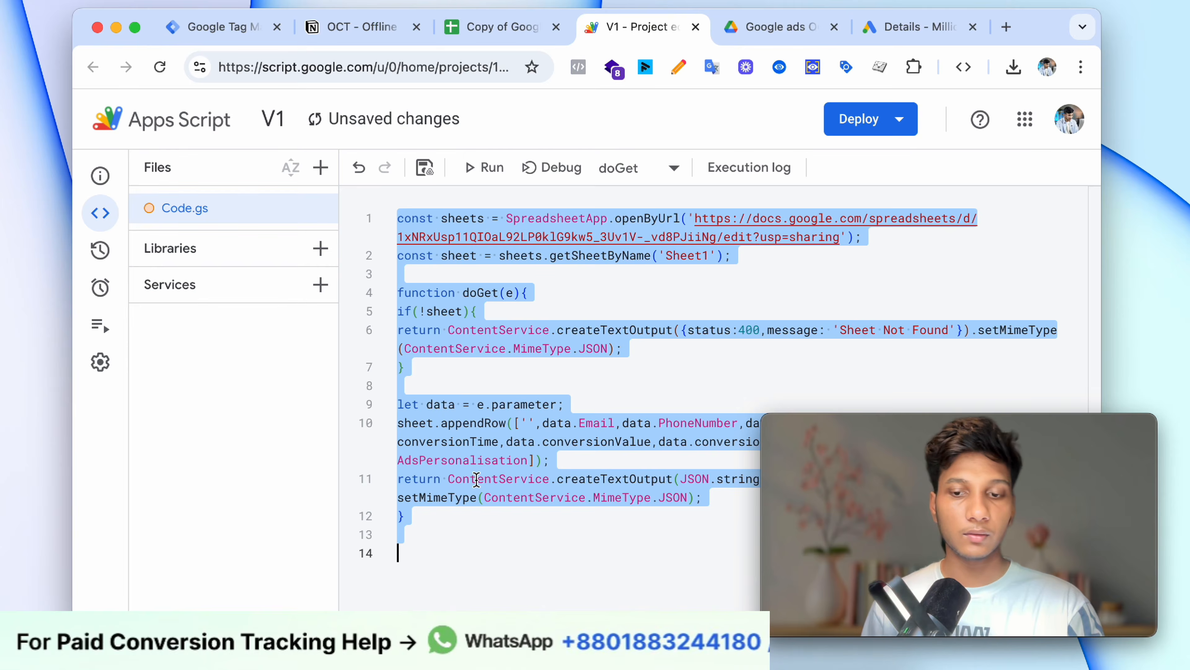
{"action": "key", "text": "BackSpace"}
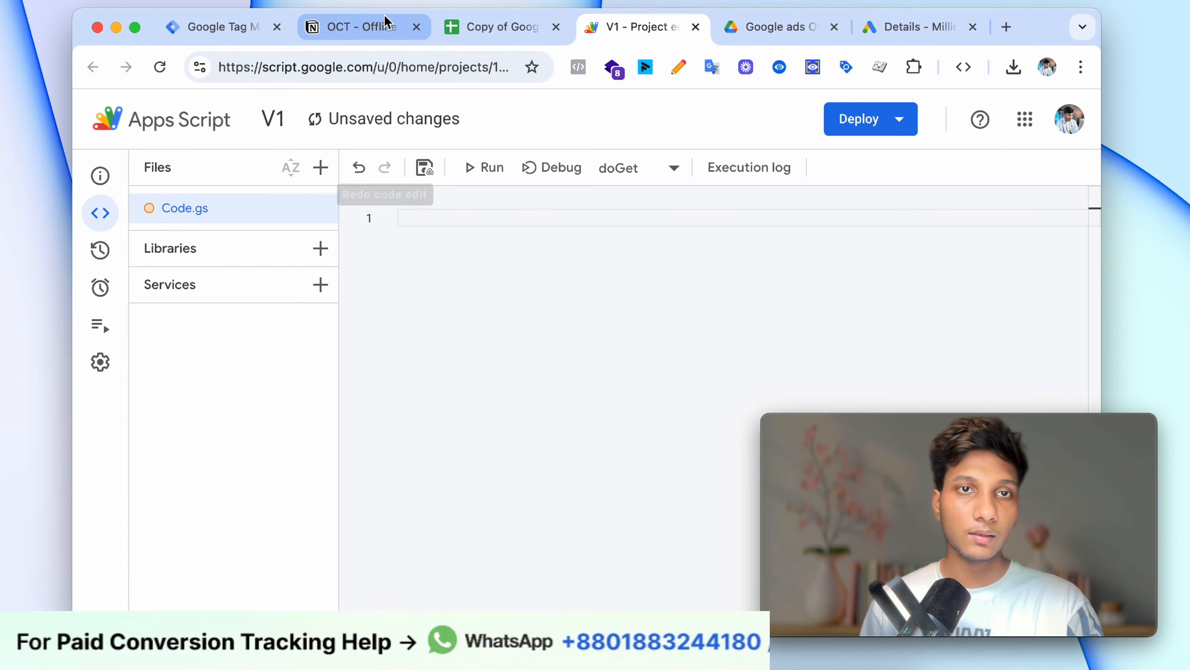
{"action": "left_click", "coordinate": [371, 27]}
{"action": "left_click", "coordinate": [463, 32]}
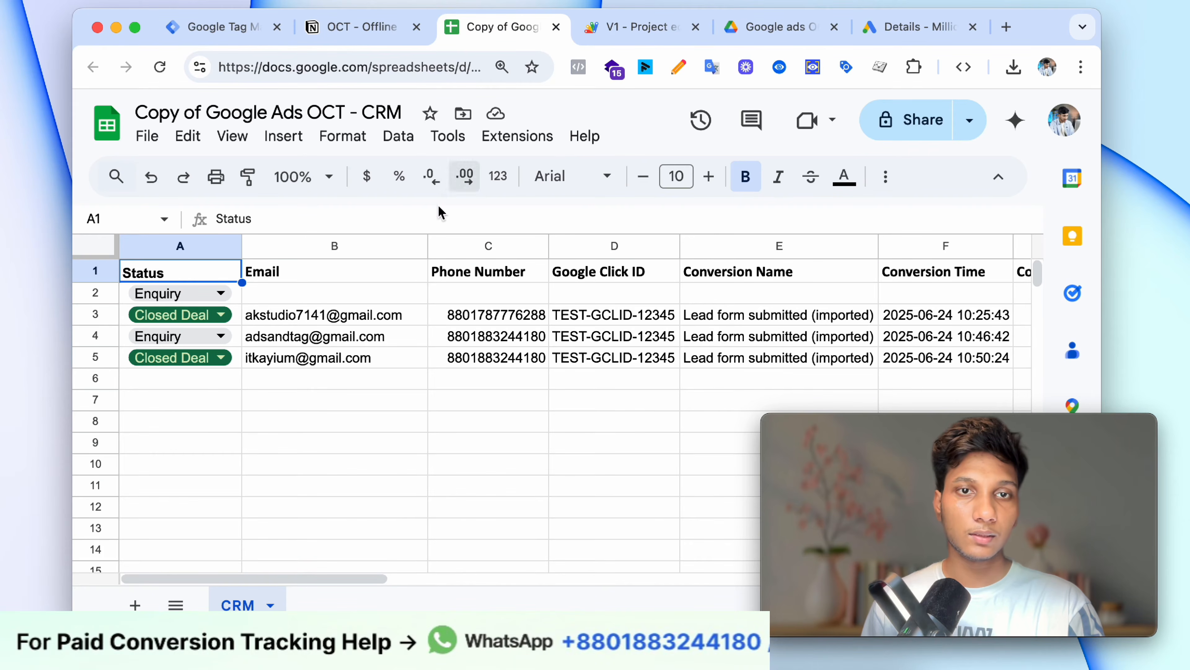
{"action": "left_click", "coordinate": [349, 29]}
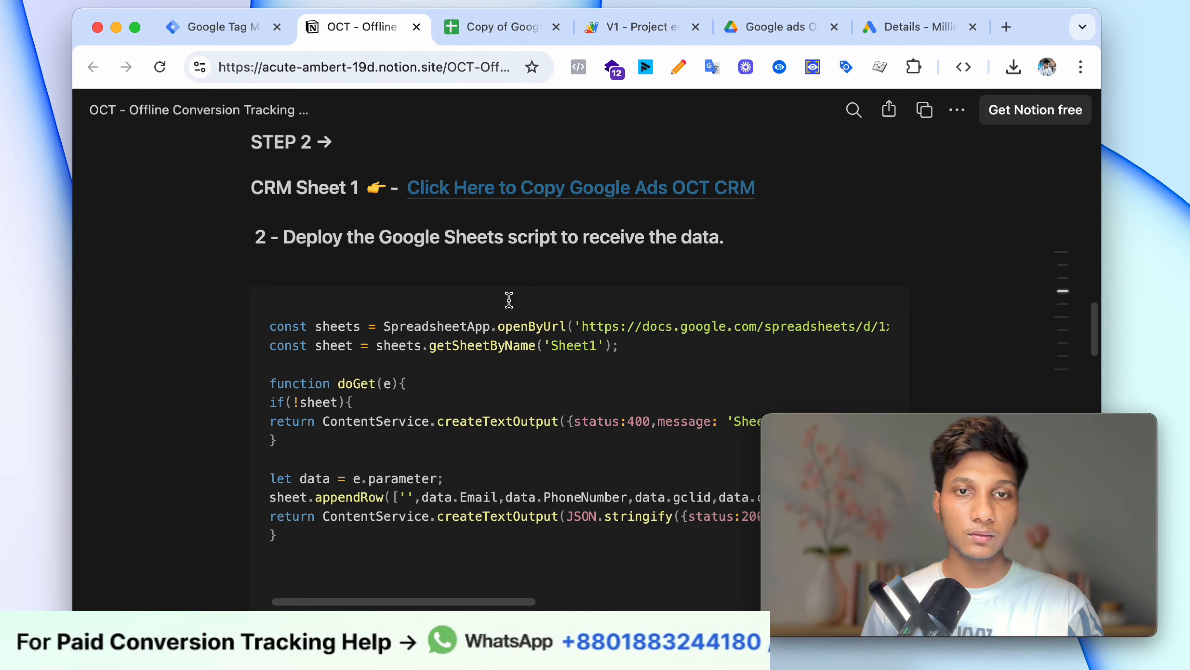
Step: Copy the STEP 2 Google Sheets script from the Notion guide and paste it into the empty Code.gs of the V1 project
{"action": "left_click", "coordinate": [876, 309]}
{"action": "left_click", "coordinate": [643, 29]}
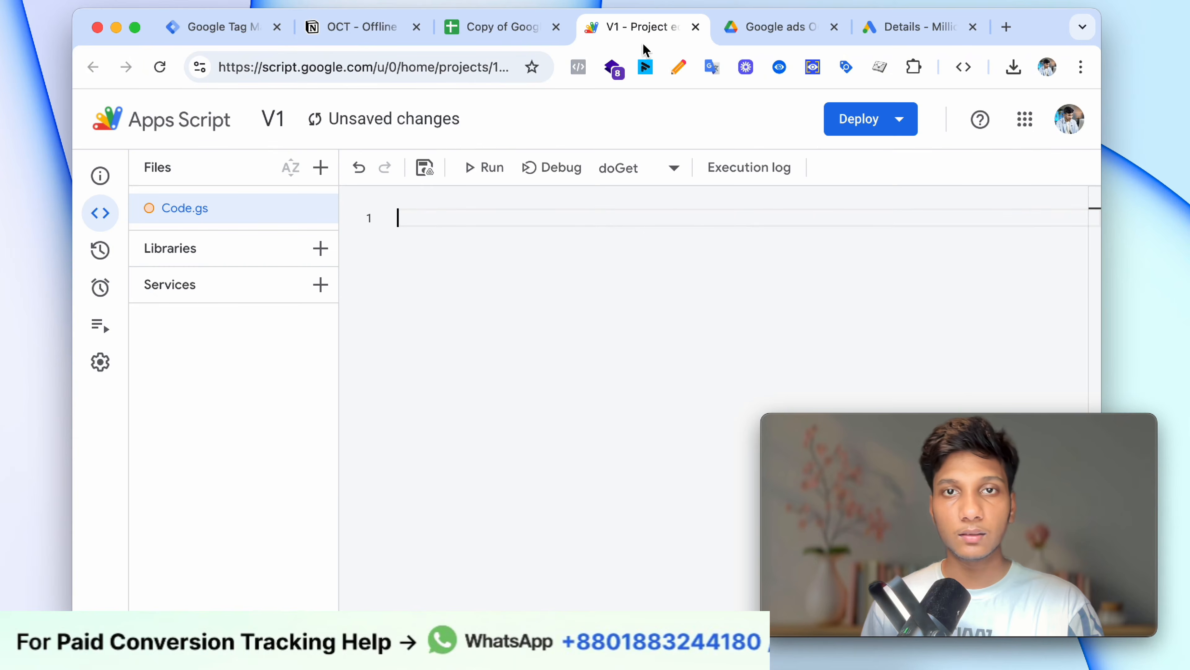
{"action": "left_click", "coordinate": [499, 253]}
{"action": "key", "text": "super+v"}
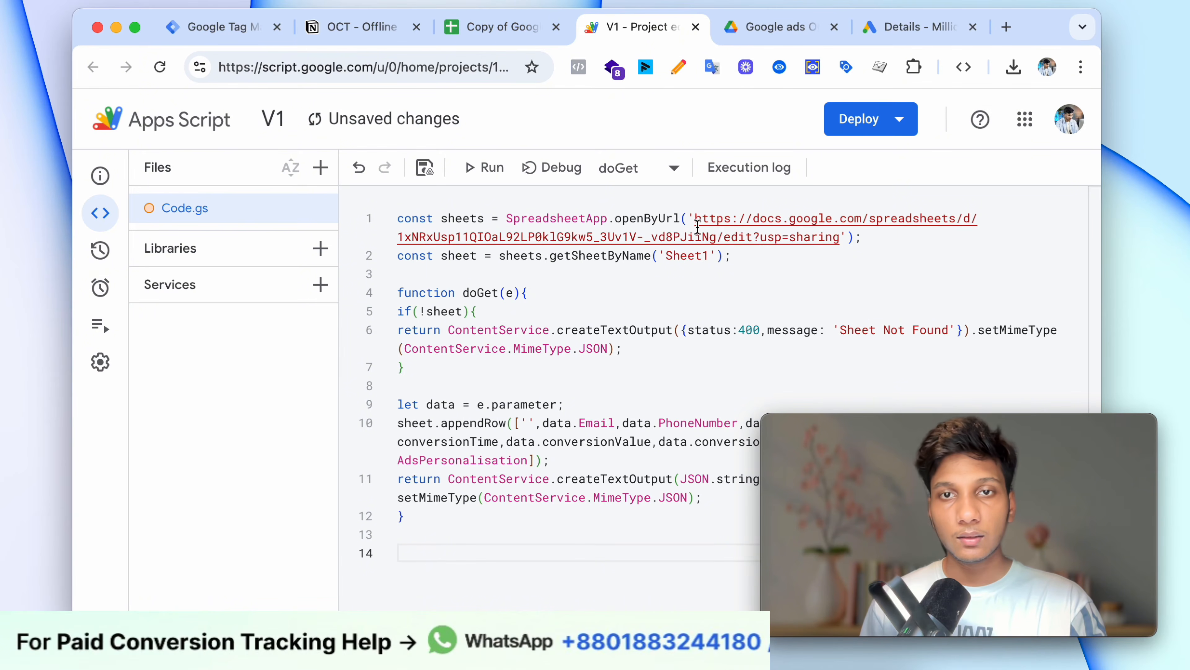
Step: Replace the spreadsheet URL in the script's openByUrl call with the share link of Copy of Google Ads OCT - CRM
{"action": "left_click_drag", "start_coordinate": [696, 225], "coordinate": [843, 238]}
{"action": "left_click", "coordinate": [513, 27]}
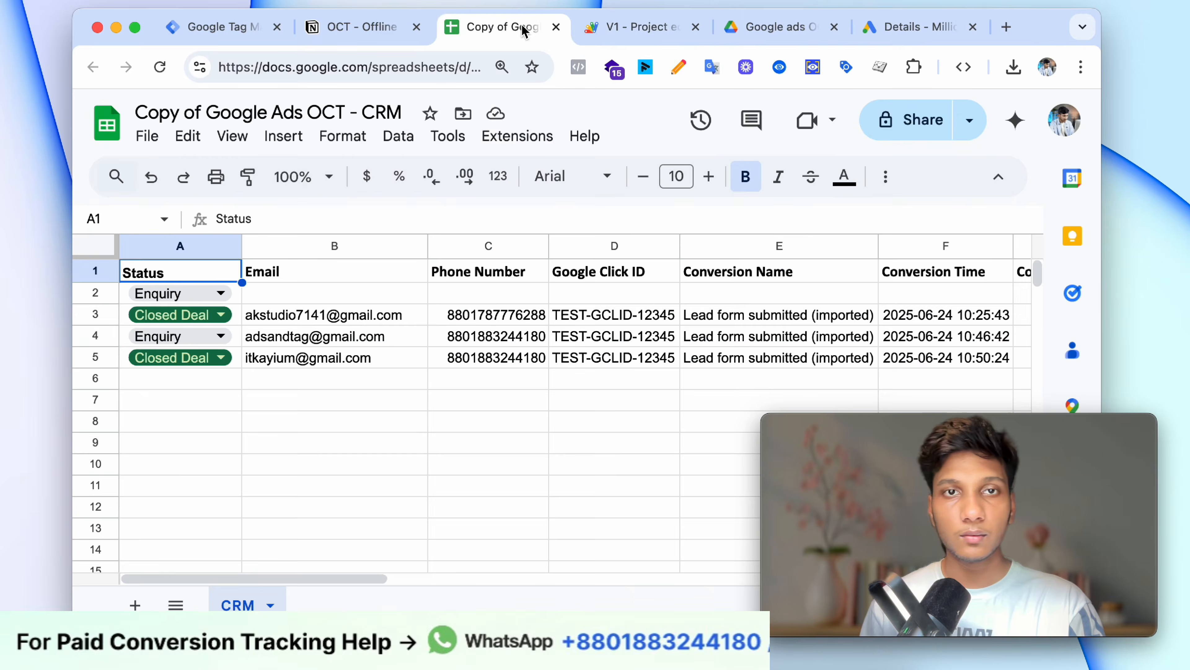
{"action": "left_click", "coordinate": [359, 317]}
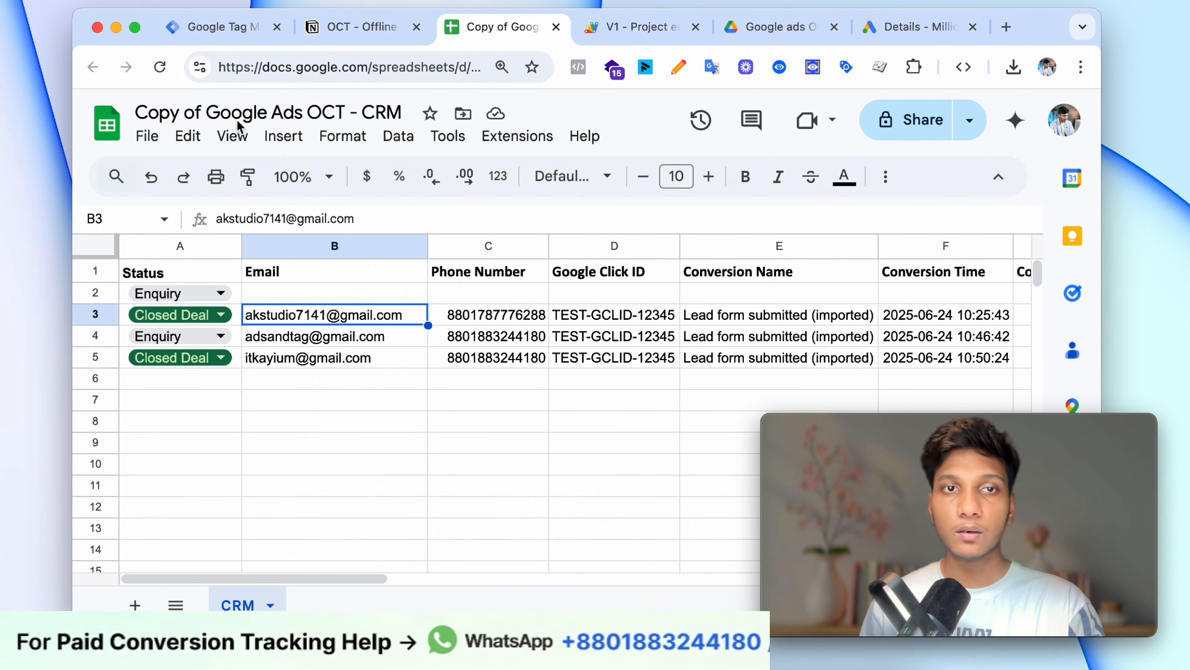
{"action": "left_click", "coordinate": [970, 119]}
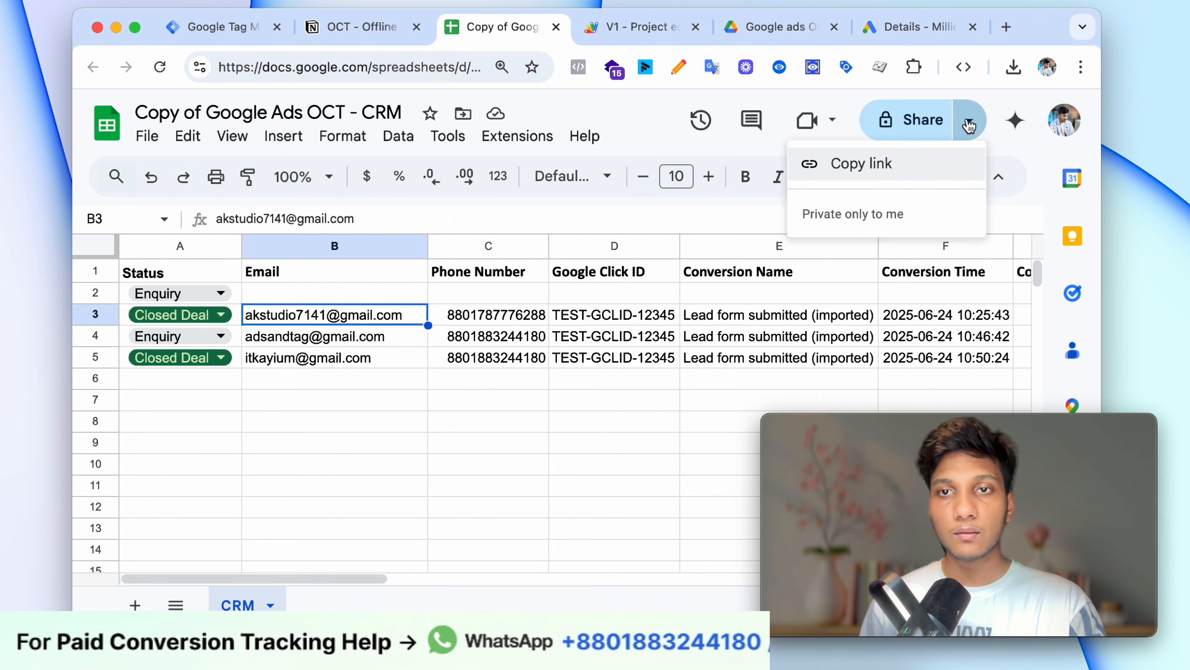
{"action": "left_click", "coordinate": [897, 164]}
{"action": "left_click", "coordinate": [640, 40]}
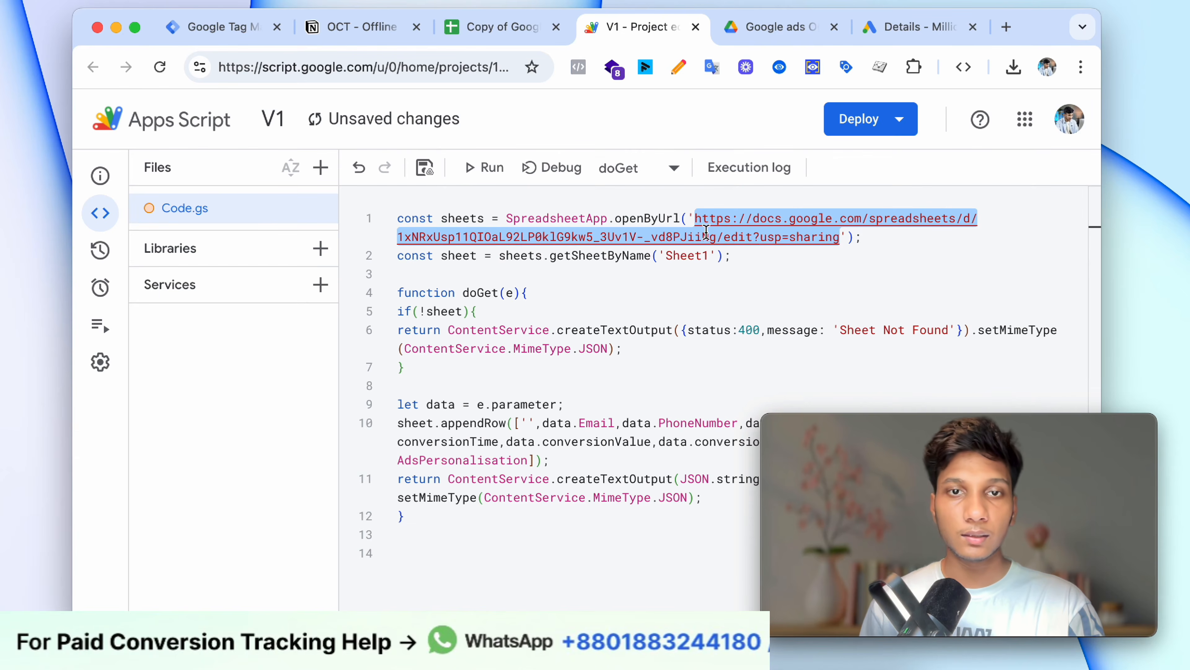
{"action": "key", "text": "super+v"}
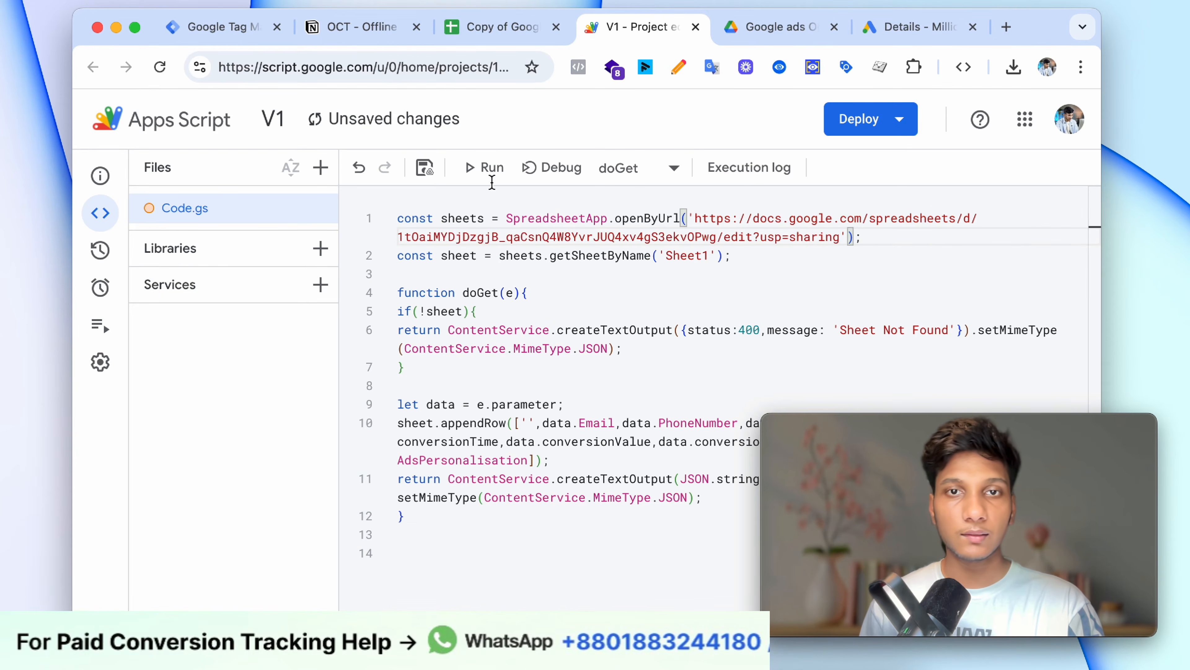
Step: Check the tab name in the copied sheet, set getSheetByName to 'CRM' in Code.gs and save the project
{"action": "left_click", "coordinate": [510, 44]}
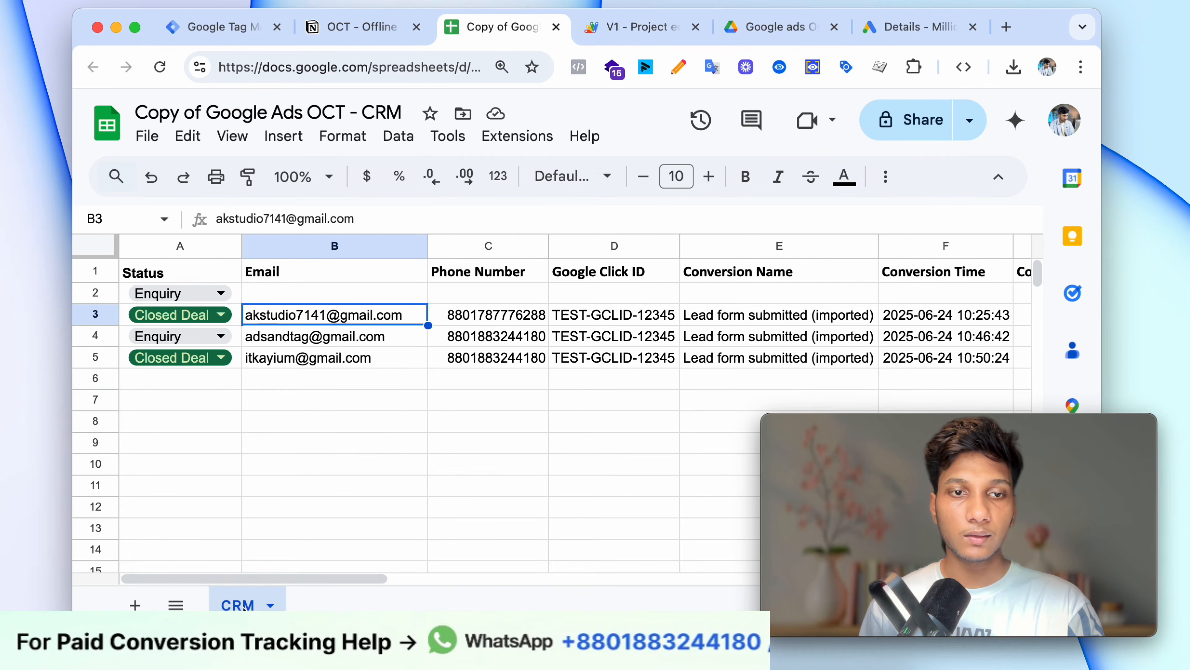
{"action": "left_click", "coordinate": [269, 606]}
{"action": "left_click", "coordinate": [290, 346]}
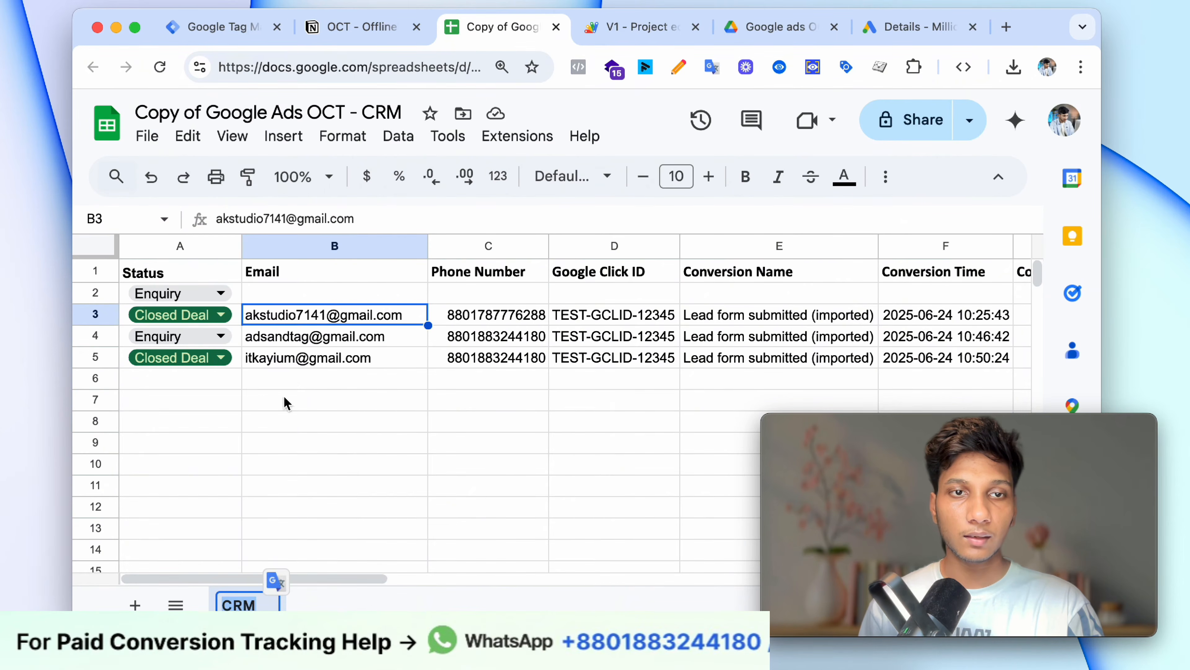
{"action": "left_click", "coordinate": [618, 42]}
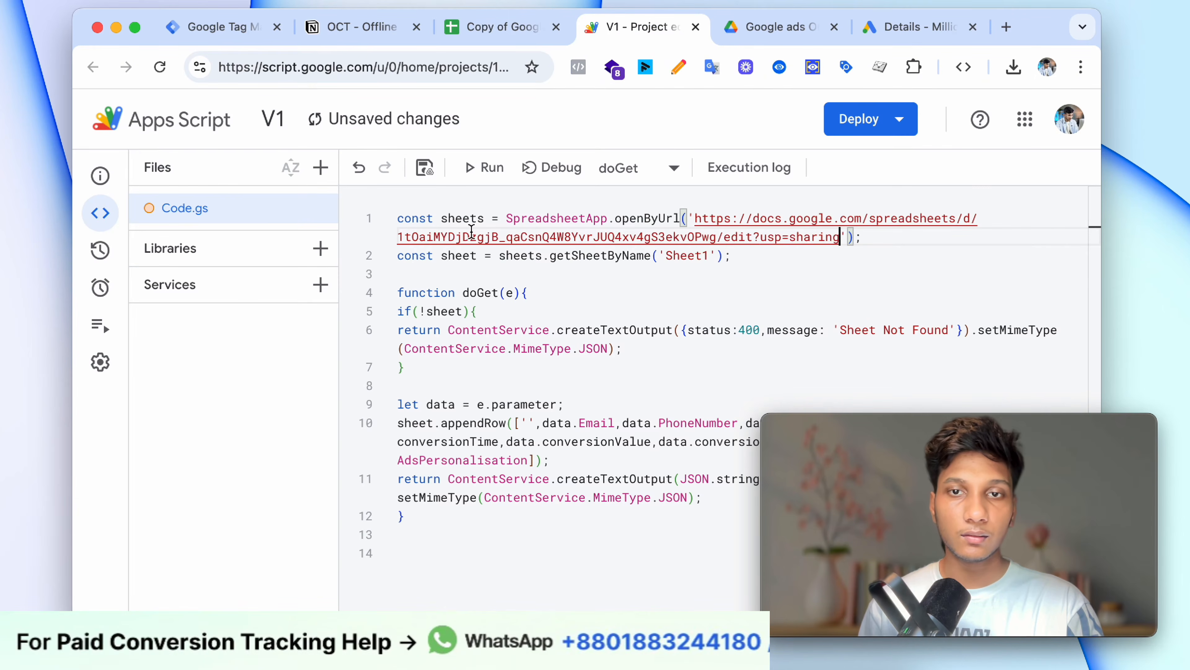
{"action": "double_click", "coordinate": [698, 257]}
{"action": "type", "text": "CRM"}
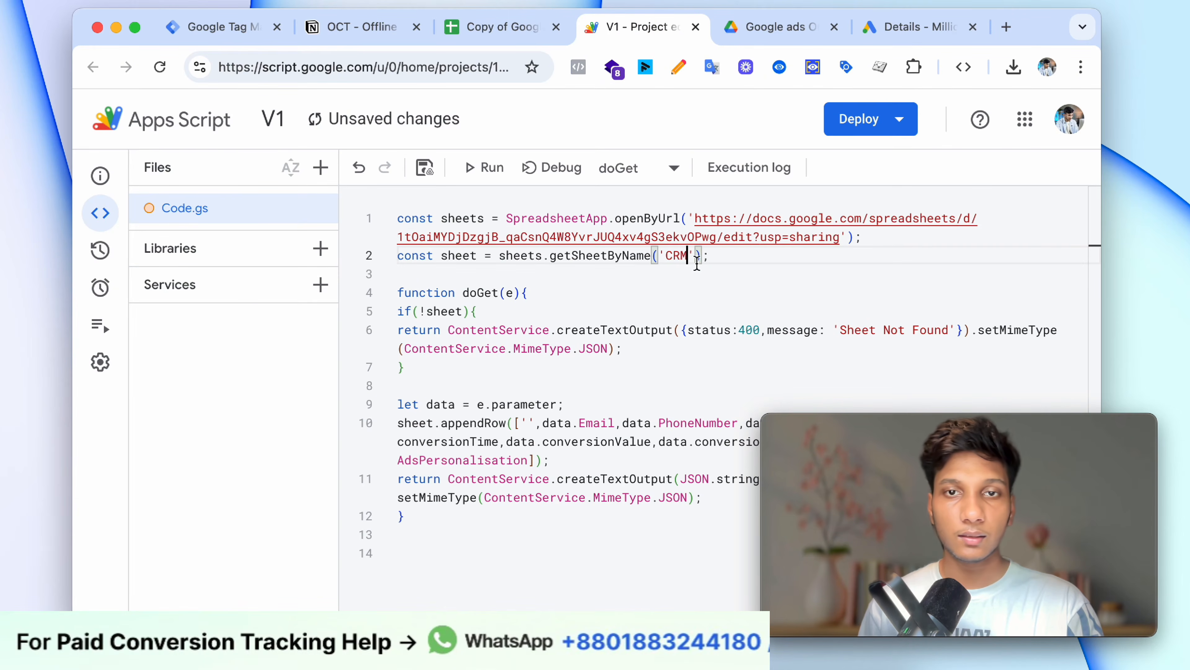
{"action": "left_click", "coordinate": [770, 276]}
{"action": "left_click", "coordinate": [426, 168]}
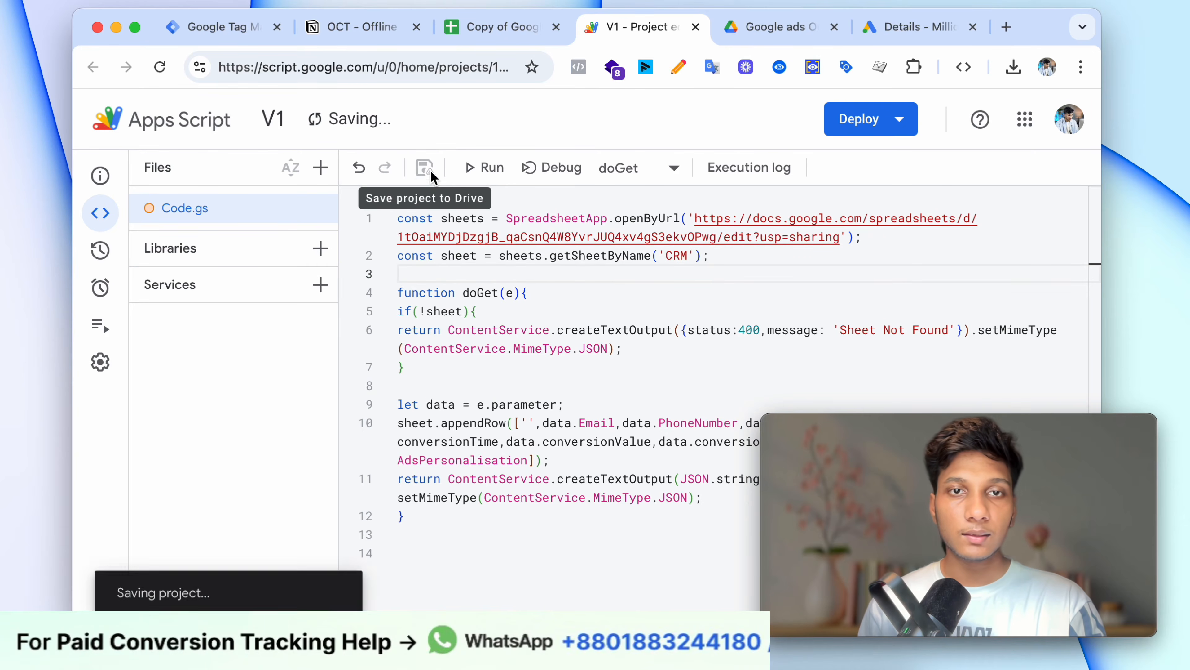
Step: Set up a new web app deployment with the description V2, executed as Me and accessible to Anyone
{"action": "left_click", "coordinate": [868, 122]}
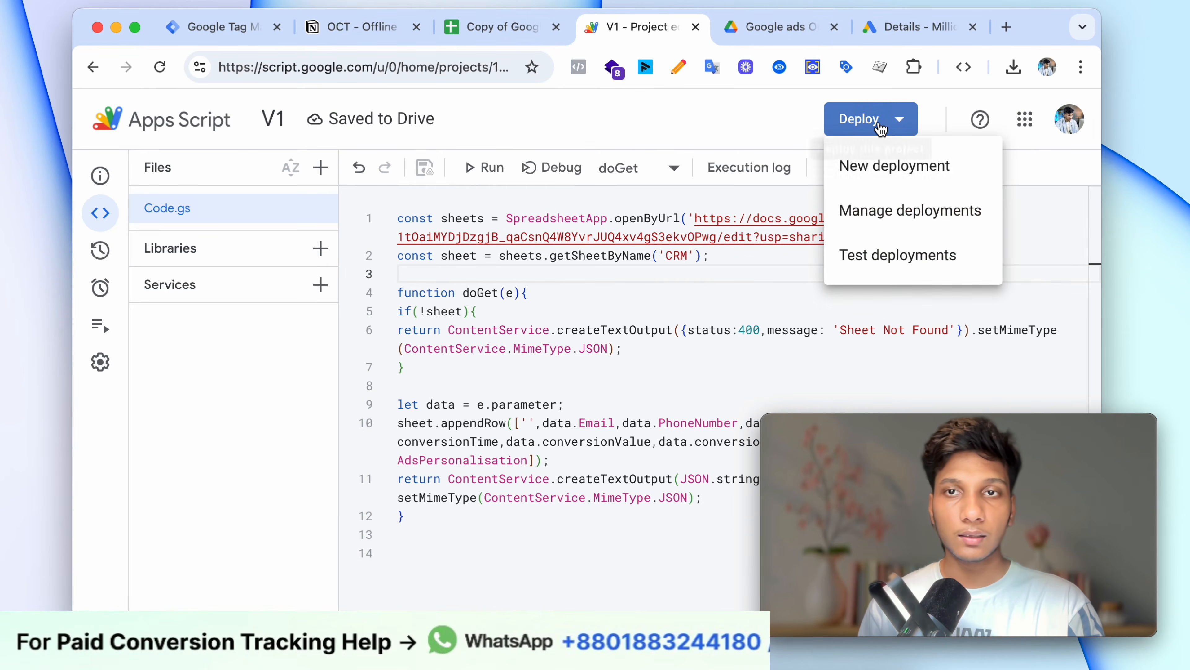
{"action": "left_click", "coordinate": [946, 174]}
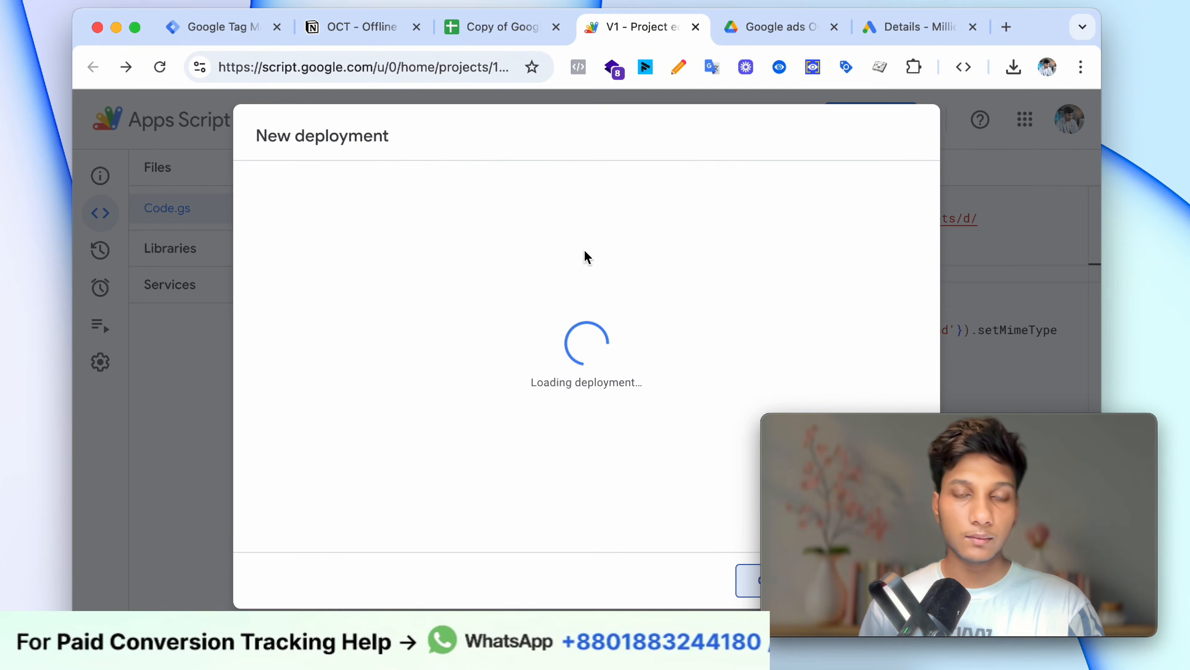
{"action": "left_click", "coordinate": [560, 272]}
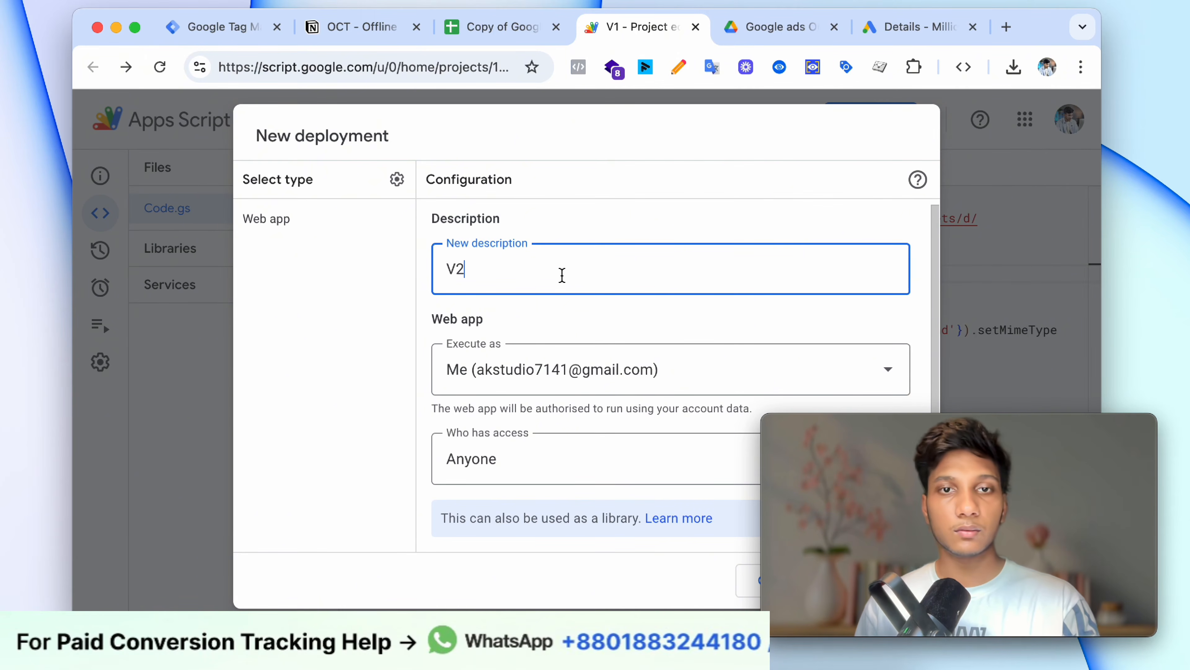
{"action": "left_click", "coordinate": [539, 346]}
{"action": "left_click", "coordinate": [526, 429]}
{"action": "left_click", "coordinate": [529, 455]}
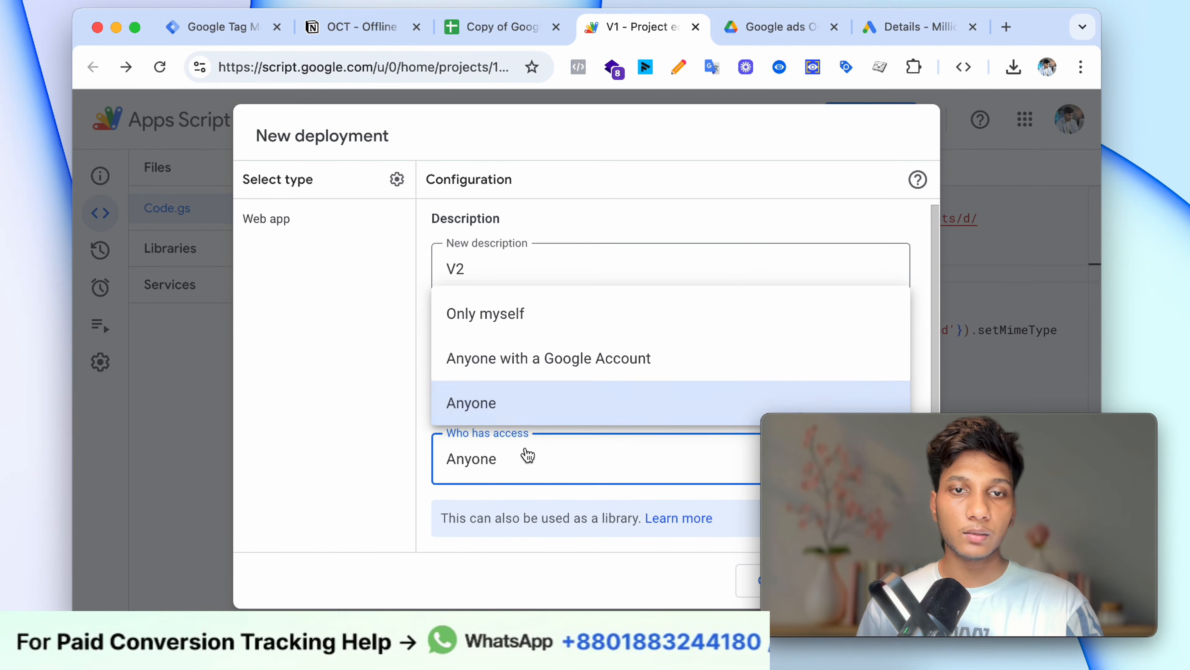
{"action": "left_click", "coordinate": [513, 407]}
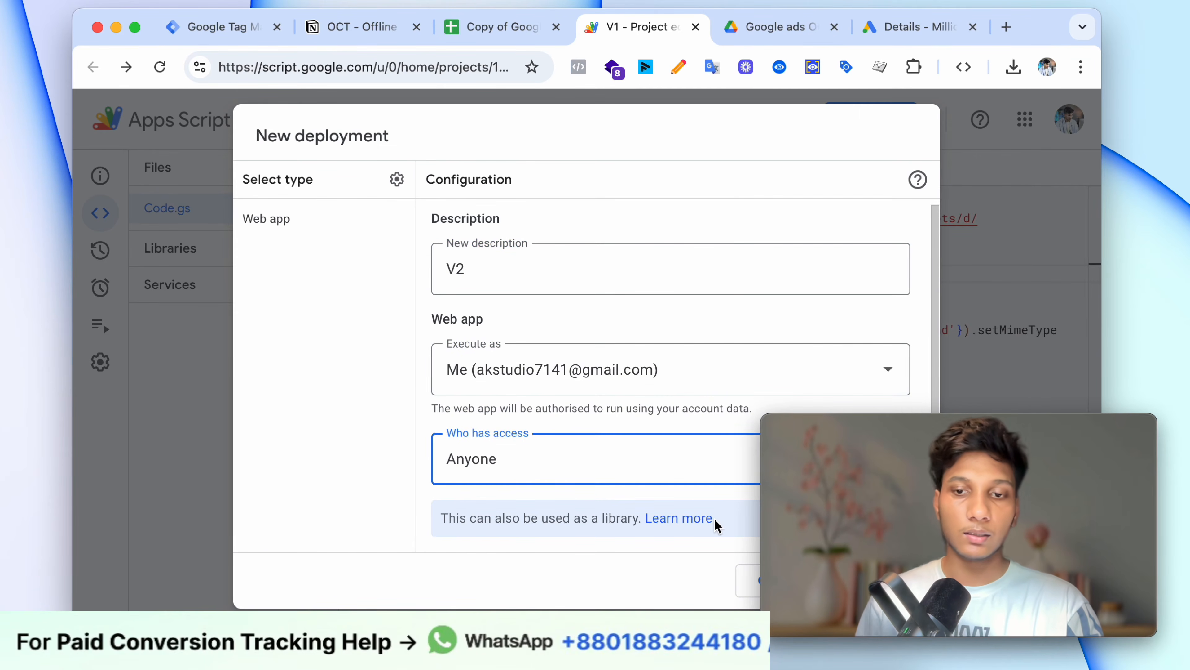
Step: Deploy the configured web app
{"action": "key", "text": "super+minus"}
{"action": "key", "text": "super+minus"}
{"action": "key", "text": "super+minus"}
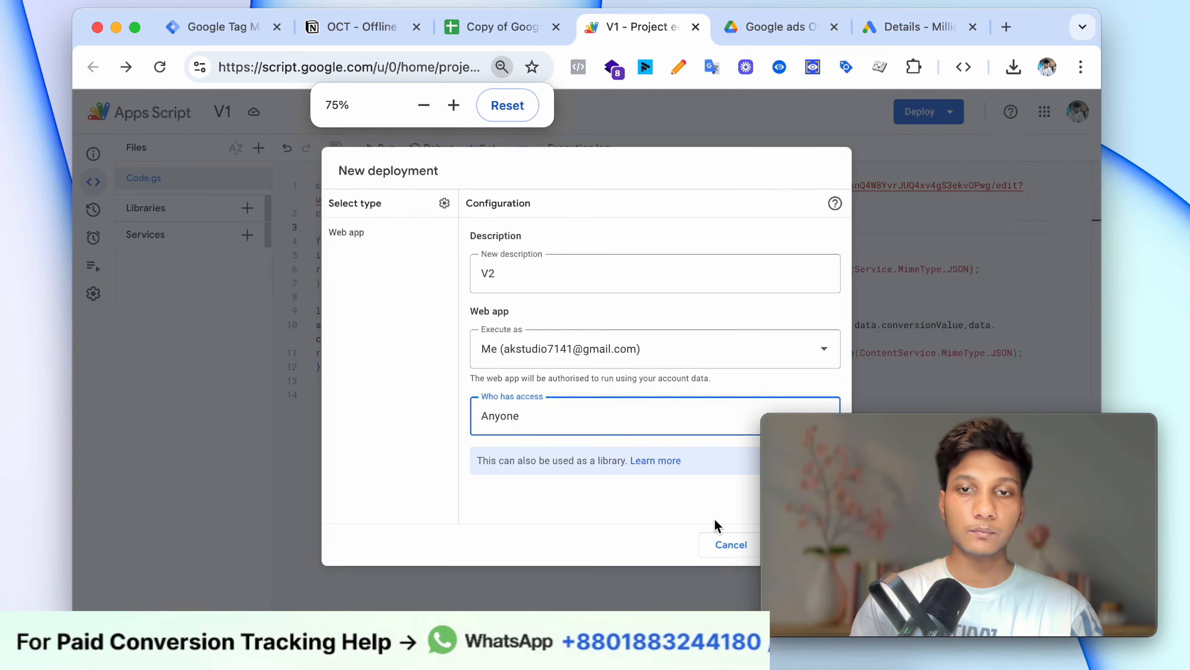
{"action": "key", "text": "super+minus"}
{"action": "key", "text": "super+minus"}
{"action": "key", "text": "super+minus"}
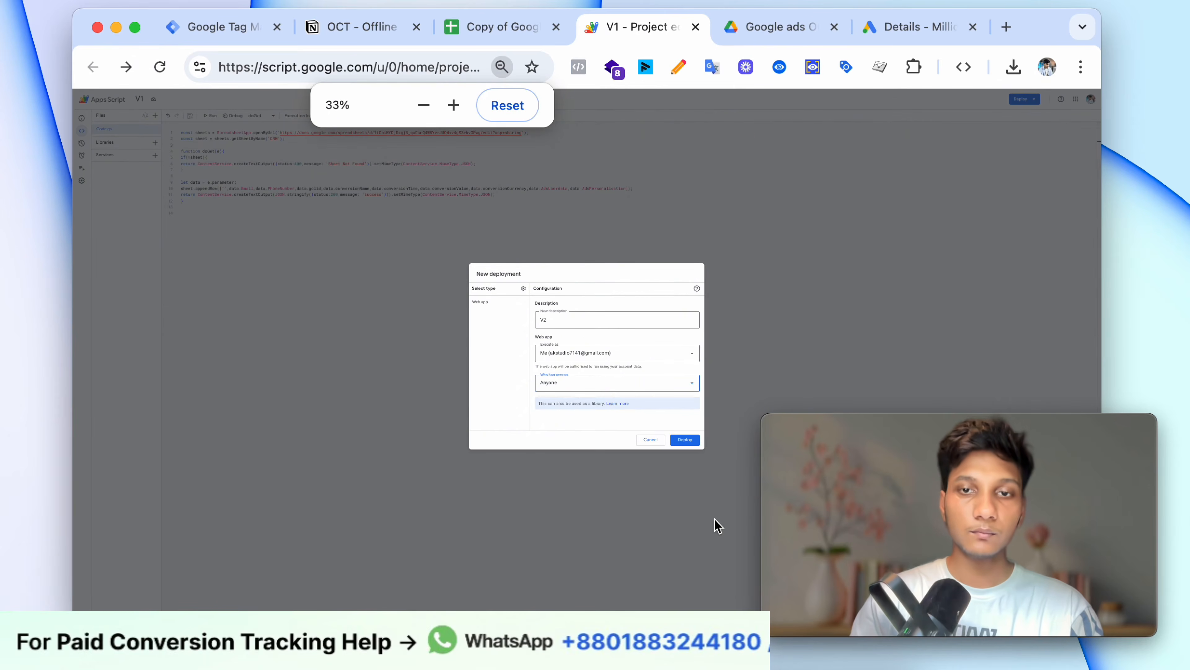
{"action": "left_click", "coordinate": [681, 441]}
{"action": "key", "text": "super+plus"}
{"action": "key", "text": "super+plus"}
{"action": "key", "text": "super+plus"}
{"action": "key", "text": "super+plus"}
{"action": "key", "text": "super+plus"}
{"action": "key", "text": "super+plus"}
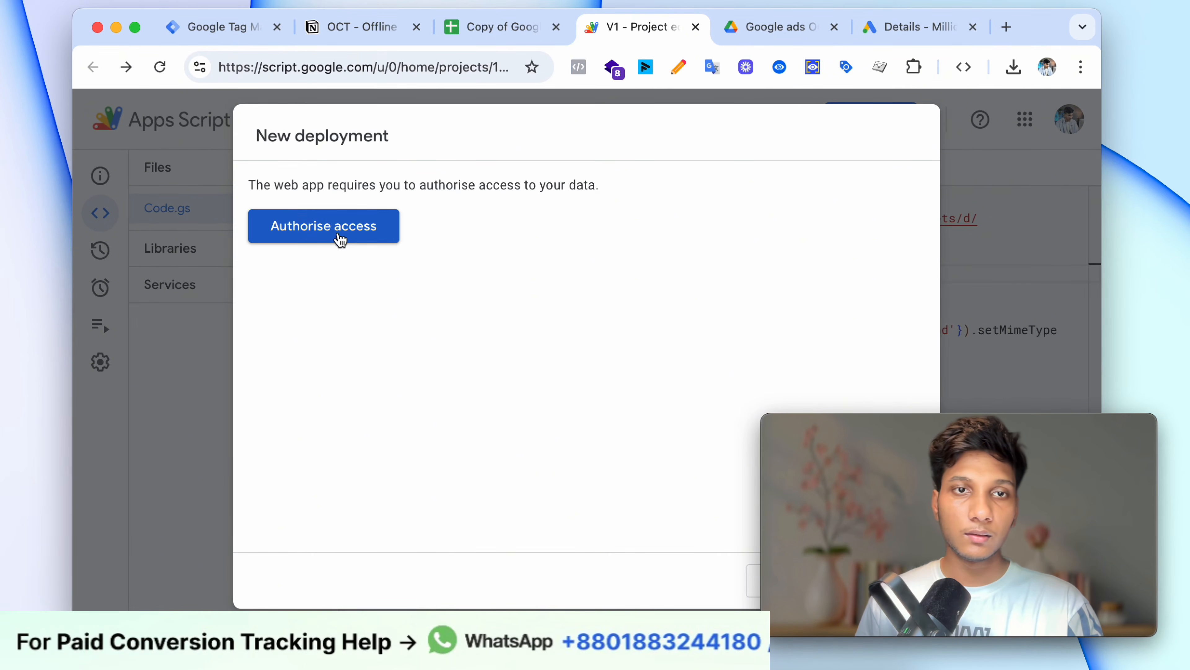
Step: Authorise V1's access to Google Sheets with the signed-in account, continuing past the unverified-app warning
{"action": "left_click", "coordinate": [352, 237]}
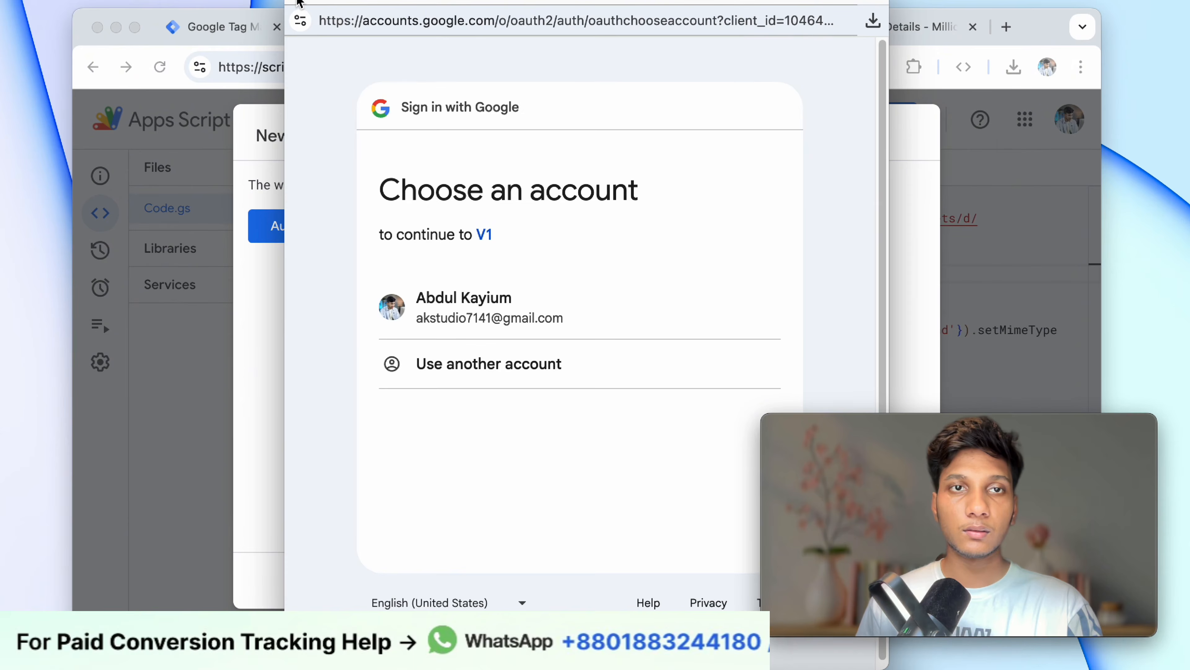
{"action": "left_click", "coordinate": [579, 291]}
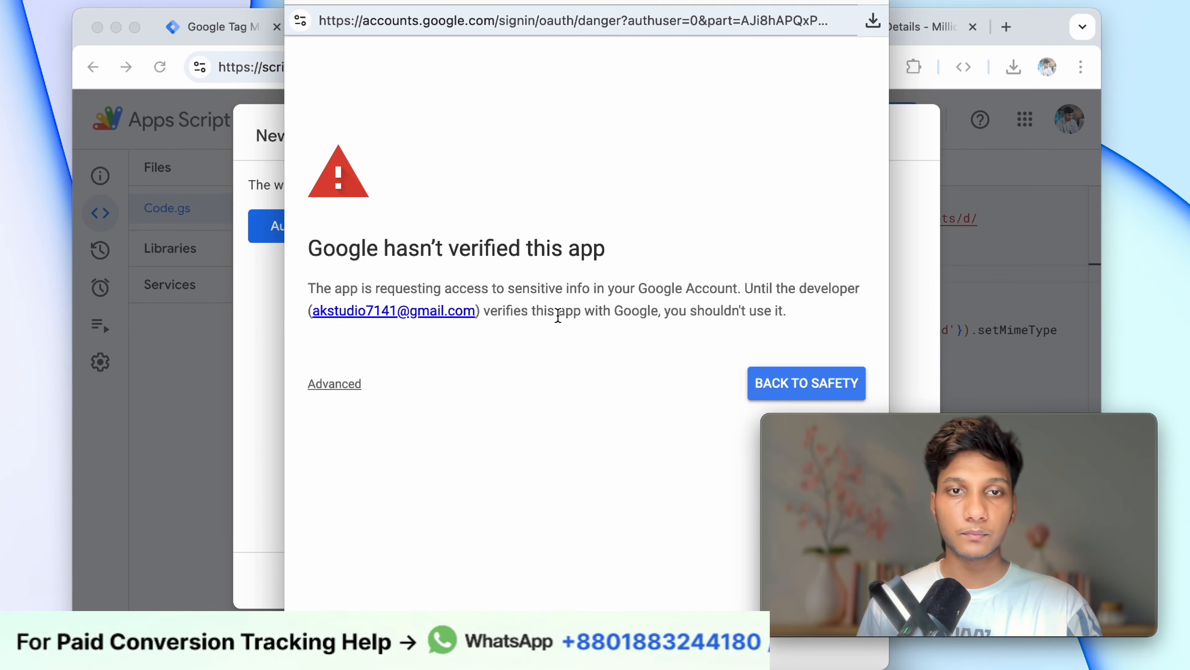
{"action": "left_click", "coordinate": [321, 386]}
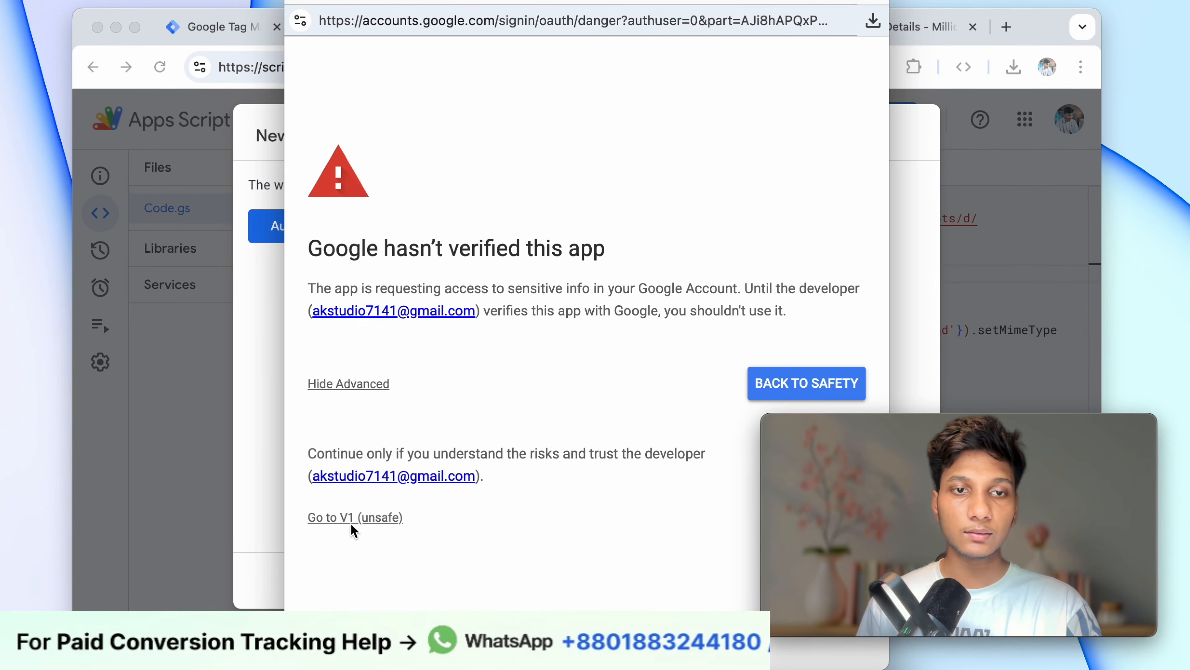
{"action": "left_click", "coordinate": [399, 517]}
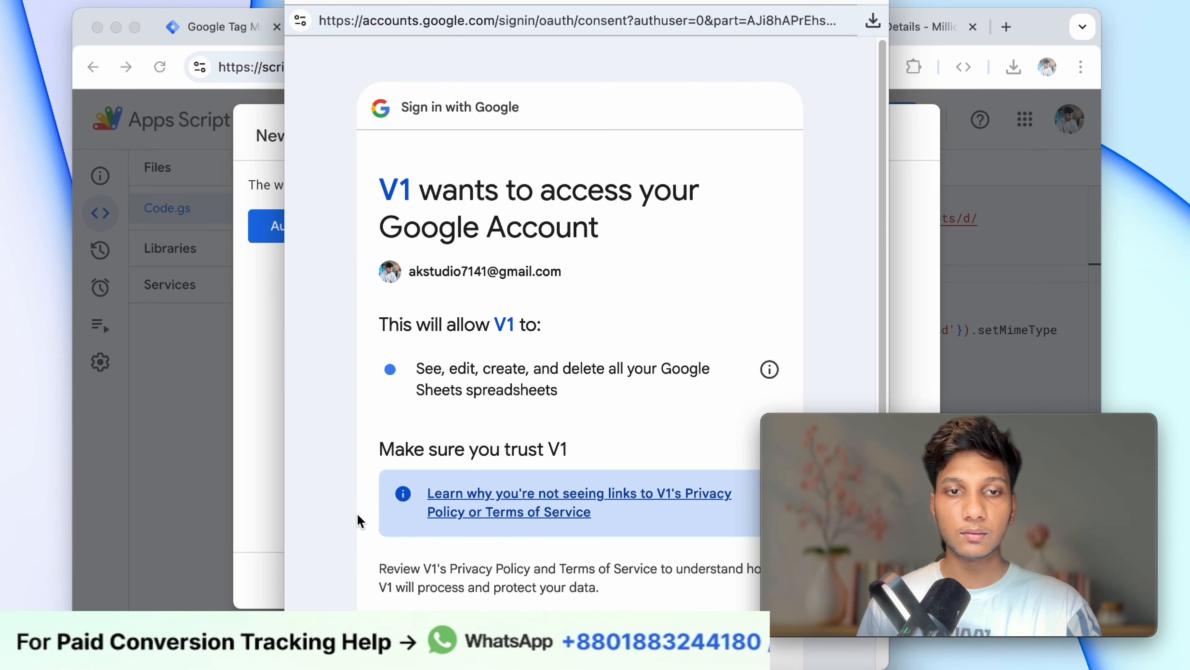
{"action": "scroll", "coordinate": [656, 596], "scroll_direction": "down", "scroll_amount": 5}
{"action": "left_click", "coordinate": [679, 541]}
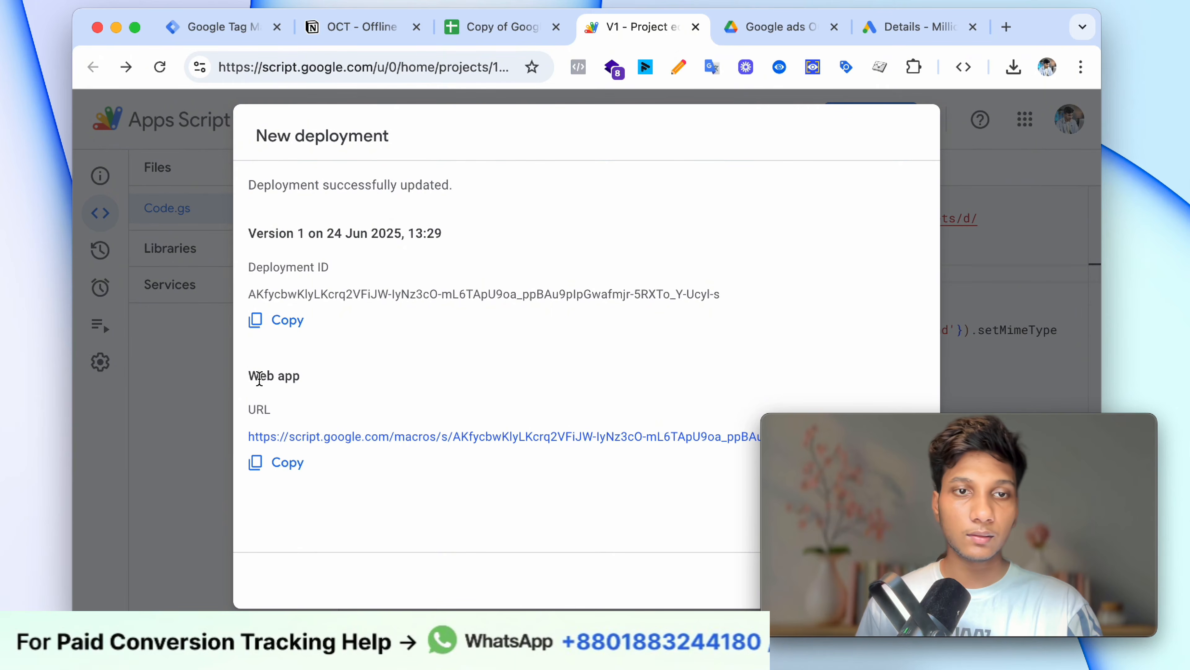
Step: Copy the deployed web app's URL and close the New deployment dialog
{"action": "left_click_drag", "start_coordinate": [259, 378], "coordinate": [282, 413]}
{"action": "left_click", "coordinate": [300, 463]}
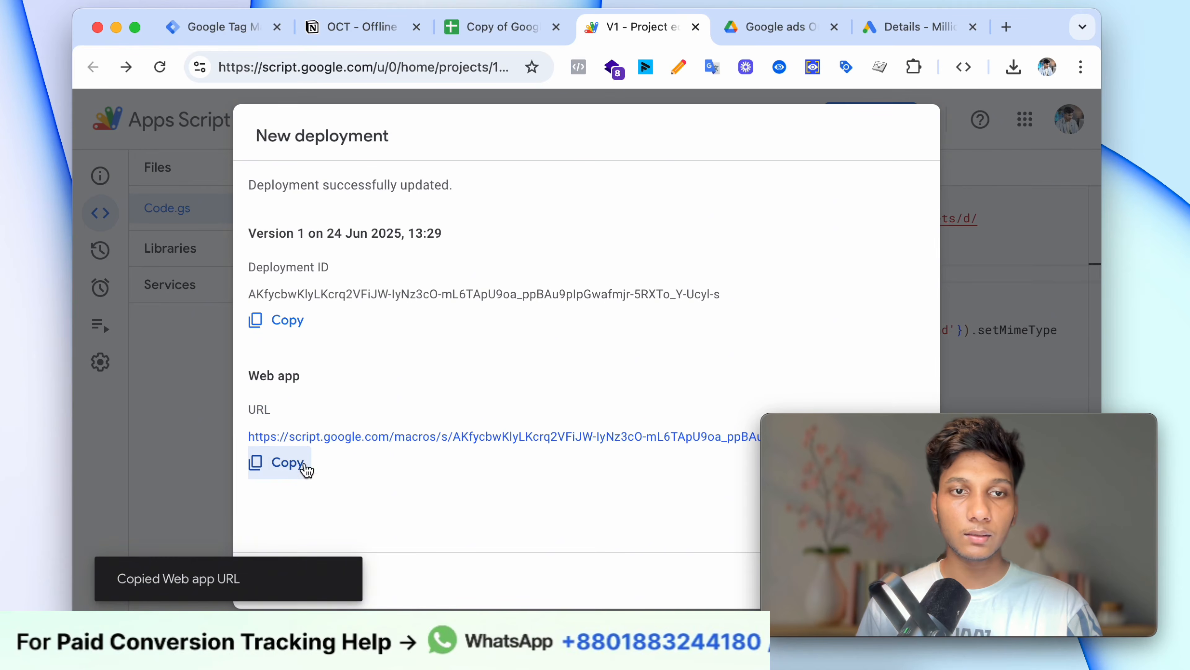
{"action": "left_click", "coordinate": [497, 27]}
{"action": "left_click", "coordinate": [375, 41]}
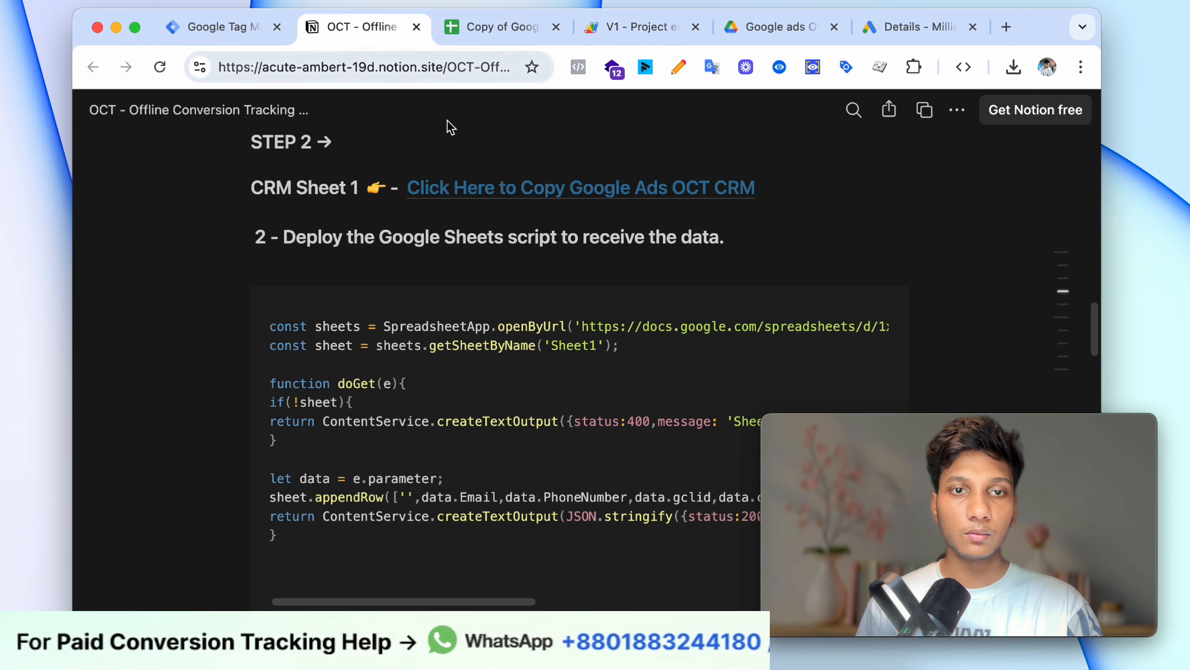
{"action": "left_click", "coordinate": [608, 33]}
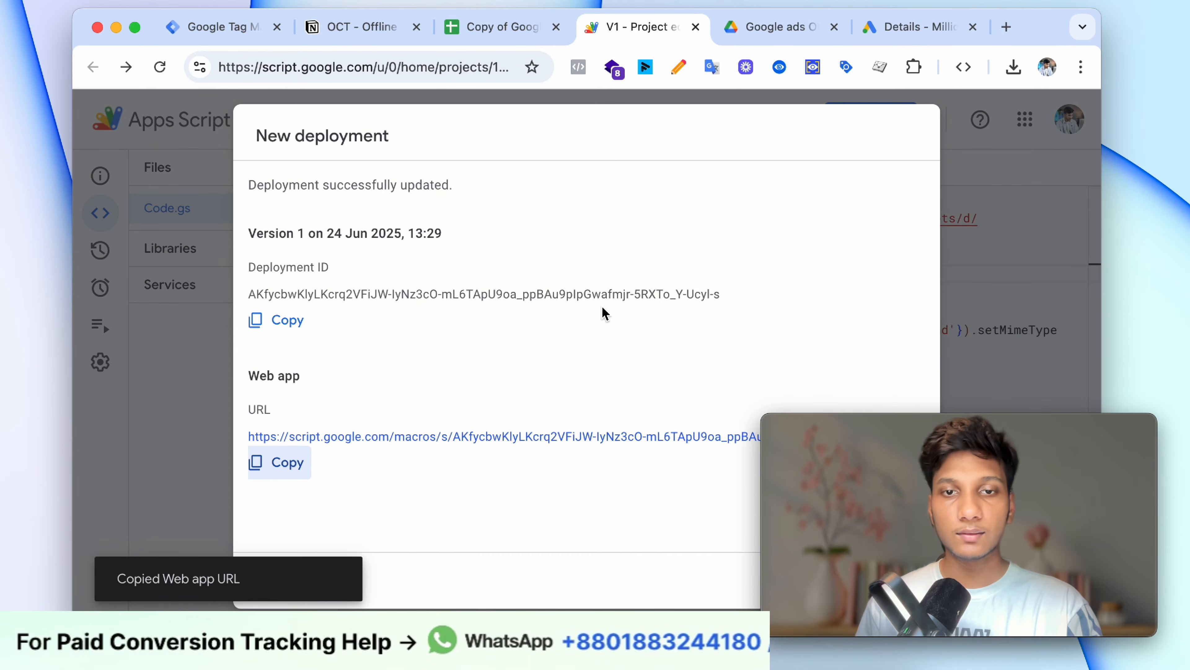
{"action": "mouse_move", "coordinate": [815, 450]}
{"action": "left_click_drag", "start_coordinate": [815, 449], "coordinate": [332, 315]}
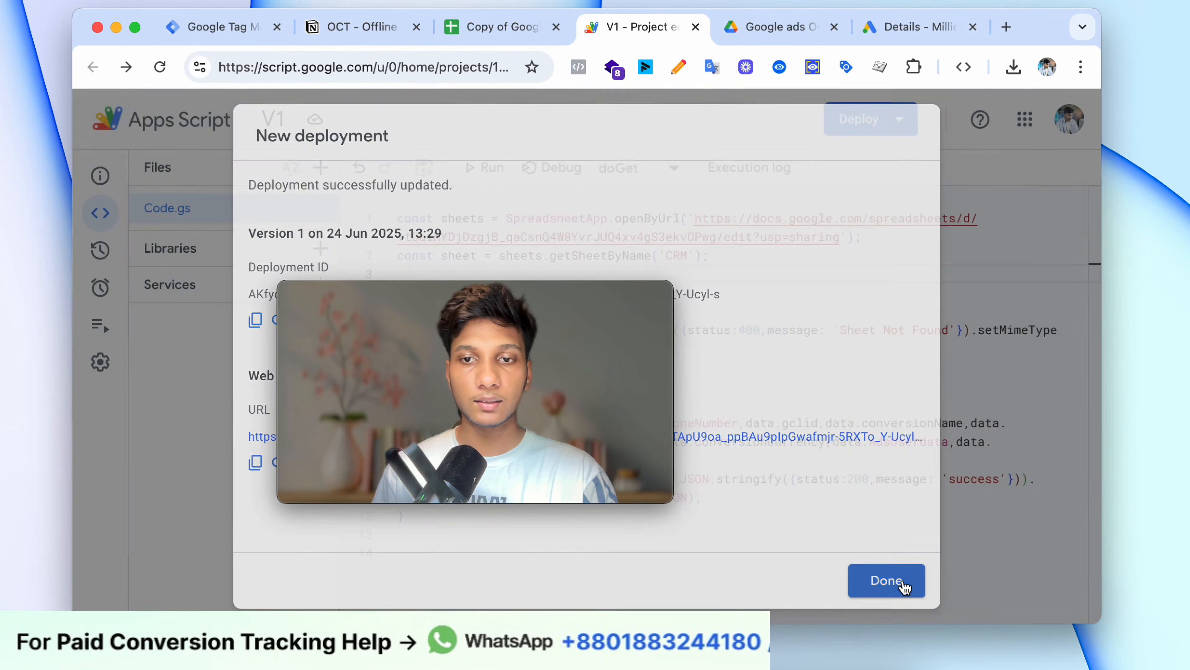
{"action": "left_click", "coordinate": [890, 580]}
{"action": "left_click_drag", "start_coordinate": [523, 296], "coordinate": [1017, 435]}
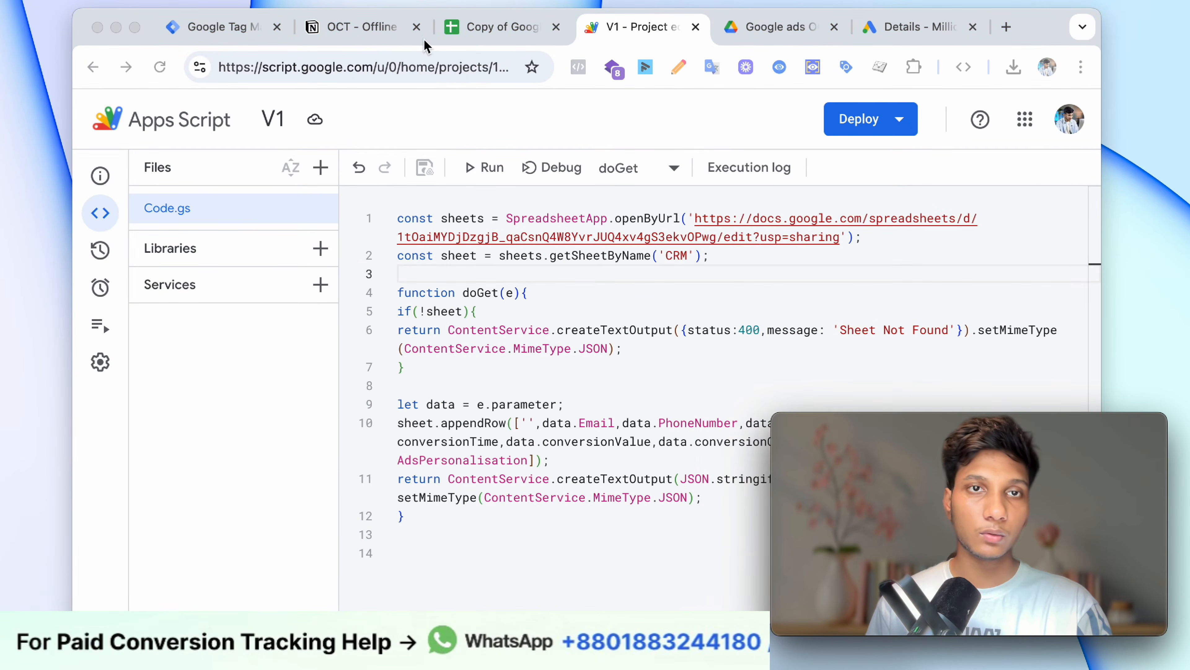
Step: In Google Tag Manager, replace the Apps Script URL in the Custom HTML - Send Lead to Google Sheet tag with the copied web app URL
{"action": "left_click", "coordinate": [485, 29]}
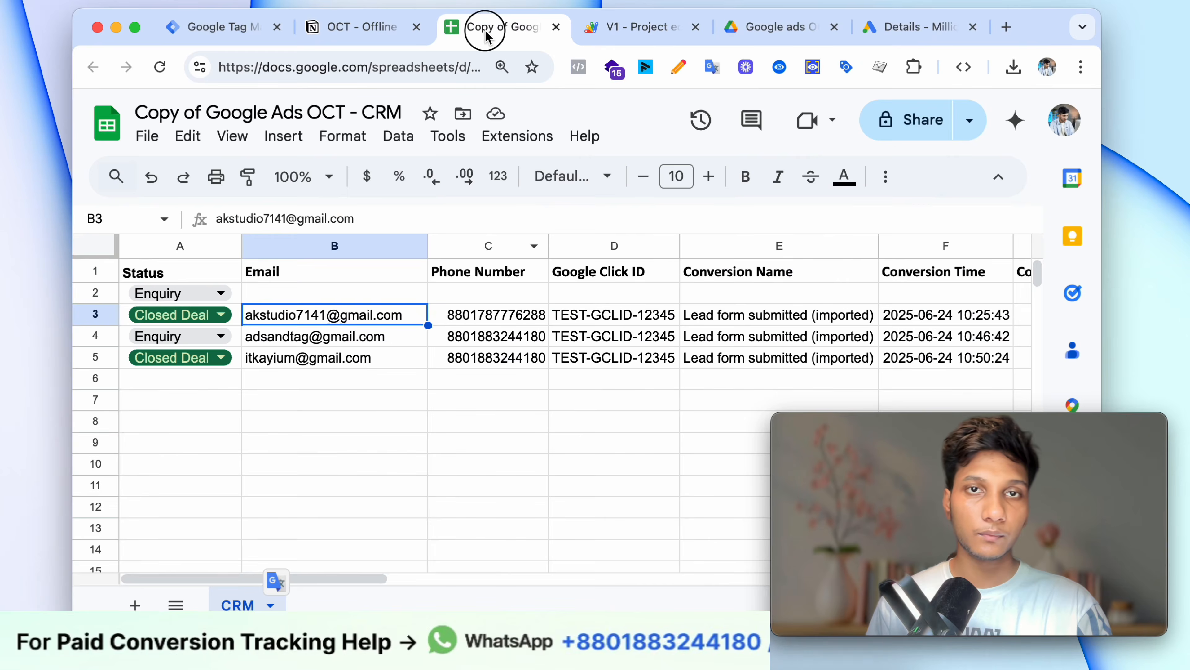
{"action": "left_click", "coordinate": [201, 28]}
{"action": "left_click", "coordinate": [499, 443]}
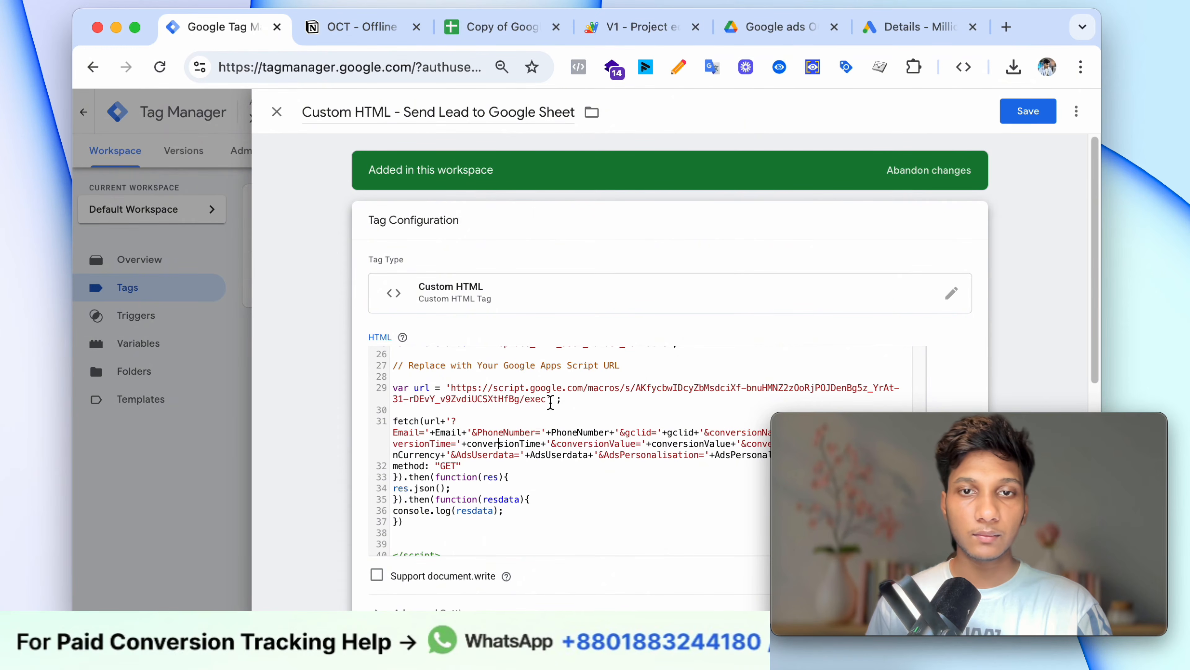
{"action": "left_click_drag", "start_coordinate": [546, 399], "coordinate": [451, 387]}
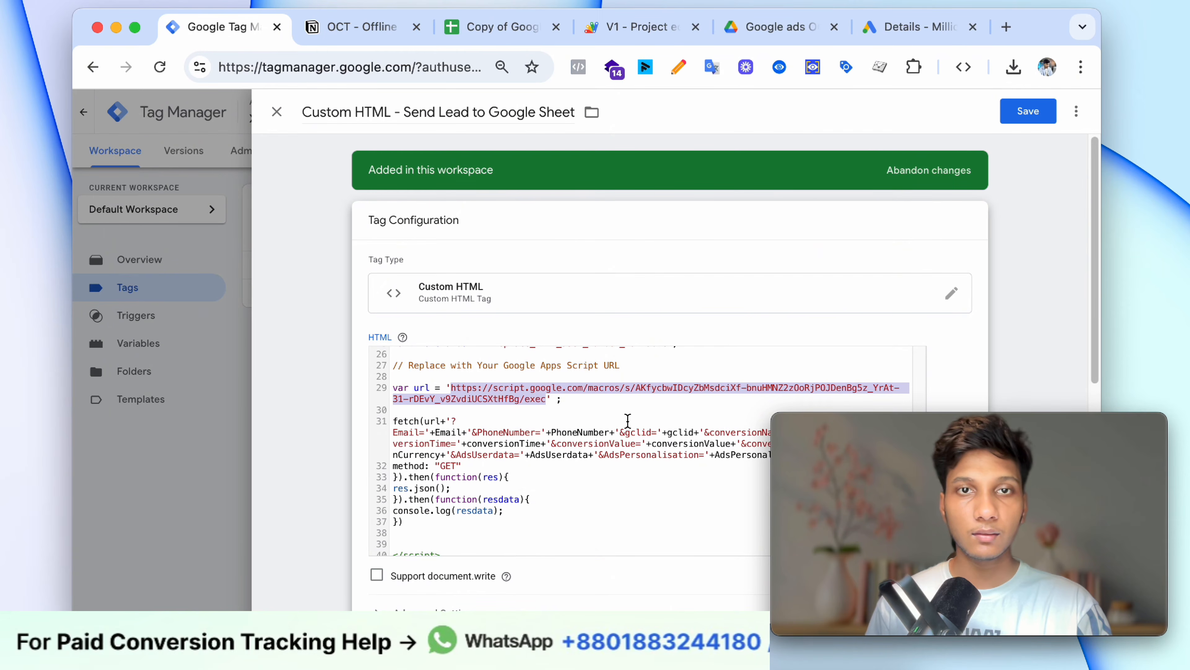
{"action": "key", "text": "super+v"}
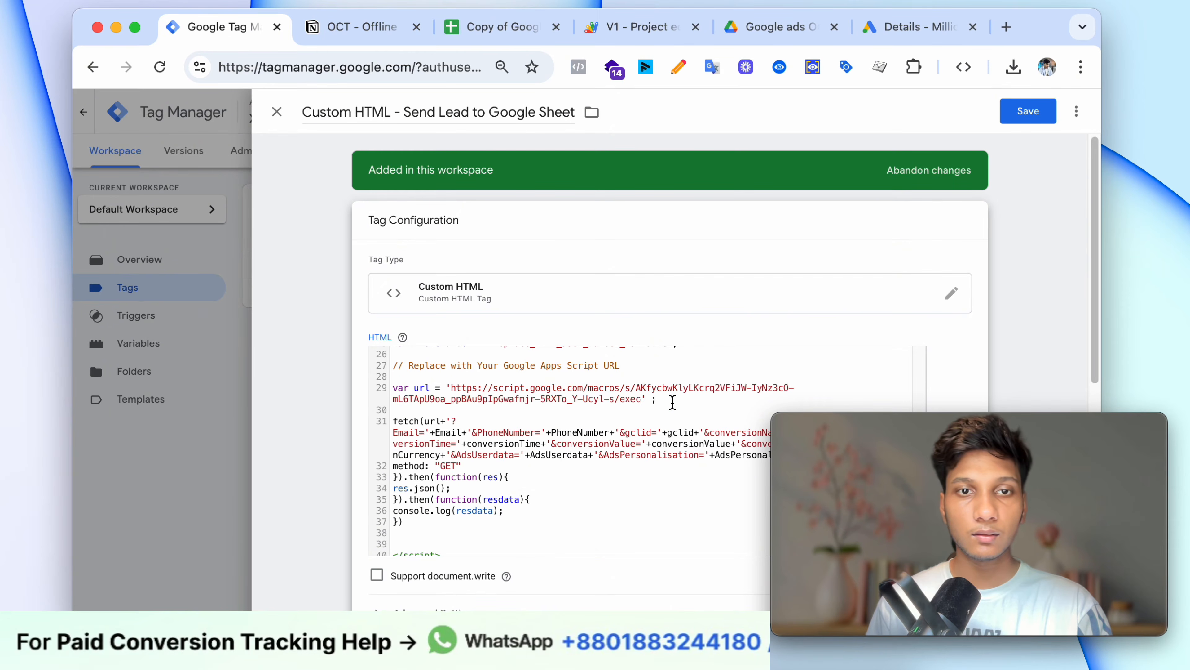
Step: Return to the V1 Apps Script project
{"action": "left_click", "coordinate": [621, 35]}
{"action": "left_click", "coordinate": [750, 28]}
{"action": "left_click", "coordinate": [670, 29]}
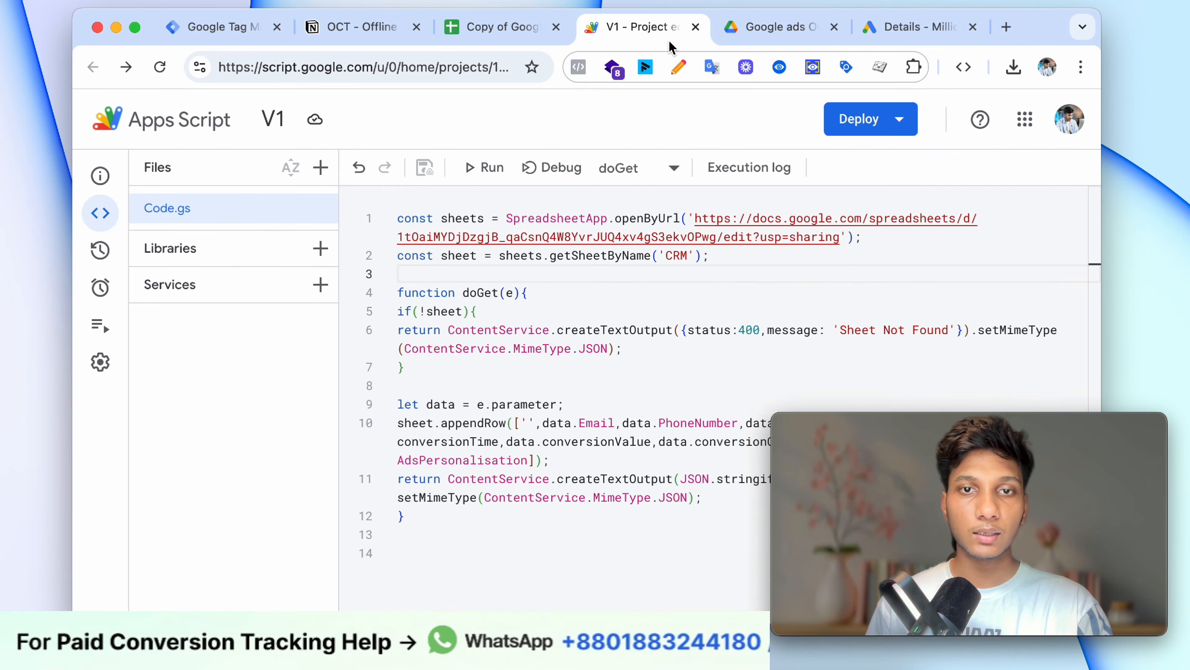
Step: Copy the web app URL of the active V2 deployment from Manage deployments and close the dialog
{"action": "left_click", "coordinate": [872, 119]}
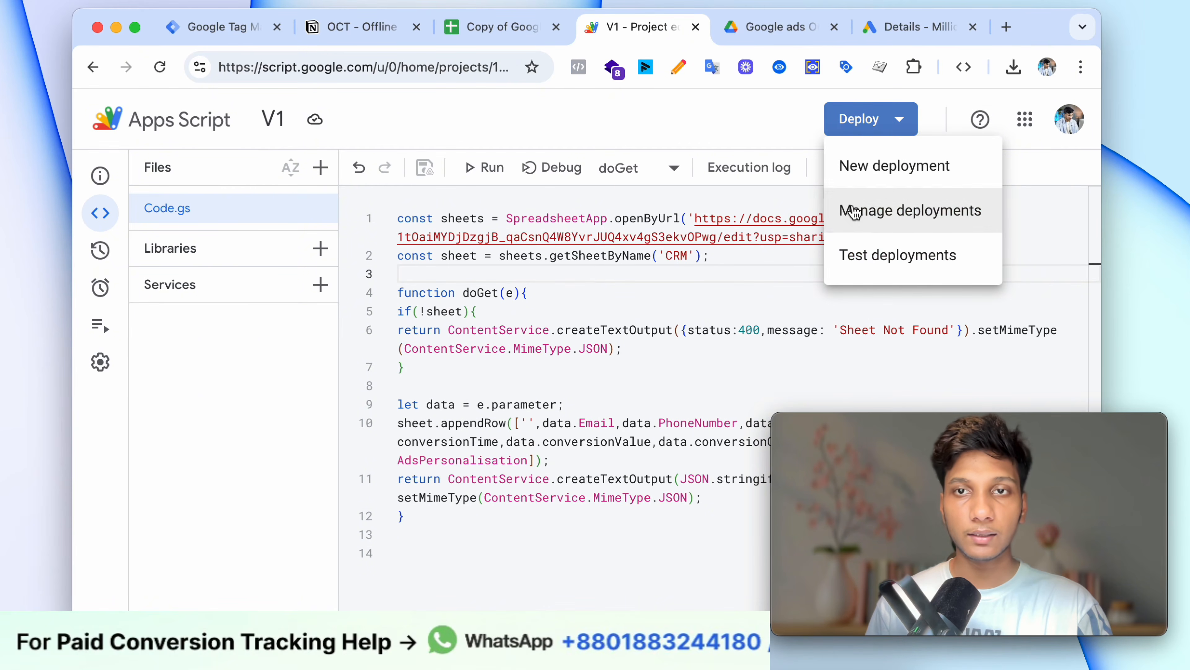
{"action": "left_click", "coordinate": [850, 207]}
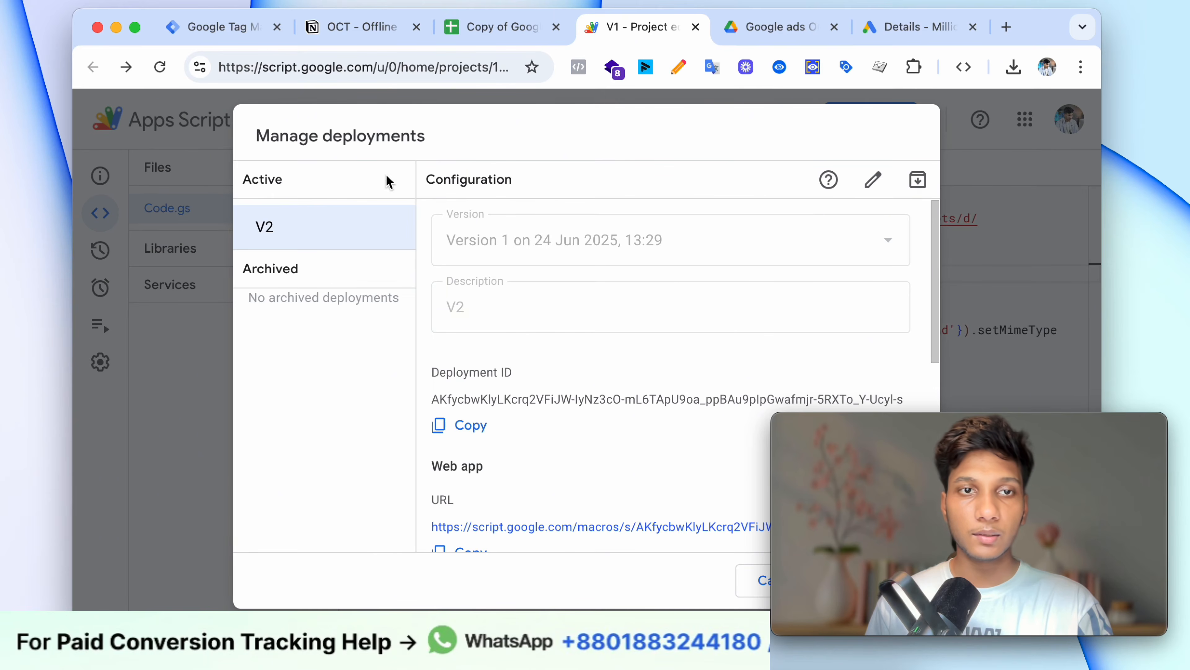
{"action": "scroll", "coordinate": [553, 366], "scroll_direction": "down", "scroll_amount": 3}
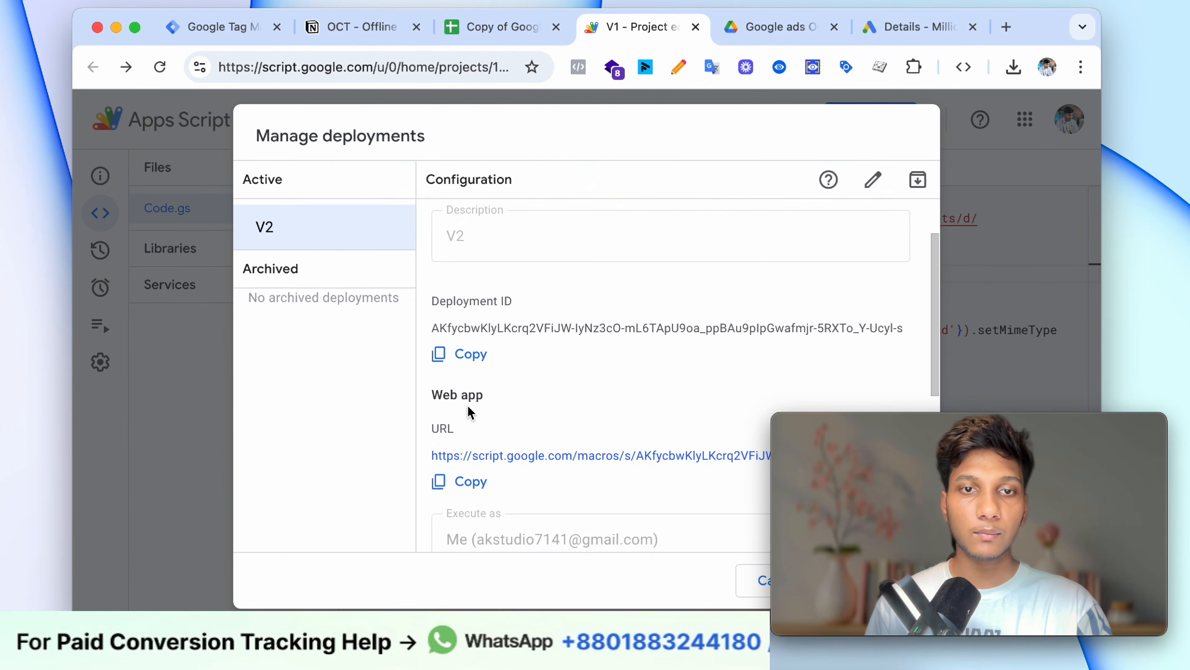
{"action": "left_click", "coordinate": [460, 483]}
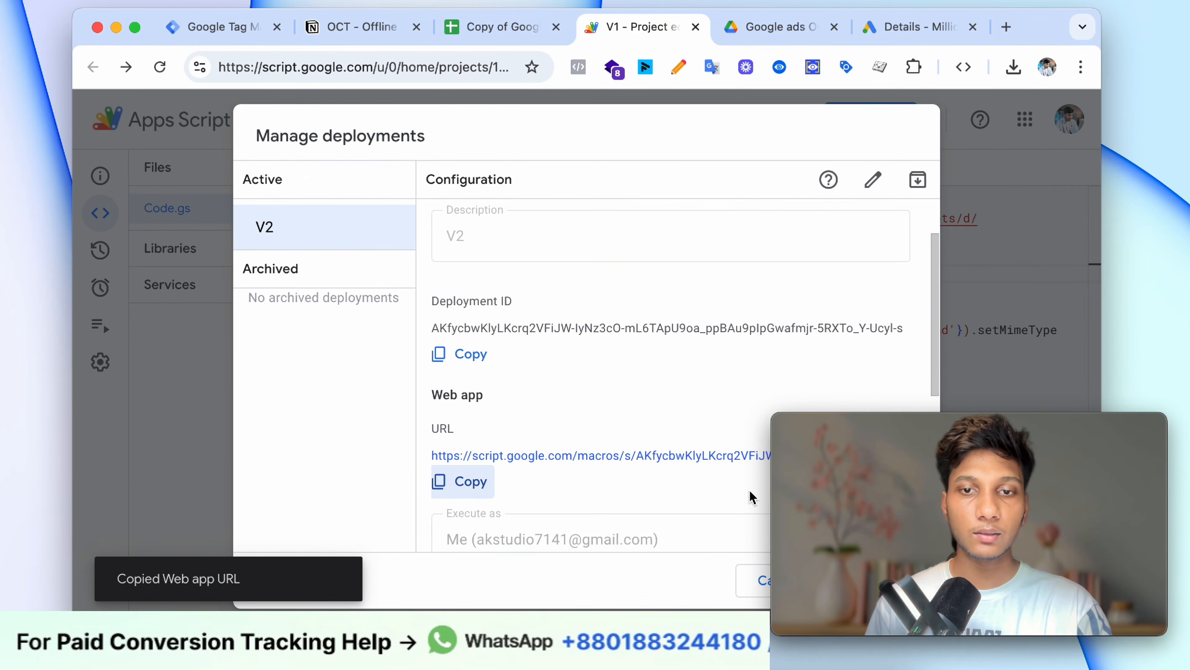
{"action": "left_click", "coordinate": [753, 582]}
Step: In Google Tag Manager, replace the url value in the Send Lead to Google Sheet tag's HTML with the copied web app URL
{"action": "left_click", "coordinate": [220, 27]}
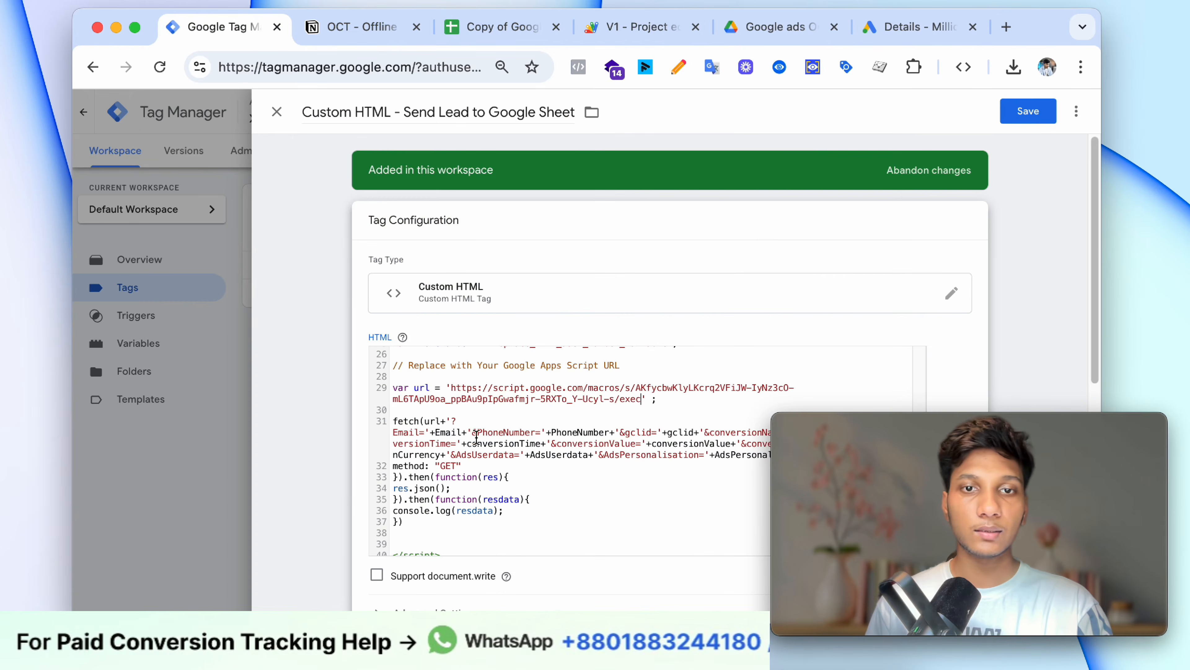
{"action": "left_click_drag", "start_coordinate": [451, 388], "coordinate": [641, 399]}
{"action": "key", "text": "super+v"}
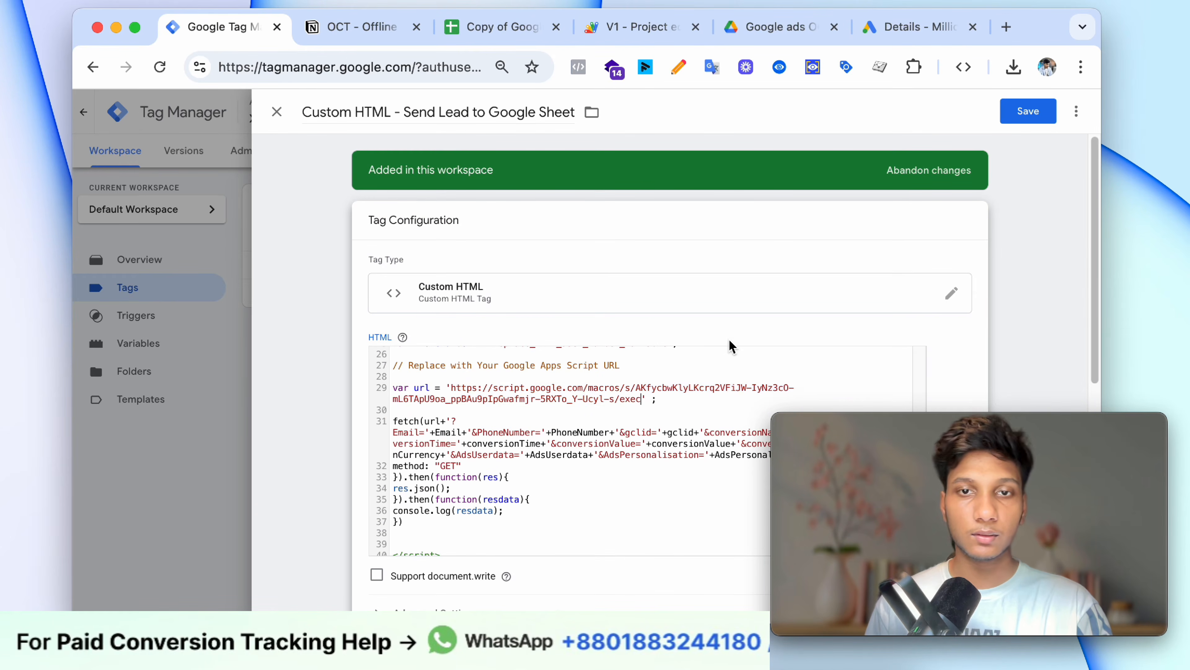
{"action": "left_click", "coordinate": [669, 360]}
Step: Read the tag's setup notes and replace its Lead Form Submit firing trigger with All Elements
{"action": "scroll", "coordinate": [669, 400], "scroll_direction": "down", "scroll_amount": 1}
{"action": "scroll", "coordinate": [669, 400], "scroll_direction": "down", "scroll_amount": 10}
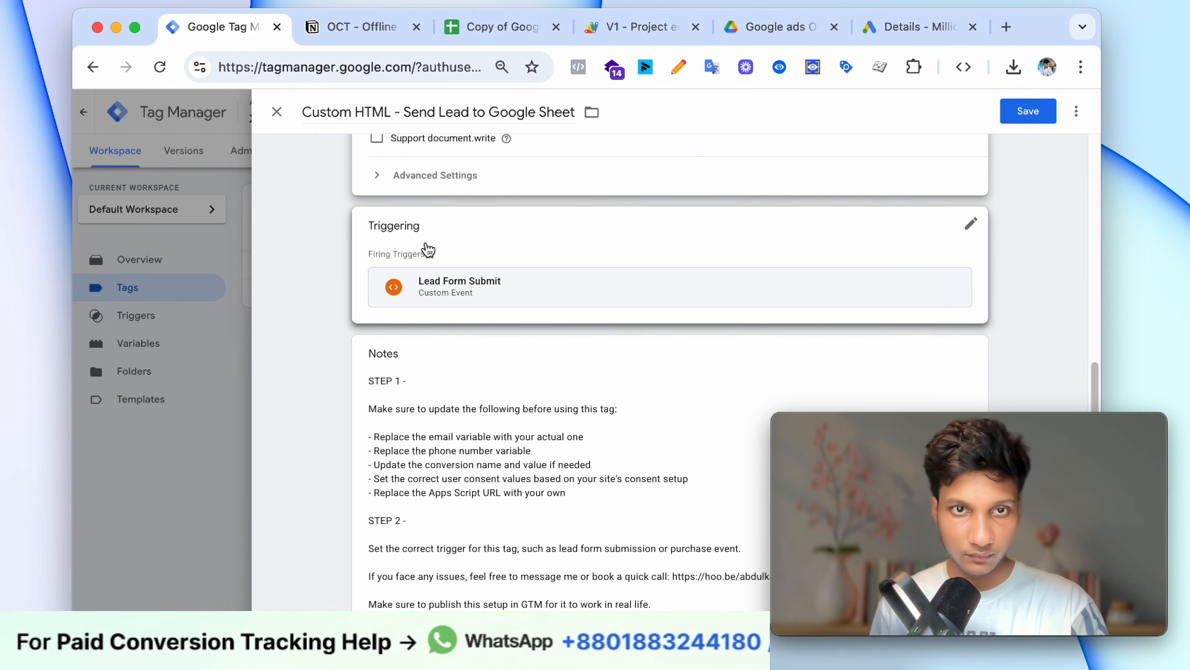
{"action": "left_click", "coordinate": [508, 481]}
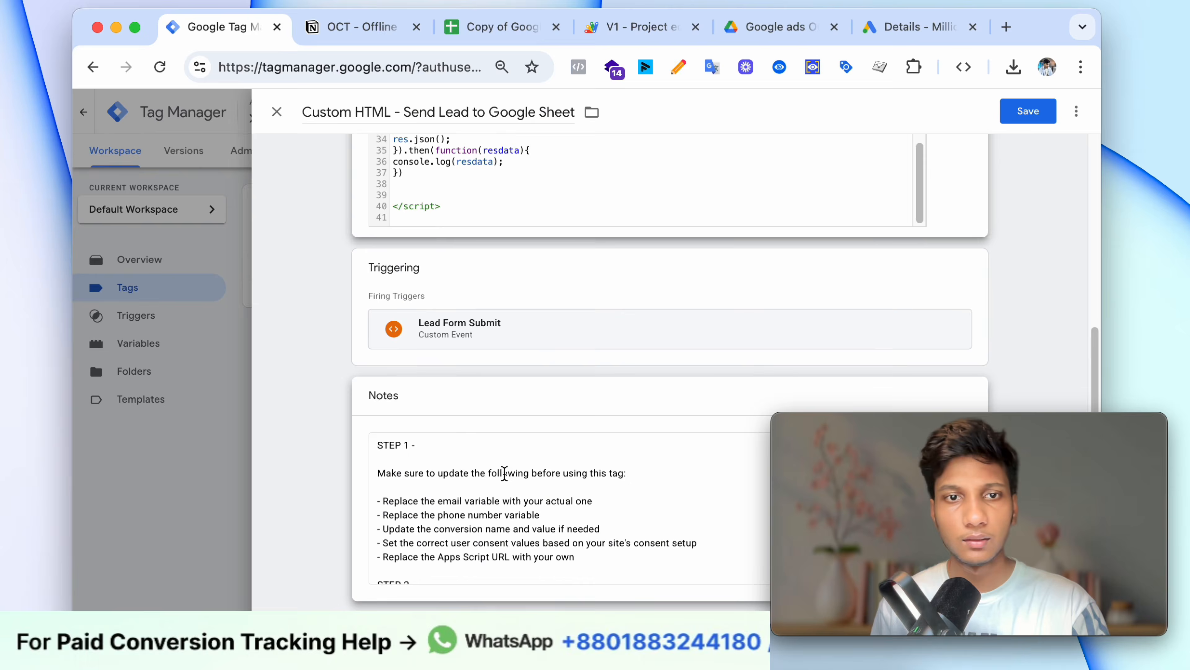
{"action": "scroll", "coordinate": [512, 490], "scroll_direction": "down", "scroll_amount": 3}
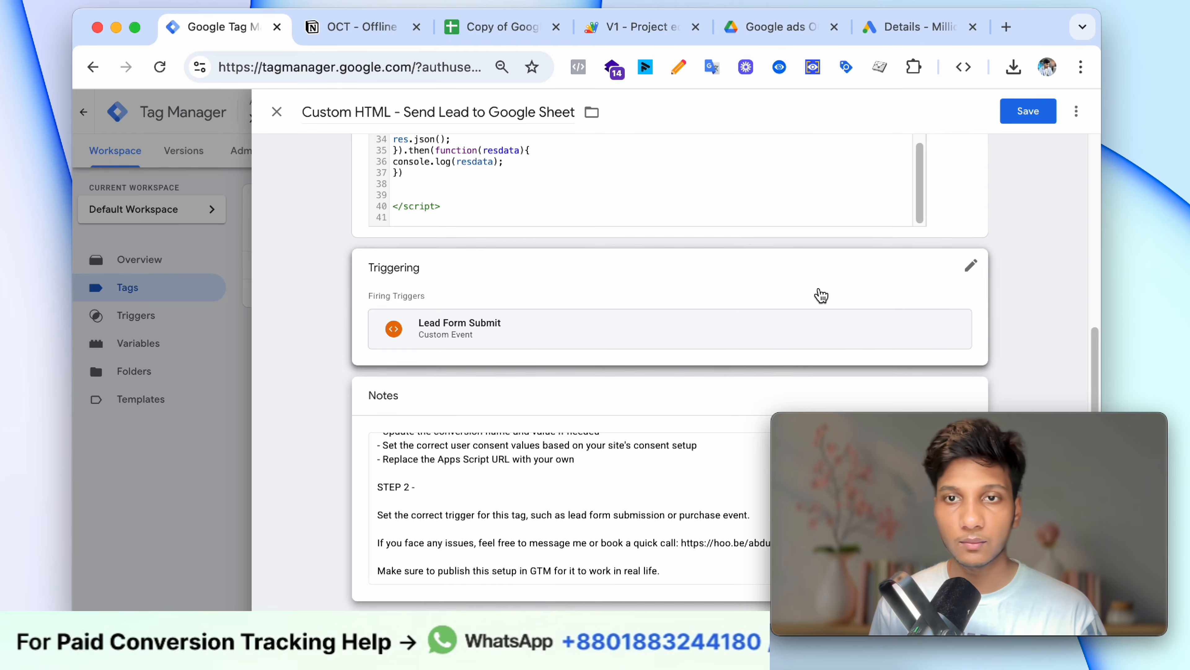
{"action": "left_click", "coordinate": [819, 295]}
{"action": "left_click", "coordinate": [951, 334]}
{"action": "left_click", "coordinate": [752, 337]}
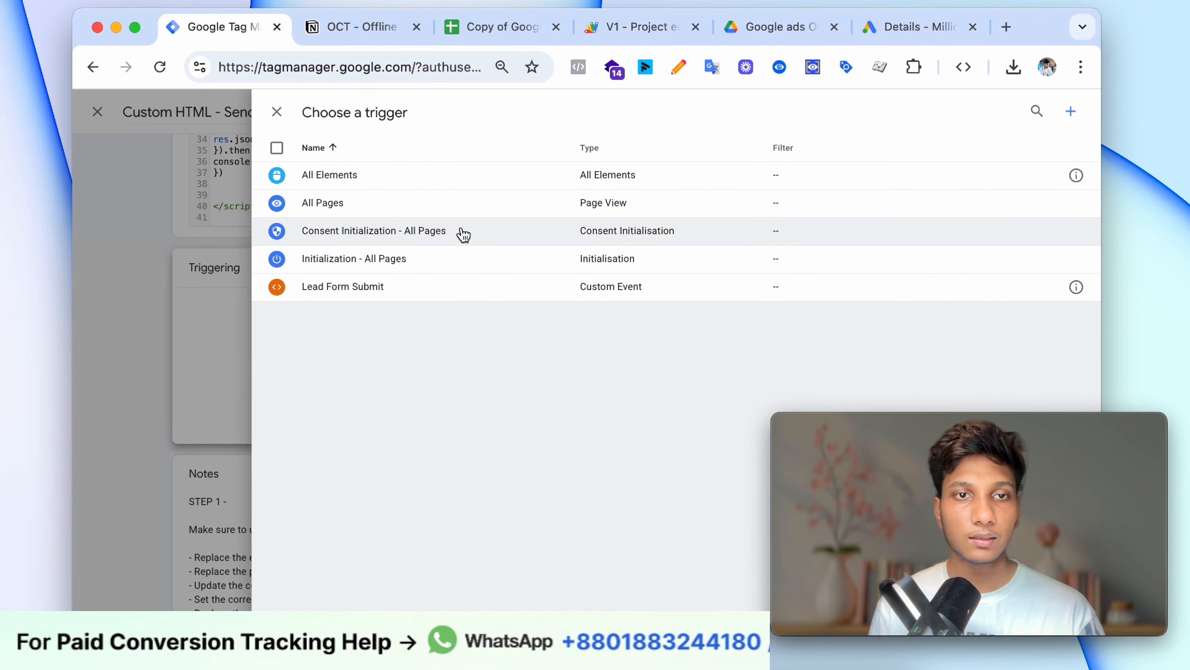
{"action": "left_click", "coordinate": [482, 180]}
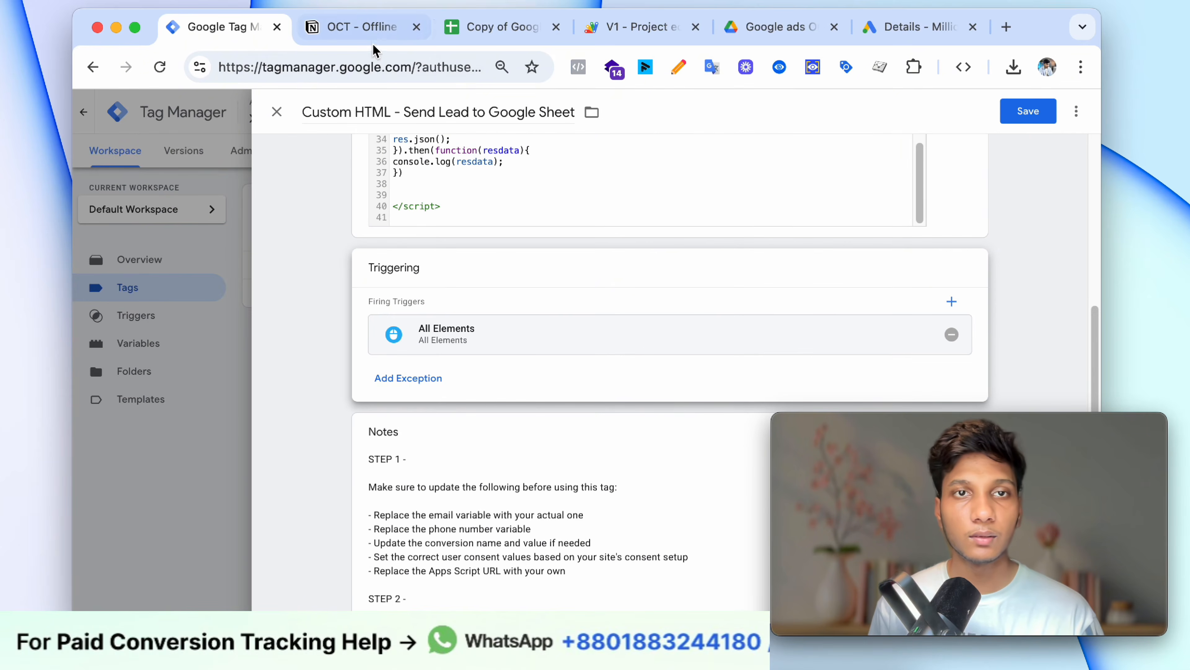
Step: Return to Google Tag Manager and save the Custom HTML - Send Lead to Google Sheet tag
{"action": "left_click", "coordinate": [371, 28]}
{"action": "left_click", "coordinate": [482, 42]}
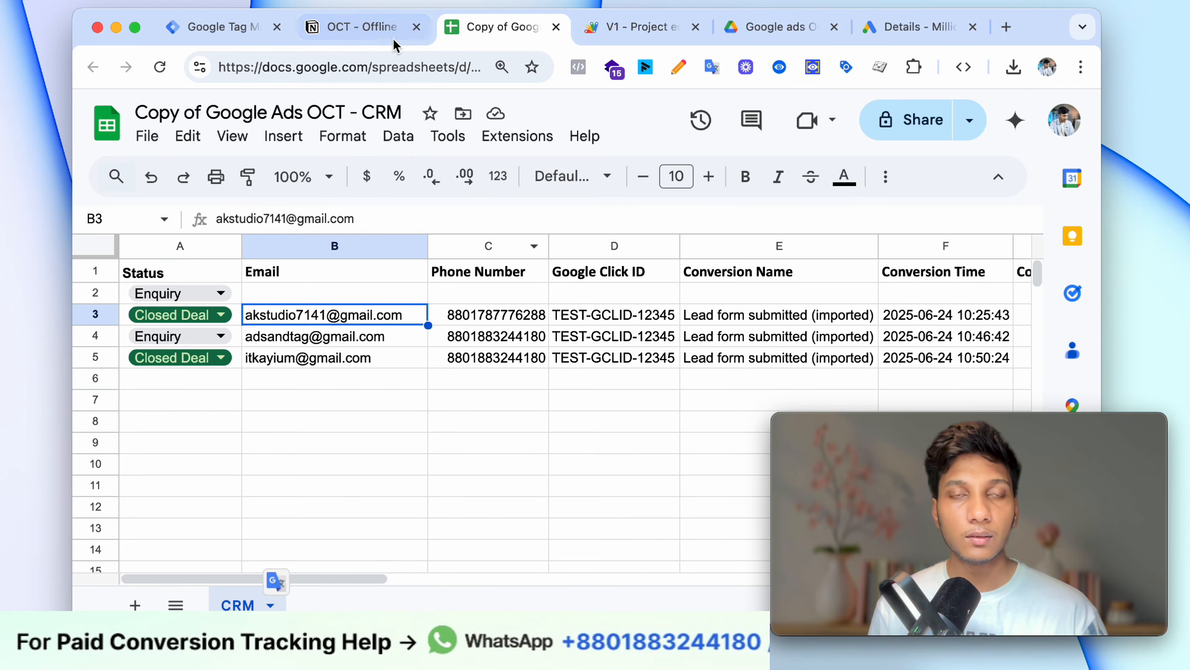
{"action": "left_click", "coordinate": [363, 27]}
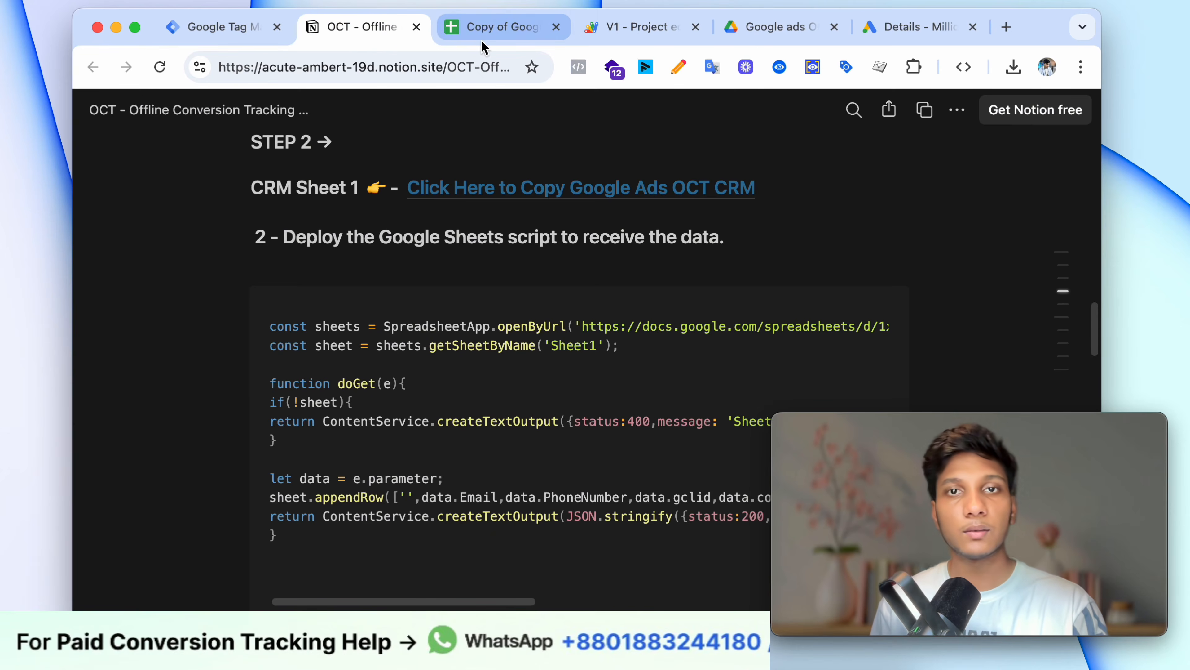
{"action": "left_click", "coordinate": [245, 43]}
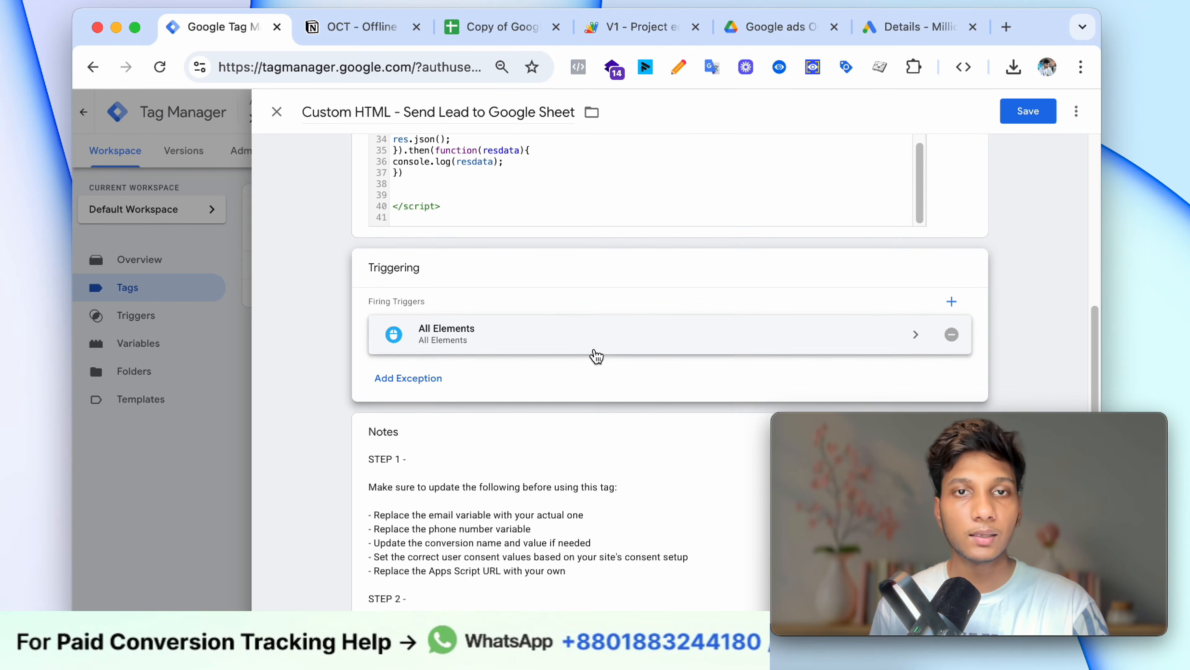
{"action": "left_click", "coordinate": [1032, 111]}
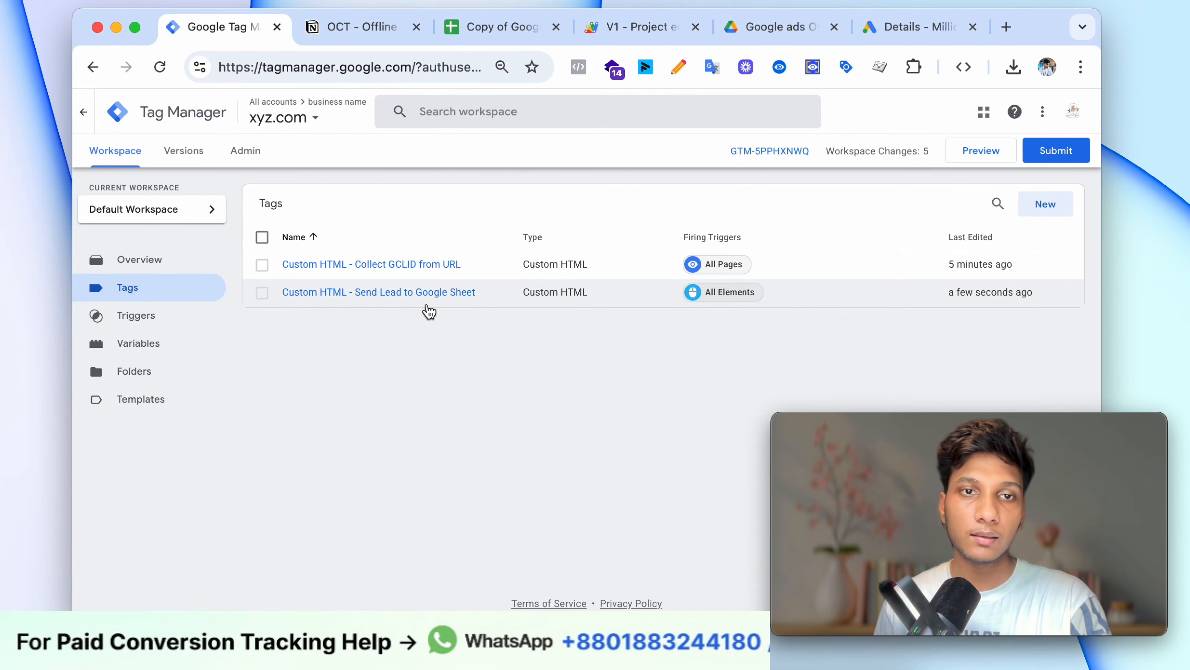
Step: Look over the lead rows and data columns in the Copy of Google Ads OCT - CRM sheet
{"action": "left_click", "coordinate": [469, 29]}
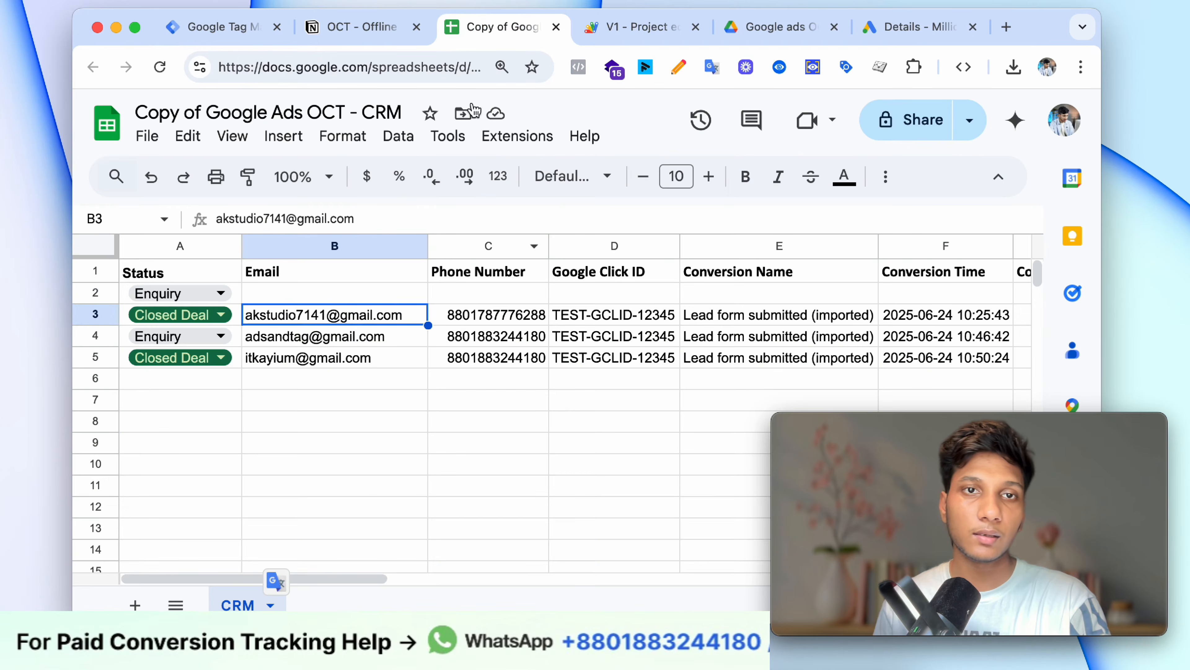
{"action": "left_click", "coordinate": [304, 403]}
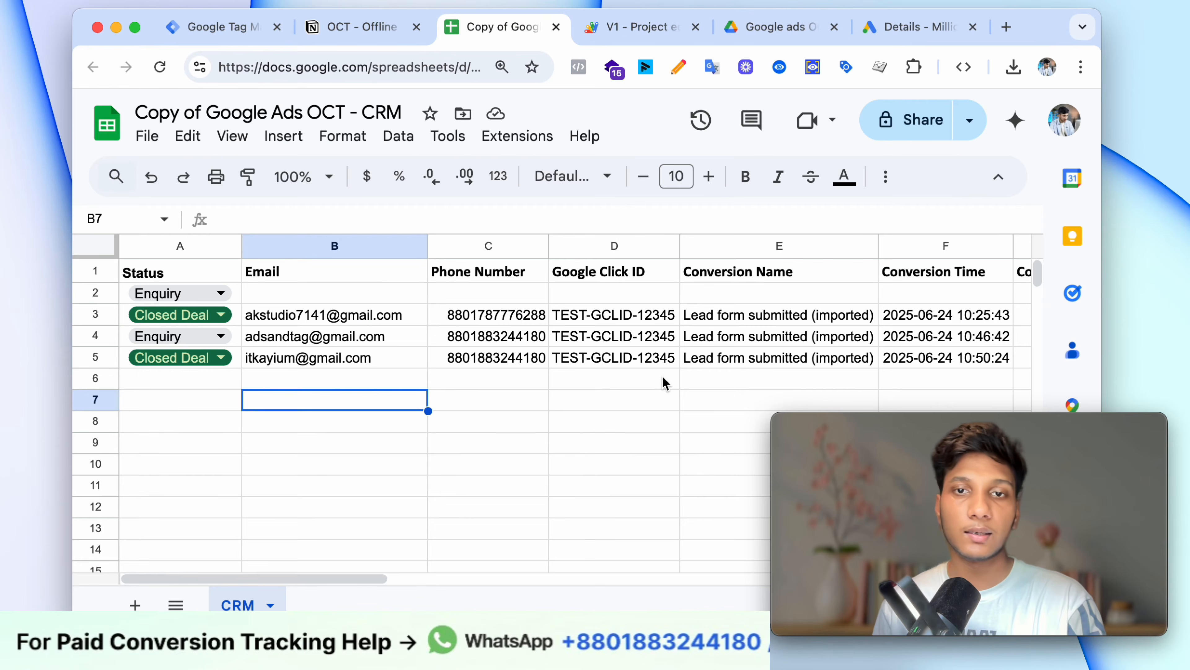
{"action": "scroll", "coordinate": [664, 385], "scroll_direction": "right", "scroll_amount": 3}
{"action": "scroll", "coordinate": [633, 380], "scroll_direction": "left", "scroll_amount": 1}
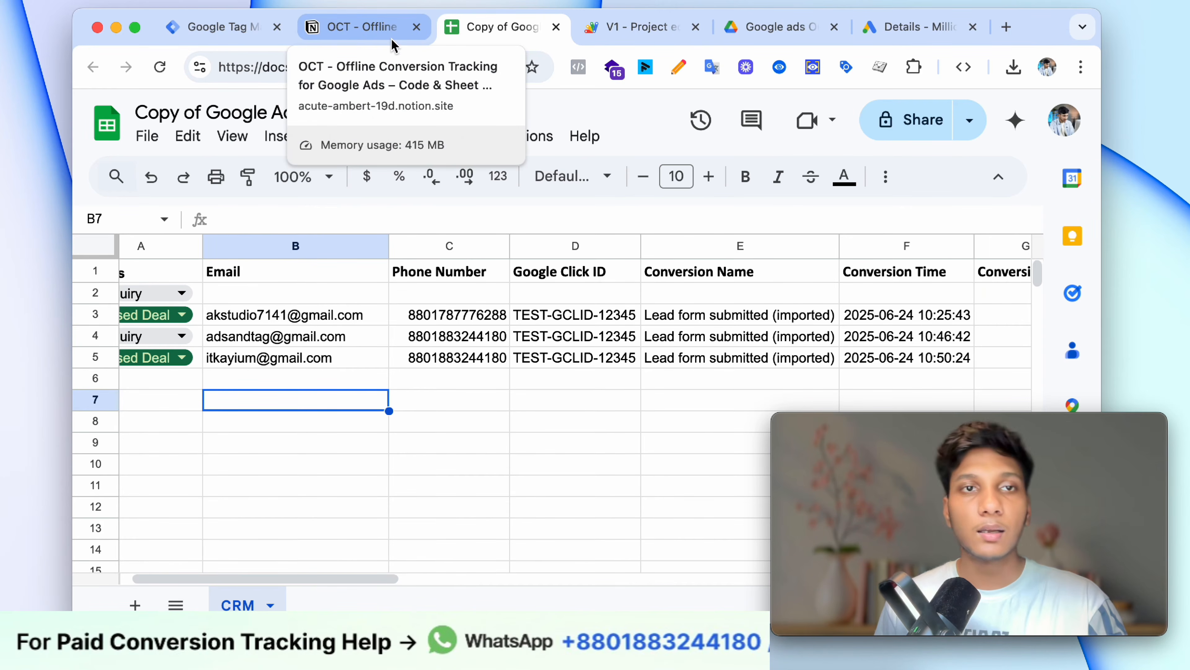
Step: Return to Google Tag Manager, copy the head installation snippet for container GTM-5PPHXNWQ, and close the install dialog
{"action": "left_click", "coordinate": [359, 37]}
{"action": "left_click", "coordinate": [215, 29]}
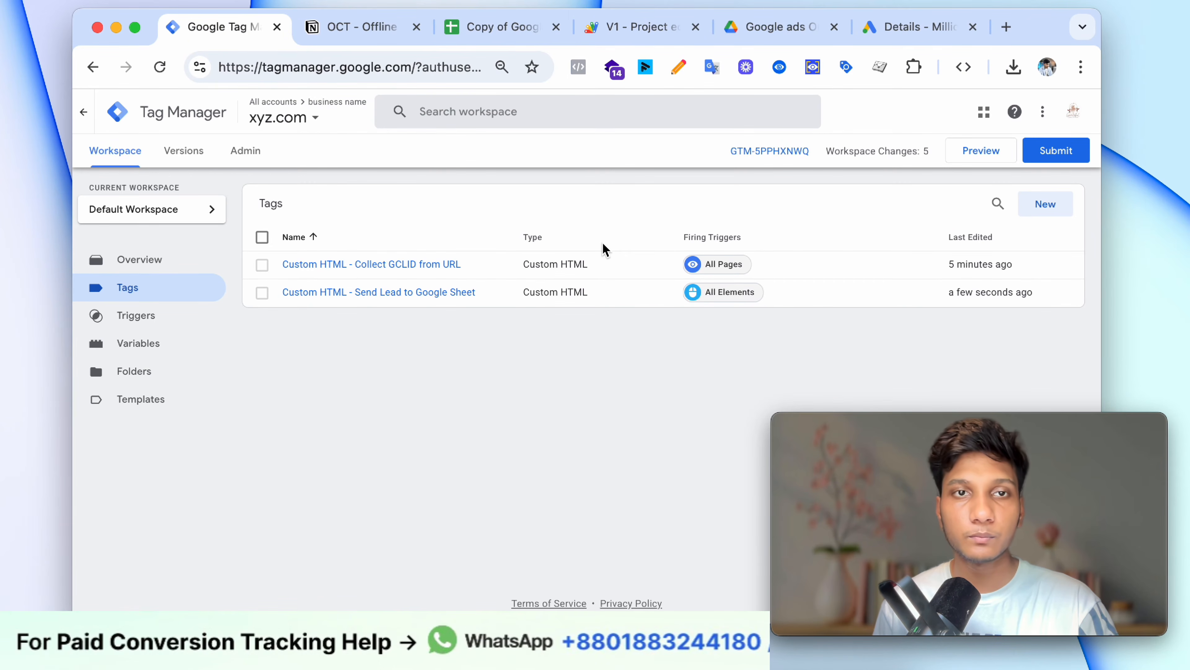
{"action": "left_click", "coordinate": [754, 160]}
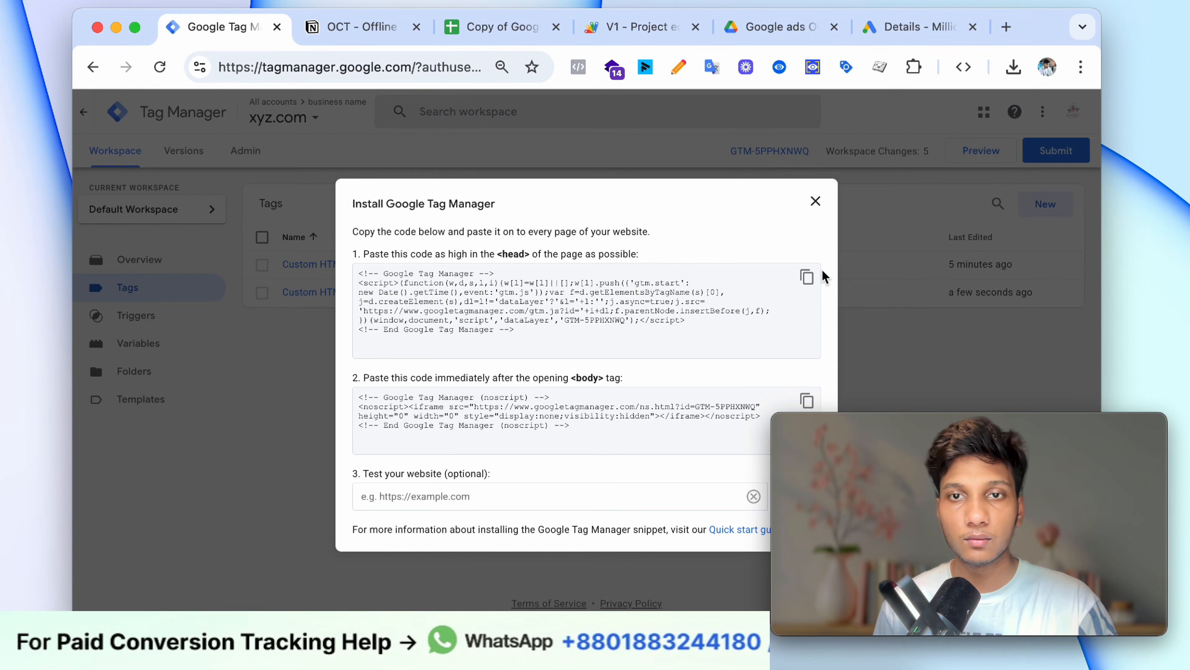
{"action": "double_click", "coordinate": [809, 279]}
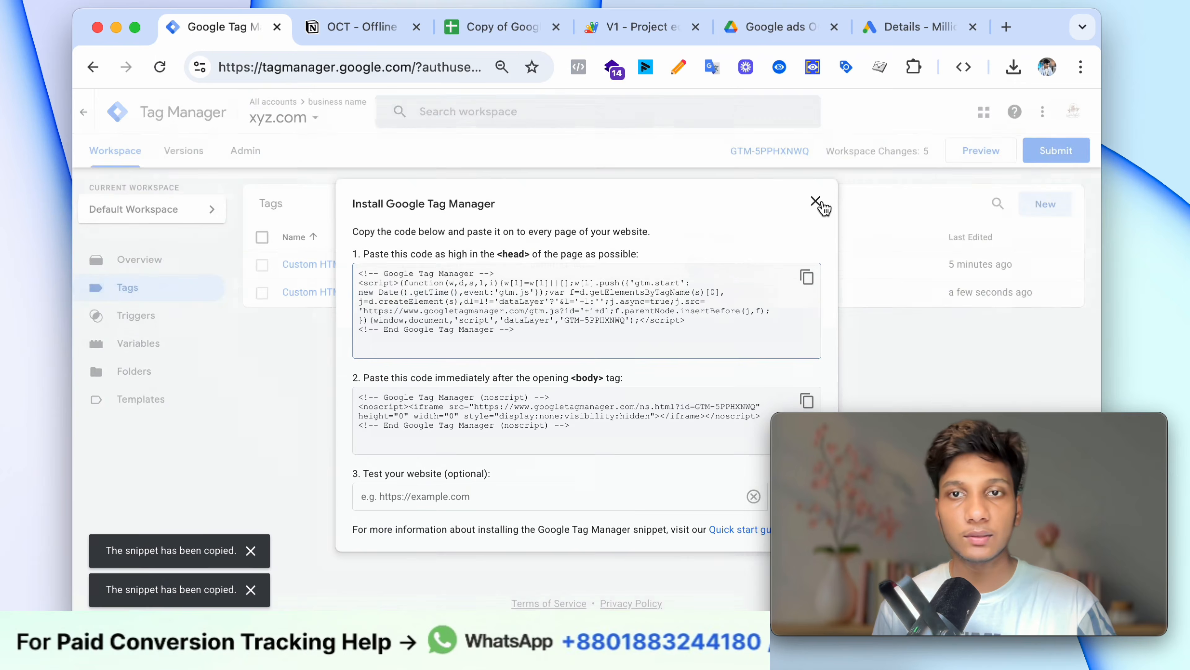
{"action": "left_click", "coordinate": [817, 202]}
Step: Open the test website dev-gtmtracking.pantheonsite.io in a new browser tab
{"action": "left_click", "coordinate": [1008, 28]}
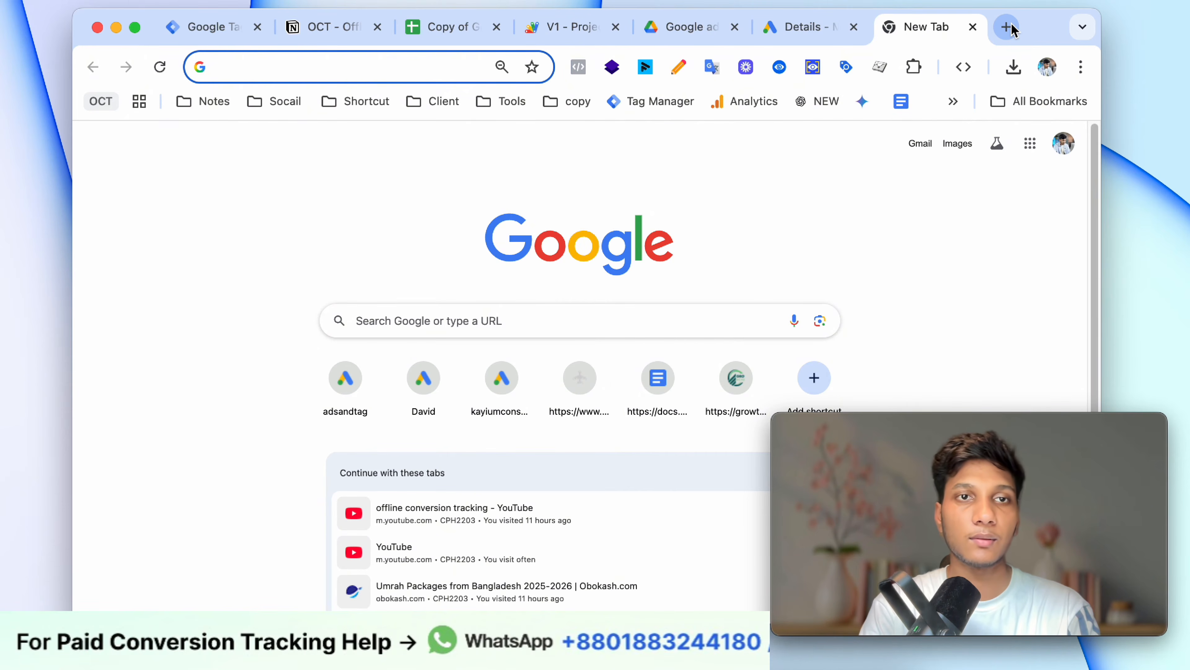
{"action": "type", "text": "gtm"}
{"action": "key", "text": "Return"}
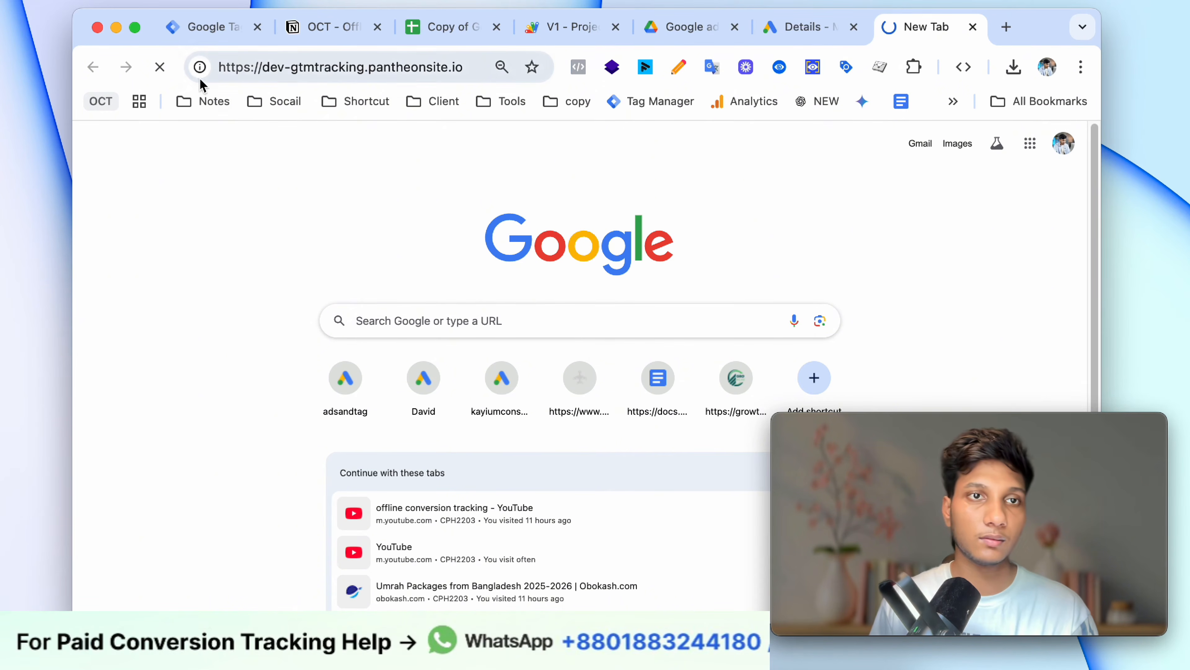
{"action": "left_click", "coordinate": [160, 68]}
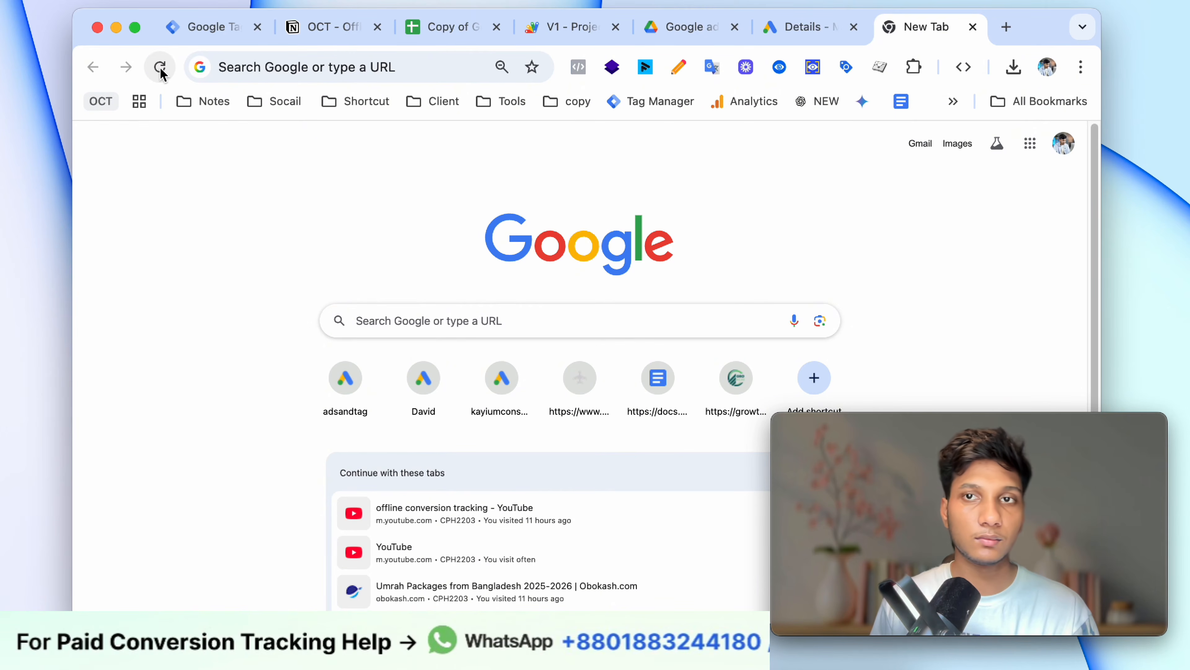
{"action": "left_click", "coordinate": [399, 77]}
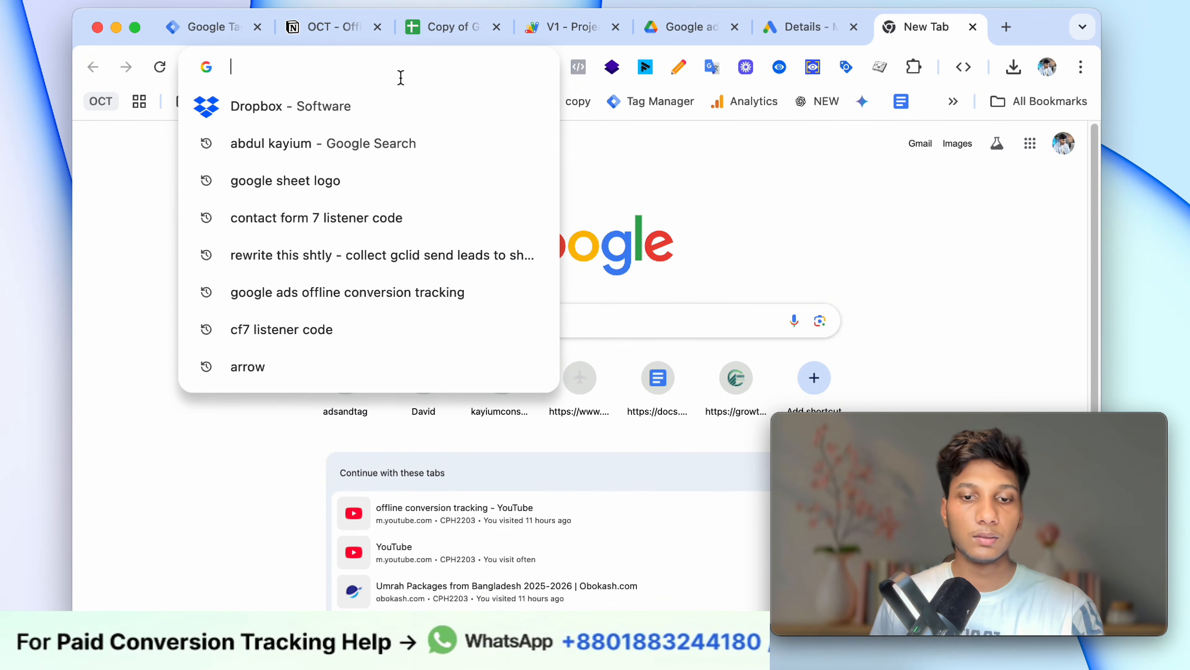
{"action": "type", "text": "gt"}
{"action": "left_click", "coordinate": [415, 146]}
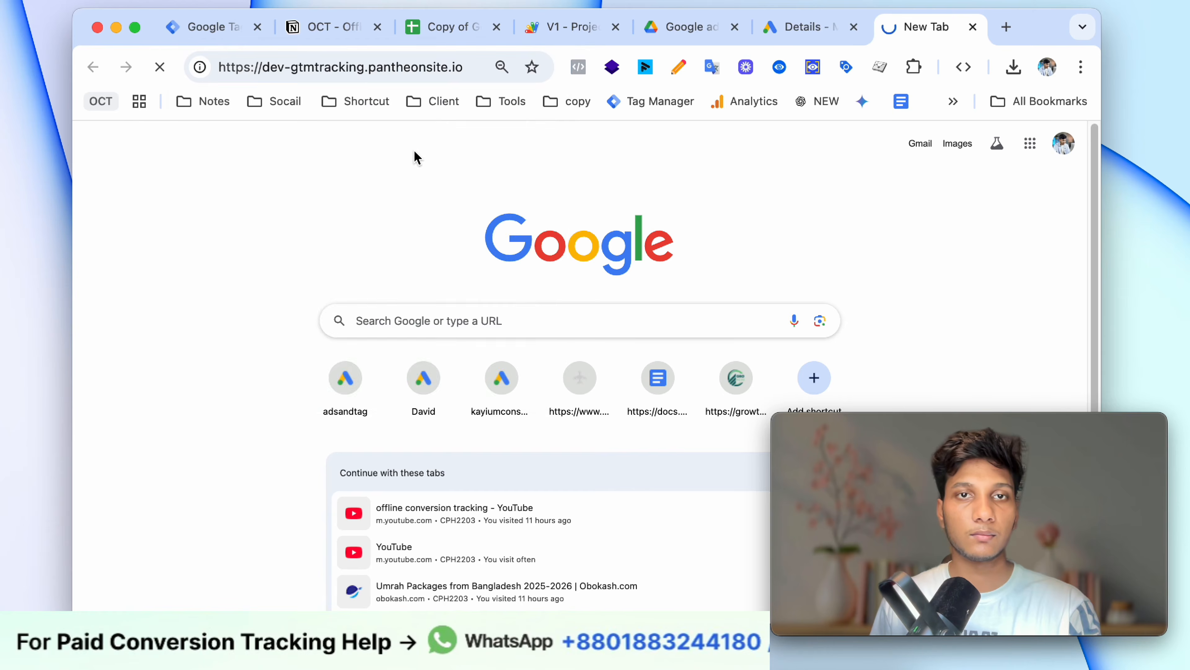
{"action": "left_click", "coordinate": [475, 71]}
{"action": "double_click", "coordinate": [473, 72]}
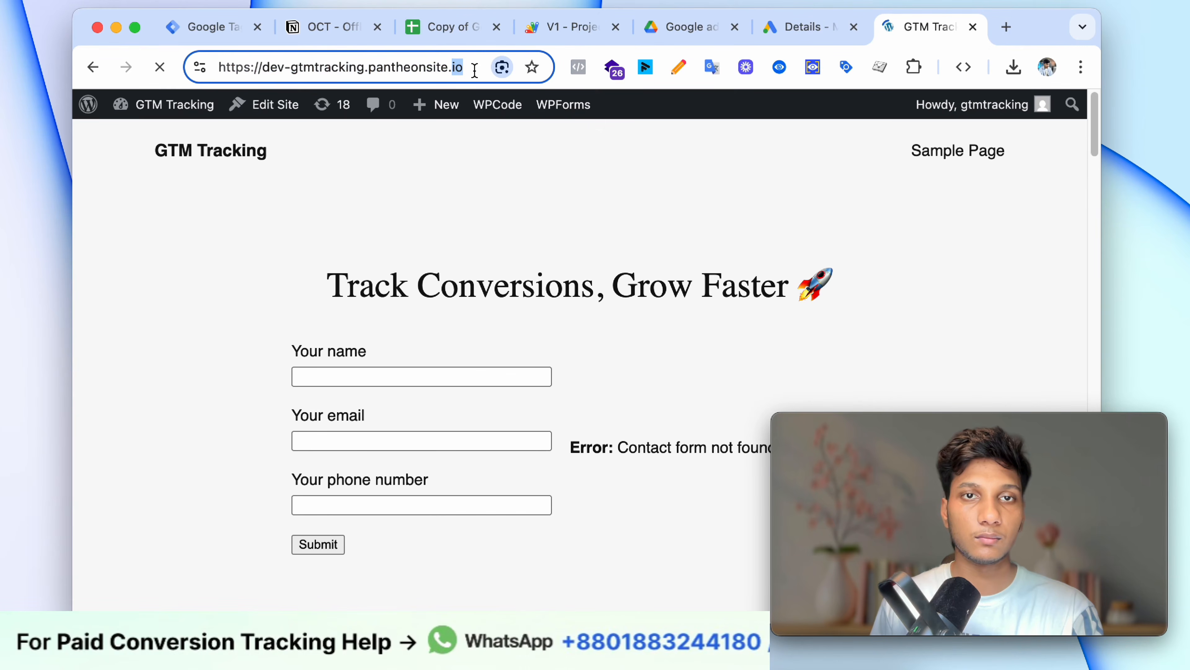
{"action": "left_click", "coordinate": [473, 71]}
Step: Open the GTM Tracking site's WordPress dashboard in a separate browser tab and switch to it
{"action": "mouse_move", "coordinate": [147, 114]}
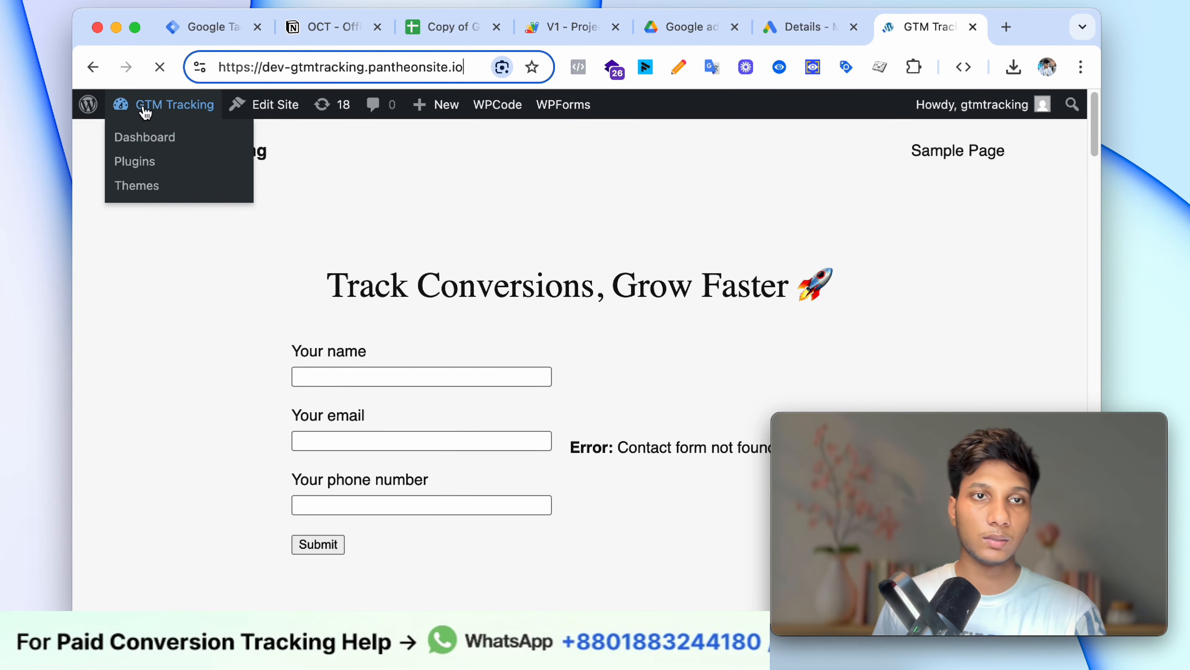
{"action": "left_click", "coordinate": [155, 135], "text": "super"}
{"action": "left_click", "coordinate": [902, 31]}
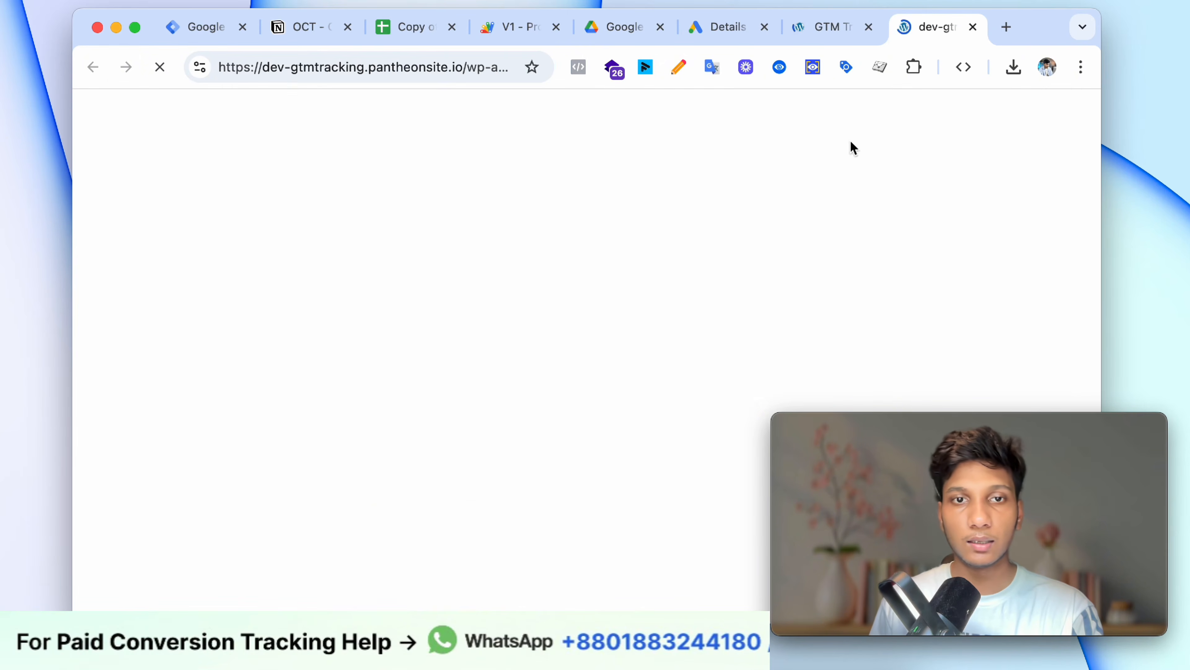
Step: Back in Google Tag Manager, copy the container's head snippet from the installation dialog and close it
{"action": "left_click", "coordinate": [206, 29]}
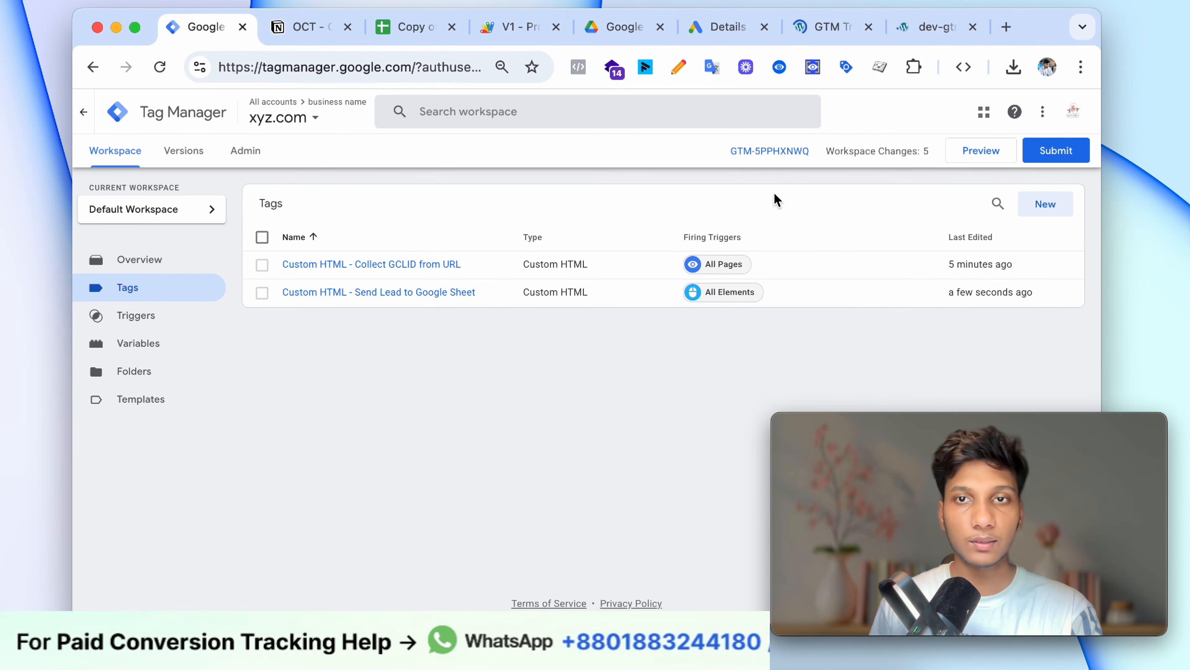
{"action": "left_click", "coordinate": [767, 151]}
{"action": "left_click", "coordinate": [793, 277]}
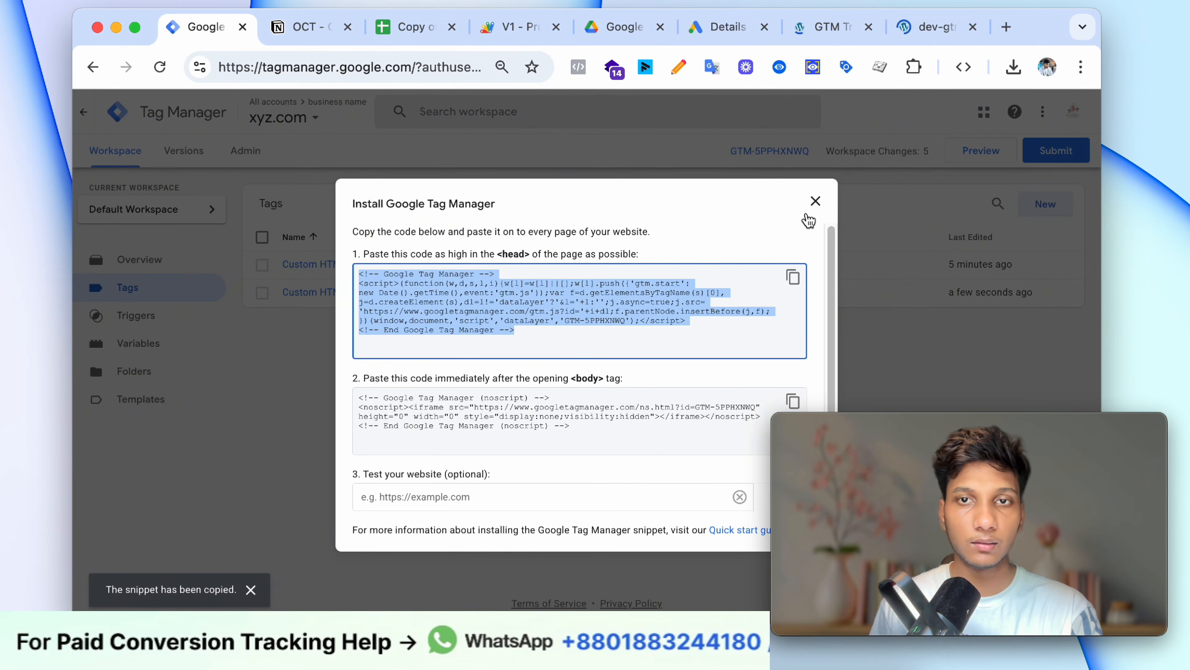
{"action": "left_click", "coordinate": [815, 200]}
{"action": "left_click", "coordinate": [769, 151]}
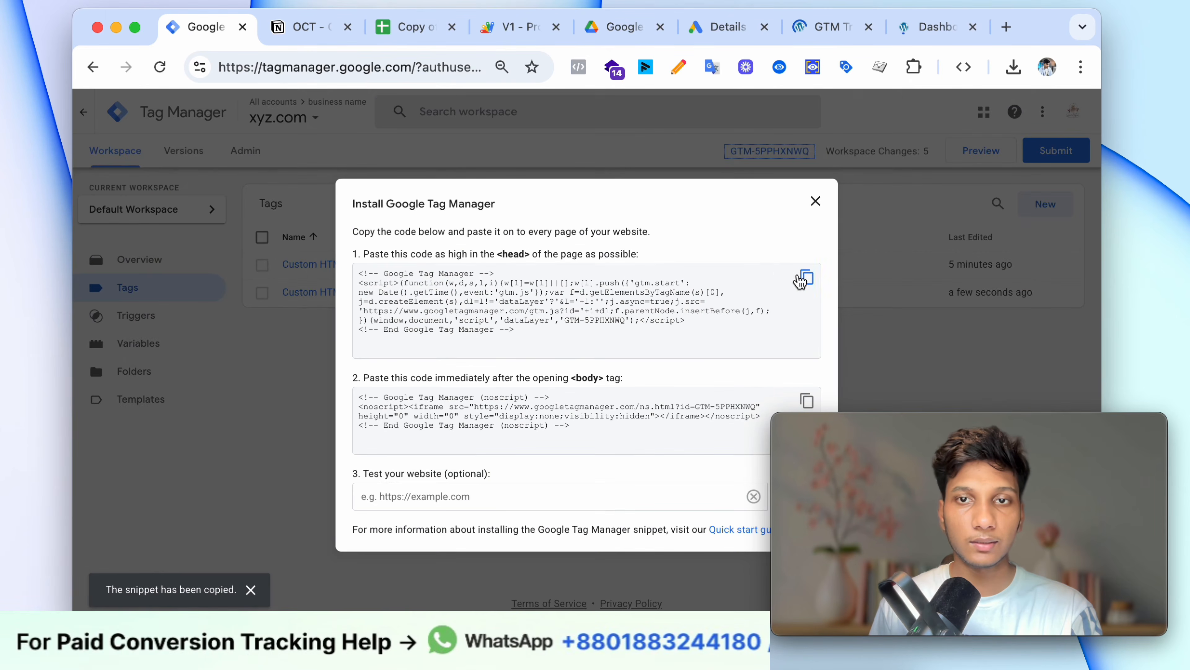
{"action": "left_click", "coordinate": [800, 280]}
{"action": "left_click", "coordinate": [816, 200]}
Step: Return to the WordPress dashboard and open the Code Snippets section
{"action": "left_click", "coordinate": [913, 26]}
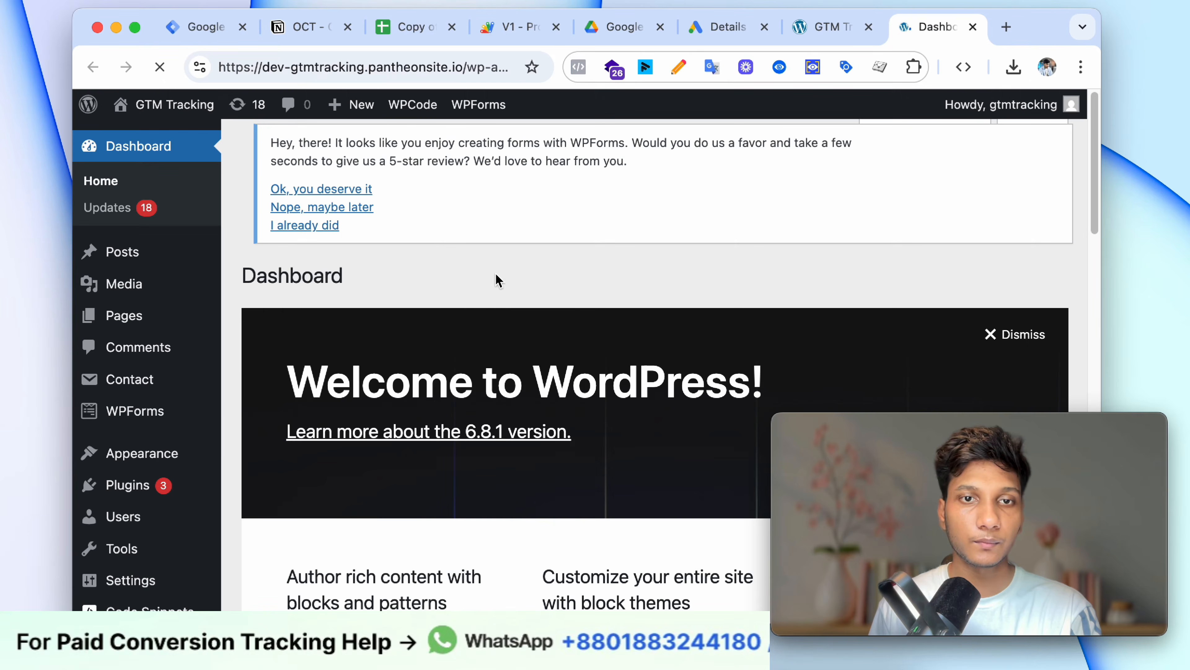
{"action": "scroll", "coordinate": [188, 469], "scroll_direction": "down", "scroll_amount": 4}
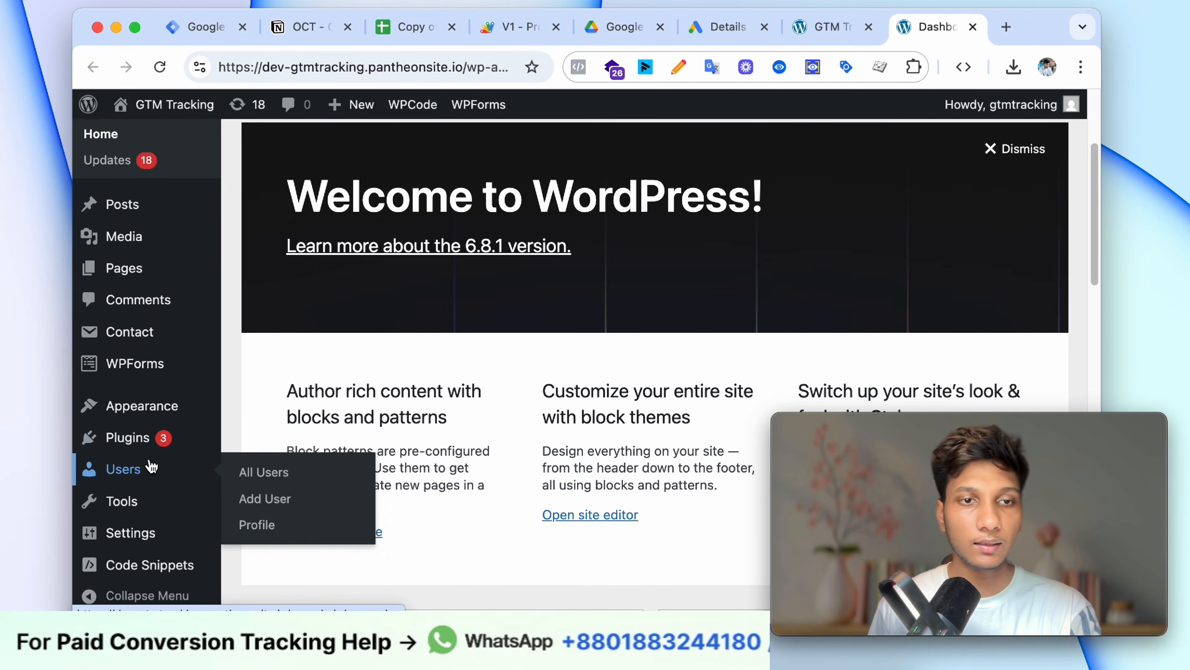
{"action": "scroll", "coordinate": [155, 469], "scroll_direction": "down", "scroll_amount": 8}
{"action": "left_click", "coordinate": [123, 562]}
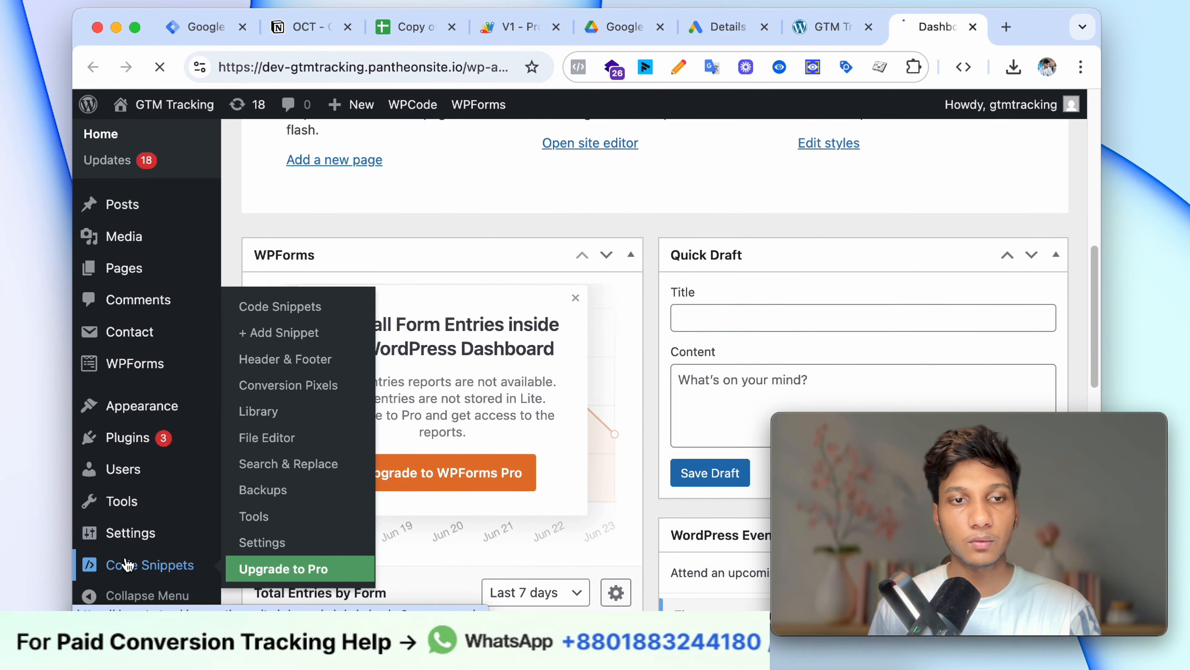
Step: Open the global Header & Footer page of WPCode in the WordPress dashboard
{"action": "left_click", "coordinate": [340, 436]}
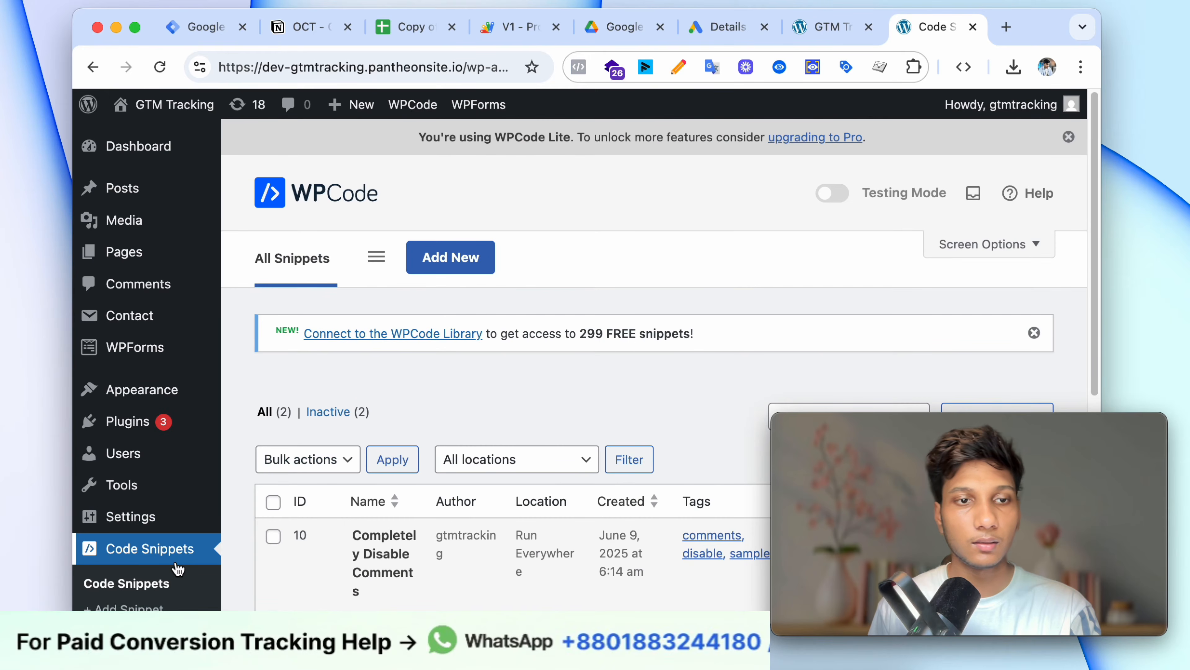
{"action": "scroll", "coordinate": [180, 567], "scroll_direction": "down", "scroll_amount": 2}
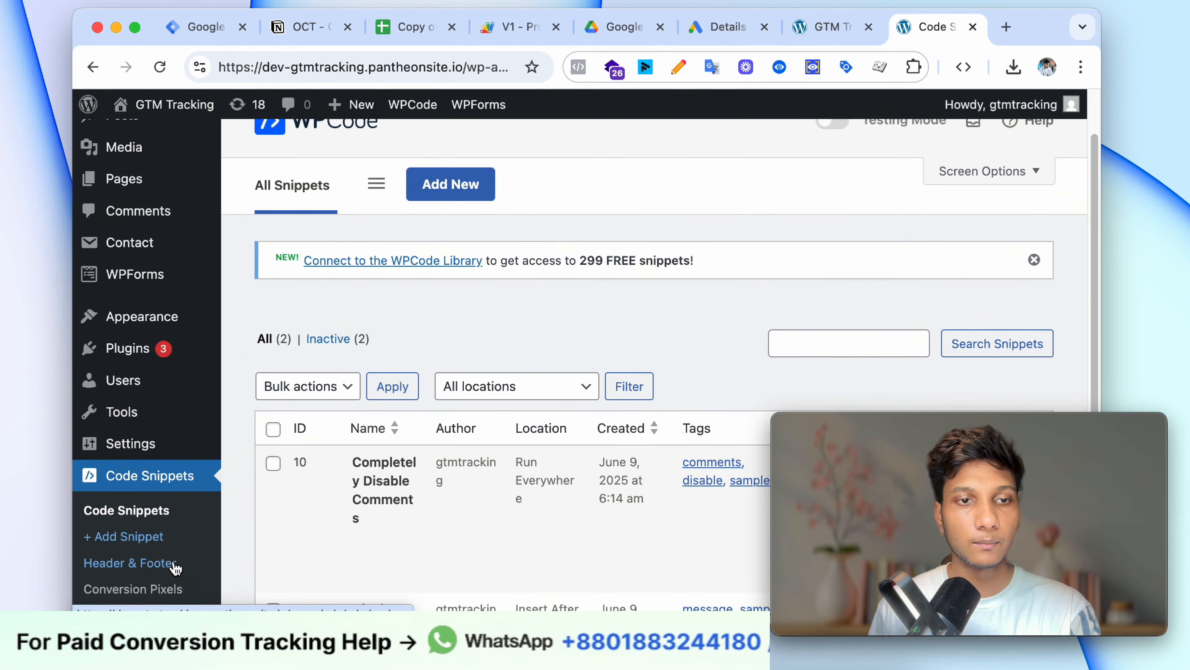
{"action": "left_click", "coordinate": [151, 566]}
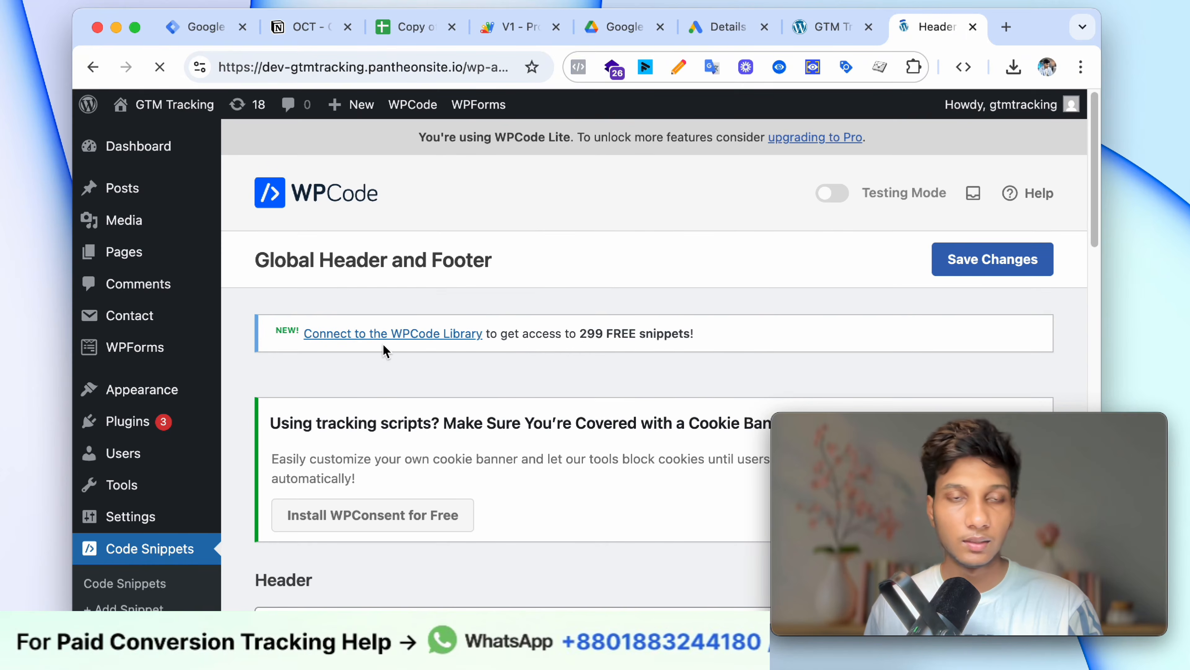
Step: Replace the existing script in the Header code box with the copied Google Tag Manager head snippet
{"action": "scroll", "coordinate": [512, 375], "scroll_direction": "down", "scroll_amount": 10}
{"action": "scroll", "coordinate": [520, 368], "scroll_direction": "up", "scroll_amount": 5}
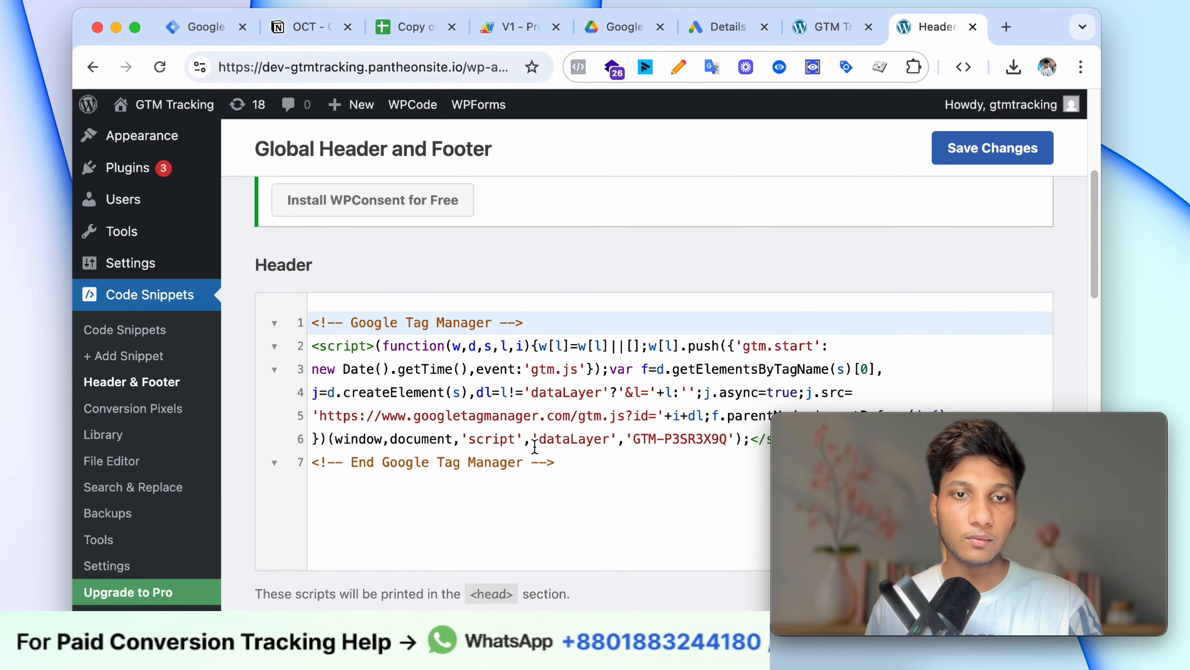
{"action": "scroll", "coordinate": [534, 447], "scroll_direction": "down", "scroll_amount": 5}
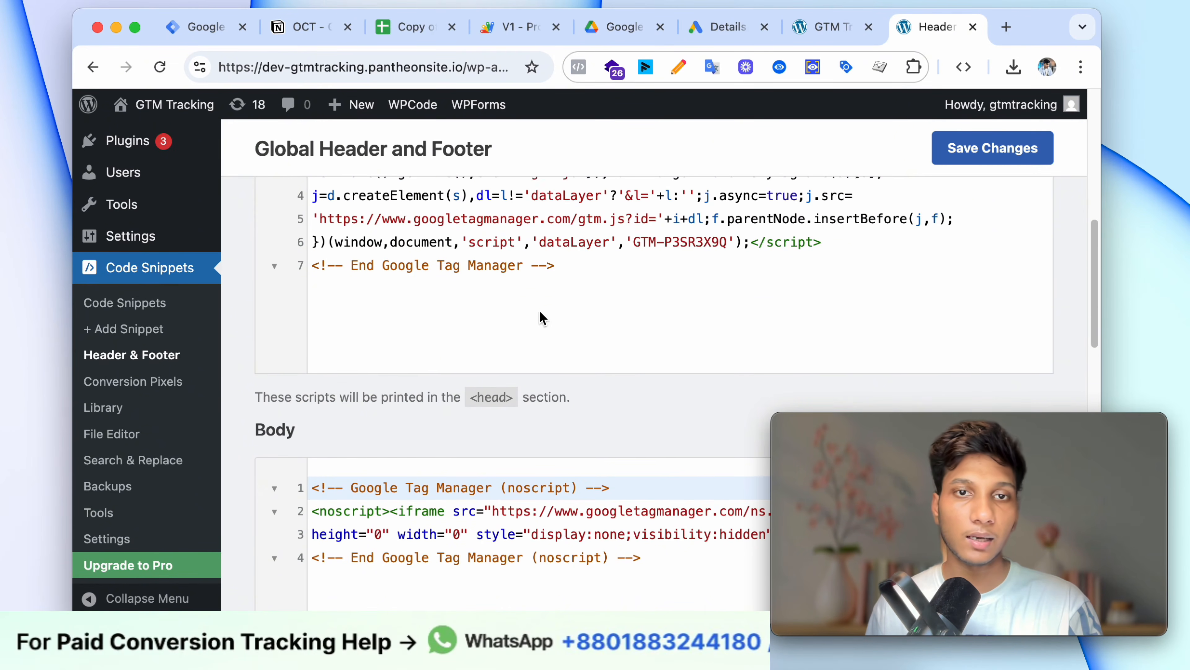
{"action": "scroll", "coordinate": [543, 318], "scroll_direction": "up", "scroll_amount": 4}
{"action": "left_click", "coordinate": [551, 359]}
{"action": "key", "text": "super+v"}
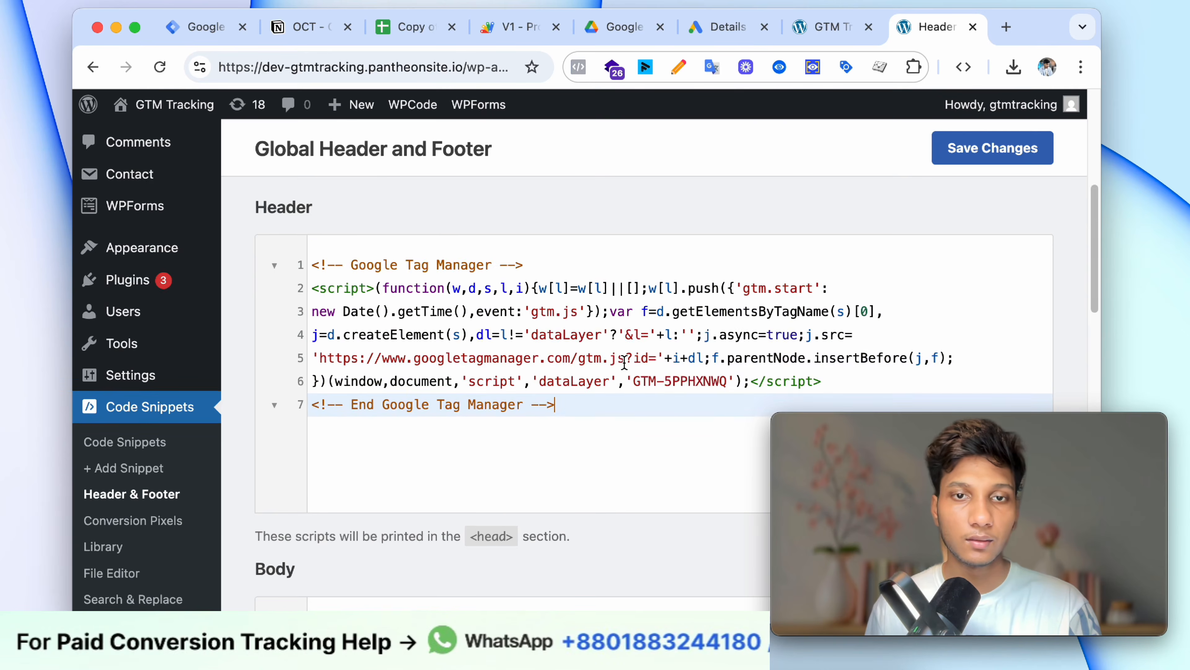
Step: Switch to Google Tag Manager and copy the container's body (noscript) snippet from the installation dialog
{"action": "scroll", "coordinate": [636, 365], "scroll_direction": "down", "scroll_amount": 4}
{"action": "left_click", "coordinate": [206, 27]}
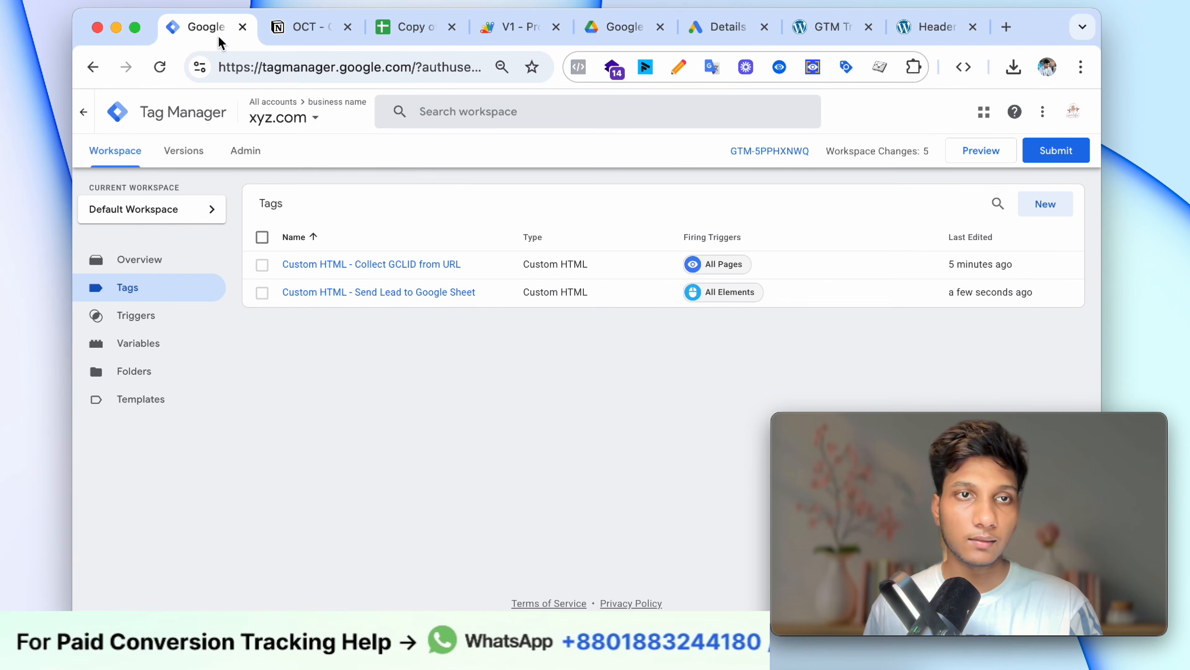
{"action": "left_click", "coordinate": [800, 152]}
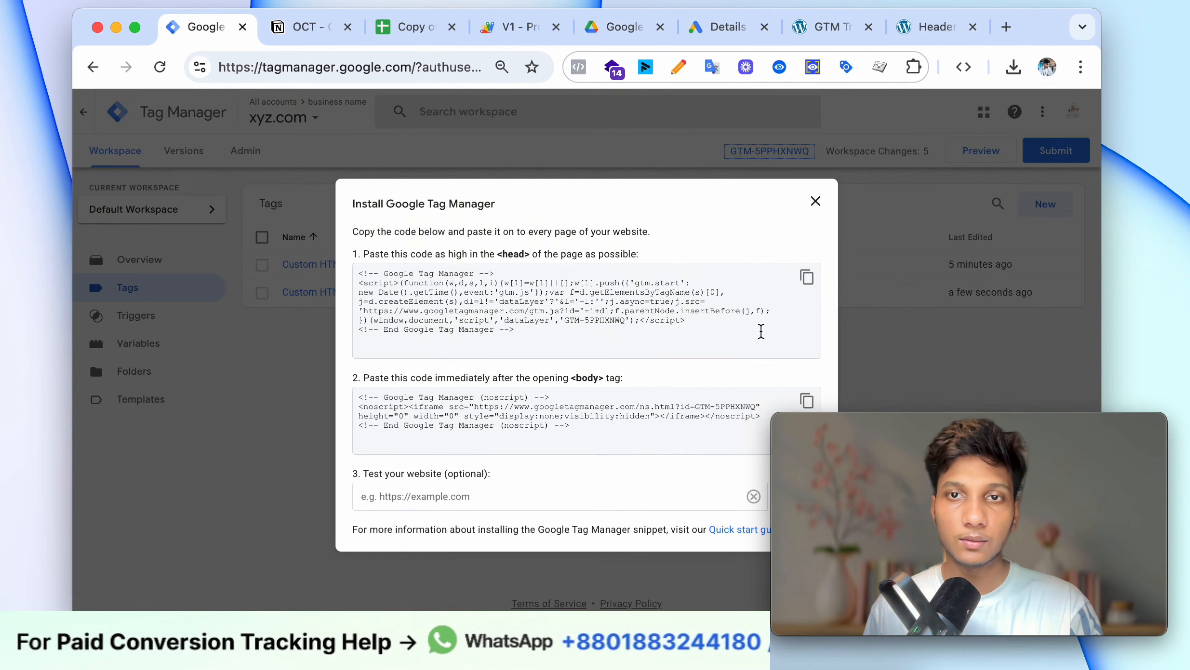
{"action": "left_click", "coordinate": [807, 400]}
Step: Back in WordPress, replace the existing Body code with the copied Google Tag Manager noscript snippet
{"action": "left_click", "coordinate": [937, 27]}
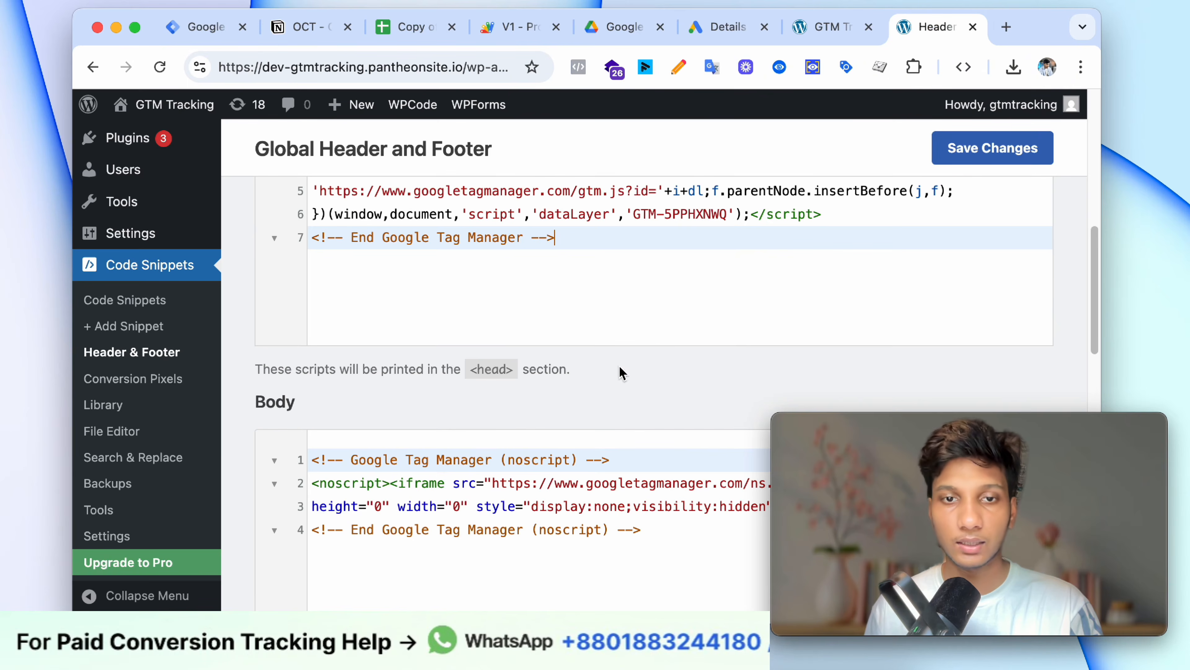
{"action": "left_click_drag", "start_coordinate": [653, 534], "coordinate": [337, 443]}
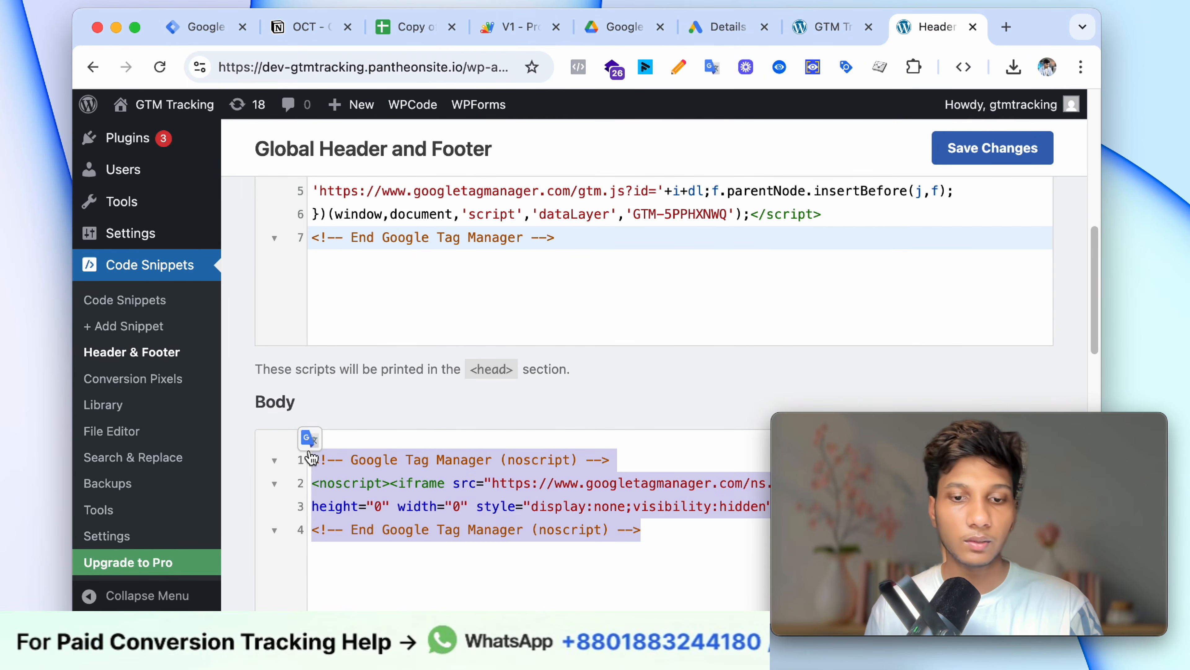
{"action": "key", "text": "super+v"}
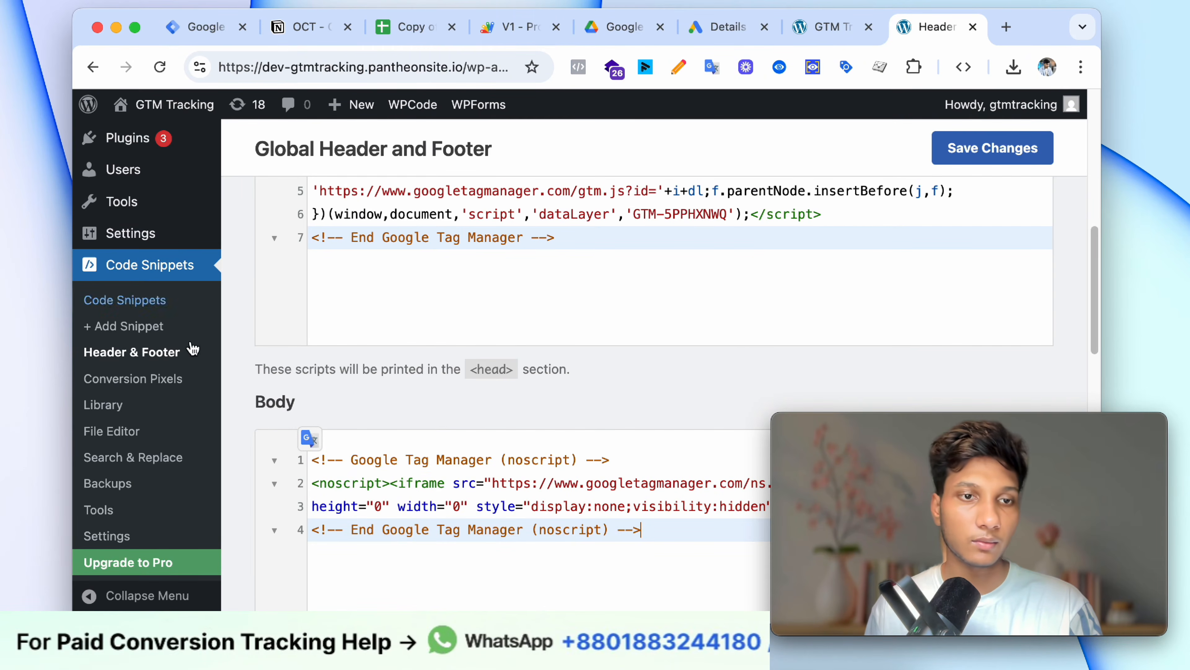
Step: Return to Google Tag Manager, review the head and body placement instructions, and close the installation dialog
{"action": "scroll", "coordinate": [166, 265], "scroll_direction": "up", "scroll_amount": 3}
{"action": "left_click", "coordinate": [209, 27]}
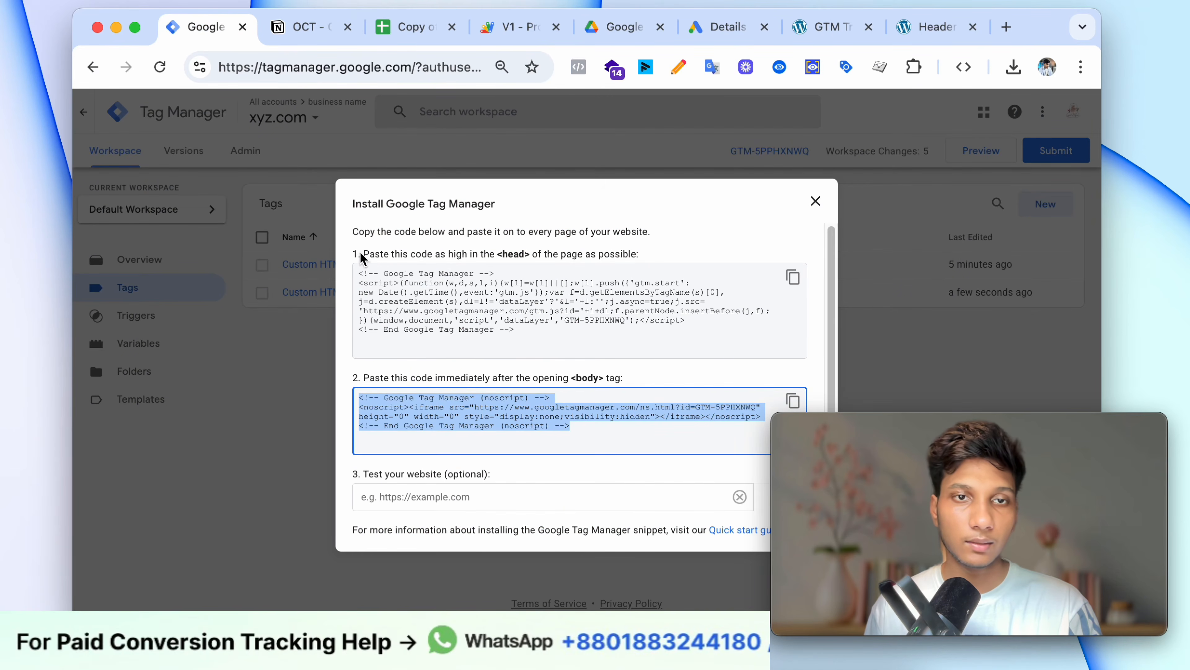
{"action": "left_click", "coordinate": [567, 264]}
{"action": "left_click_drag", "start_coordinate": [360, 381], "coordinate": [667, 379]}
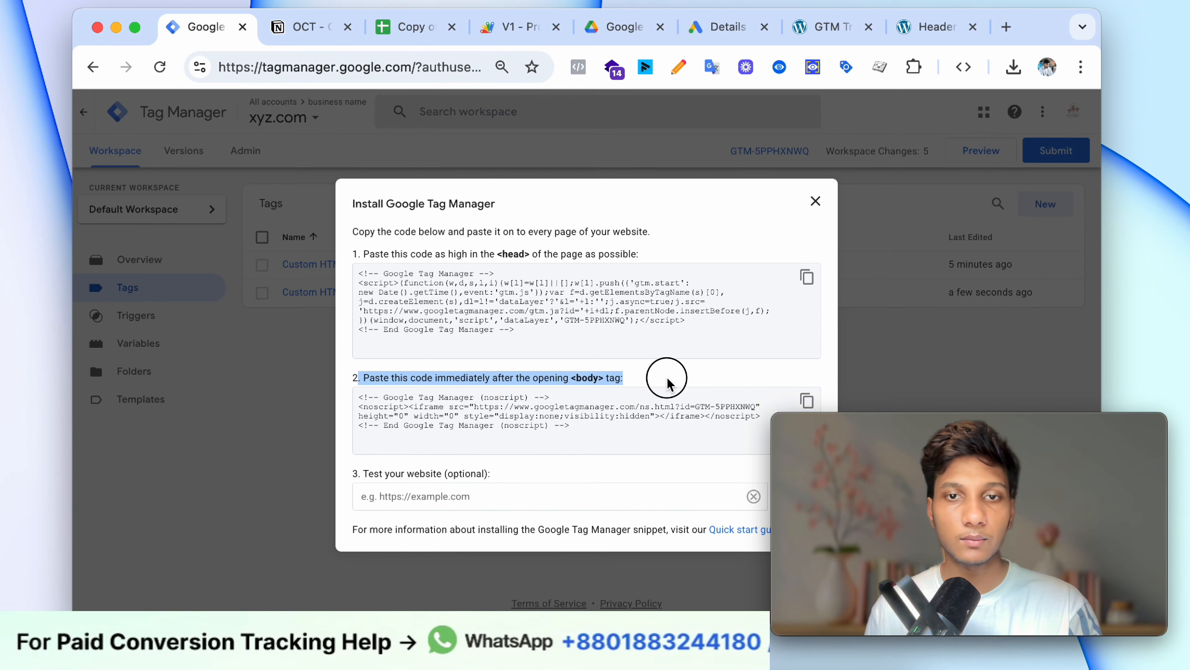
{"action": "left_click", "coordinate": [660, 381]}
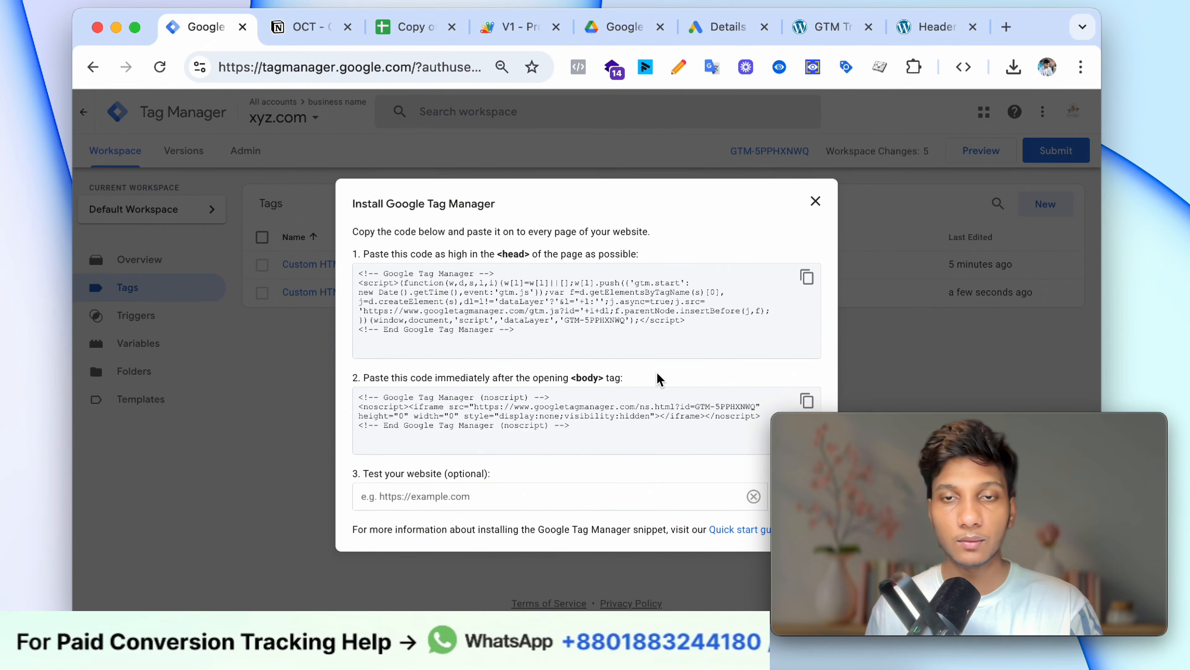
{"action": "left_click", "coordinate": [812, 201]}
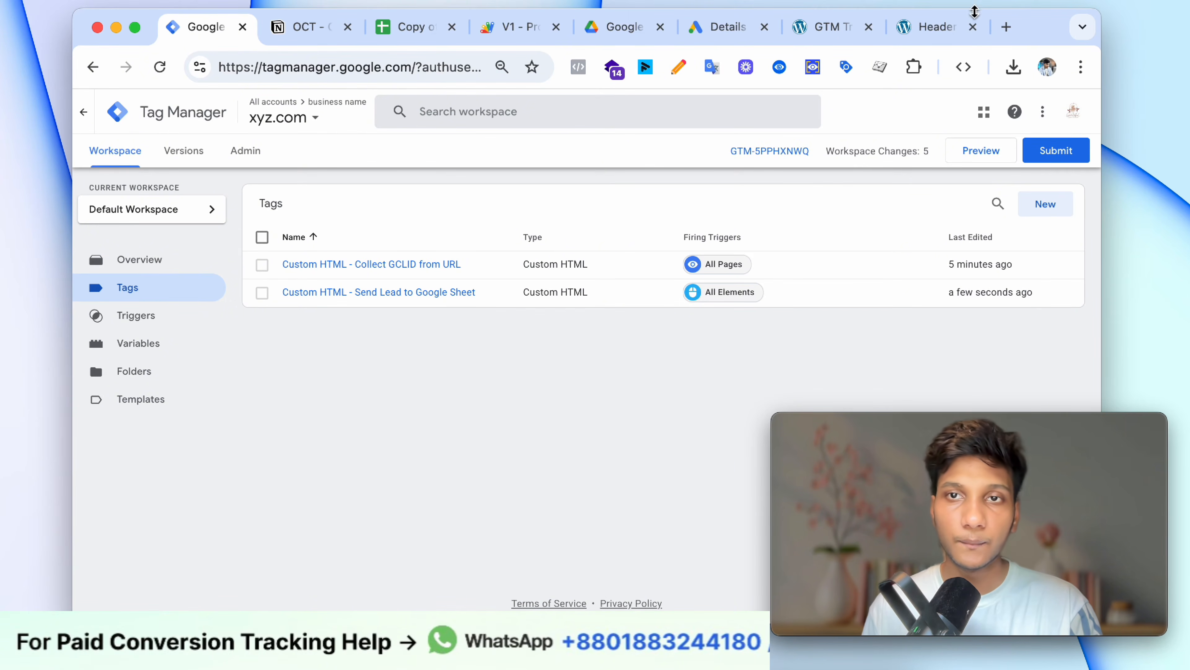
Step: Save the changes to the global header and footer in WordPress and look over the saved page
{"action": "left_click", "coordinate": [942, 26]}
{"action": "left_click", "coordinate": [972, 151]}
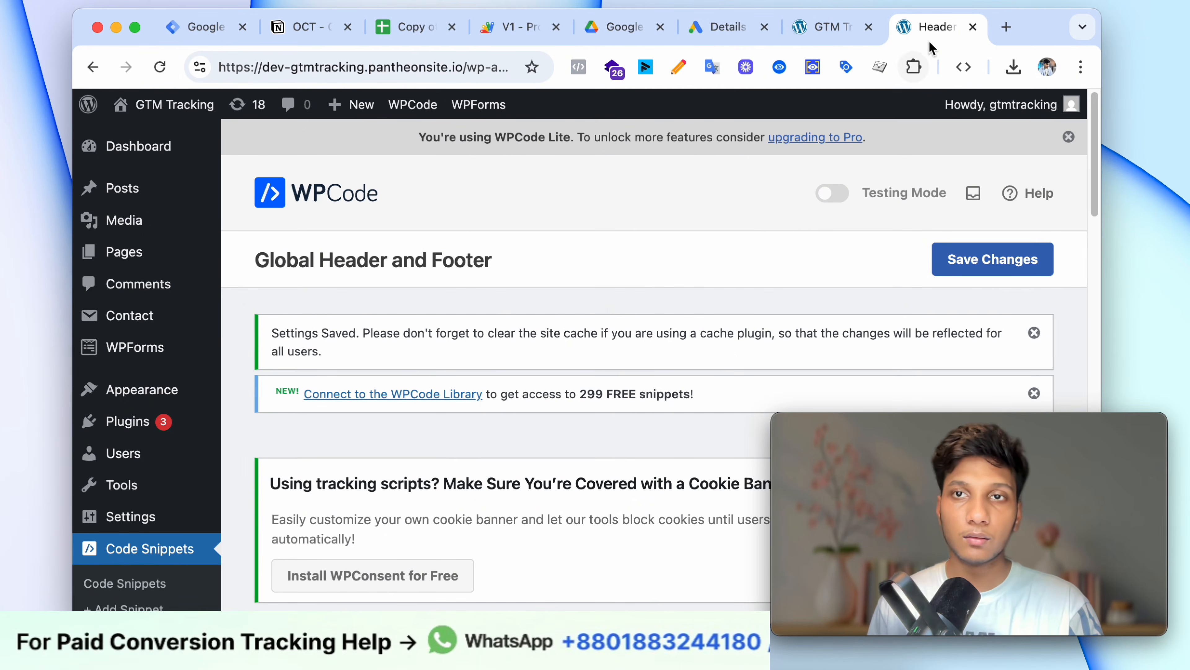
{"action": "scroll", "coordinate": [662, 378], "scroll_direction": "down", "scroll_amount": 10}
{"action": "scroll", "coordinate": [891, 153], "scroll_direction": "up", "scroll_amount": 10}
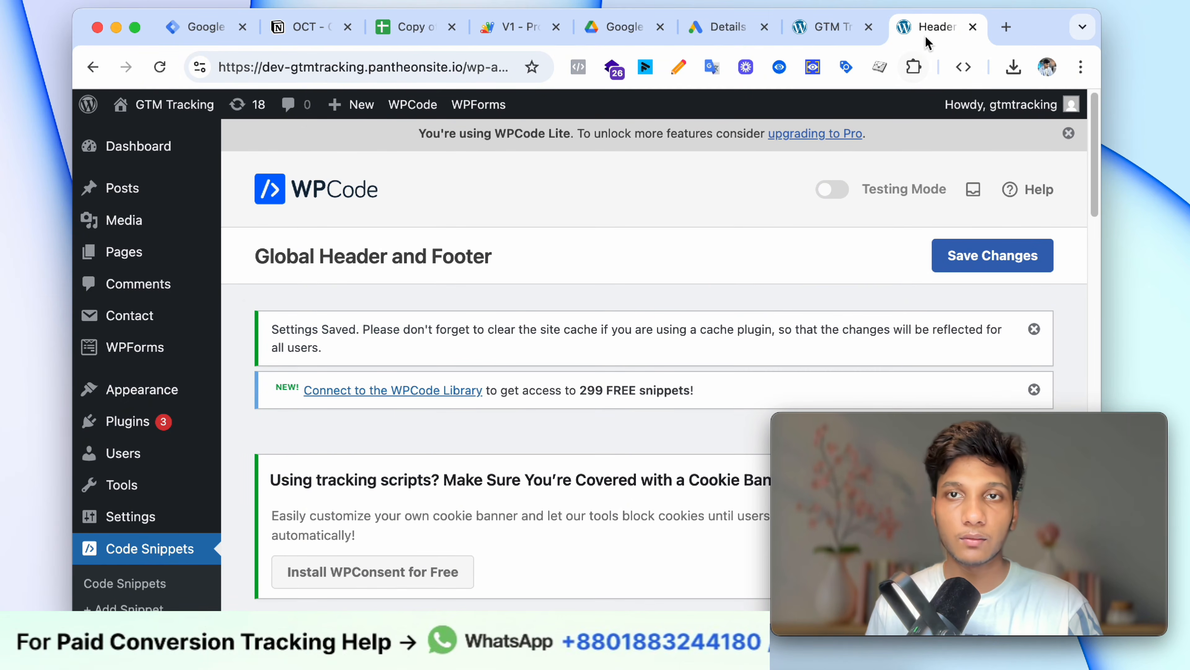
Step: Close the WordPress dashboard tab, copy the test website's address, and close the site's tab
{"action": "key", "text": "super+w"}
{"action": "triple_click", "coordinate": [411, 64]}
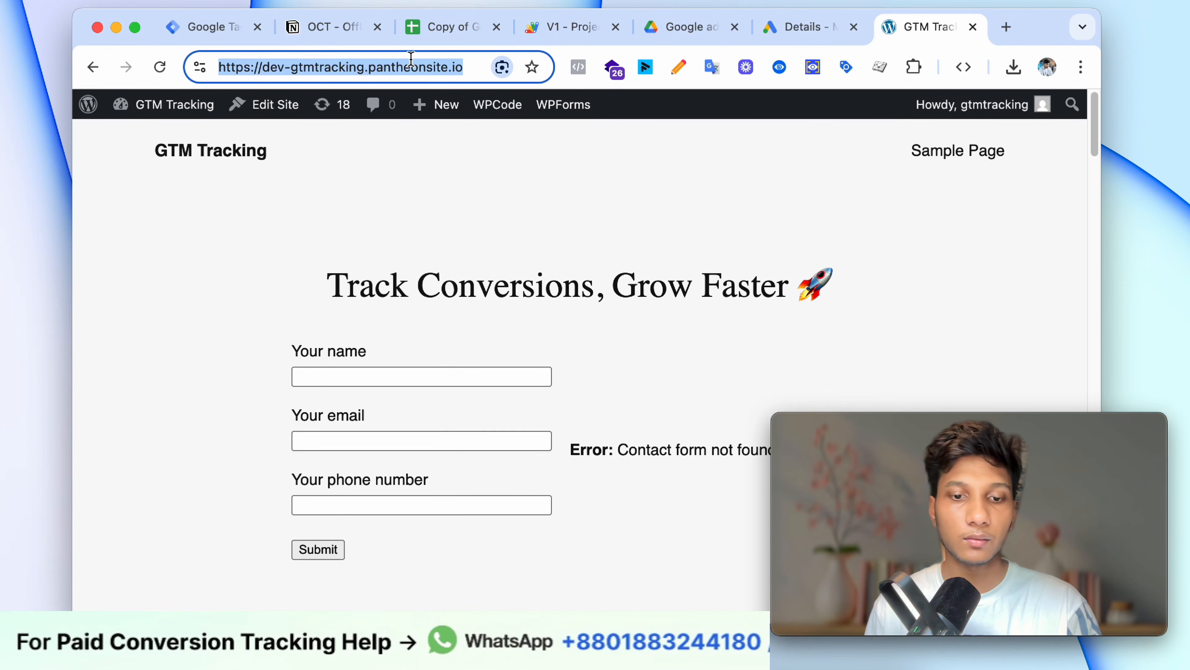
{"action": "key", "text": "super+w"}
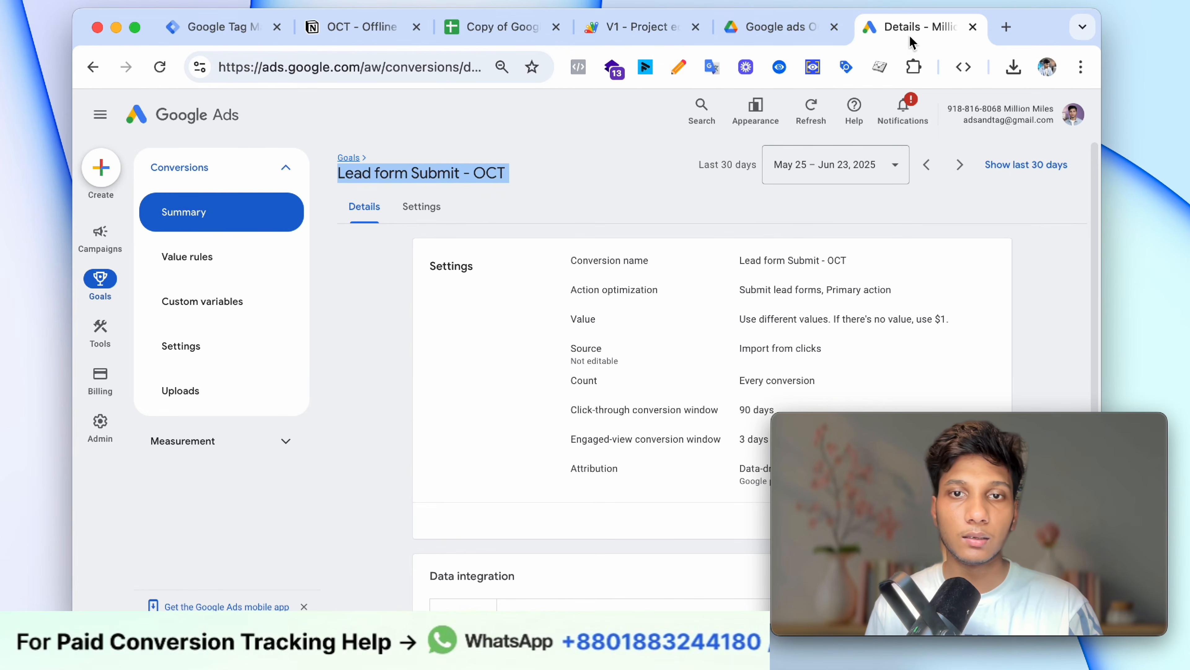
Step: Reorder the browser tabs as Google Ads, OCT notes, CRM sheet and Tag Manager, and close the Apps Script and Drive tabs
{"action": "left_click_drag", "start_coordinate": [947, 36], "coordinate": [304, 30]}
{"action": "left_click_drag", "start_coordinate": [515, 22], "coordinate": [366, 29]}
{"action": "left_click_drag", "start_coordinate": [638, 29], "coordinate": [510, 30]}
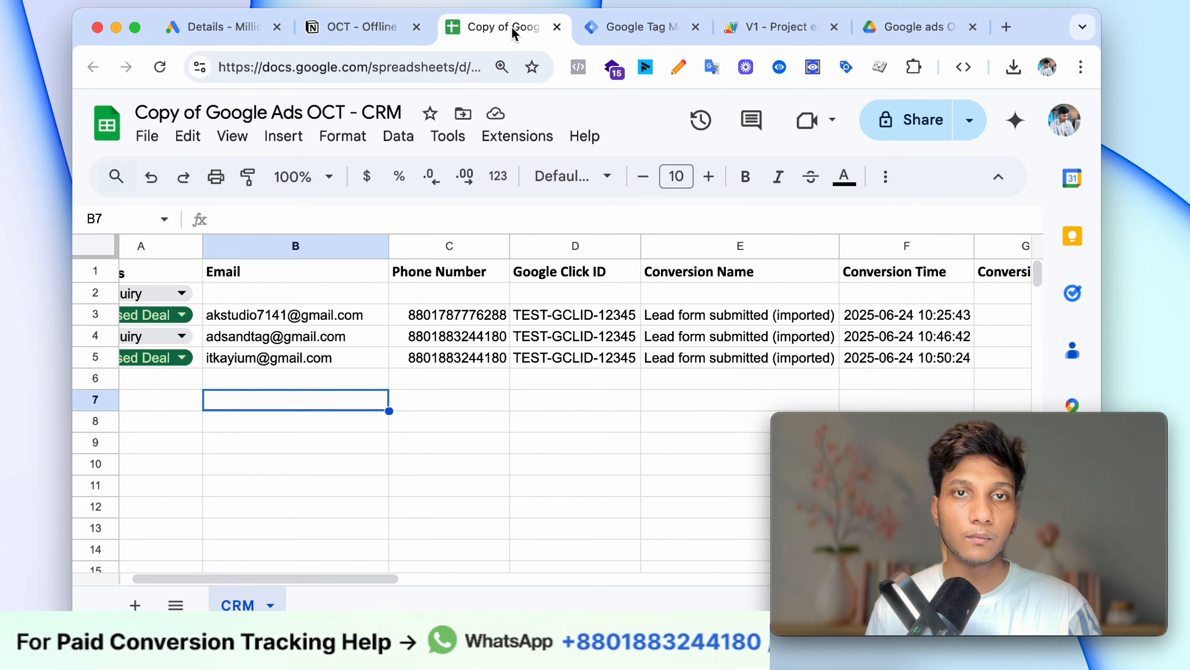
{"action": "left_click", "coordinate": [638, 31]}
{"action": "left_click", "coordinate": [778, 27]}
{"action": "key", "text": "super+w"}
{"action": "key", "text": "super+w"}
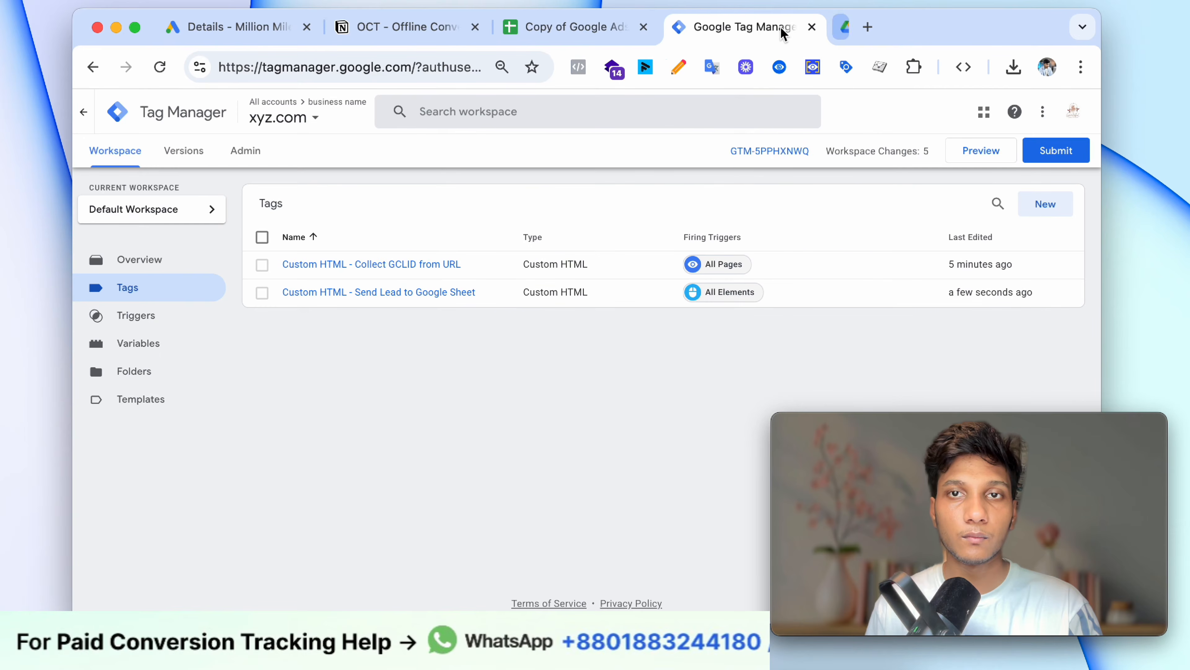
{"action": "left_click", "coordinate": [992, 151]}
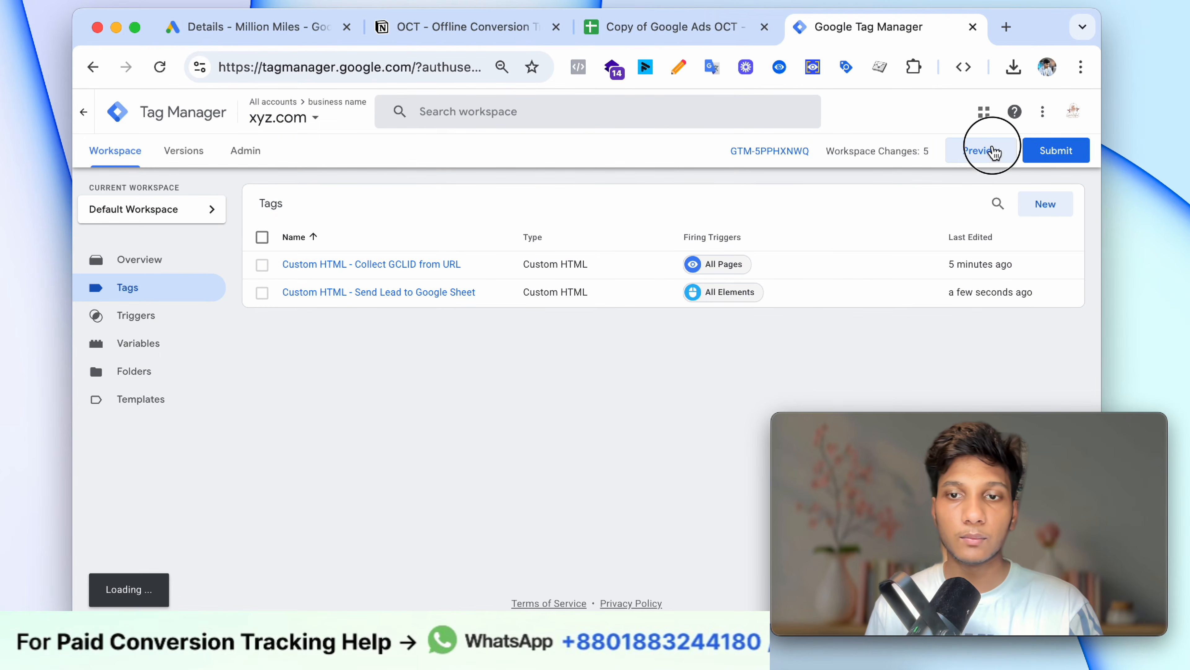
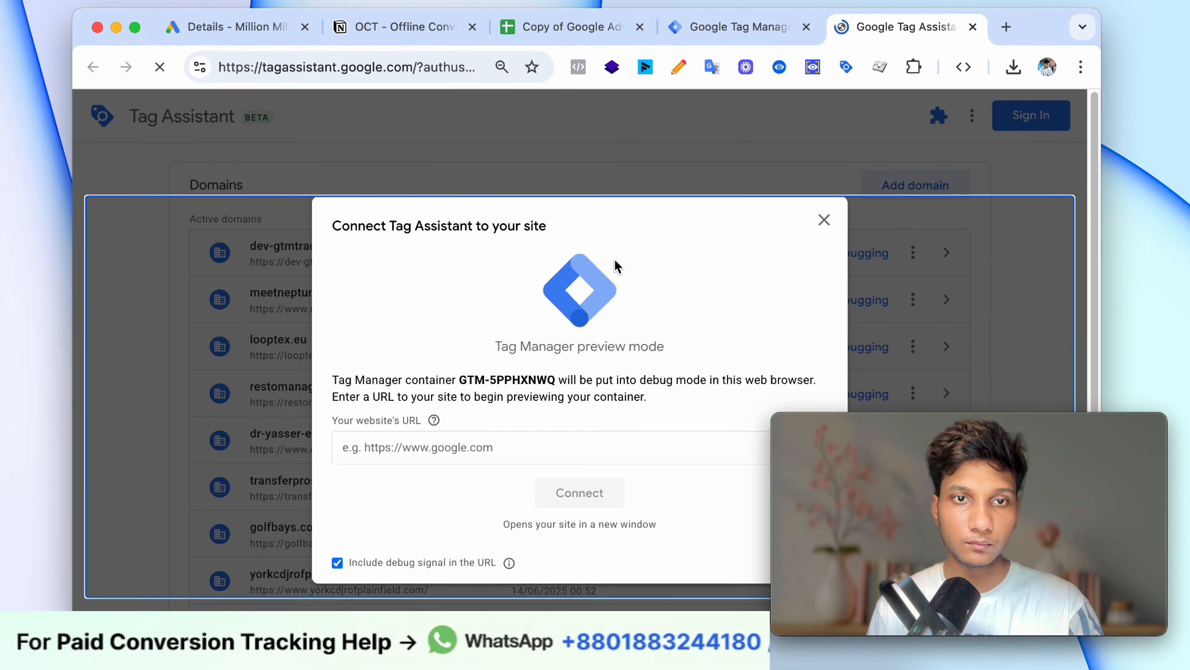
{"action": "left_click", "coordinate": [462, 455]}
{"action": "type", "text": "https://dev-gtmtracking.pantheonsite.io/"}
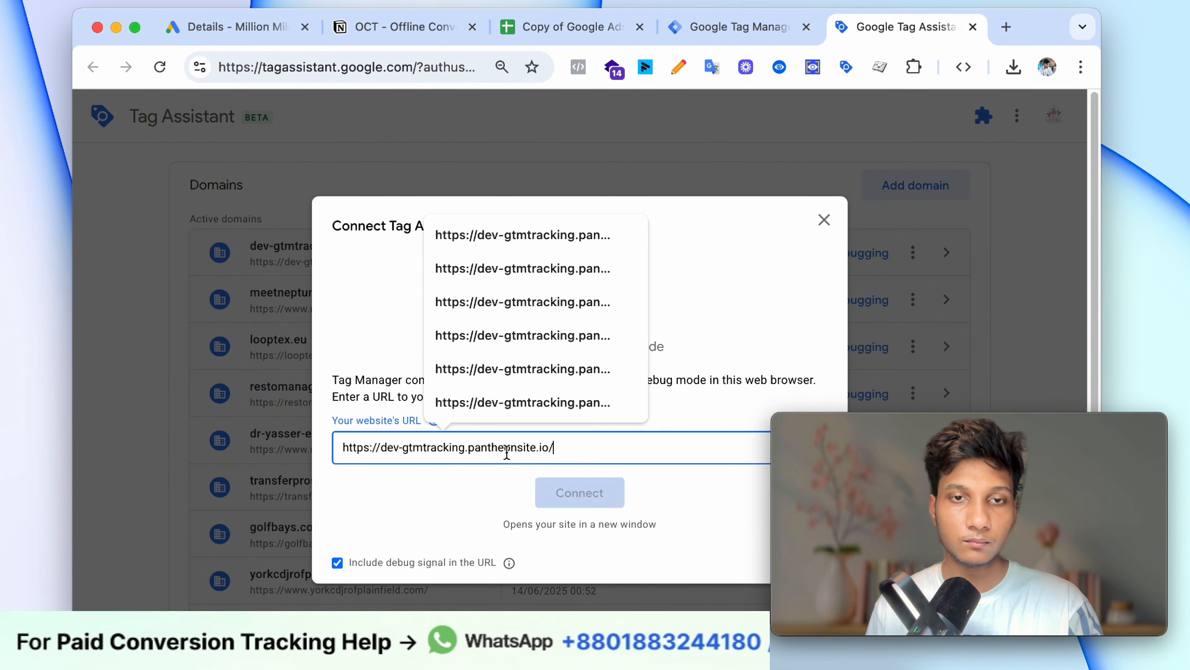
{"action": "left_click", "coordinate": [579, 493]}
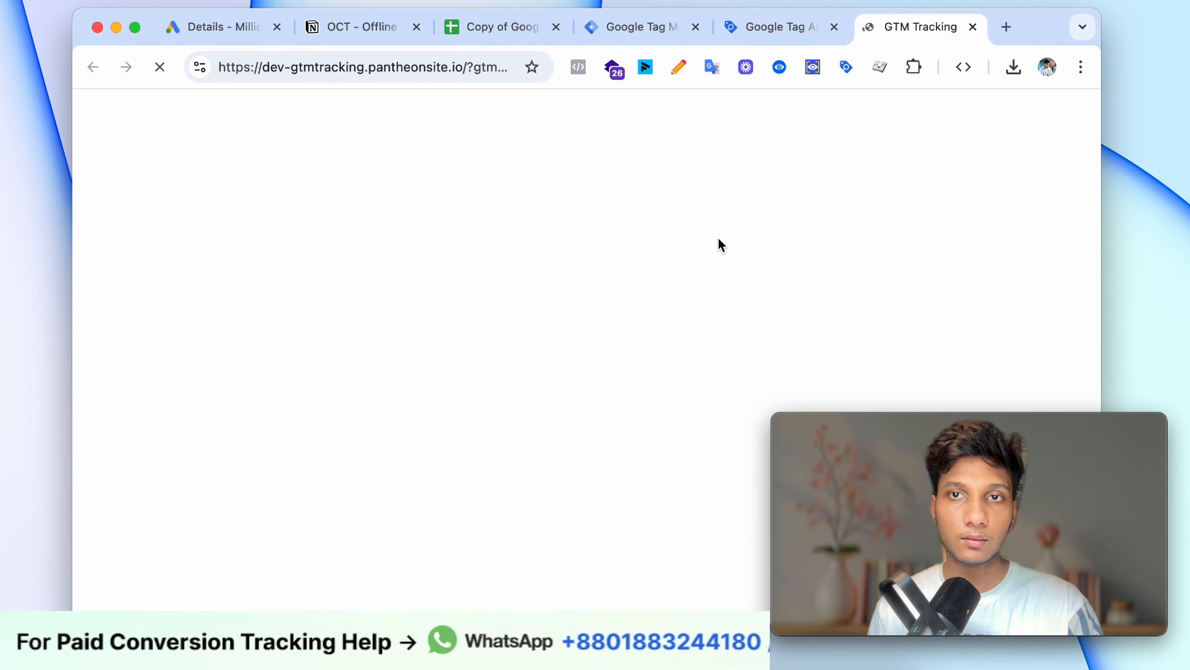
{"action": "left_click", "coordinate": [374, 377]}
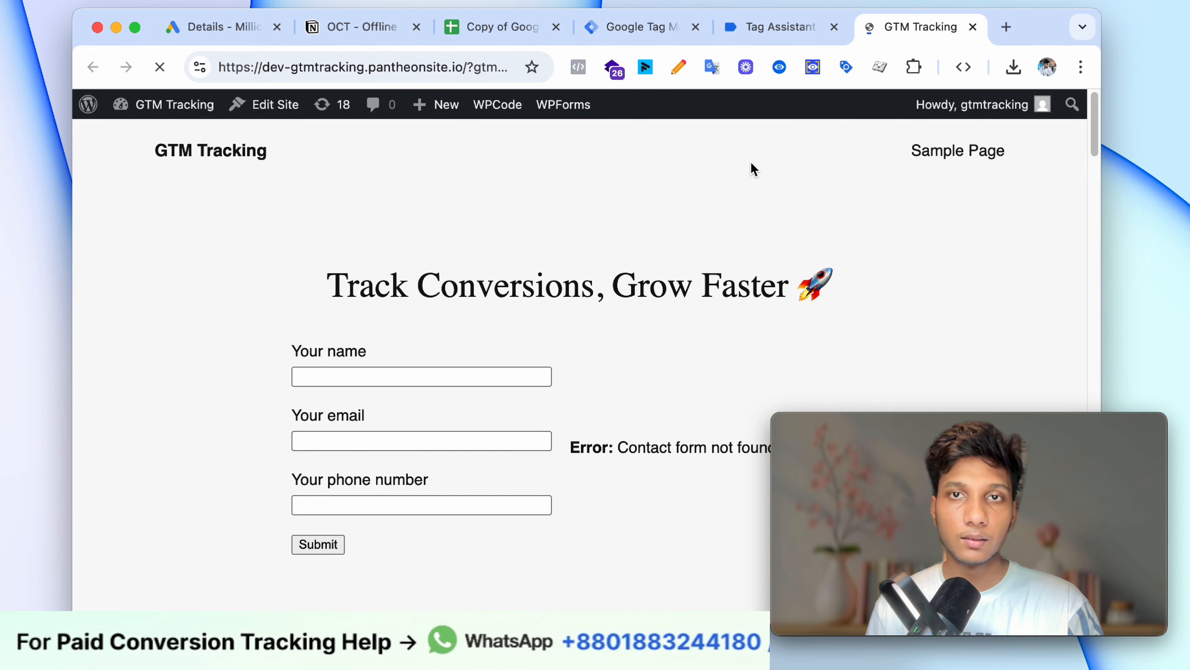
{"action": "left_click", "coordinate": [785, 27]}
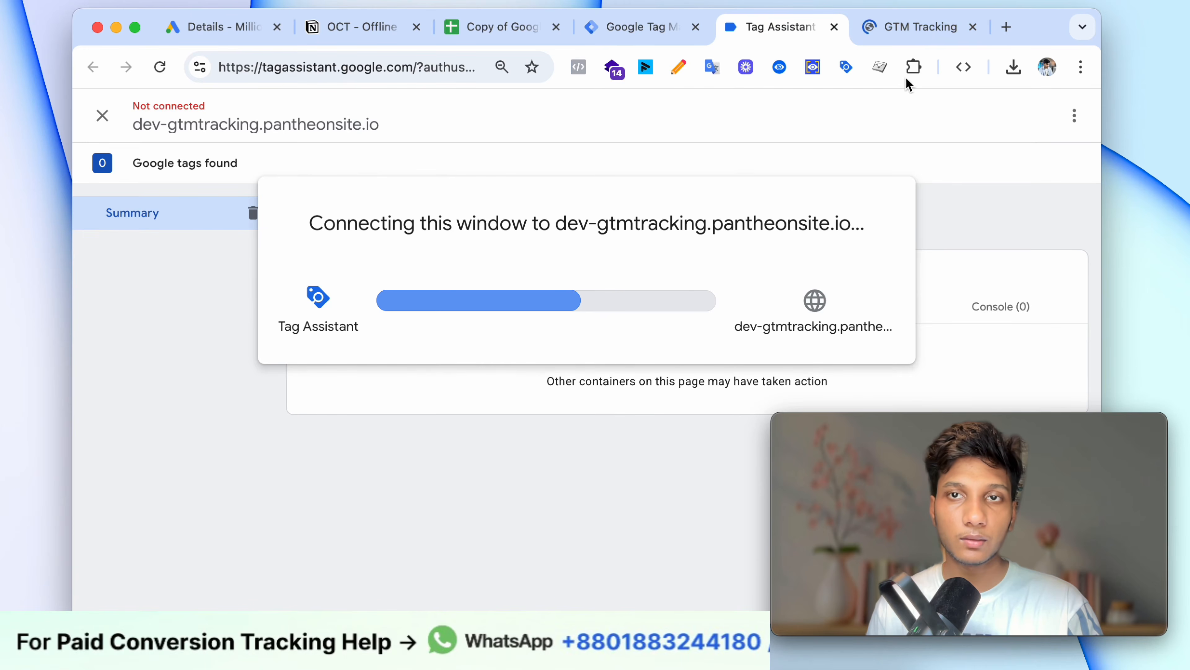
{"action": "left_click", "coordinate": [908, 37]}
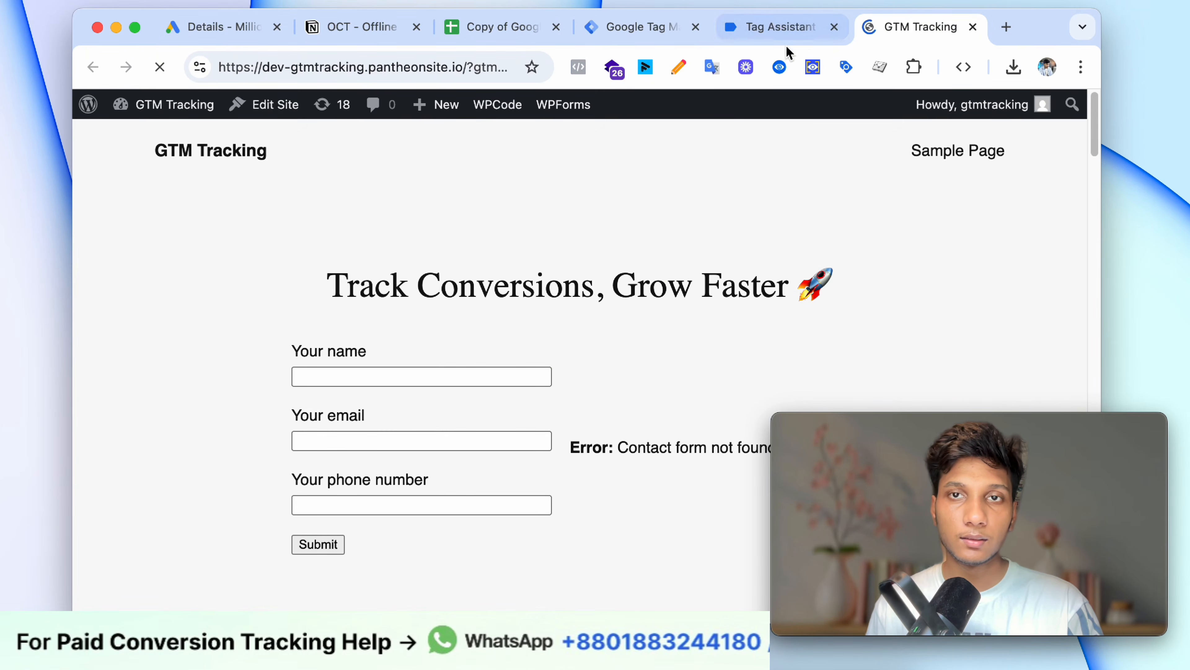
{"action": "left_click", "coordinate": [804, 32]}
{"action": "left_click", "coordinate": [876, 29]}
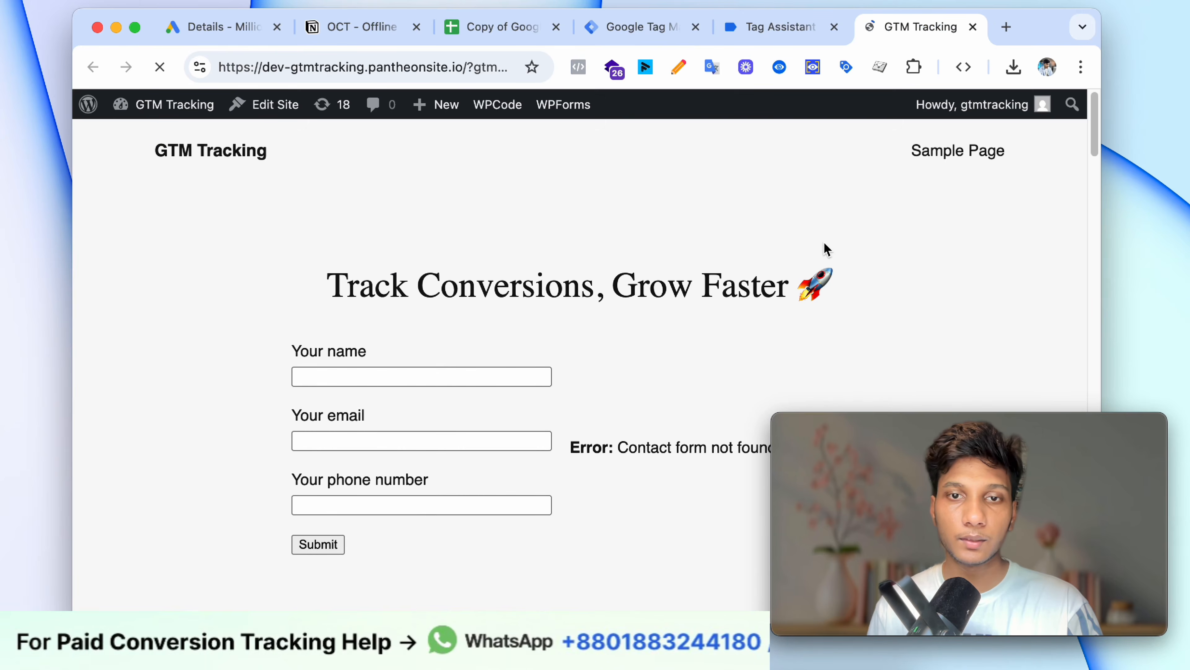
{"action": "scroll", "coordinate": [825, 248], "scroll_direction": "down", "scroll_amount": 15}
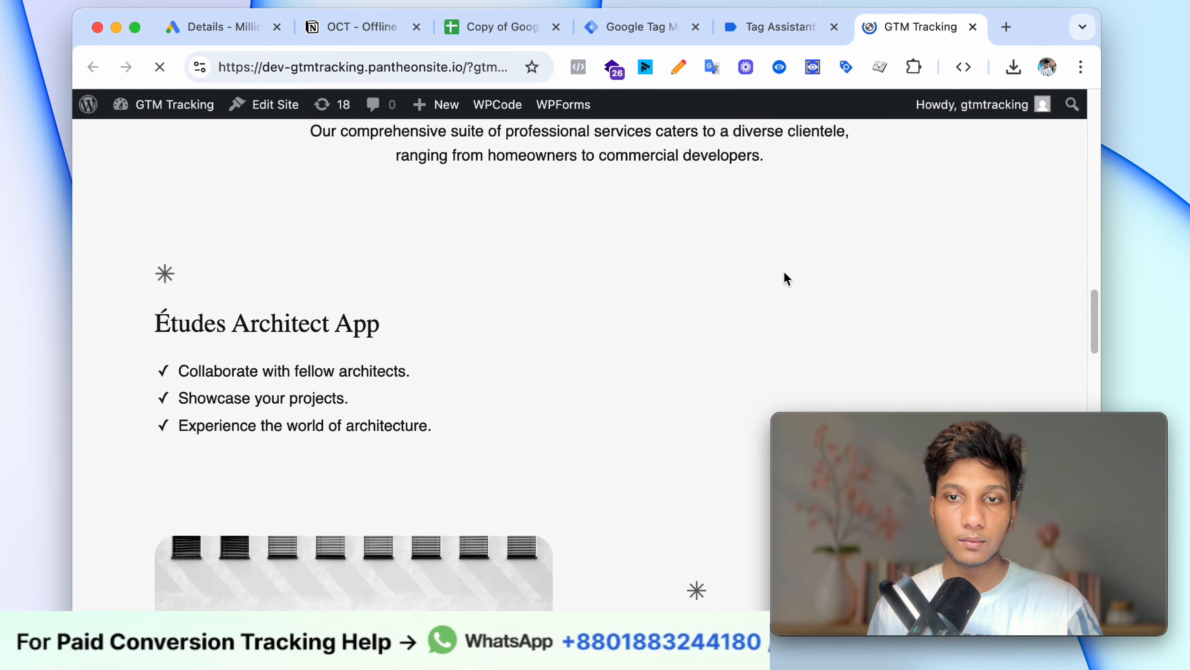
{"action": "scroll", "coordinate": [787, 279], "scroll_direction": "up", "scroll_amount": 15}
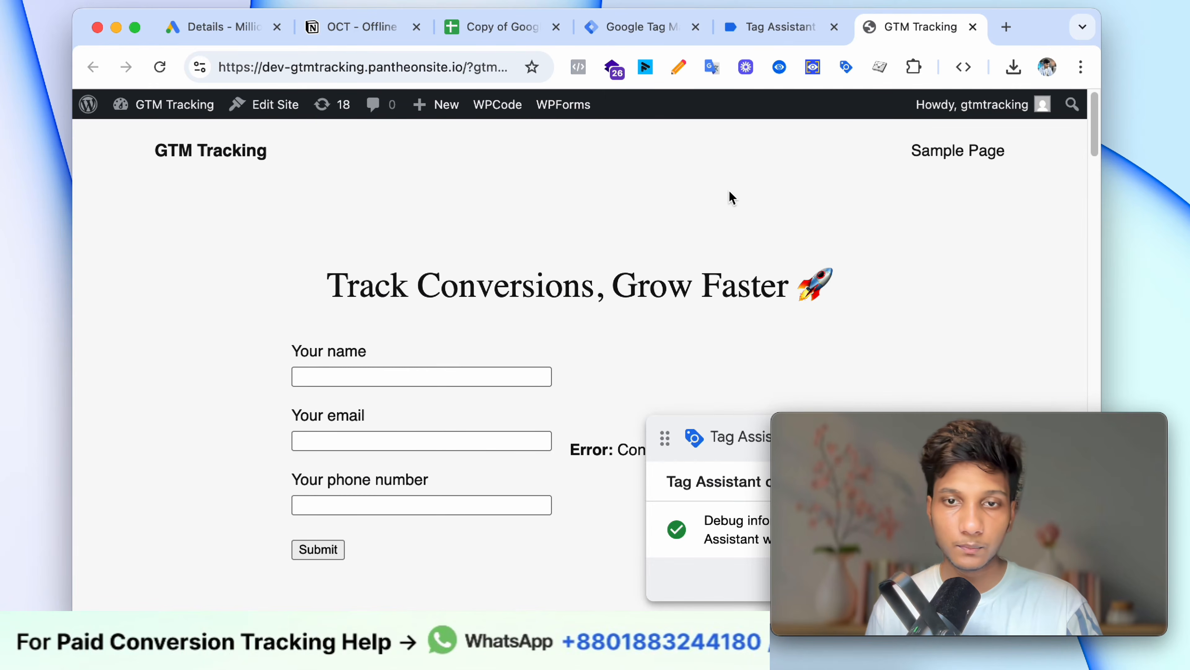
Step: Return to Tag Assistant, continue past the connection dialog, and examine the container's fired and unfired tags
{"action": "left_click", "coordinate": [758, 33]}
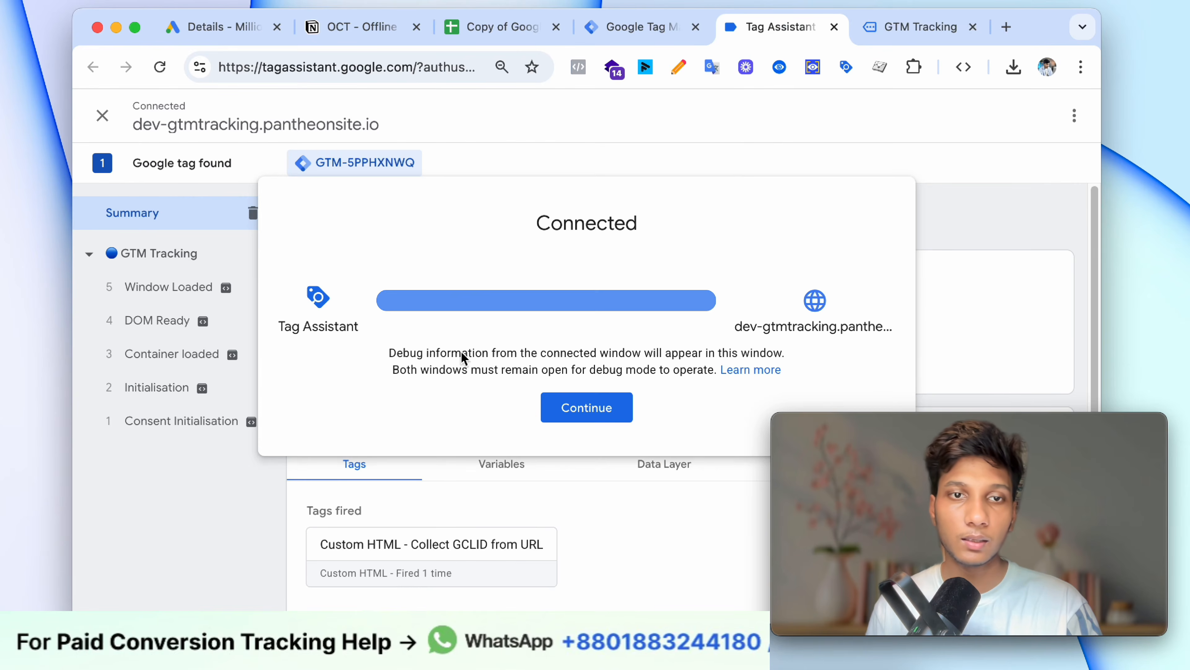
{"action": "left_click", "coordinate": [620, 413]}
{"action": "scroll", "coordinate": [393, 448], "scroll_direction": "down", "scroll_amount": 3}
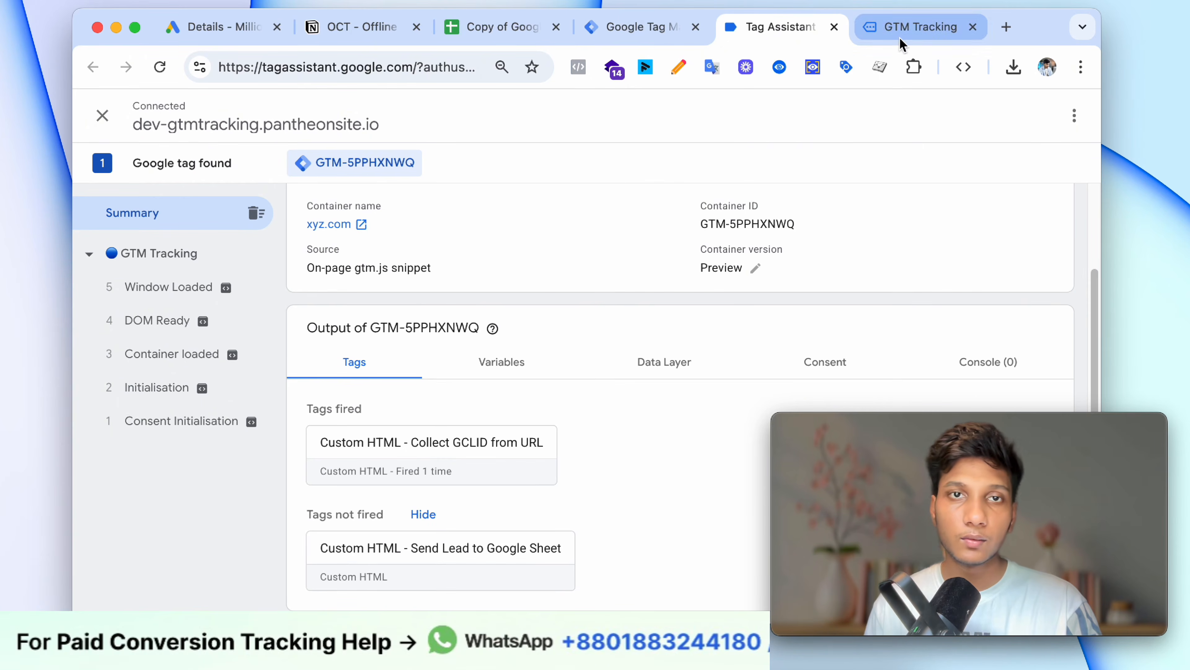
Step: Check the tags' firing triggers in Google Tag Manager and view the lead rows in the CRM sheet
{"action": "left_click", "coordinate": [662, 31]}
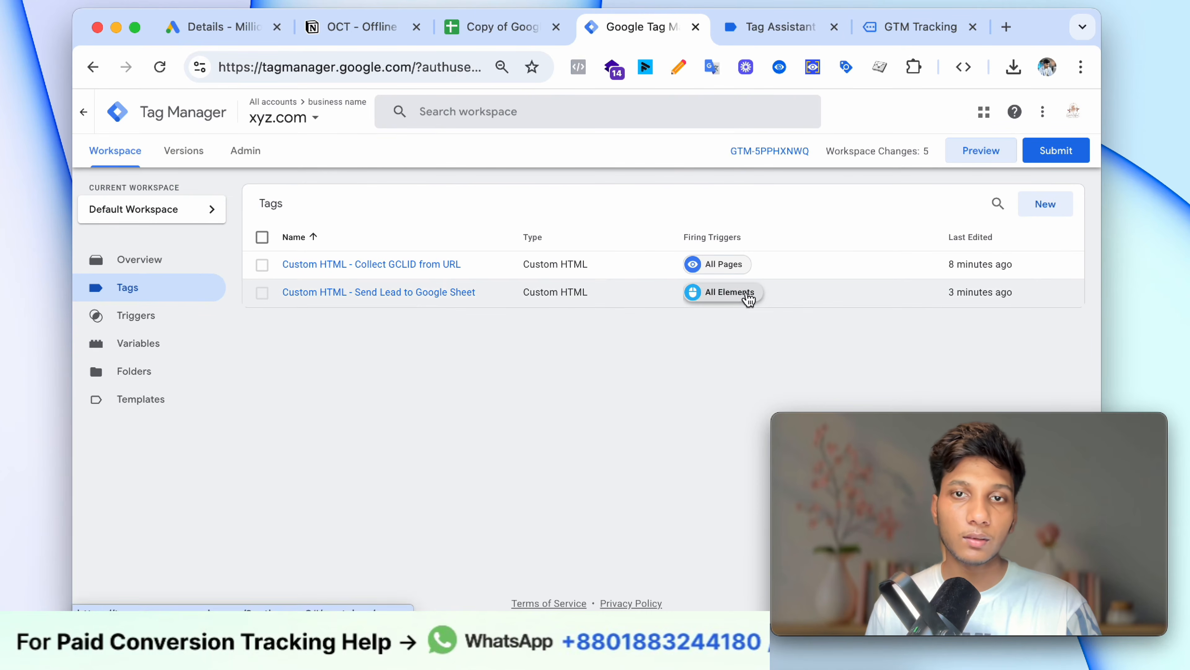
{"action": "left_click", "coordinate": [495, 32]}
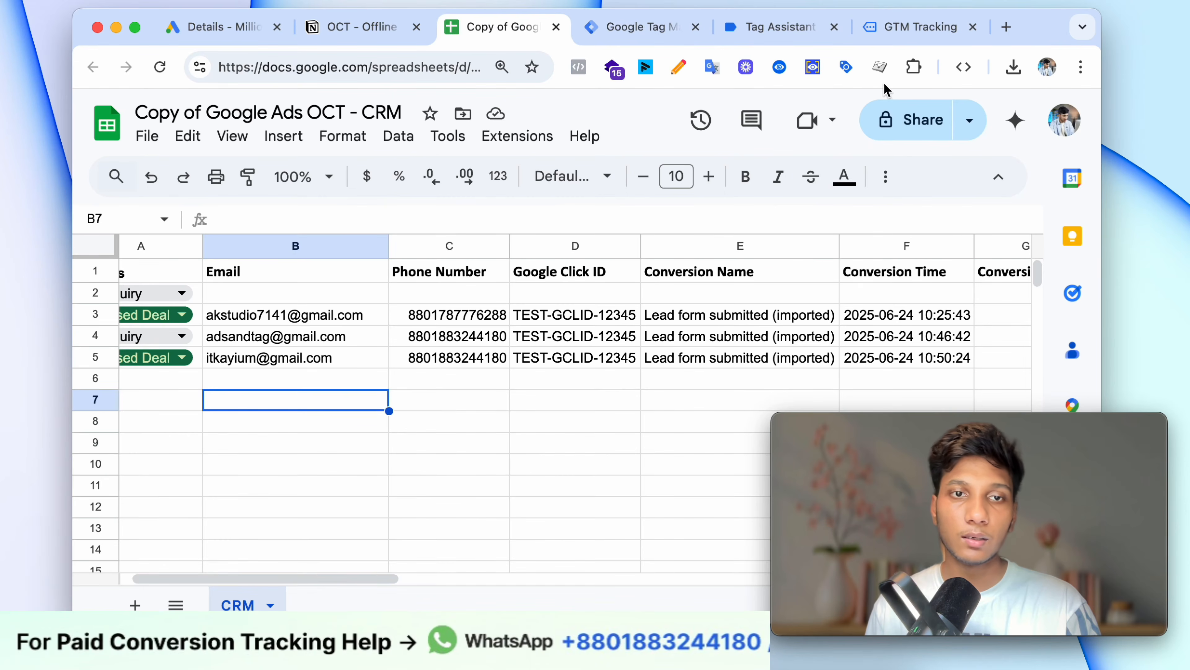
Step: Set the CRM sheet's zoom to 90% and clear the lead data in cells B3:H6
{"action": "scroll", "coordinate": [795, 363], "scroll_direction": "left", "scroll_amount": 2}
{"action": "left_click", "coordinate": [675, 421]}
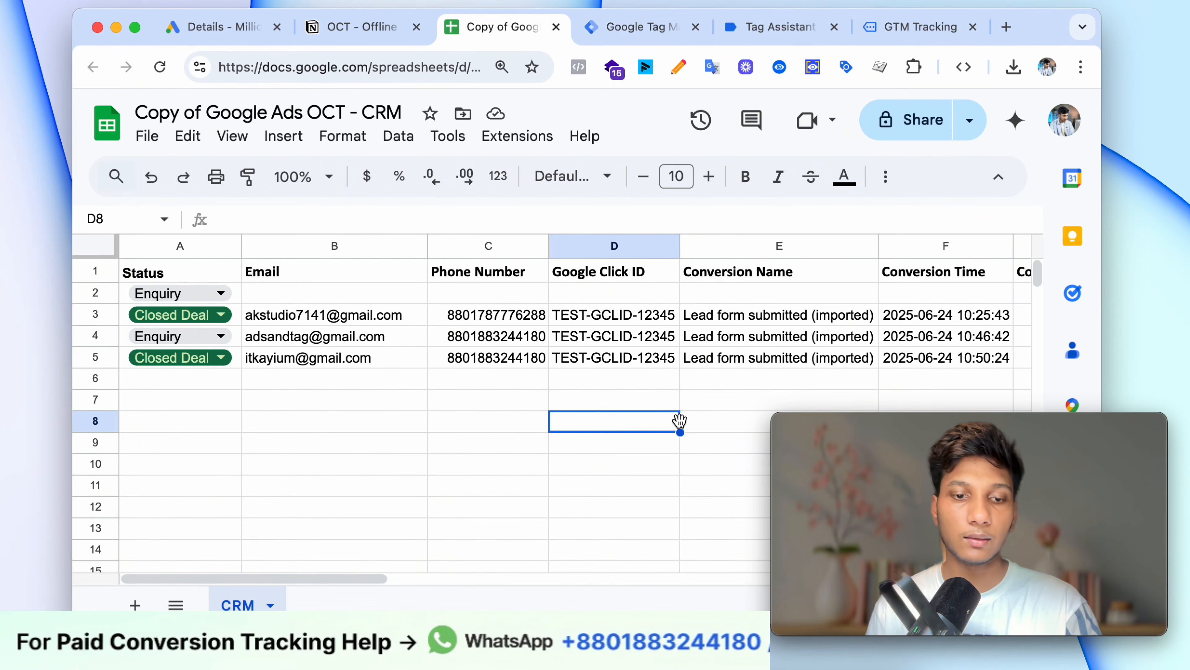
{"action": "scroll", "coordinate": [750, 375], "scroll_direction": "down", "scroll_amount": 1}
{"action": "scroll", "coordinate": [952, 361], "scroll_direction": "right", "scroll_amount": 2}
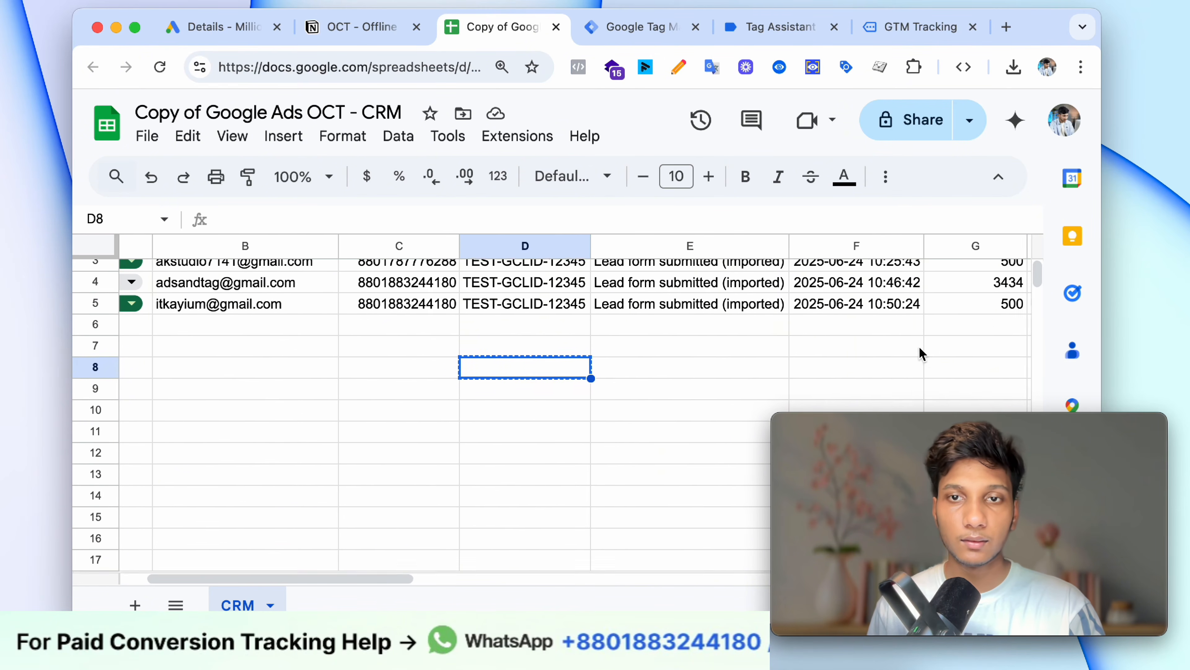
{"action": "scroll", "coordinate": [952, 353], "scroll_direction": "up", "scroll_amount": 2}
{"action": "left_click", "coordinate": [295, 177]}
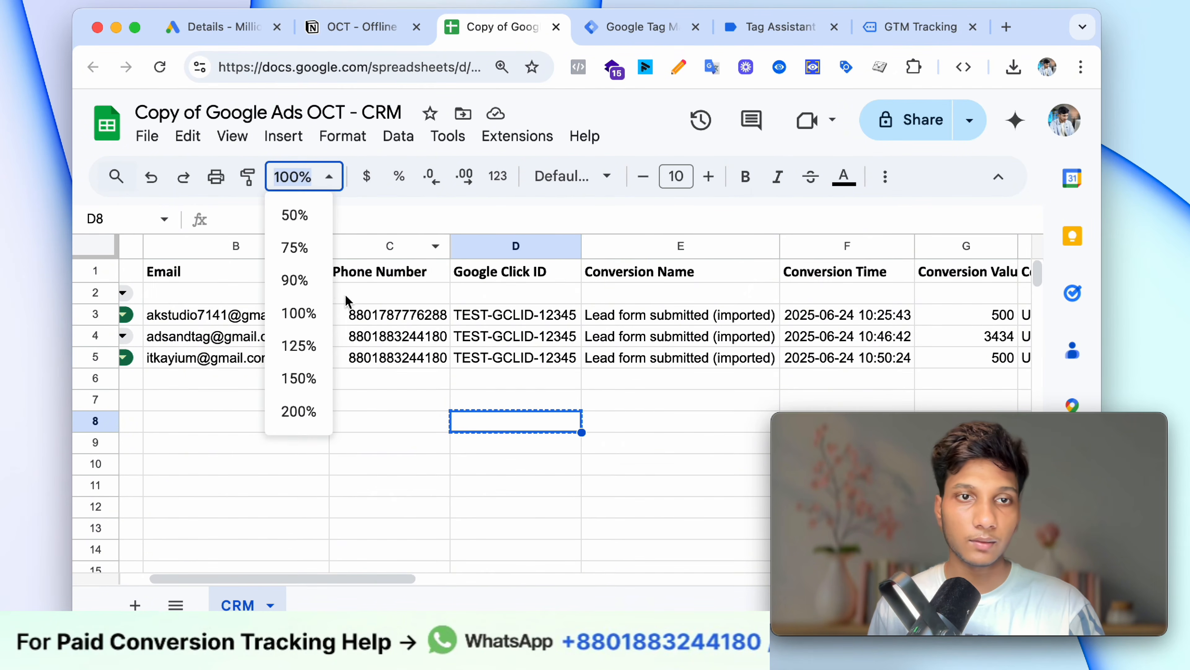
{"action": "left_click", "coordinate": [312, 277]}
{"action": "left_click_drag", "start_coordinate": [930, 372], "coordinate": [253, 307]}
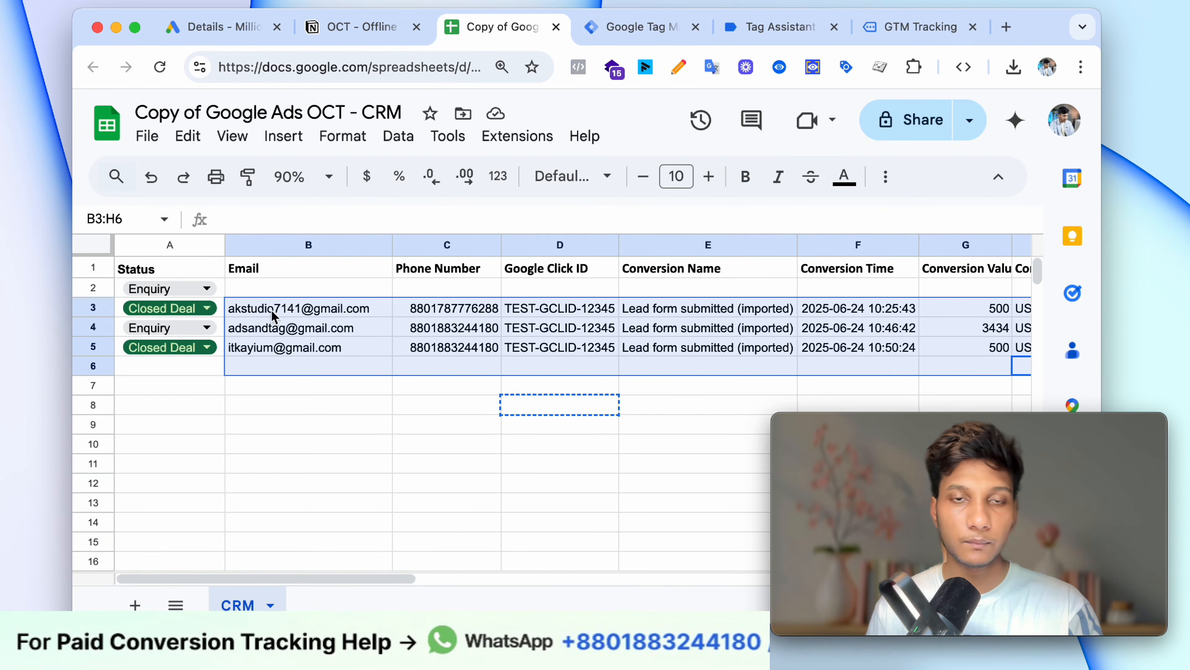
{"action": "key", "text": "Delete"}
Step: Blank out the consent values in I3:K8 of the CRM sheet by pasting an empty cell over the range
{"action": "scroll", "coordinate": [638, 369], "scroll_direction": "right", "scroll_amount": 5}
{"action": "left_click_drag", "start_coordinate": [797, 340], "coordinate": [666, 296]}
{"action": "key", "text": "super+c"}
{"action": "left_click", "coordinate": [699, 356]}
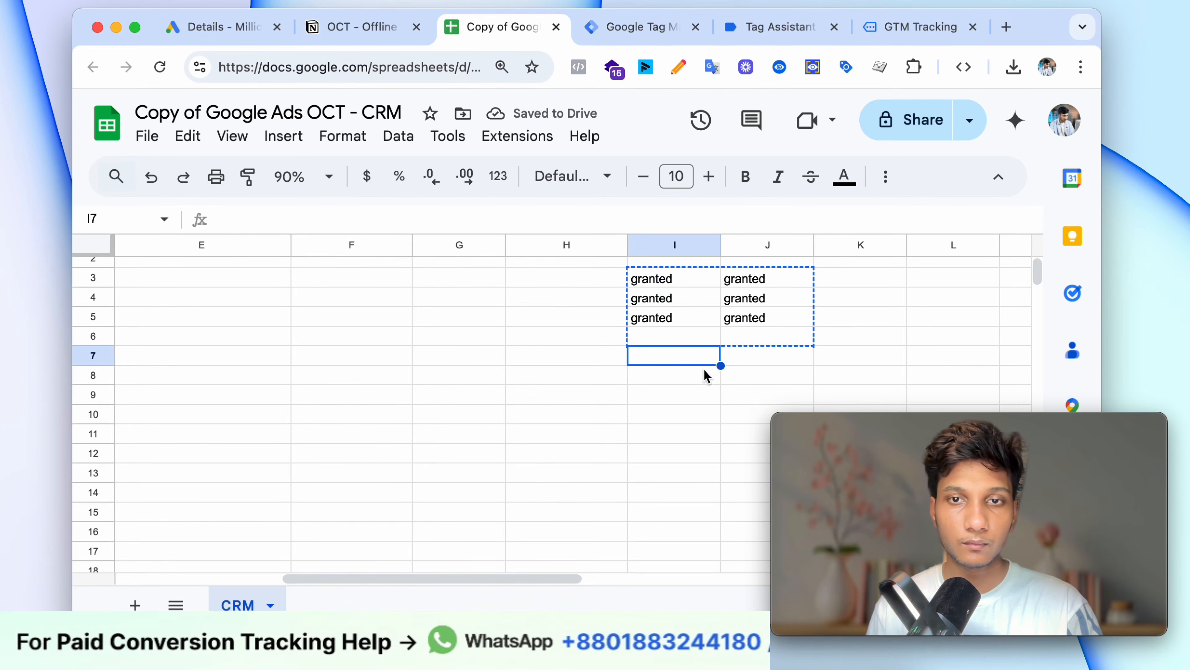
{"action": "left_click", "coordinate": [713, 420]}
{"action": "key", "text": "super+c"}
{"action": "left_click_drag", "start_coordinate": [818, 380], "coordinate": [661, 274]}
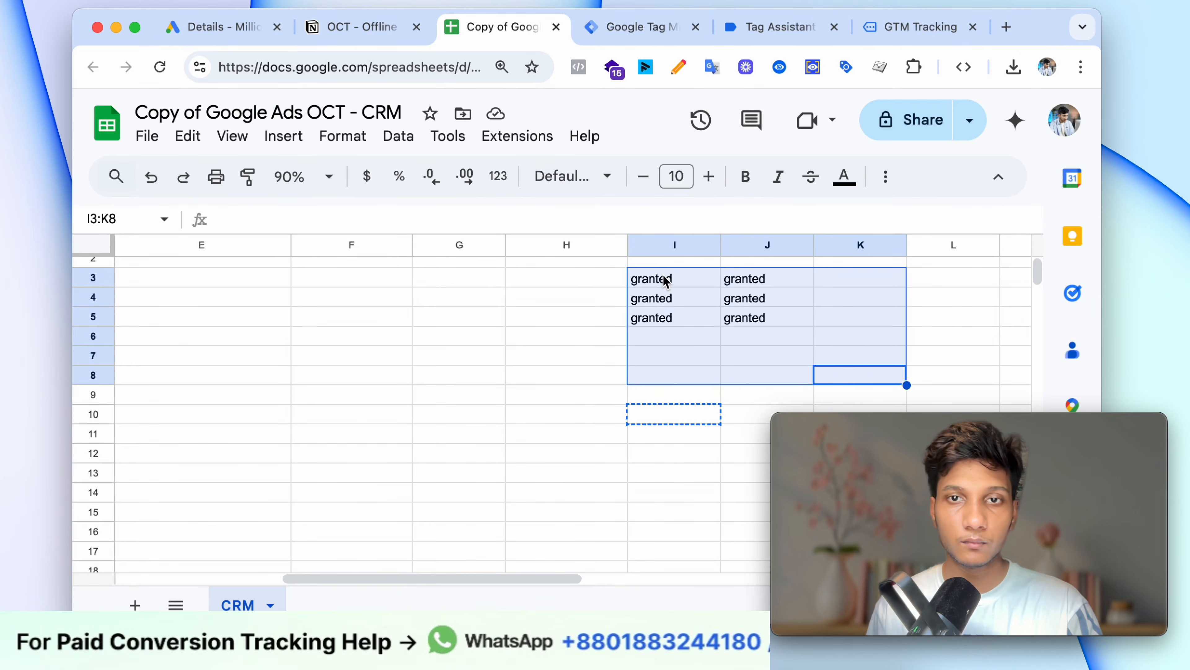
{"action": "key", "text": "super+v"}
{"action": "left_click", "coordinate": [590, 332]}
{"action": "scroll", "coordinate": [590, 335], "scroll_direction": "up", "scroll_amount": 1}
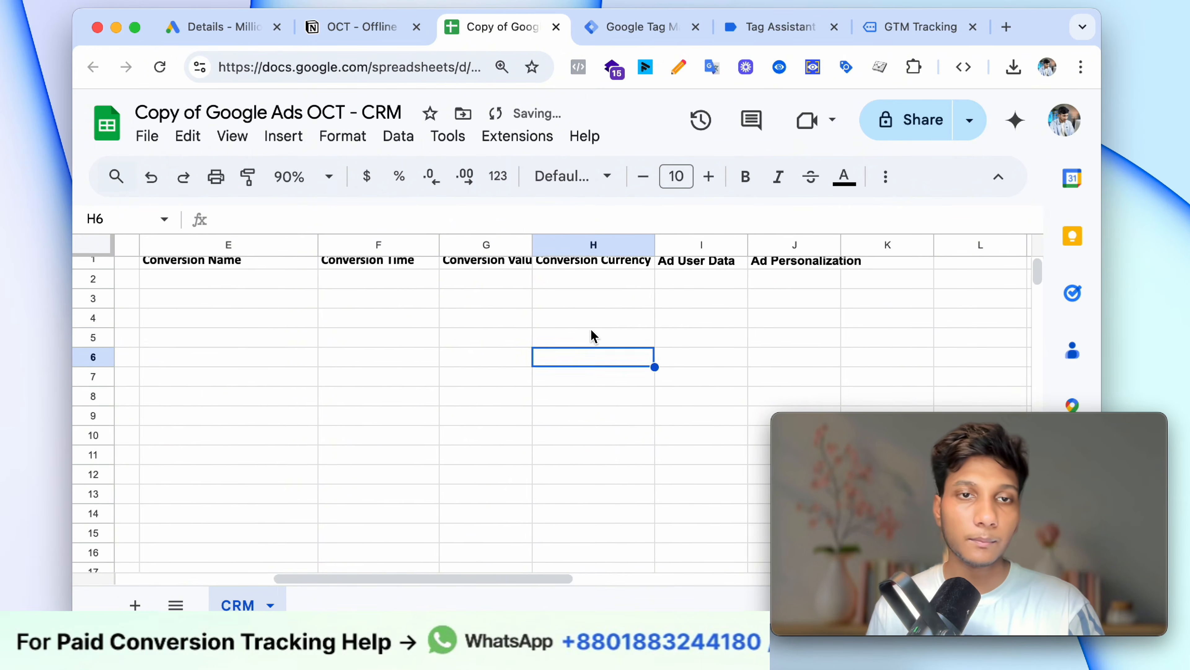
{"action": "scroll", "coordinate": [591, 335], "scroll_direction": "left", "scroll_amount": 5}
{"action": "left_click", "coordinate": [591, 330]}
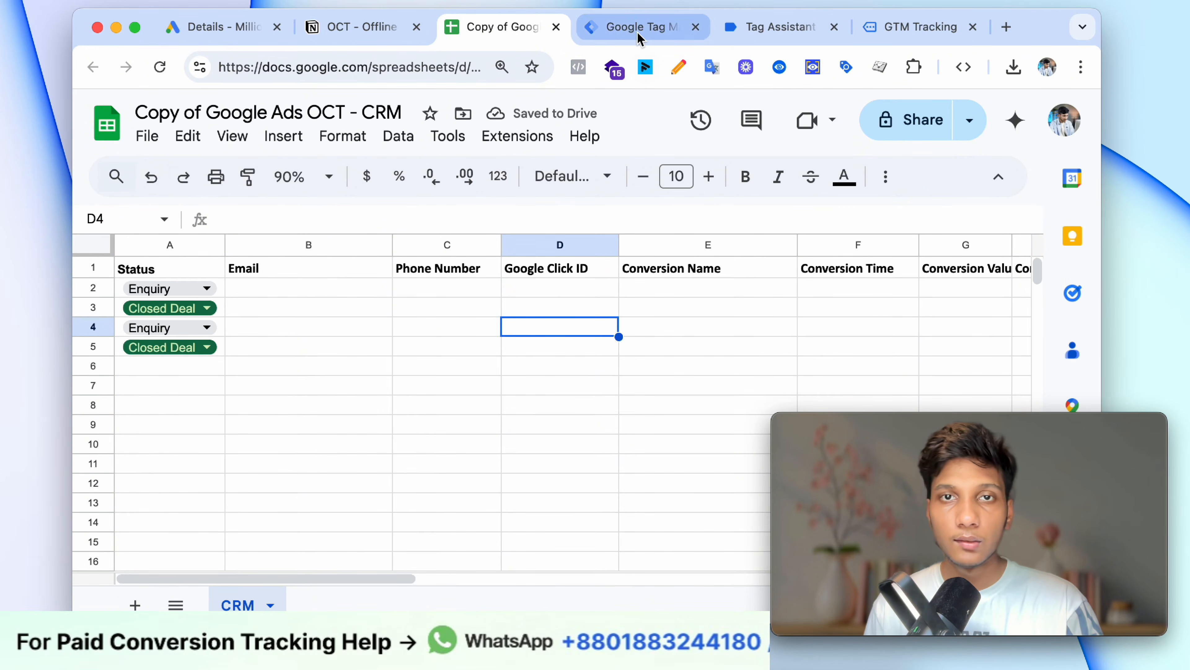
Step: Submit the lead form on the GTM Tracking site with all its fields left empty
{"action": "left_click", "coordinate": [637, 30]}
{"action": "left_click", "coordinate": [886, 31]}
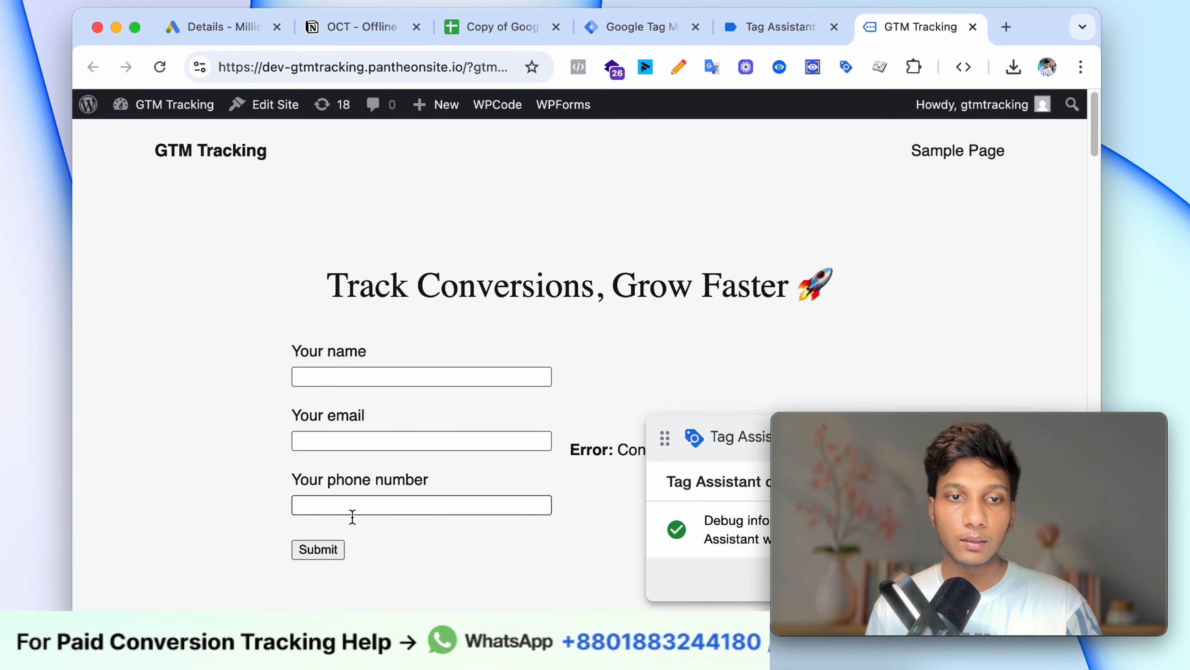
{"action": "left_click", "coordinate": [328, 549]}
{"action": "left_click", "coordinate": [493, 4]}
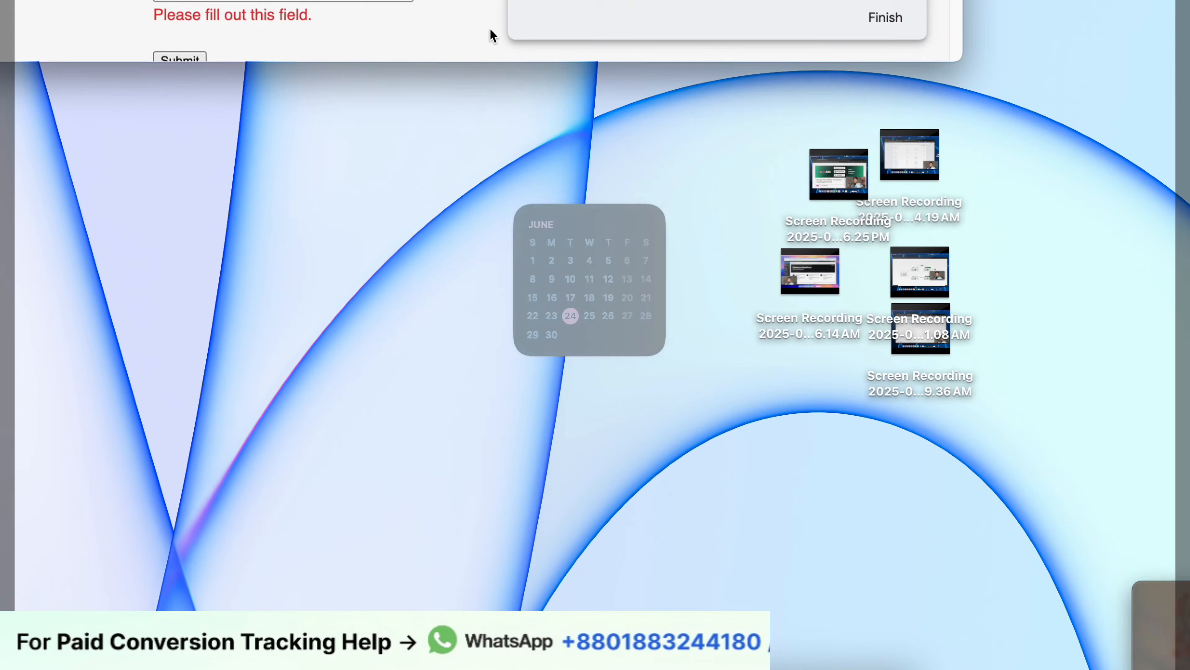
{"action": "left_click", "coordinate": [497, 59]}
Step: Examine the email, phone number, Google Click ID and conversion values in row 6 of the CRM sheet
{"action": "left_click", "coordinate": [500, 29]}
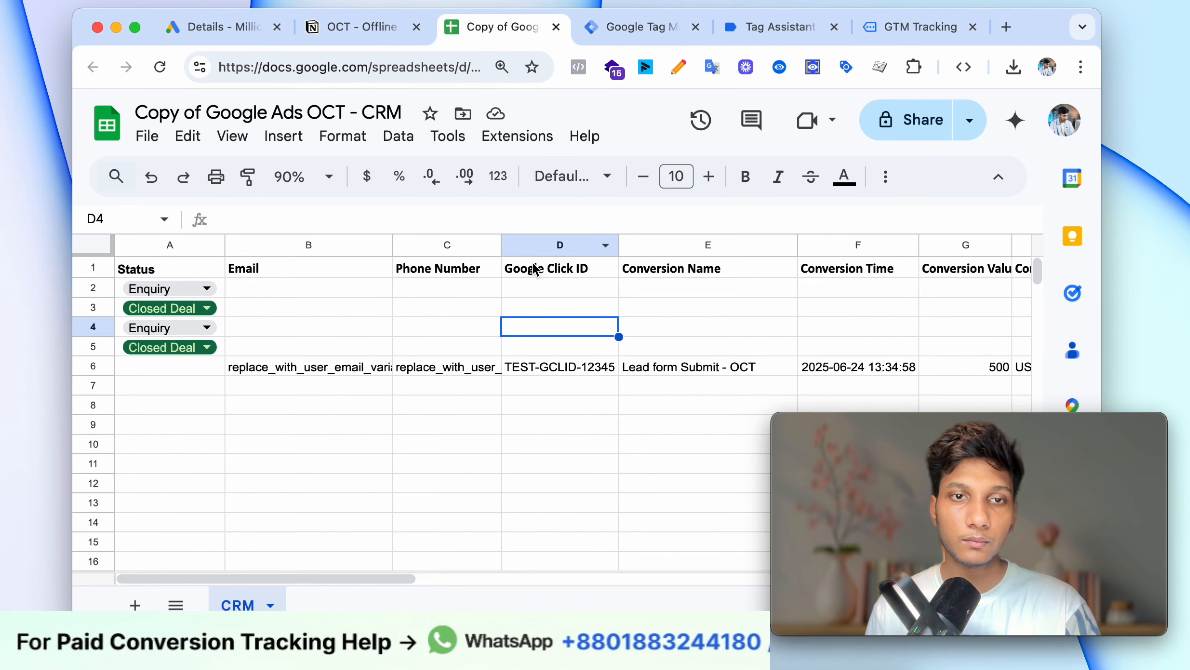
{"action": "left_click", "coordinate": [454, 392]}
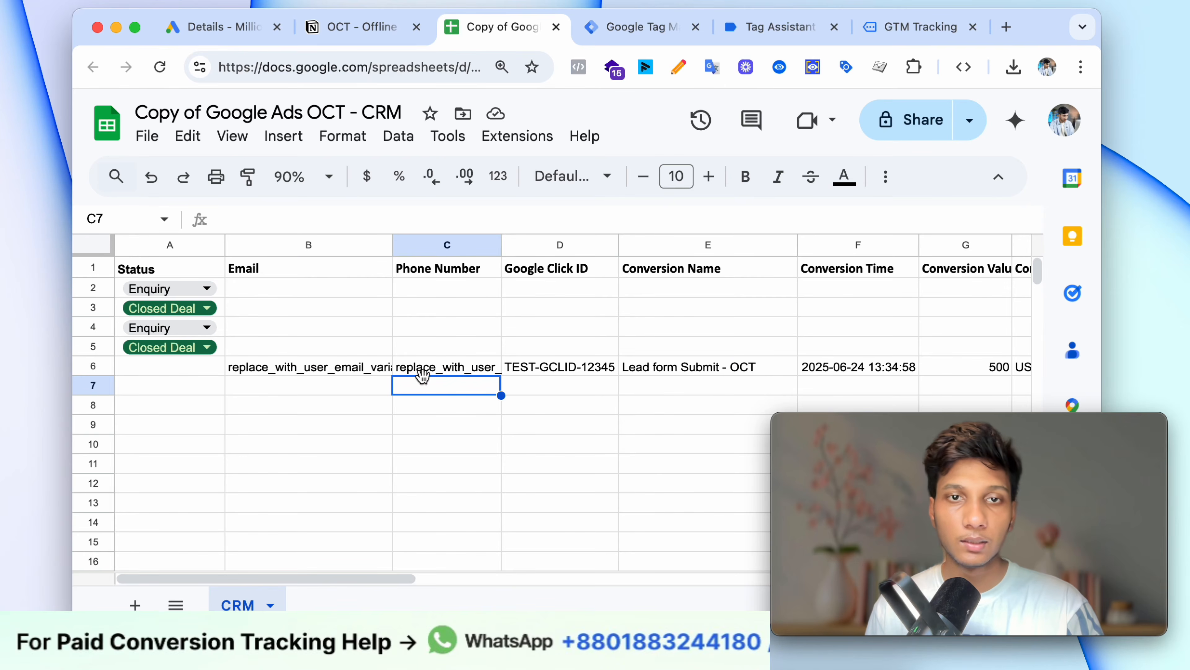
{"action": "left_click", "coordinate": [310, 370]}
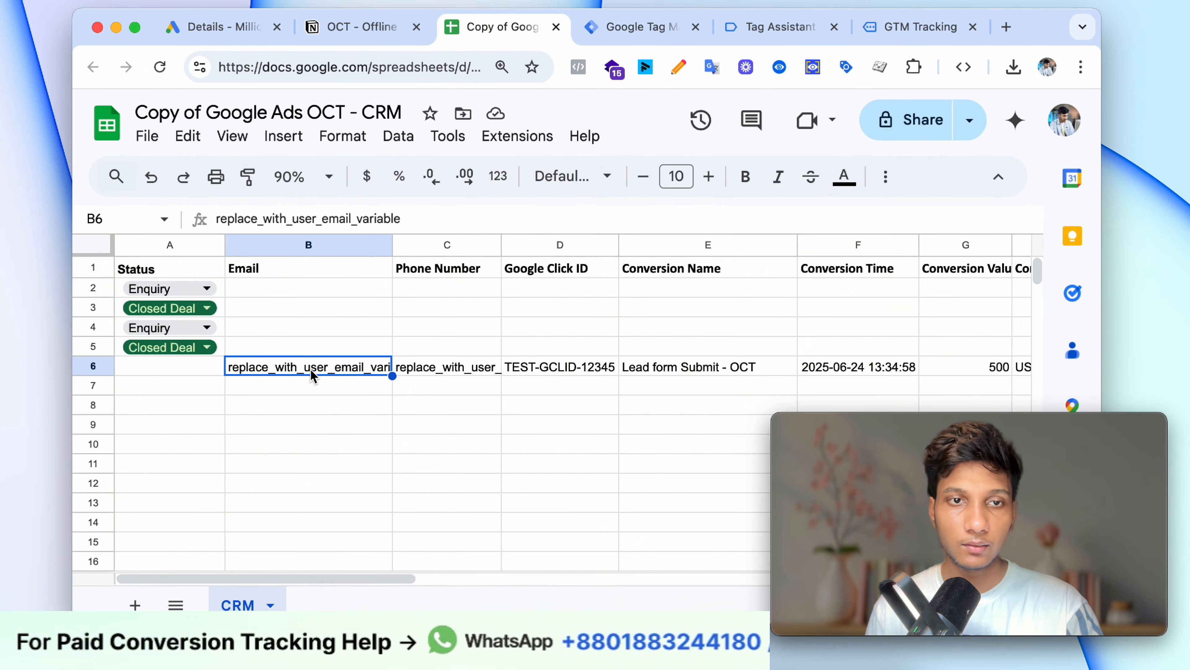
{"action": "left_click", "coordinate": [426, 374]}
{"action": "left_click", "coordinate": [546, 367]}
{"action": "scroll", "coordinate": [571, 355], "scroll_direction": "right", "scroll_amount": 3}
{"action": "scroll", "coordinate": [571, 356], "scroll_direction": "down", "scroll_amount": 1}
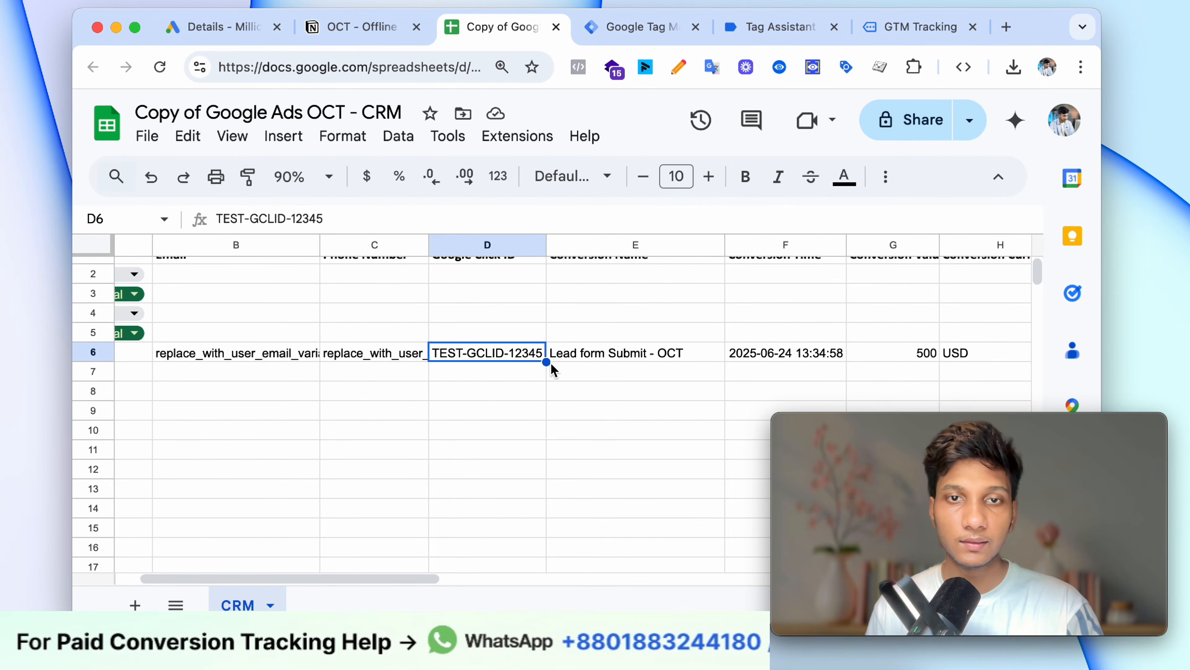
{"action": "scroll", "coordinate": [522, 358], "scroll_direction": "left", "scroll_amount": 1}
{"action": "left_click", "coordinate": [900, 32]}
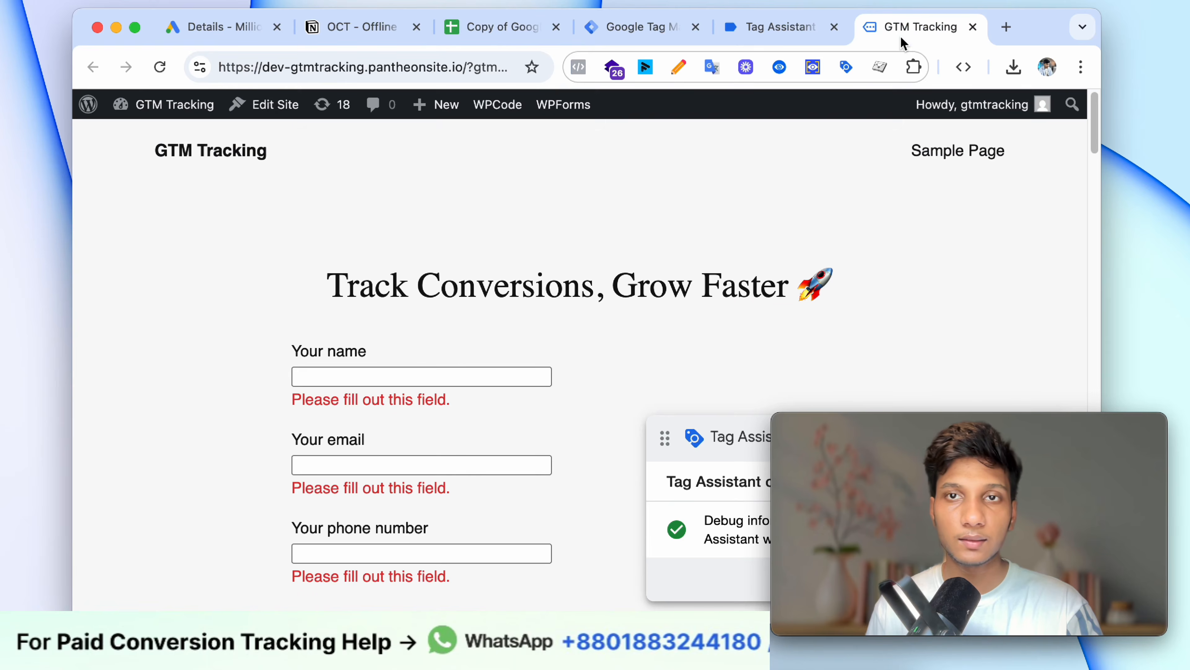
{"action": "right_click", "coordinate": [596, 292]}
{"action": "left_click", "coordinate": [657, 527]}
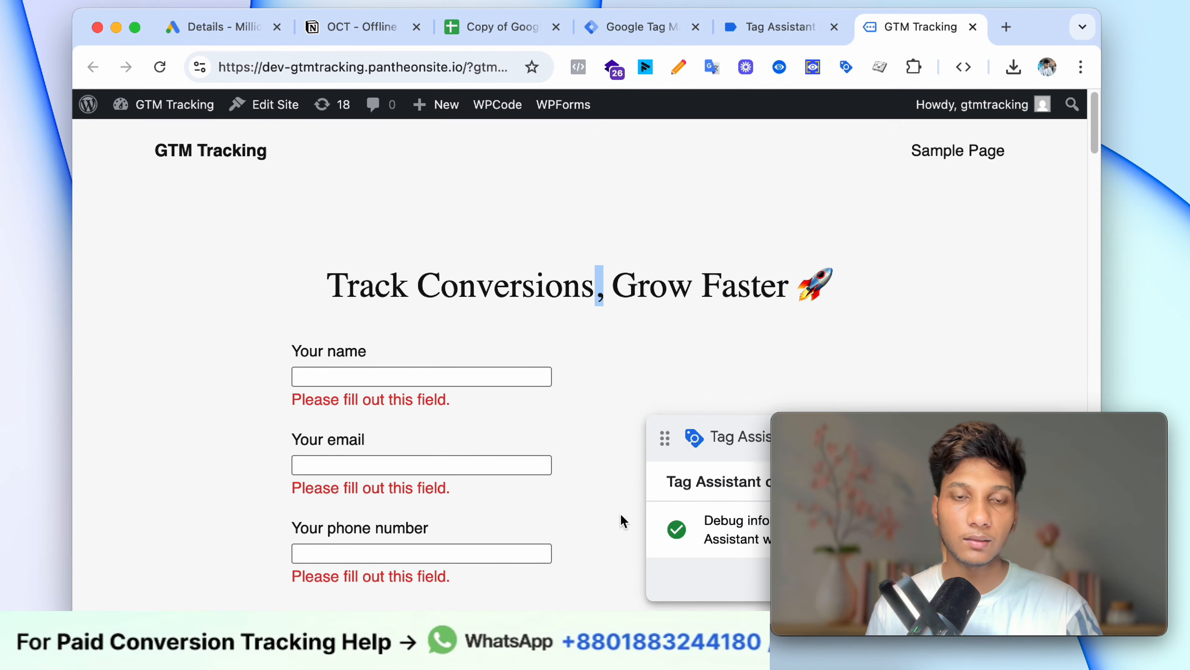
{"action": "left_click", "coordinate": [771, 98]}
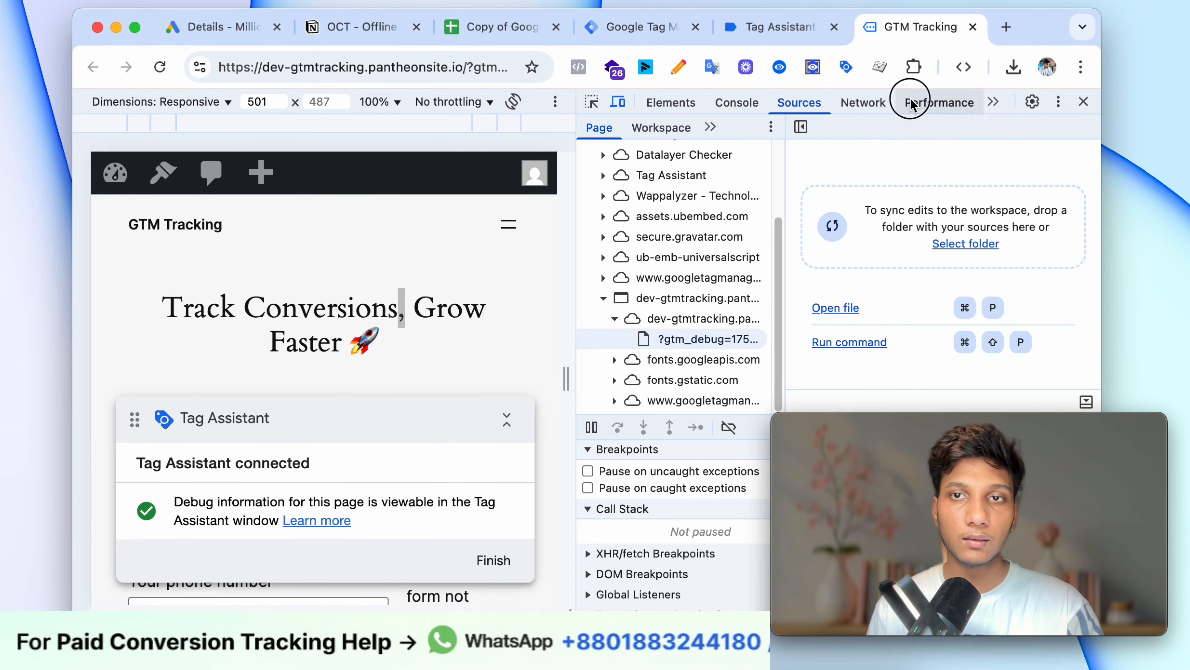
{"action": "left_click", "coordinate": [909, 98]}
{"action": "left_click", "coordinate": [874, 100]}
{"action": "left_click", "coordinate": [993, 101]}
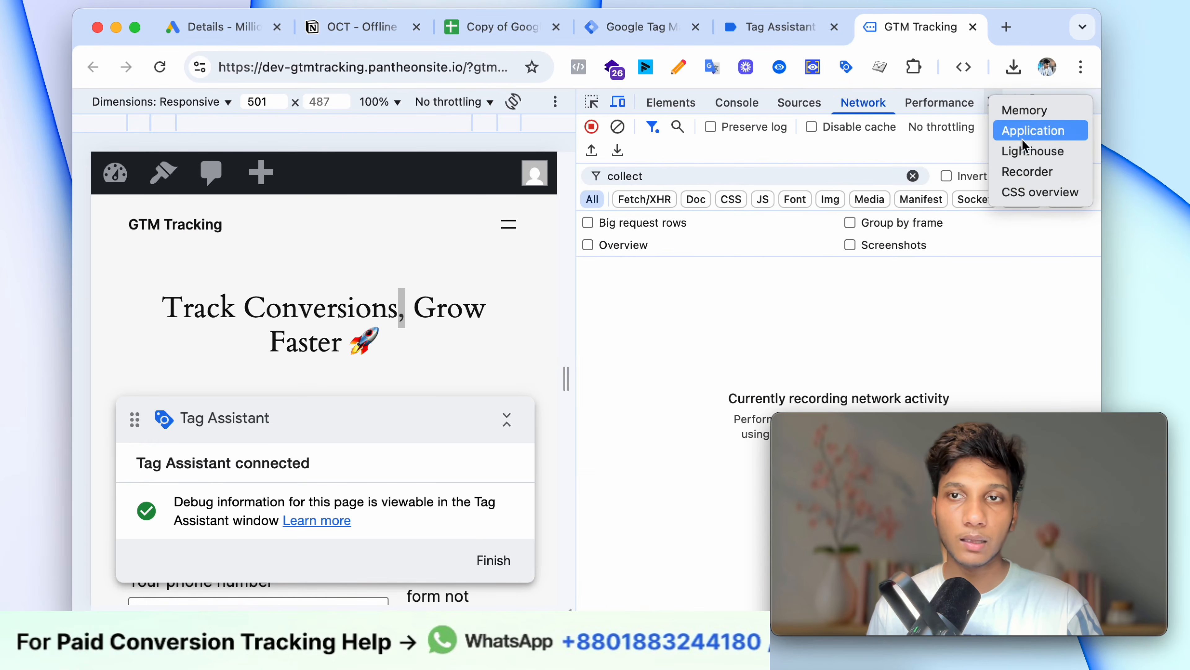
{"action": "left_click", "coordinate": [1033, 131]}
{"action": "left_click", "coordinate": [665, 344]}
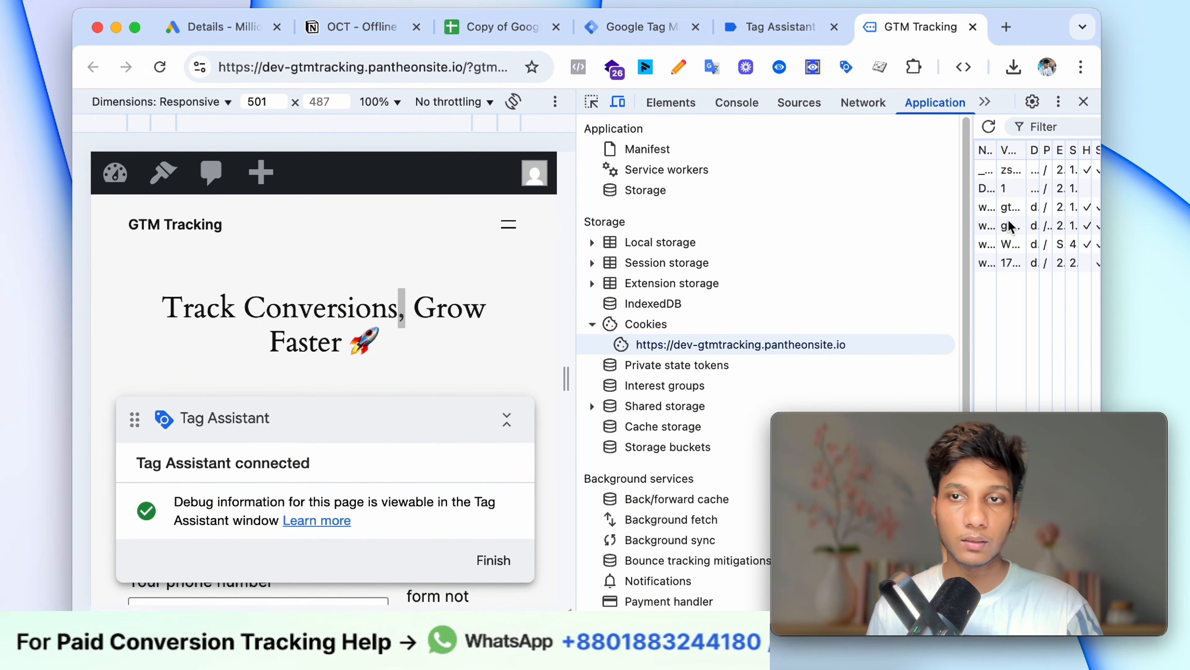
Step: Widen the cookie table and examine the names and values of the stored cookies
{"action": "left_click_drag", "start_coordinate": [973, 215], "coordinate": [662, 214]}
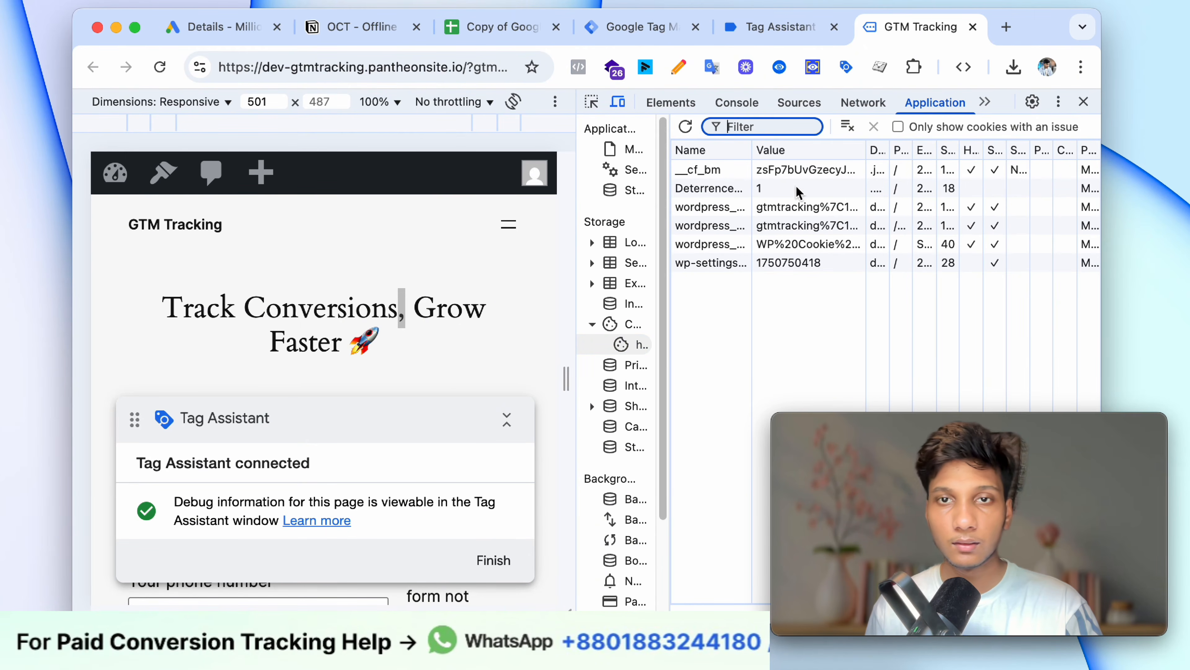
{"action": "left_click", "coordinate": [794, 176]}
{"action": "left_click", "coordinate": [792, 228]}
{"action": "left_click", "coordinate": [792, 249]}
{"action": "left_click", "coordinate": [794, 256]}
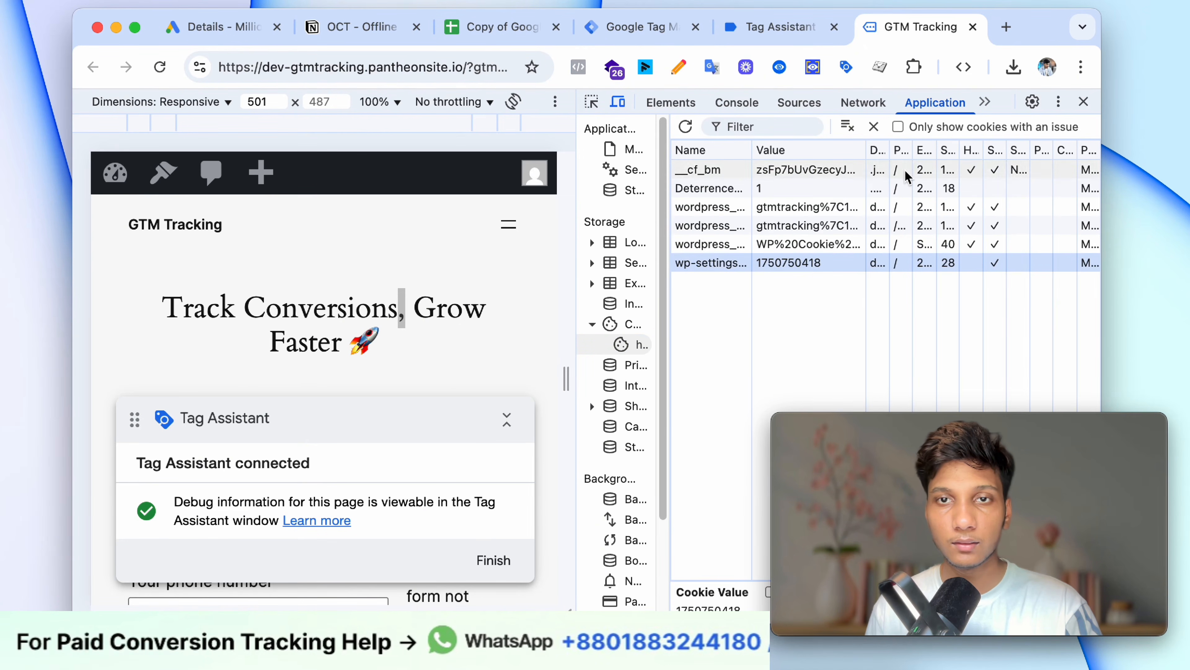
Step: Examine the gclid entry in the site's local storage, and close the developer tools
{"action": "left_click_drag", "start_coordinate": [671, 256], "coordinate": [896, 253]}
{"action": "left_click", "coordinate": [673, 280]}
{"action": "left_click", "coordinate": [593, 262]}
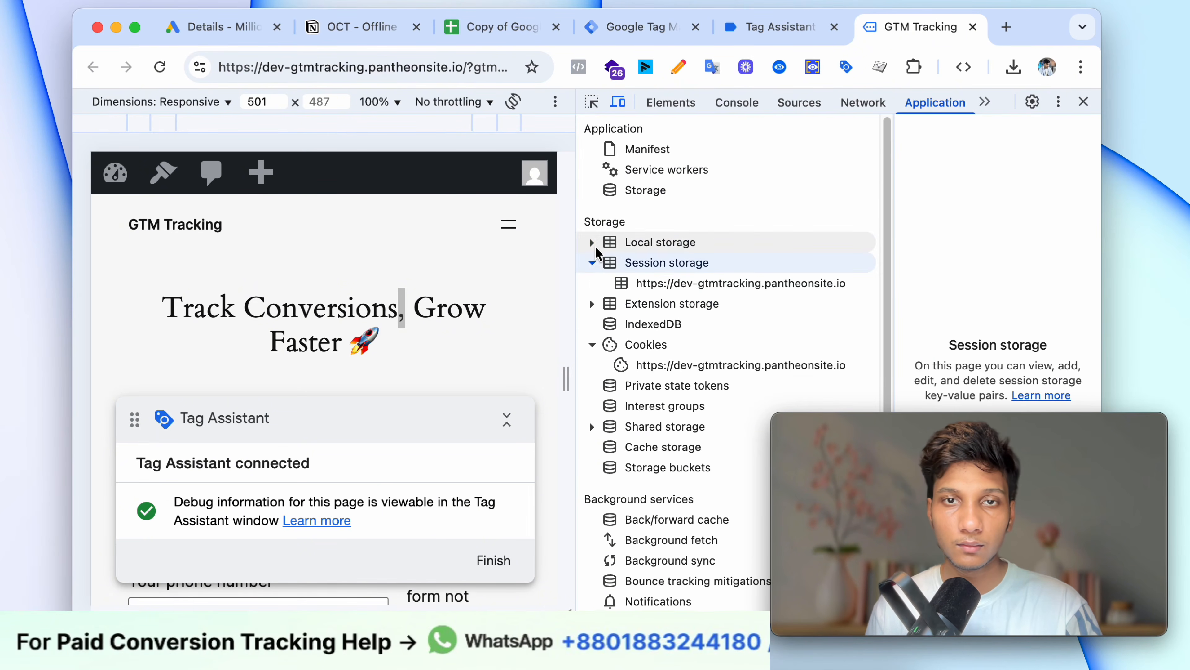
{"action": "left_click", "coordinate": [592, 242]}
{"action": "left_click", "coordinate": [633, 269]}
{"action": "left_click", "coordinate": [936, 310]}
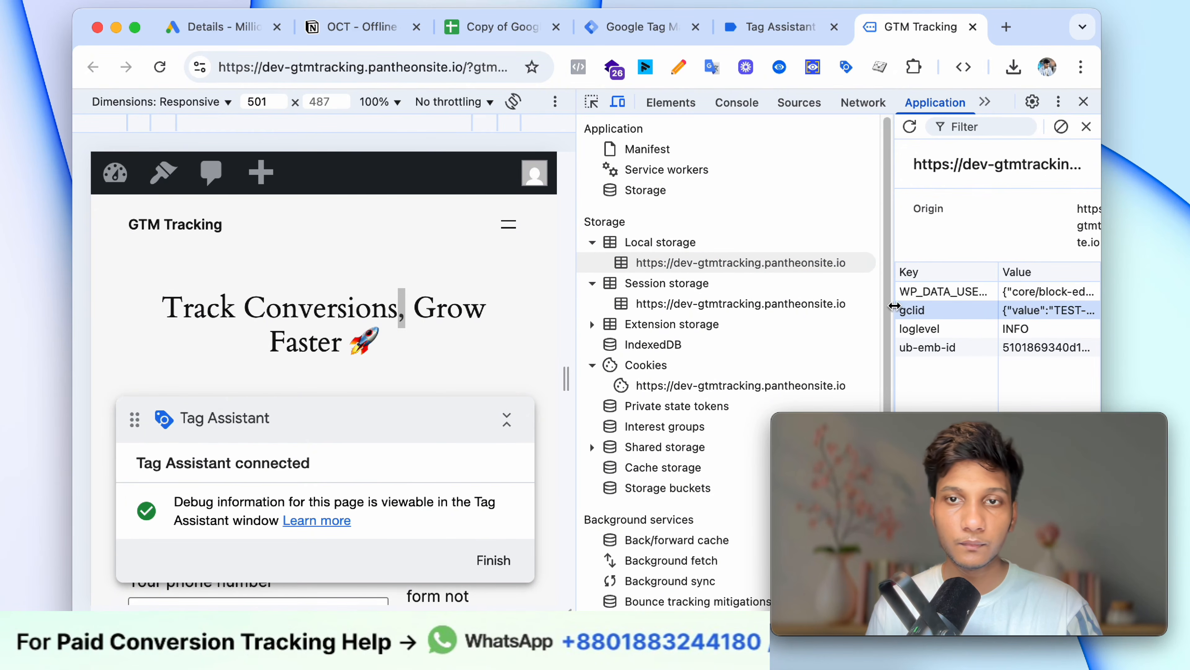
{"action": "left_click_drag", "start_coordinate": [889, 312], "coordinate": [662, 312]}
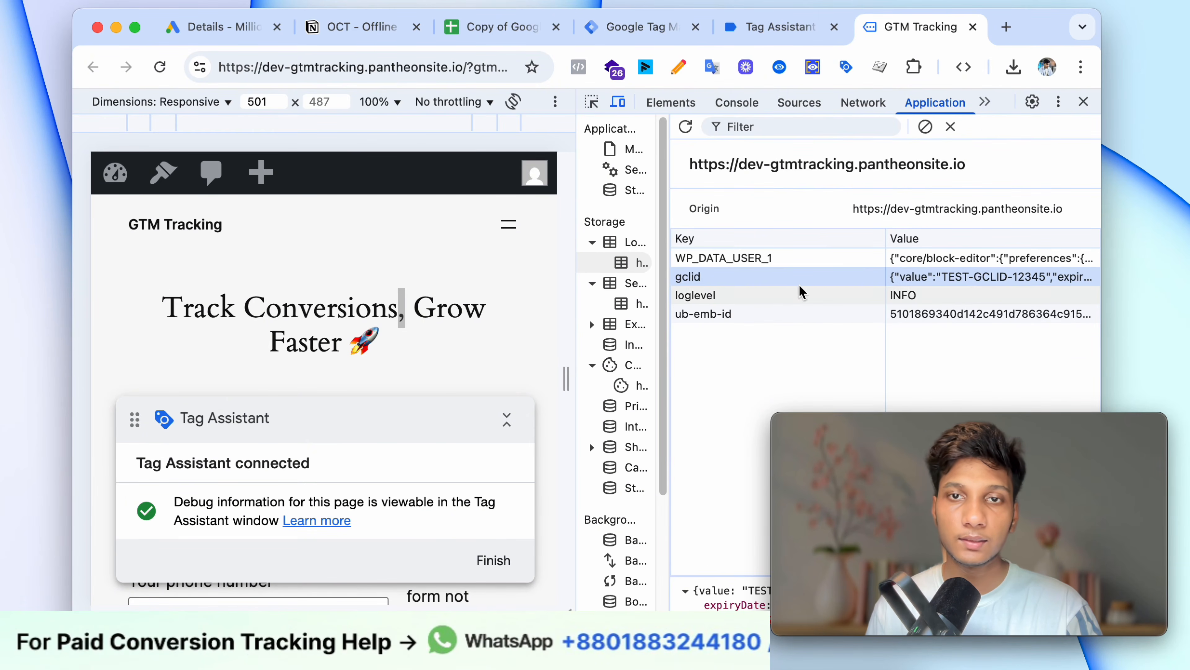
{"action": "double_click", "coordinate": [1011, 276]}
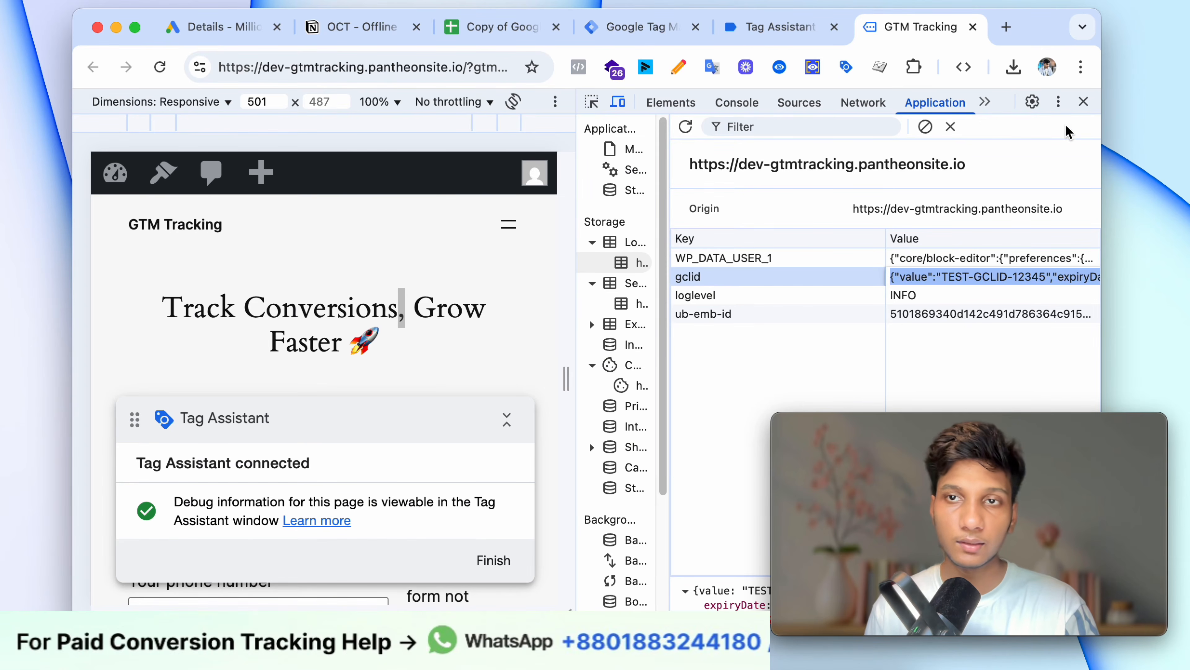
{"action": "left_click", "coordinate": [1084, 101]}
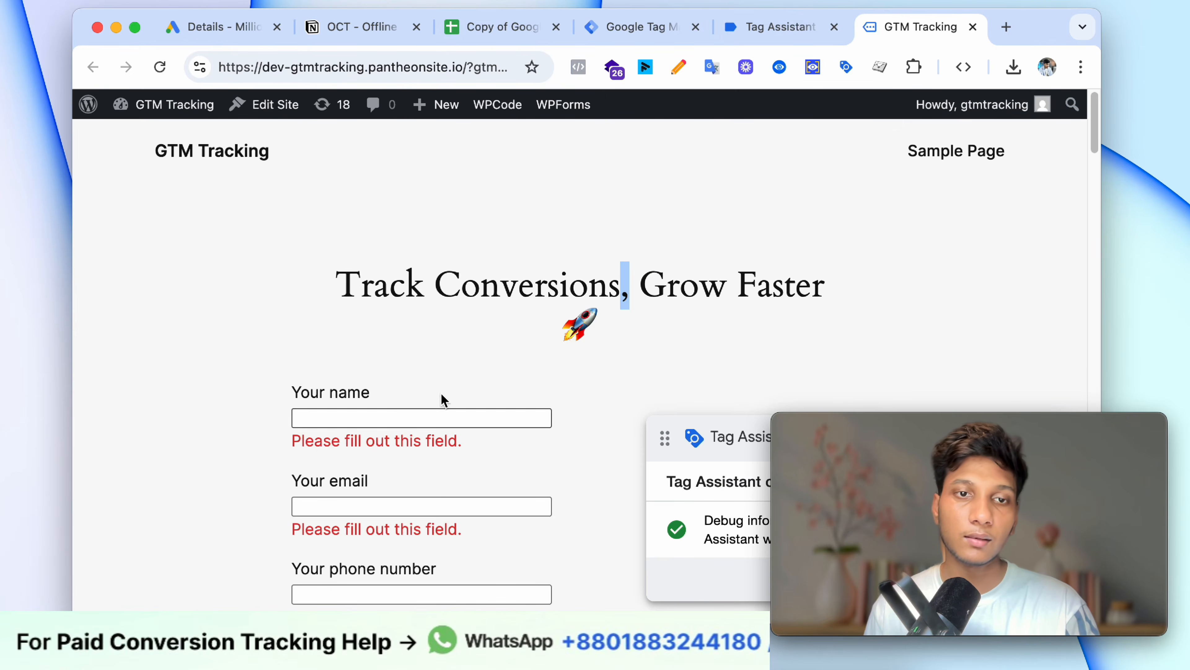
Step: Compare the lead form's fields with the entry in row 6 of the CRM sheet
{"action": "scroll", "coordinate": [546, 312], "scroll_direction": "down", "scroll_amount": 4}
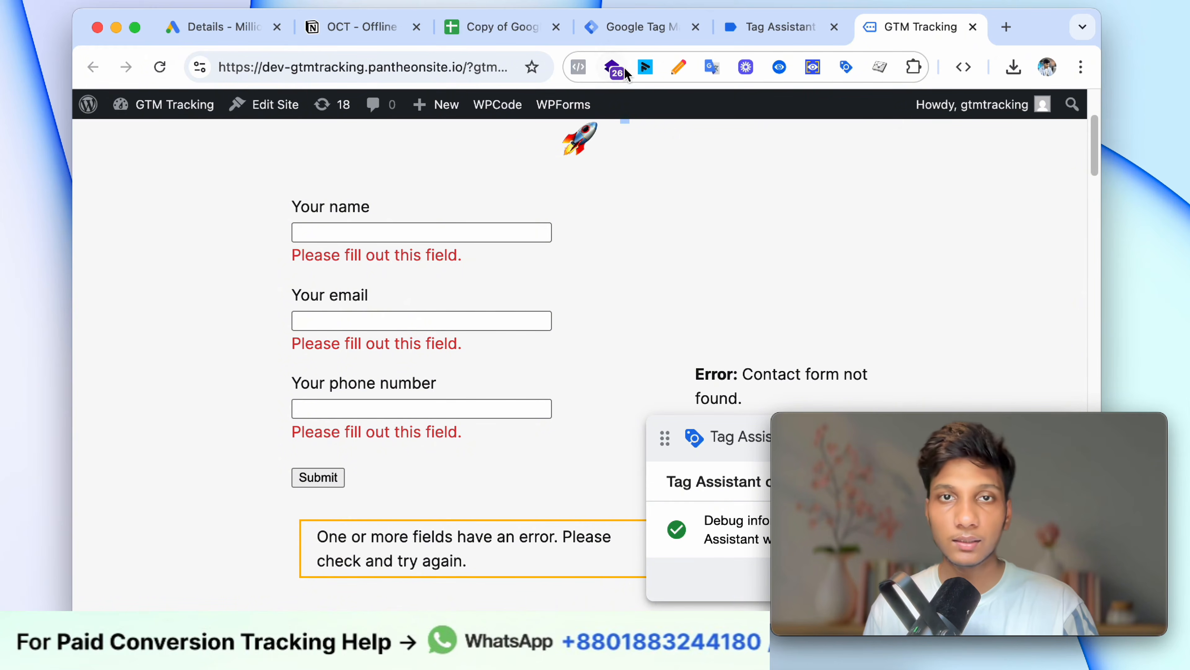
{"action": "left_click", "coordinate": [636, 35]}
{"action": "left_click", "coordinate": [528, 33]}
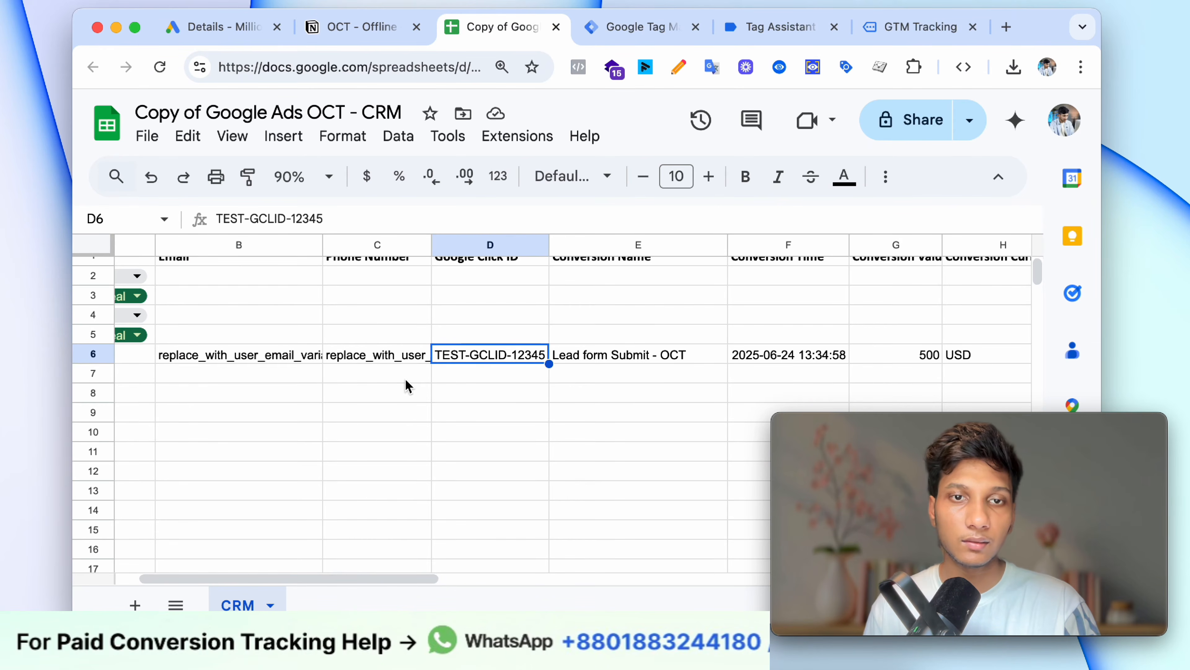
{"action": "left_click", "coordinate": [669, 383]}
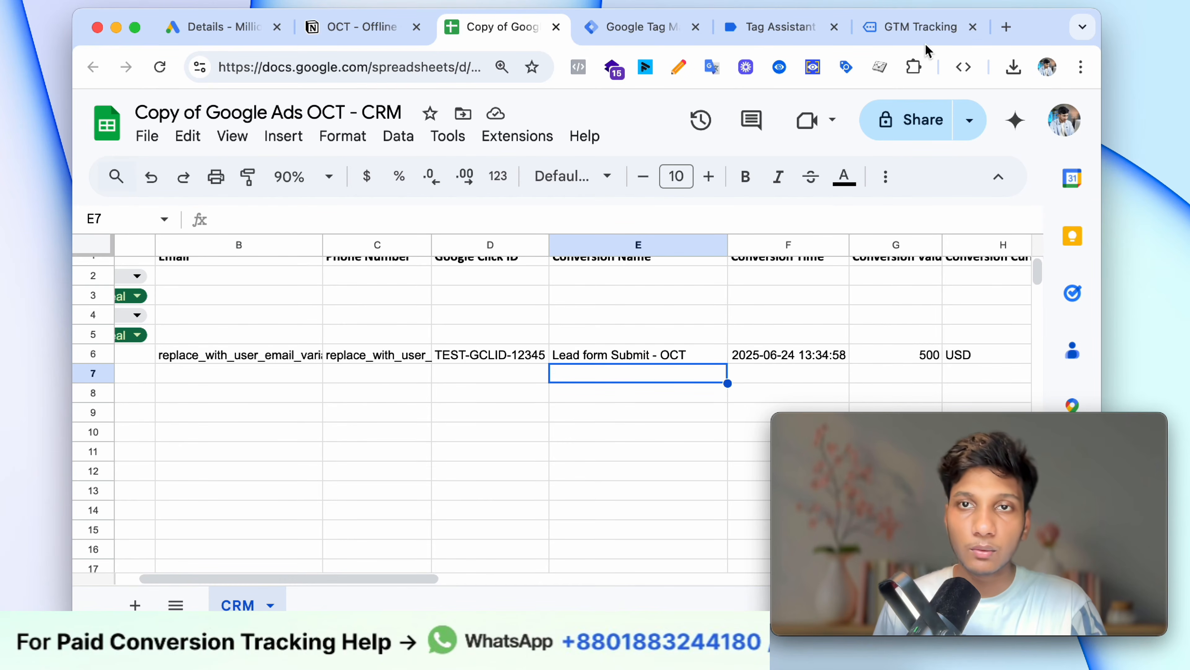
Step: Activate the phone number field of the site's lead form and check the CRM sheet for new rows
{"action": "left_click", "coordinate": [918, 28]}
{"action": "left_click", "coordinate": [377, 414]}
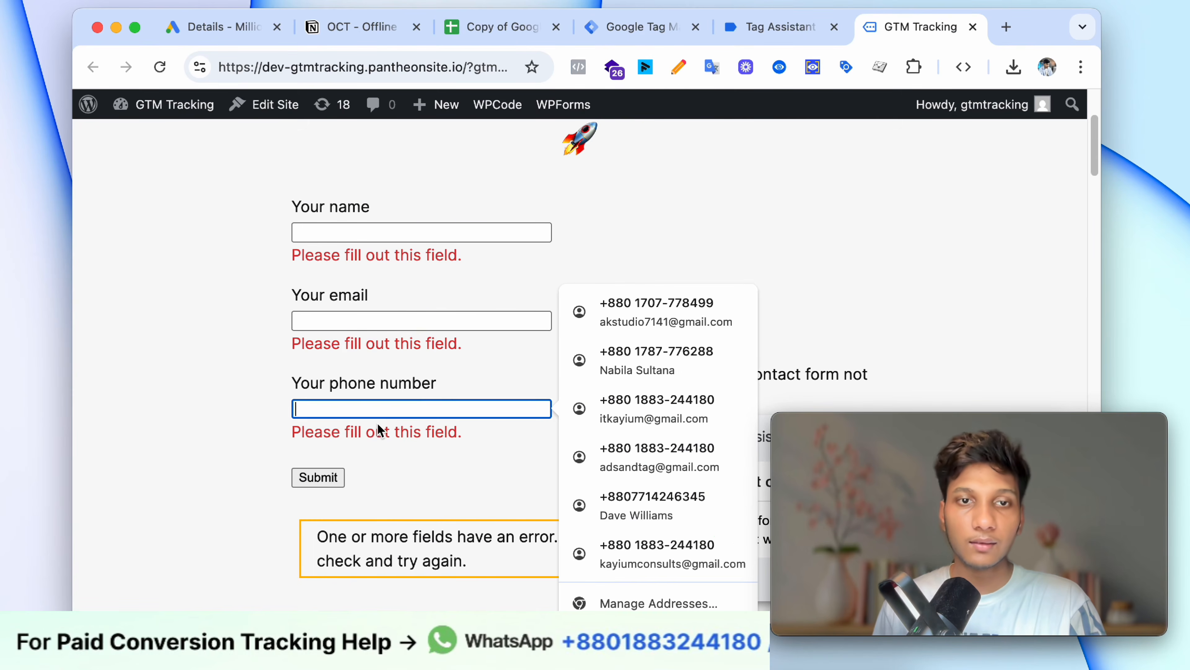
{"action": "left_click", "coordinate": [501, 27]}
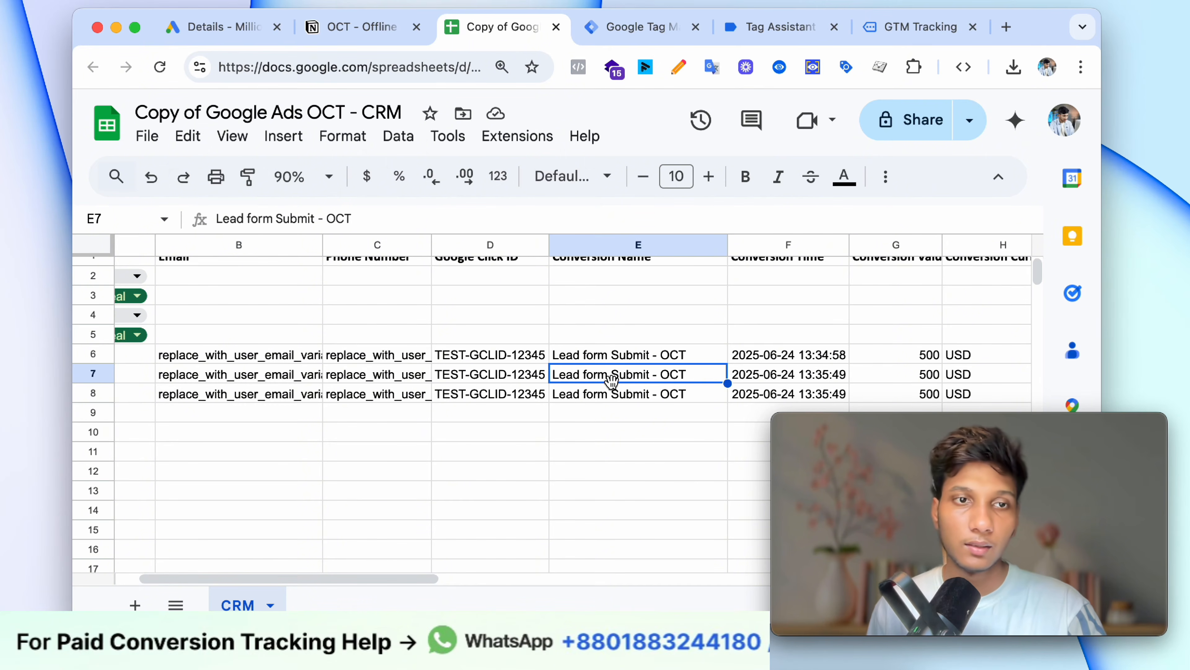
Step: Inspect the HTML of the lead form's "Your name" field, and close the developer tools
{"action": "left_click", "coordinate": [890, 27]}
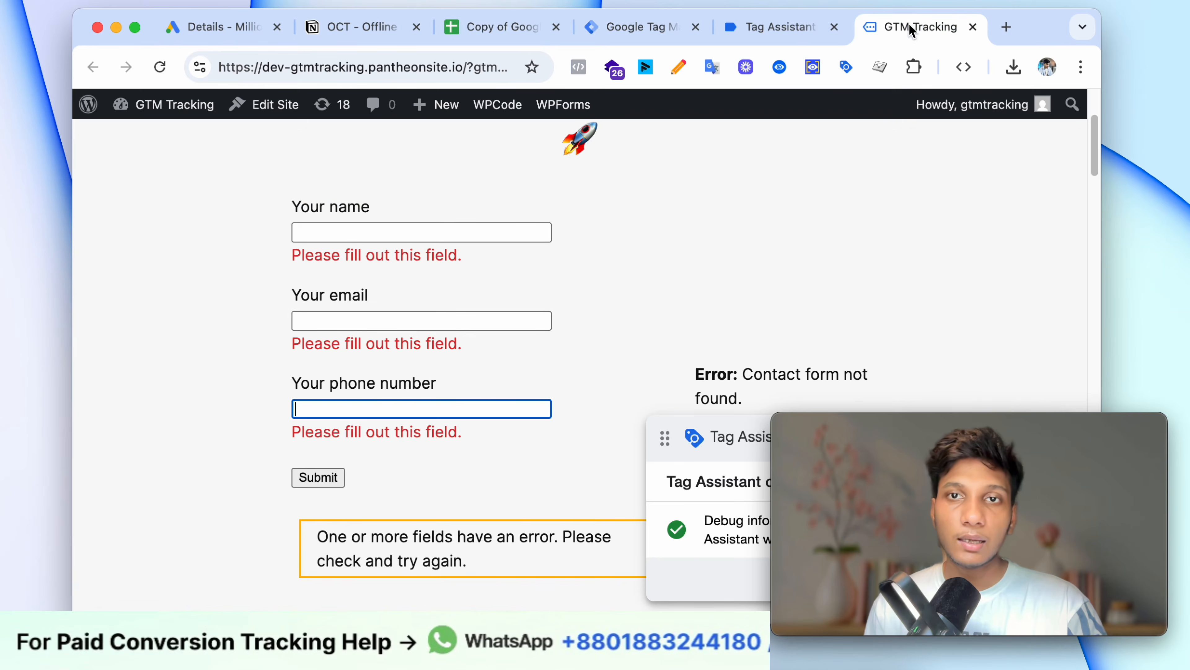
{"action": "left_click", "coordinate": [400, 229]}
{"action": "right_click", "coordinate": [369, 234]}
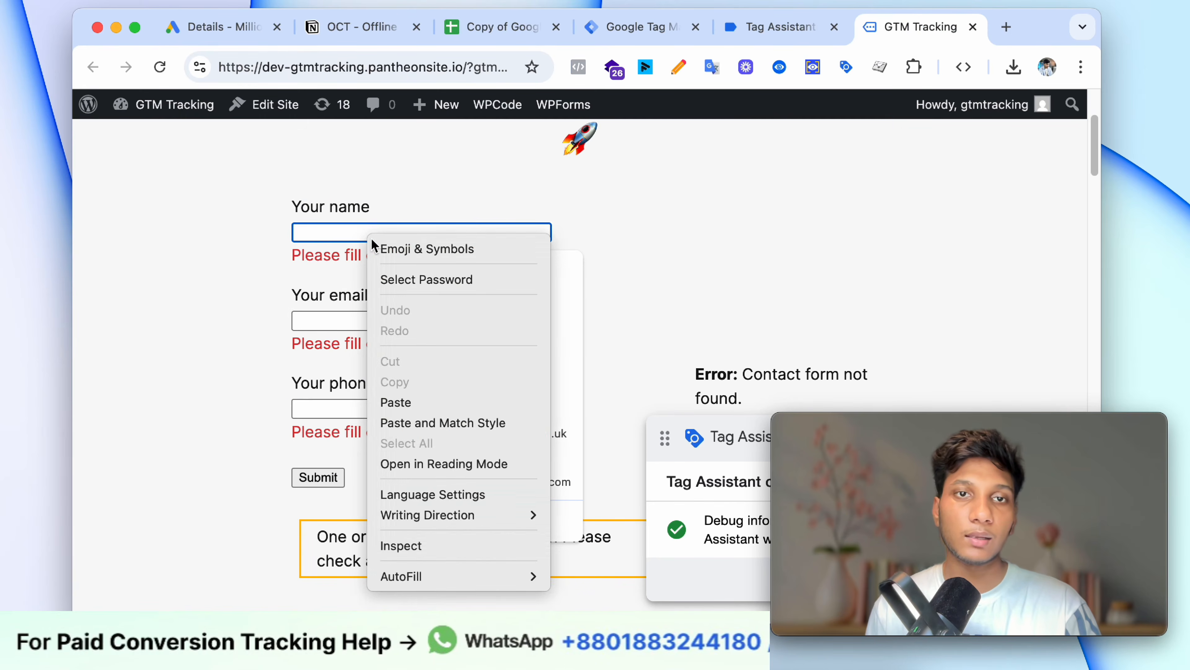
{"action": "left_click", "coordinate": [398, 546]}
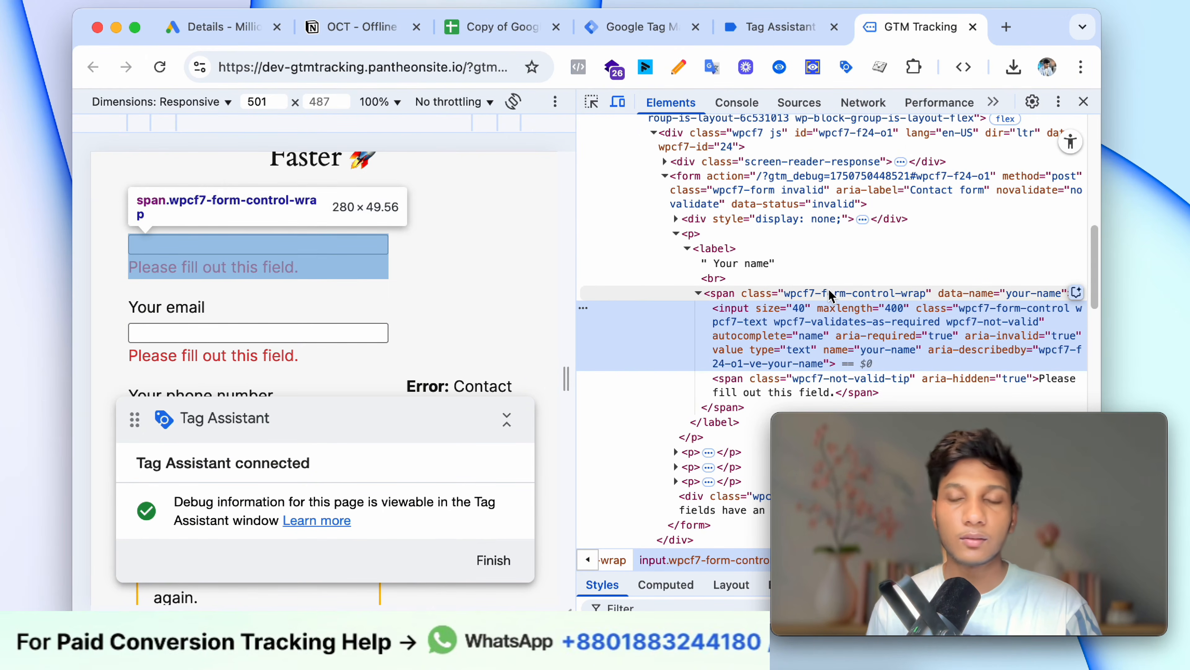
{"action": "left_click", "coordinate": [1081, 102]}
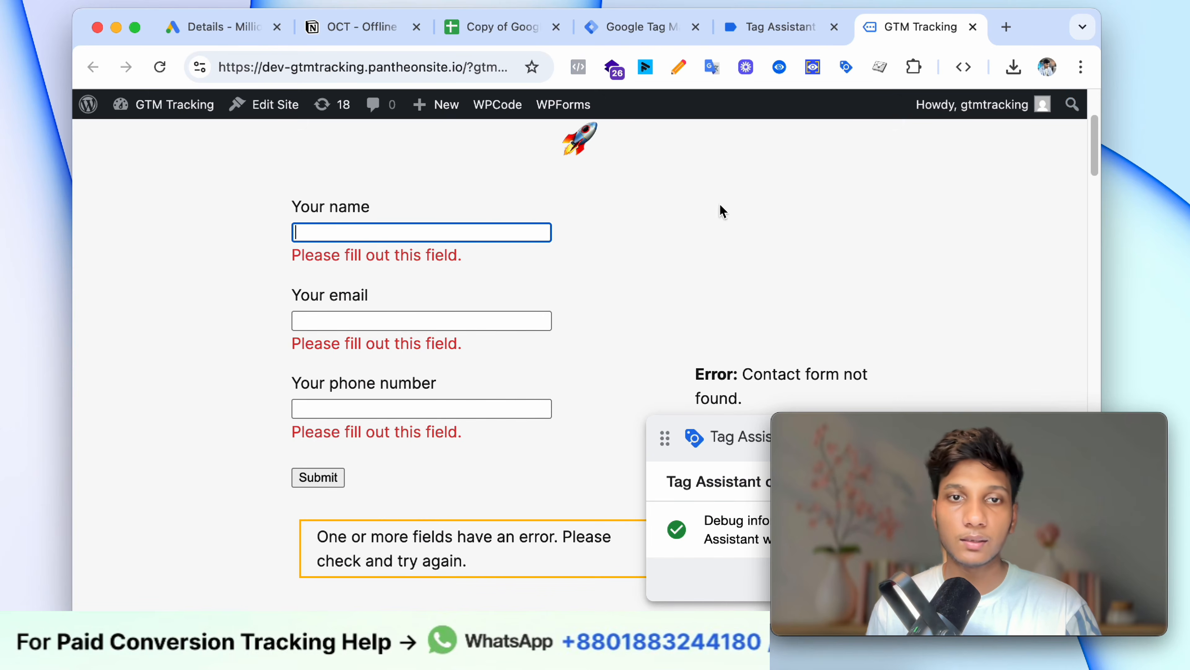
Step: Search Google in a new tab for "contact form 7 listener code gtm"
{"action": "left_click", "coordinate": [1003, 34]}
{"action": "left_click", "coordinate": [434, 72]}
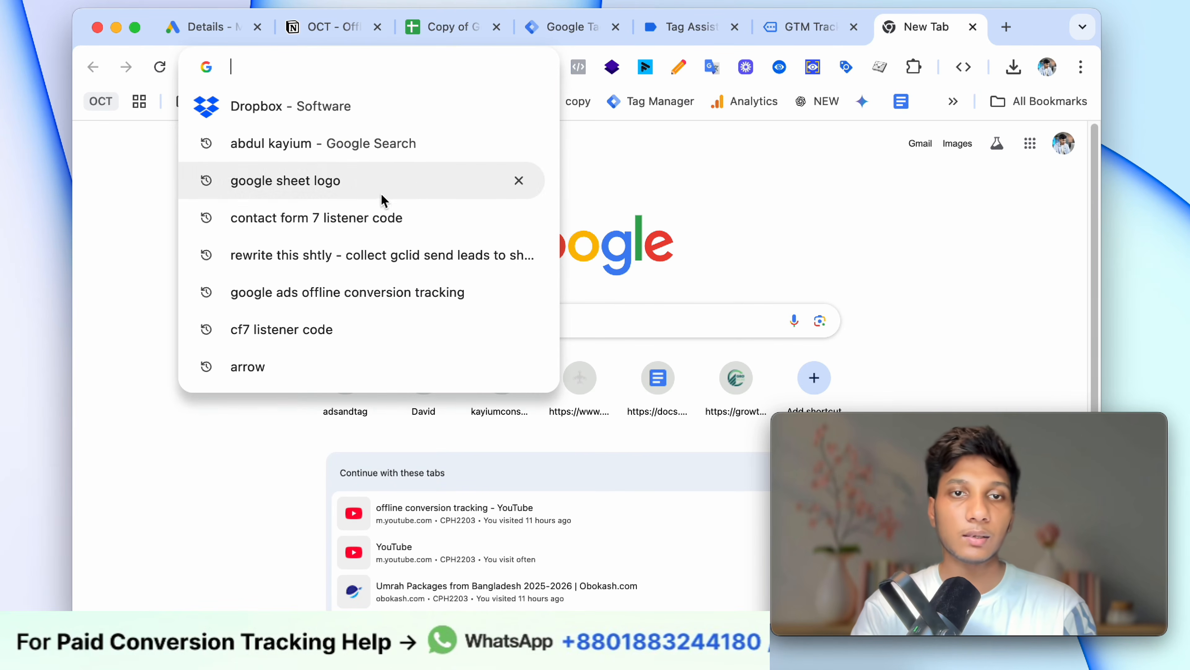
{"action": "left_click", "coordinate": [375, 217]}
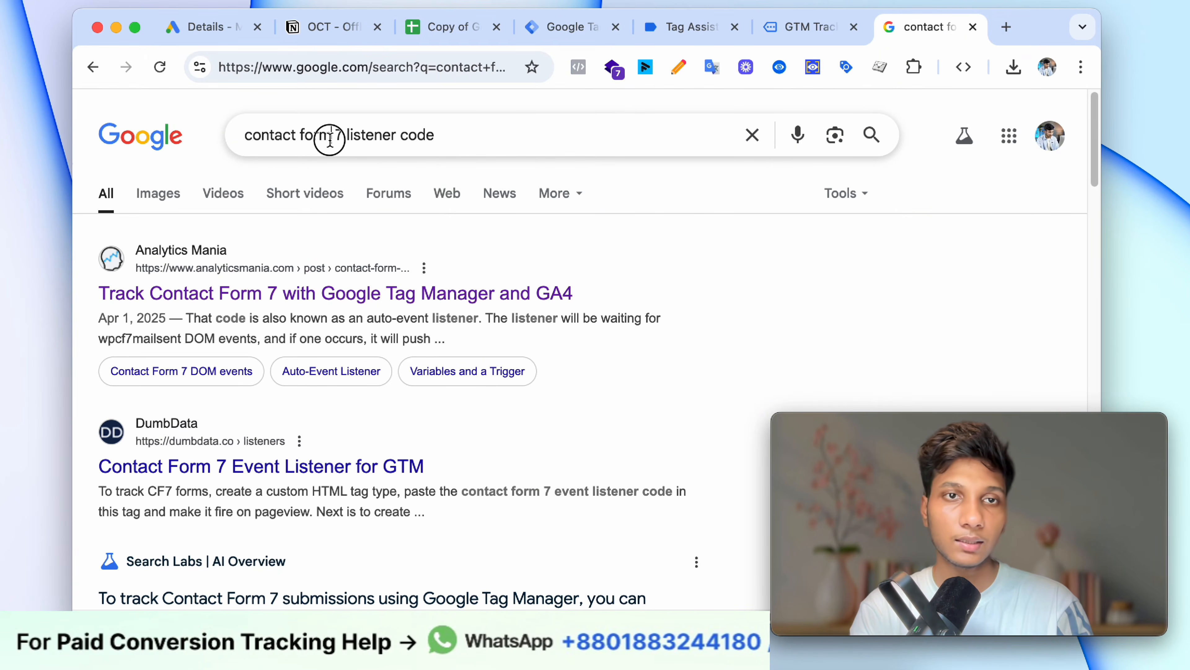
{"action": "left_click_drag", "start_coordinate": [330, 140], "coordinate": [281, 138]}
{"action": "left_click", "coordinate": [439, 140]}
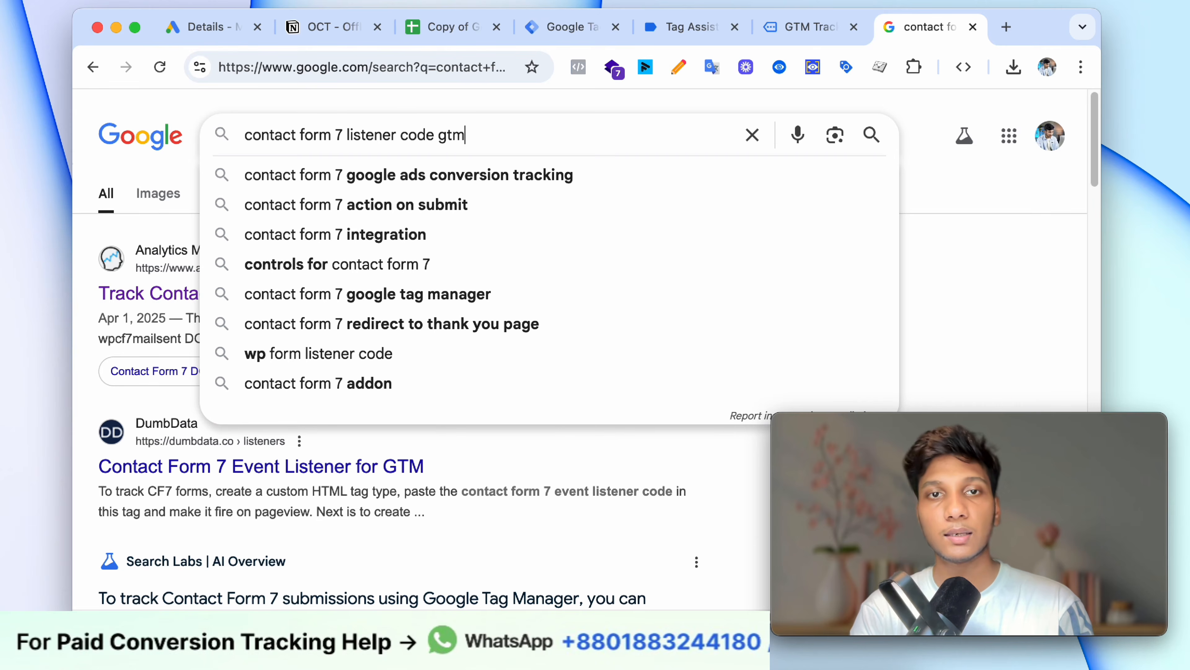
{"action": "type", "text": "gtm"}
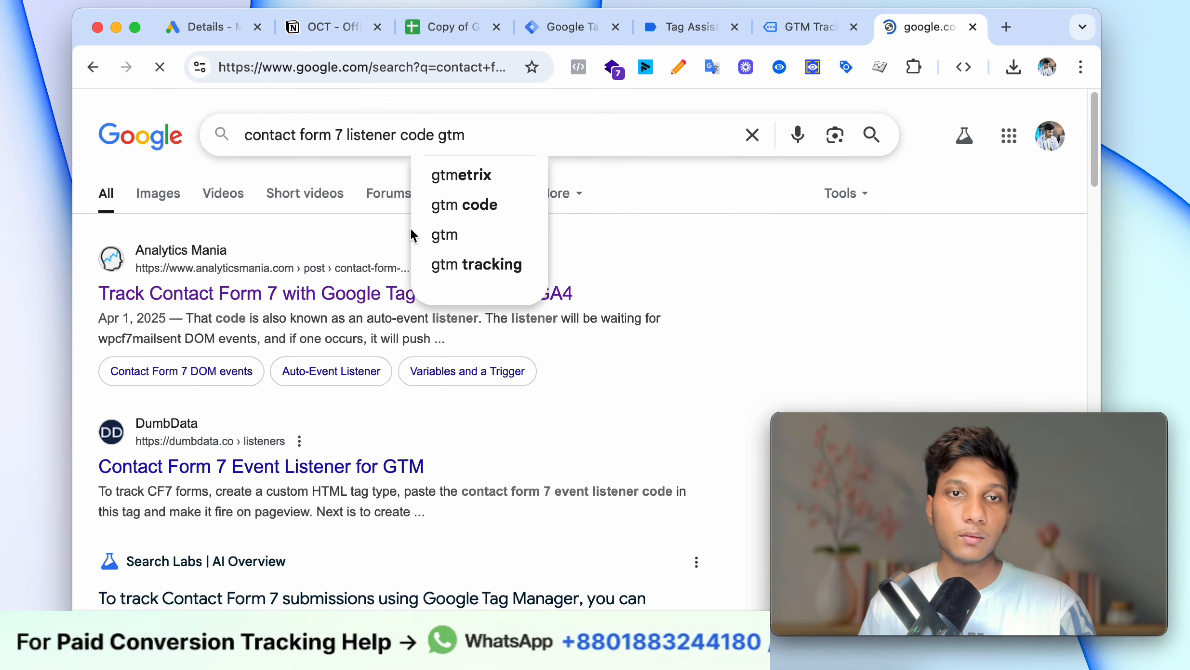
{"action": "key", "text": "Return"}
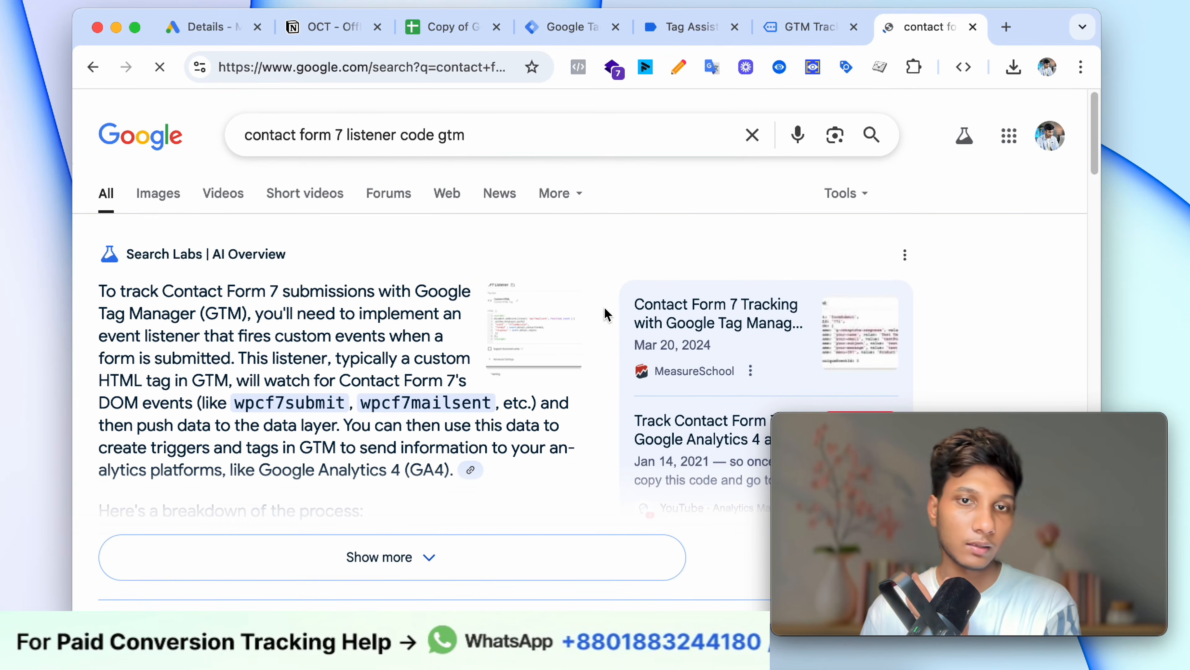
Step: Open the Analytics Mania article on tracking Contact Form 7 and copy its wpcf7mailsent listener script
{"action": "scroll", "coordinate": [602, 317], "scroll_direction": "down", "scroll_amount": 12}
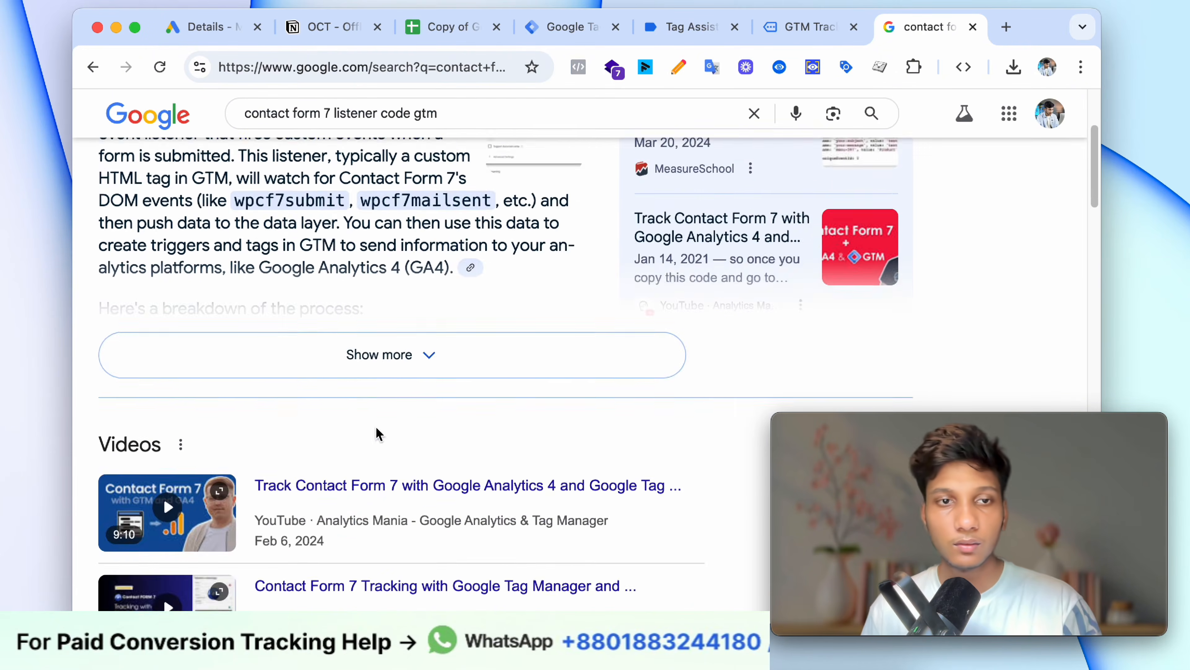
{"action": "left_click", "coordinate": [287, 498]}
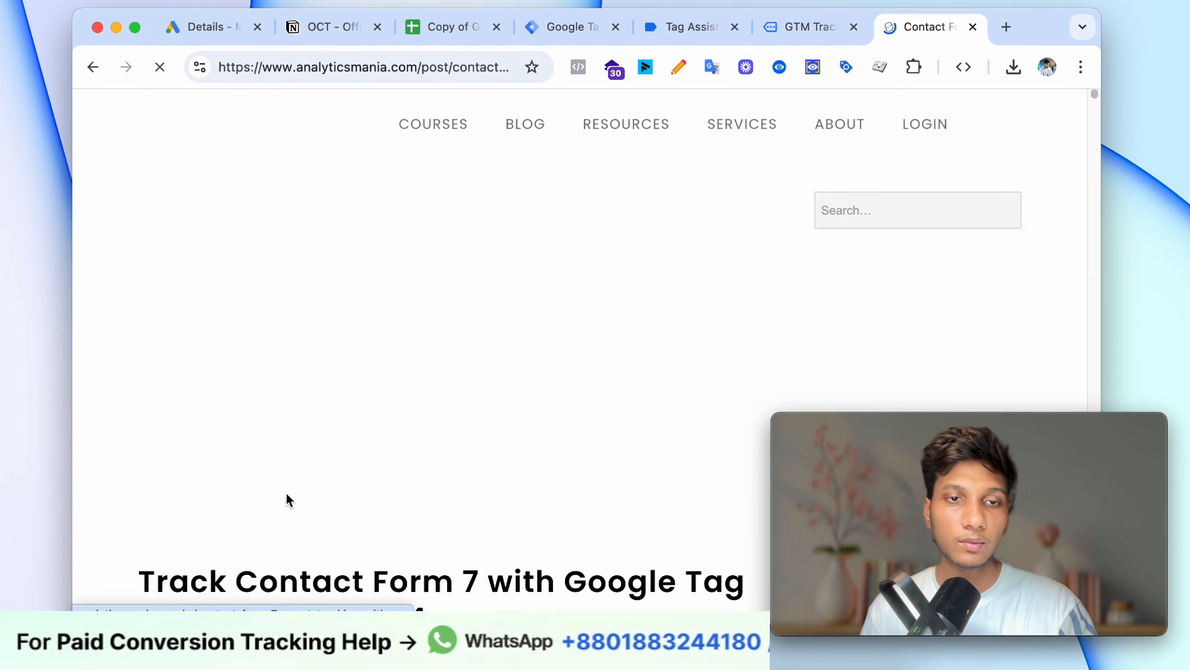
{"action": "scroll", "coordinate": [300, 491], "scroll_direction": "down", "scroll_amount": 15}
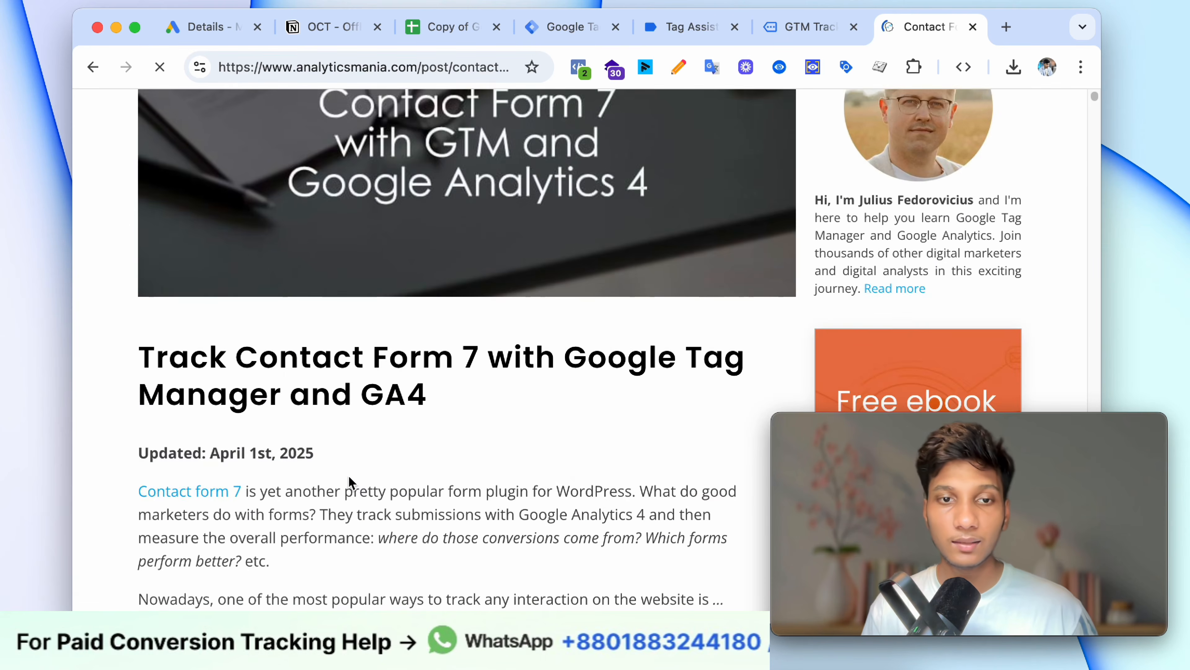
{"action": "scroll", "coordinate": [452, 488], "scroll_direction": "down", "scroll_amount": 15}
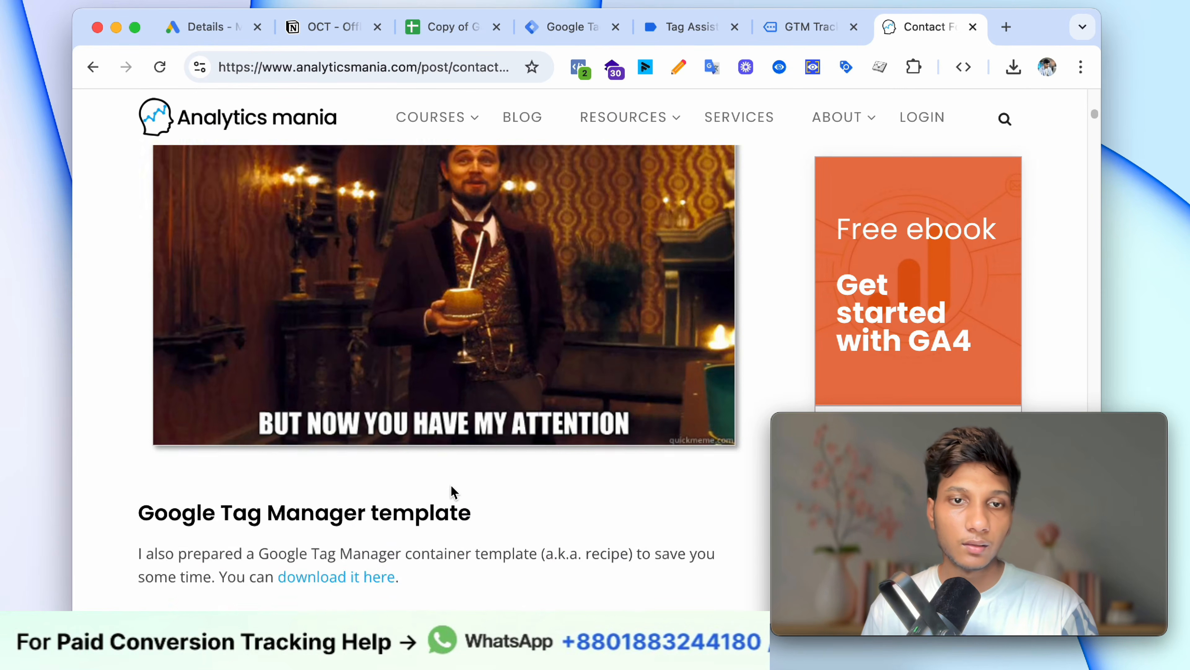
{"action": "scroll", "coordinate": [451, 484], "scroll_direction": "down", "scroll_amount": 20}
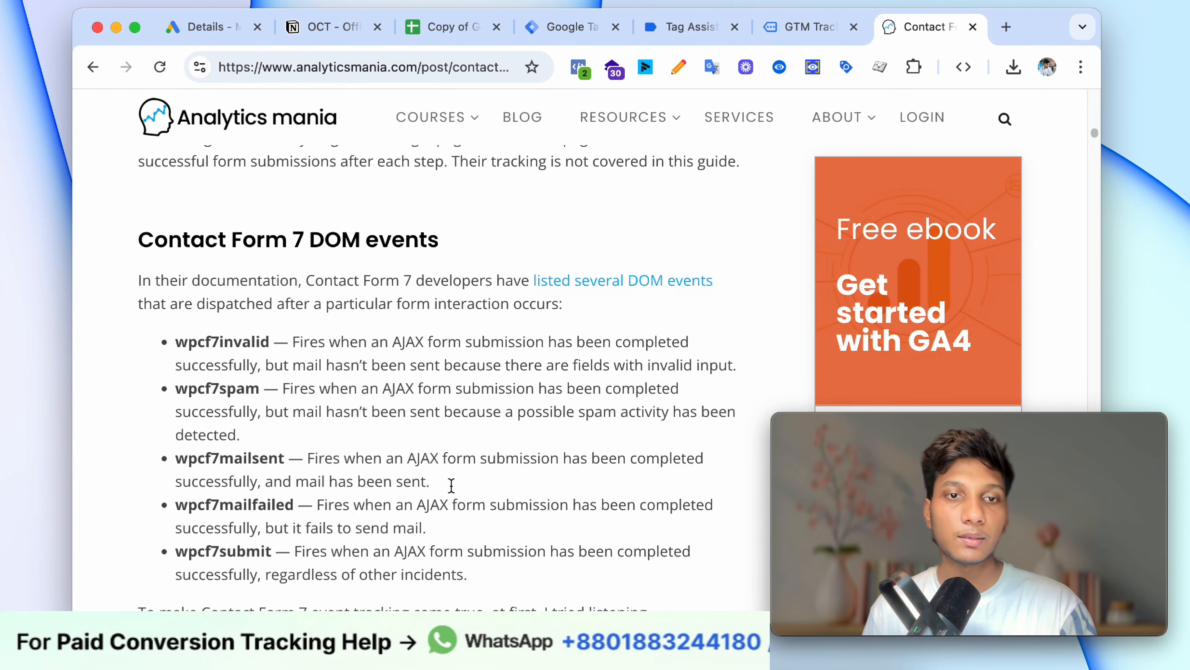
{"action": "scroll", "coordinate": [452, 485], "scroll_direction": "down", "scroll_amount": 10}
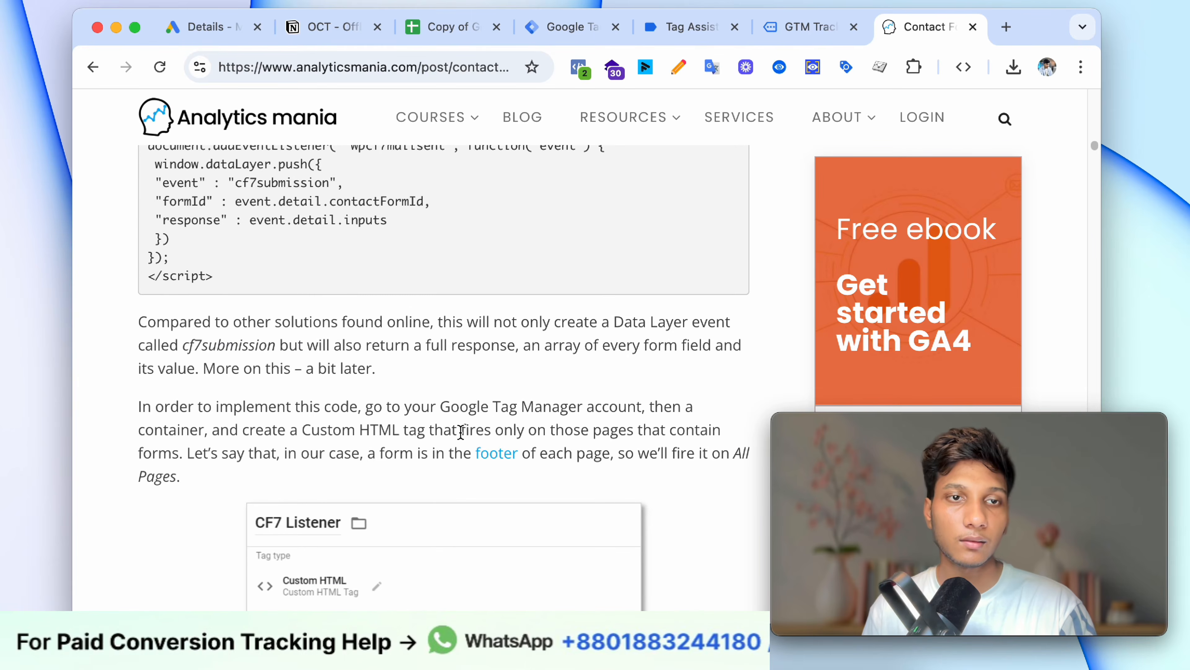
{"action": "scroll", "coordinate": [234, 390], "scroll_direction": "up", "scroll_amount": 2}
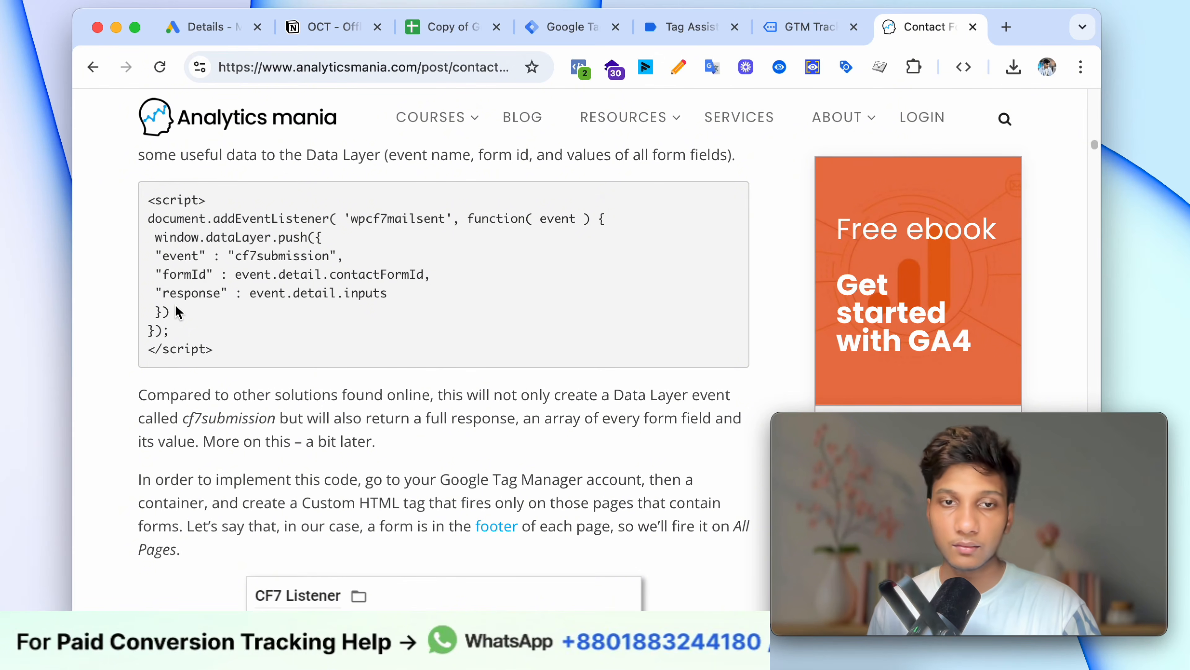
{"action": "left_click_drag", "start_coordinate": [147, 197], "coordinate": [136, 173]}
{"action": "right_click", "coordinate": [216, 205]}
{"action": "left_click", "coordinate": [282, 242]}
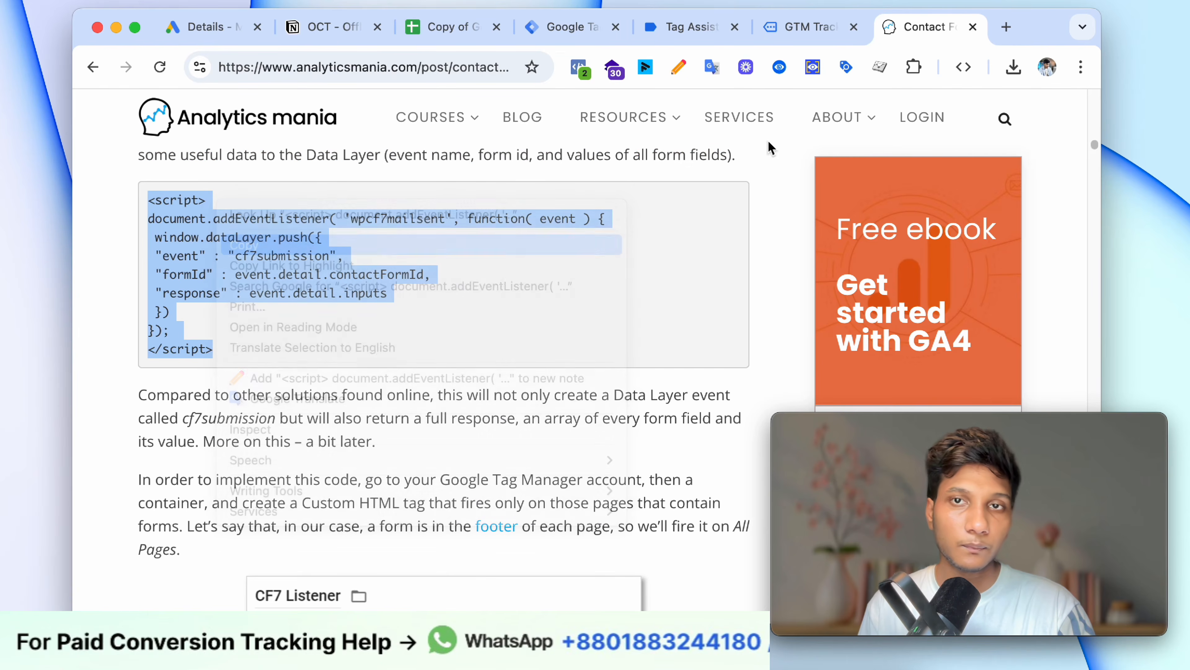
Step: Open YouTube in a new tab, find the GA4, GTM and Server Side Tracking channel, and open its playlists
{"action": "left_click", "coordinate": [1006, 26]}
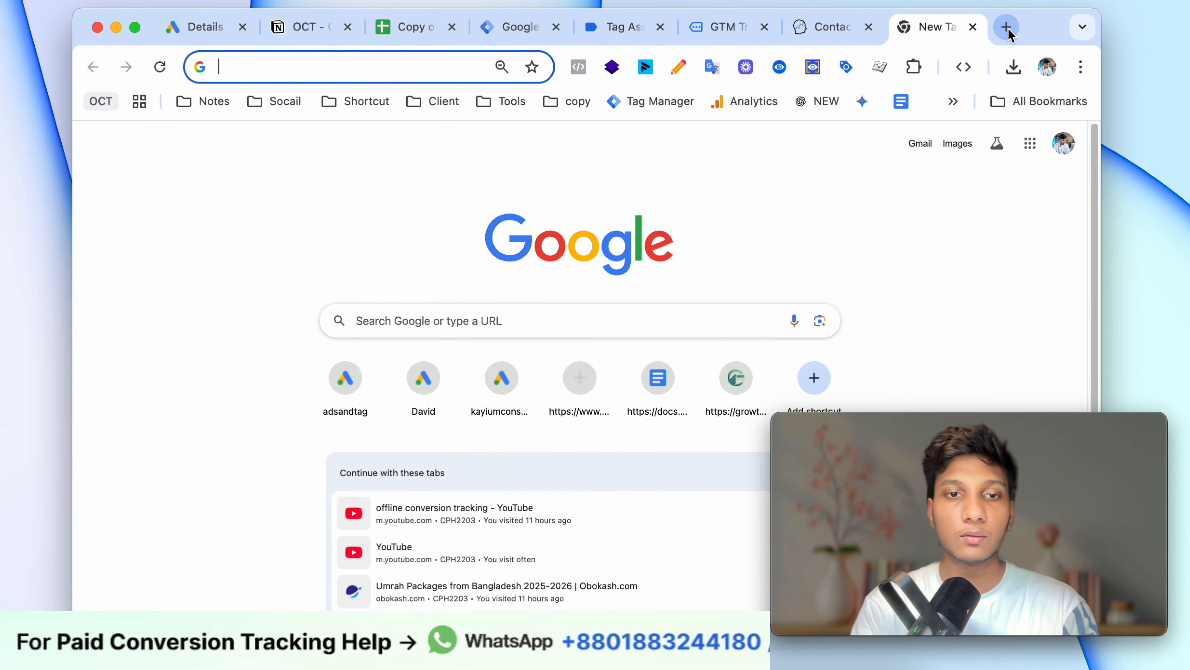
{"action": "left_click", "coordinate": [534, 559]}
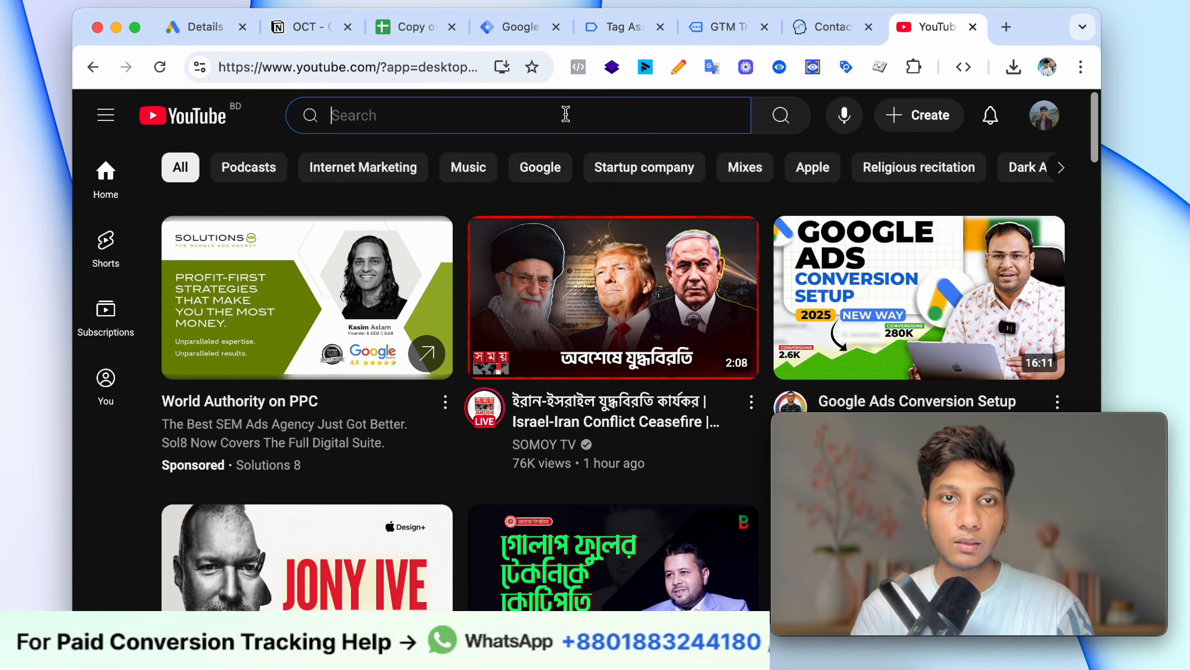
{"action": "left_click", "coordinate": [567, 106]}
{"action": "type", "text": "abdul"}
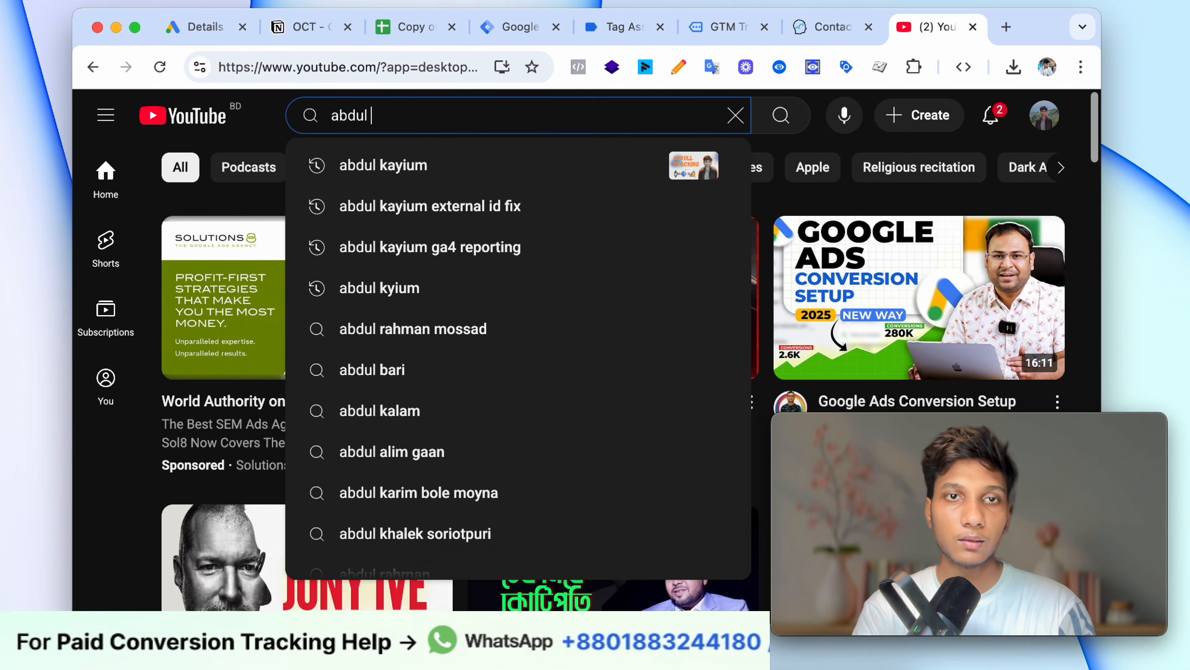
{"action": "left_click", "coordinate": [536, 164]}
{"action": "left_click", "coordinate": [440, 307]}
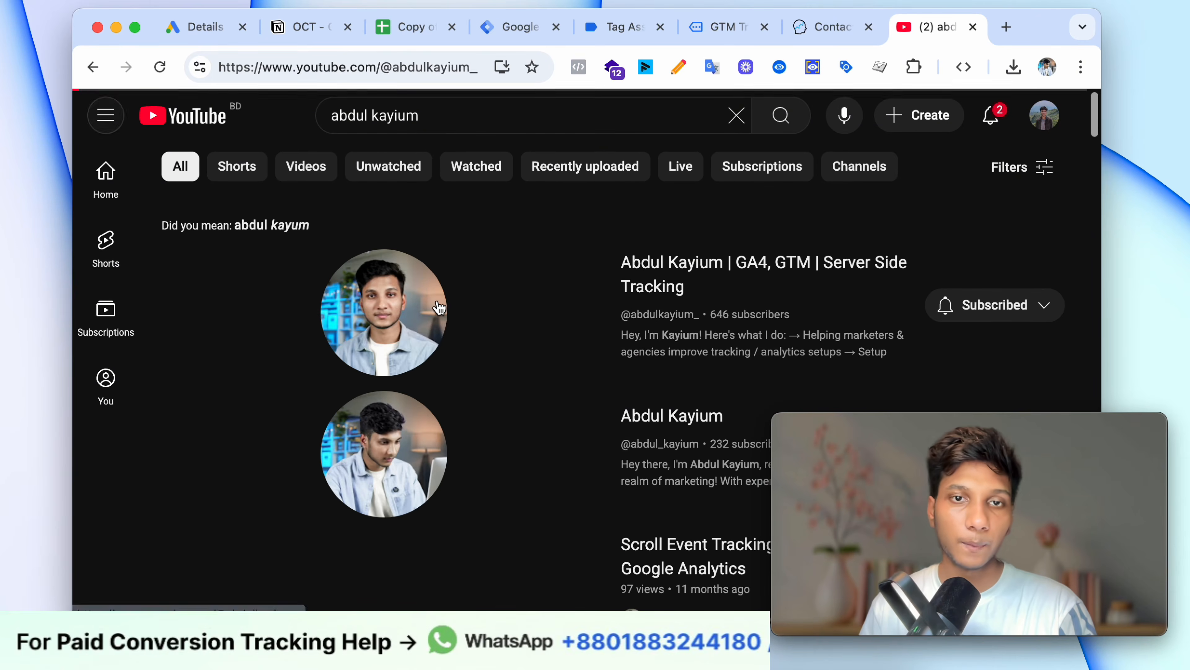
{"action": "left_click", "coordinate": [449, 497]}
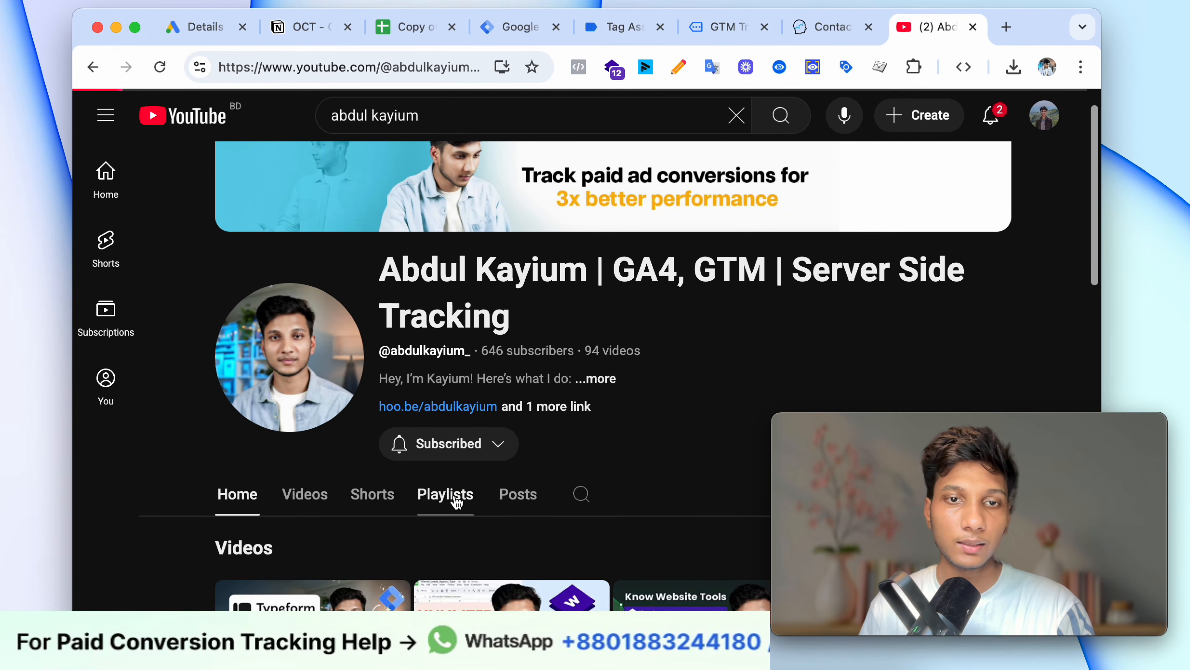
Step: Look through the "Forms Tracking by GTM" playlist for form tracking tutorials, and close the YouTube and Analytics Mania pages
{"action": "scroll", "coordinate": [757, 388], "scroll_direction": "down", "scroll_amount": 10}
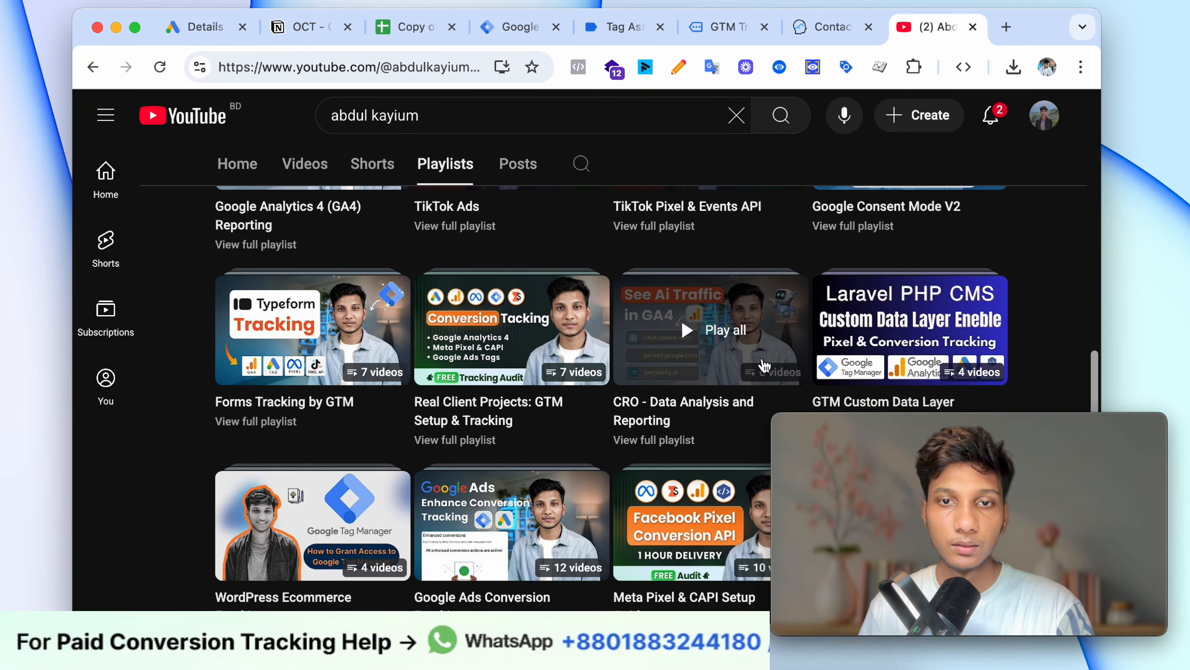
{"action": "scroll", "coordinate": [764, 365], "scroll_direction": "down", "scroll_amount": 5}
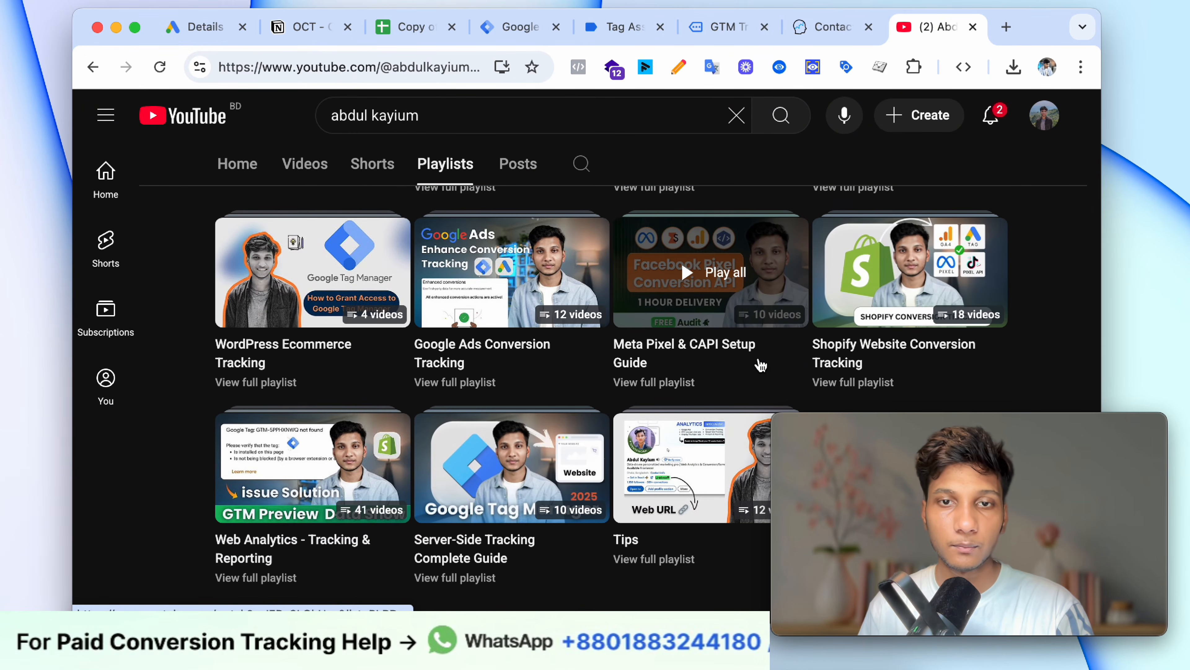
{"action": "scroll", "coordinate": [650, 377], "scroll_direction": "up", "scroll_amount": 5}
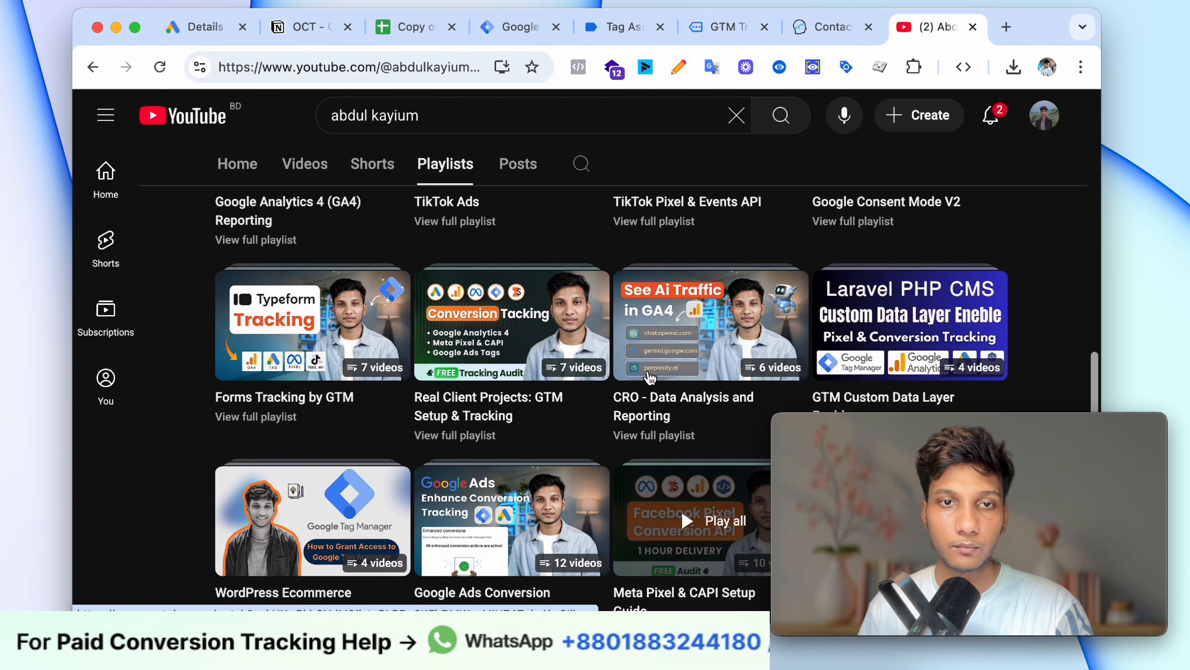
{"action": "scroll", "coordinate": [650, 377], "scroll_direction": "up", "scroll_amount": 2}
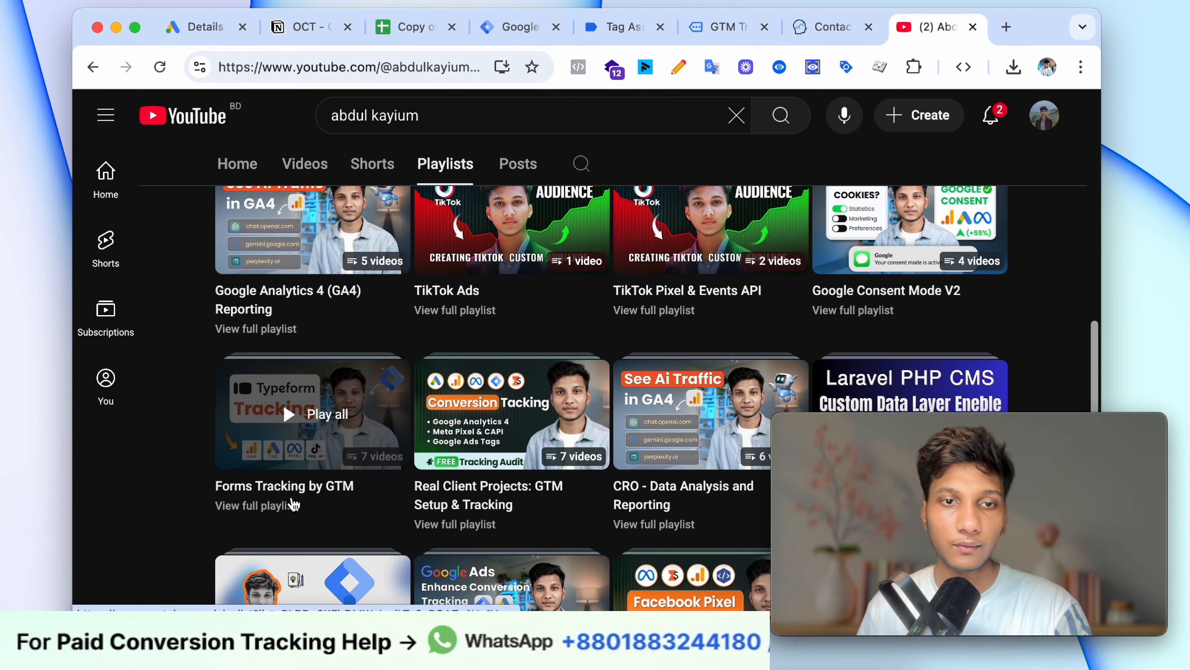
{"action": "left_click", "coordinate": [295, 506]}
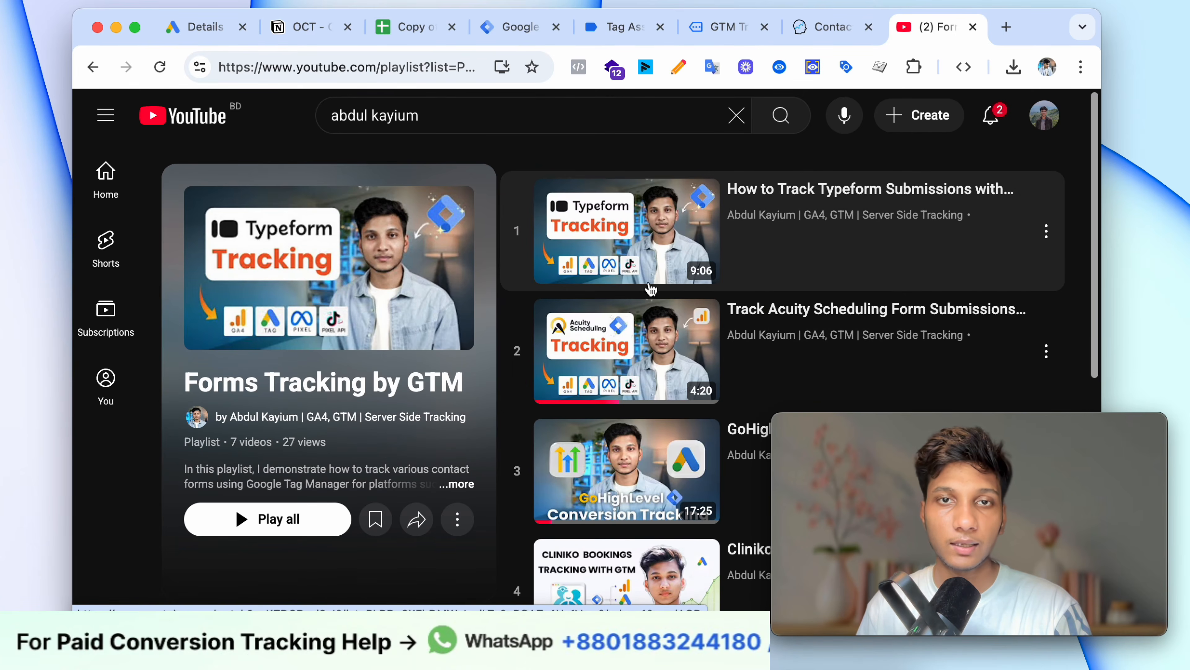
{"action": "scroll", "coordinate": [679, 450], "scroll_direction": "down", "scroll_amount": 5}
{"action": "scroll", "coordinate": [680, 457], "scroll_direction": "down", "scroll_amount": 2}
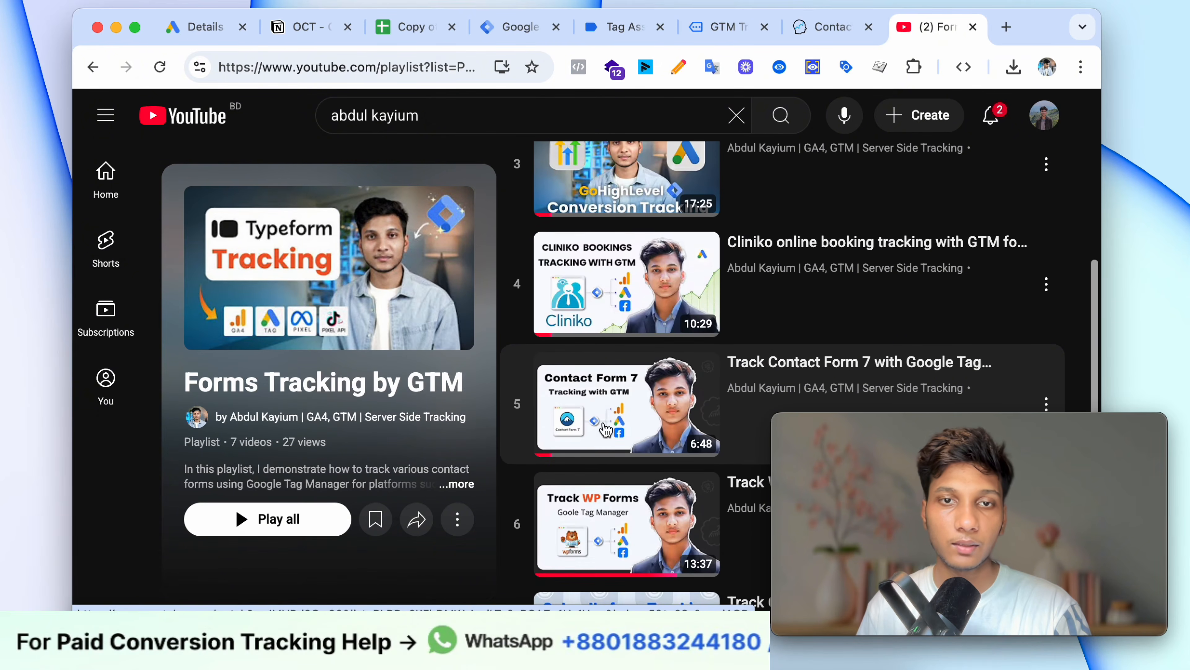
{"action": "scroll", "coordinate": [666, 422], "scroll_direction": "down", "scroll_amount": 2}
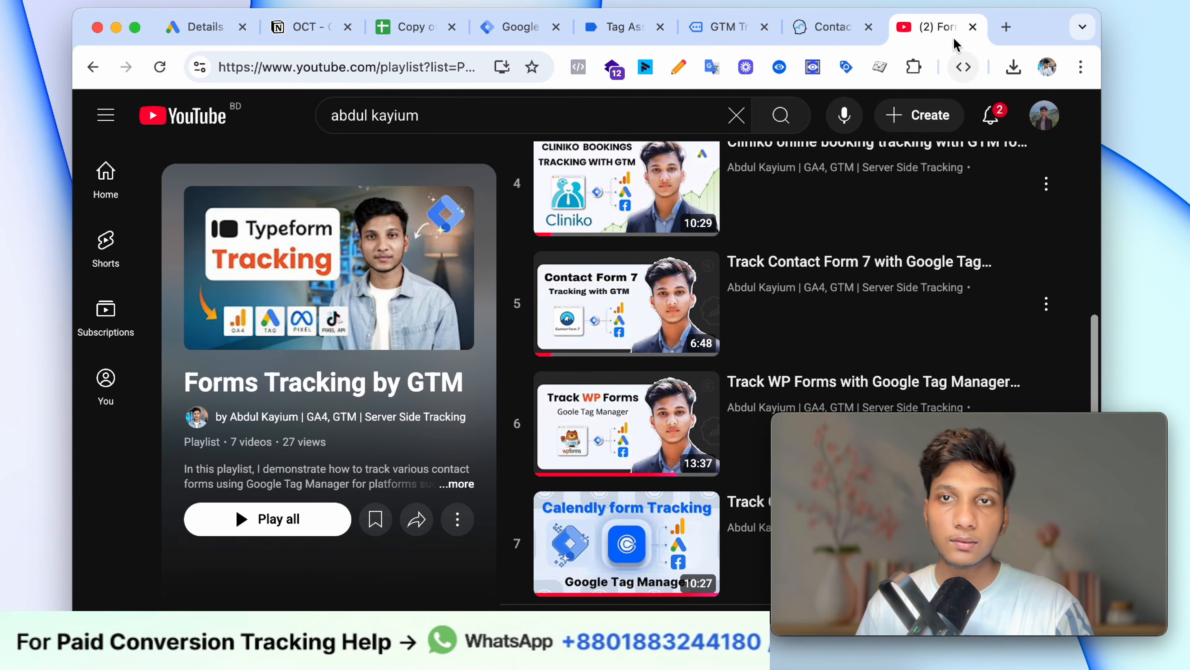
{"action": "key", "text": "super+w"}
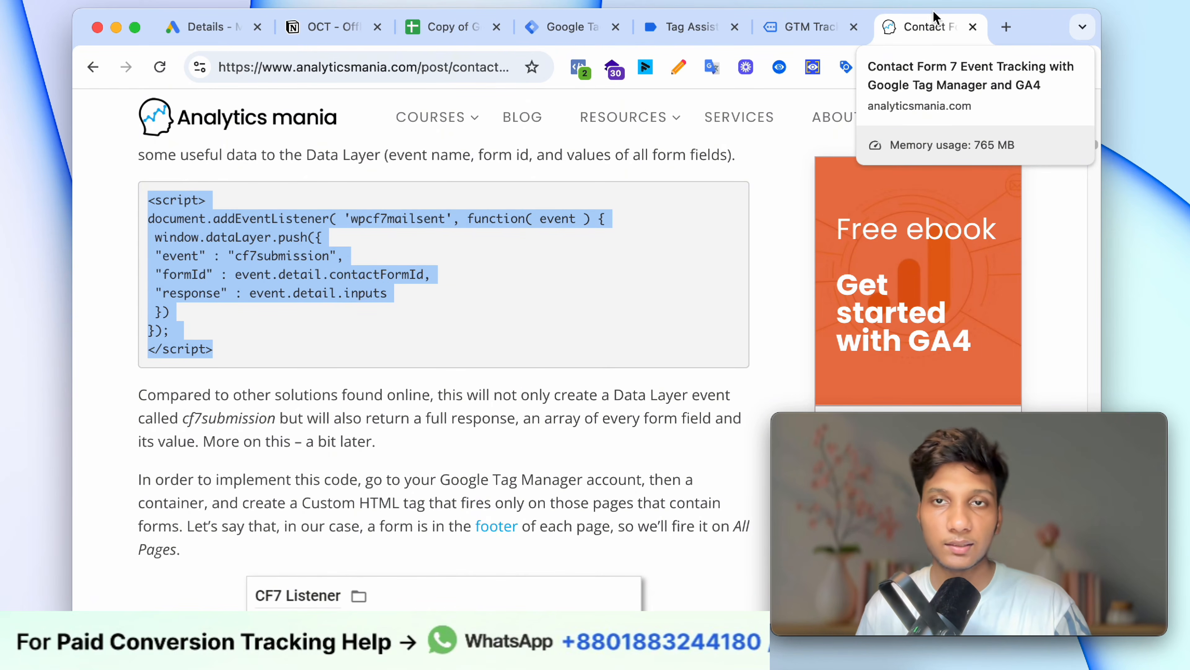
{"action": "key", "text": "super+w"}
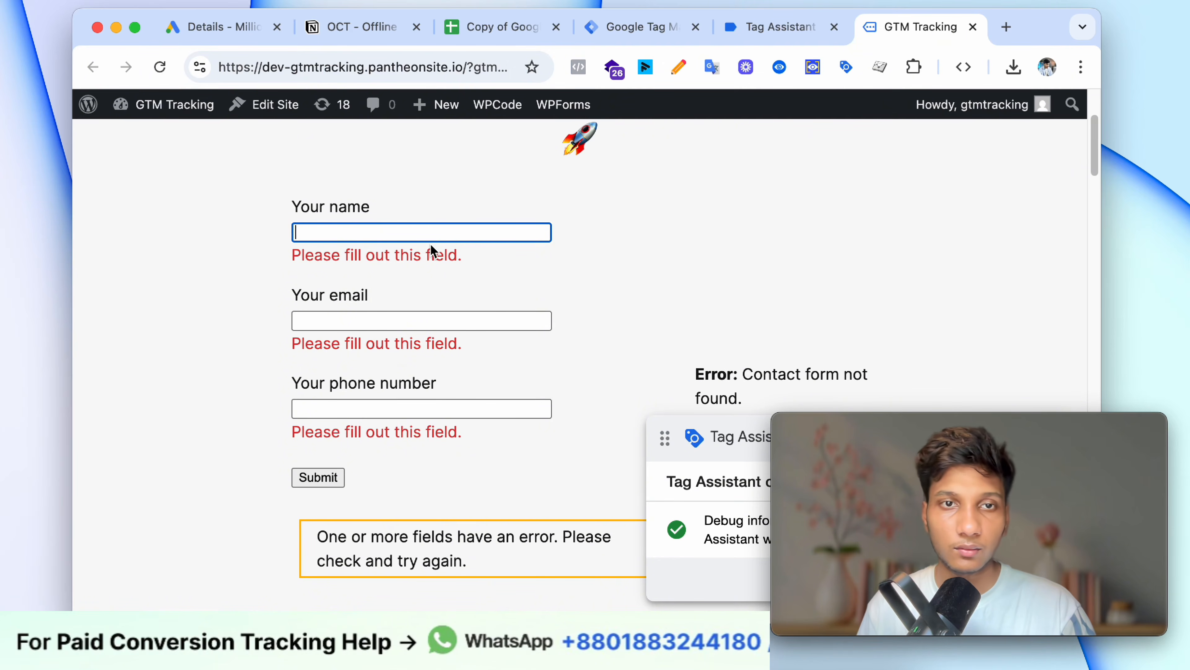
Step: Create a Custom HTML tag in Google Tag Manager containing the copied Contact Form 7 listener script
{"action": "left_click", "coordinate": [636, 42]}
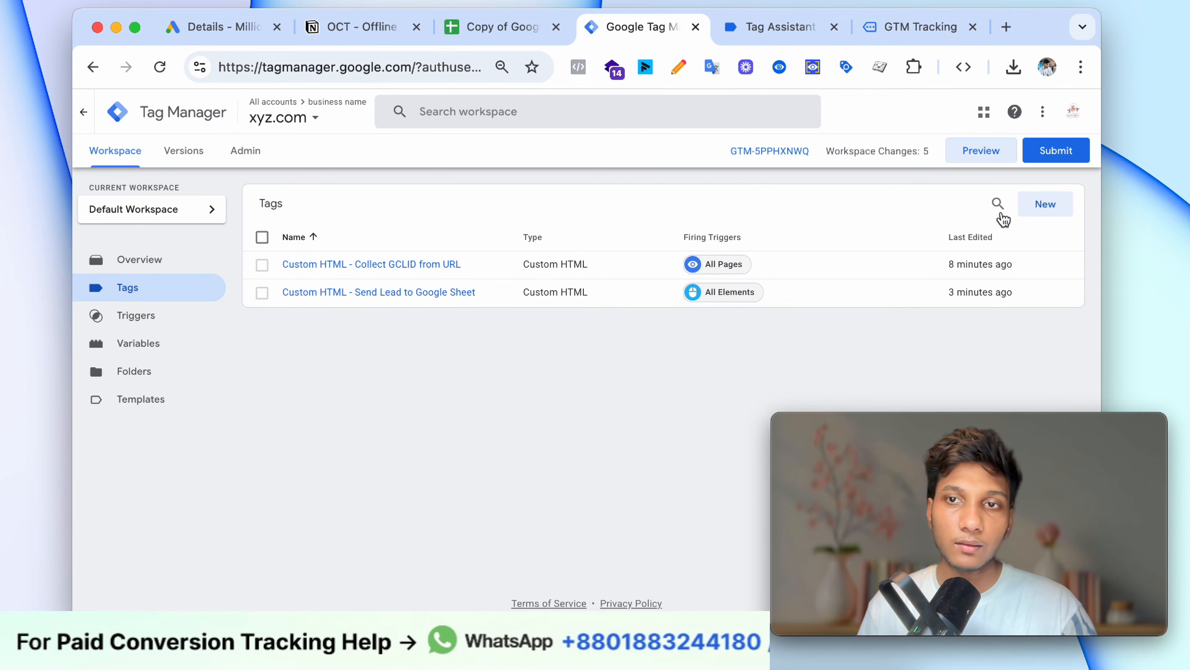
{"action": "left_click", "coordinate": [1036, 202]}
{"action": "left_click", "coordinate": [749, 247]}
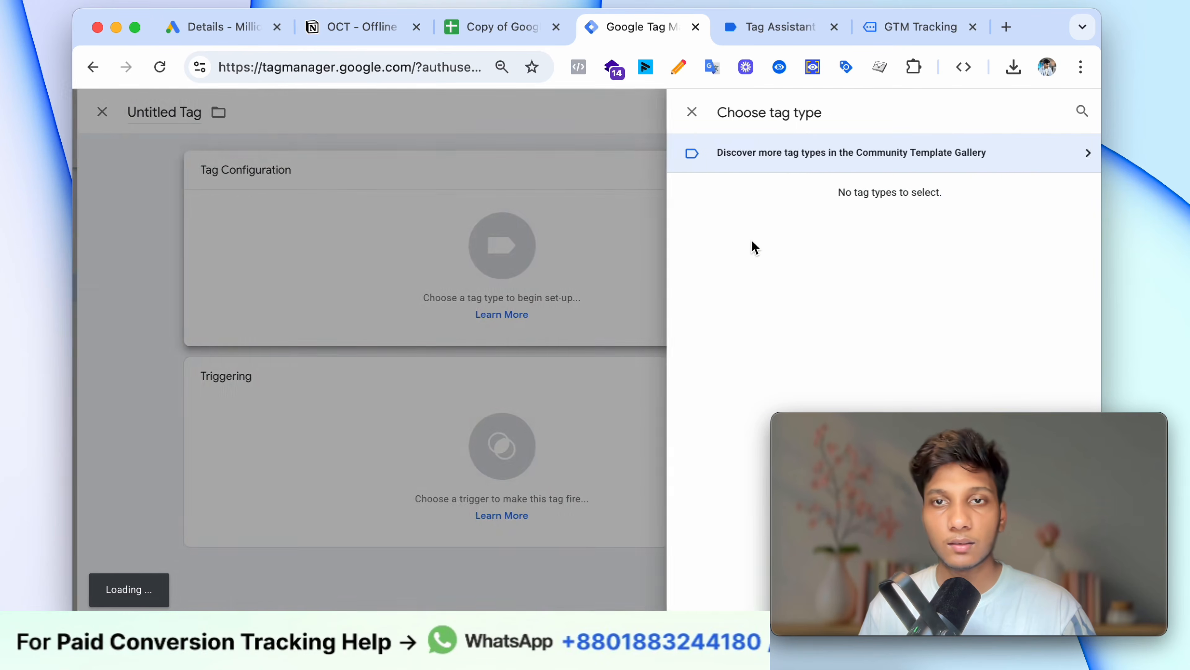
{"action": "left_click", "coordinate": [708, 518]}
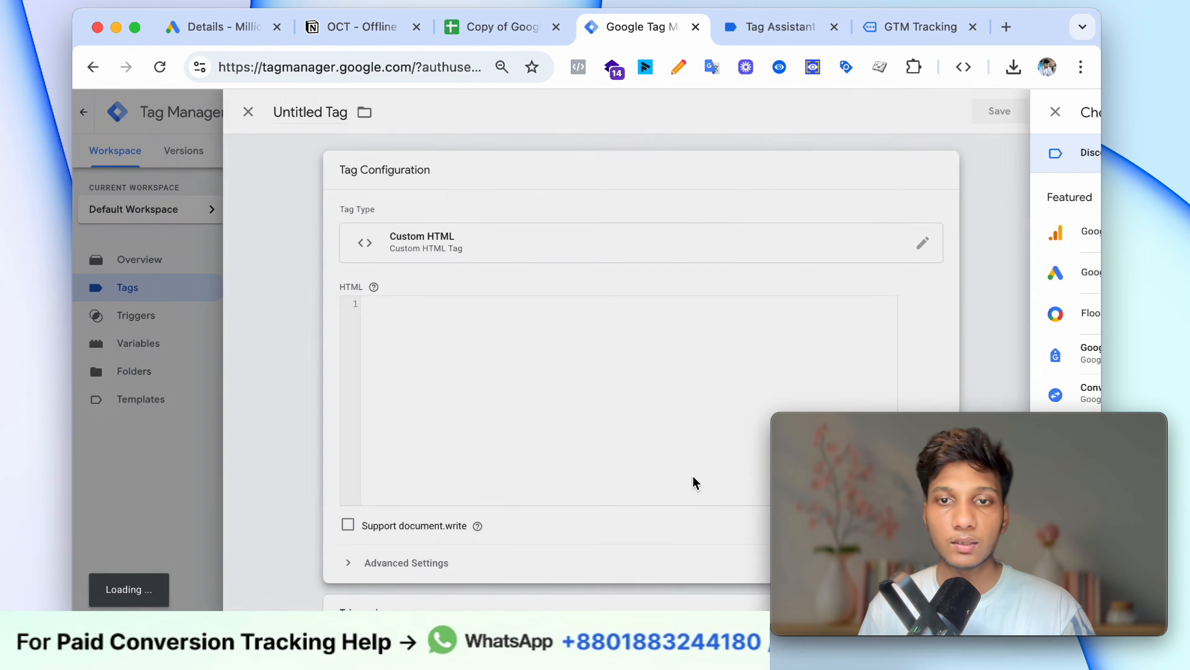
{"action": "type", "text": "<script> document.addEventListener( 'wpcf7submit', function( event ) {  window.dataLayer.push({  \"event\" : \"cf7submission\",  \"formId\" : event.detail.contactFormId,  \"response\" : event.detail.inputs  }) }); </script>"}
Step: Fire the listener tag on All Pages and save it as "Custom HTML form Tracking"
{"action": "scroll", "coordinate": [566, 314], "scroll_direction": "down", "scroll_amount": 5}
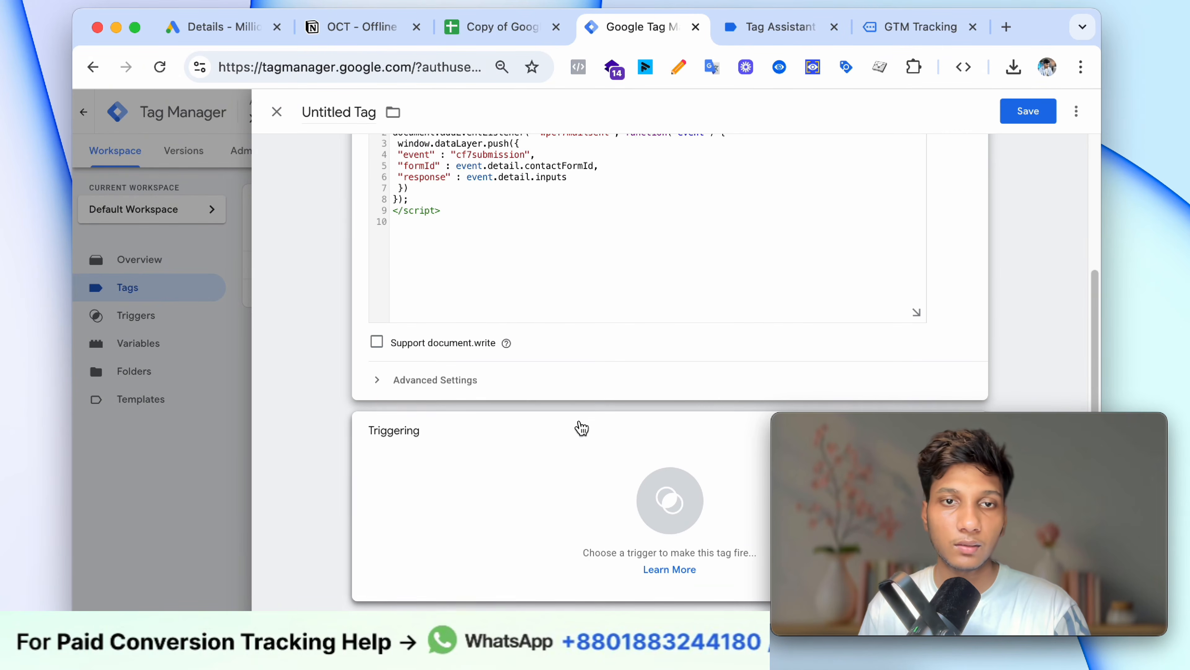
{"action": "left_click", "coordinate": [580, 425]}
{"action": "left_click", "coordinate": [614, 206]}
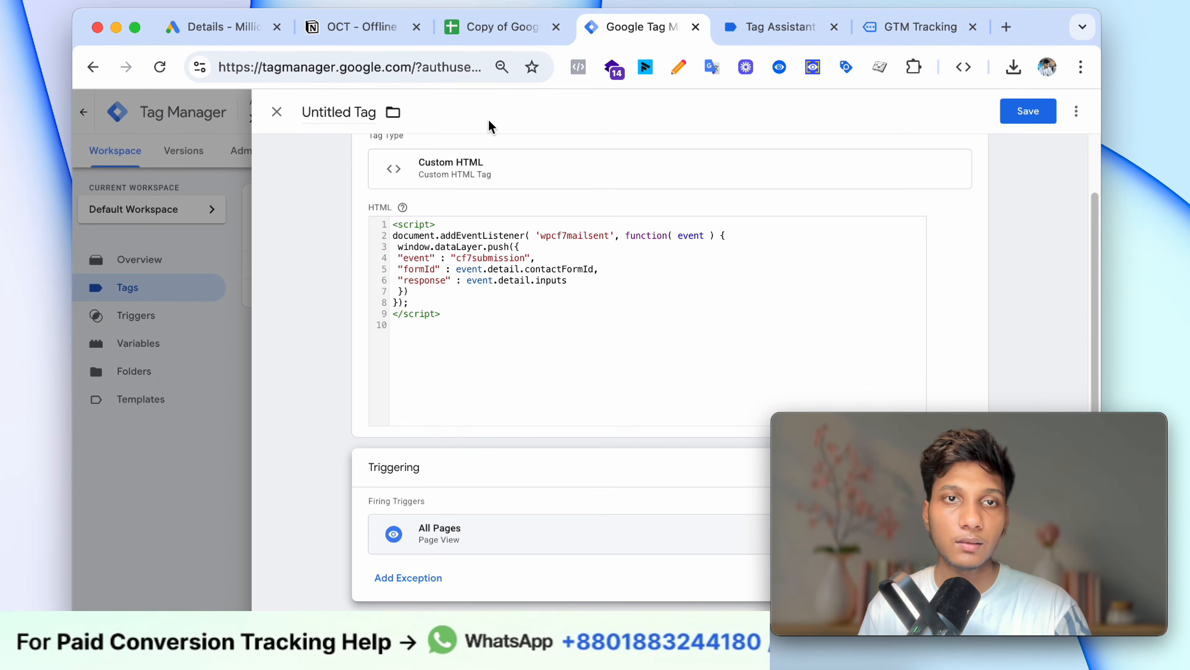
{"action": "left_click", "coordinate": [1018, 120]}
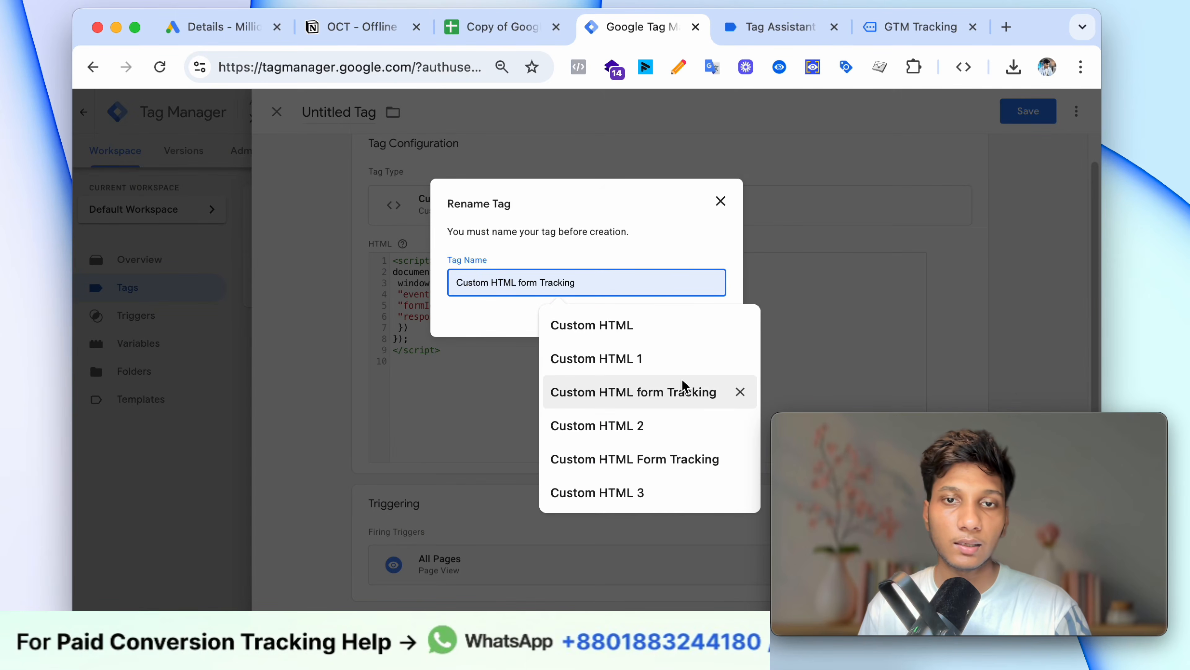
{"action": "left_click", "coordinate": [685, 390]}
{"action": "left_click", "coordinate": [698, 312]}
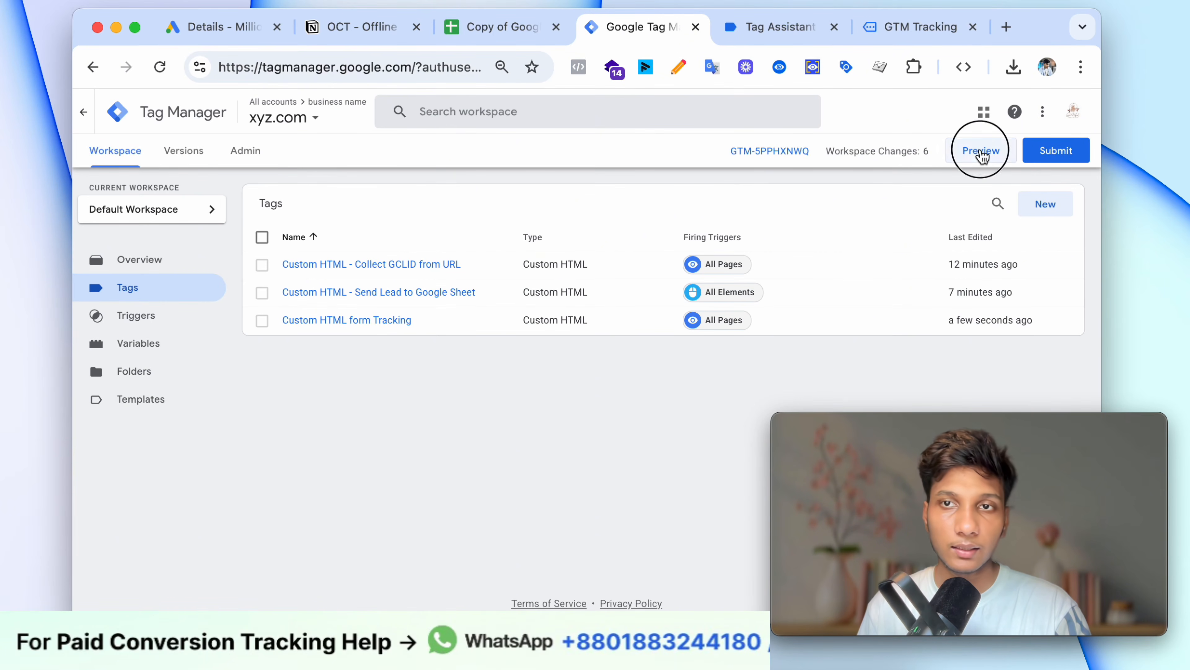
Step: Preview the container by connecting Tag Assistant to dev-gtmtracking.pantheonsite.io, and go to the opened GTM Tracking site
{"action": "left_click", "coordinate": [981, 151]}
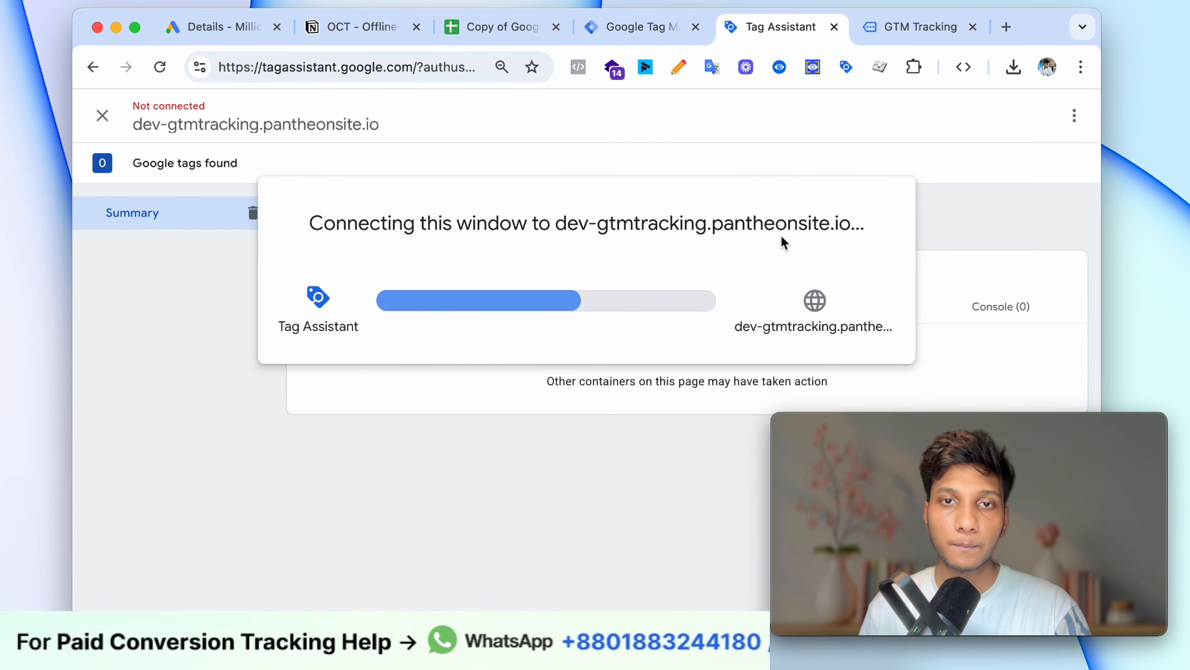
{"action": "left_click", "coordinate": [584, 407]}
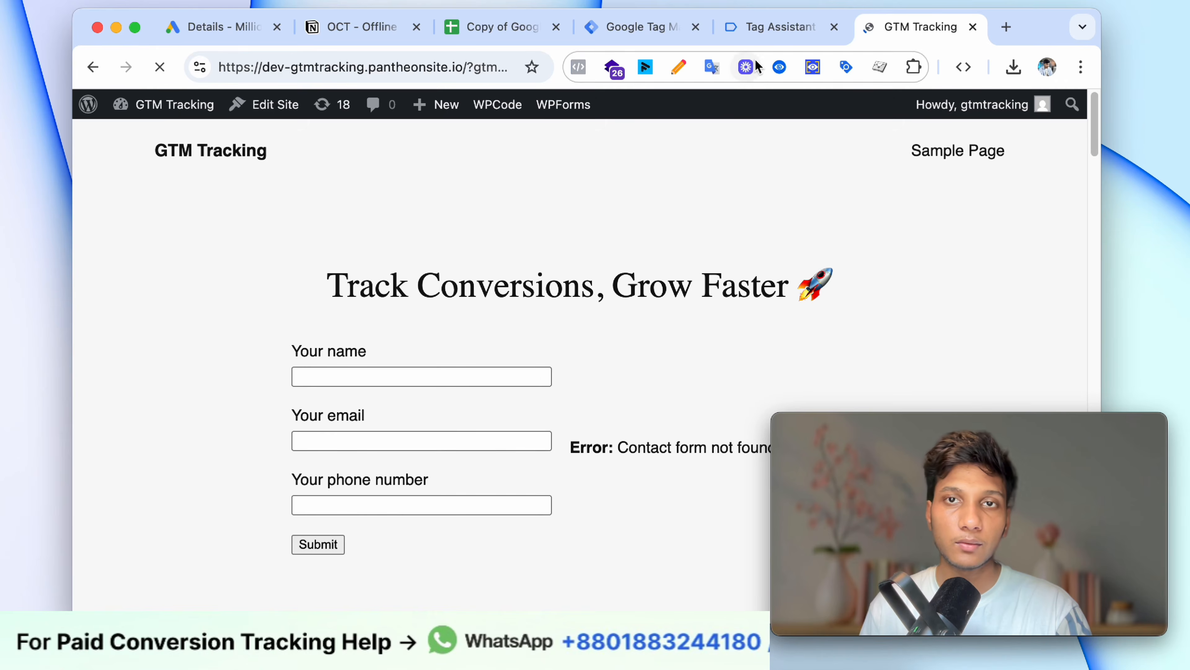
{"action": "left_click", "coordinate": [762, 42]}
{"action": "left_click", "coordinate": [893, 41]}
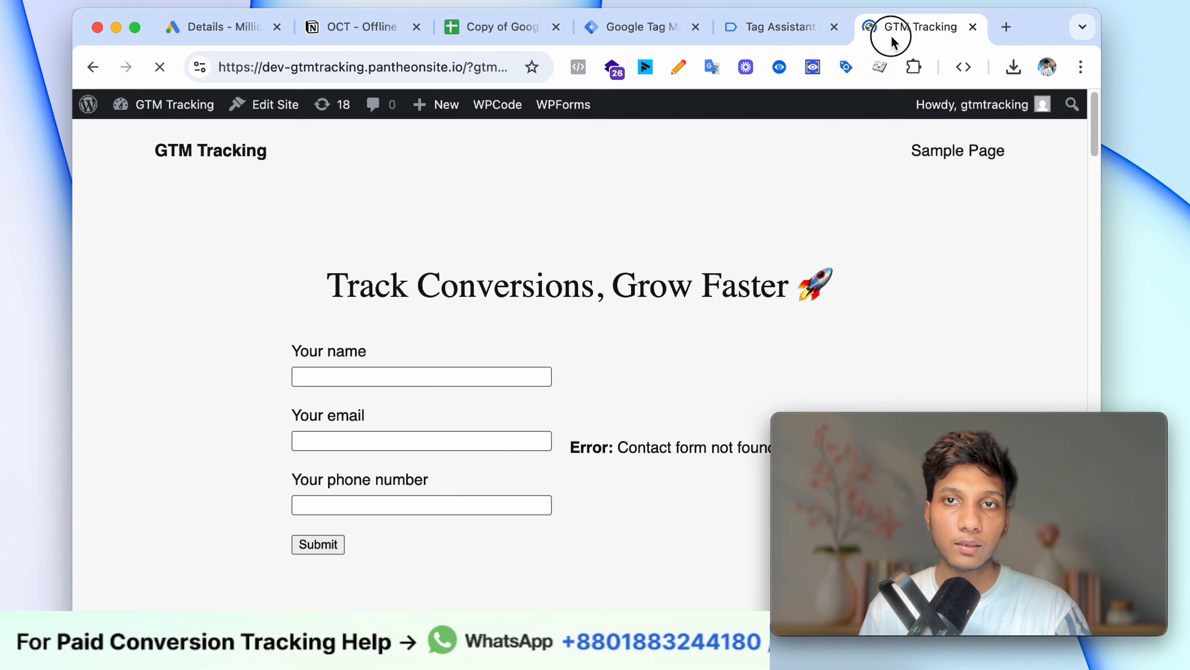
{"action": "left_click", "coordinate": [784, 40]}
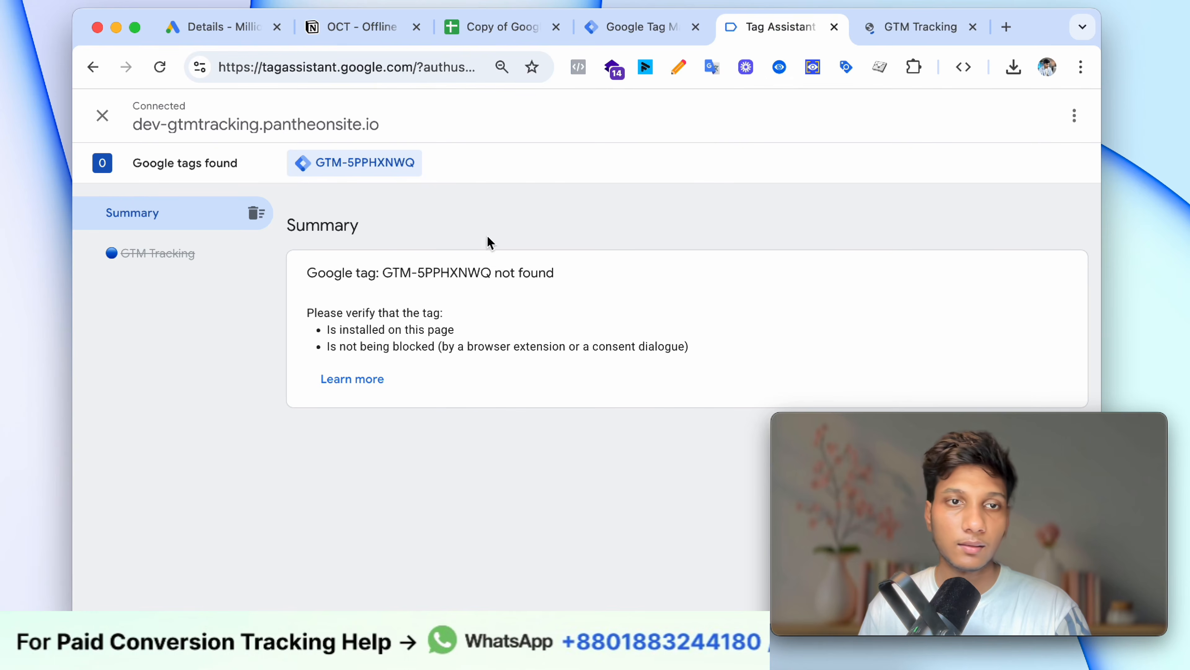
{"action": "left_click", "coordinate": [926, 26]}
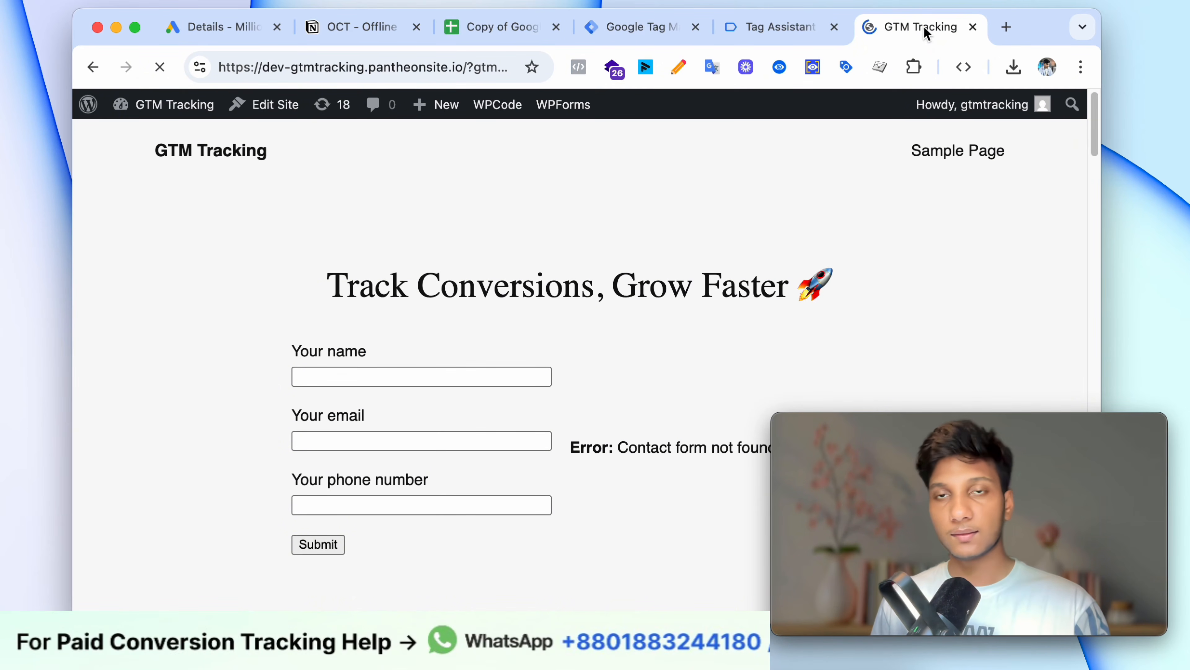
{"action": "left_click", "coordinate": [810, 35]}
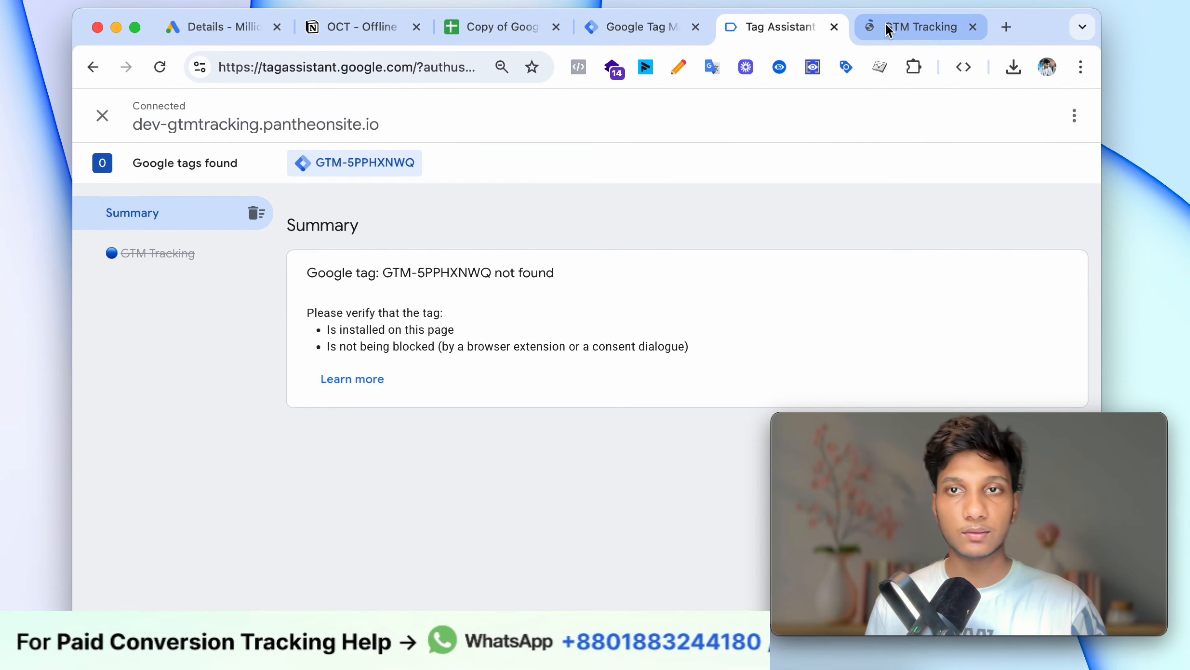
{"action": "left_click", "coordinate": [888, 28]}
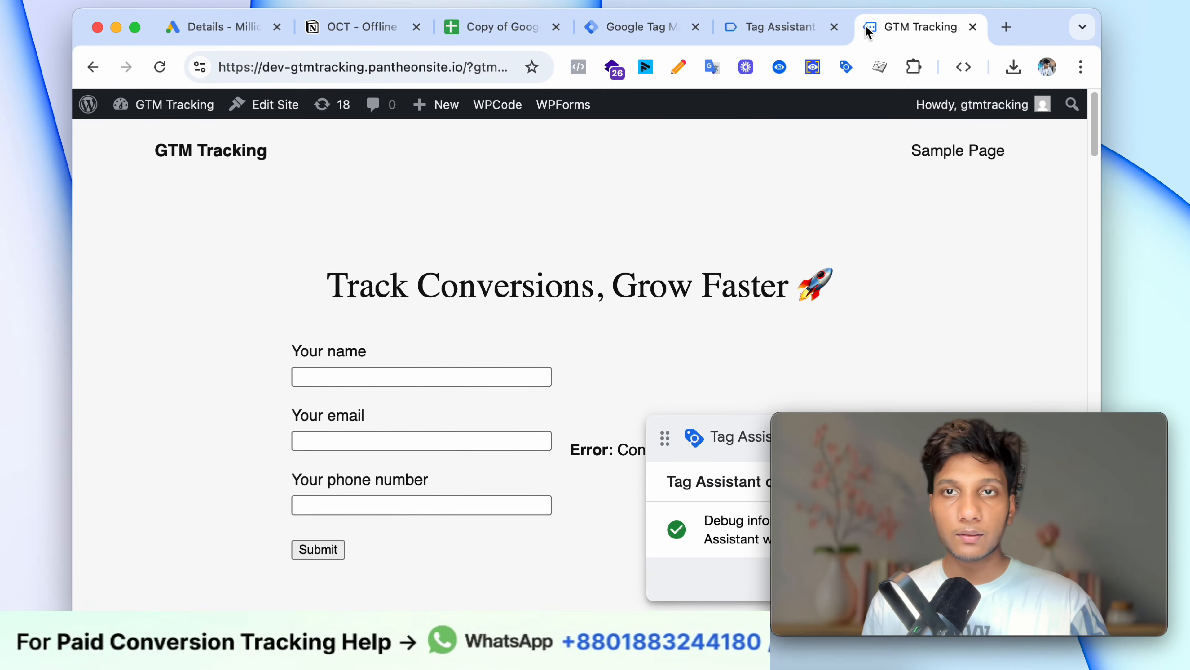
{"action": "left_click", "coordinate": [734, 40]}
Step: Fill in the website contact form with the saved full name, e-mail and phone number, and submit it
{"action": "left_click", "coordinate": [917, 46]}
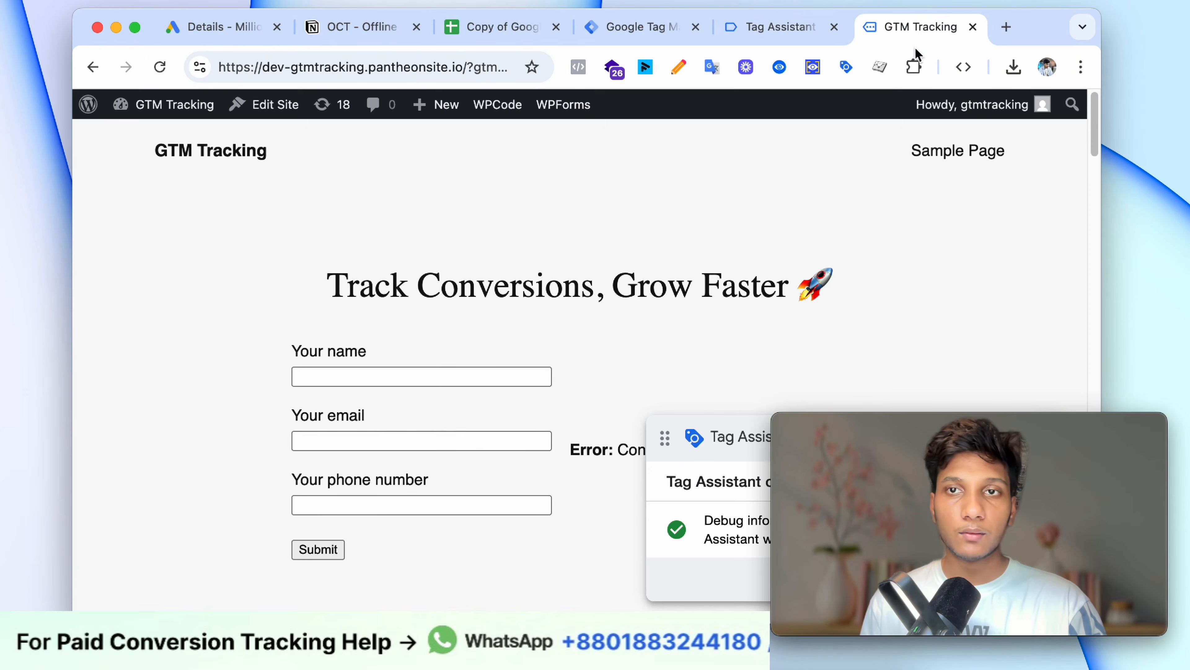
{"action": "left_click", "coordinate": [375, 377]}
{"action": "left_click", "coordinate": [644, 412]}
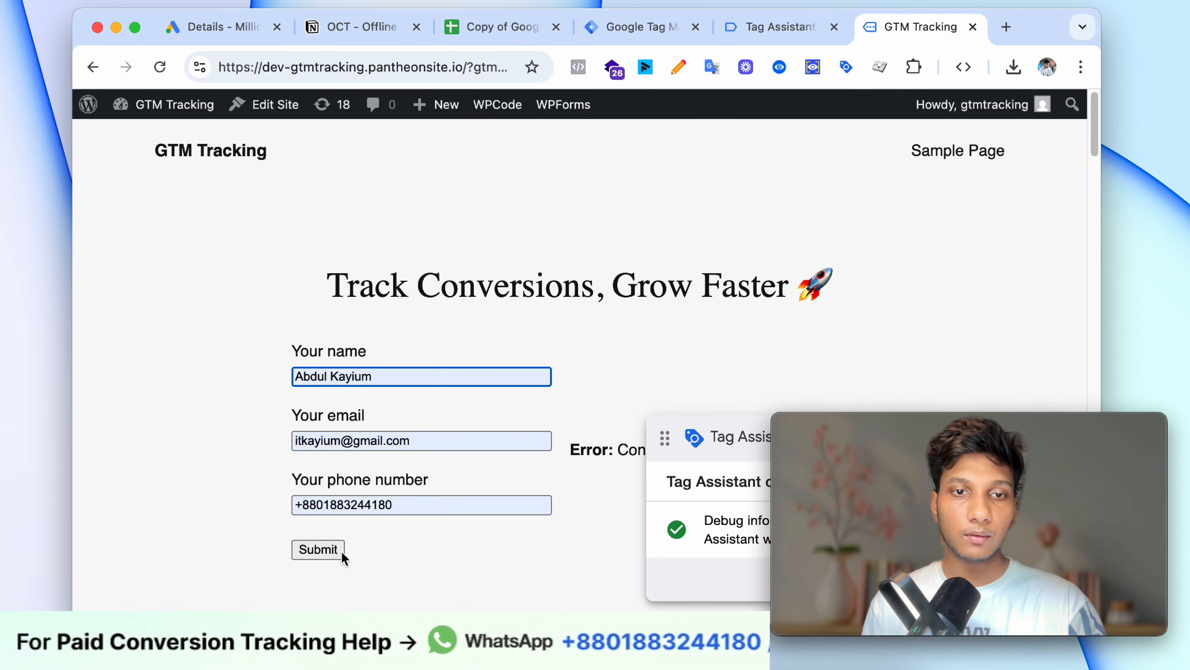
{"action": "left_click", "coordinate": [321, 557]}
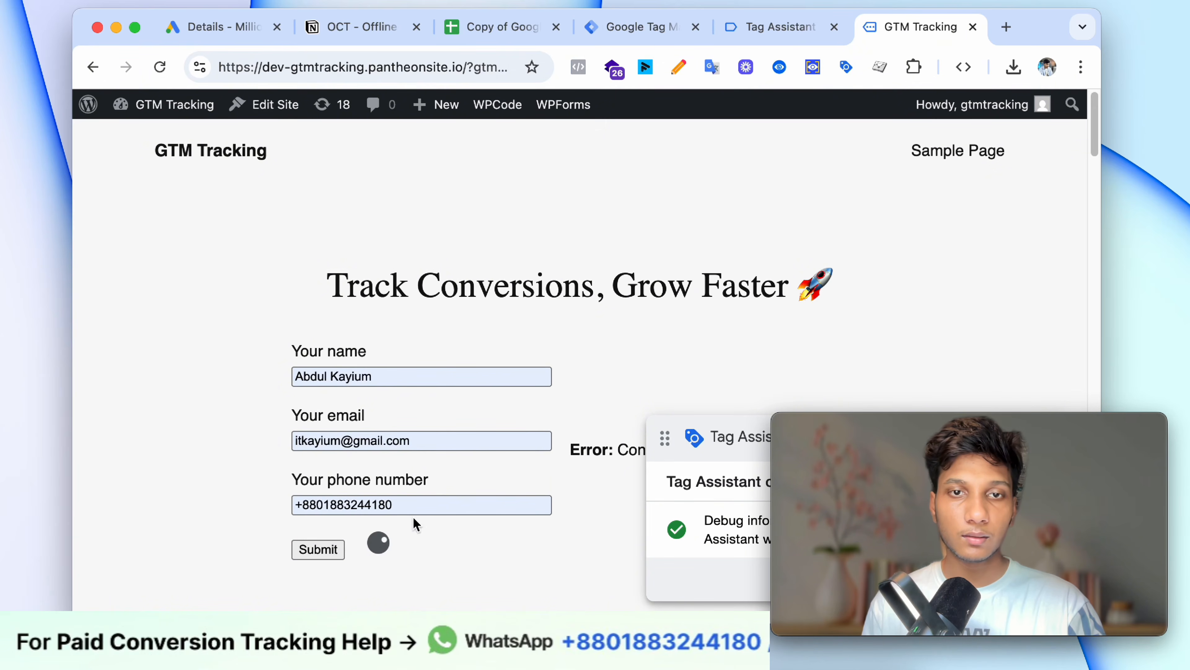
Step: In Tag Assistant, open the cf7submission event and expand its API call to inspect the full dataLayer.push code
{"action": "left_click", "coordinate": [769, 29]}
{"action": "left_click", "coordinate": [194, 296]}
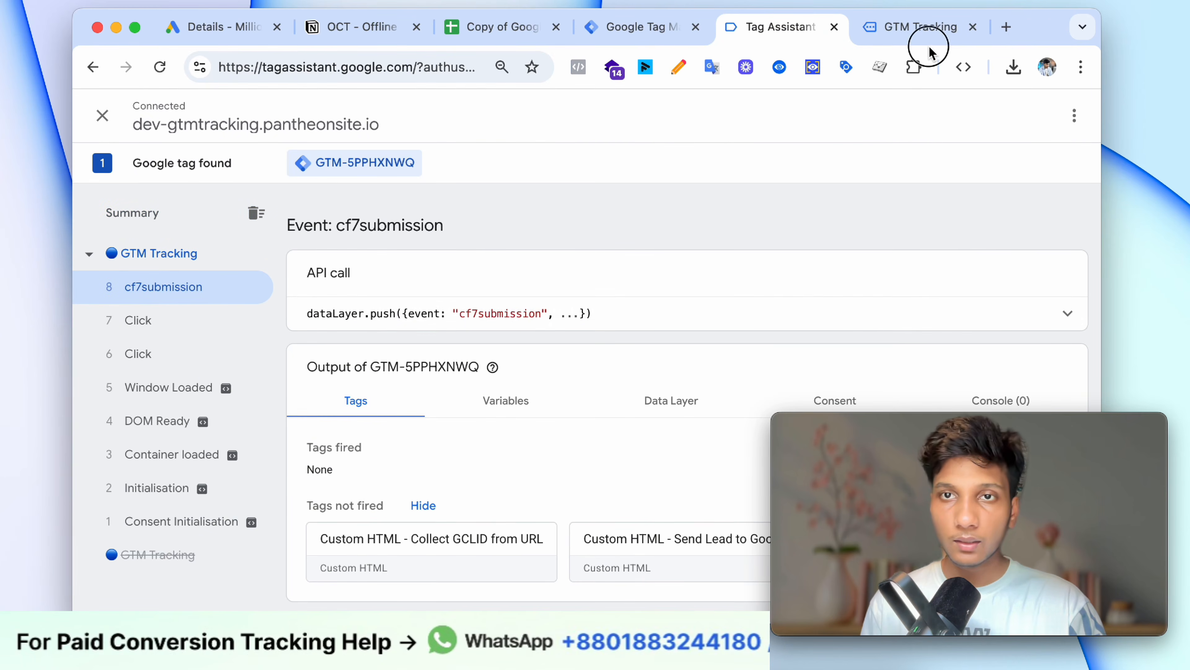
{"action": "left_click", "coordinate": [927, 34]}
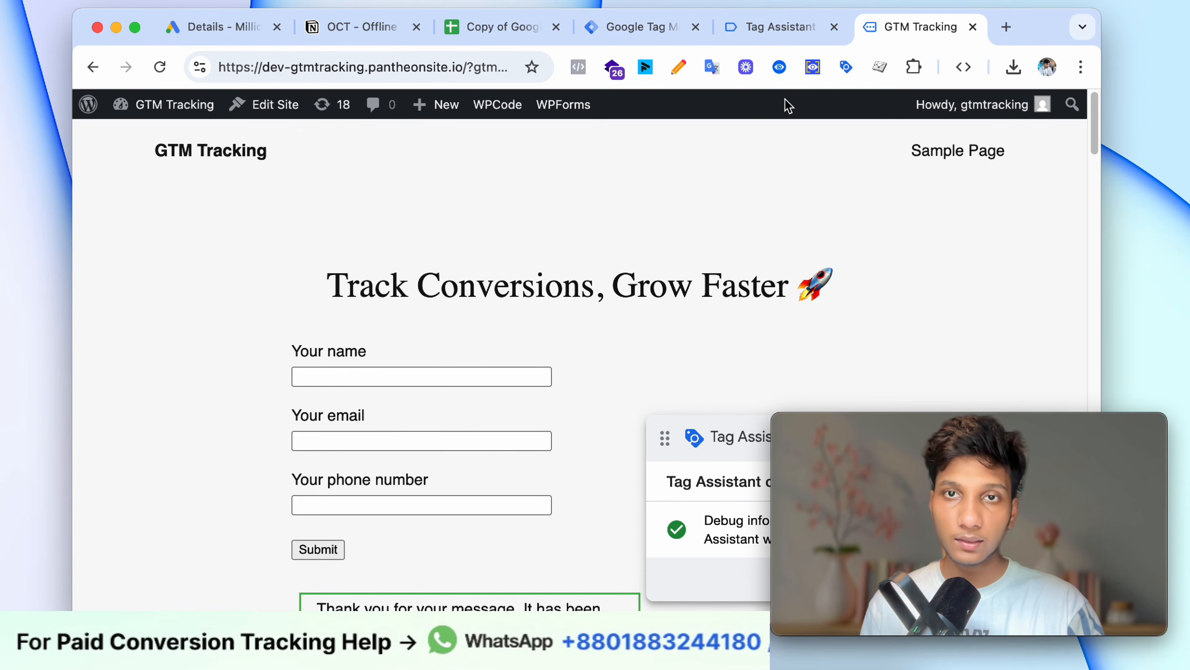
{"action": "left_click", "coordinate": [775, 28]}
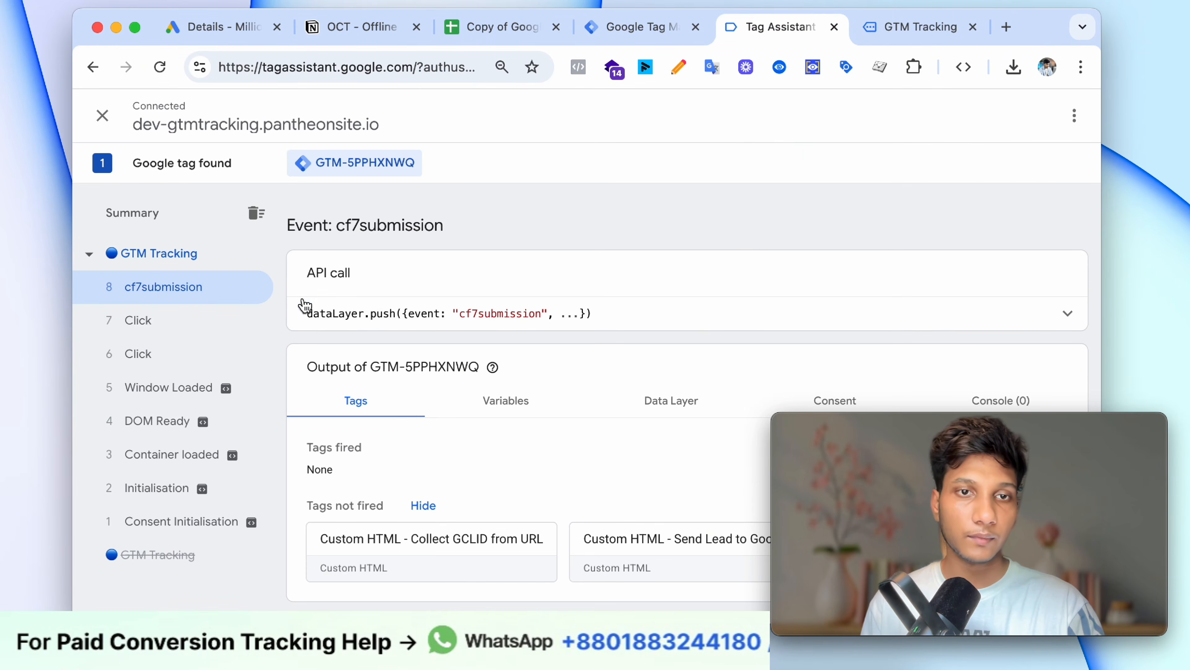
{"action": "left_click", "coordinate": [797, 319]}
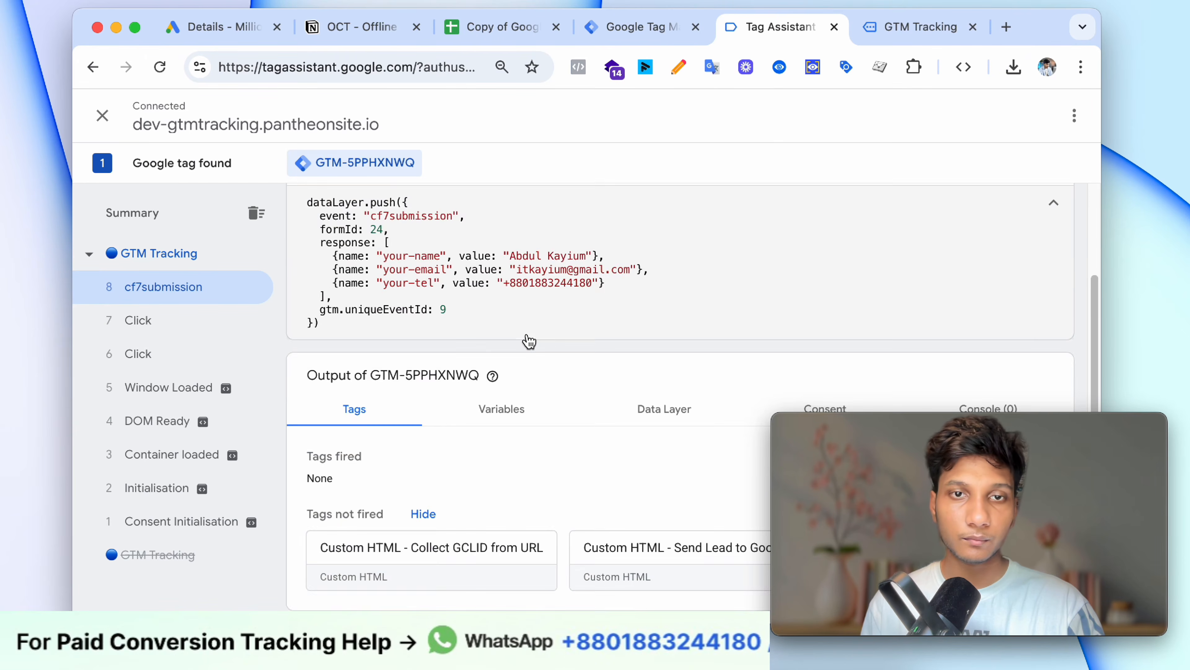
{"action": "scroll", "coordinate": [529, 337], "scroll_direction": "up", "scroll_amount": 3}
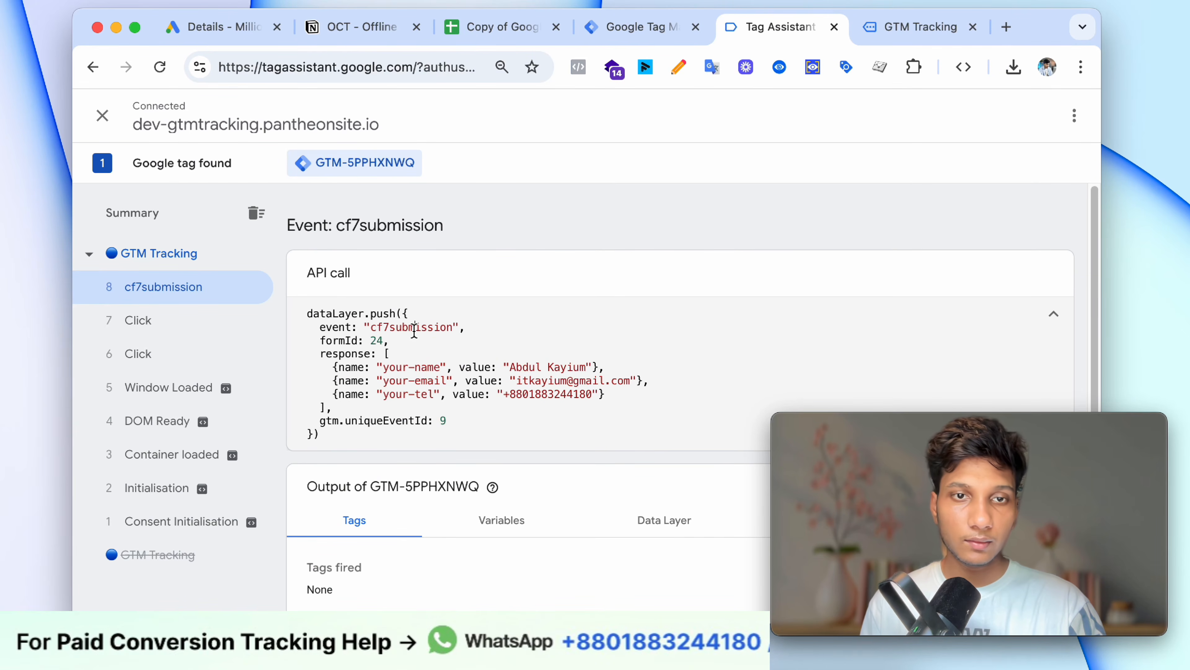
Step: Copy the event name cf7submission from the expanded API call
{"action": "double_click", "coordinate": [414, 328]}
{"action": "right_click", "coordinate": [414, 329]}
{"action": "left_click", "coordinate": [467, 371]}
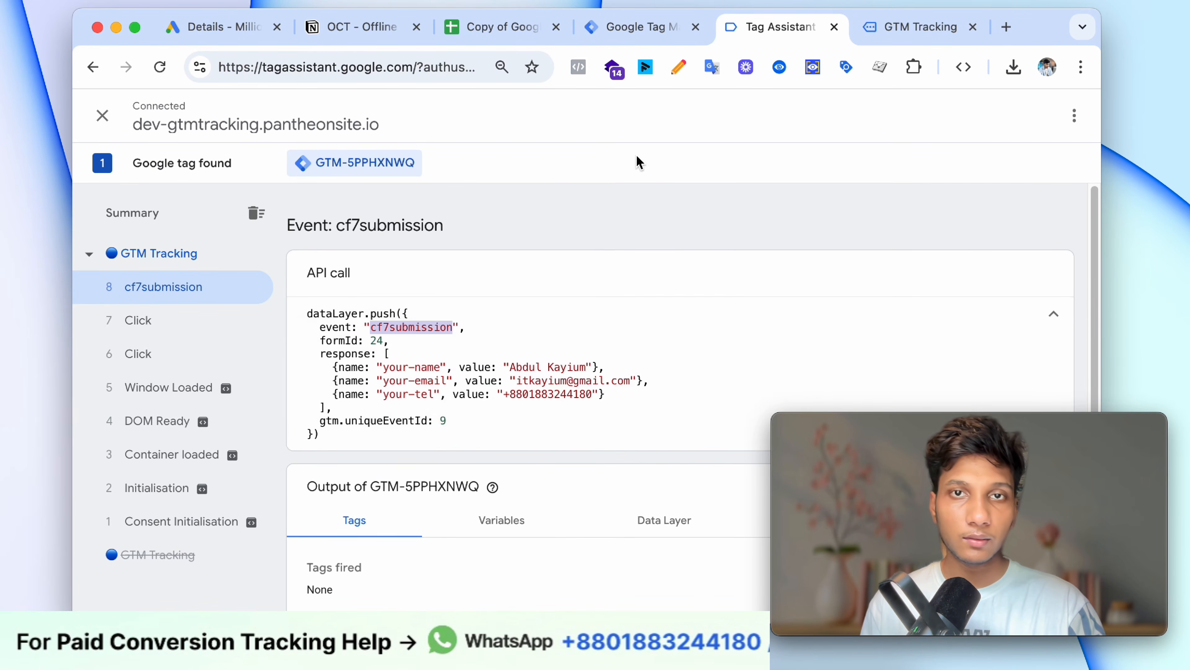
Step: In Google Tag Manager, create a new Custom Event trigger with the event name cf7submission
{"action": "left_click", "coordinate": [634, 28]}
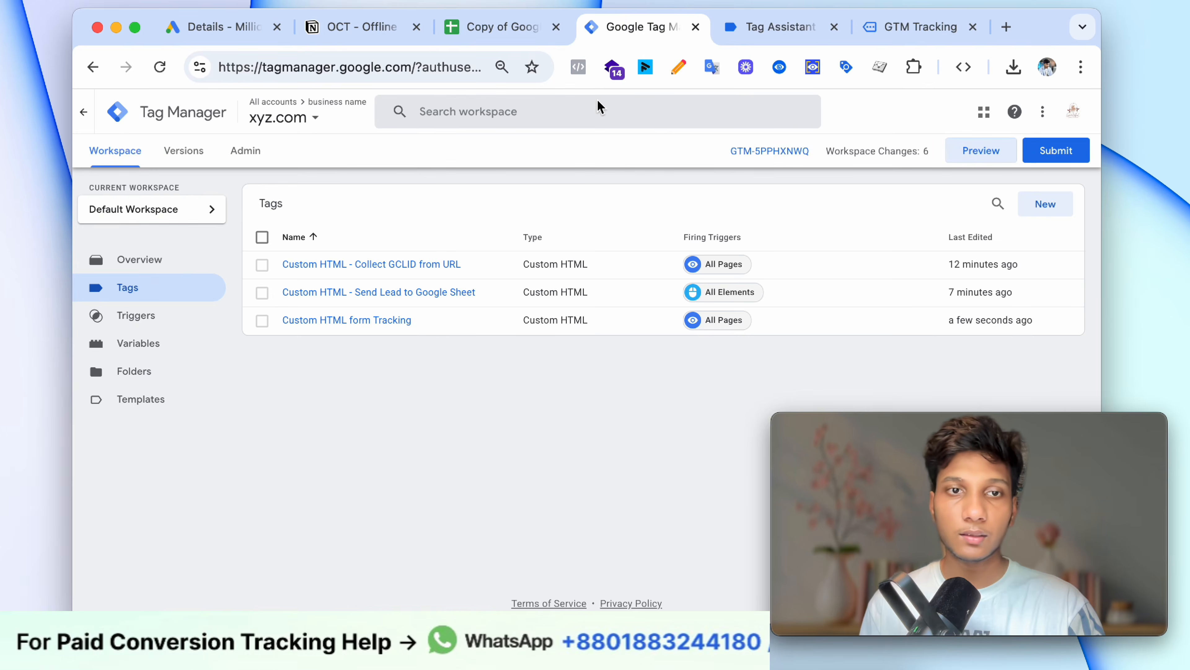
{"action": "left_click", "coordinate": [156, 326]}
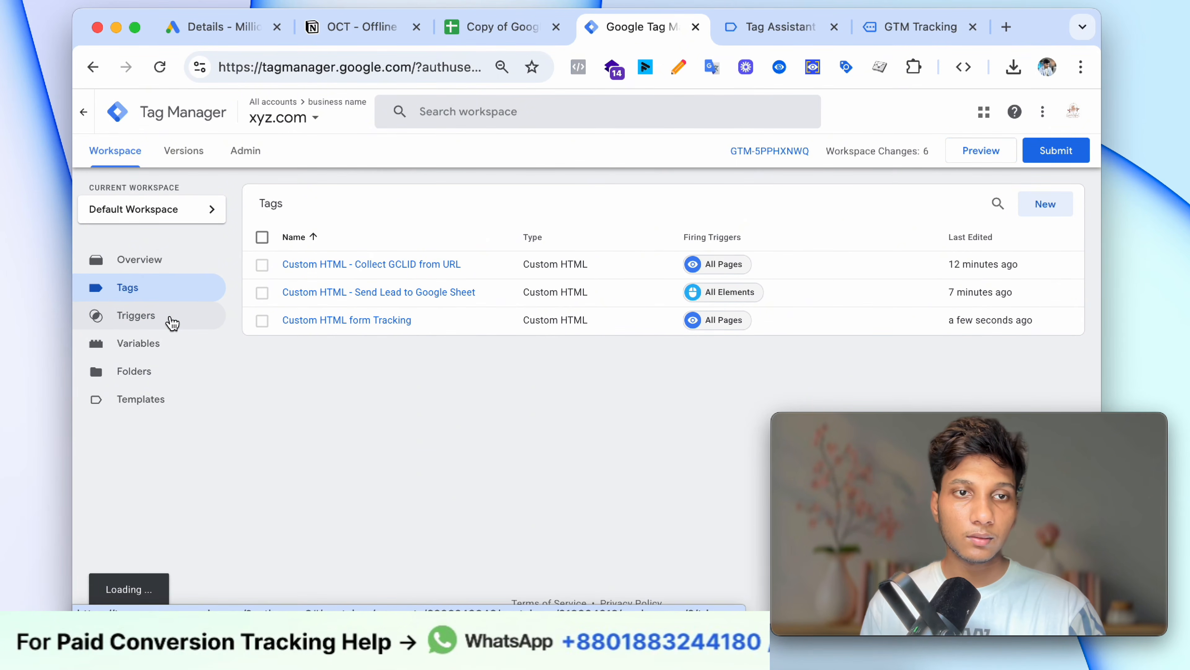
{"action": "left_click", "coordinate": [1066, 206]}
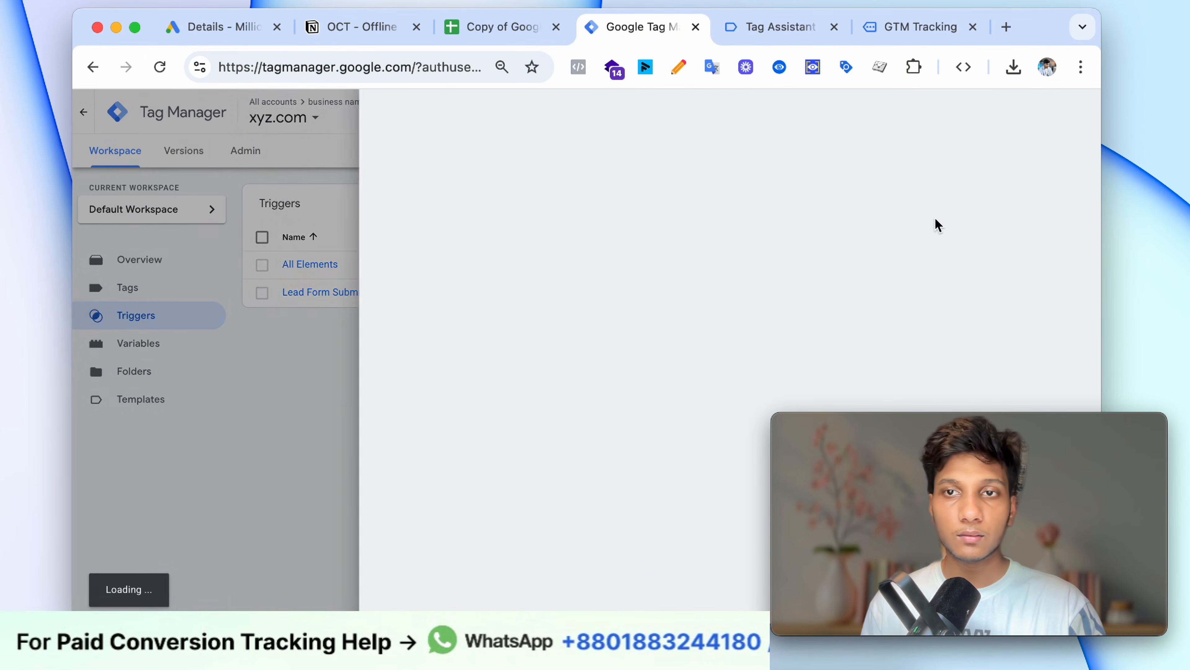
{"action": "left_click", "coordinate": [626, 239]}
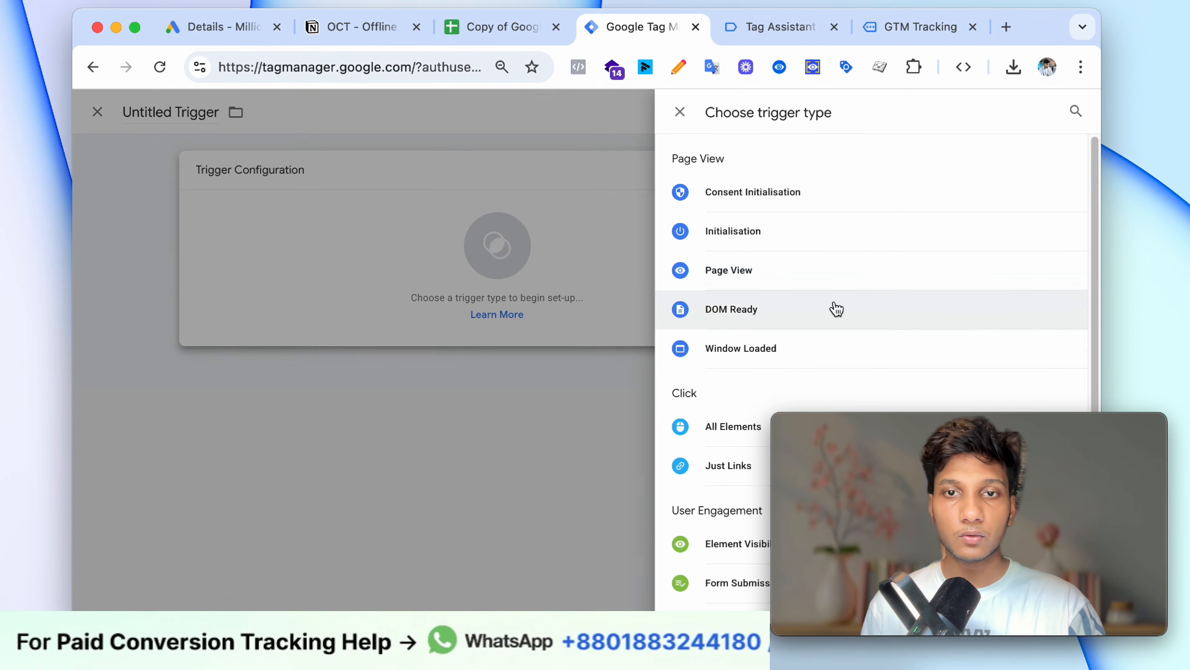
{"action": "scroll", "coordinate": [832, 328], "scroll_direction": "down", "scroll_amount": 5}
{"action": "left_click", "coordinate": [732, 449]}
{"action": "left_click", "coordinate": [457, 308]}
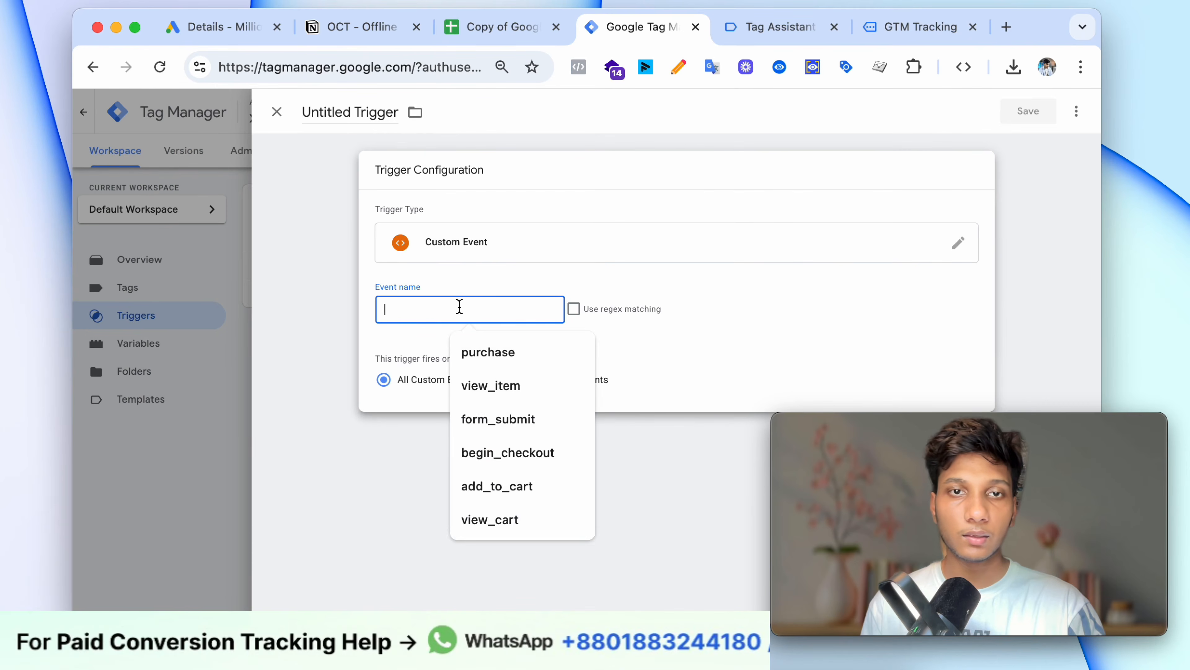
{"action": "type", "text": "cf7submission"}
Step: Name the new trigger "lead form submit - trigger" and save it
{"action": "left_click", "coordinate": [349, 111]}
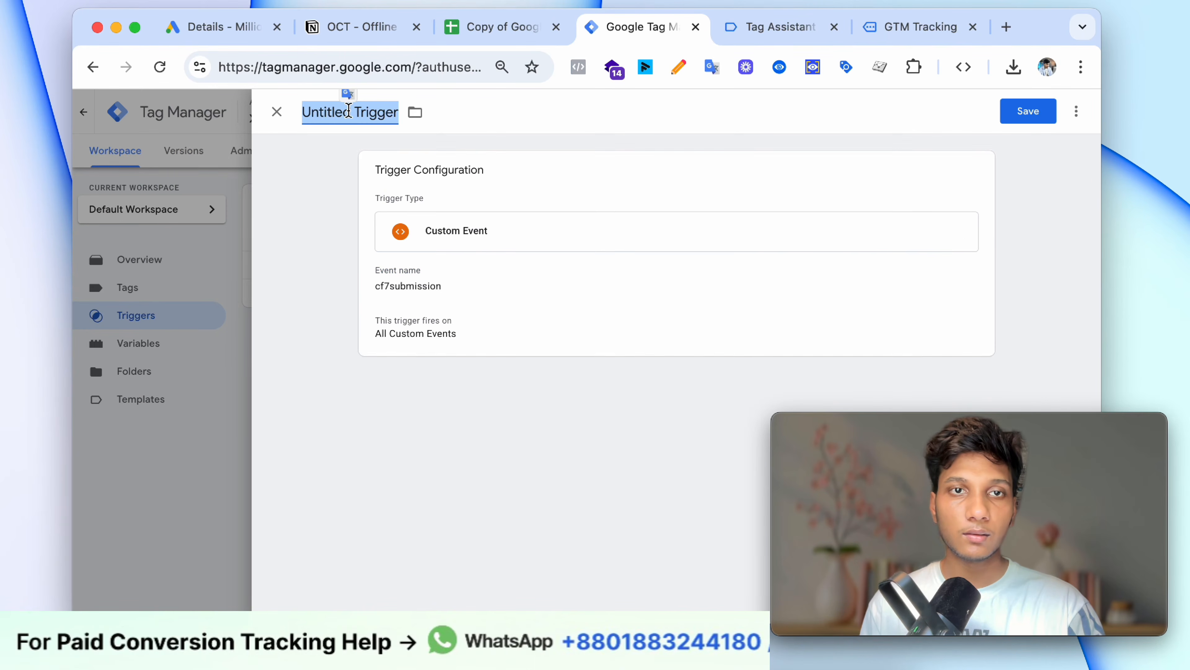
{"action": "type", "text": "lead form submit"}
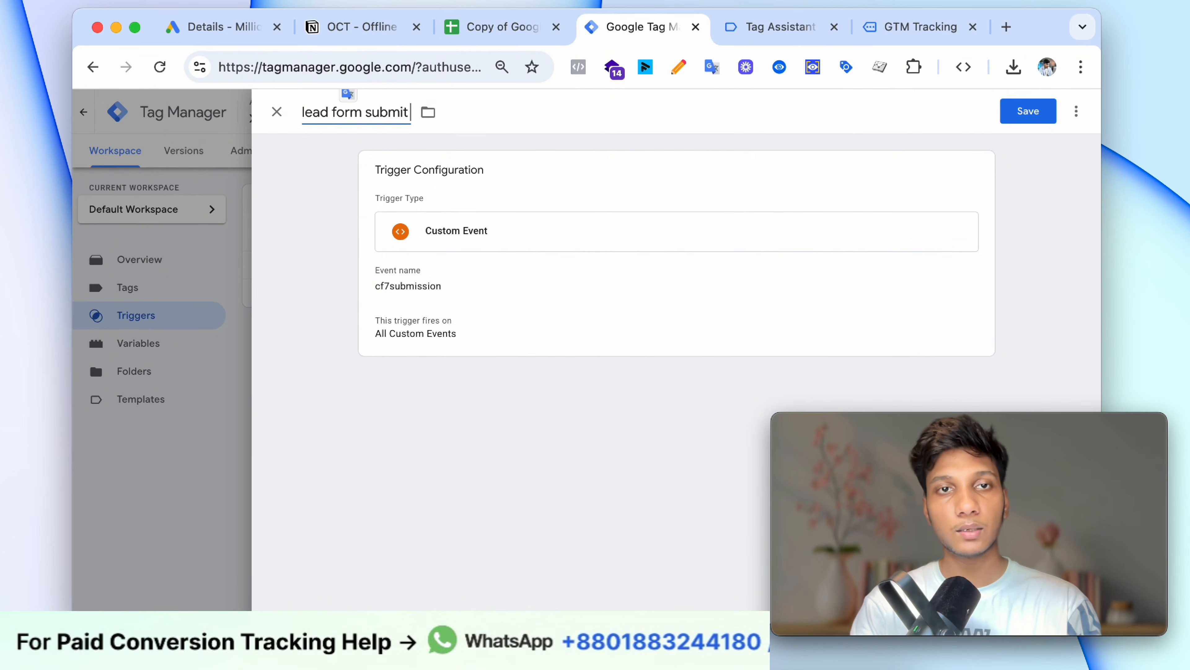
{"action": "type", "text": " - trigger"}
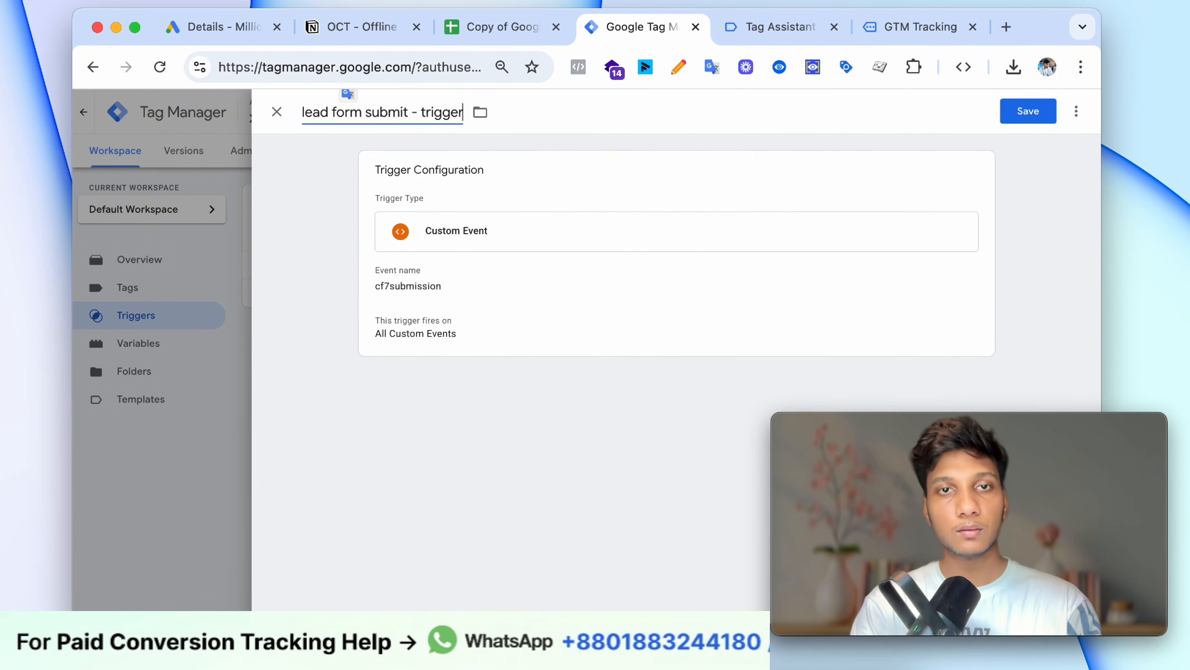
{"action": "left_click", "coordinate": [1015, 118]}
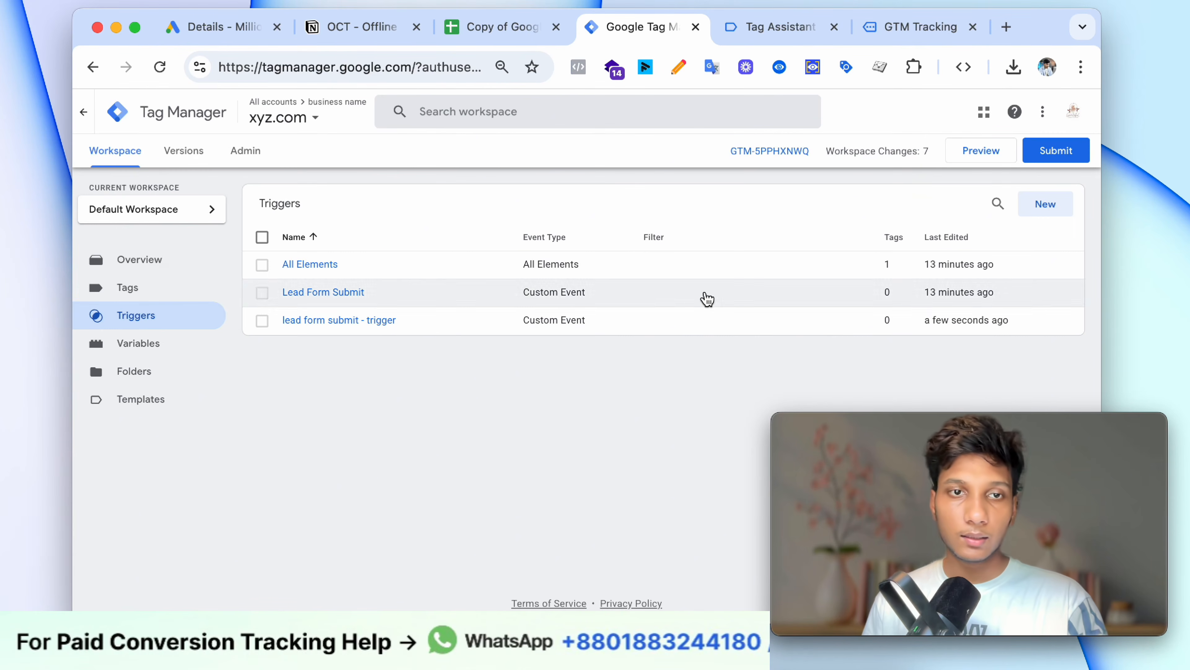
Step: Look over the workspace's tags and variables, and examine the e-mail and phone entries in the cf7submission response in Tag Assistant
{"action": "left_click", "coordinate": [134, 291]}
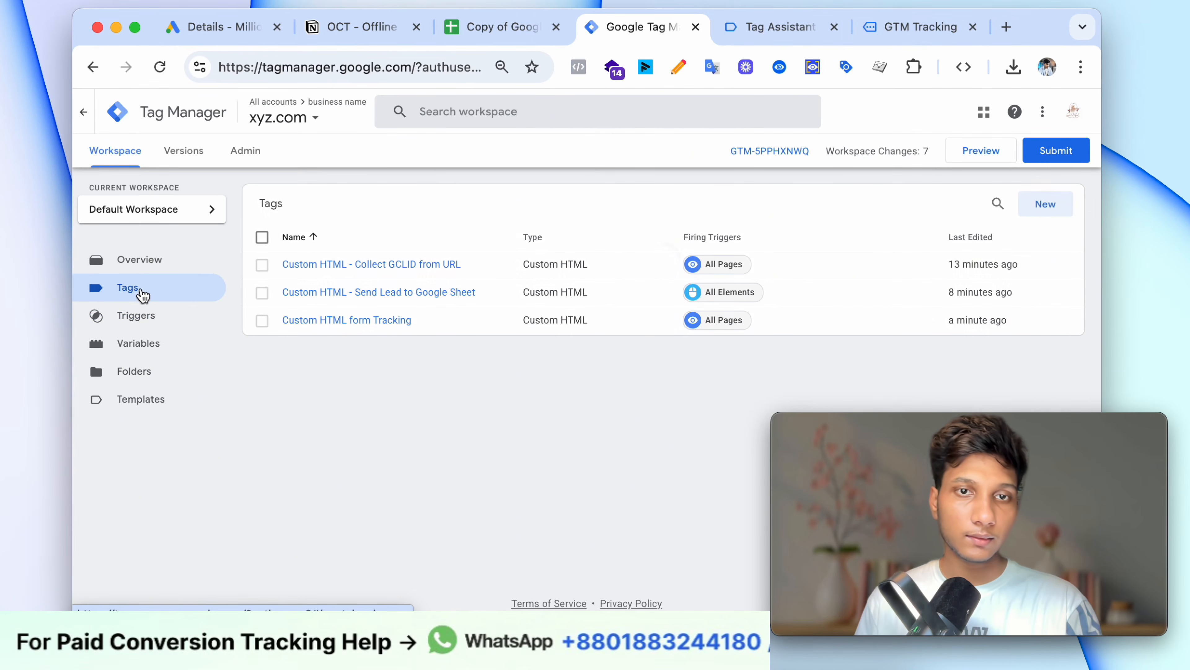
{"action": "left_click", "coordinate": [139, 342]}
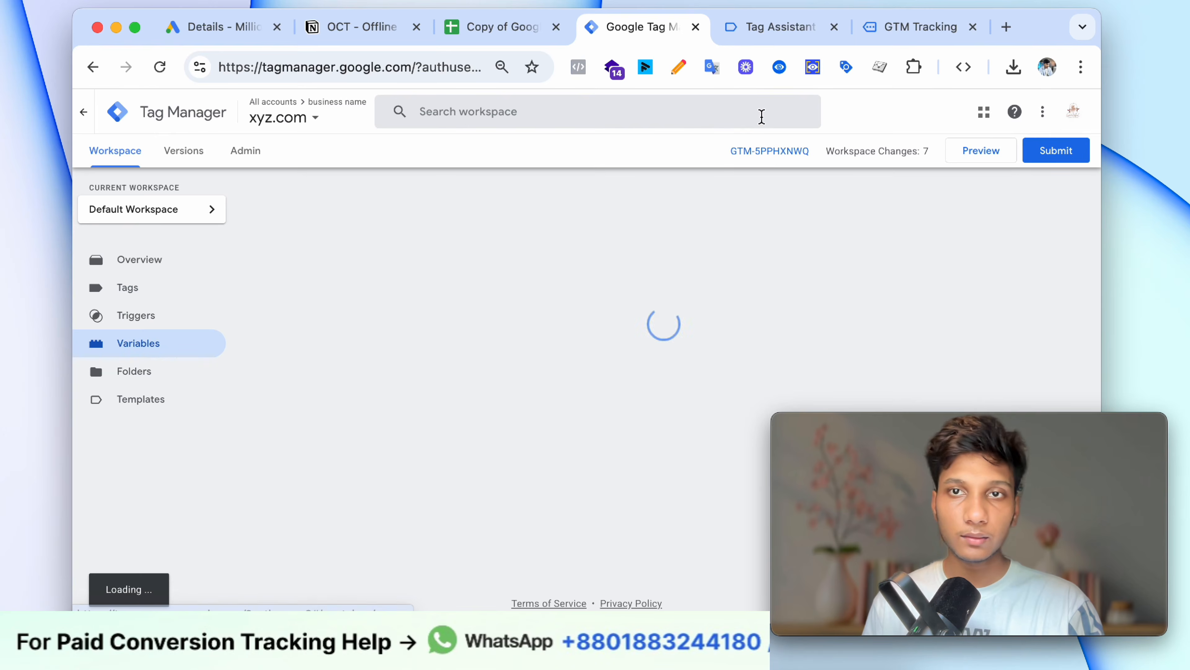
{"action": "left_click", "coordinate": [771, 33]}
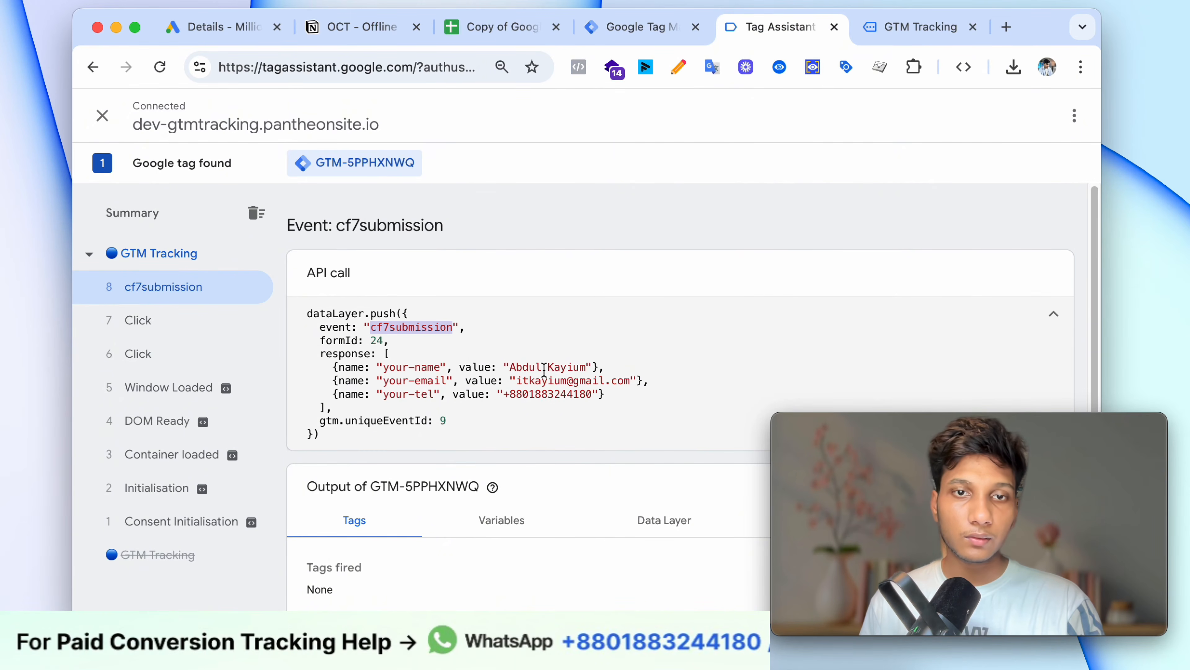
{"action": "left_click_drag", "start_coordinate": [447, 381], "coordinate": [490, 394]}
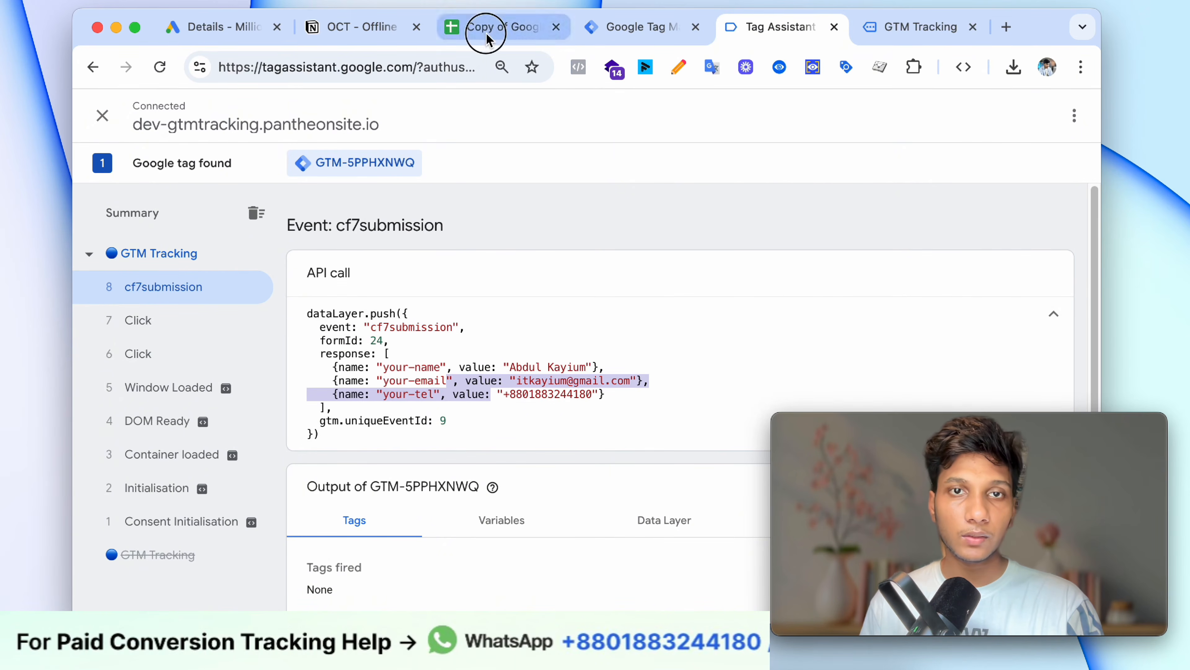
Step: Examine the Email, Phone Number and Google Click ID columns in the Google Ads OCT - CRM spreadsheet
{"action": "left_click", "coordinate": [492, 29]}
{"action": "scroll", "coordinate": [346, 425], "scroll_direction": "up", "scroll_amount": 1}
{"action": "left_click", "coordinate": [240, 413]}
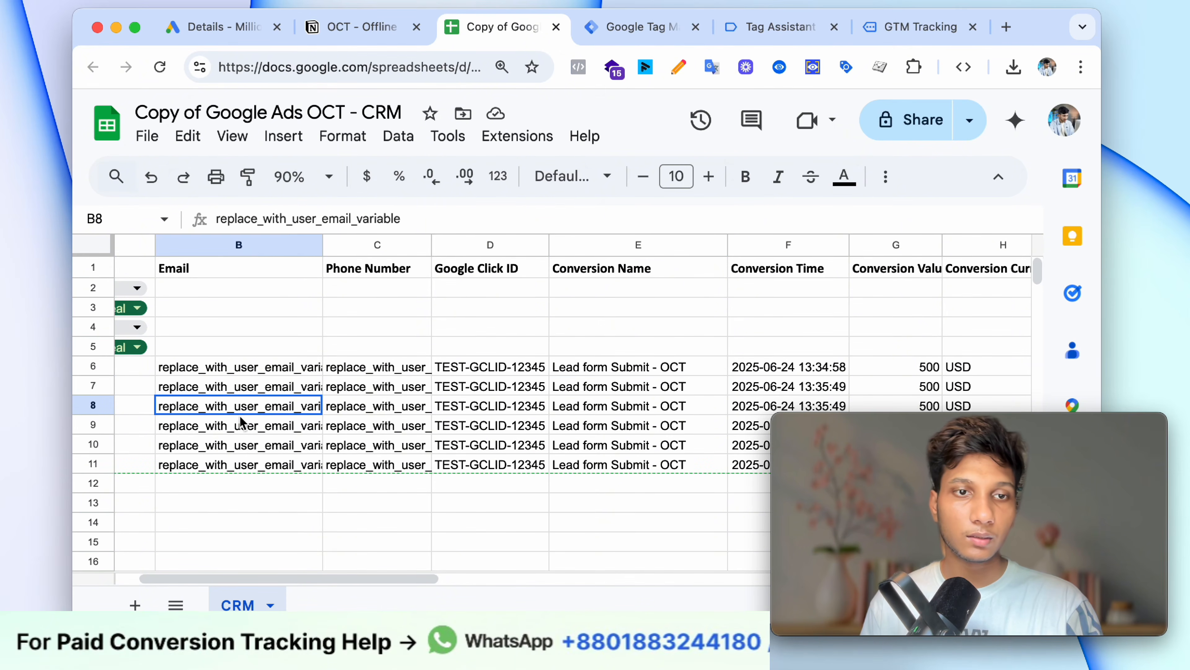
{"action": "left_click", "coordinate": [350, 412]}
{"action": "left_click", "coordinate": [450, 407]}
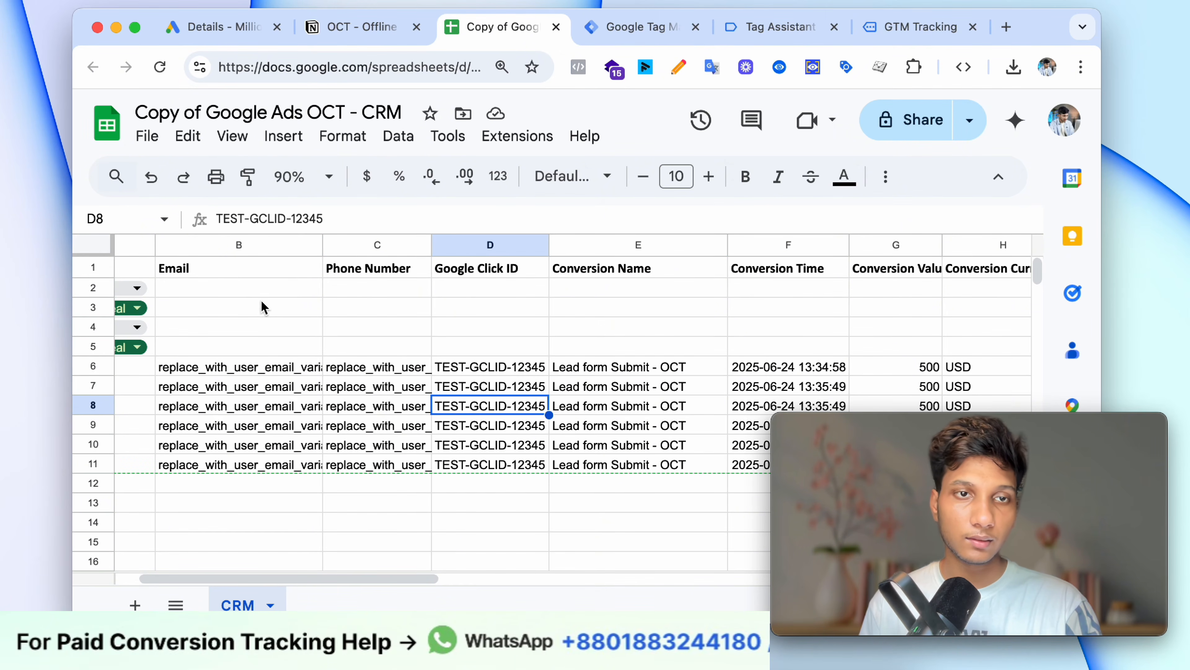
{"action": "left_click", "coordinate": [234, 274]}
{"action": "left_click", "coordinate": [242, 290]}
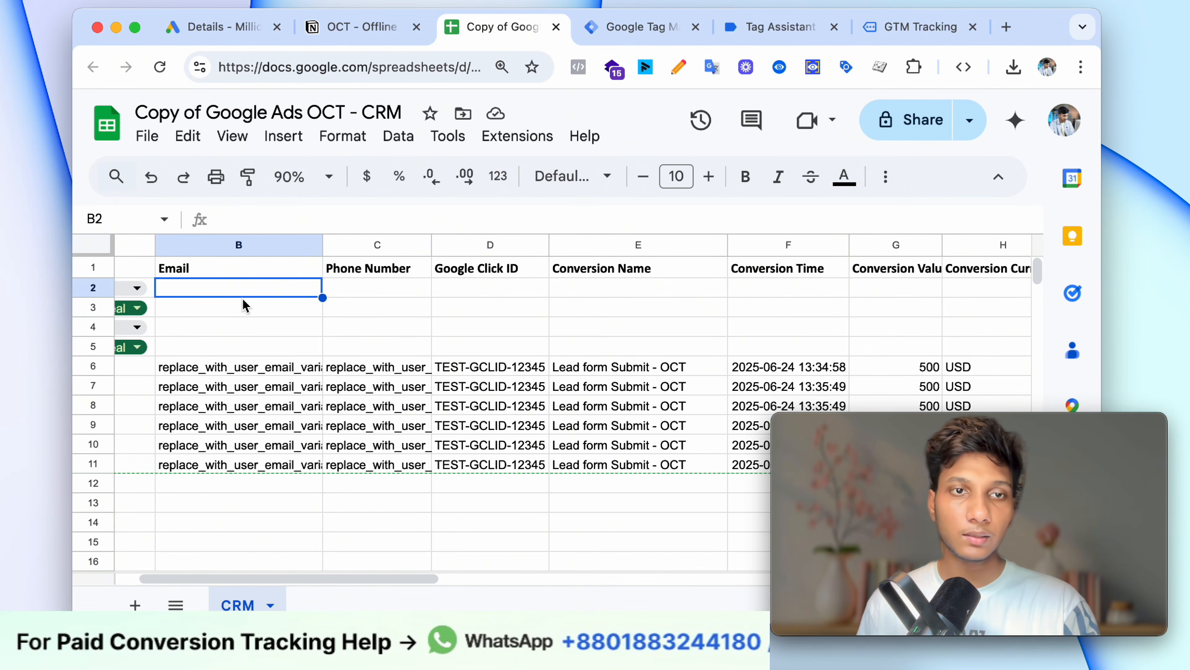
{"action": "left_click", "coordinate": [352, 275]}
{"action": "left_click", "coordinate": [359, 305]}
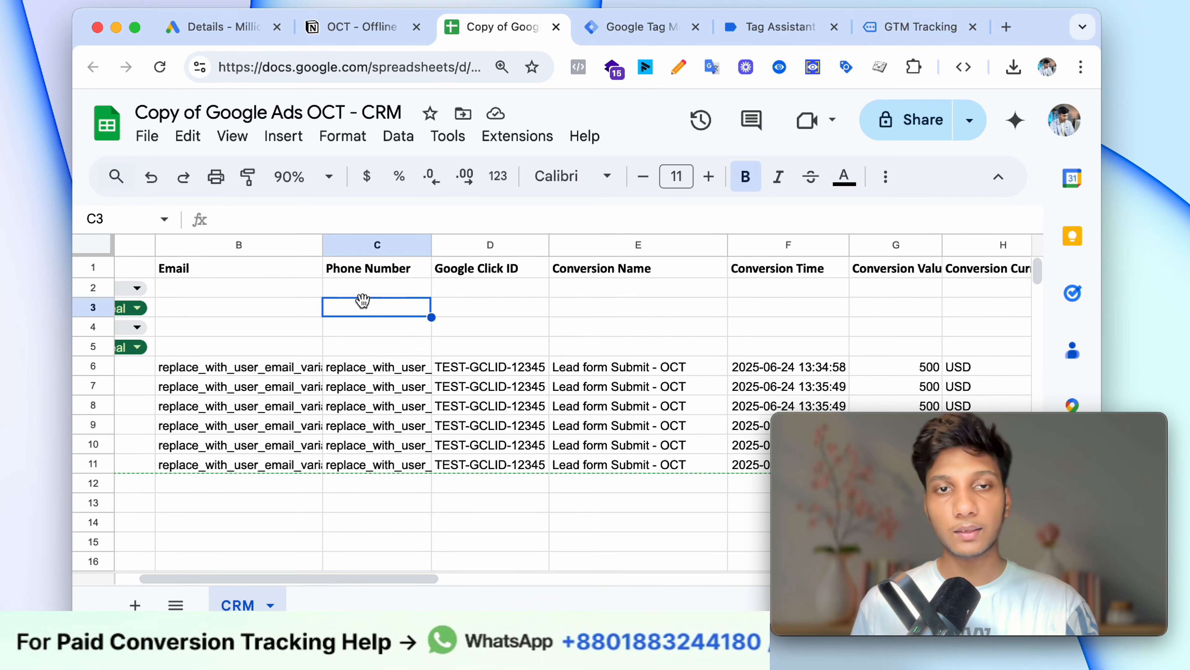
Step: Go back to Tag Assistant and review the cf7submission dataLayer code, including the name and e-mail entries in its response
{"action": "left_click", "coordinate": [896, 19]}
{"action": "left_click", "coordinate": [773, 27]}
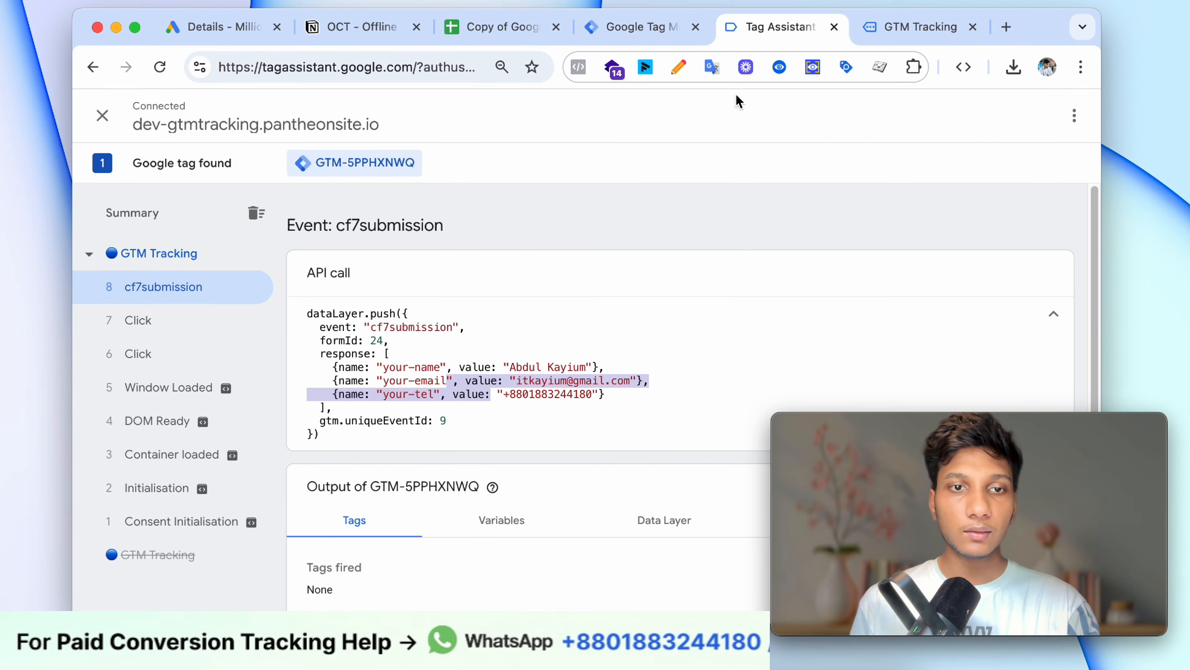
{"action": "left_click", "coordinate": [375, 343]}
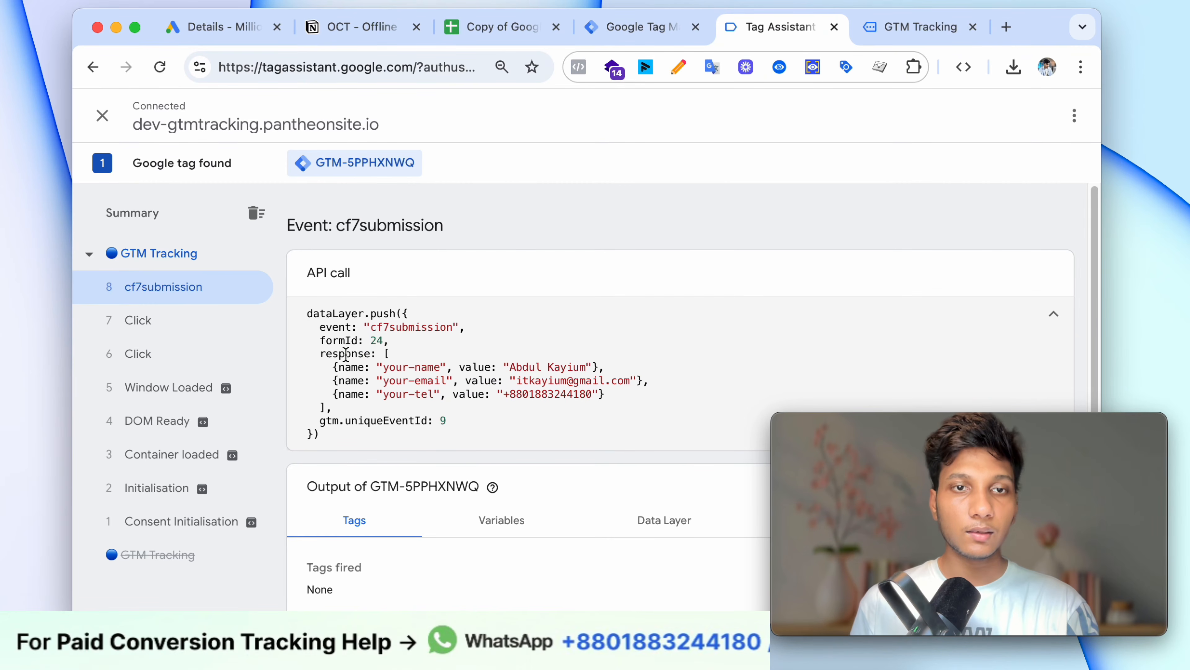
{"action": "left_click_drag", "start_coordinate": [300, 319], "coordinate": [370, 370]}
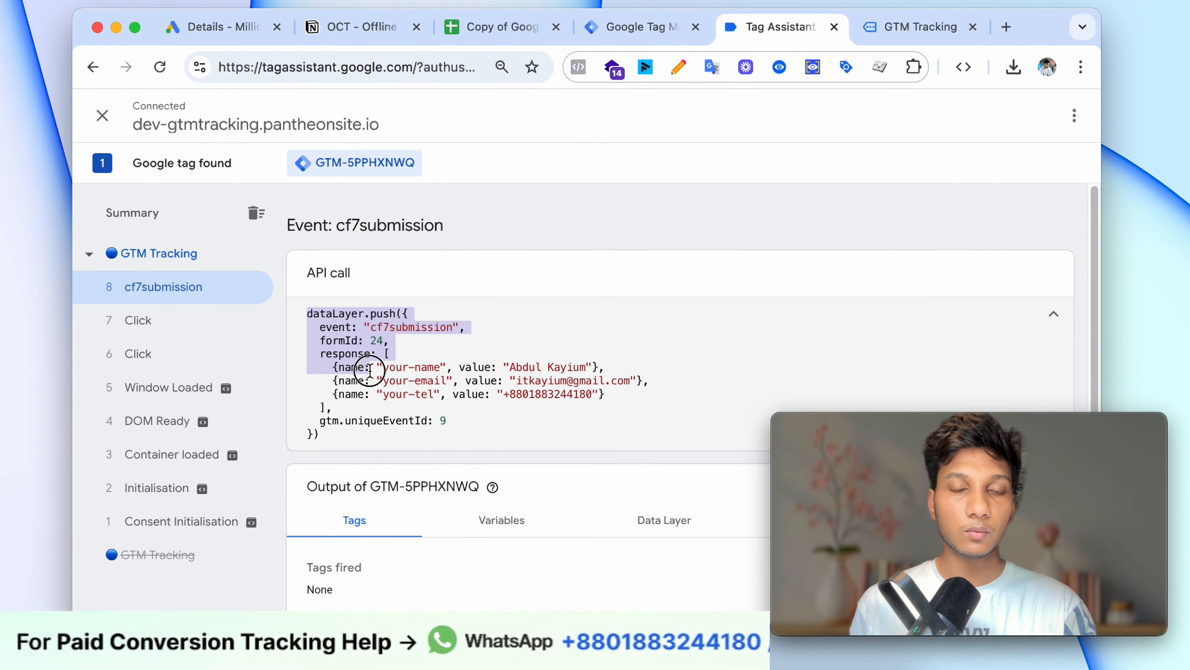
{"action": "left_click_drag", "start_coordinate": [526, 373], "coordinate": [528, 373]}
{"action": "left_click", "coordinate": [527, 383]}
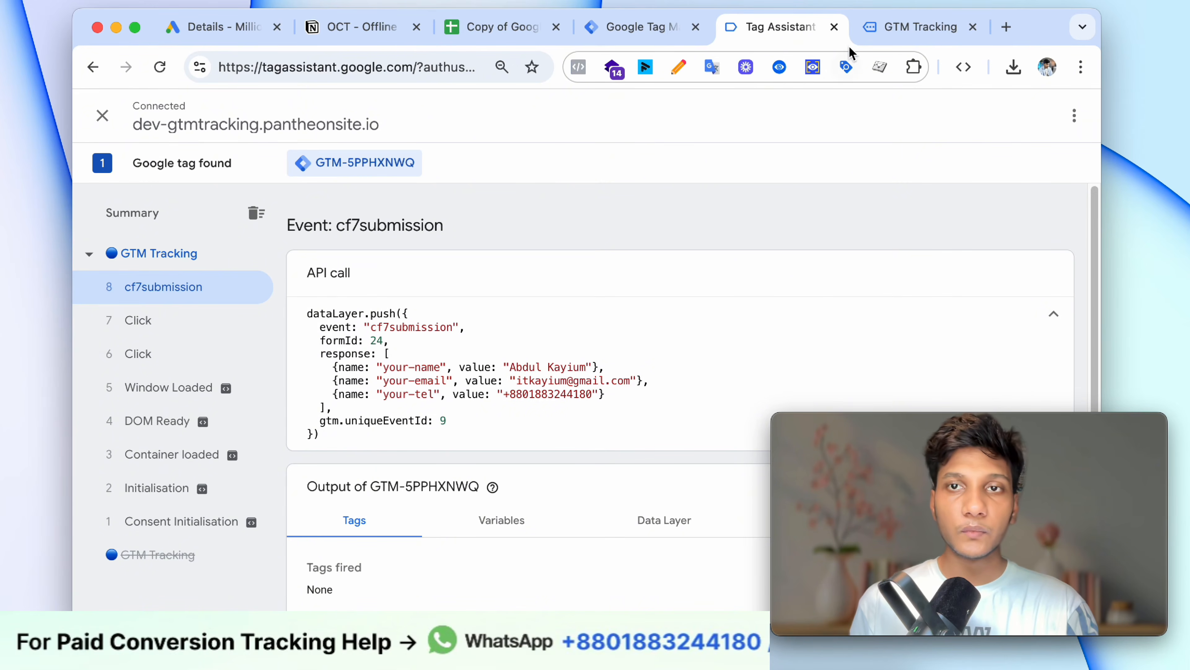
Step: Switch between the GTM Tracking page and Tag Assistant, and look over the contact form's name, email and phone fields
{"action": "left_click", "coordinate": [900, 33]}
{"action": "scroll", "coordinate": [846, 284], "scroll_direction": "down", "scroll_amount": 5}
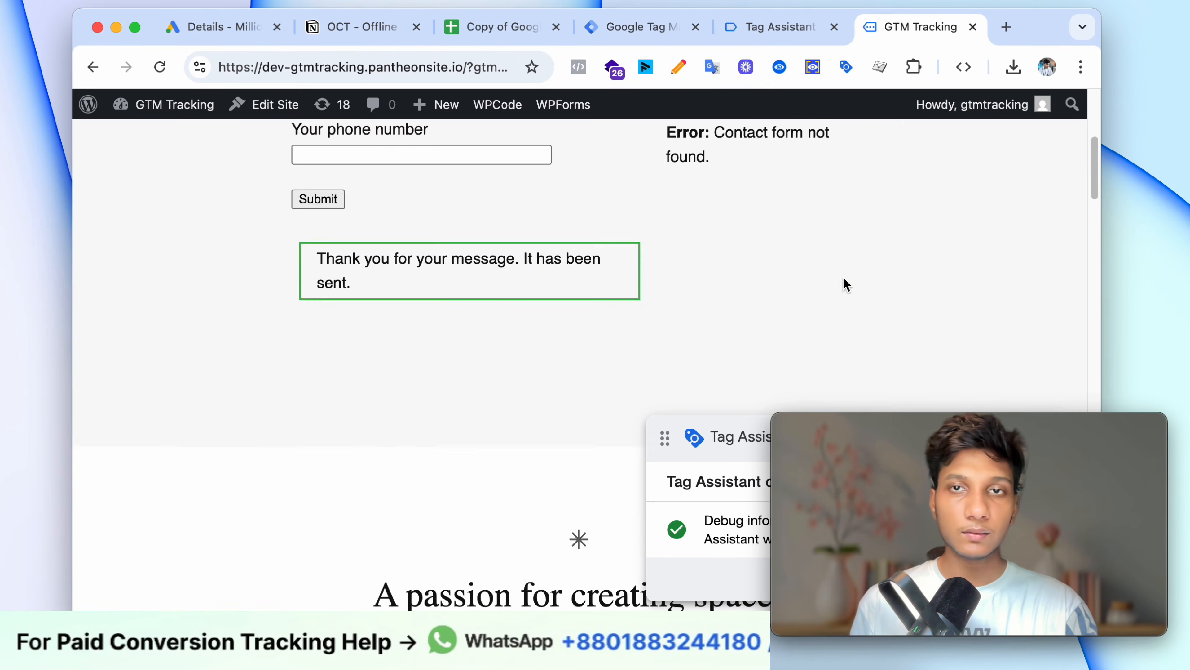
{"action": "scroll", "coordinate": [846, 284], "scroll_direction": "down", "scroll_amount": 4}
{"action": "scroll", "coordinate": [672, 292], "scroll_direction": "up", "scroll_amount": 10}
{"action": "scroll", "coordinate": [611, 300], "scroll_direction": "down", "scroll_amount": 1}
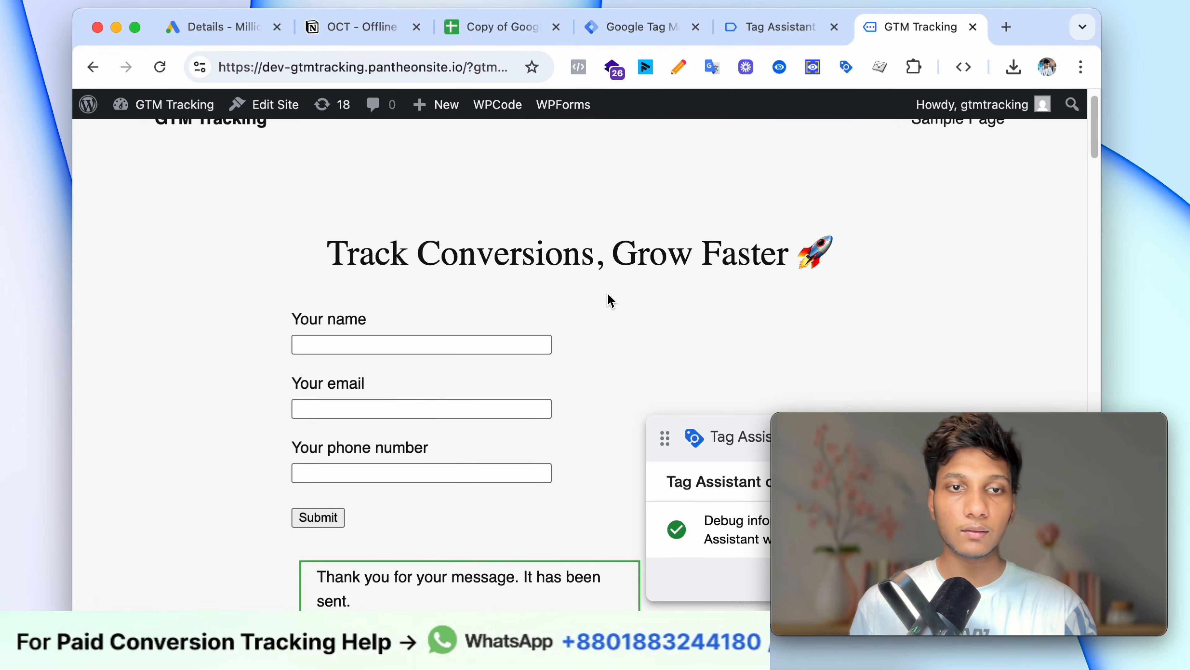
{"action": "left_click", "coordinate": [724, 28]}
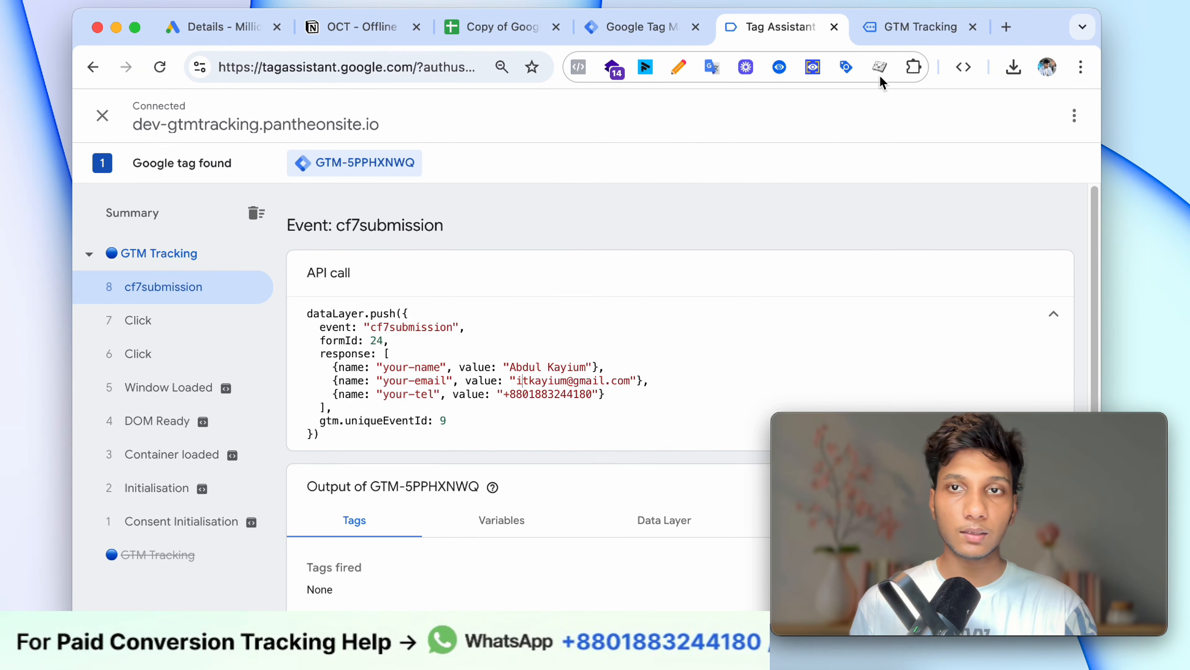
{"action": "left_click", "coordinate": [894, 29]}
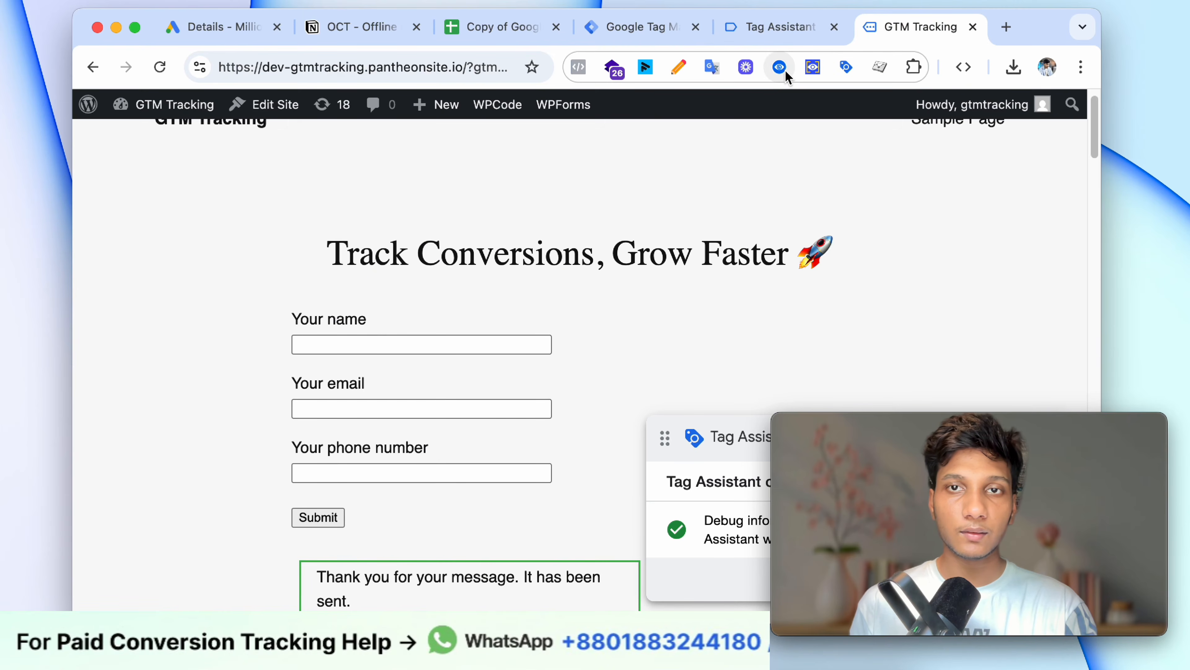
Step: Open the cf7submission event in the datalayer checker on the GTM Tracking page and view its fields in flat format
{"action": "left_click", "coordinate": [780, 67]}
{"action": "left_click", "coordinate": [471, 232]}
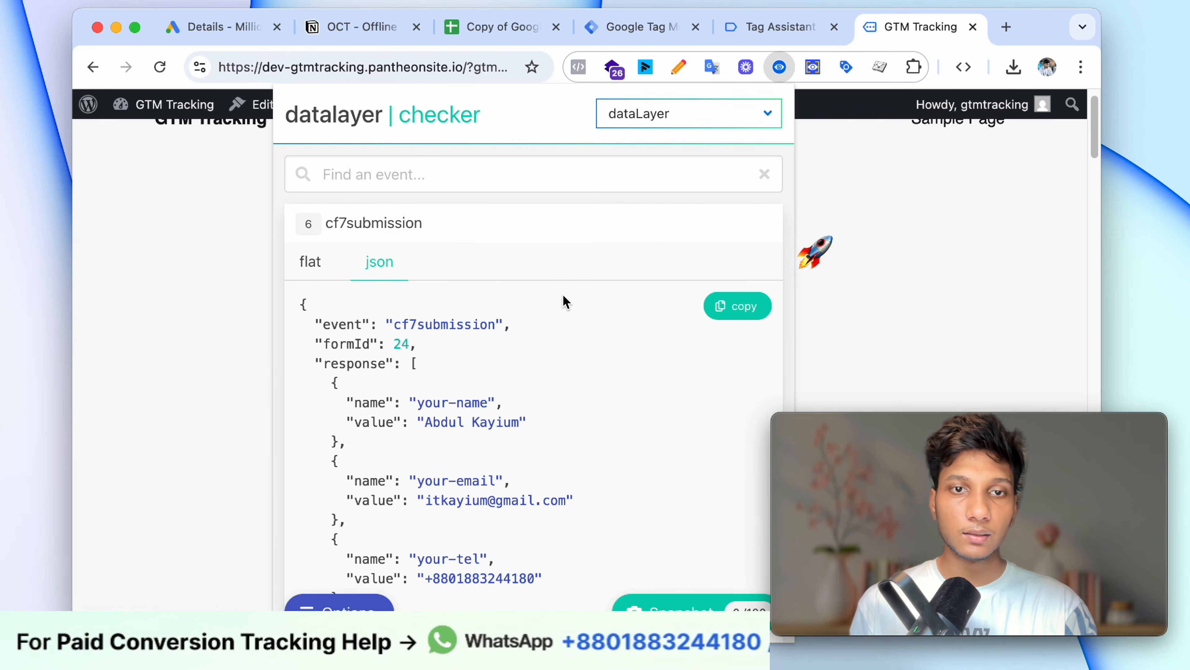
{"action": "left_click", "coordinate": [310, 262]}
{"action": "scroll", "coordinate": [539, 353], "scroll_direction": "down", "scroll_amount": 2}
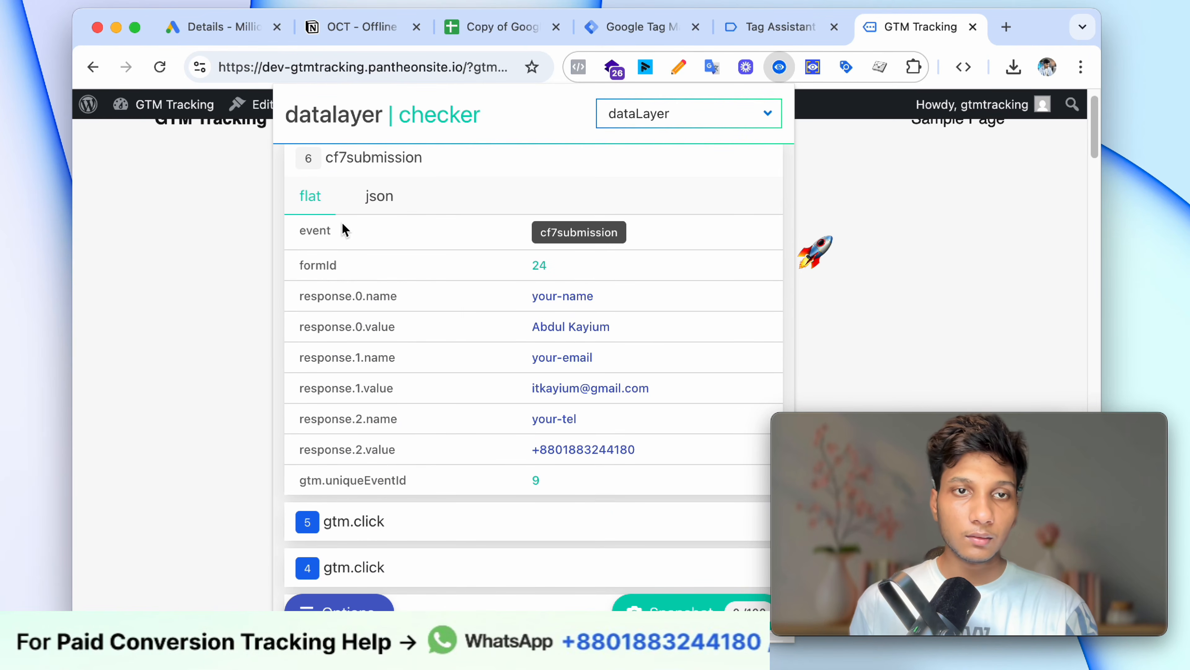
{"action": "scroll", "coordinate": [432, 188], "scroll_direction": "up", "scroll_amount": 2}
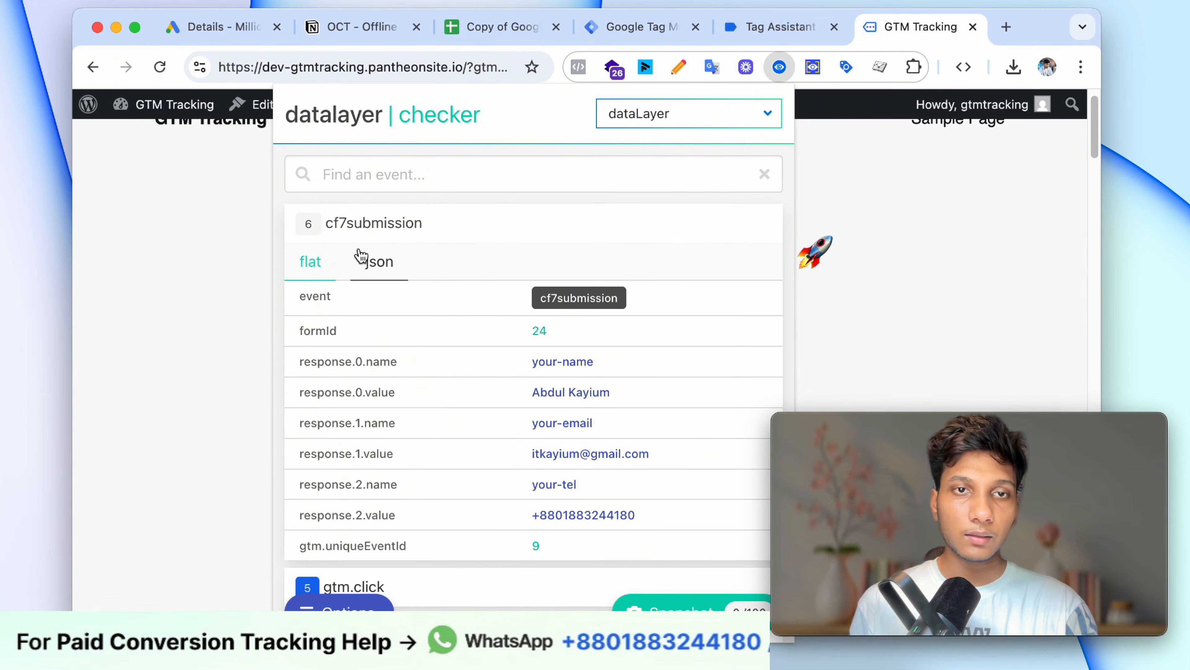
{"action": "double_click", "coordinate": [368, 364]}
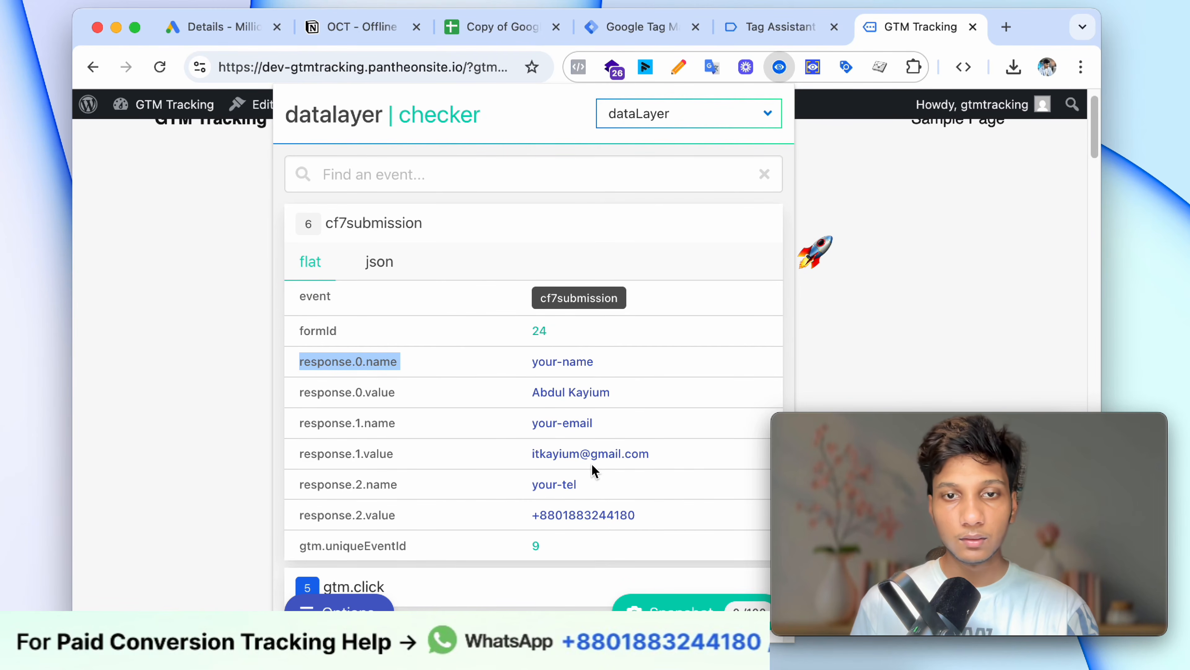
Step: Copy the key response.1.value, which holds the submitted e-mail, from the cf7submission event's flat list
{"action": "scroll", "coordinate": [591, 464], "scroll_direction": "down", "scroll_amount": 1}
{"action": "double_click", "coordinate": [342, 430]}
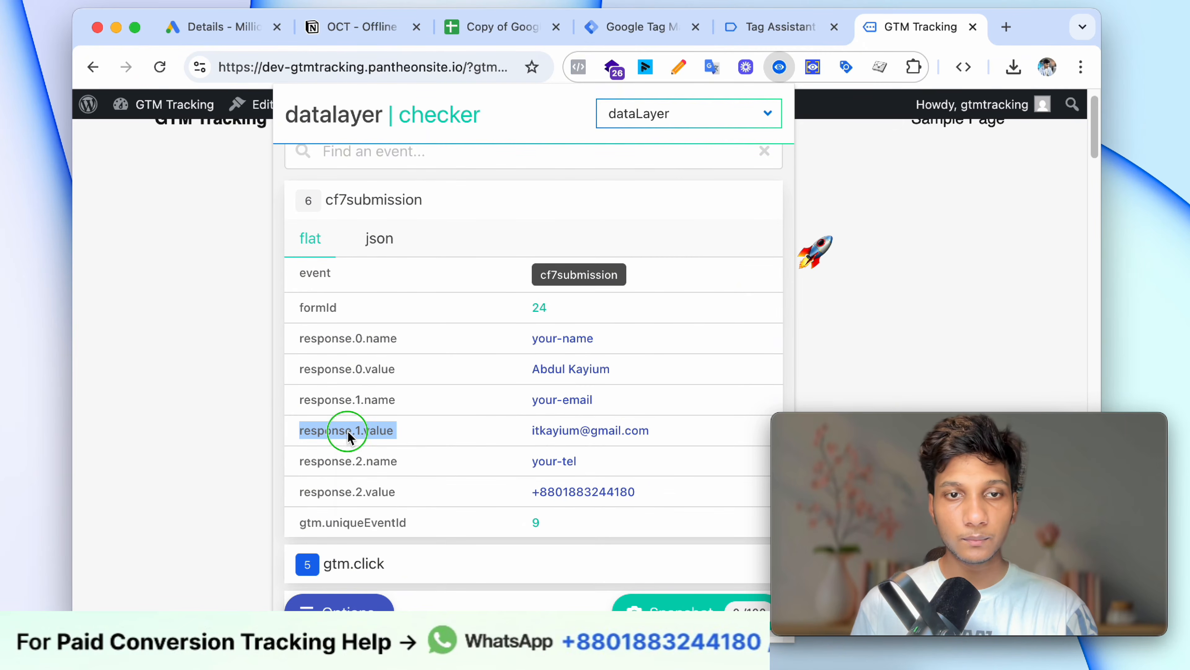
{"action": "right_click", "coordinate": [348, 436]}
{"action": "left_click", "coordinate": [415, 468]}
Step: Return to Google Tag Manager and create a new user-defined variable of the type Data Layer Variable
{"action": "left_click", "coordinate": [609, 30]}
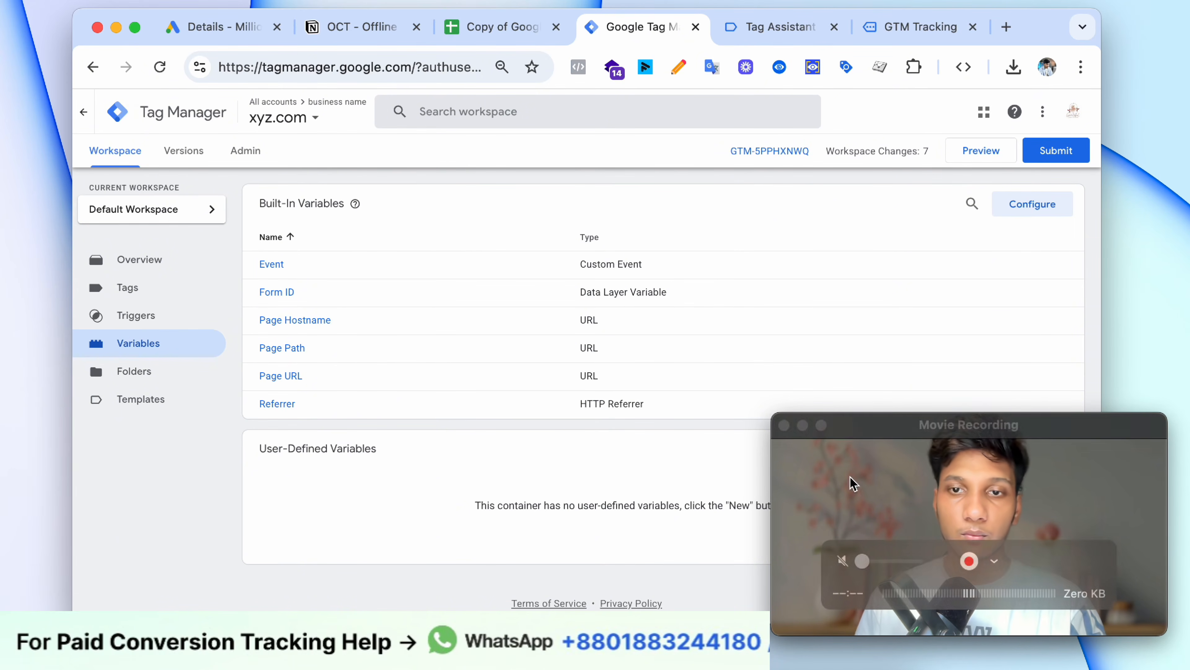
{"action": "left_click_drag", "start_coordinate": [850, 487], "coordinate": [558, 286]}
{"action": "left_click", "coordinate": [1047, 448]}
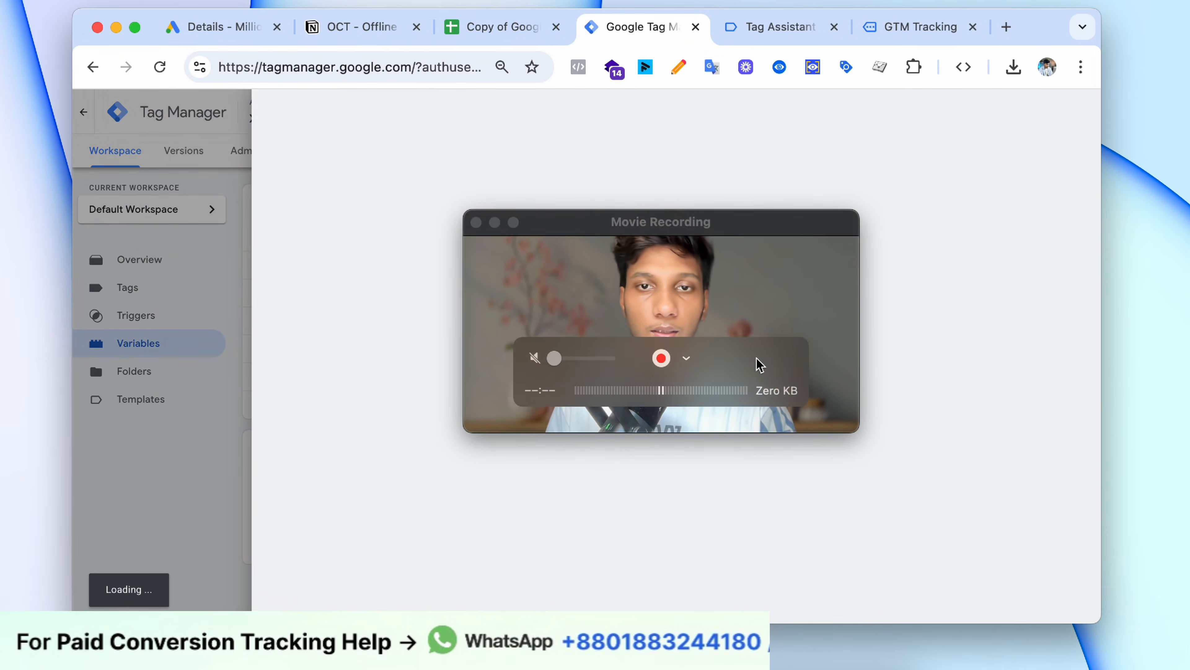
{"action": "left_click_drag", "start_coordinate": [757, 364], "coordinate": [917, 535]}
{"action": "left_click", "coordinate": [905, 301]}
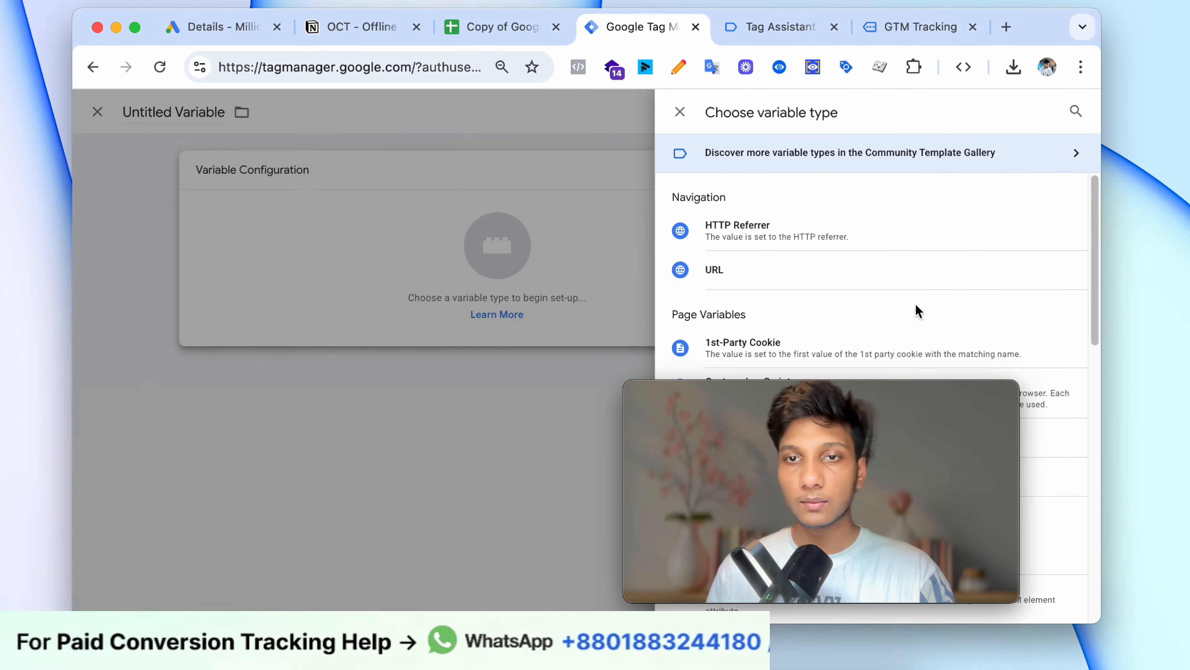
{"action": "left_click_drag", "start_coordinate": [804, 416], "coordinate": [382, 347]}
{"action": "left_click", "coordinate": [812, 450]}
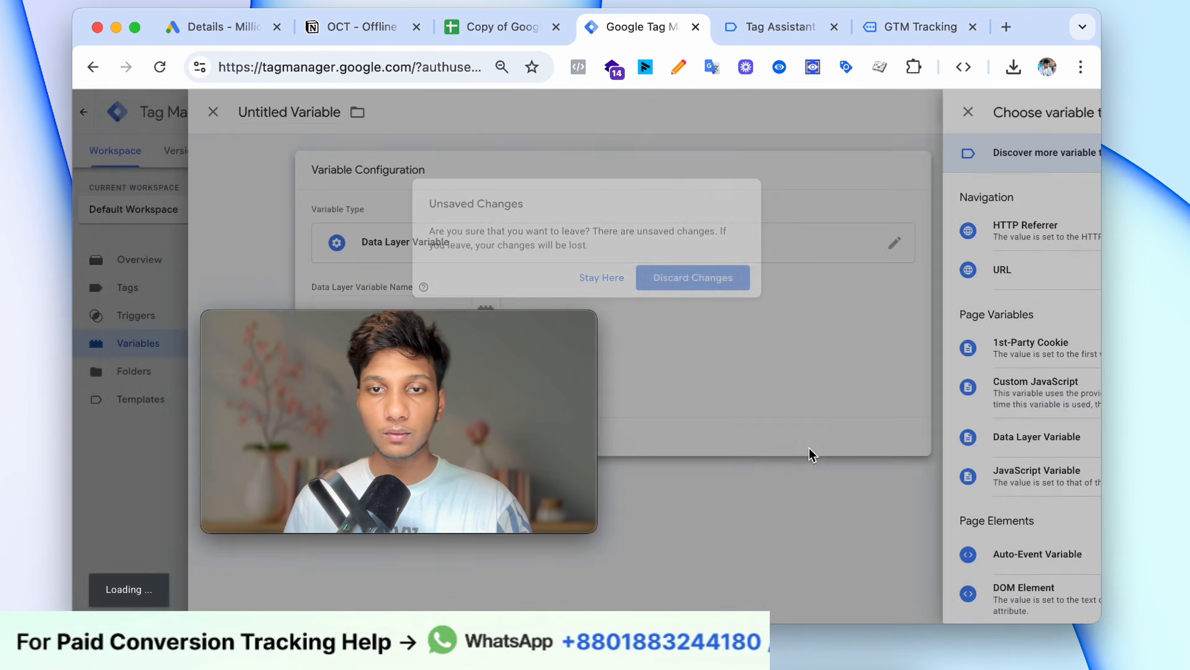
{"action": "left_click", "coordinate": [607, 282]}
{"action": "left_click_drag", "start_coordinate": [542, 361], "coordinate": [822, 408]}
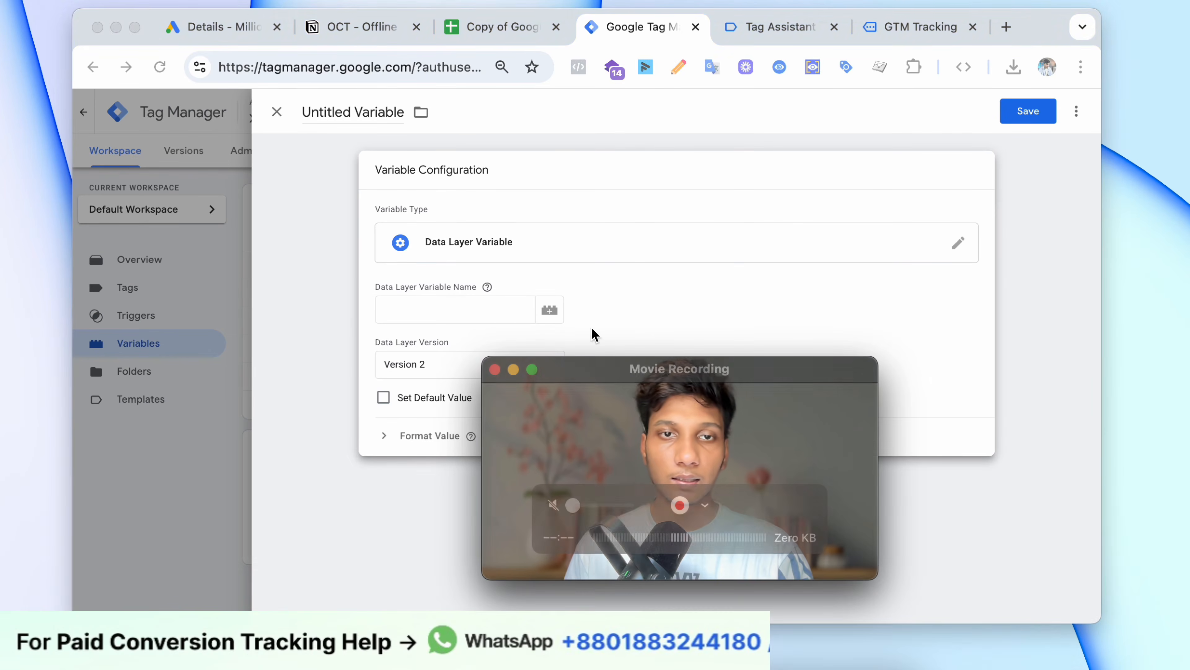
Step: Set the new variable's Data Layer Variable Name to response.1.value
{"action": "left_click", "coordinate": [473, 301]}
{"action": "key", "text": "super+v"}
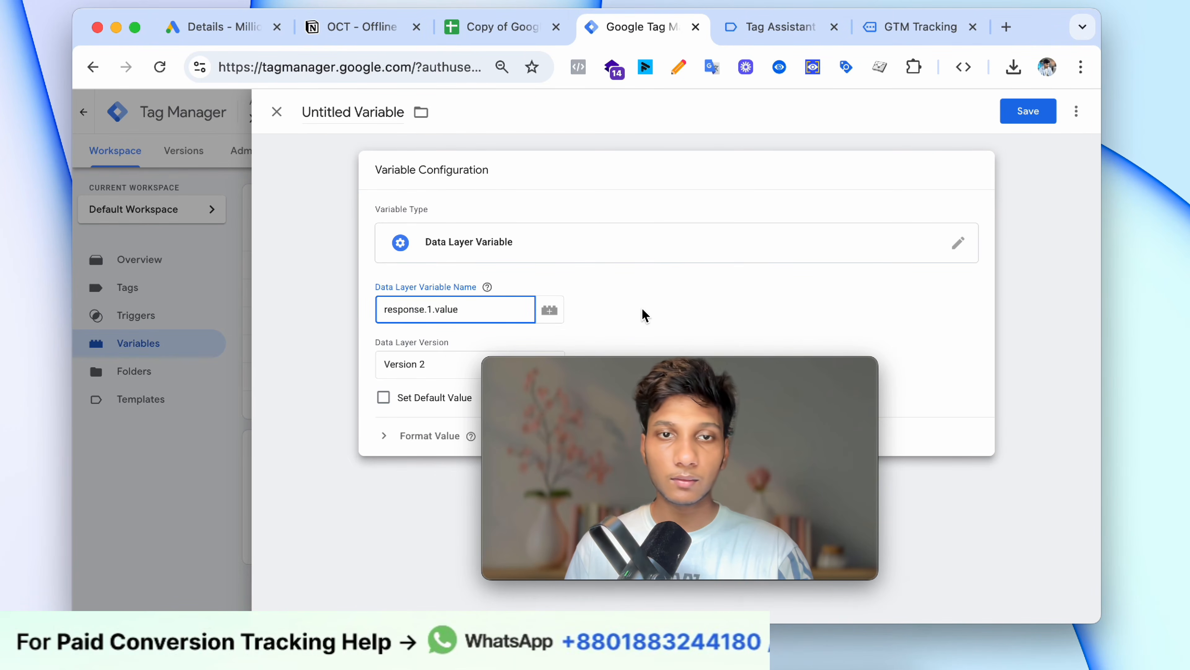
{"action": "key", "text": "BackSpace"}
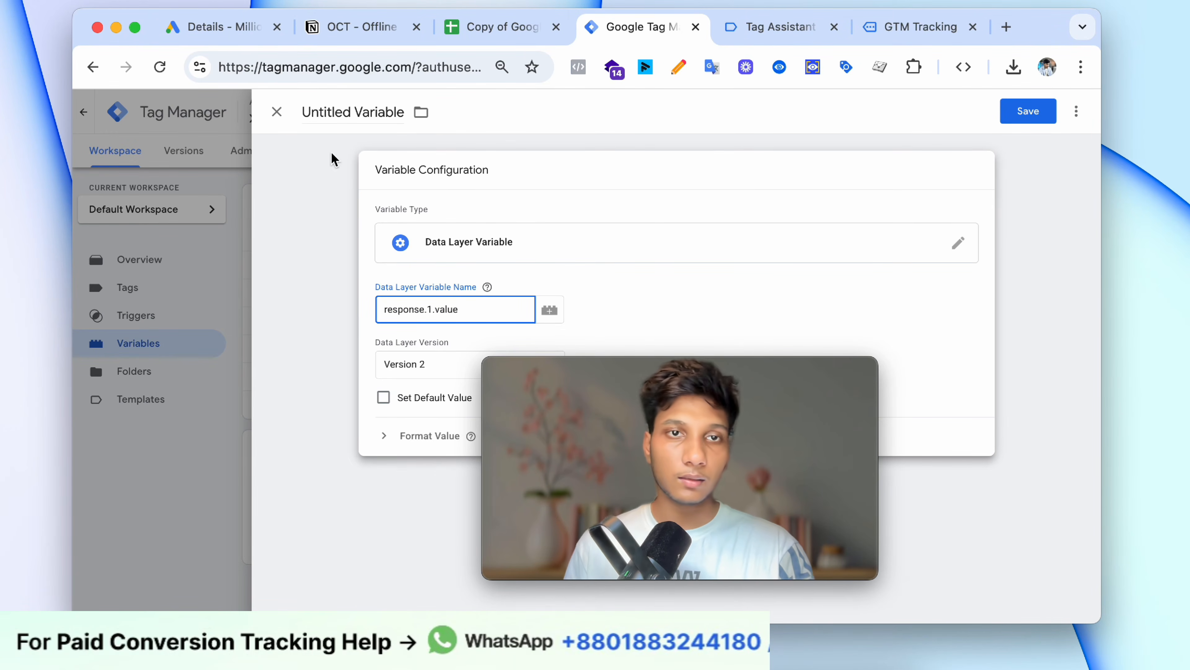
Step: Name the variable "dlv - email" and save it
{"action": "left_click", "coordinate": [345, 115]}
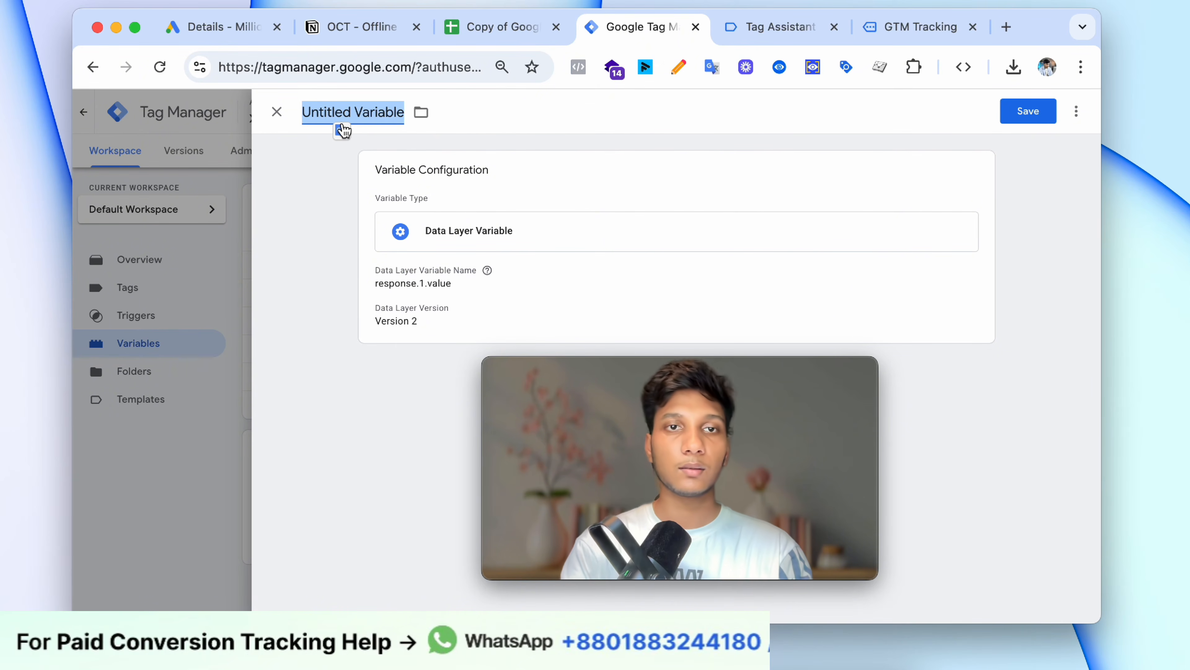
{"action": "type", "text": "dlv -"}
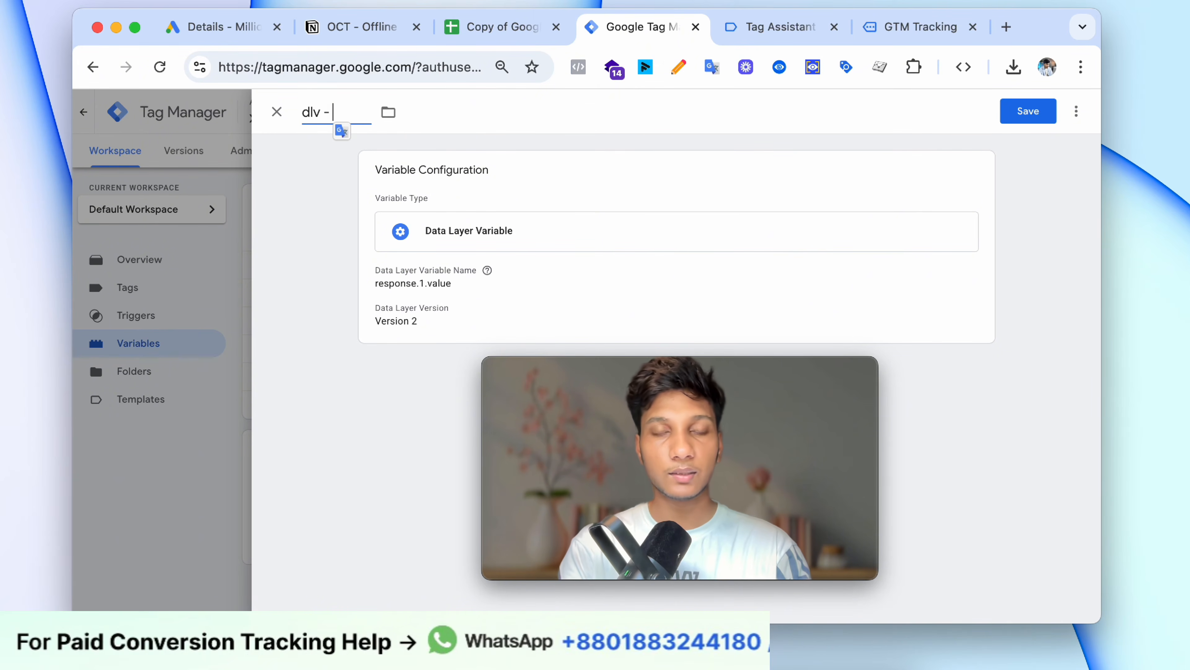
{"action": "type", "text": " email"}
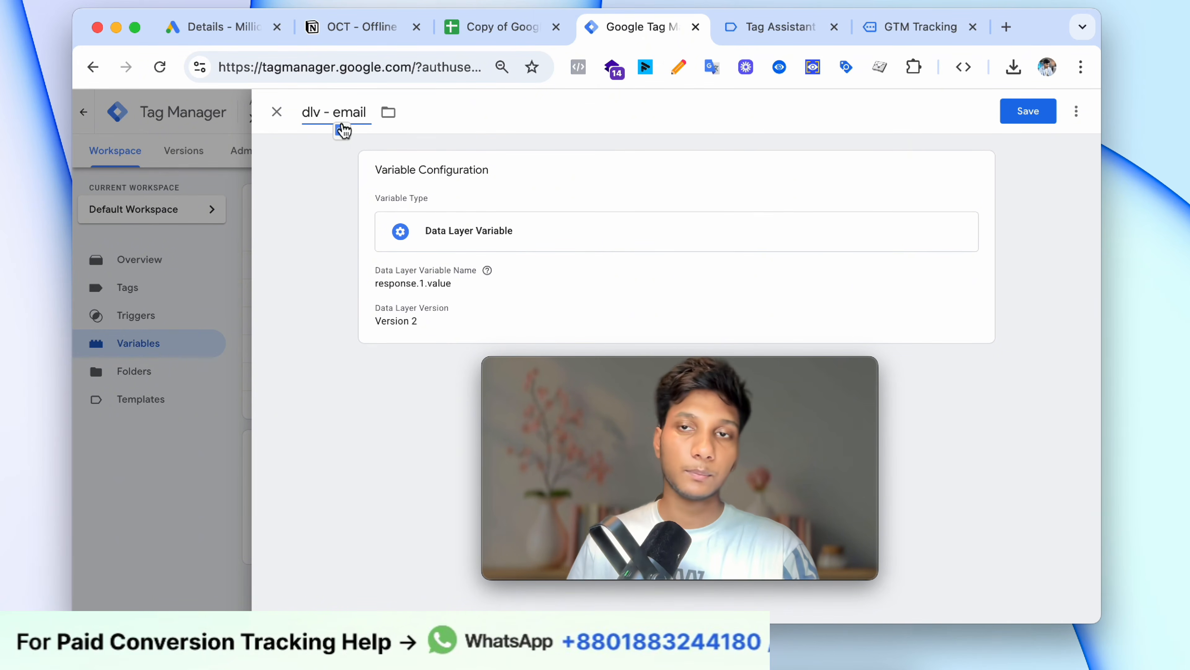
{"action": "left_click", "coordinate": [1047, 112]}
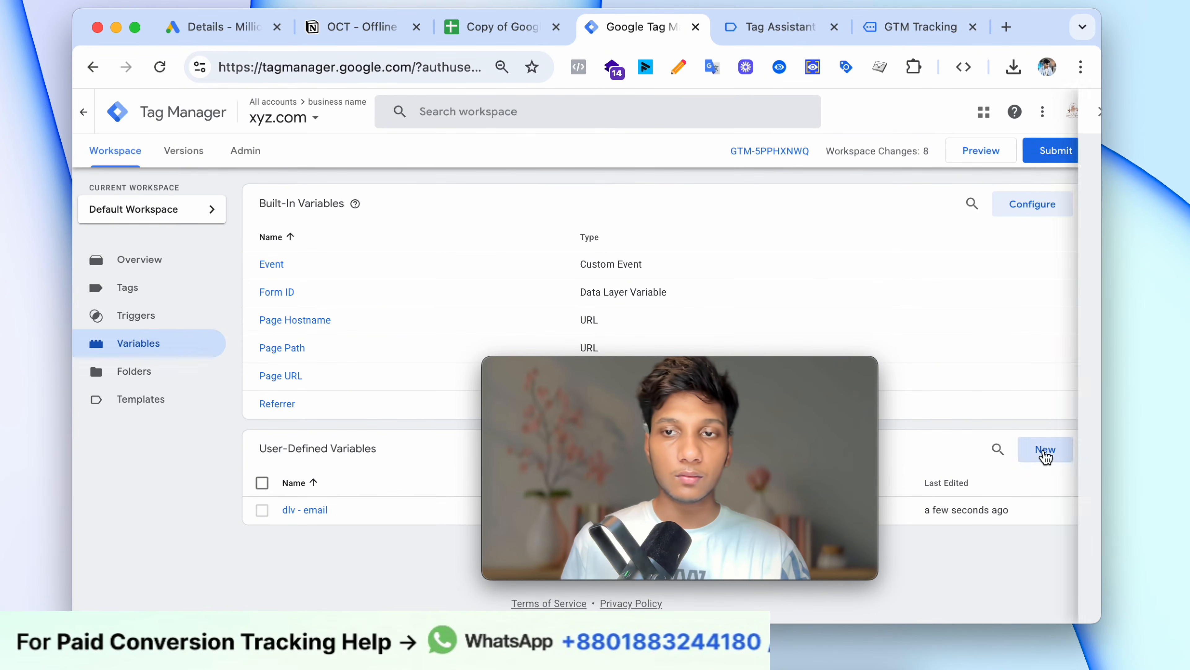
Step: Create another user-defined variable and choose Data Layer Variable as its type
{"action": "left_click", "coordinate": [1044, 451]}
{"action": "left_click", "coordinate": [829, 255]}
{"action": "left_click_drag", "start_coordinate": [824, 370], "coordinate": [640, 354]}
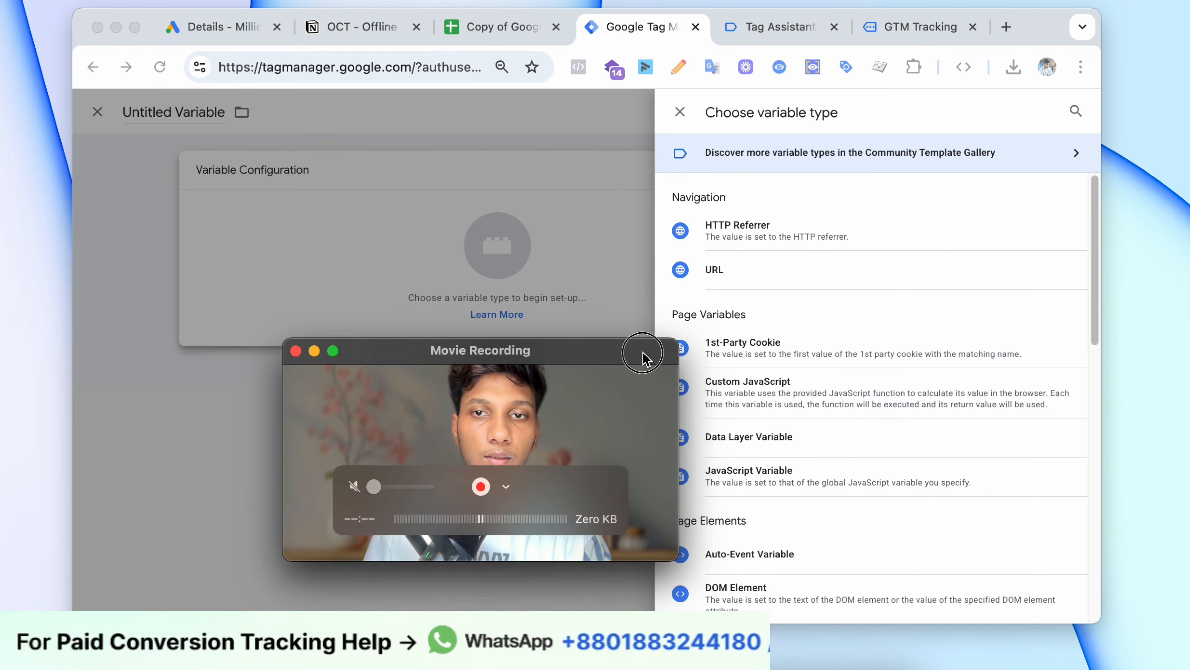
{"action": "left_click", "coordinate": [840, 434]}
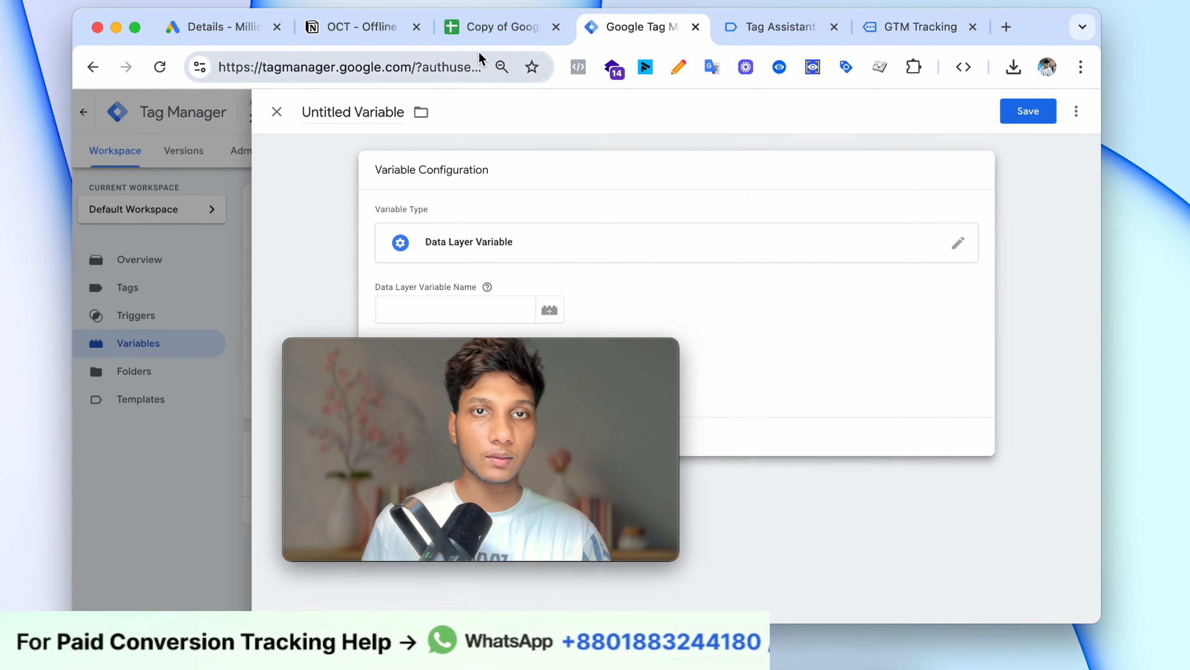
Step: Reopen the cf7submission event in the datalayer checker on the GTM Tracking page and copy the phone entry's key response.2.value
{"action": "left_click", "coordinate": [499, 27]}
{"action": "left_click", "coordinate": [579, 300]}
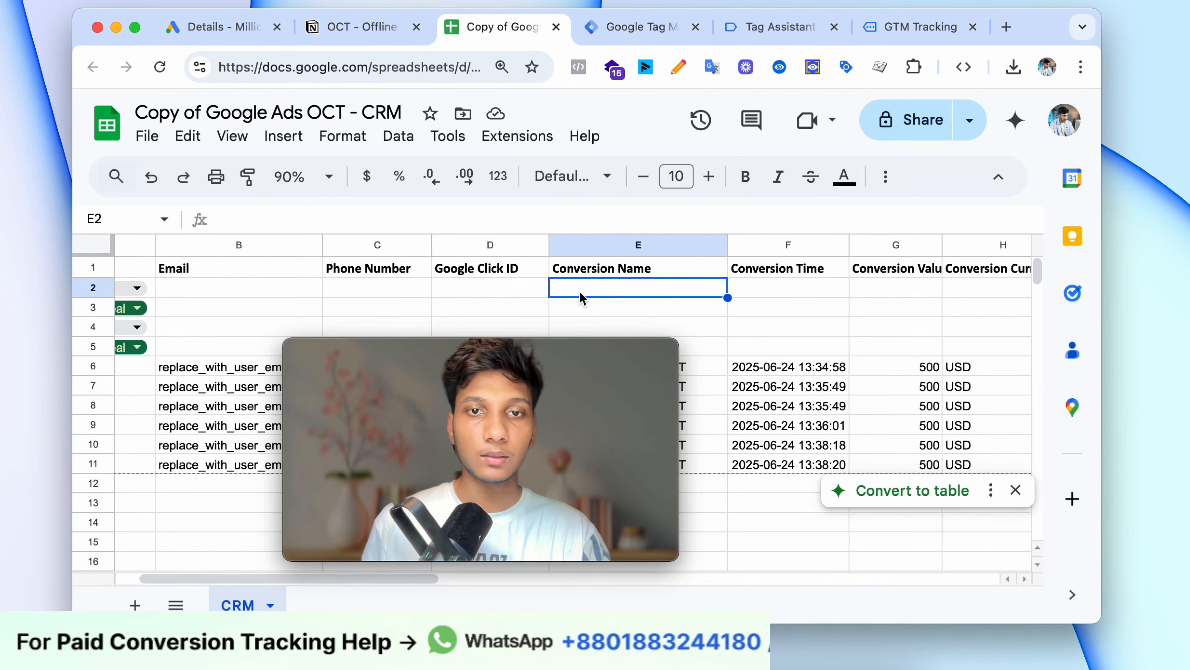
{"action": "left_click", "coordinate": [919, 27]}
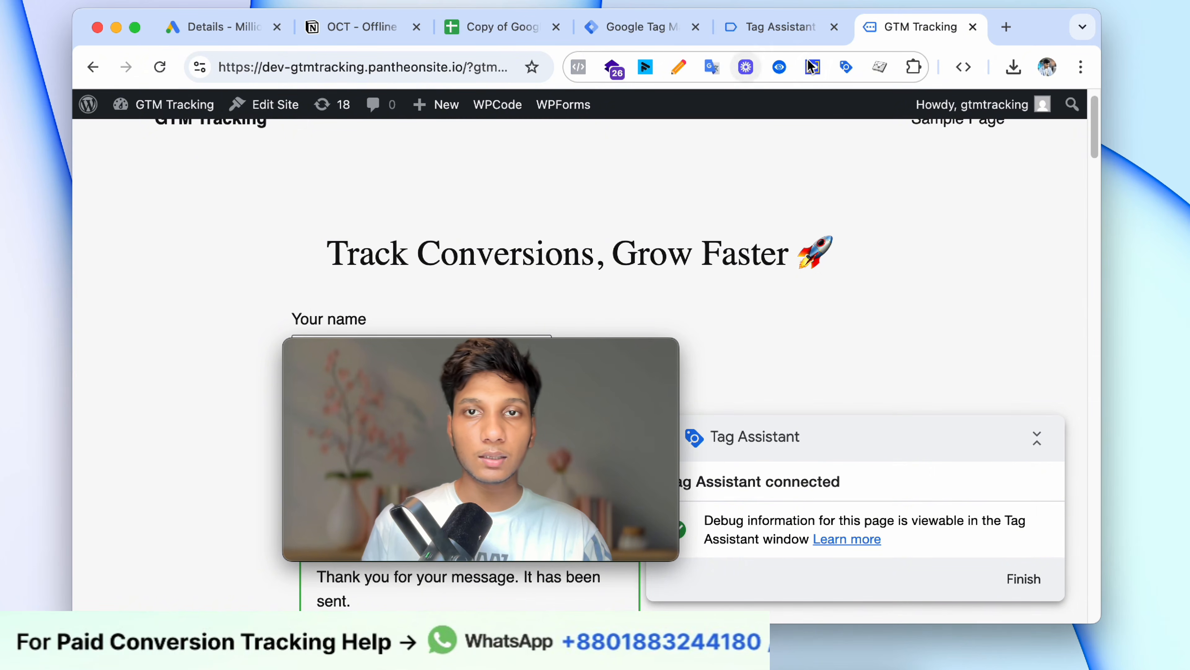
{"action": "left_click", "coordinate": [779, 67]}
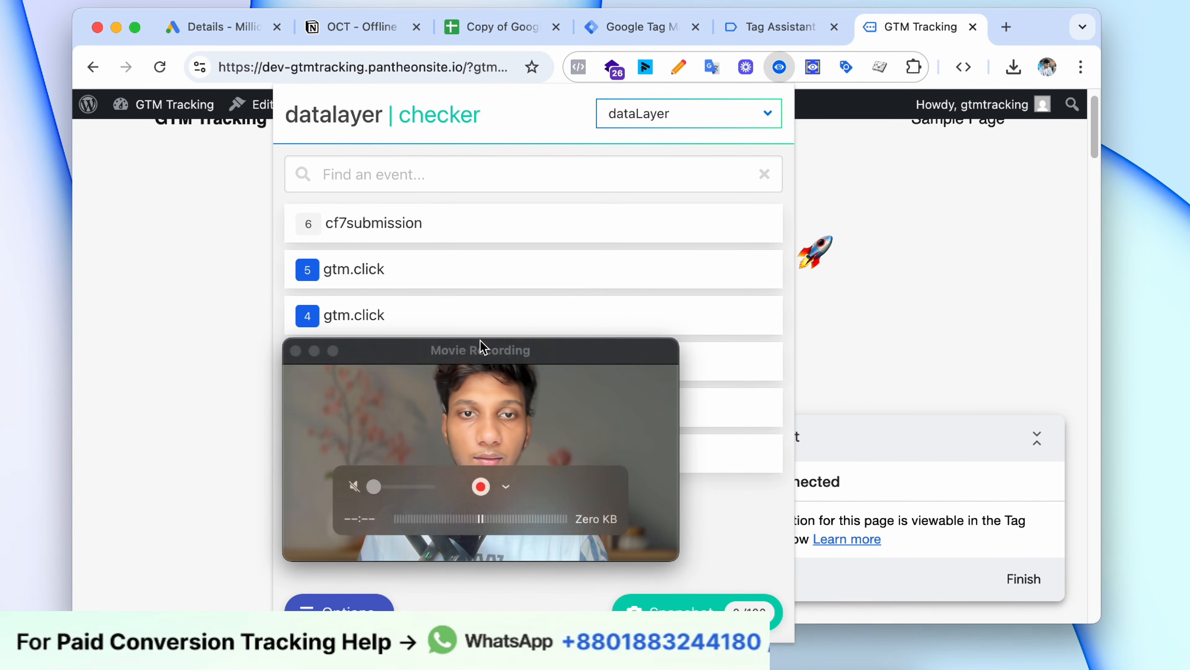
{"action": "left_click", "coordinate": [475, 227]}
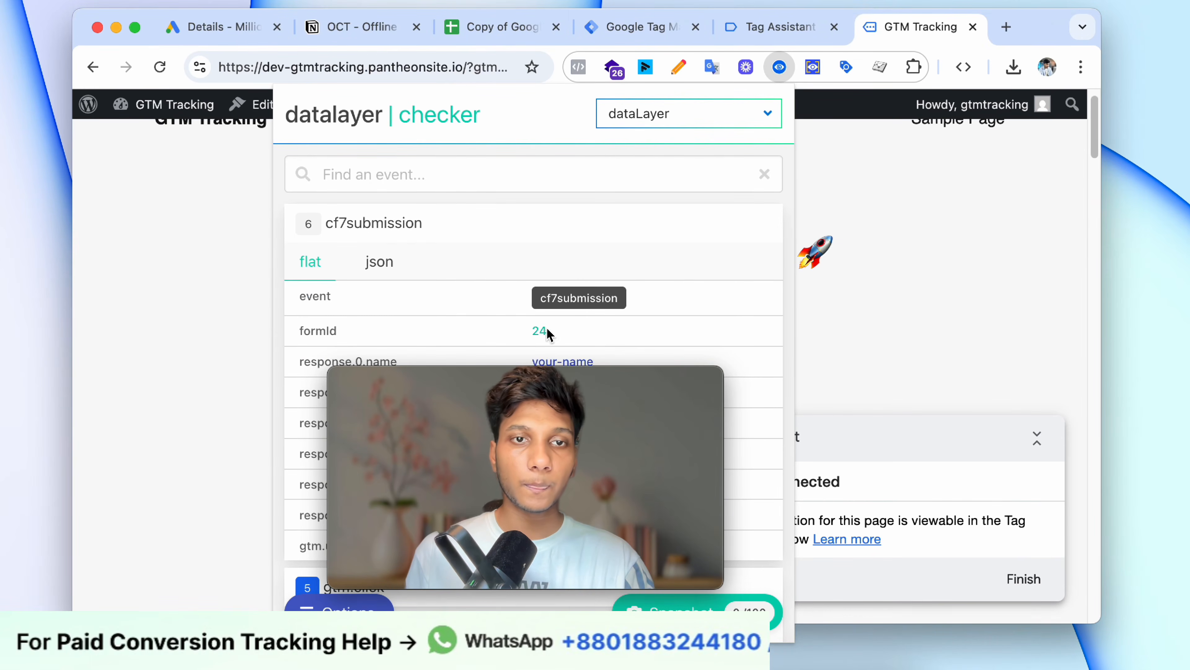
{"action": "left_click_drag", "start_coordinate": [610, 370], "coordinate": [906, 338]}
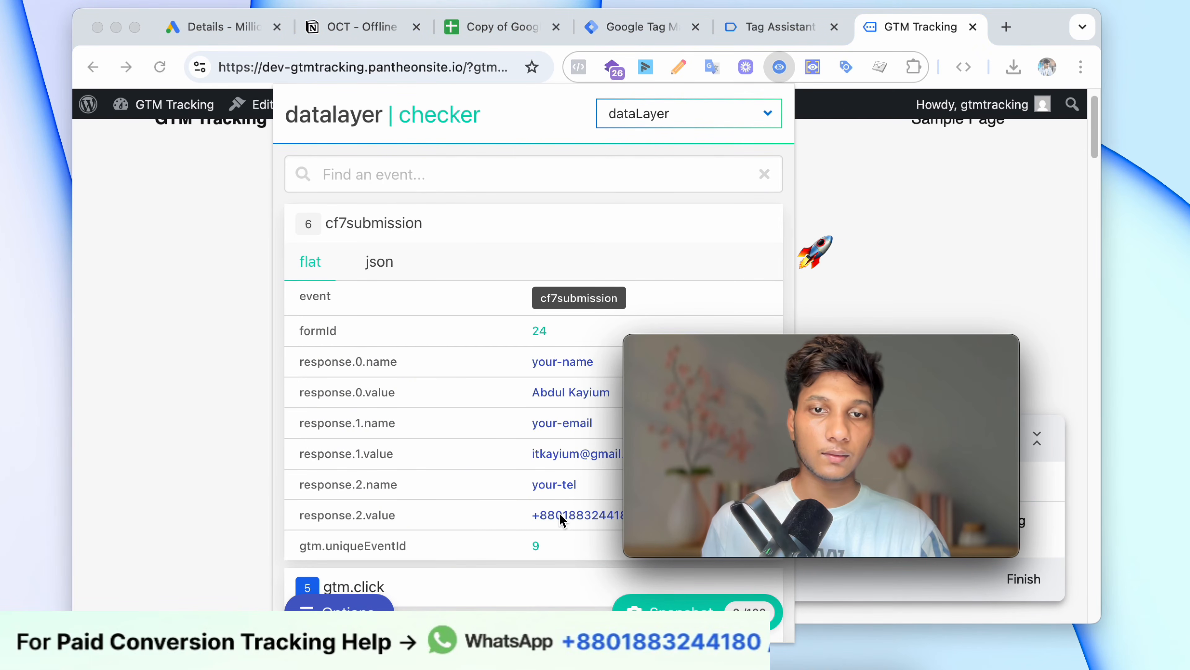
{"action": "right_click", "coordinate": [358, 516]}
{"action": "left_click", "coordinate": [419, 466]}
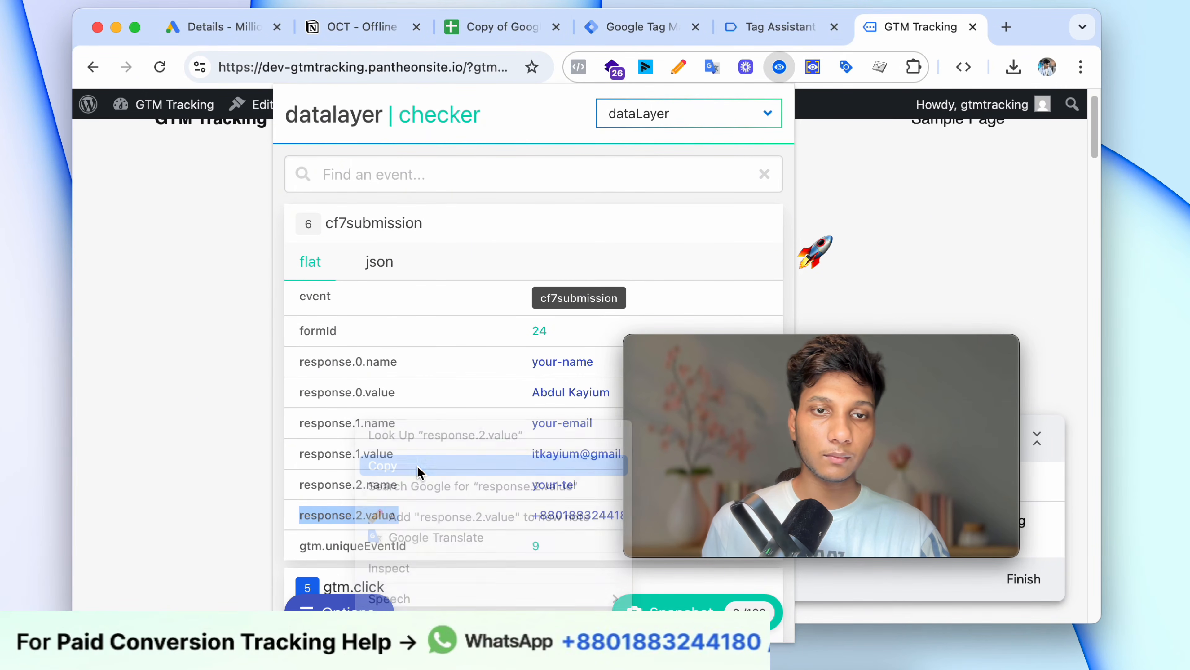
Step: Return to Google Tag Manager and set the second variable's Data Layer Variable Name to response.2.value
{"action": "left_click", "coordinate": [512, 19]}
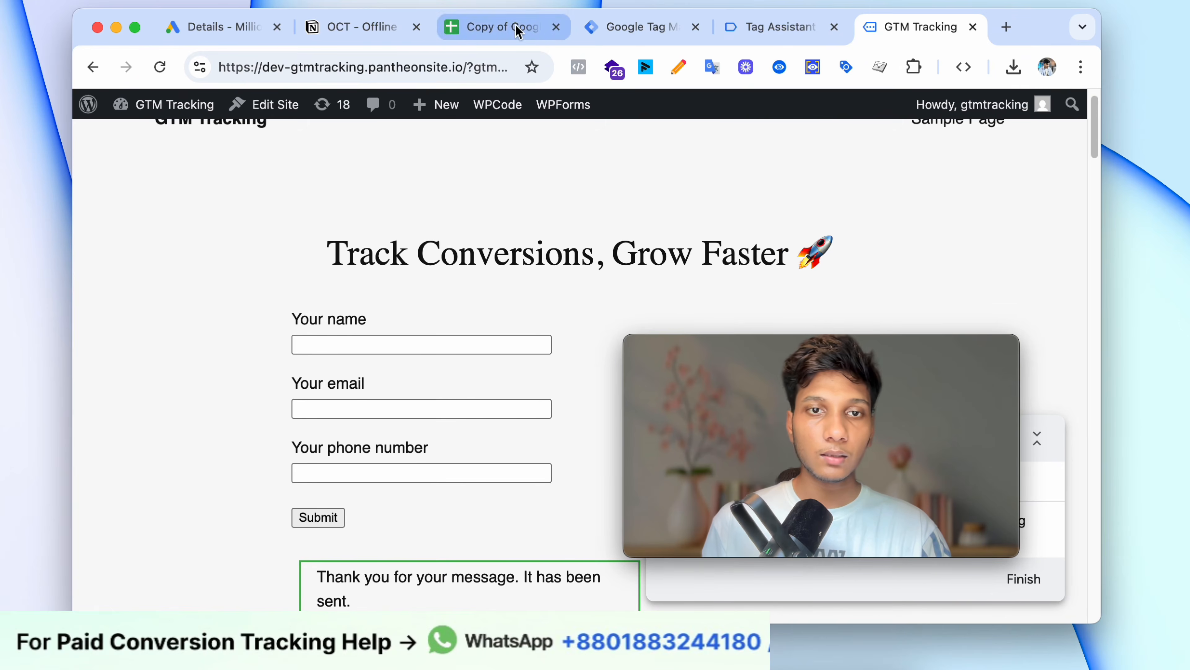
{"action": "left_click", "coordinate": [687, 32]}
{"action": "key", "text": "super+v"}
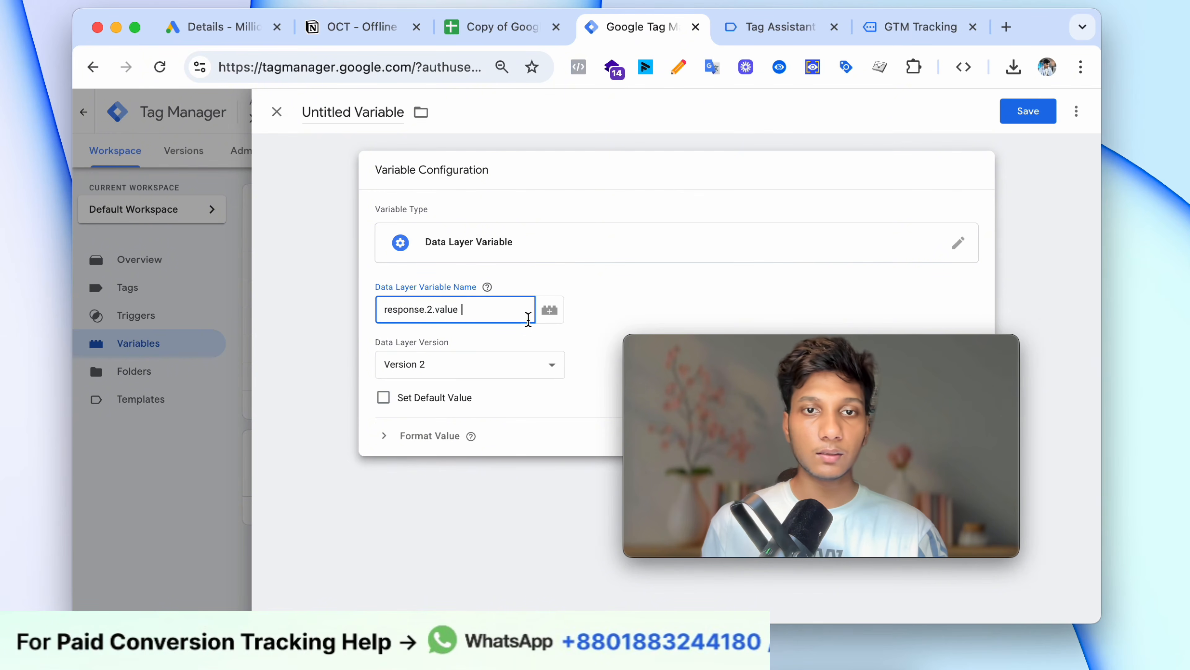
Step: Name the second data layer variable "dlv - phone number"
{"action": "double_click", "coordinate": [370, 111]}
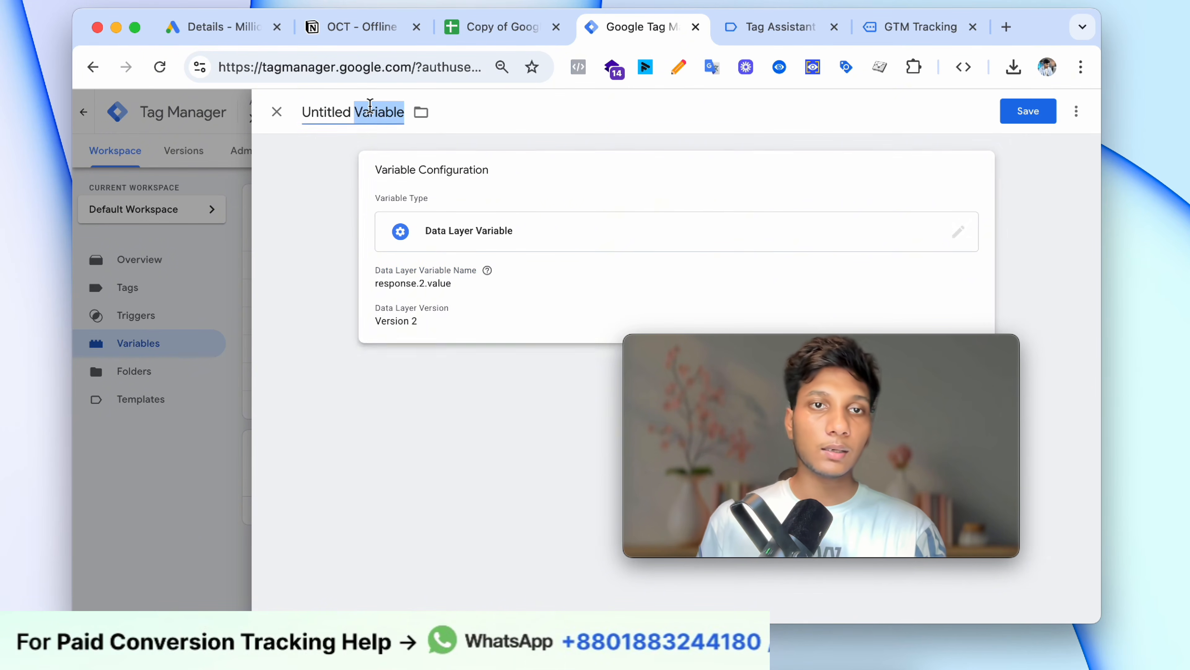
{"action": "key", "text": "super+a"}
{"action": "type", "text": "dlv - njm"}
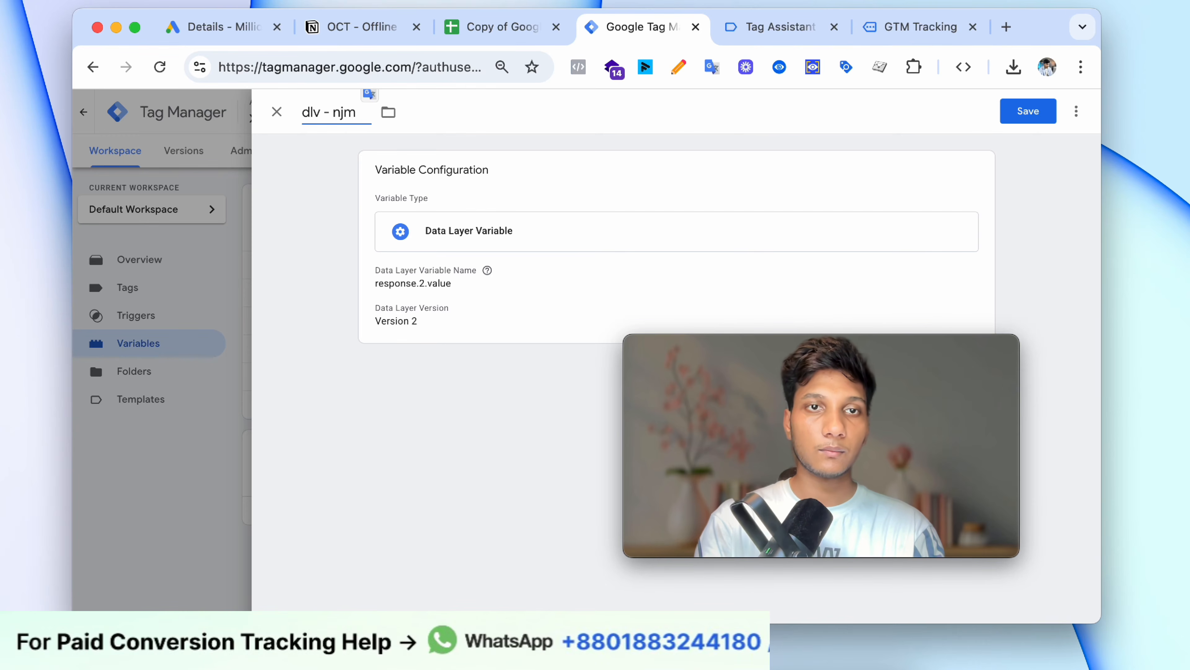
{"action": "type", "text": "b"}
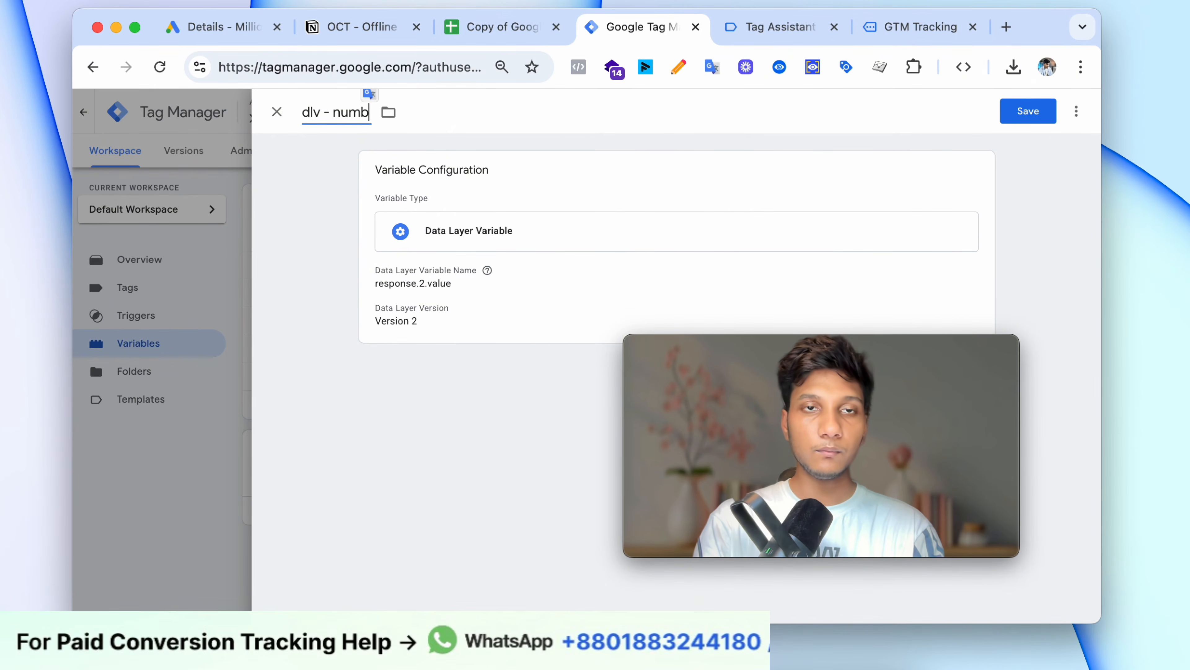
{"action": "type", "text": "er"}
{"action": "left_click", "coordinate": [333, 115]}
{"action": "type", "text": "pho"}
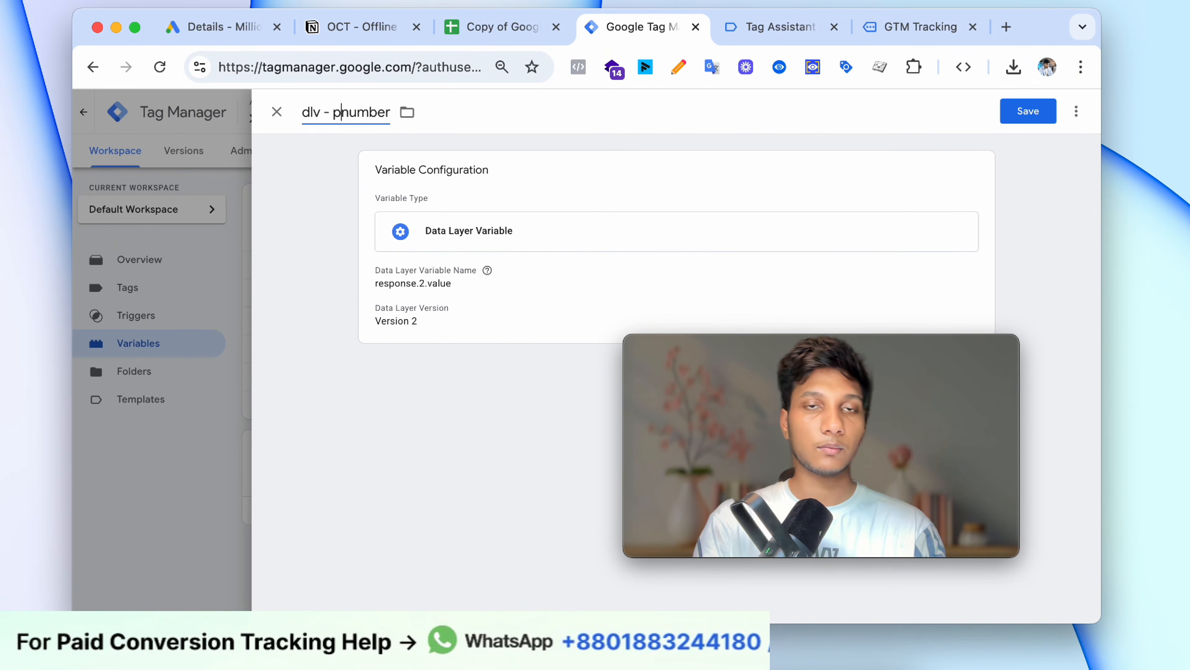
{"action": "type", "text": "ne"}
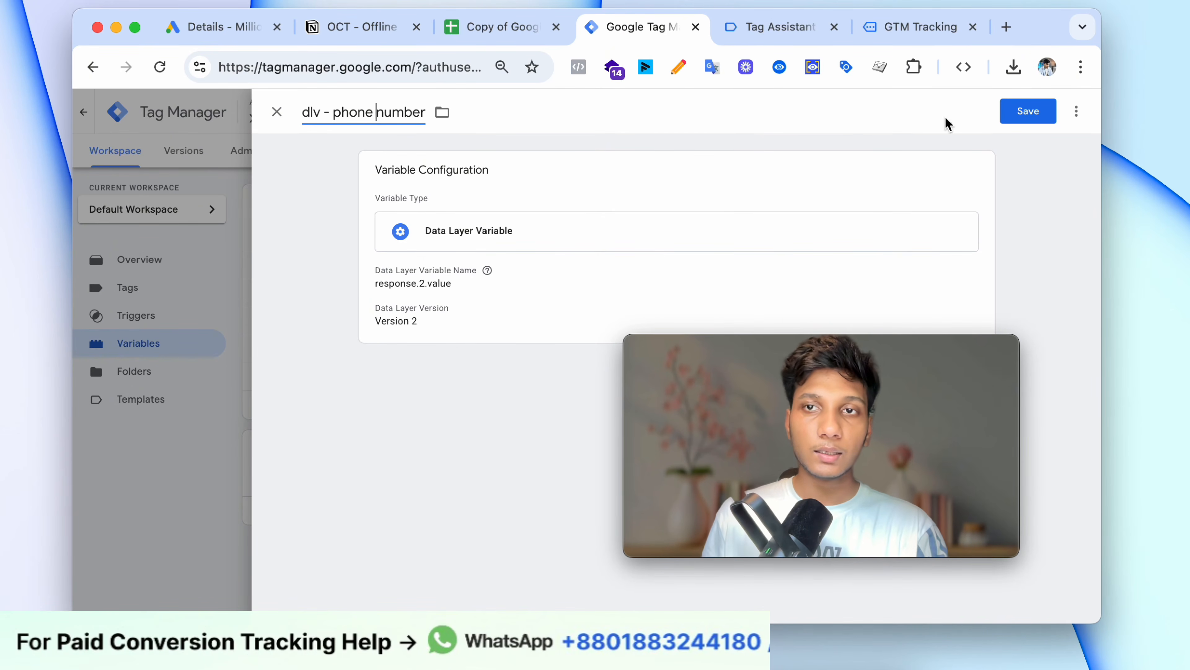
Step: Save the phone number variable and start a Tag Assistant preview session connected to the GTM Tracking site
{"action": "left_click", "coordinate": [1048, 120]}
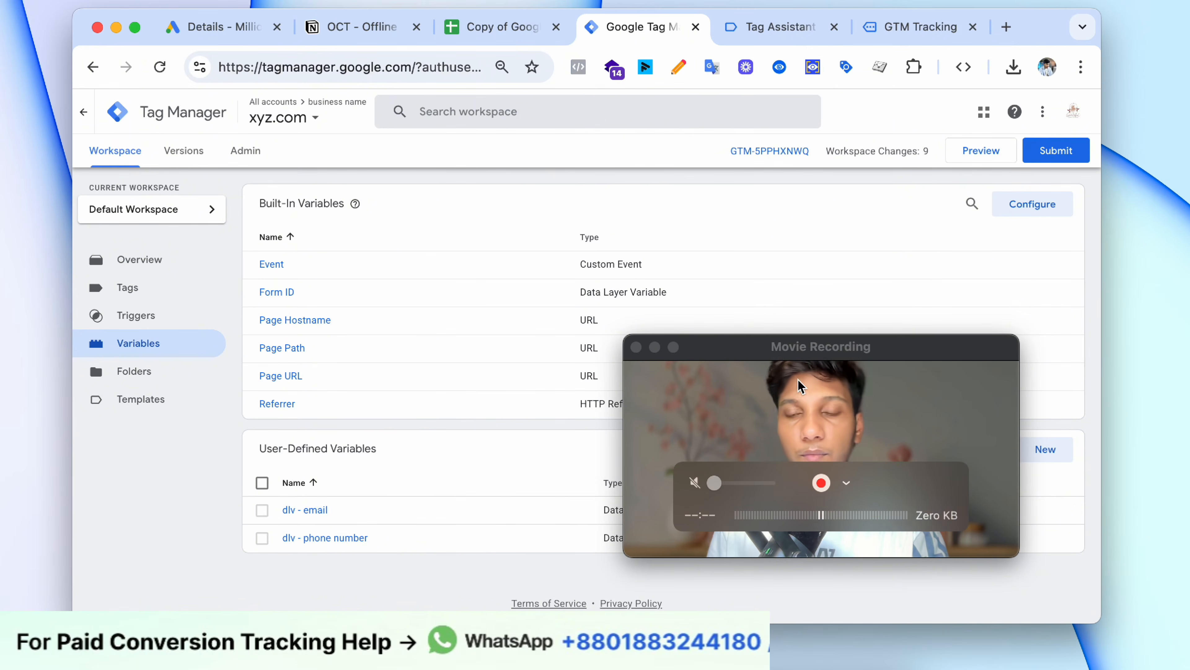
{"action": "left_click_drag", "start_coordinate": [881, 343], "coordinate": [1013, 435]}
{"action": "left_click", "coordinate": [981, 150]}
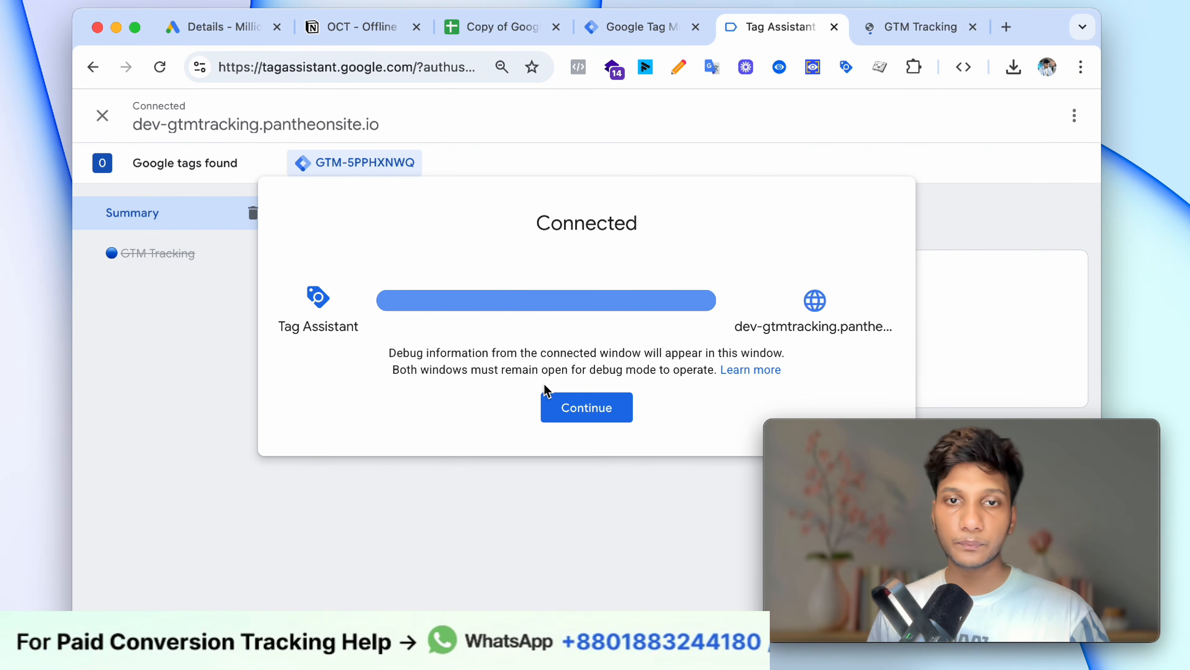
{"action": "left_click", "coordinate": [581, 397]}
{"action": "left_click", "coordinate": [917, 27]}
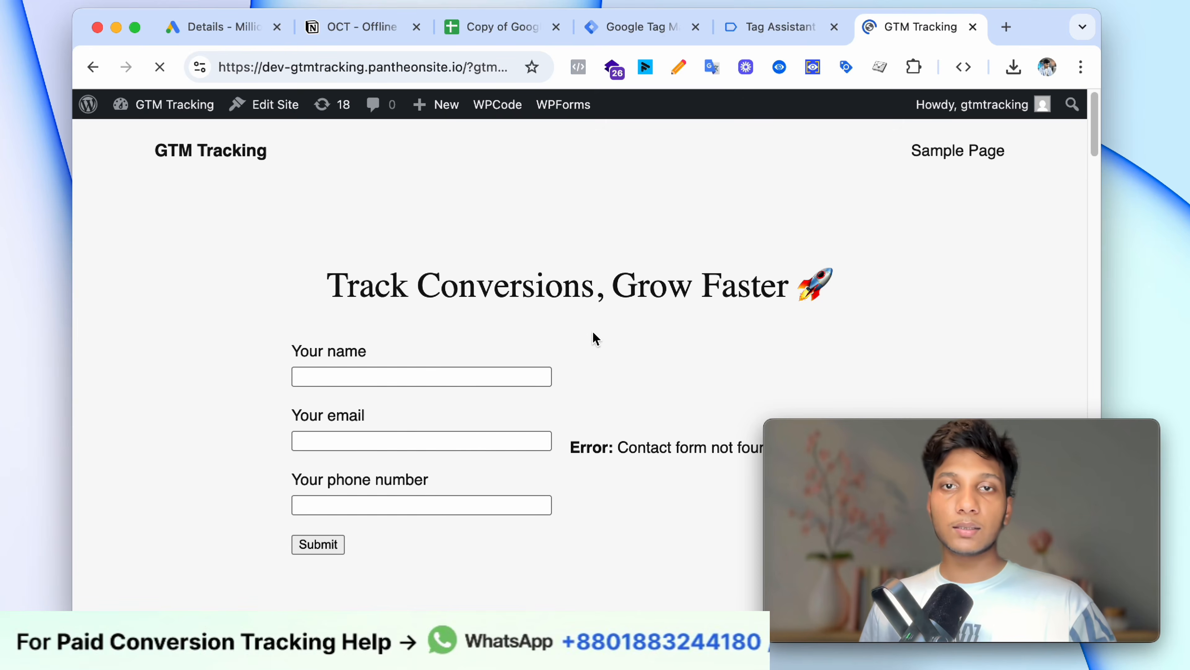
{"action": "left_click", "coordinate": [791, 35]}
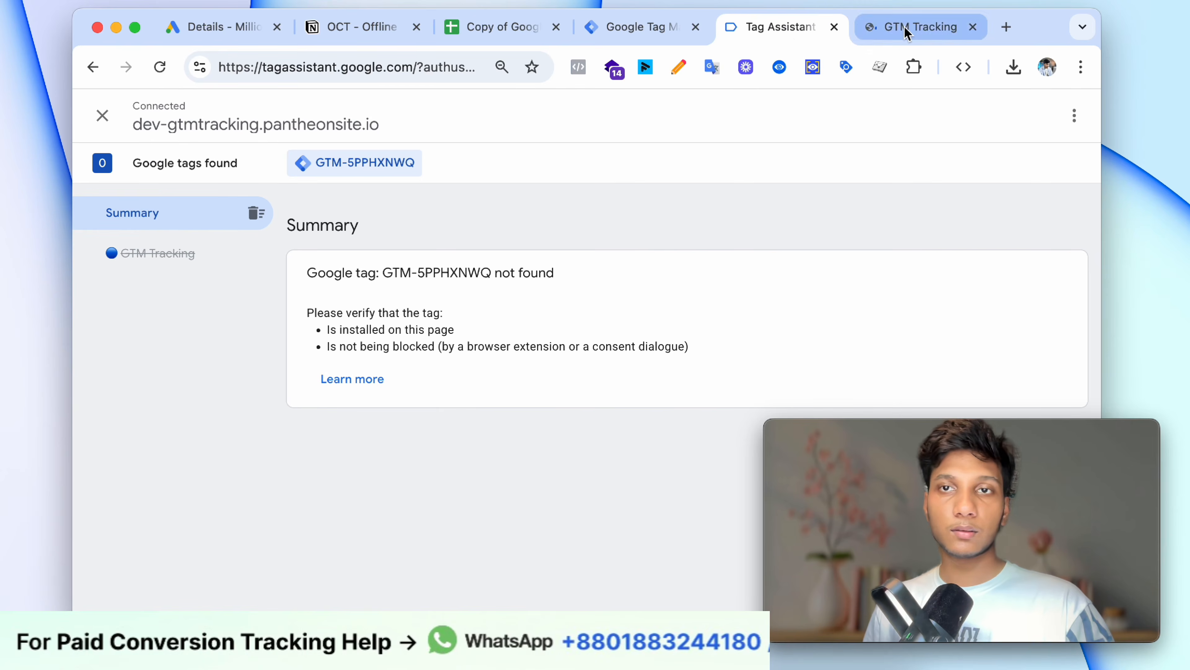
{"action": "left_click", "coordinate": [636, 19]}
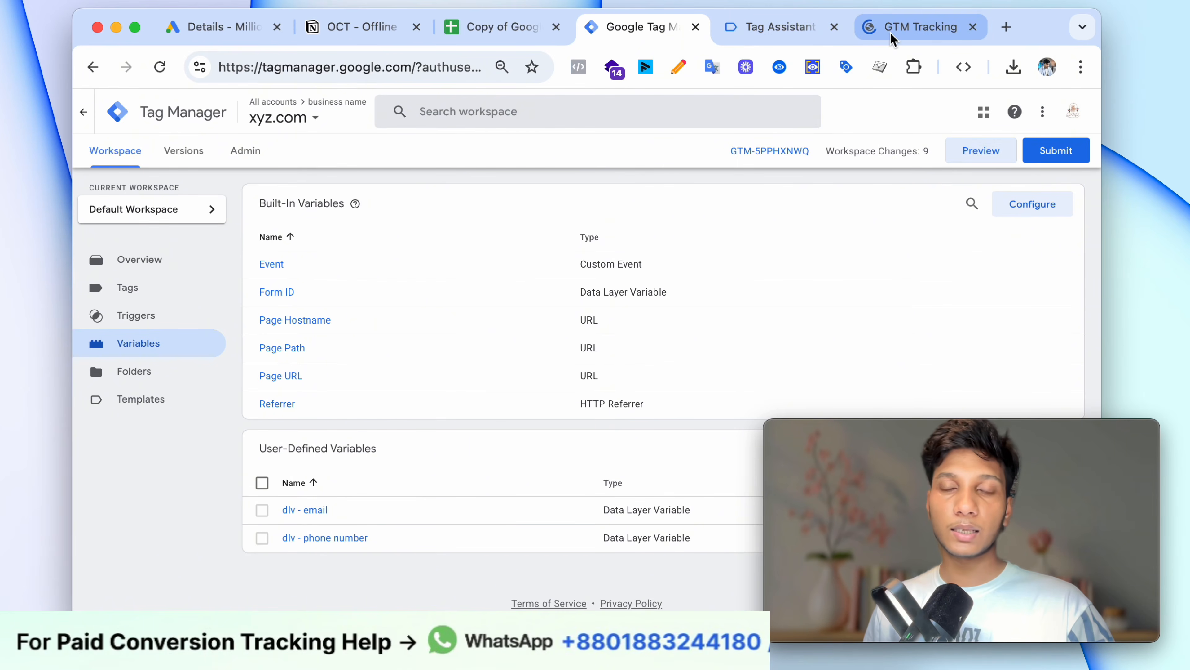
{"action": "left_click", "coordinate": [891, 36]}
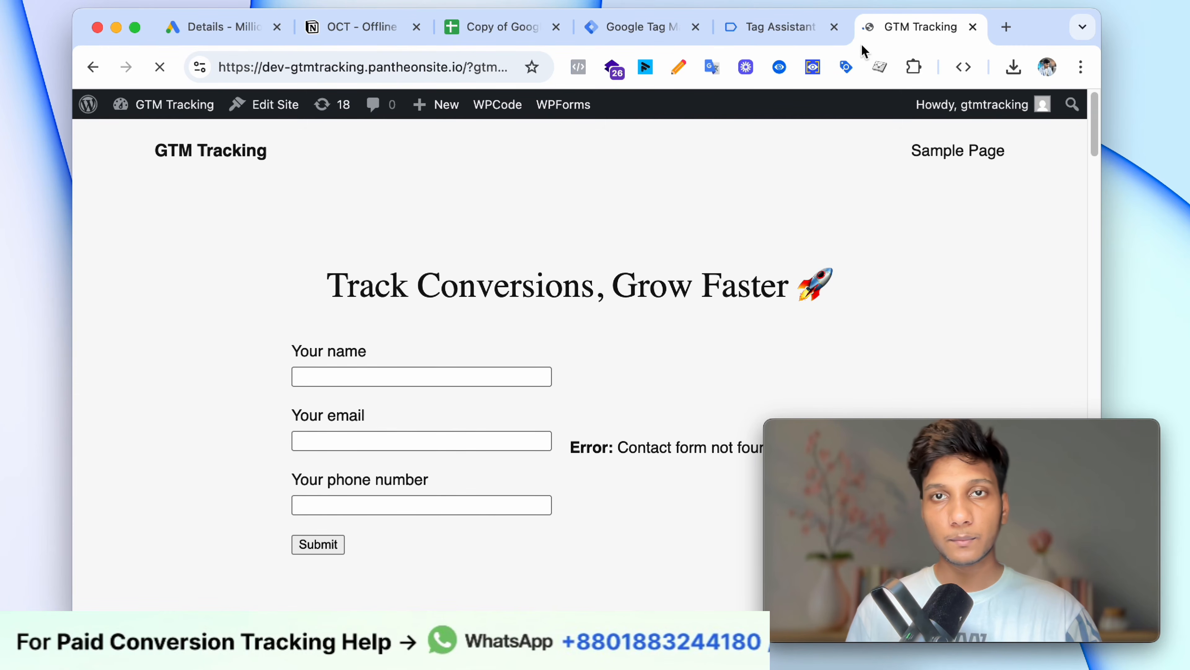
{"action": "left_click", "coordinate": [801, 41]}
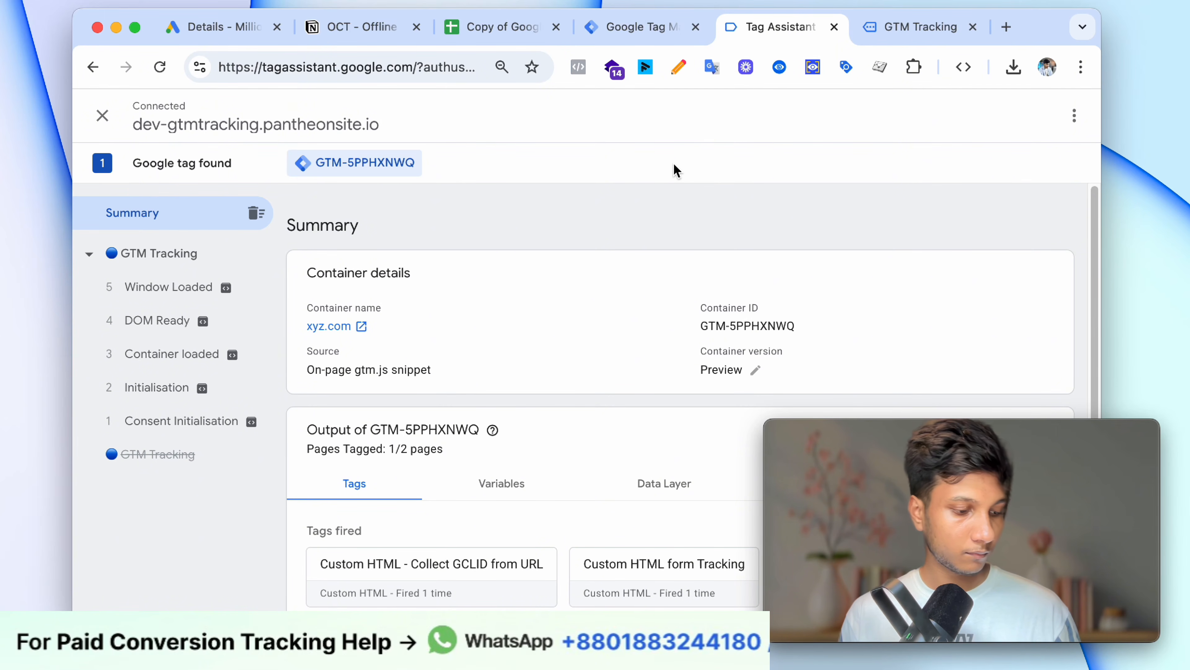
Step: Fill in the GTM Tracking contact form with a saved contact's name, e-mail and phone number, and submit it
{"action": "left_click", "coordinate": [902, 35]}
{"action": "left_click", "coordinate": [469, 378]}
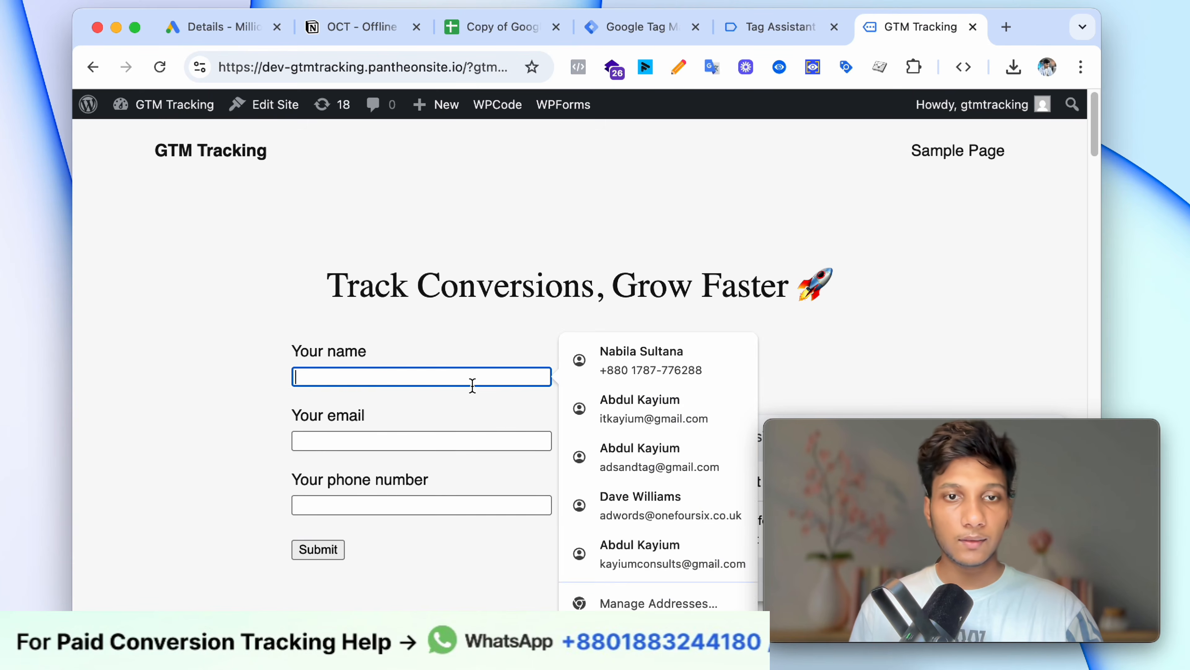
{"action": "left_click", "coordinate": [632, 413]}
{"action": "left_click", "coordinate": [328, 550]}
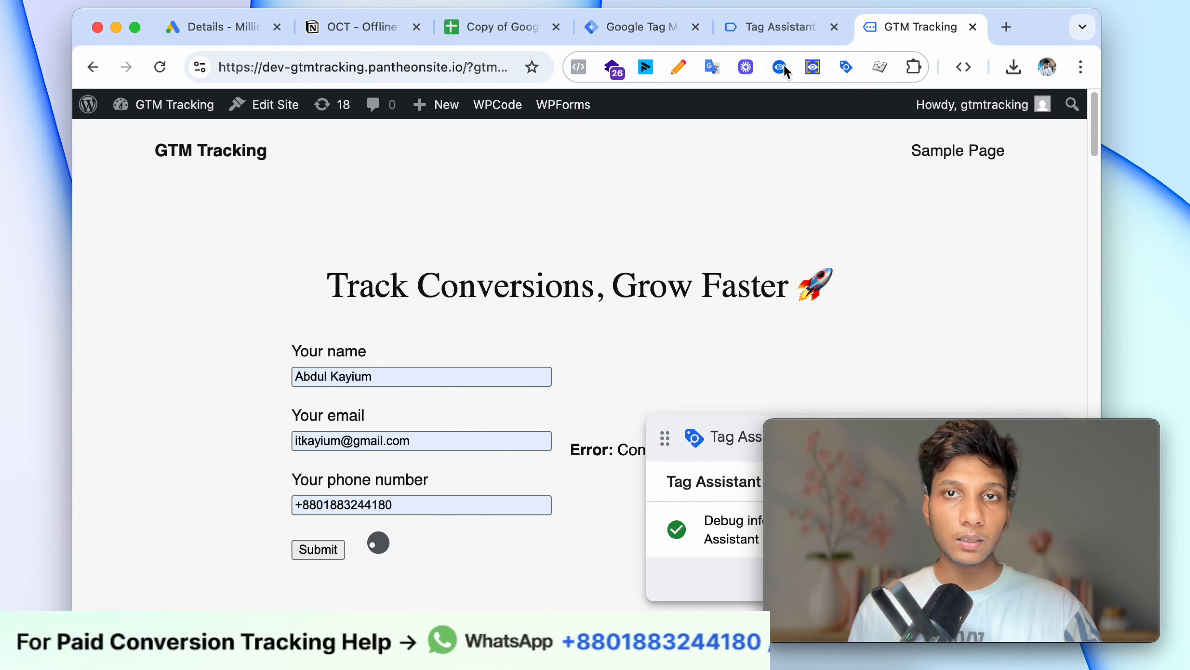
Step: Select the cf7submission event in Tag Assistant and examine the values of the dlv - email and dlv - phone number variables
{"action": "left_click", "coordinate": [780, 29]}
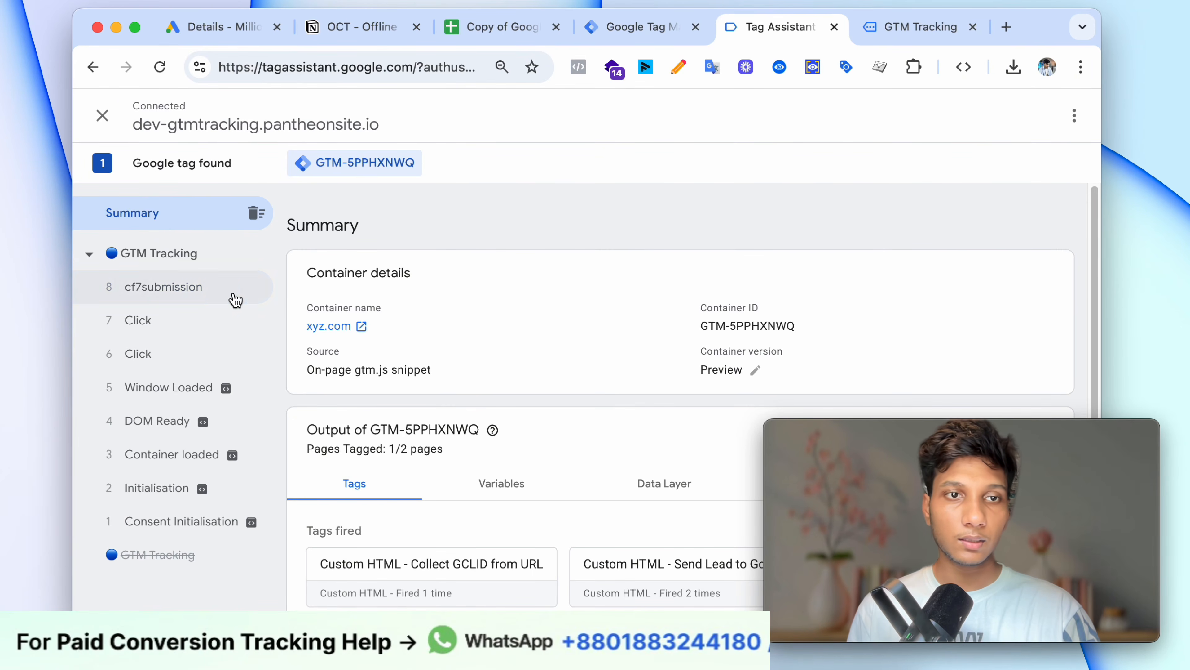
{"action": "left_click", "coordinate": [209, 293]}
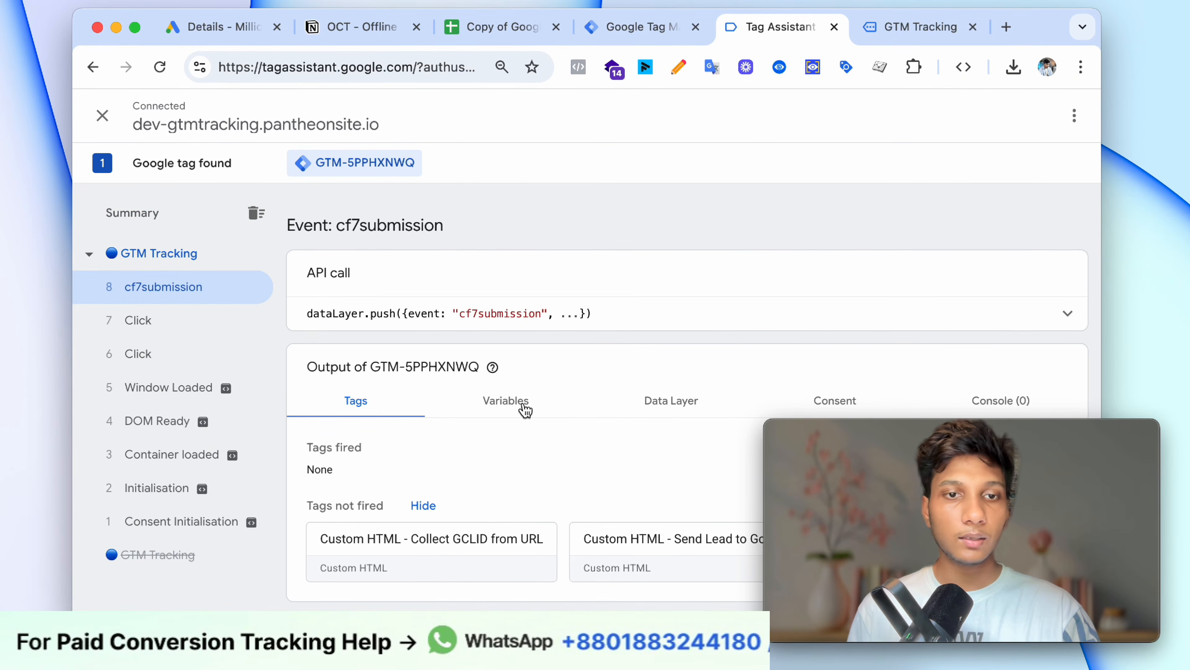
{"action": "left_click", "coordinate": [688, 315]}
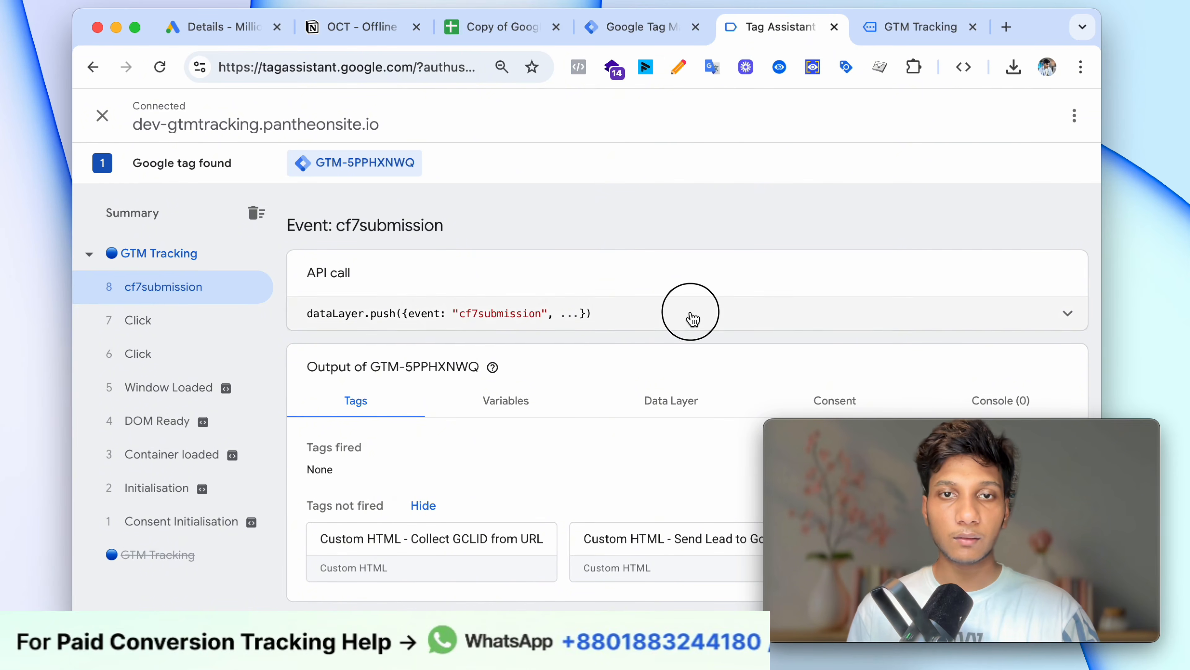
{"action": "left_click", "coordinate": [527, 518]}
{"action": "scroll", "coordinate": [533, 513], "scroll_direction": "down", "scroll_amount": 5}
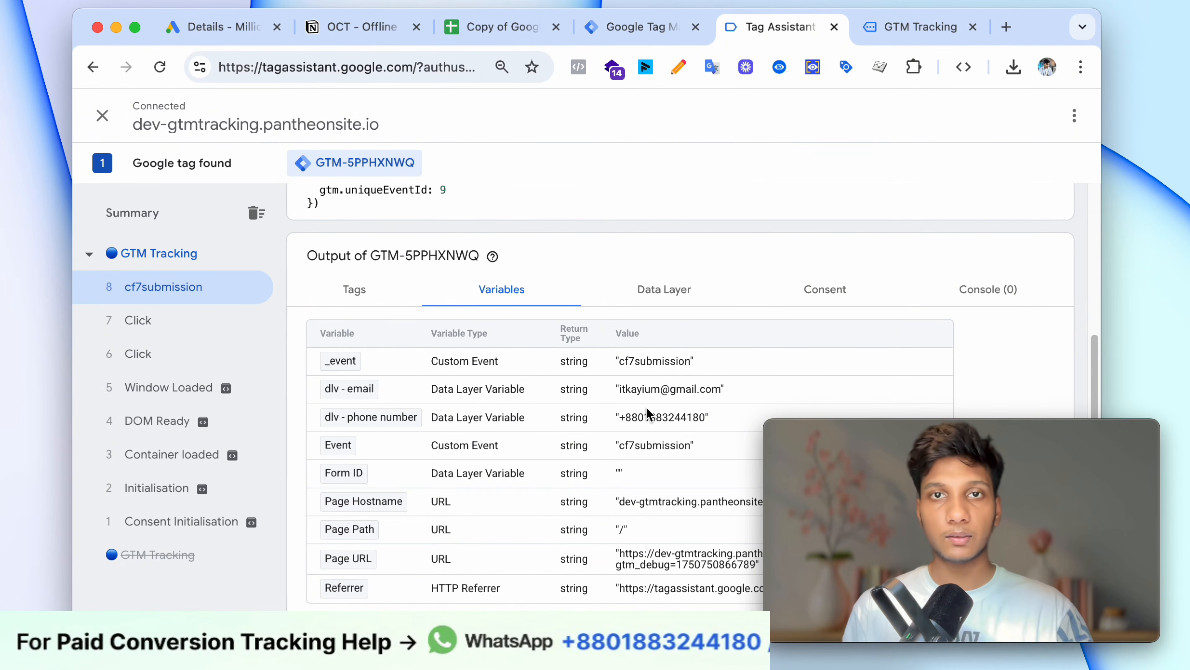
Step: Open the "Custom HTML - Send Lead to Google Sheet" tag in Tag Manager and read the STEP 1 instructions in its notes
{"action": "left_click", "coordinate": [632, 28]}
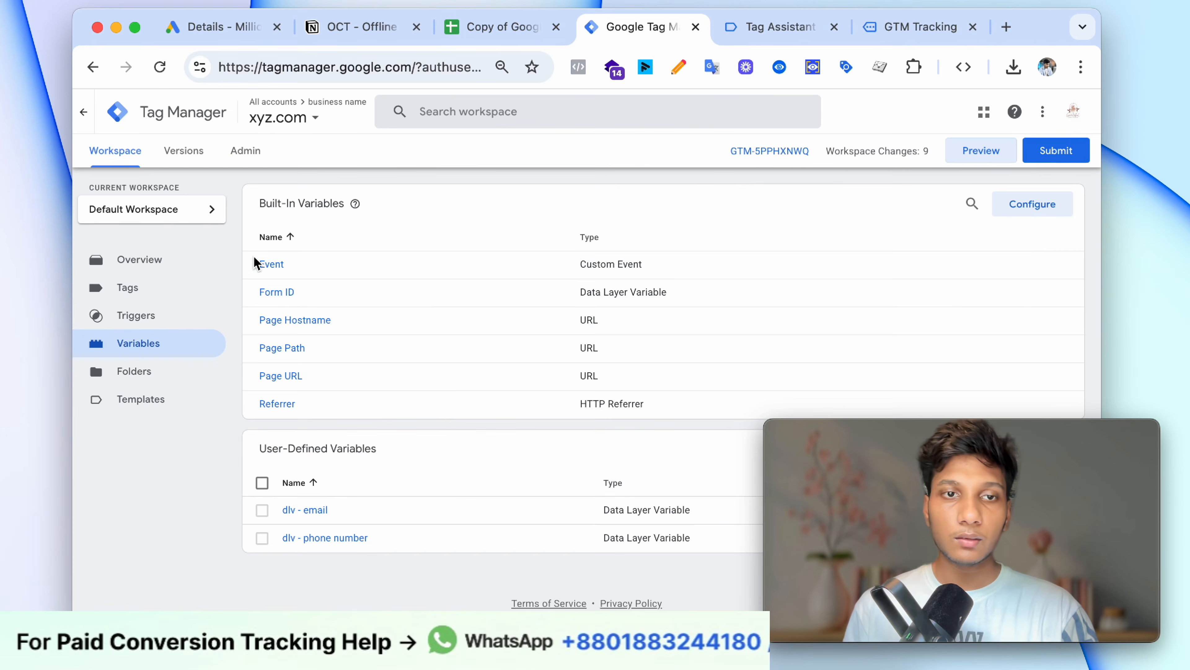
{"action": "left_click", "coordinate": [202, 302]}
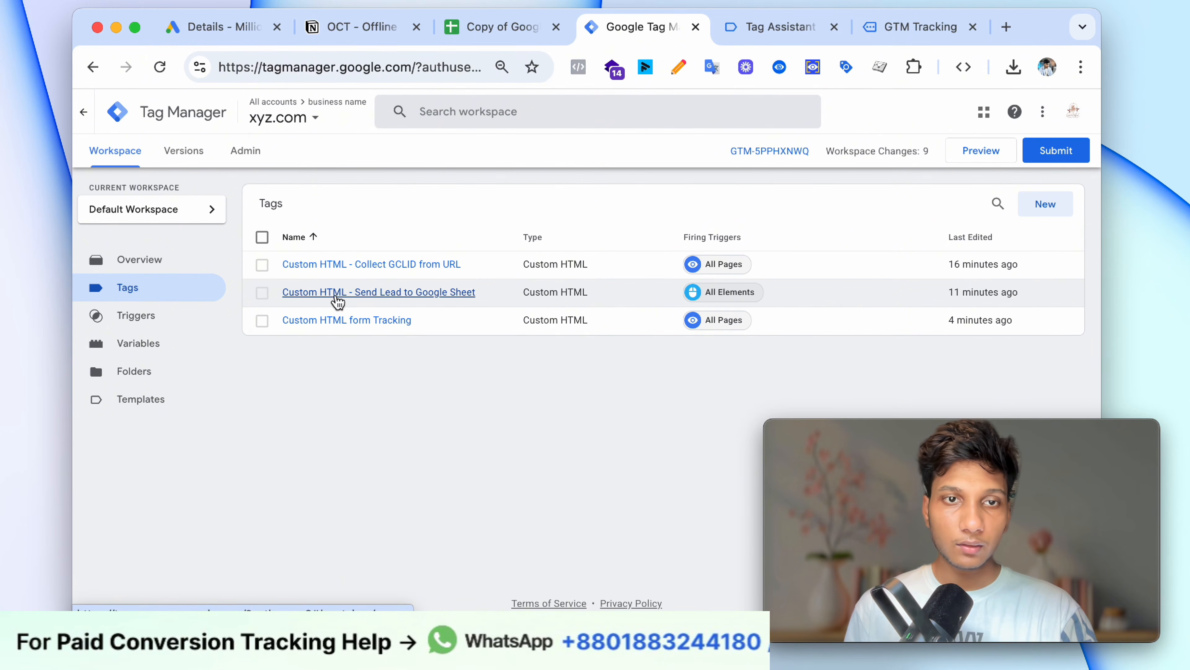
{"action": "left_click", "coordinate": [385, 299]}
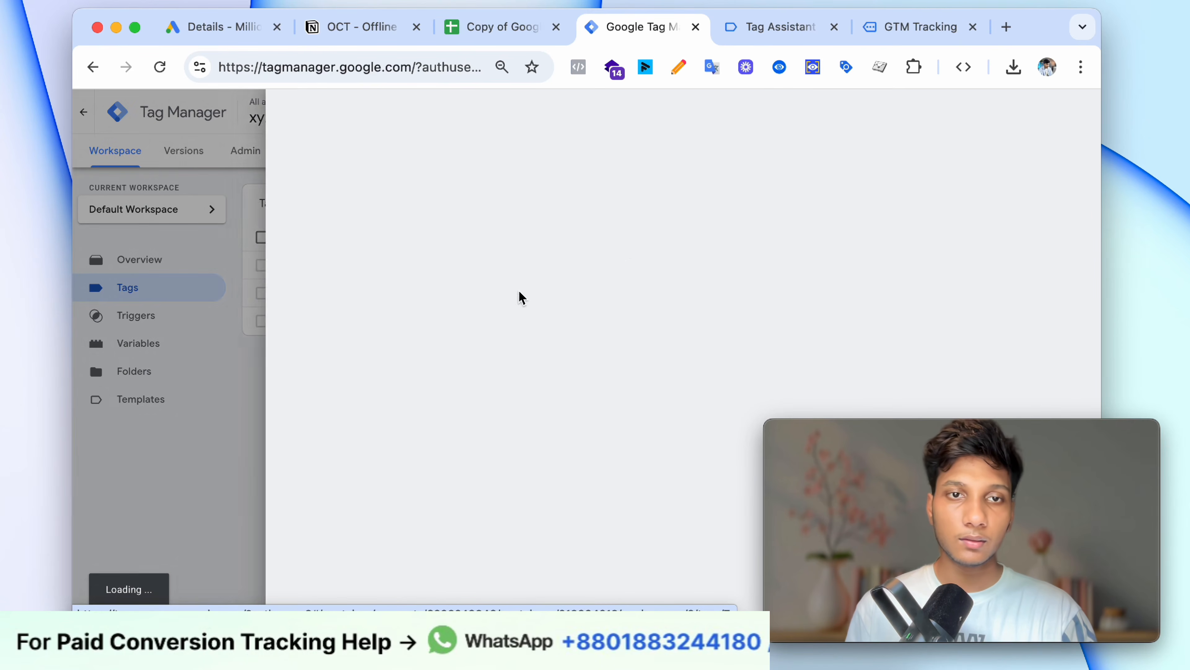
{"action": "scroll", "coordinate": [651, 359], "scroll_direction": "down", "scroll_amount": 8}
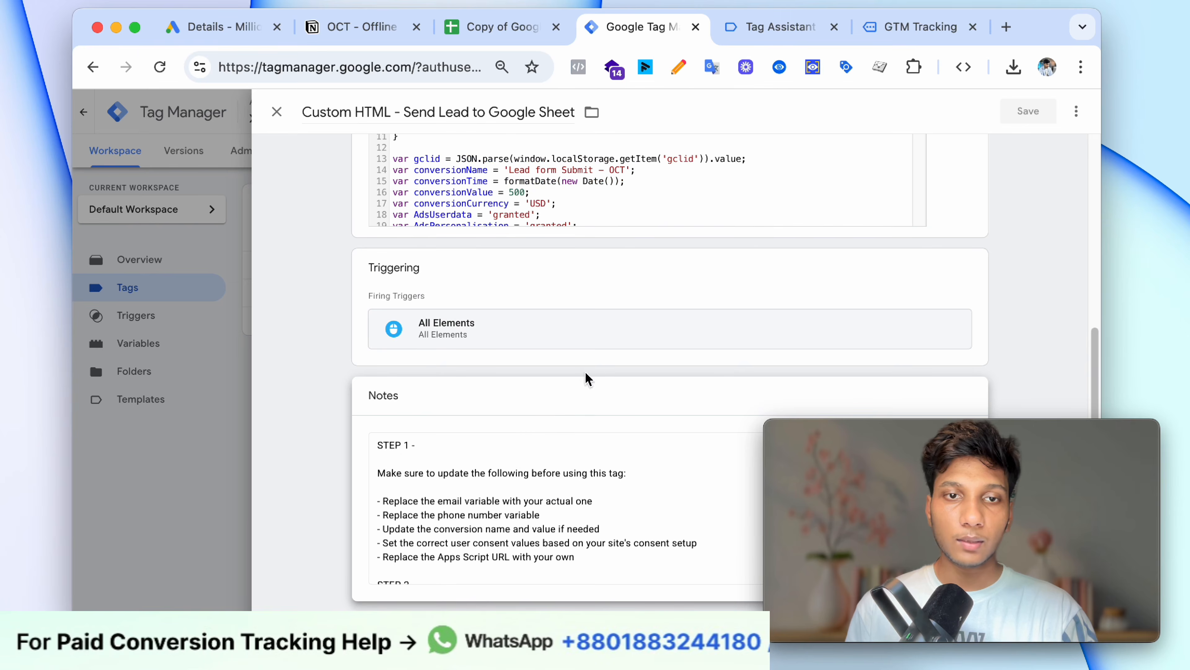
{"action": "scroll", "coordinate": [452, 492], "scroll_direction": "down", "scroll_amount": 5}
{"action": "scroll", "coordinate": [431, 508], "scroll_direction": "up", "scroll_amount": 5}
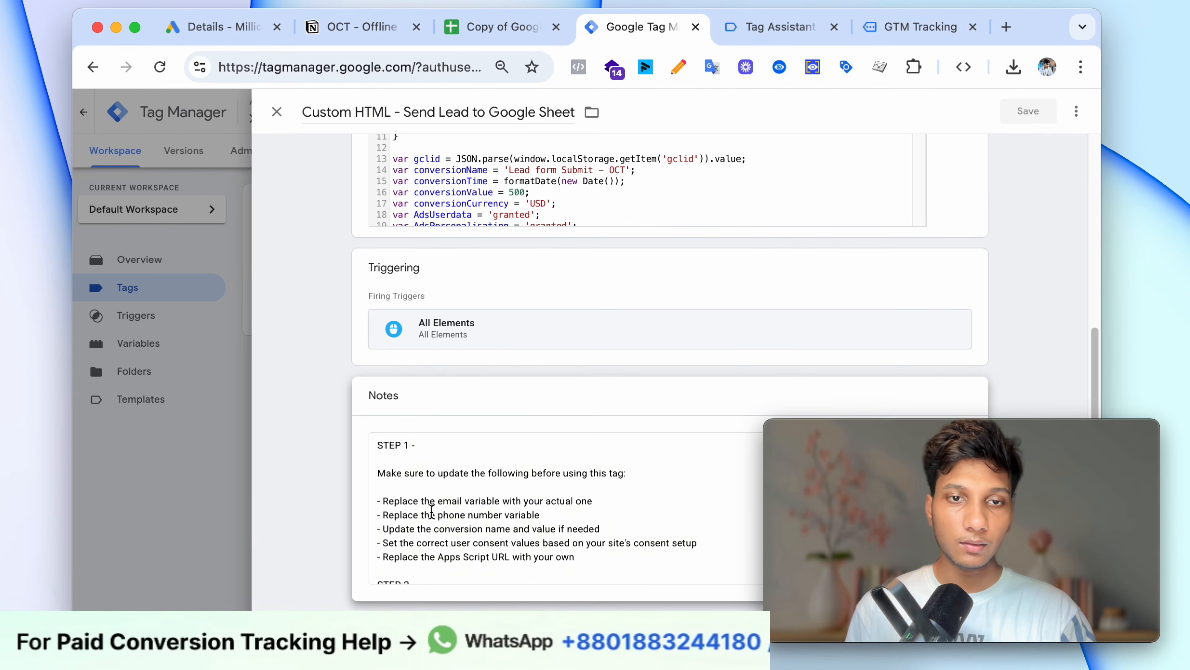
{"action": "left_click_drag", "start_coordinate": [420, 507], "coordinate": [568, 506]}
{"action": "left_click", "coordinate": [535, 504]}
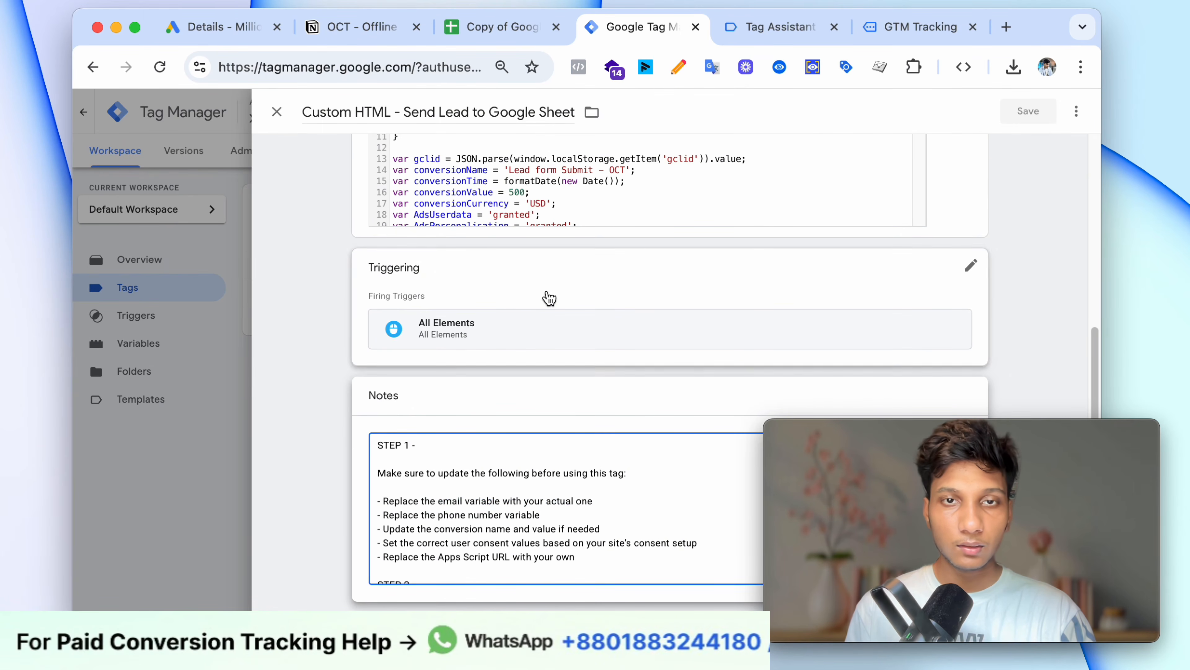
Step: Replace the Email placeholder in the tag's script with the variable {{dlv - email}}
{"action": "scroll", "coordinate": [551, 300], "scroll_direction": "up", "scroll_amount": 5}
{"action": "scroll", "coordinate": [520, 337], "scroll_direction": "down", "scroll_amount": 4}
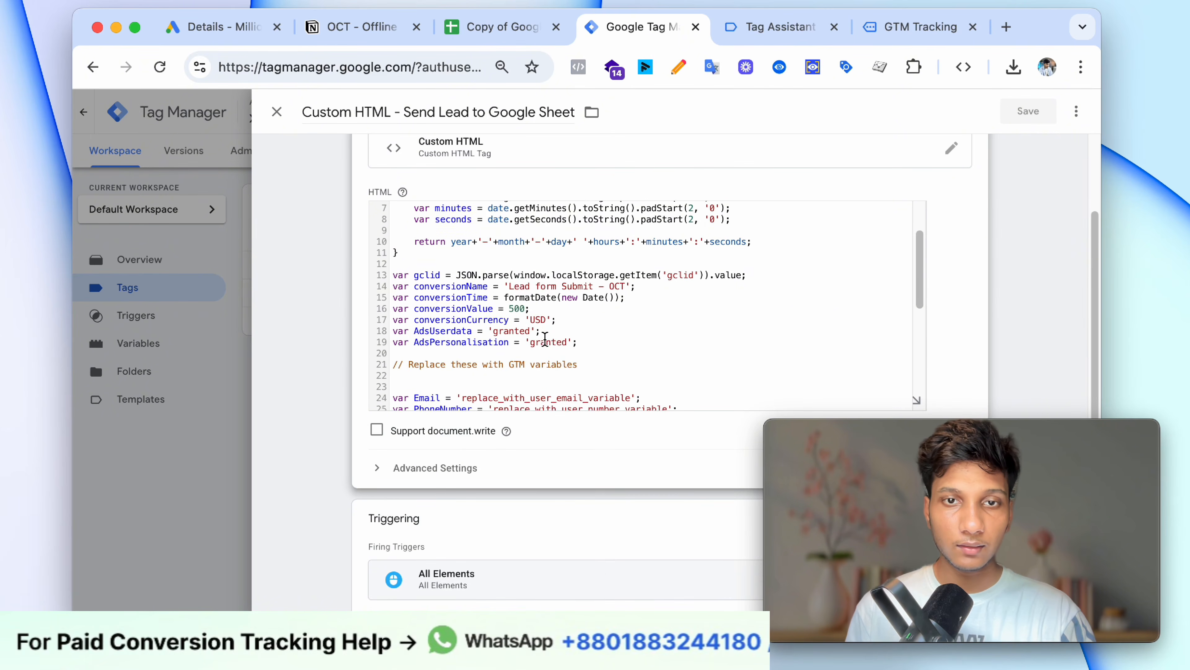
{"action": "scroll", "coordinate": [521, 328], "scroll_direction": "down", "scroll_amount": 2}
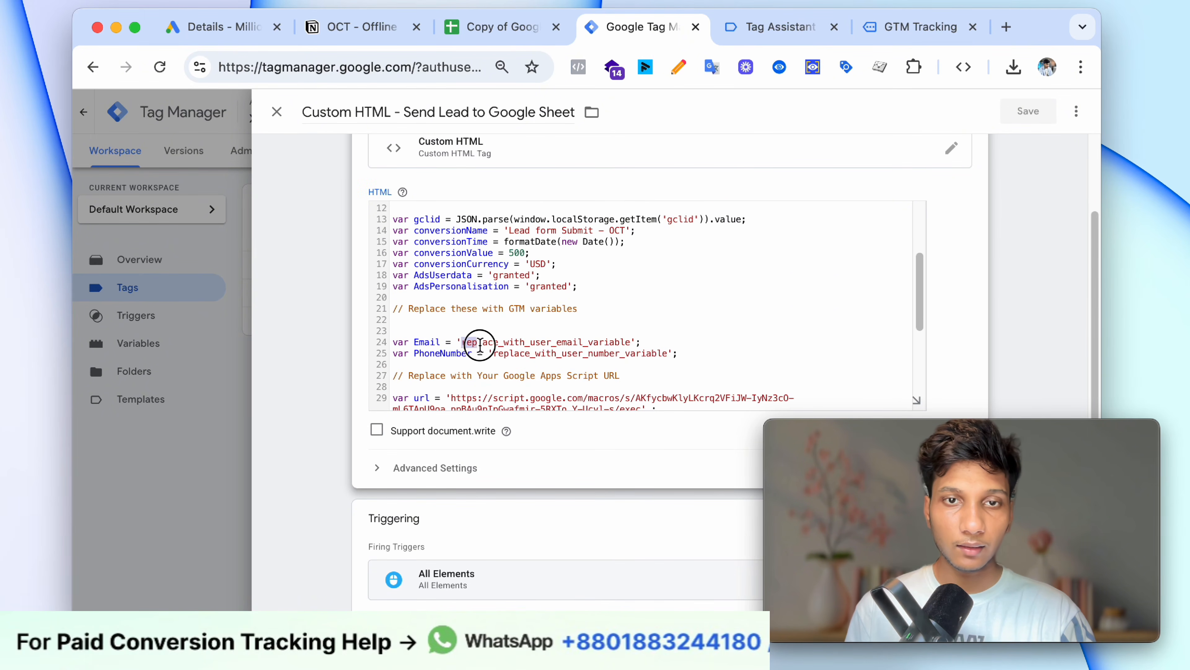
{"action": "left_click_drag", "start_coordinate": [480, 346], "coordinate": [527, 347]}
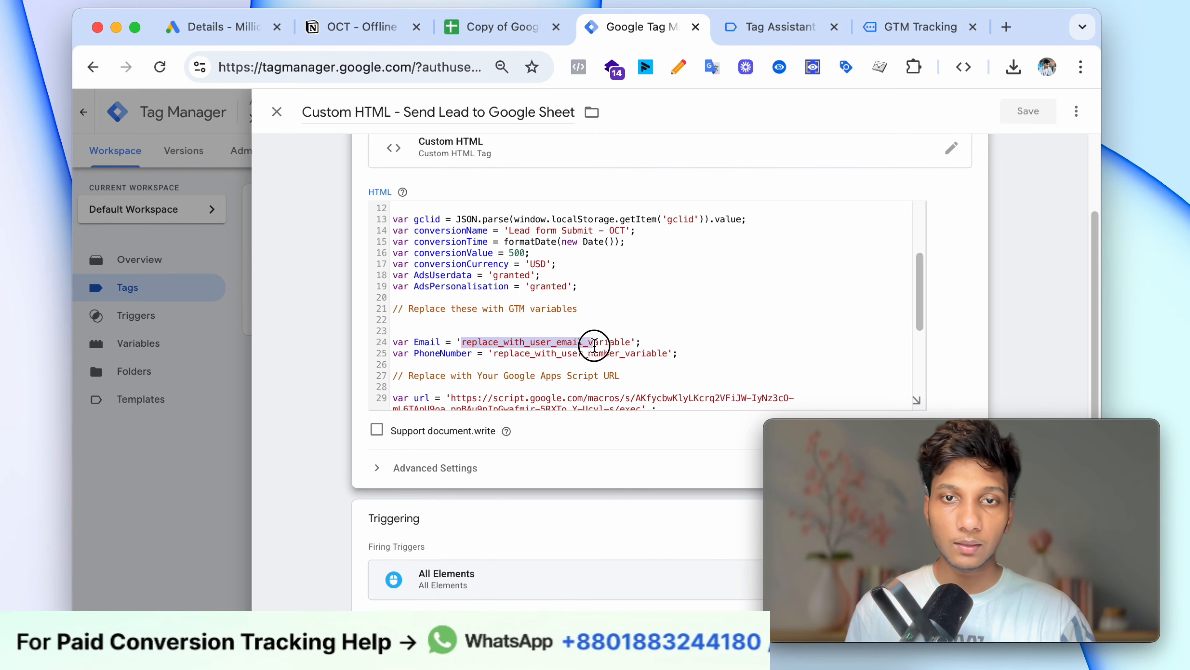
{"action": "left_click_drag", "start_coordinate": [626, 348], "coordinate": [632, 346]}
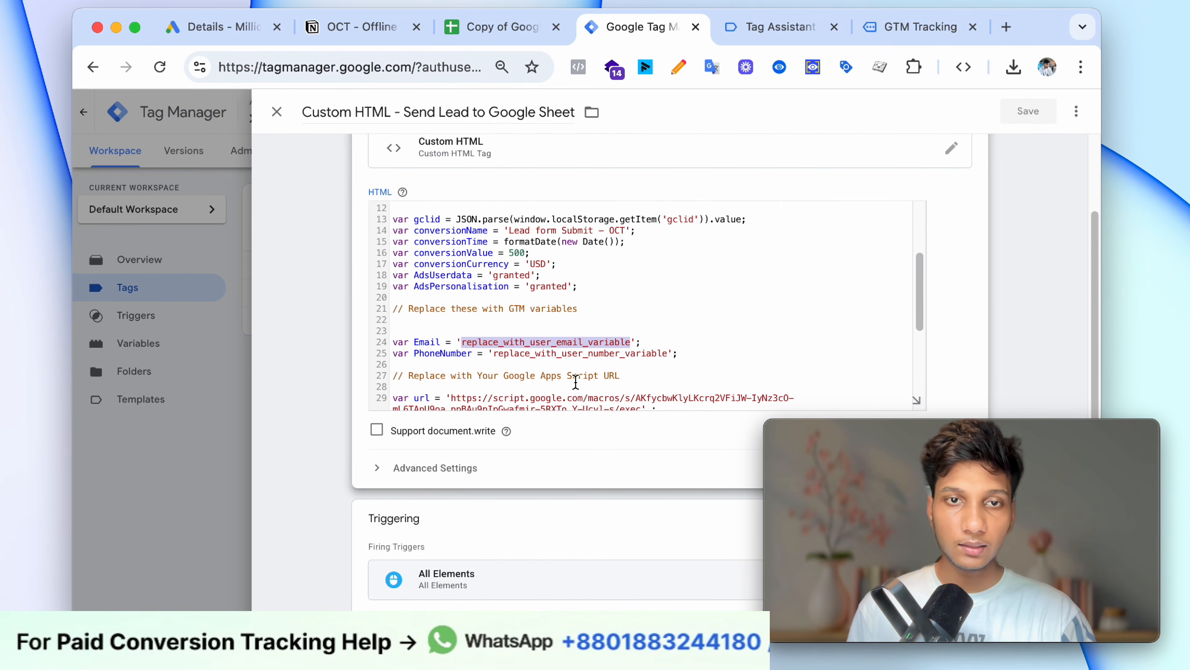
{"action": "type", "text": "{{"}
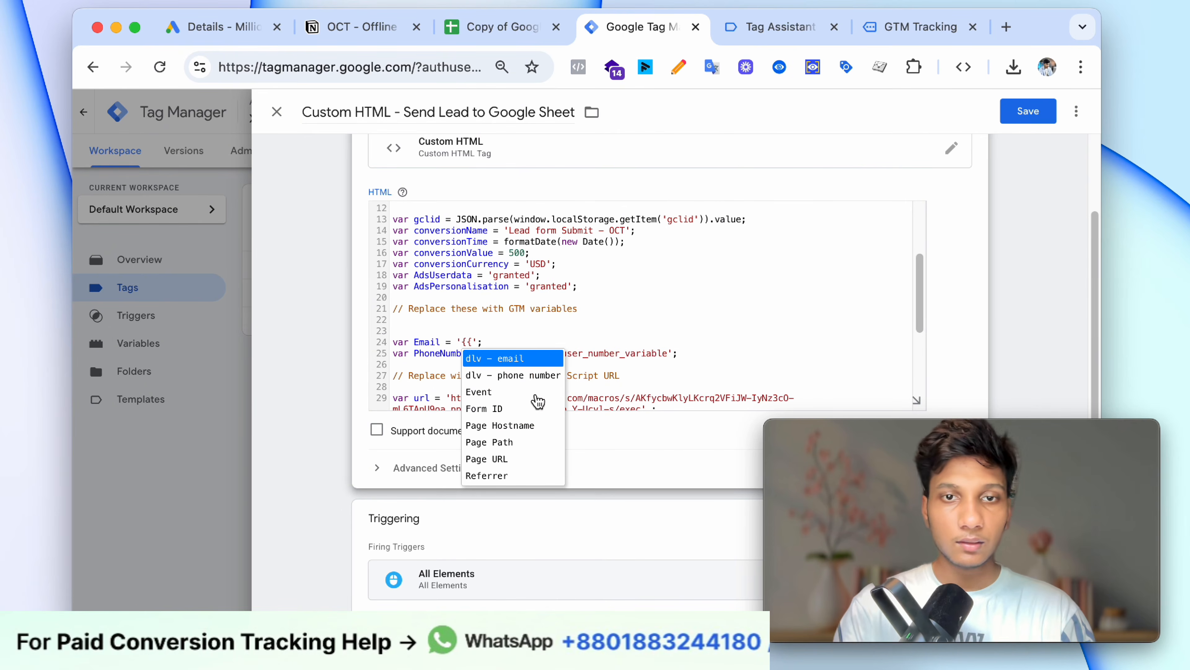
{"action": "left_click", "coordinate": [521, 359]}
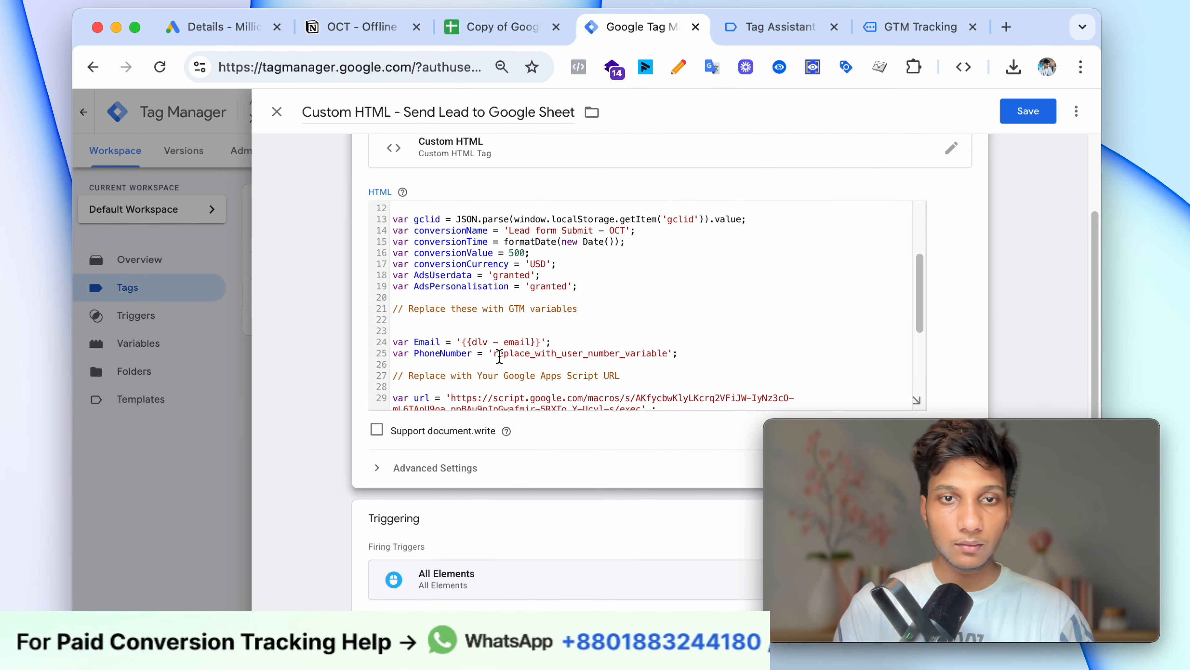
Step: Replace the PhoneNumber placeholder in the tag's script with the variable {{dlv - phone number}}
{"action": "left_click_drag", "start_coordinate": [501, 355], "coordinate": [606, 352]}
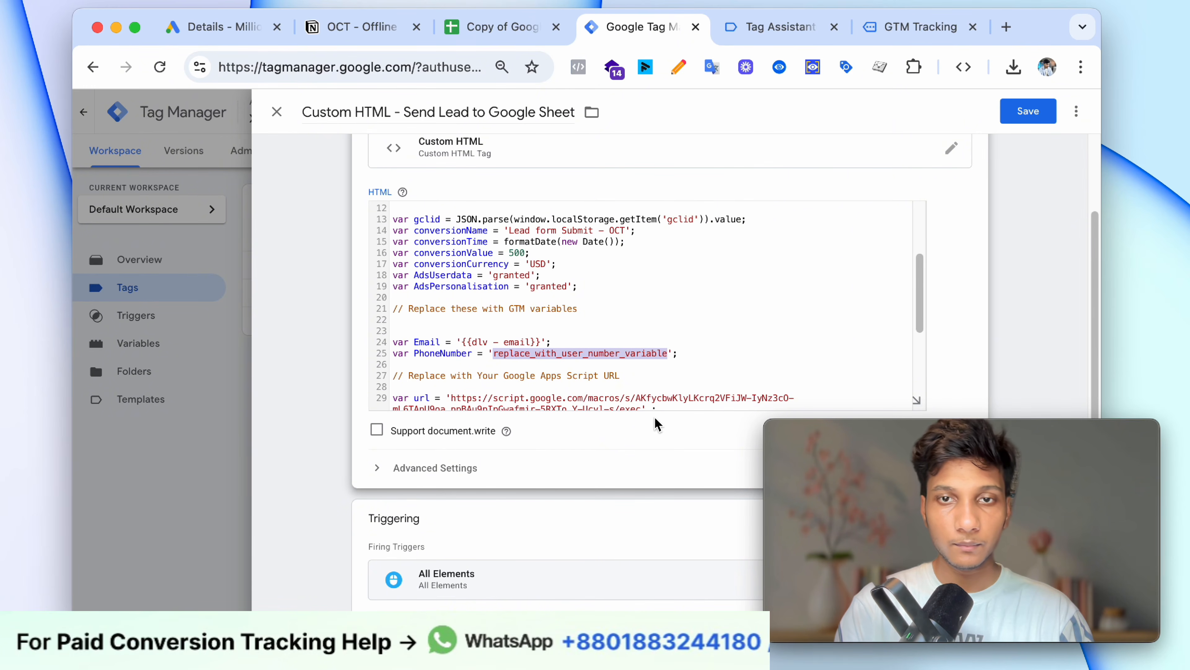
{"action": "type", "text": "{{"}
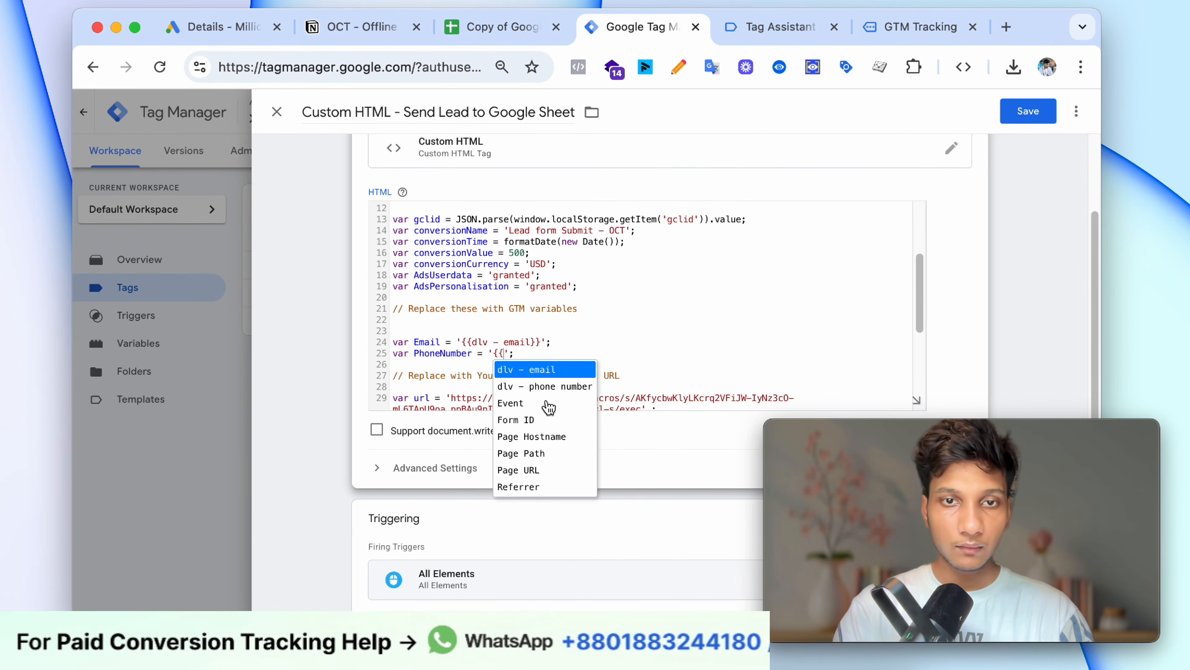
{"action": "left_click", "coordinate": [541, 386]}
Step: Review the tag's script and trigger, and switch to the Lead form Submit - OCT conversion details in Google Ads to check the conversion name
{"action": "scroll", "coordinate": [584, 379], "scroll_direction": "down", "scroll_amount": 5}
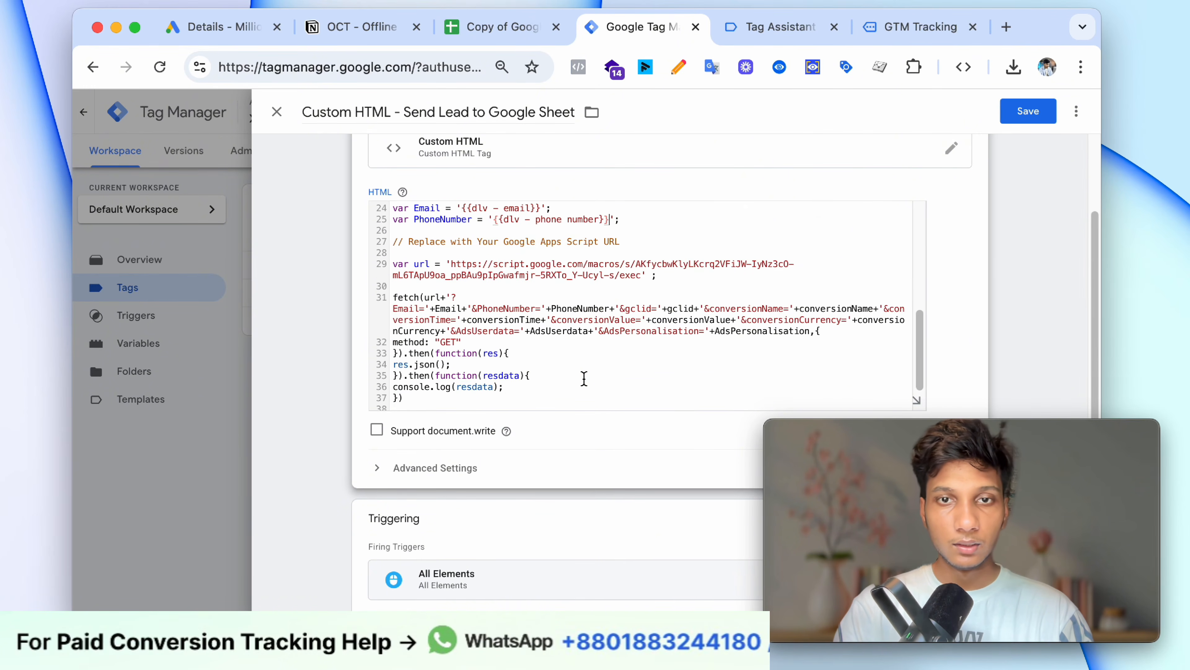
{"action": "scroll", "coordinate": [584, 379], "scroll_direction": "down", "scroll_amount": 2}
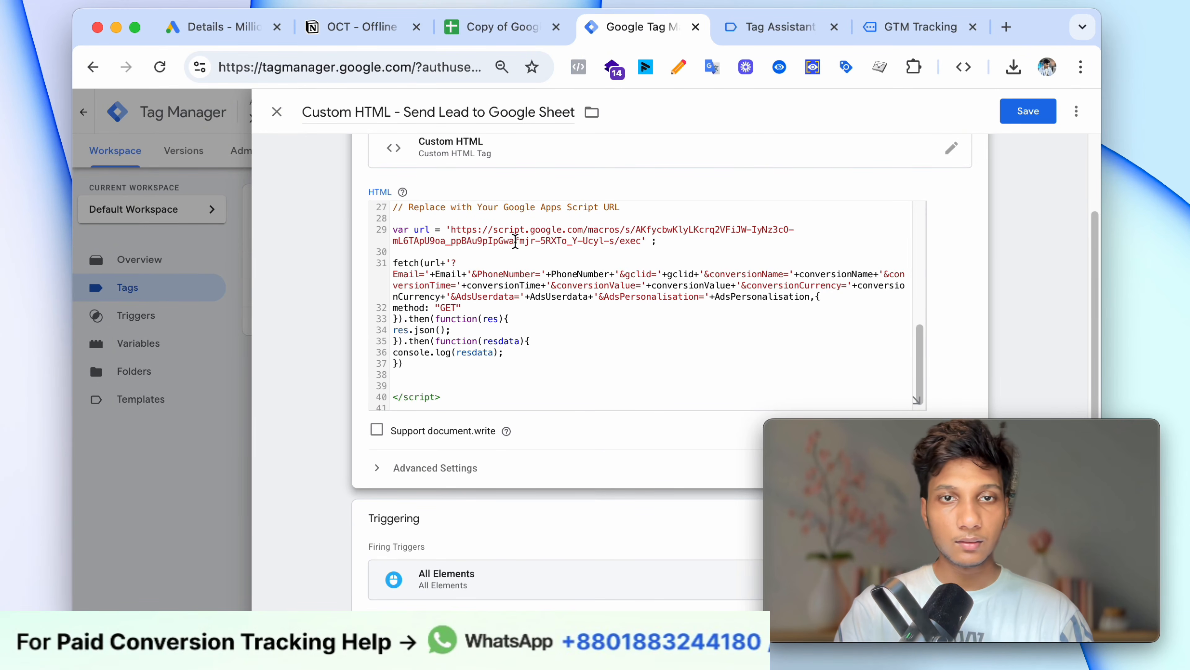
{"action": "scroll", "coordinate": [515, 242], "scroll_direction": "up", "scroll_amount": 3}
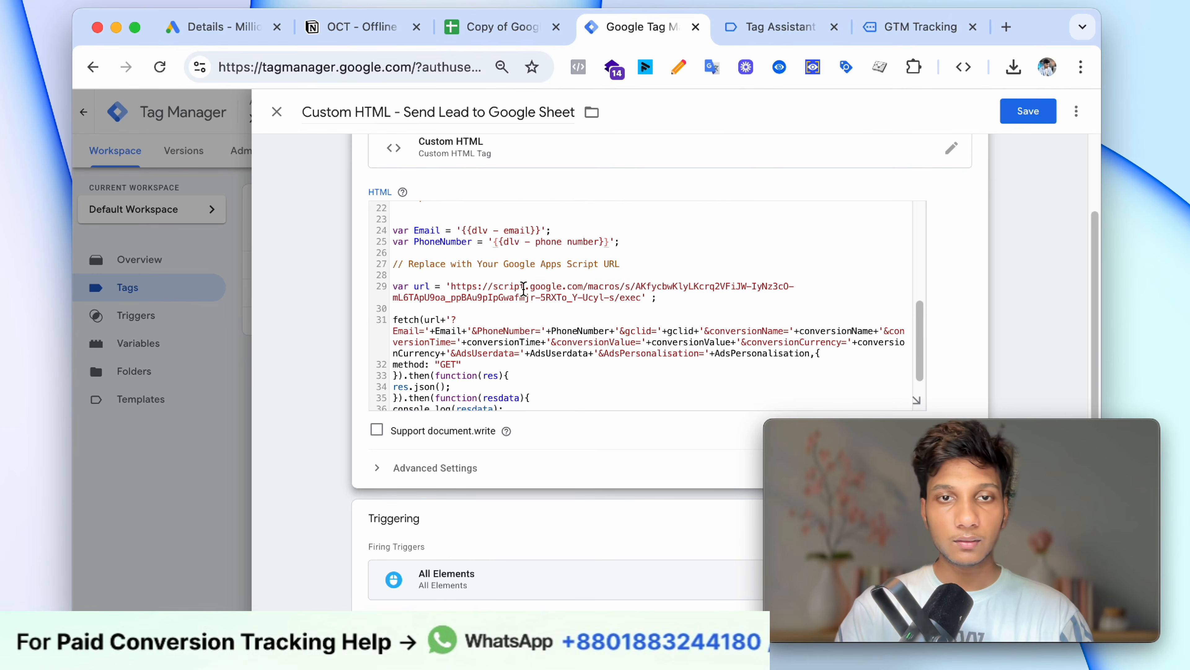
{"action": "scroll", "coordinate": [524, 288], "scroll_direction": "down", "scroll_amount": 4}
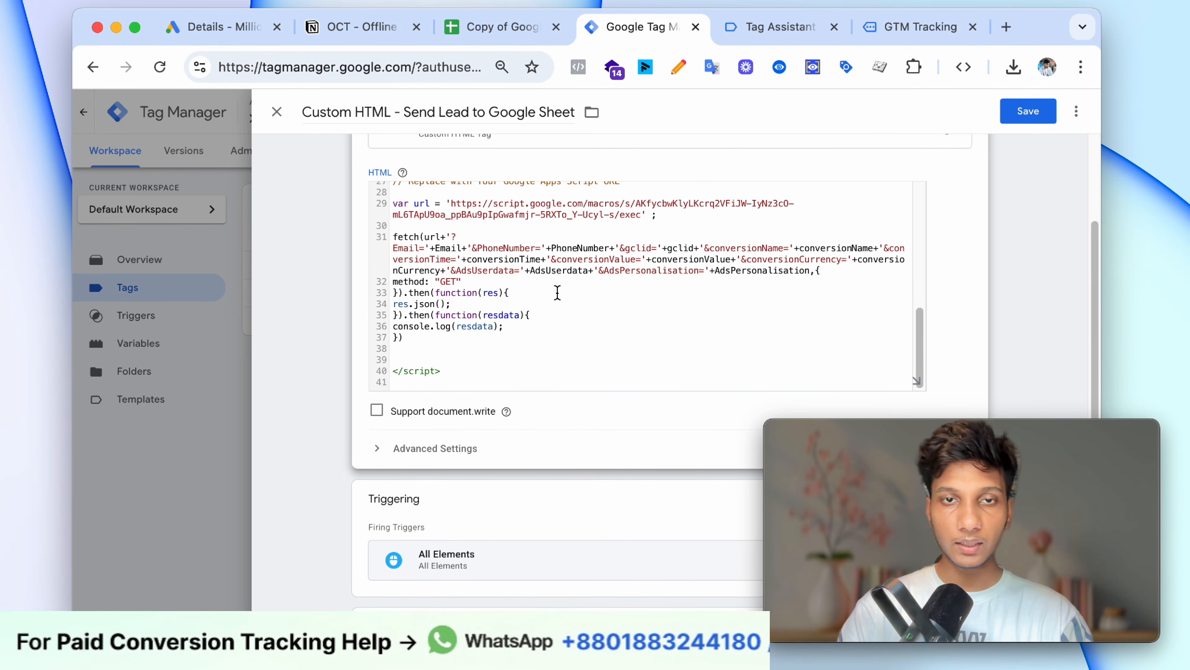
{"action": "scroll", "coordinate": [565, 291], "scroll_direction": "down", "scroll_amount": 3}
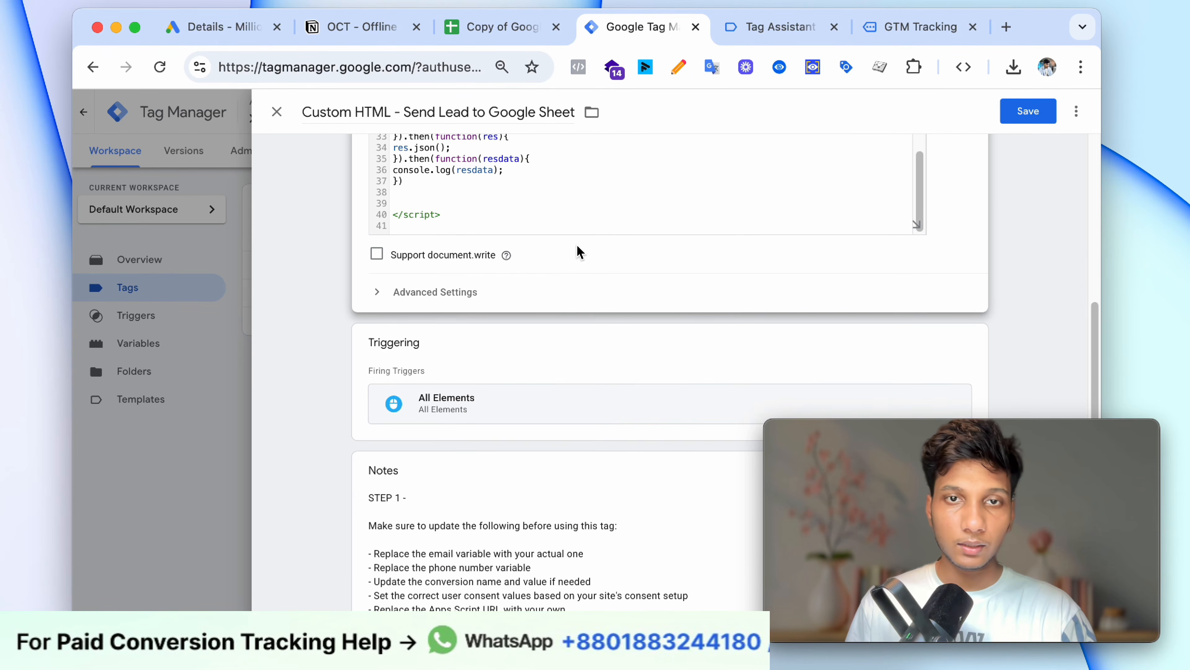
{"action": "scroll", "coordinate": [579, 252], "scroll_direction": "up", "scroll_amount": 10}
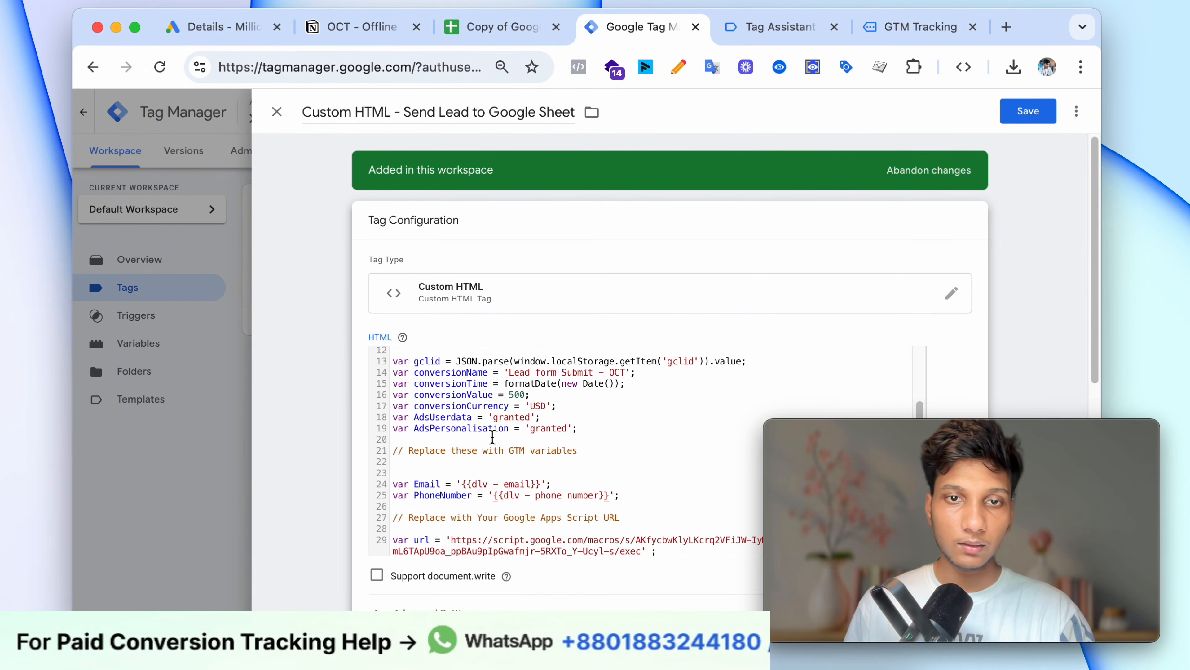
{"action": "scroll", "coordinate": [520, 436], "scroll_direction": "up", "scroll_amount": 1}
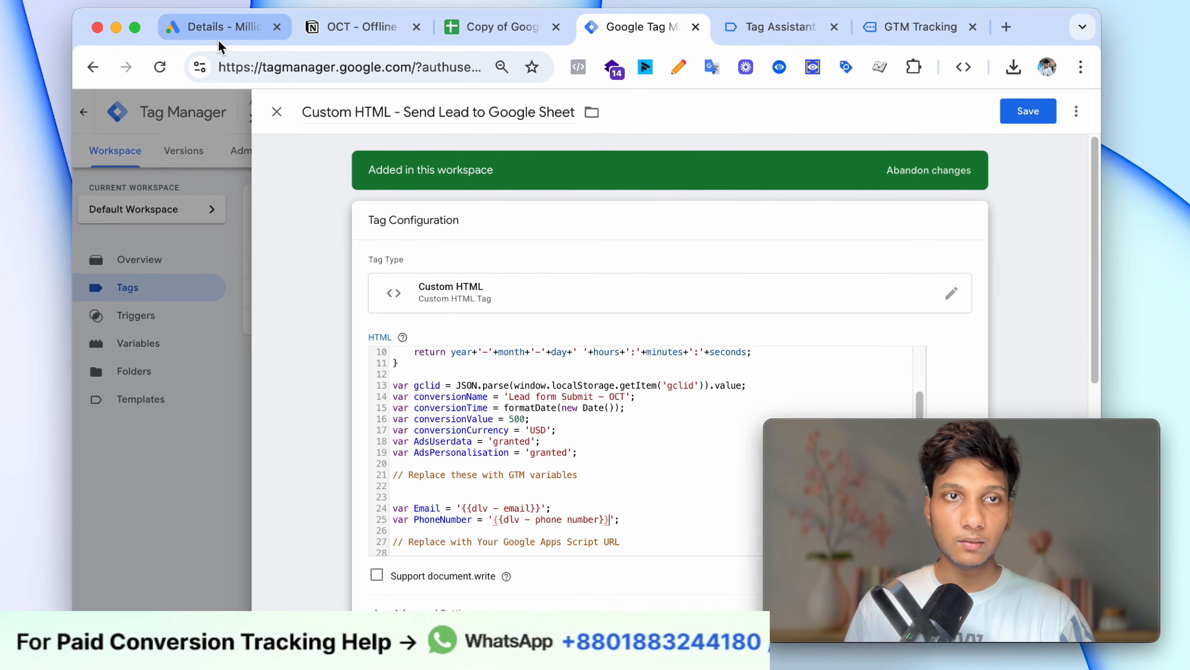
{"action": "left_click", "coordinate": [221, 29]}
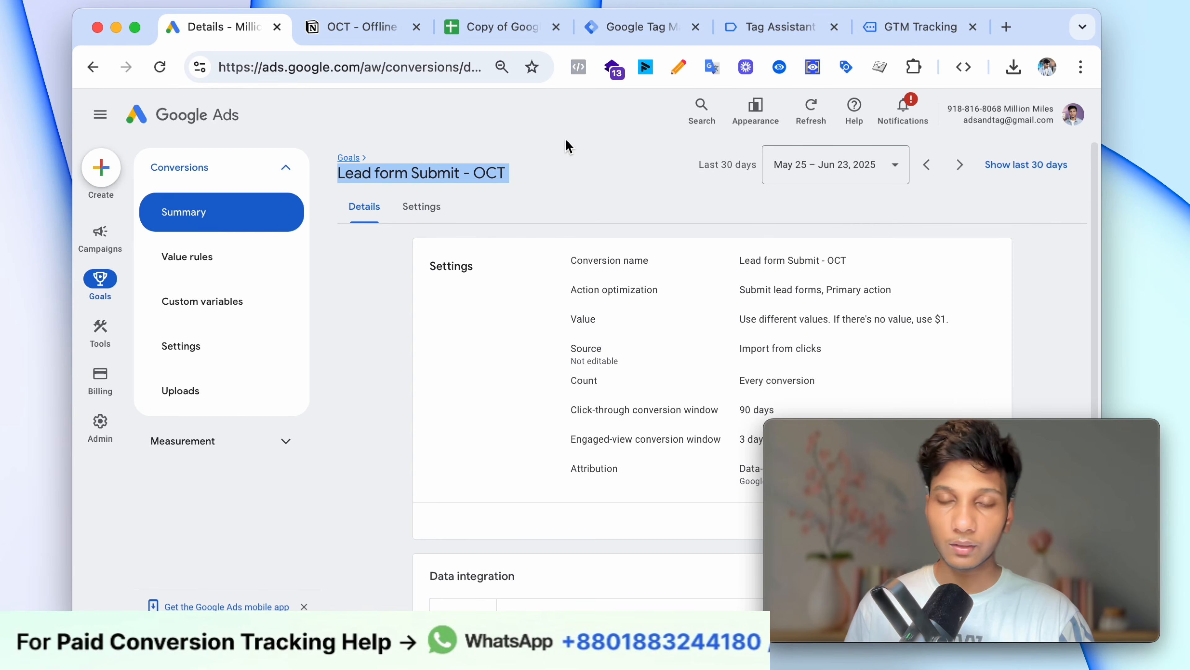
Step: Replace the All Elements trigger of the "Custom HTML - Send Lead to Google Sheet" tag with "lead form submit - trigger" and save the tag
{"action": "left_click", "coordinate": [504, 38]}
{"action": "left_click", "coordinate": [592, 41]}
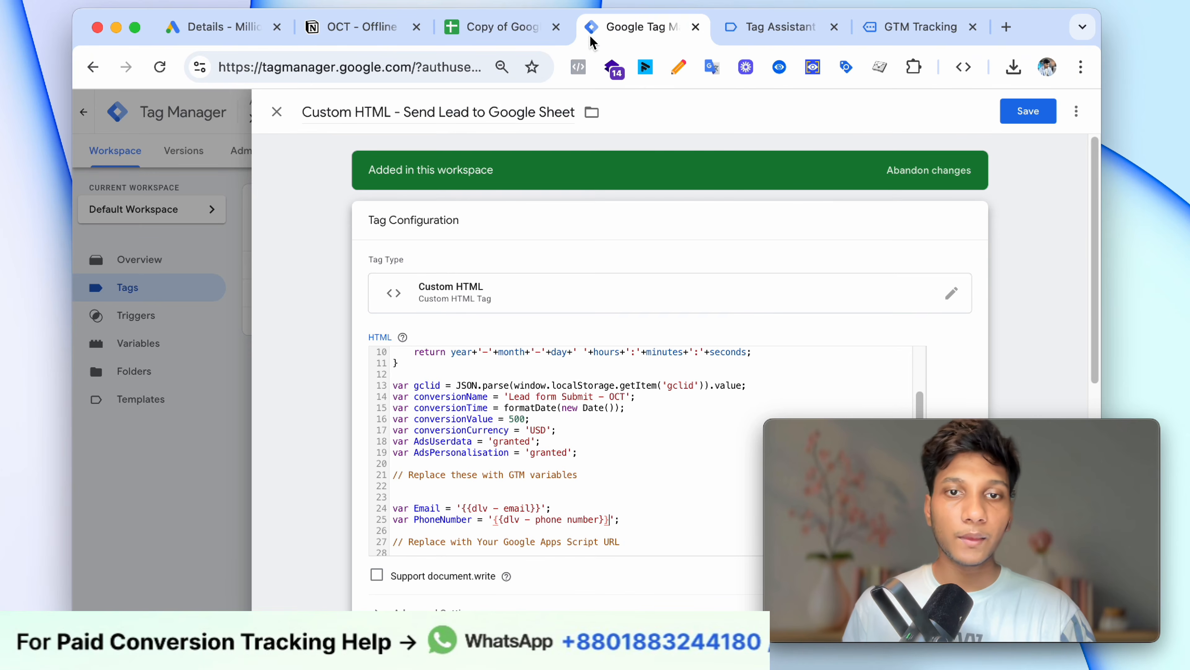
{"action": "scroll", "coordinate": [623, 380], "scroll_direction": "down", "scroll_amount": 10}
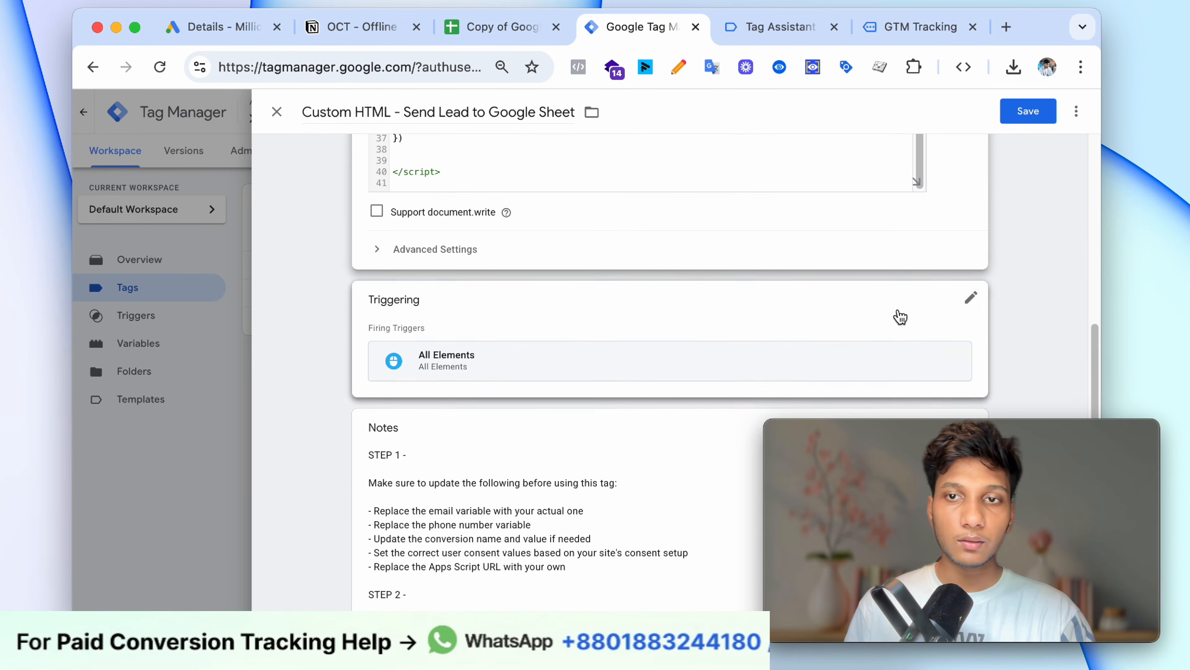
{"action": "scroll", "coordinate": [898, 317], "scroll_direction": "down", "scroll_amount": 2}
{"action": "left_click", "coordinate": [952, 283]}
{"action": "left_click", "coordinate": [720, 272]}
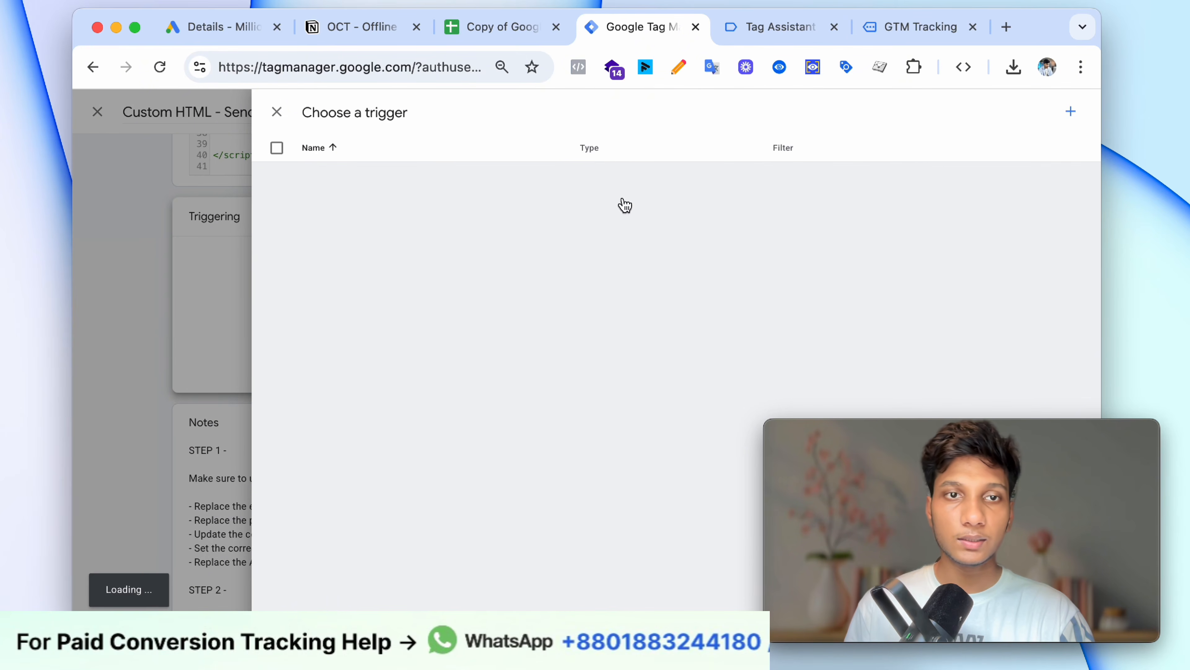
{"action": "left_click", "coordinate": [447, 320]}
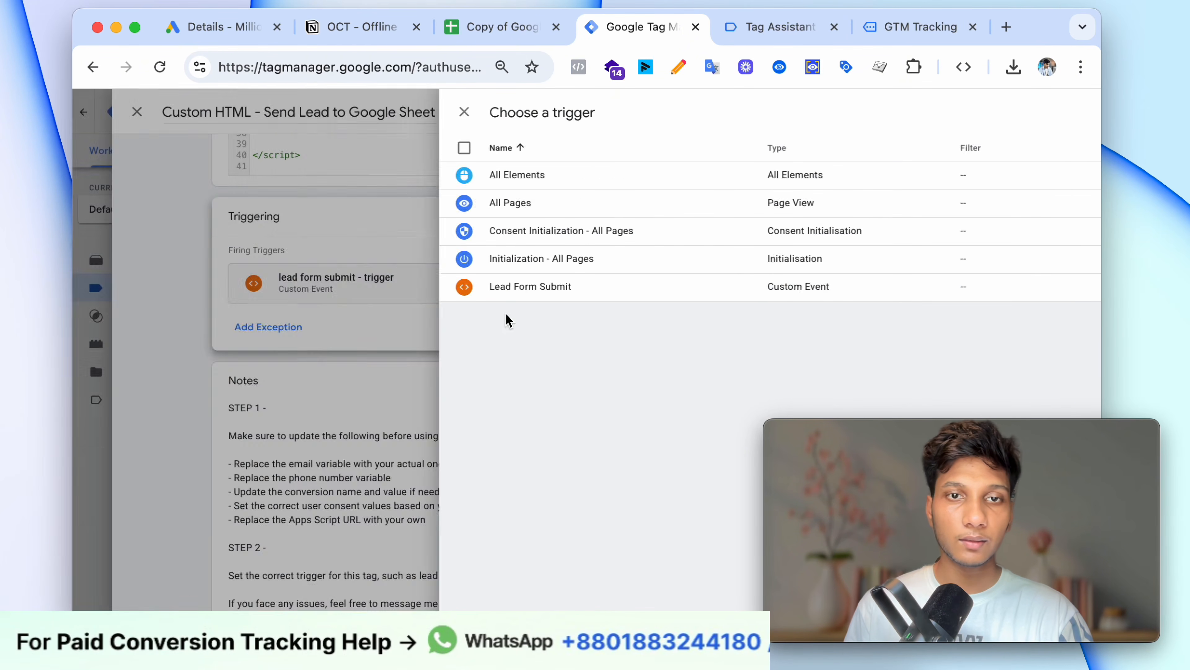
{"action": "scroll", "coordinate": [704, 314], "scroll_direction": "up", "scroll_amount": 5}
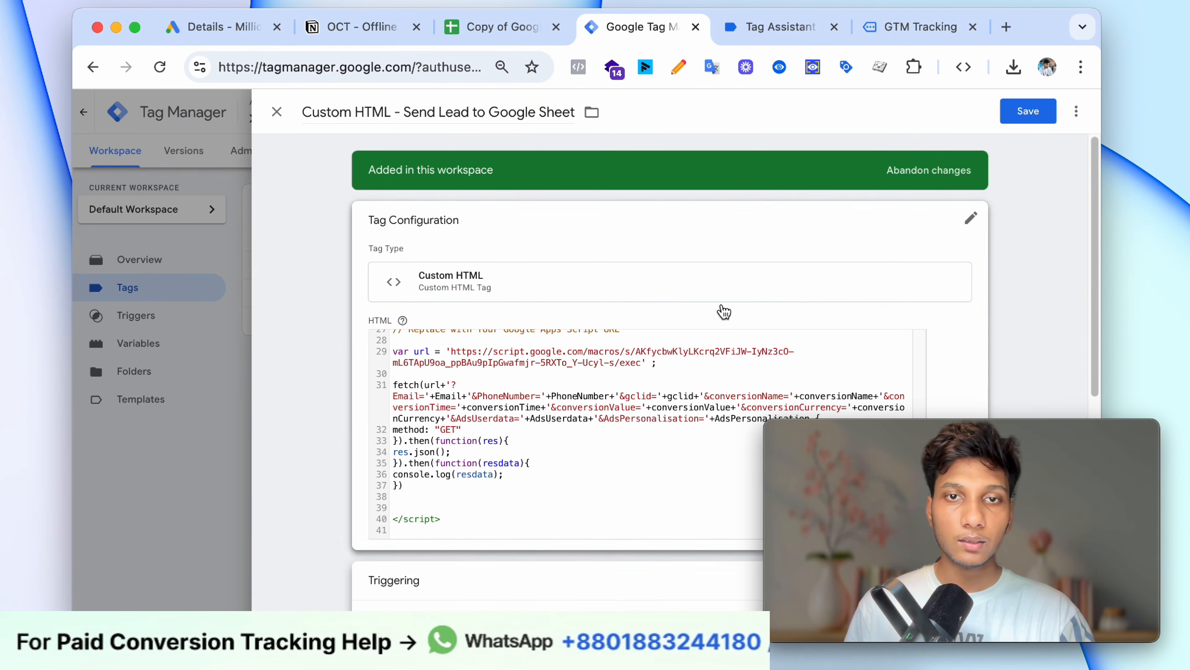
{"action": "left_click", "coordinate": [1046, 115]}
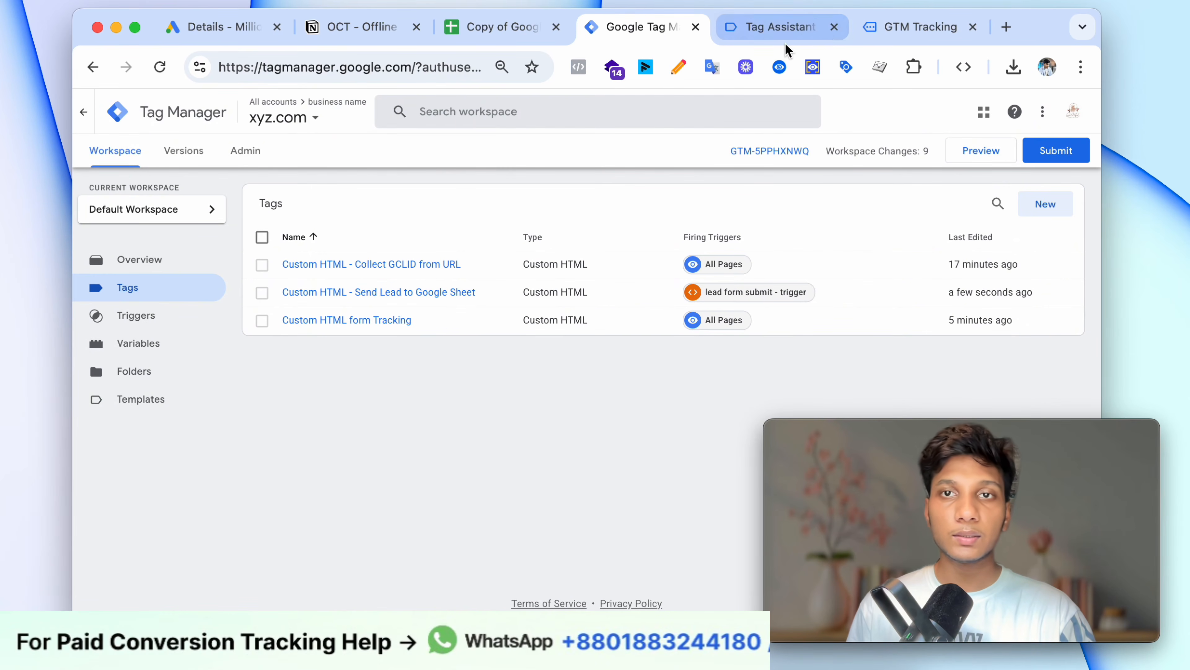
Step: Examine the cf7submission event in Tag Assistant, comparing its API call response with the dlv - email and dlv - phone number variables
{"action": "left_click", "coordinate": [918, 27]}
{"action": "left_click", "coordinate": [764, 29]}
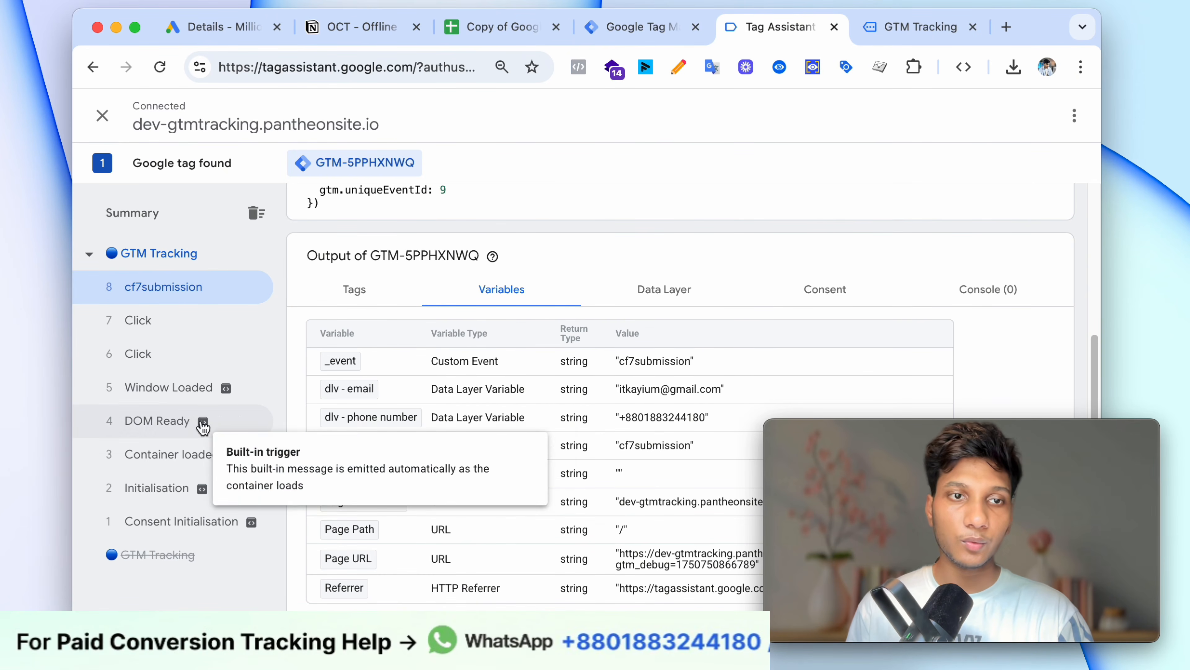
{"action": "left_click", "coordinate": [926, 29]}
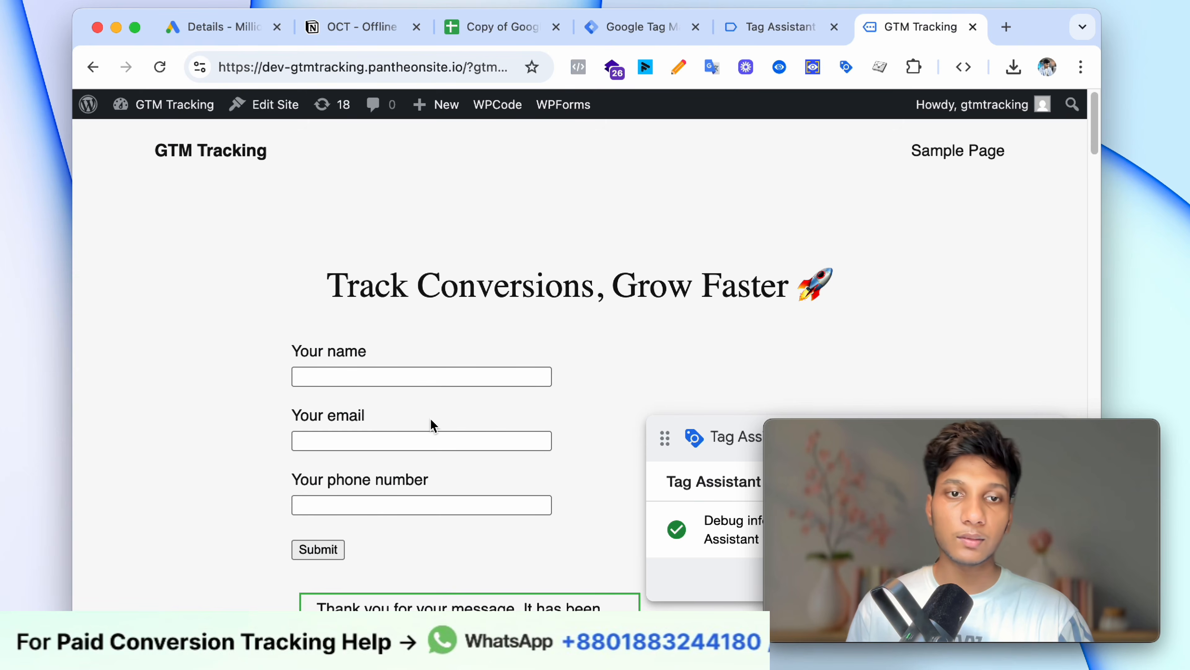
{"action": "left_click", "coordinate": [789, 37]}
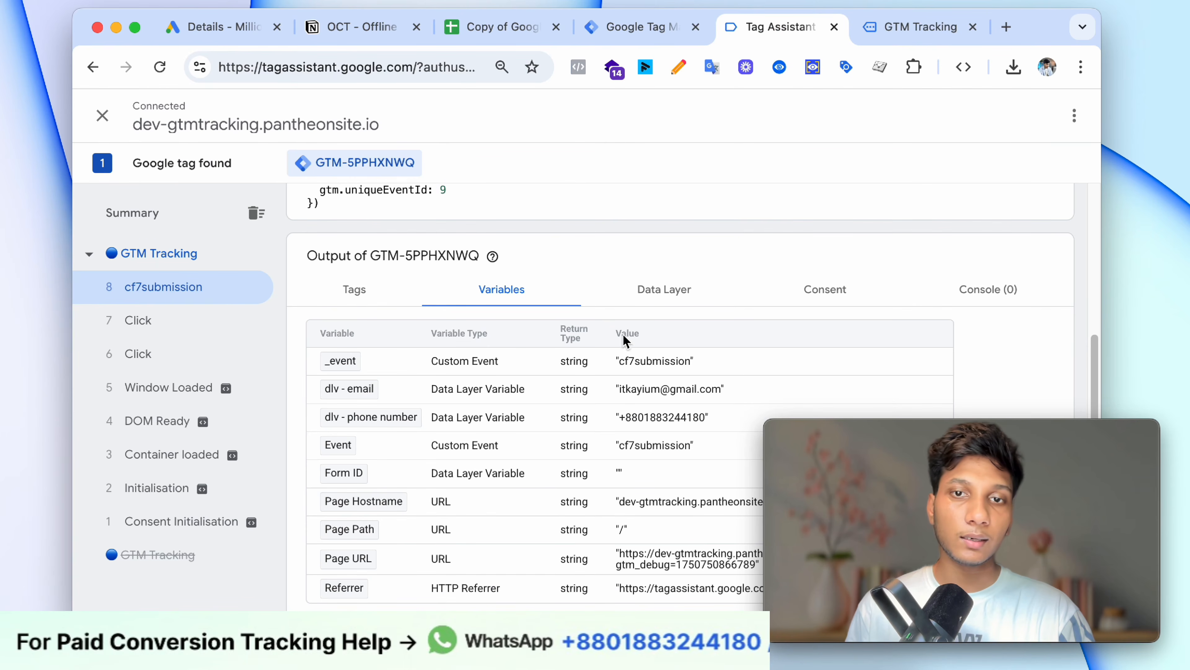
{"action": "scroll", "coordinate": [446, 242], "scroll_direction": "up", "scroll_amount": 5}
{"action": "left_click_drag", "start_coordinate": [372, 329], "coordinate": [555, 373]}
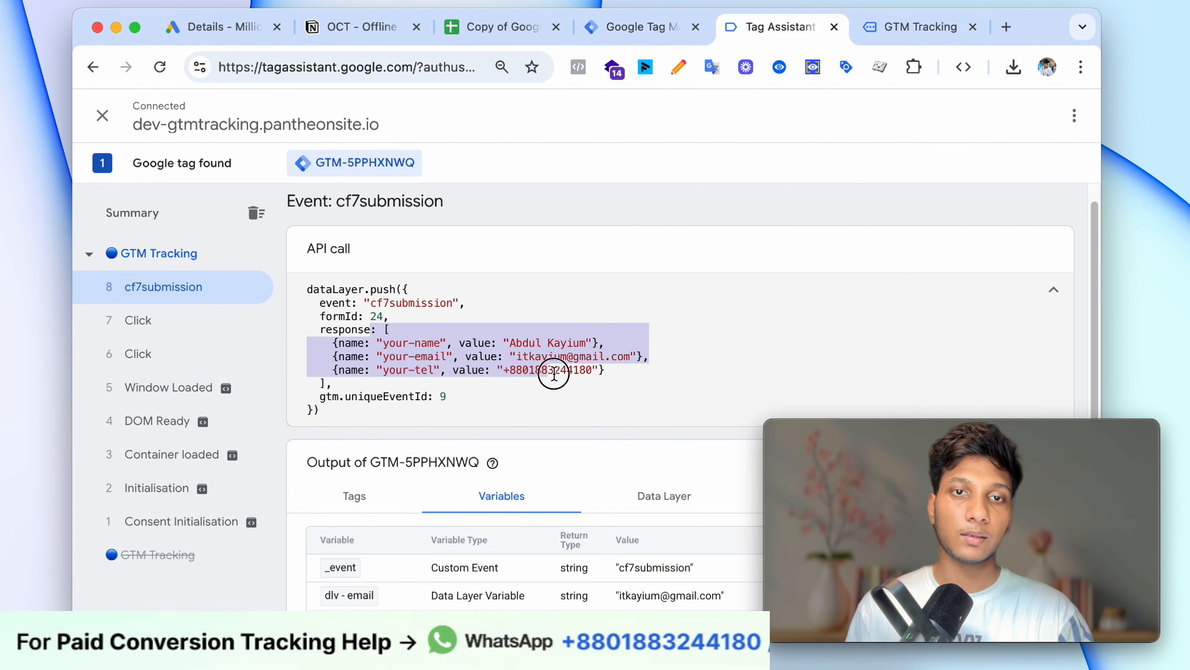
{"action": "left_click", "coordinate": [555, 370]}
{"action": "scroll", "coordinate": [555, 447], "scroll_direction": "down", "scroll_amount": 1}
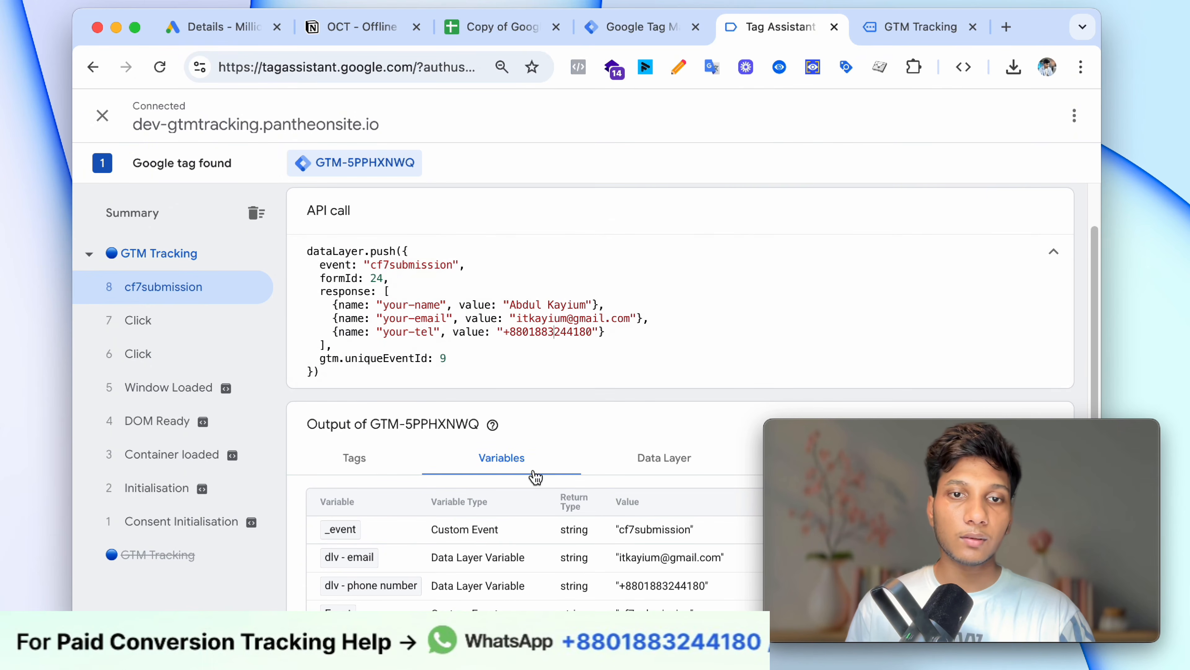
{"action": "scroll", "coordinate": [597, 463], "scroll_direction": "down", "scroll_amount": 3}
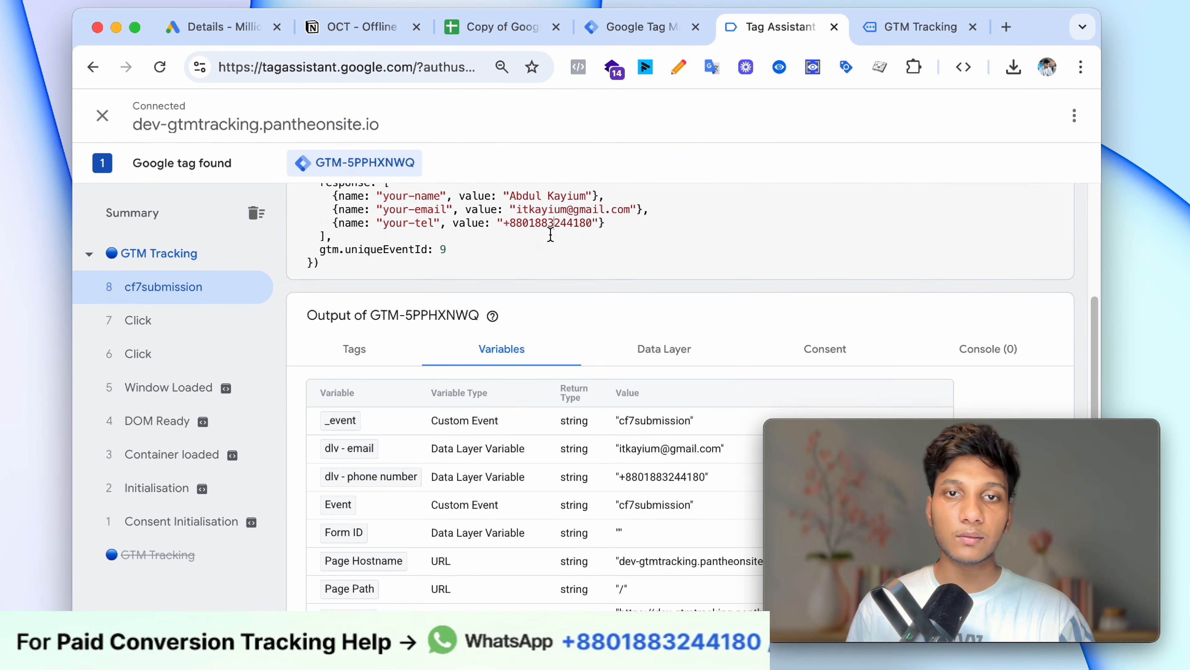
{"action": "scroll", "coordinate": [551, 234], "scroll_direction": "down", "scroll_amount": 2}
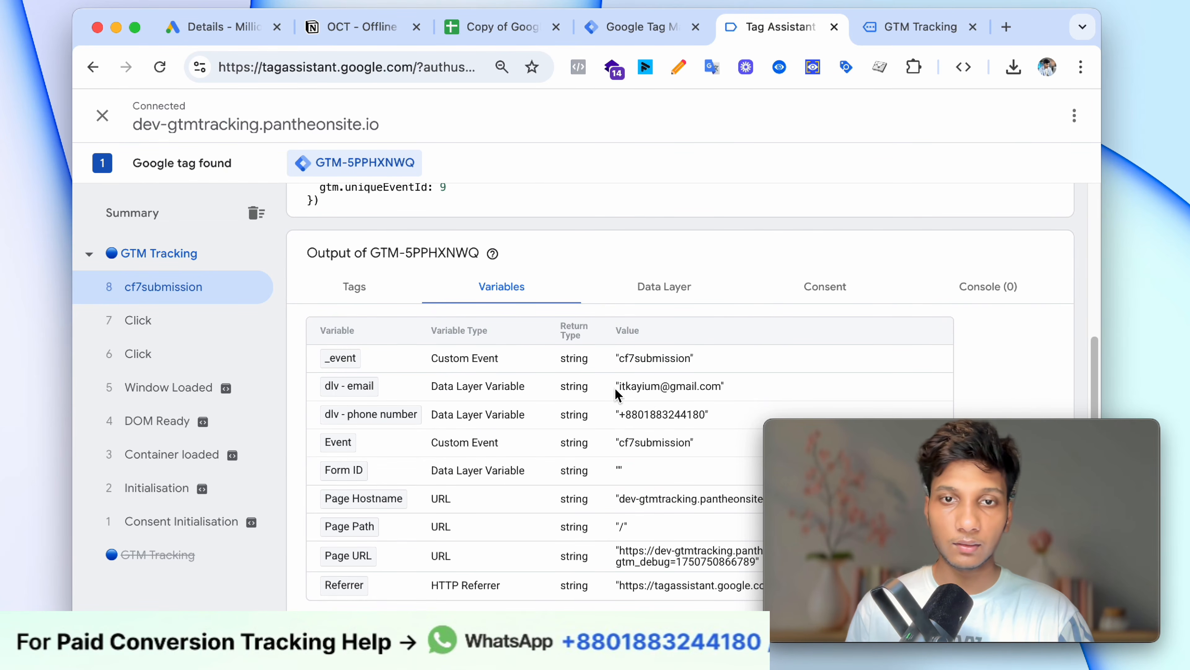
Step: Clear the old test lead data in B5:H16 of the CRM sheet in the "Copy of Google Ads OCT - CRM" spreadsheet
{"action": "left_click", "coordinate": [623, 27]}
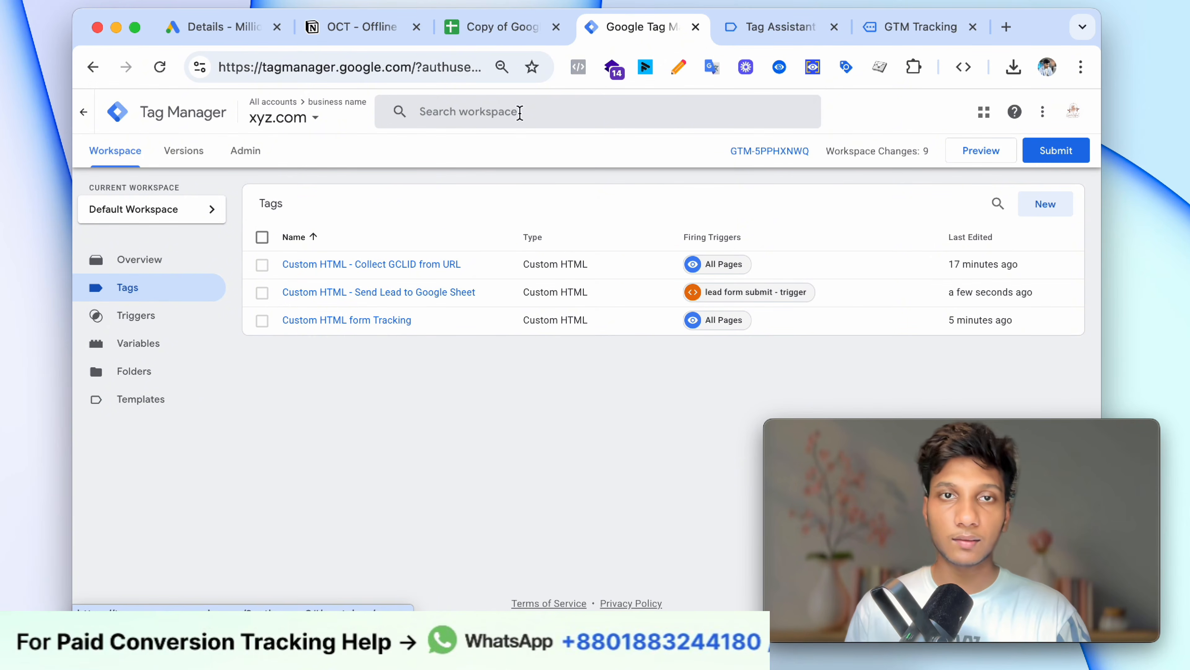
{"action": "left_click", "coordinate": [495, 33]}
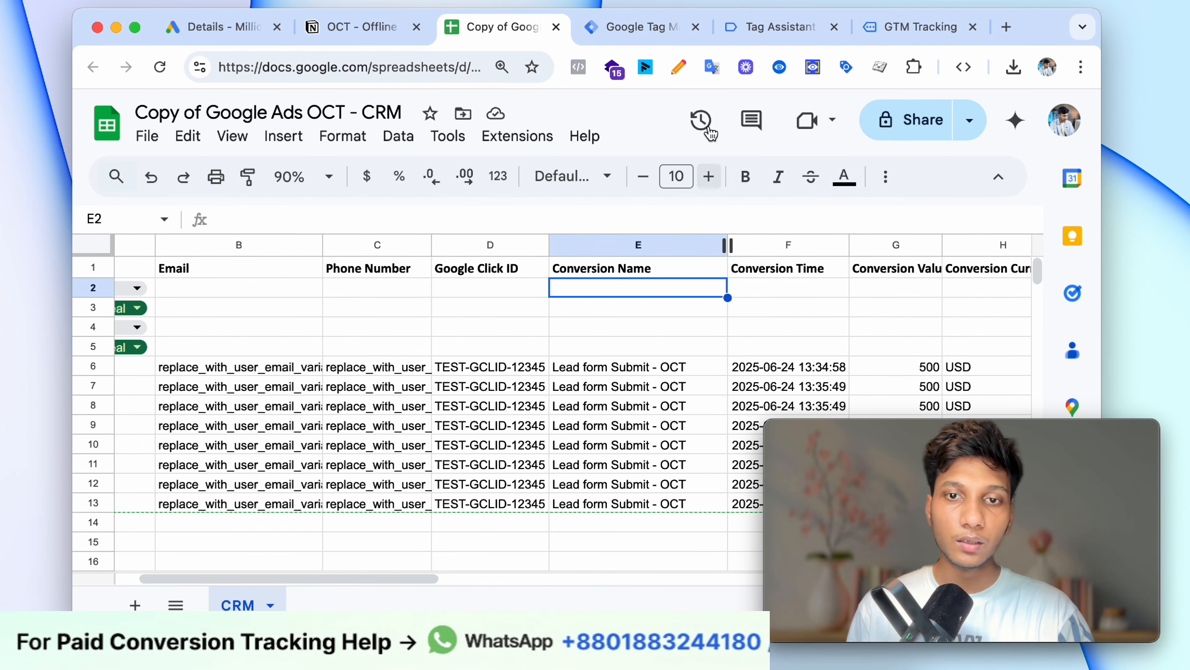
{"action": "left_click", "coordinate": [640, 26]}
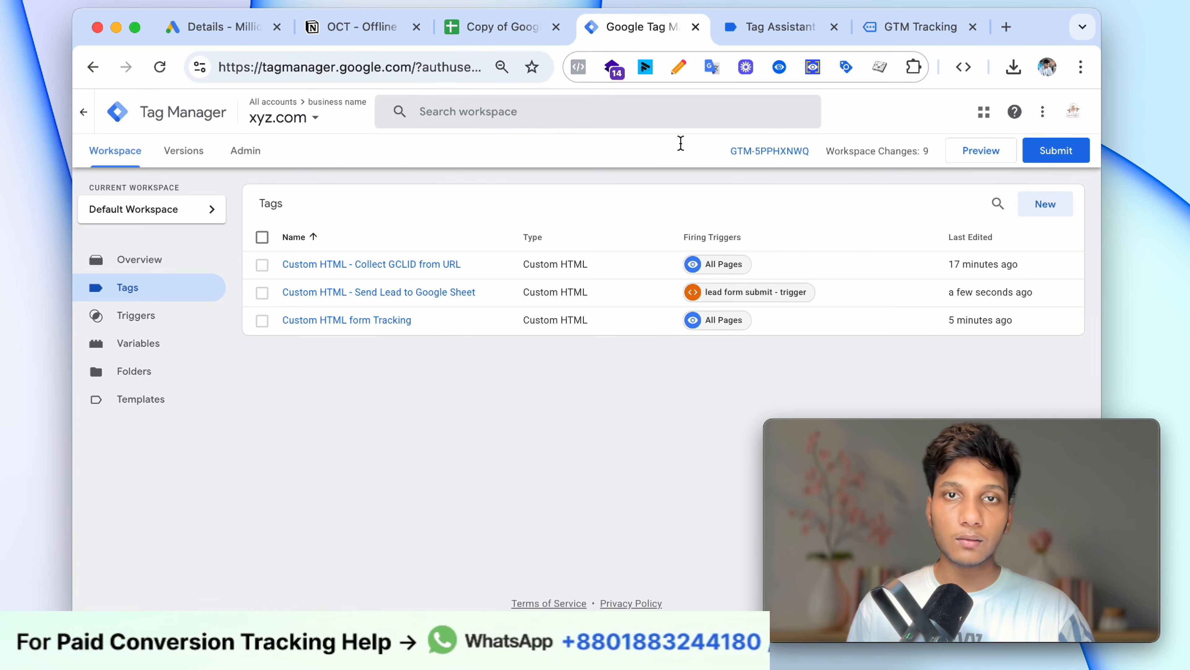
{"action": "left_click", "coordinate": [464, 25]}
{"action": "left_click", "coordinate": [597, 445]}
{"action": "key", "text": "ctrl+c"}
{"action": "left_click_drag", "start_coordinate": [265, 399], "coordinate": [1005, 298]}
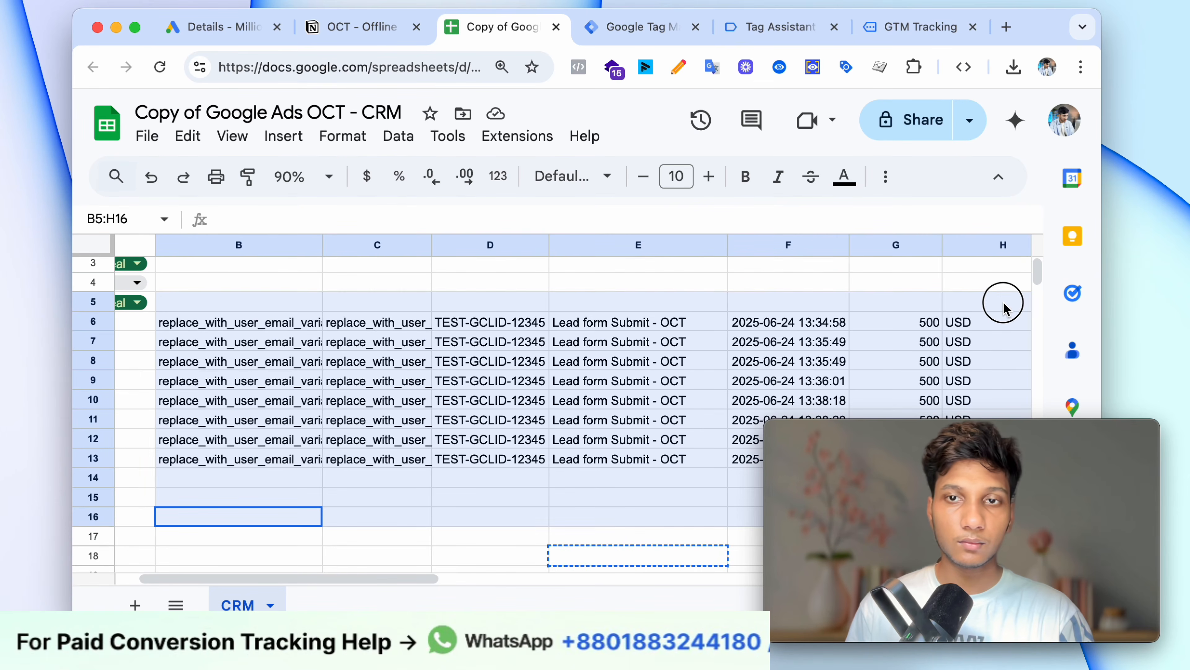
{"action": "key", "text": "Delete"}
{"action": "left_click", "coordinate": [793, 303]}
Step: Clear the leftover "granted" consent values by emptying H6:K16 in the CRM sheet
{"action": "scroll", "coordinate": [793, 303], "scroll_direction": "right", "scroll_amount": 5}
{"action": "scroll", "coordinate": [794, 302], "scroll_direction": "down", "scroll_amount": 1}
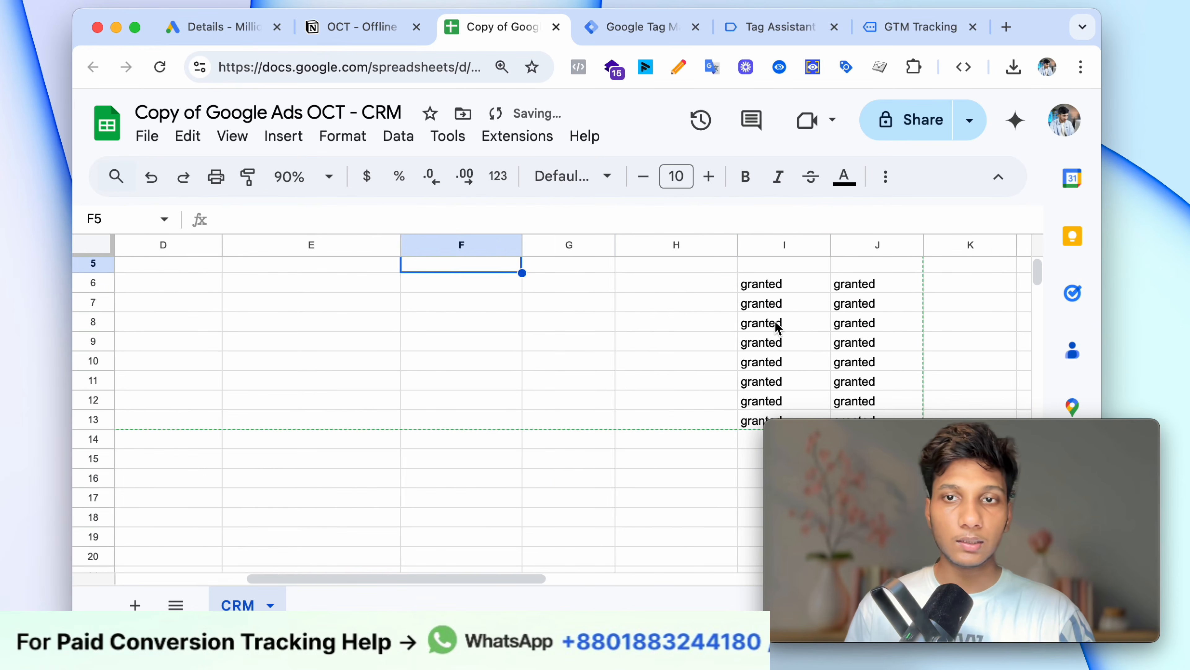
{"action": "left_click_drag", "start_coordinate": [630, 474], "coordinate": [860, 288]}
{"action": "key", "text": "Delete"}
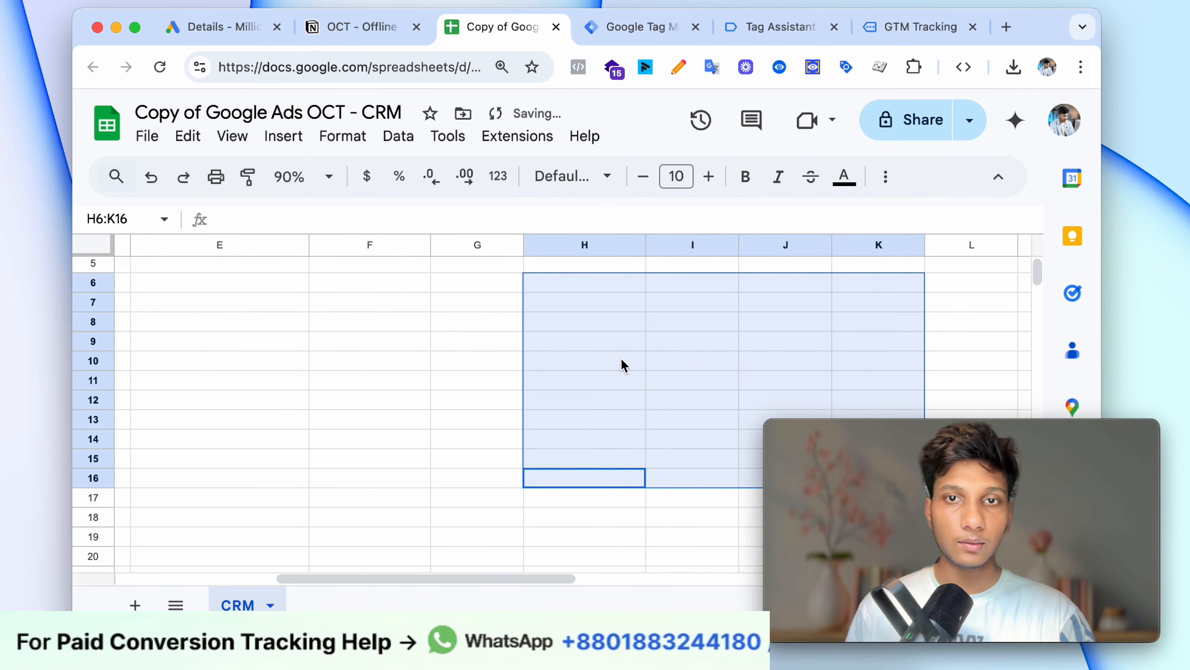
{"action": "left_click", "coordinate": [621, 364]}
{"action": "scroll", "coordinate": [558, 357], "scroll_direction": "up", "scroll_amount": 1}
{"action": "scroll", "coordinate": [558, 357], "scroll_direction": "left", "scroll_amount": 5}
Step: Start a new Preview session of the container from Tag Manager and continue into the connected Tag Assistant debug view
{"action": "left_click", "coordinate": [657, 22]}
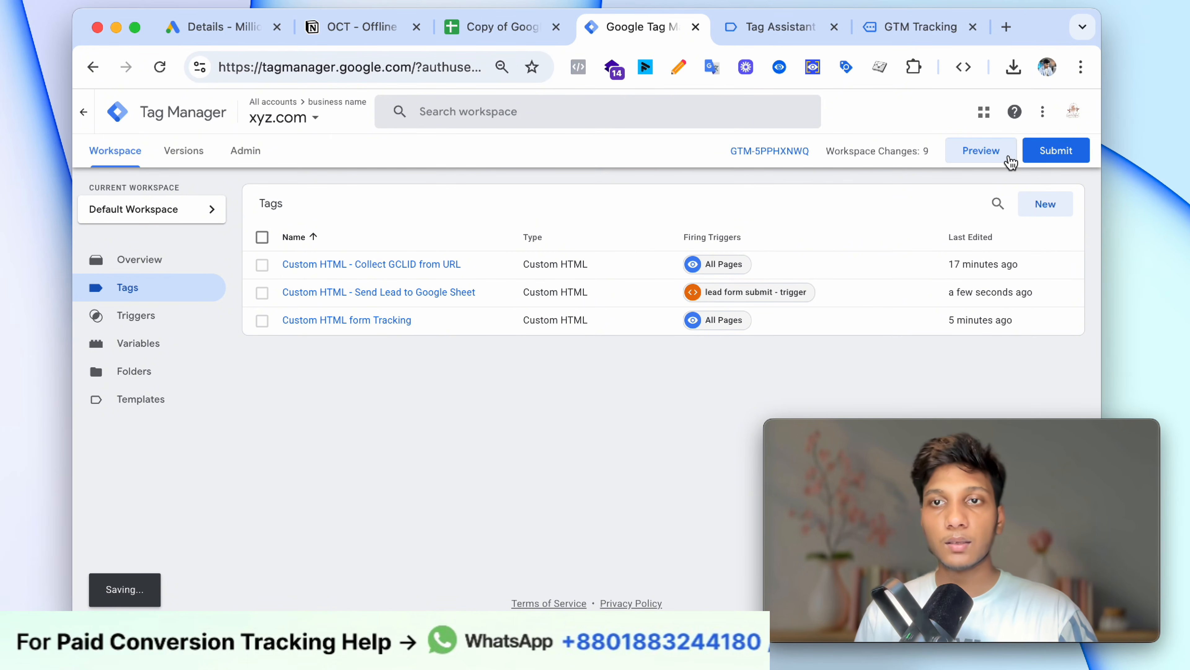
{"action": "left_click", "coordinate": [981, 150]}
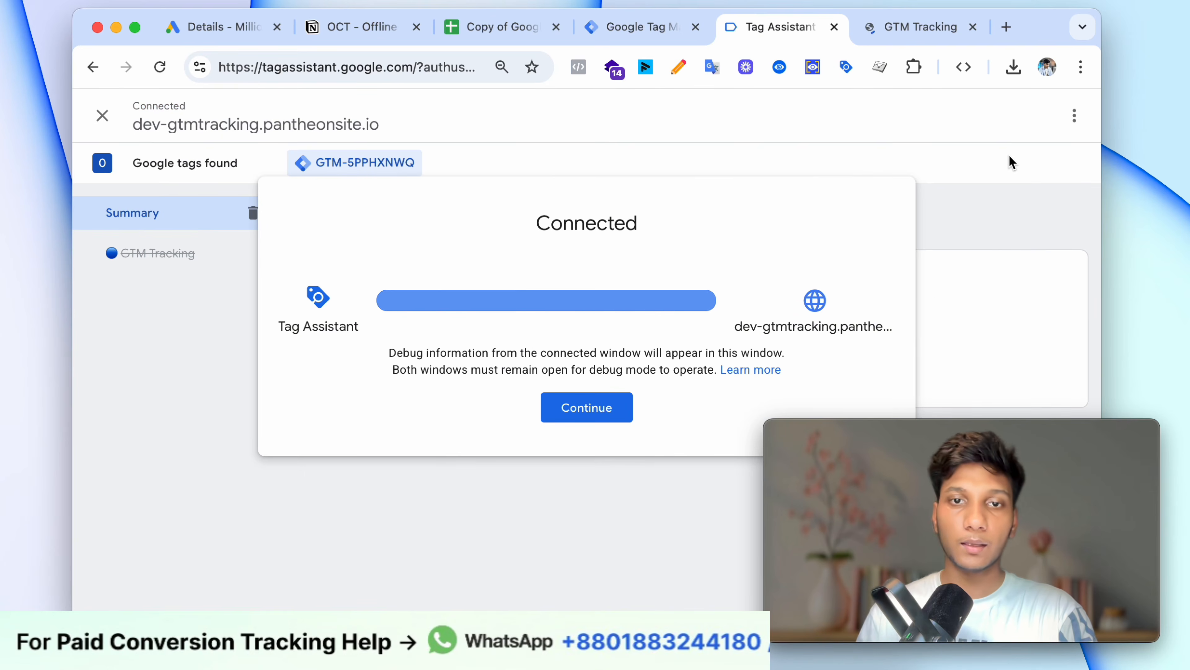
{"action": "left_click", "coordinate": [604, 421]}
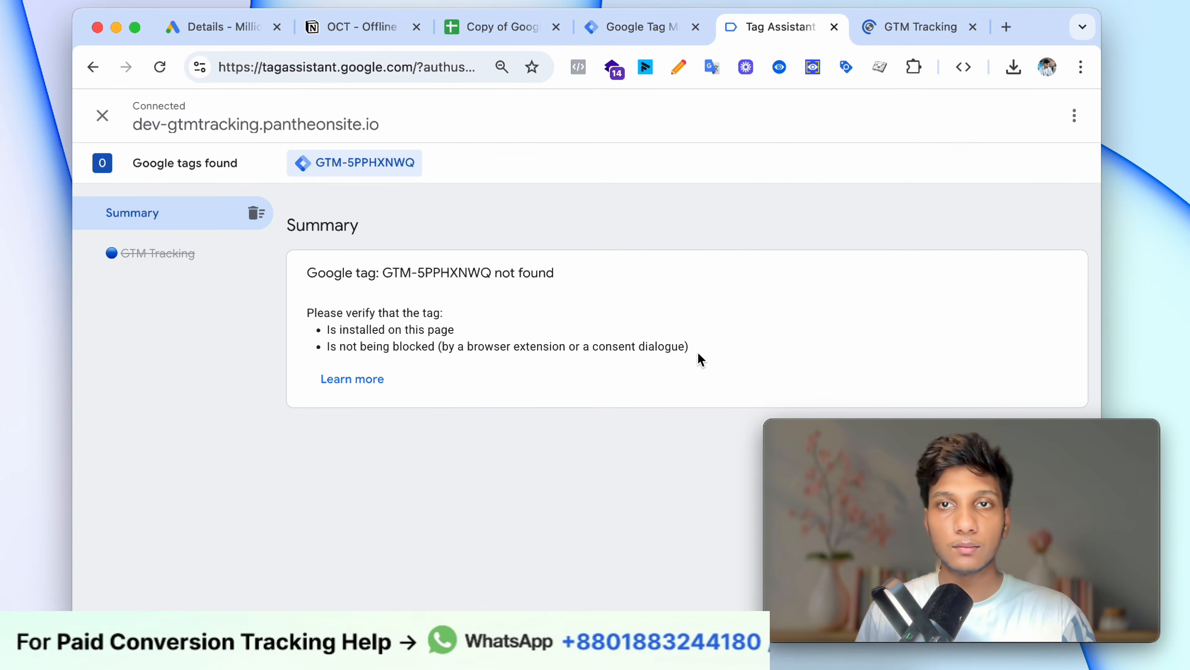
Step: Fill in the test site's contact form with a saved contact's name and phone number and a saved e-mail address
{"action": "left_click", "coordinate": [885, 34]}
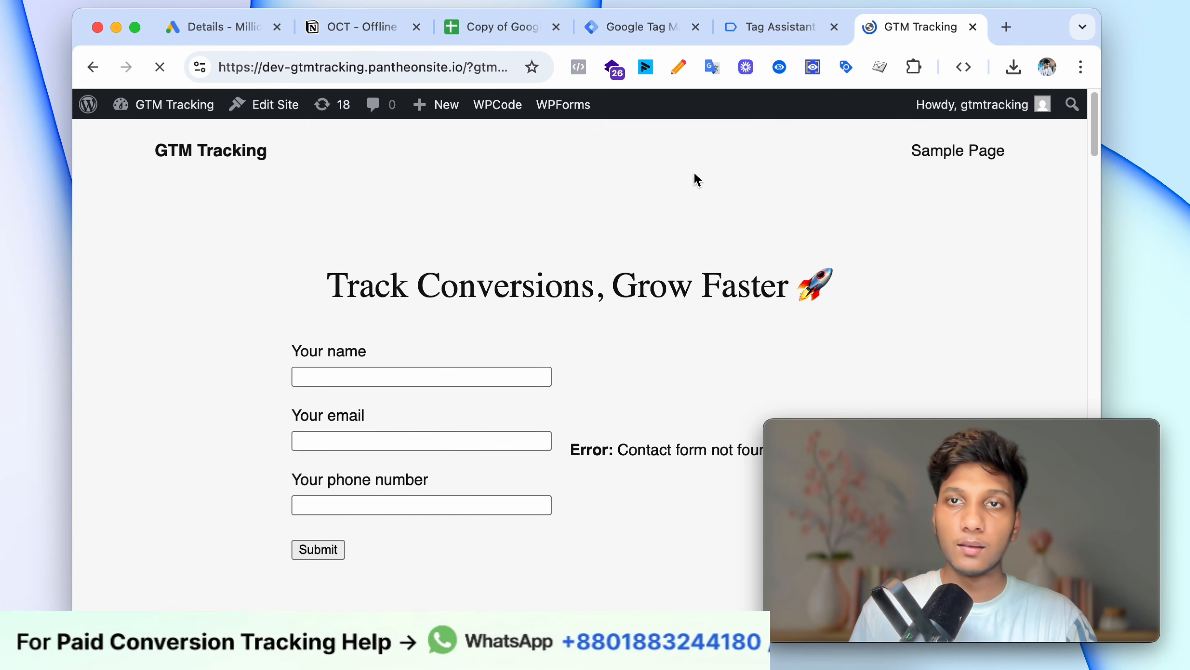
{"action": "left_click", "coordinate": [420, 376]}
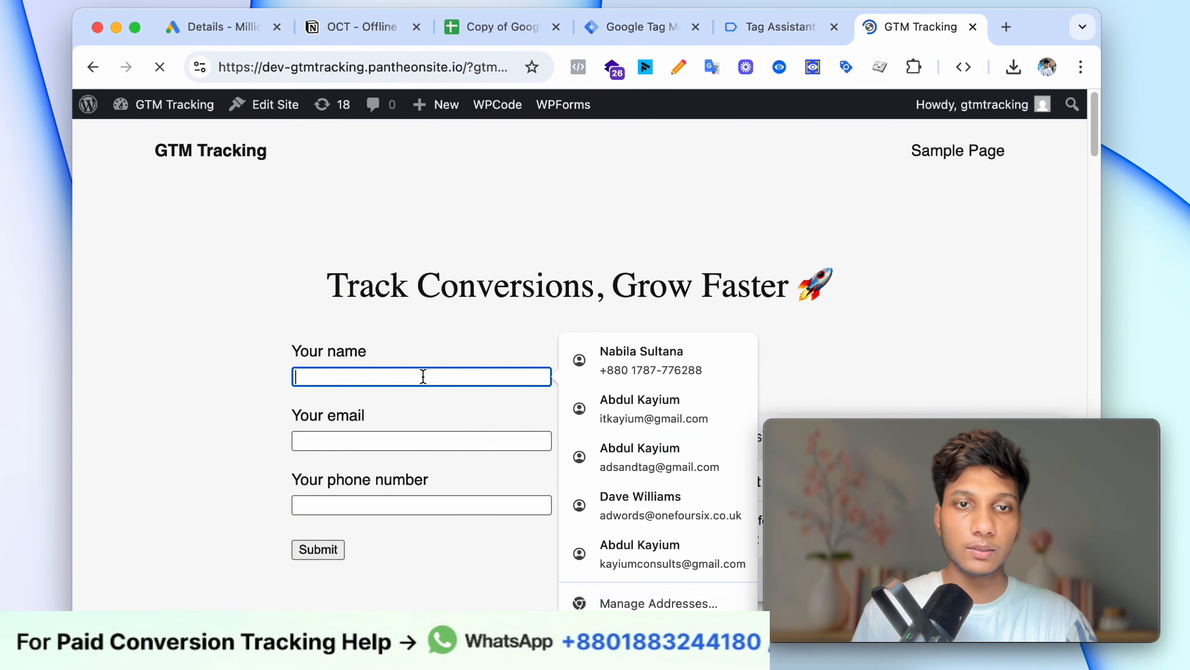
{"action": "left_click", "coordinate": [600, 370]}
{"action": "left_click", "coordinate": [385, 397]}
{"action": "left_click", "coordinate": [470, 291]}
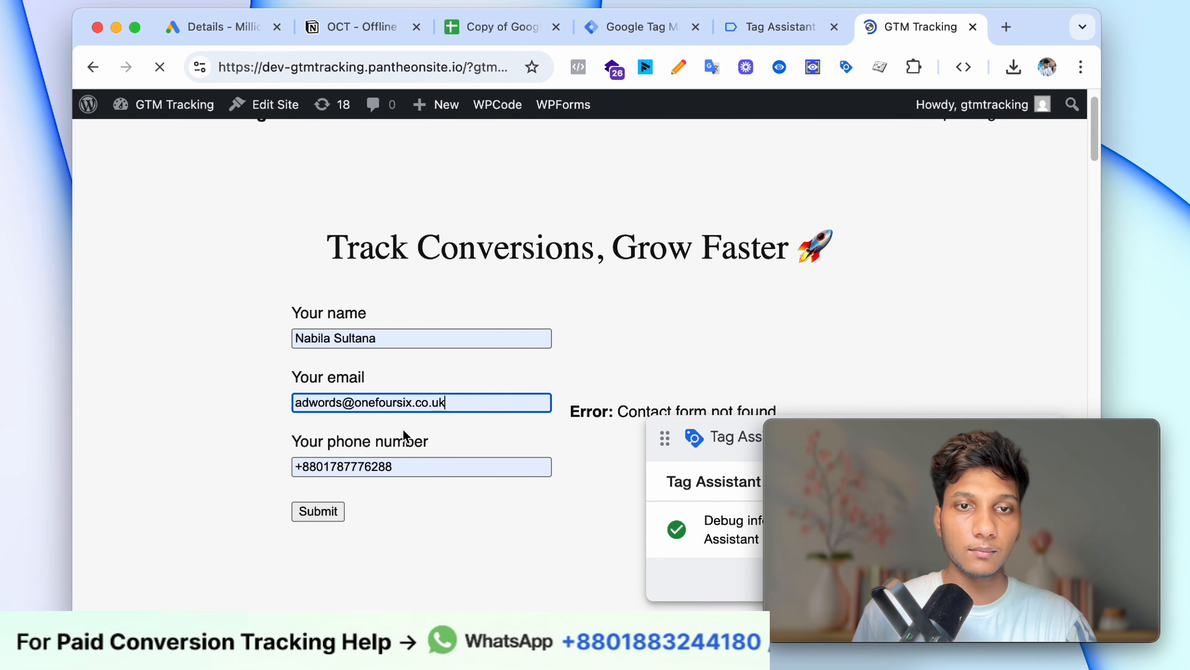
Step: Check the Tag Assistant event list and the CRM sheet, and submit the completed contact form on the test site
{"action": "scroll", "coordinate": [710, 139], "scroll_direction": "down", "scroll_amount": 5}
{"action": "key", "text": "ctrl+shift+Tab"}
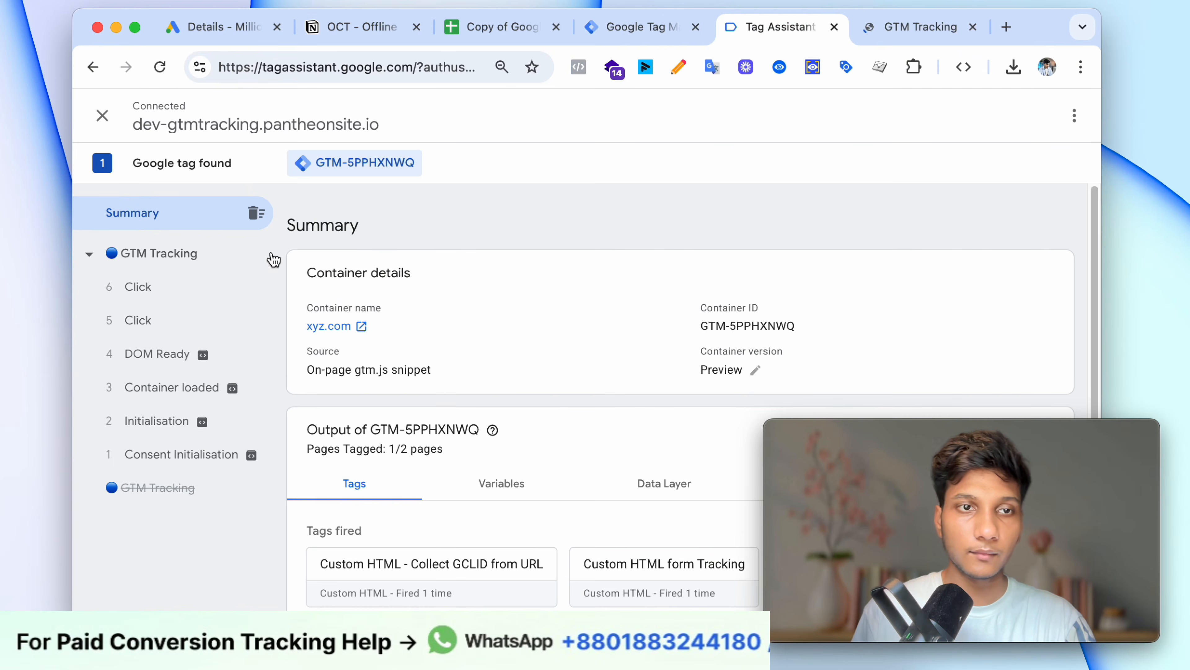
{"action": "left_click", "coordinate": [895, 30]}
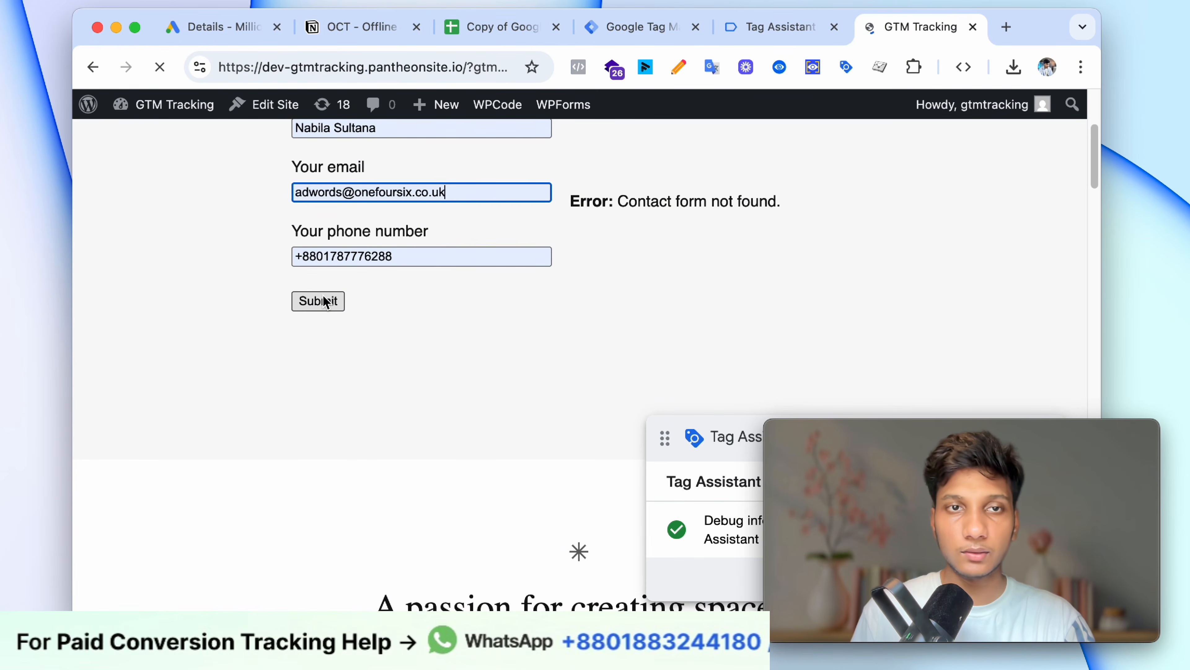
{"action": "left_click", "coordinate": [495, 26]}
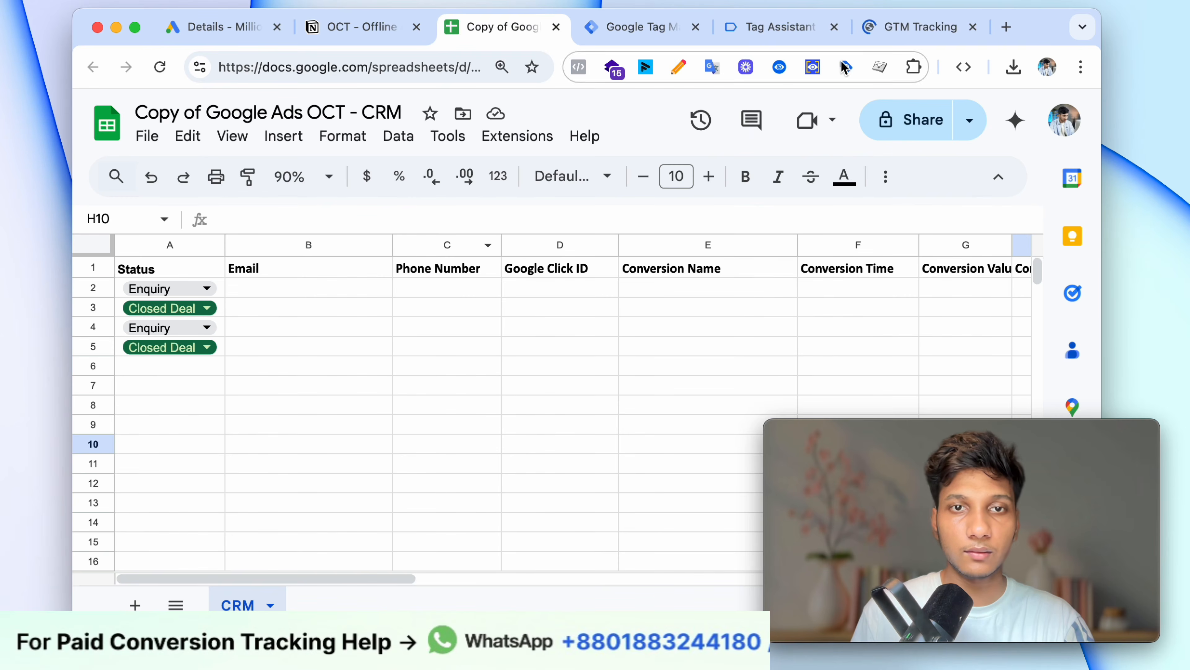
{"action": "left_click", "coordinate": [914, 26]}
{"action": "left_click", "coordinate": [302, 307]}
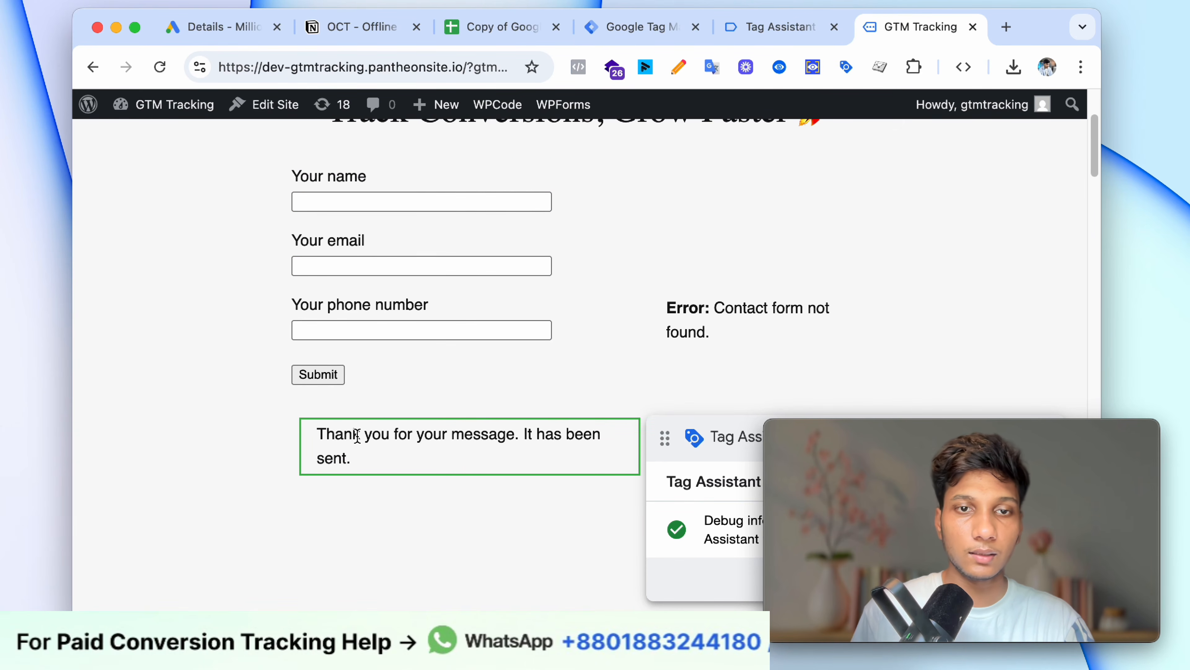
{"action": "left_click_drag", "start_coordinate": [335, 435], "coordinate": [459, 435]}
{"action": "left_click", "coordinate": [461, 435]}
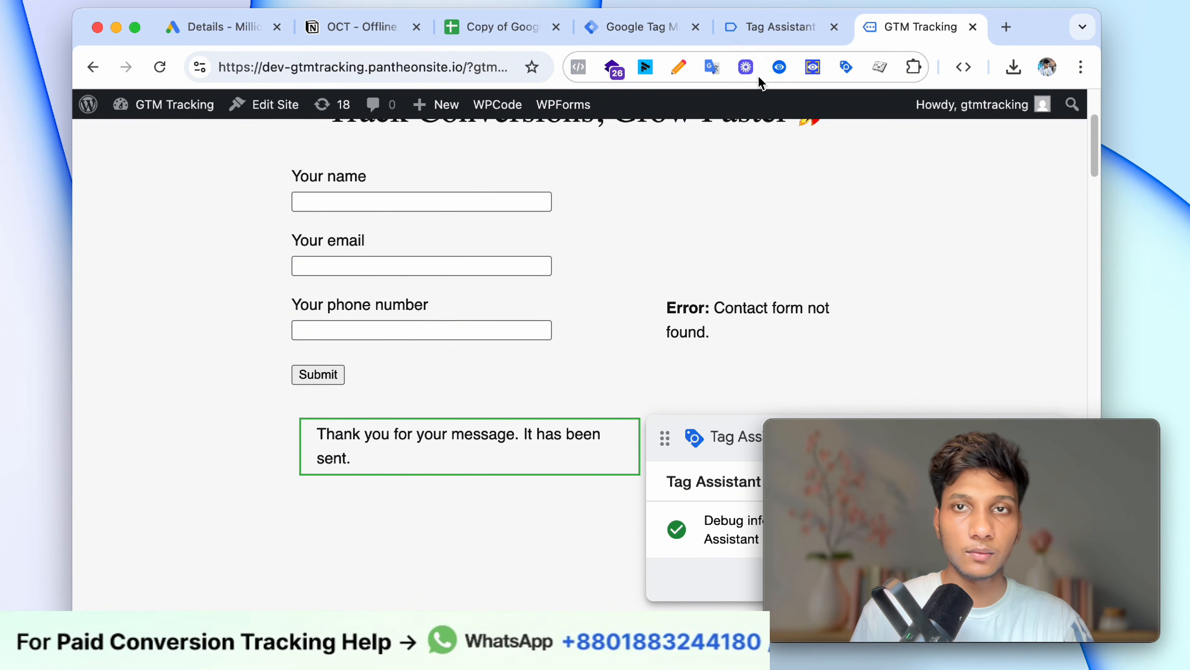
Step: Inspect the cf7submission event's fired tags in Tag Assistant and check the CRM sheet for the submitted lead
{"action": "left_click", "coordinate": [789, 29]}
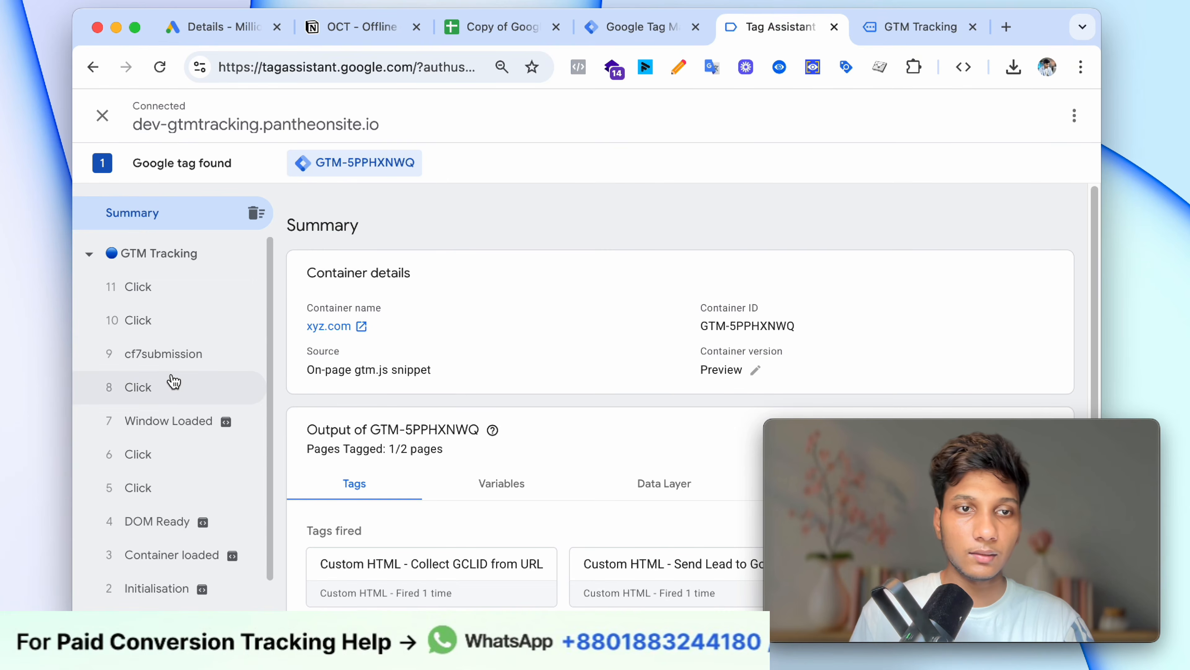
{"action": "left_click", "coordinate": [167, 355]}
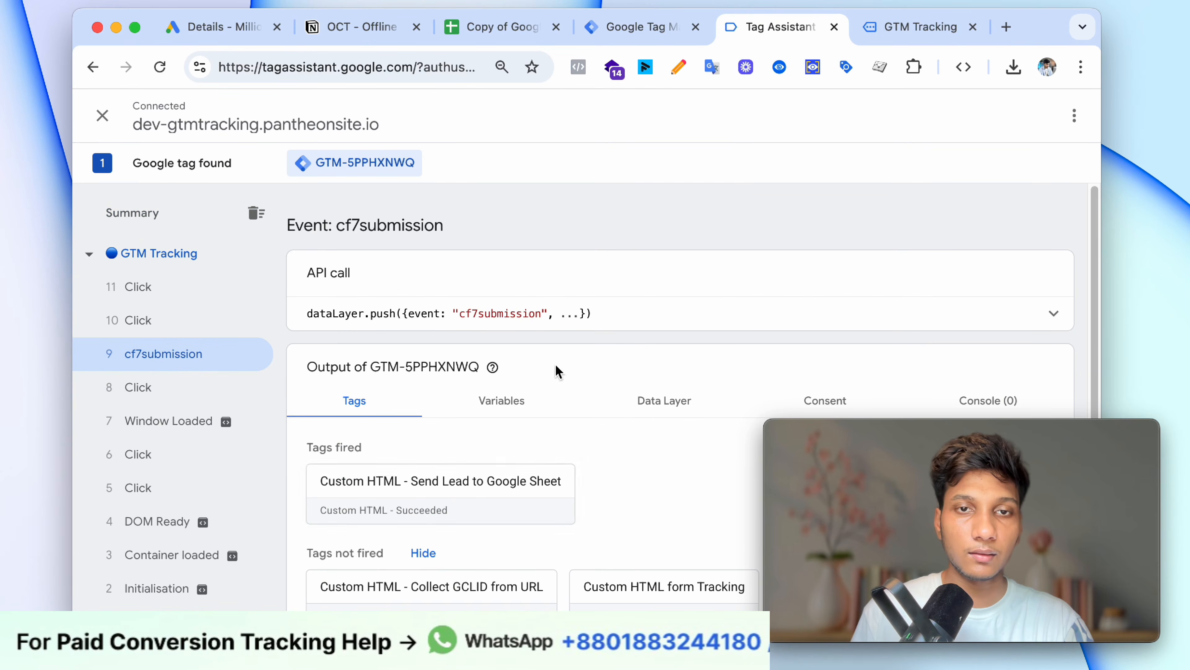
{"action": "triple_click", "coordinate": [487, 312]}
{"action": "left_click", "coordinate": [591, 312]}
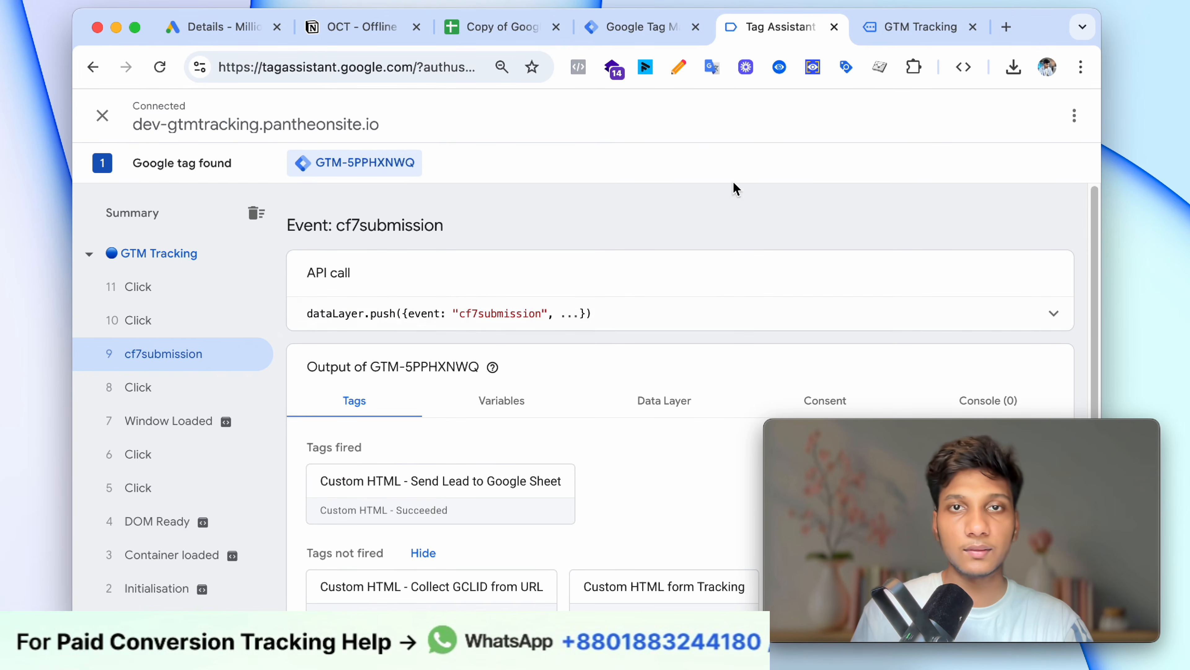
{"action": "left_click", "coordinate": [598, 35]}
{"action": "left_click", "coordinate": [817, 34]}
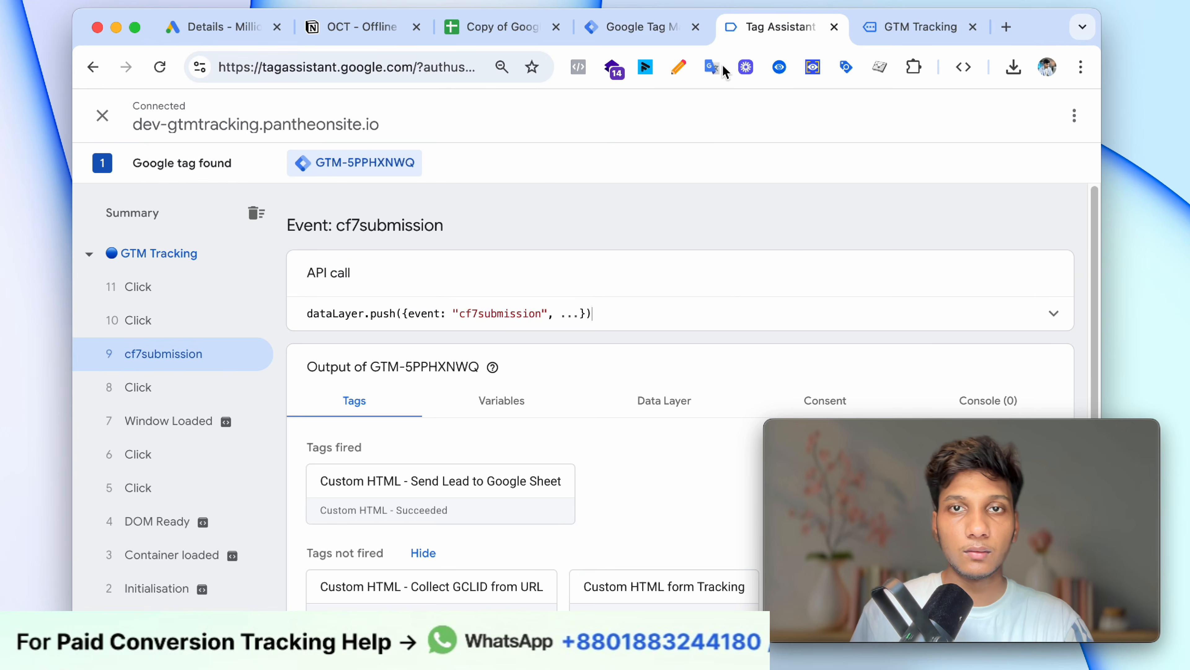
{"action": "left_click", "coordinate": [513, 31]}
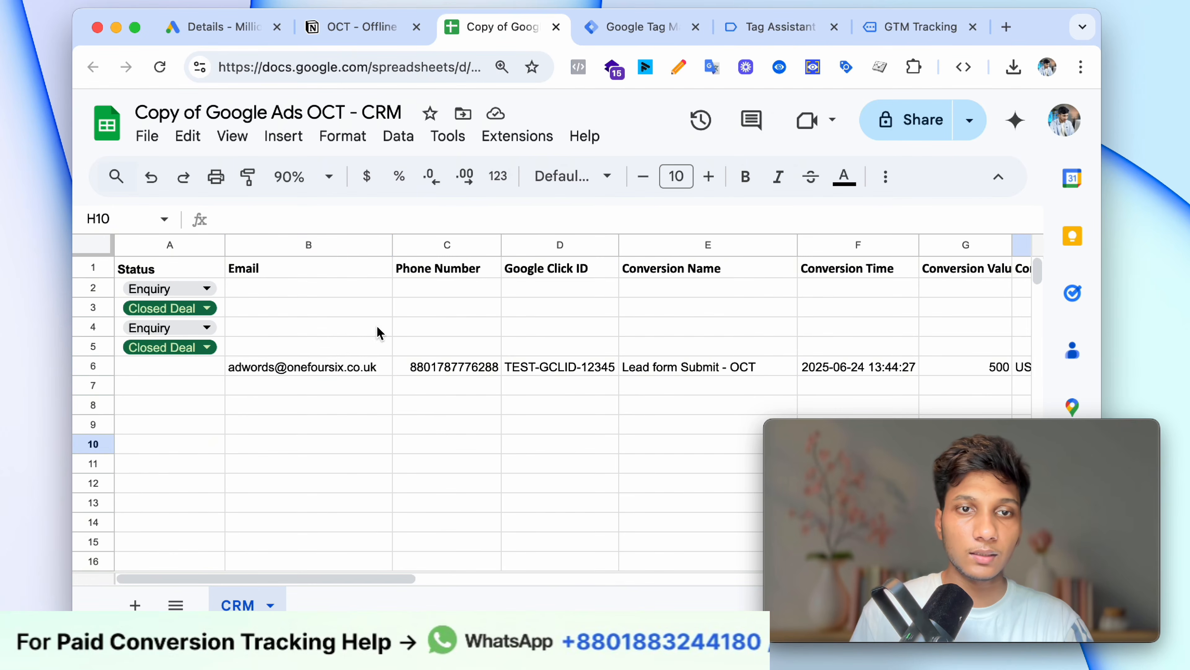
Step: Review the new lead in row 6 of the CRM sheet, from e-mail and phone through to the ad consent columns
{"action": "left_click", "coordinate": [345, 364]}
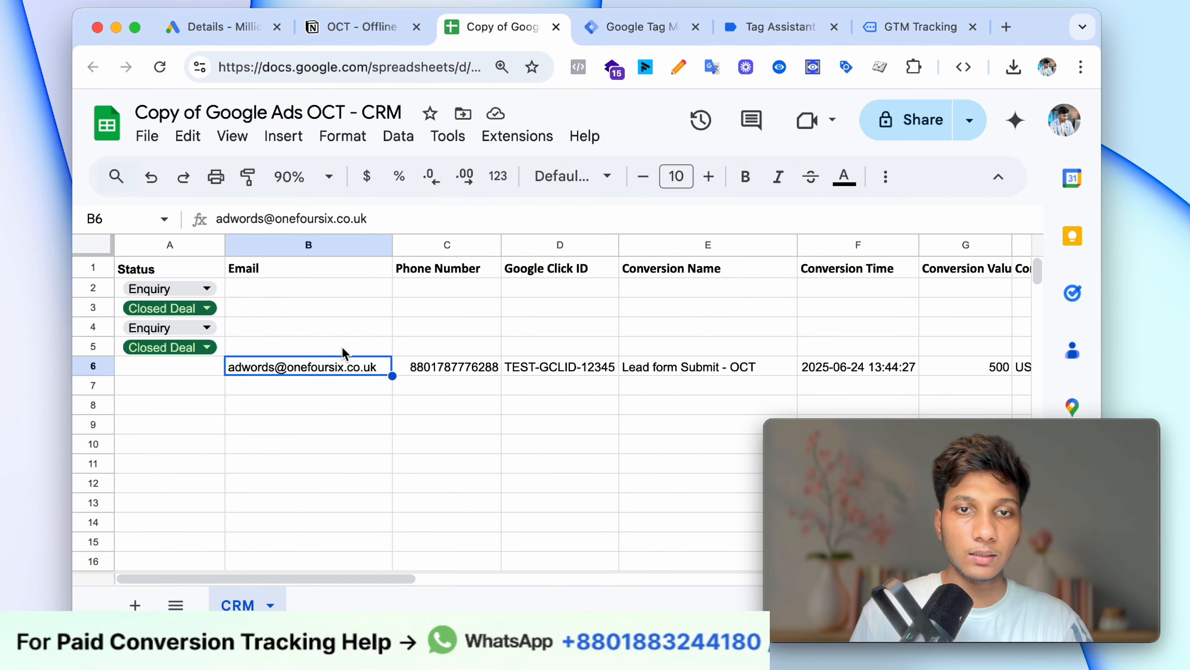
{"action": "left_click", "coordinate": [447, 366]}
{"action": "scroll", "coordinate": [513, 380], "scroll_direction": "right", "scroll_amount": 3}
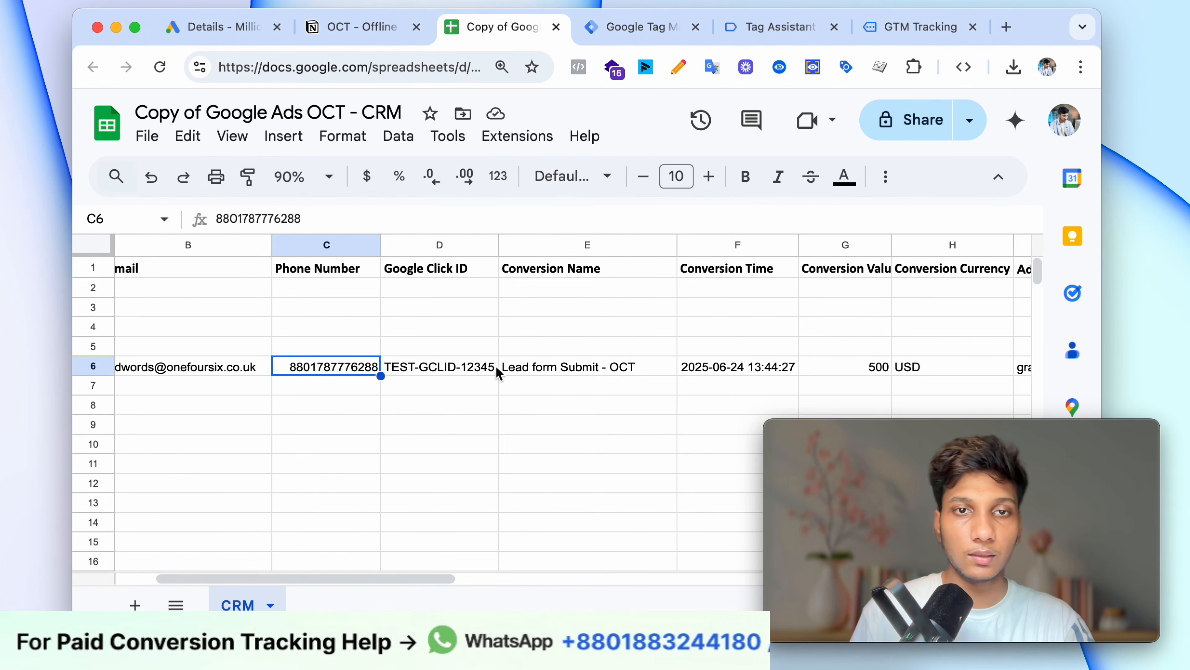
{"action": "key", "text": "Right"}
{"action": "key", "text": "Right"}
{"action": "left_click", "coordinate": [776, 367]}
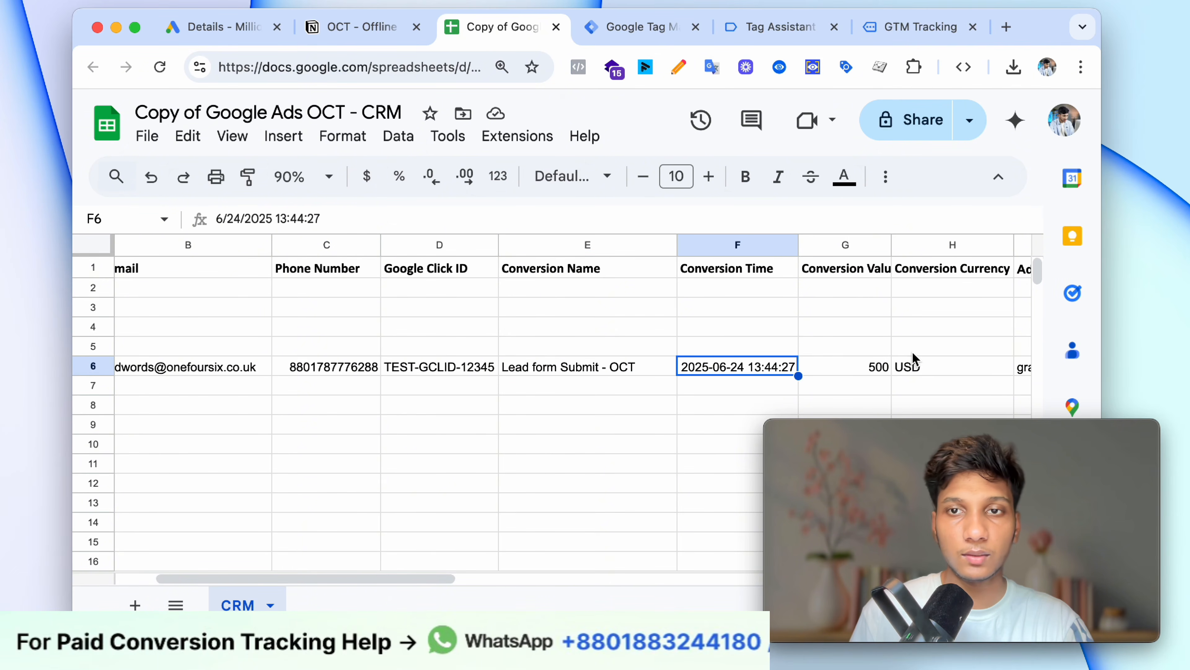
{"action": "scroll", "coordinate": [928, 351], "scroll_direction": "right", "scroll_amount": 4}
{"action": "left_click", "coordinate": [839, 358]}
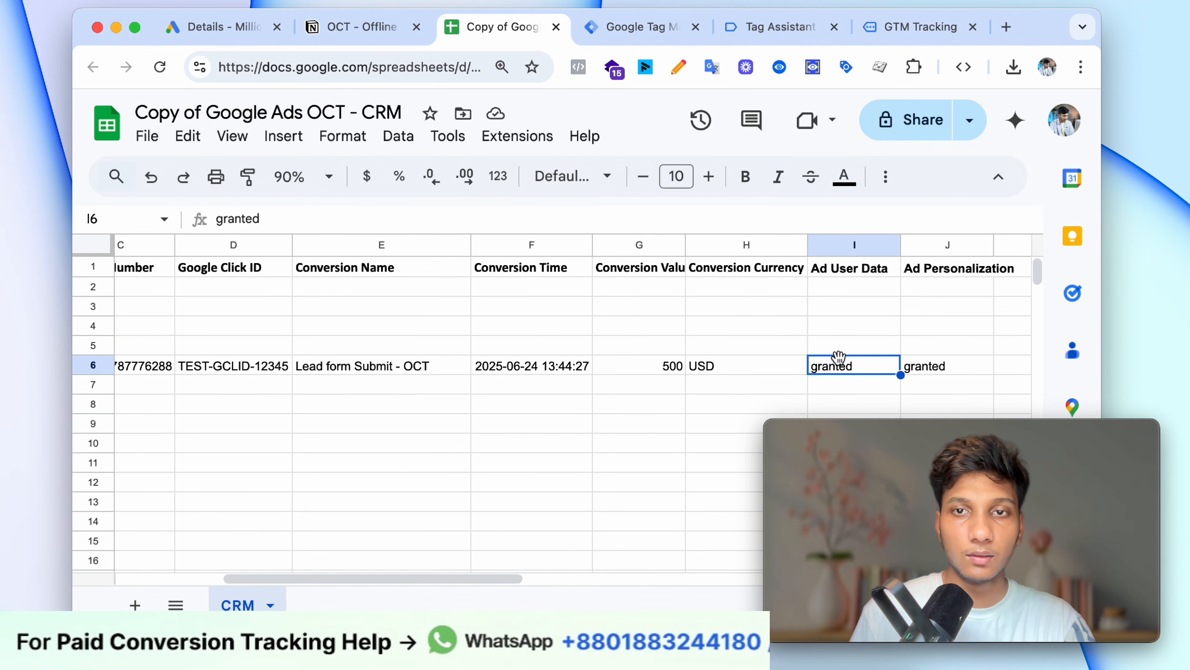
{"action": "scroll", "coordinate": [782, 380], "scroll_direction": "left", "scroll_amount": 3}
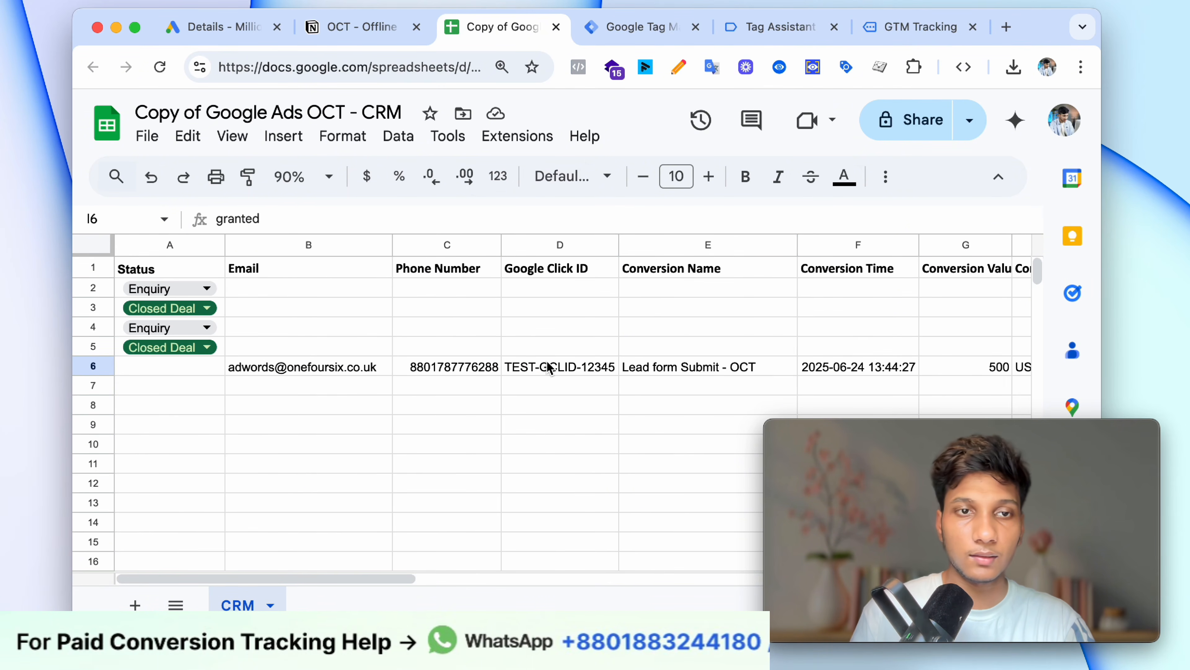
{"action": "left_click", "coordinate": [279, 366]}
{"action": "left_click", "coordinate": [197, 367]}
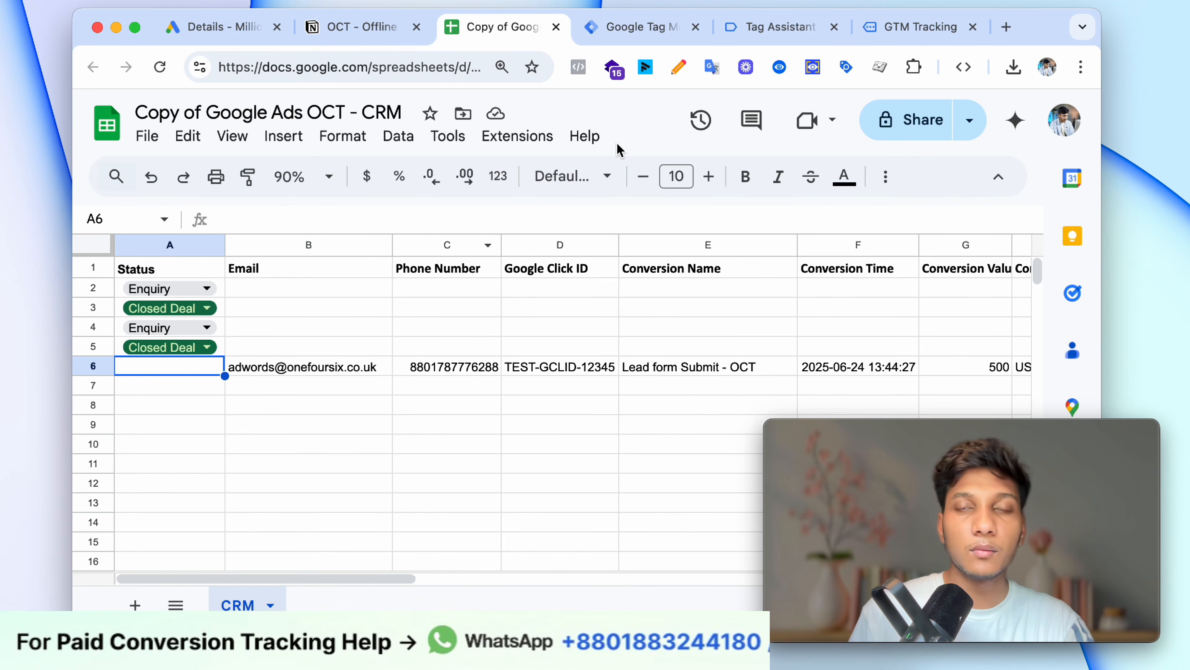
Step: Publish the Tag Manager container's workspace changes without a version description, close the version summary and open the container's Admin page
{"action": "left_click", "coordinate": [625, 29]}
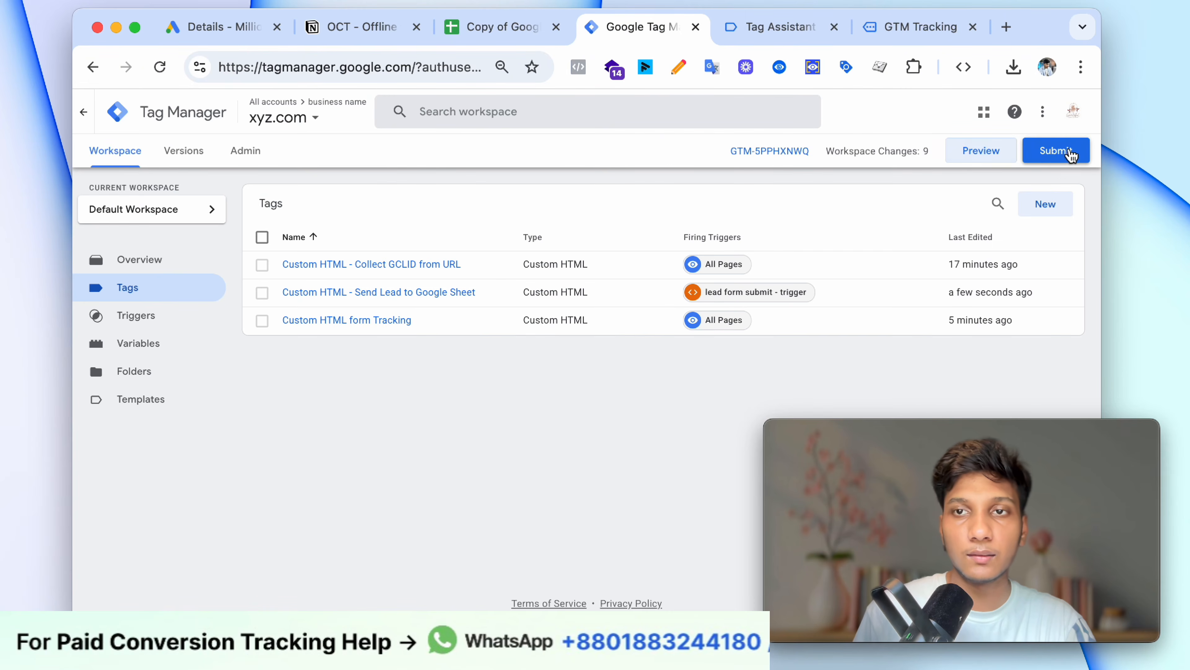
{"action": "left_click", "coordinate": [1064, 150]}
{"action": "left_click", "coordinate": [1073, 109]}
{"action": "left_click", "coordinate": [747, 517]}
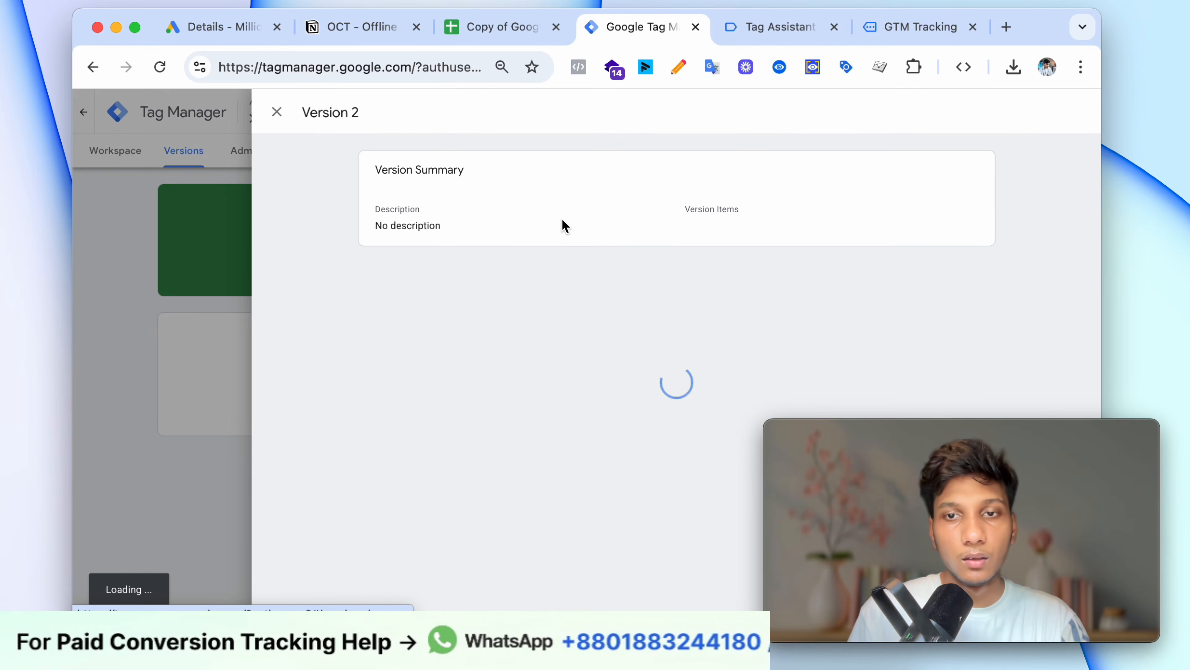
{"action": "left_click", "coordinate": [245, 210]}
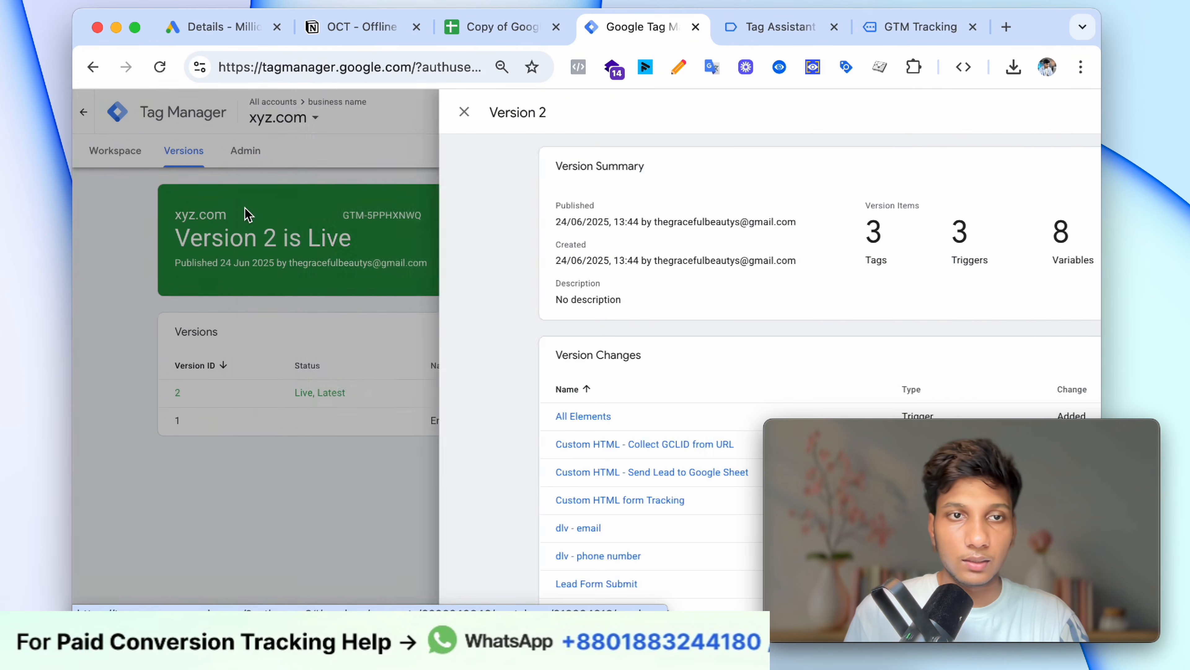
{"action": "left_click", "coordinate": [259, 152]}
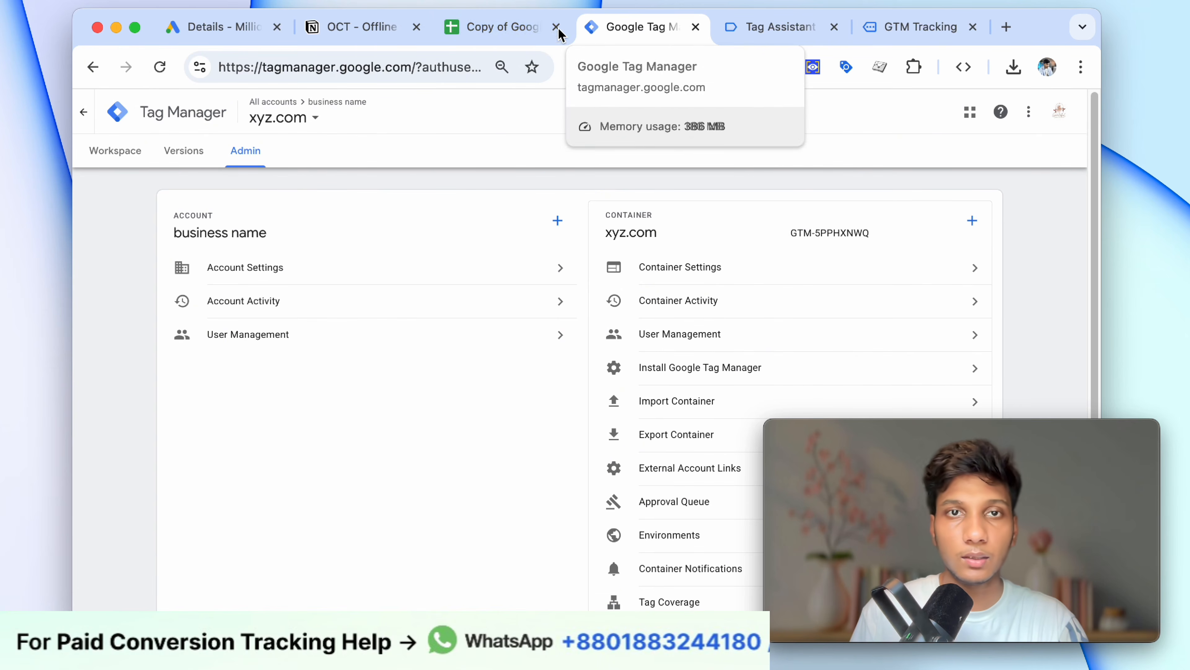
Step: Open the Google Ads OCT Enquiry and Closed Lead spreadsheets from the Notion guide's spreadsheet collection
{"action": "left_click", "coordinate": [560, 39]}
{"action": "left_click", "coordinate": [262, 386]}
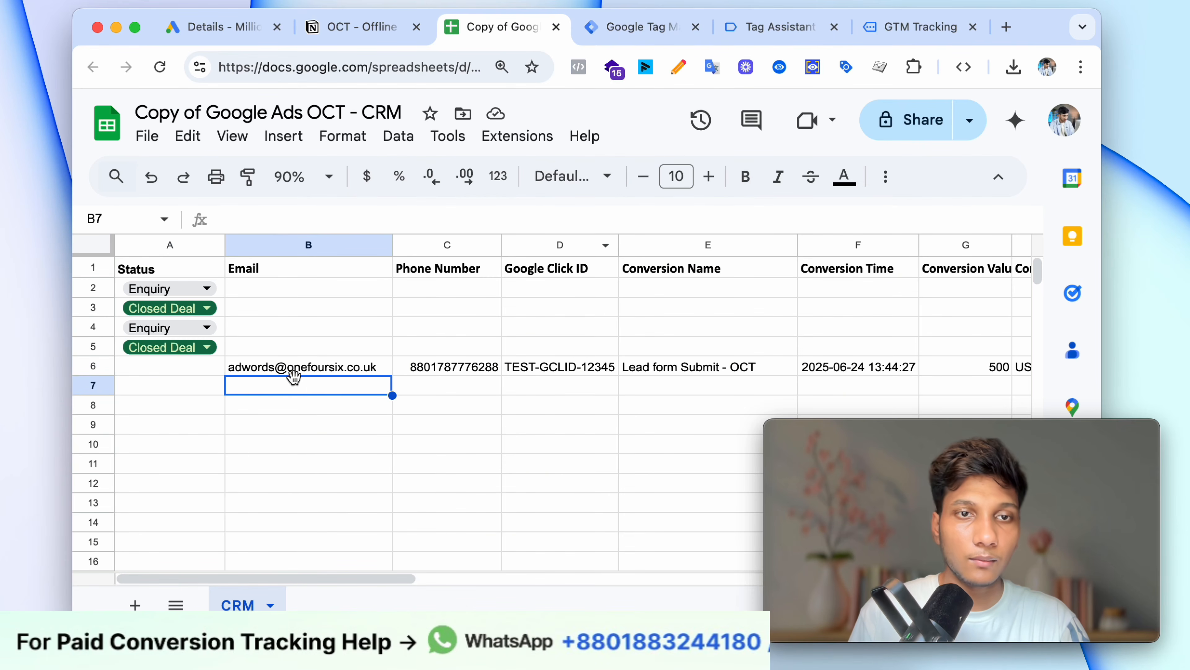
{"action": "left_click", "coordinate": [357, 26]}
{"action": "scroll", "coordinate": [904, 266], "scroll_direction": "down", "scroll_amount": 15}
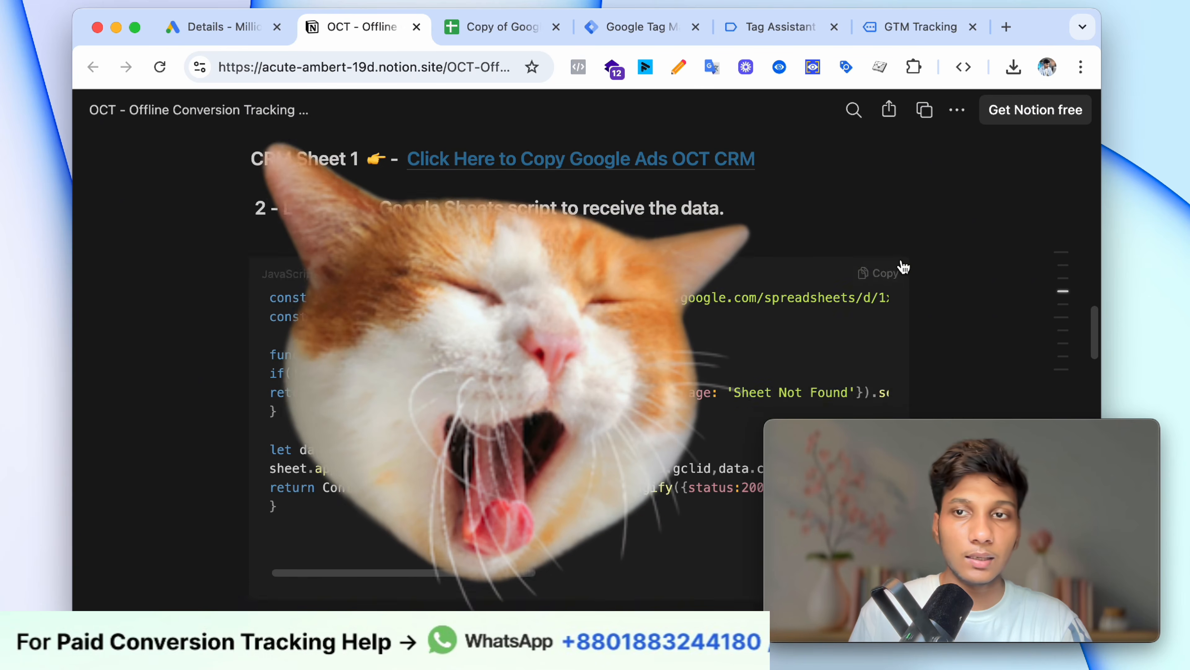
{"action": "scroll", "coordinate": [579, 370], "scroll_direction": "up", "scroll_amount": 15}
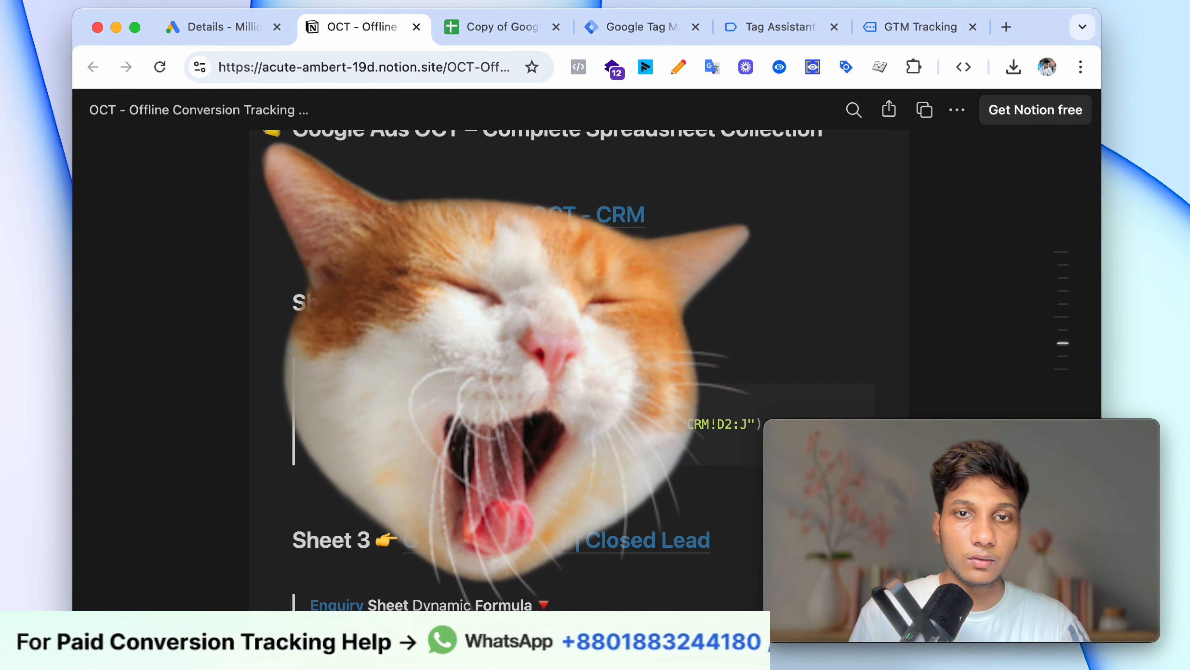
{"action": "left_click", "coordinate": [600, 303]}
{"action": "left_click", "coordinate": [341, 36]}
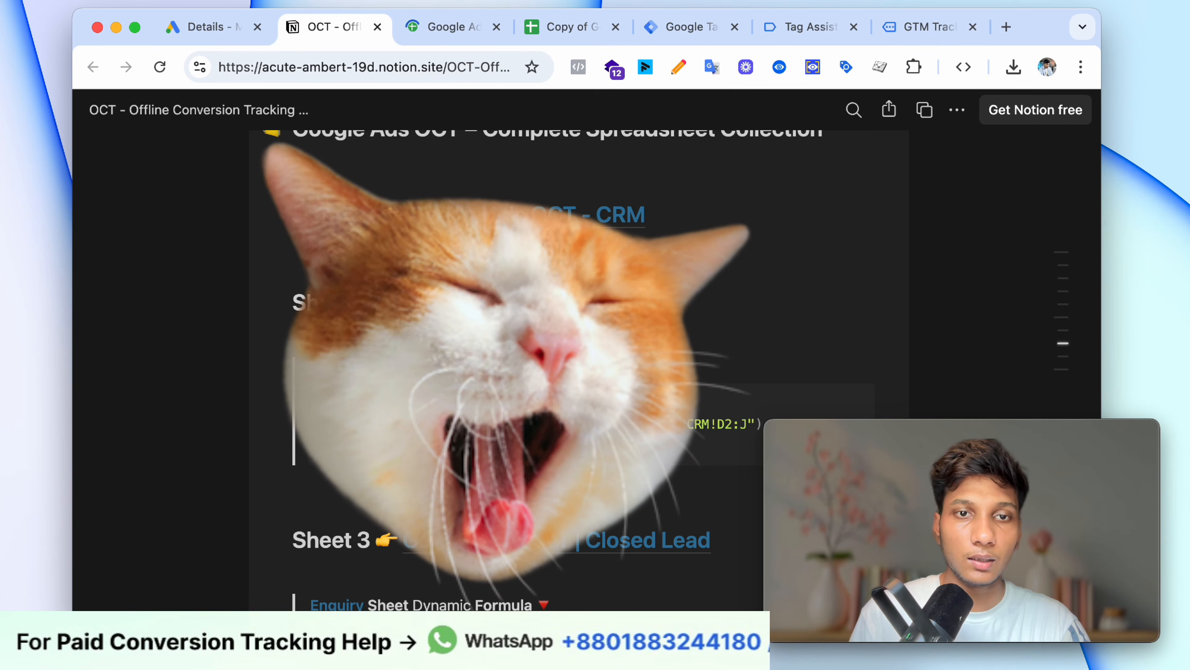
{"action": "left_click", "coordinate": [574, 539]}
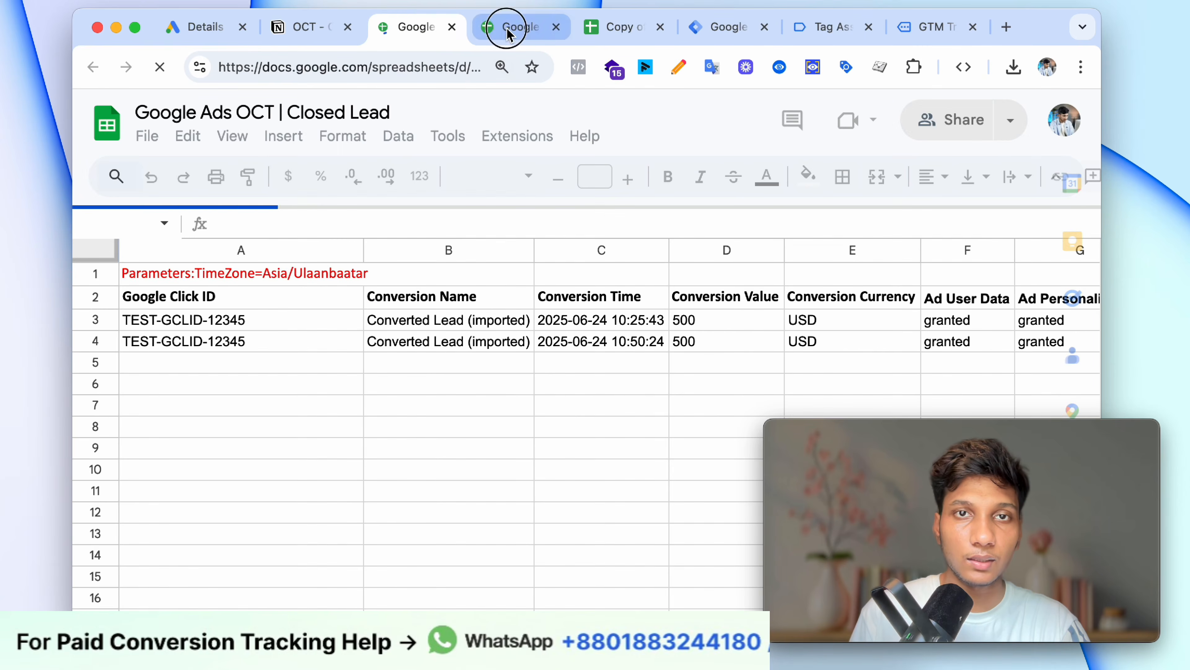
Step: Make a copy of the Google Ads OCT | Enquiry spreadsheet under its default copy name and close the original
{"action": "left_click", "coordinate": [507, 28]}
{"action": "left_click", "coordinate": [148, 136]}
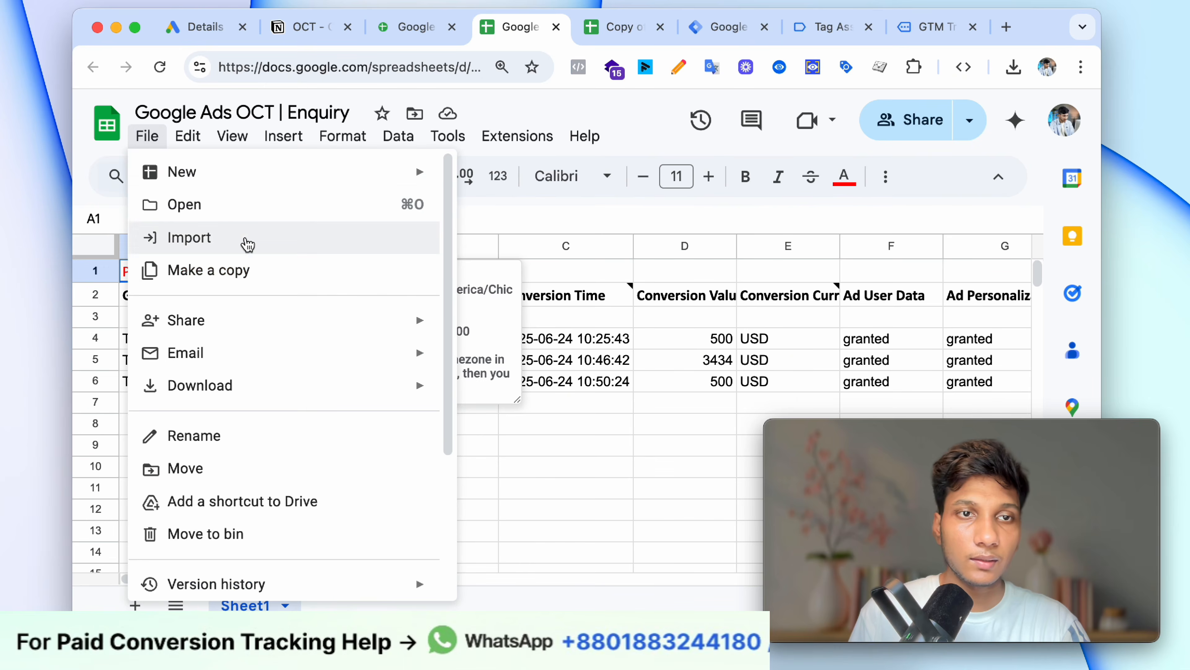
{"action": "left_click", "coordinate": [221, 270]}
{"action": "left_click", "coordinate": [703, 561]}
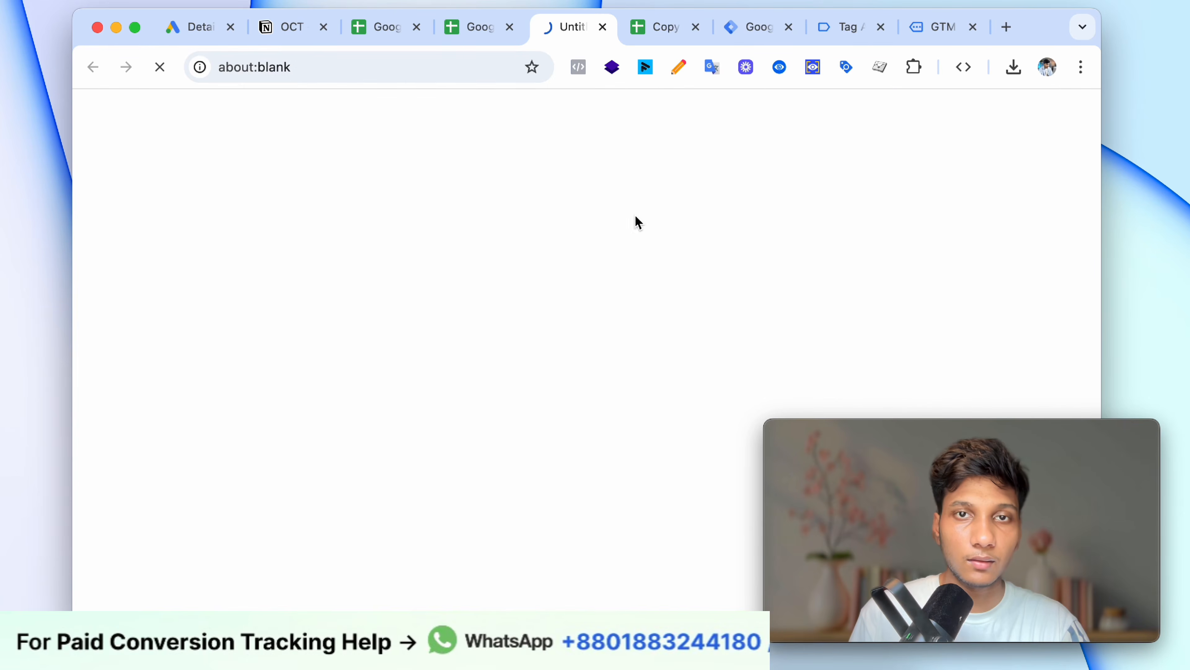
{"action": "left_click", "coordinate": [498, 40]}
{"action": "left_click", "coordinate": [554, 29]}
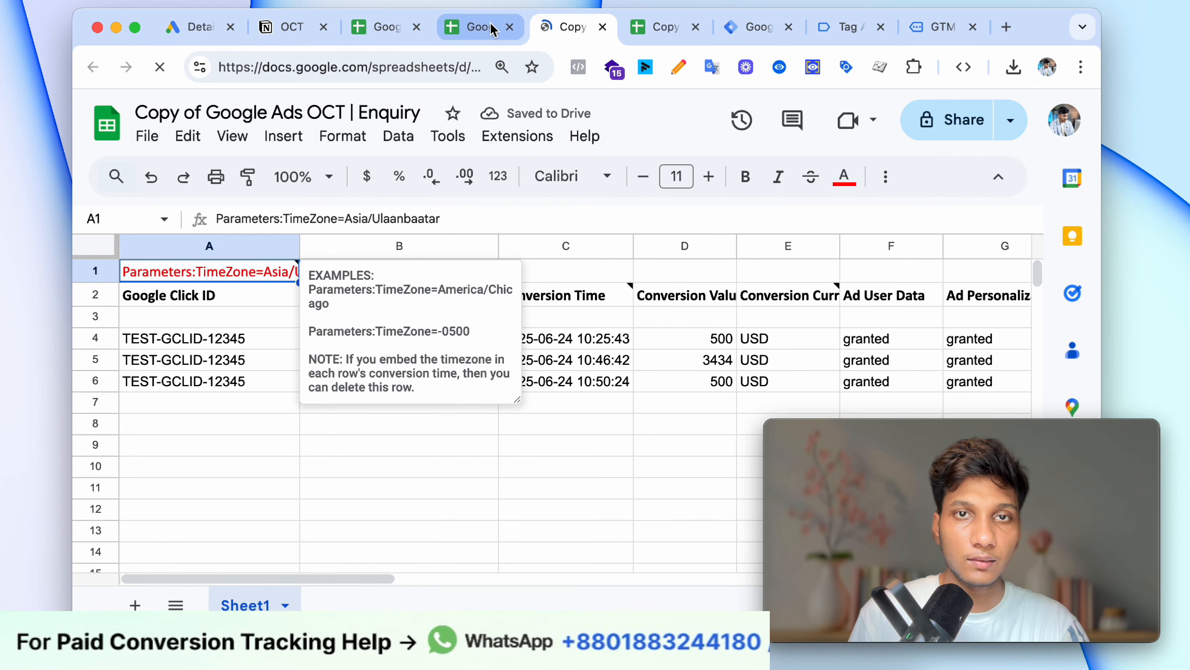
{"action": "left_click", "coordinate": [511, 27]}
{"action": "left_click", "coordinate": [544, 33]}
{"action": "left_click_drag", "start_coordinate": [537, 35], "coordinate": [482, 37]}
{"action": "left_click", "coordinate": [552, 31]}
Step: Make a copy of the Google Ads OCT | Closed Lead spreadsheet under its default copy name and close the original
{"action": "left_click", "coordinate": [396, 37]}
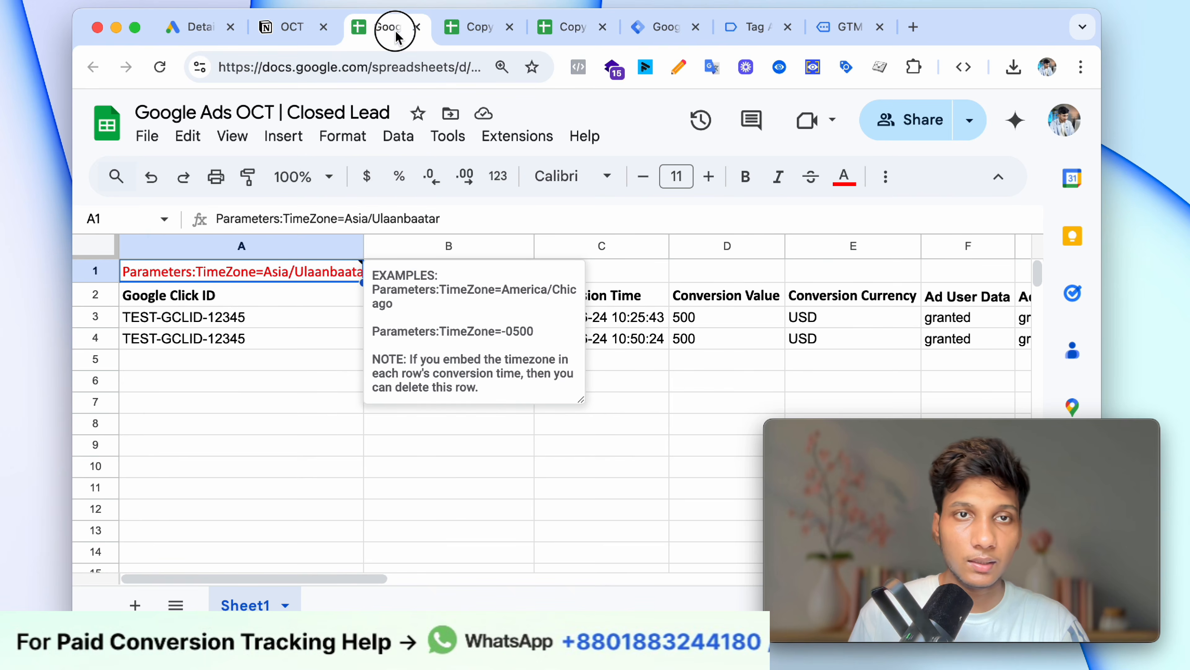
{"action": "left_click", "coordinate": [151, 136]}
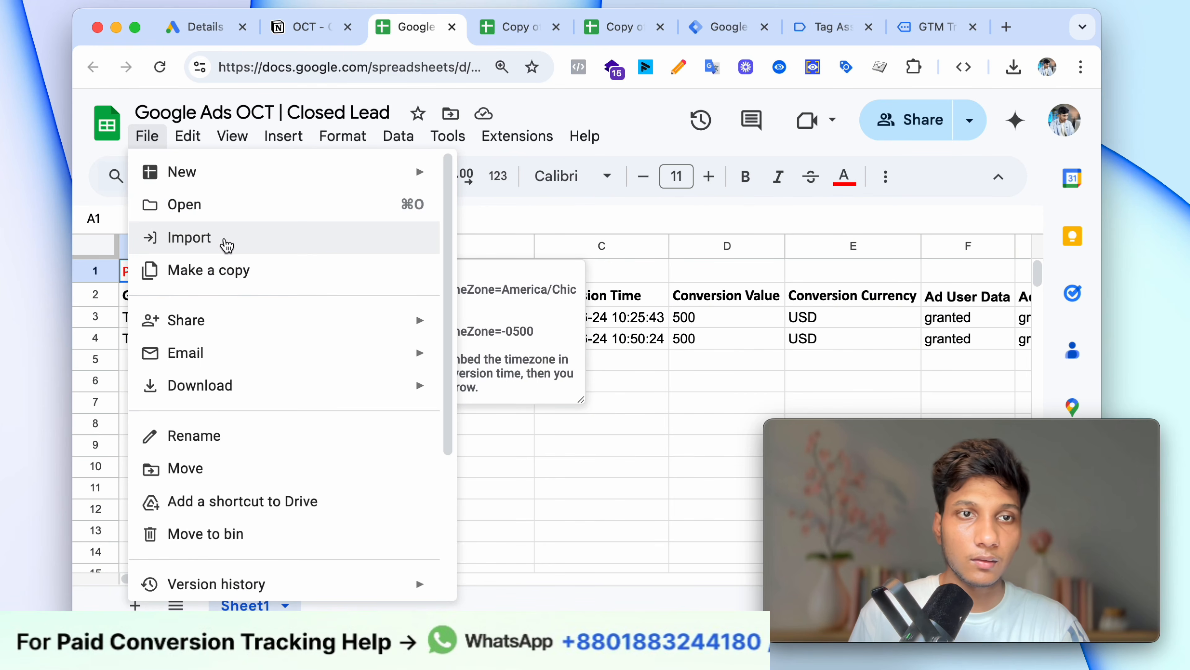
{"action": "left_click", "coordinate": [257, 267]}
{"action": "left_click", "coordinate": [683, 554]}
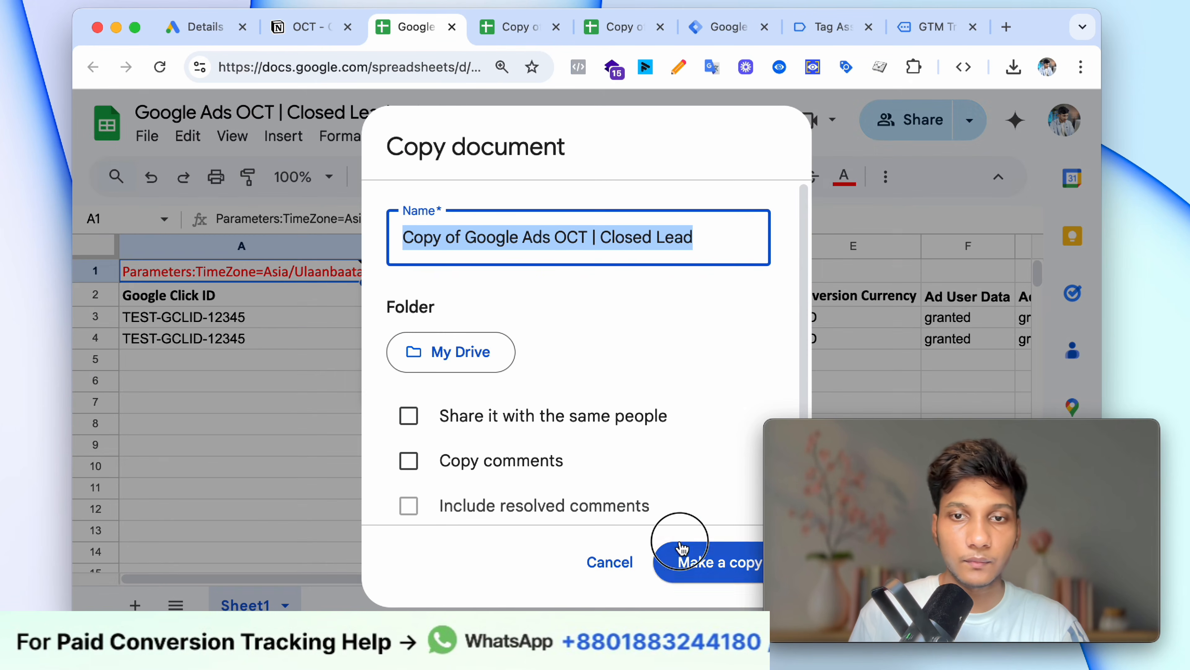
{"action": "middle_click", "coordinate": [385, 41]}
{"action": "left_click_drag", "start_coordinate": [386, 41], "coordinate": [531, 47]}
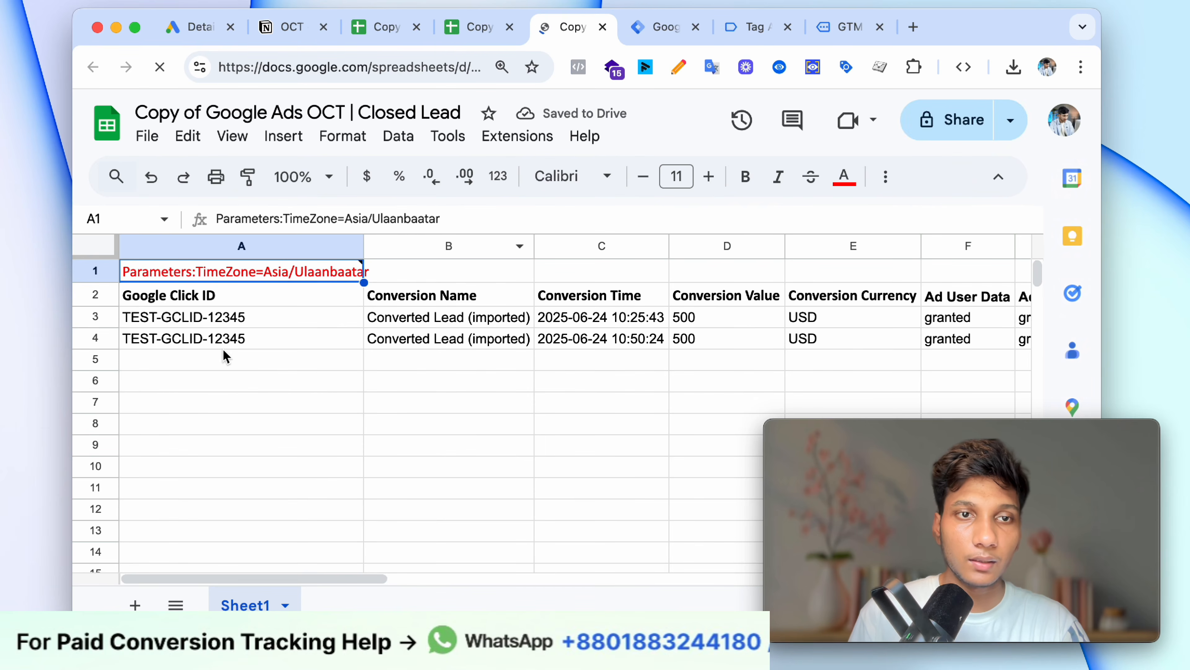
Step: Examine the columns and sample conversion rows in the Closed Lead and Enquiry copies
{"action": "left_click", "coordinate": [295, 310]}
{"action": "left_click", "coordinate": [565, 343]}
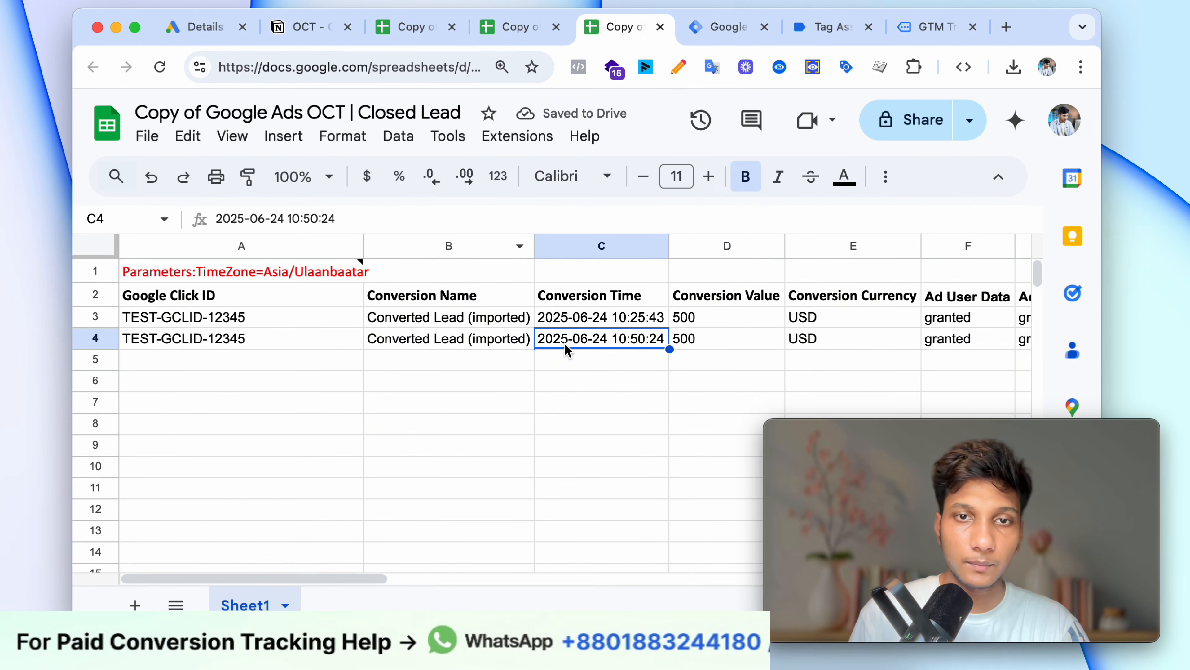
{"action": "left_click", "coordinate": [487, 24]}
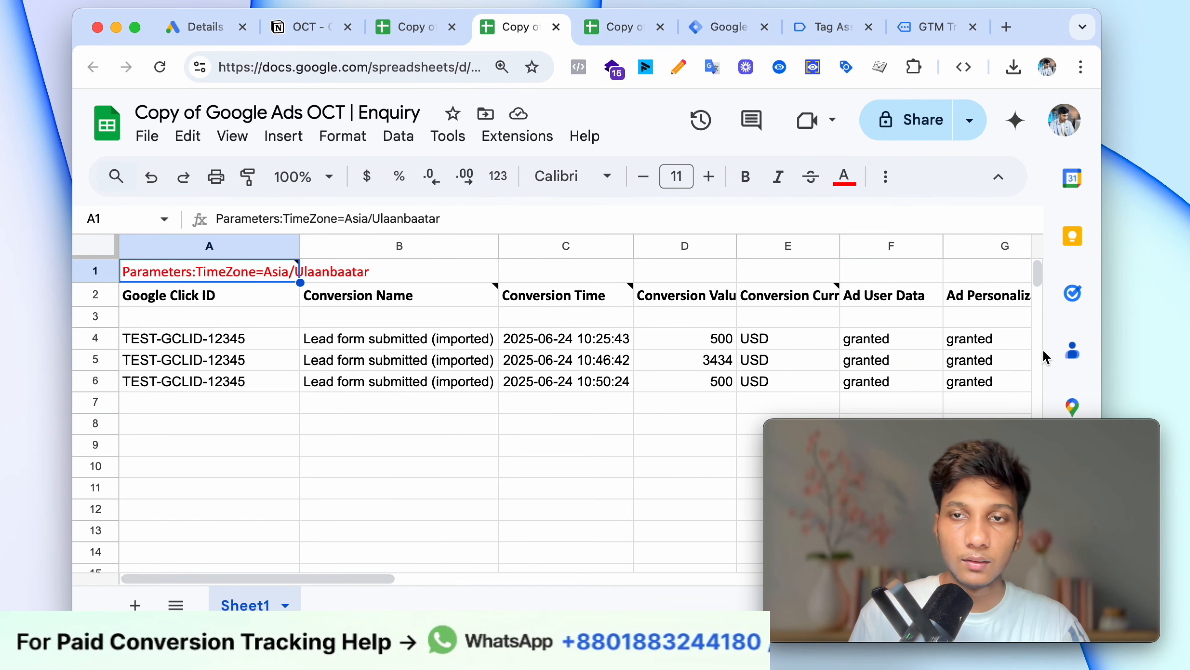
{"action": "left_click", "coordinate": [935, 357]}
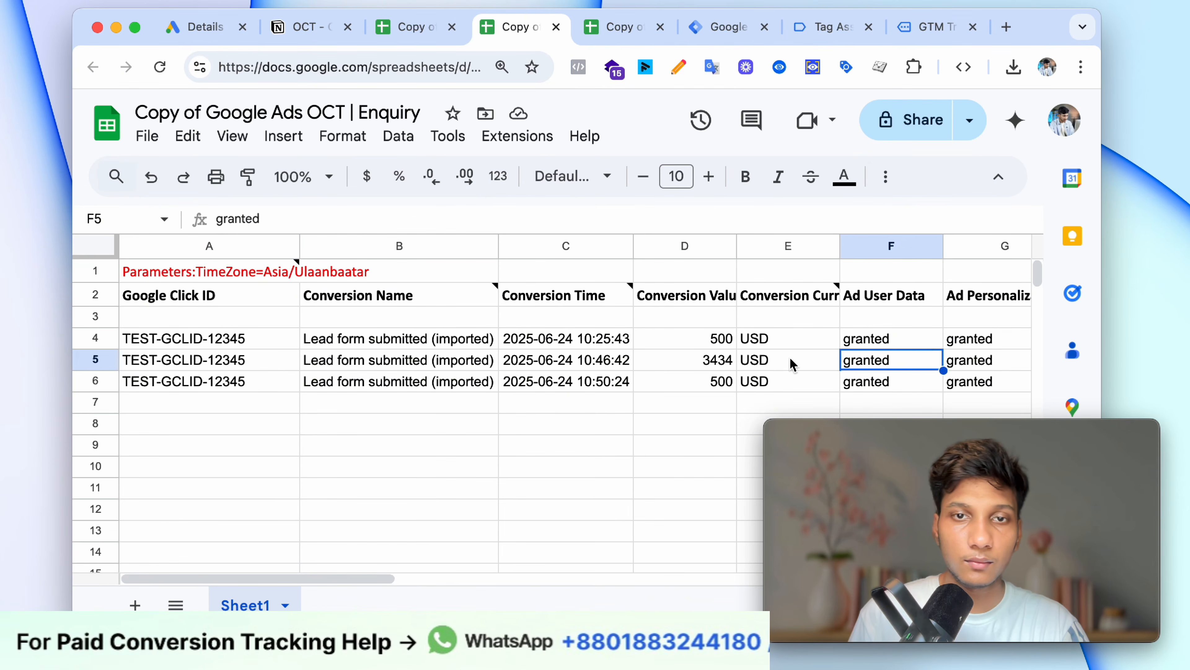
{"action": "left_click", "coordinate": [603, 427]}
{"action": "scroll", "coordinate": [710, 420], "scroll_direction": "right", "scroll_amount": 5}
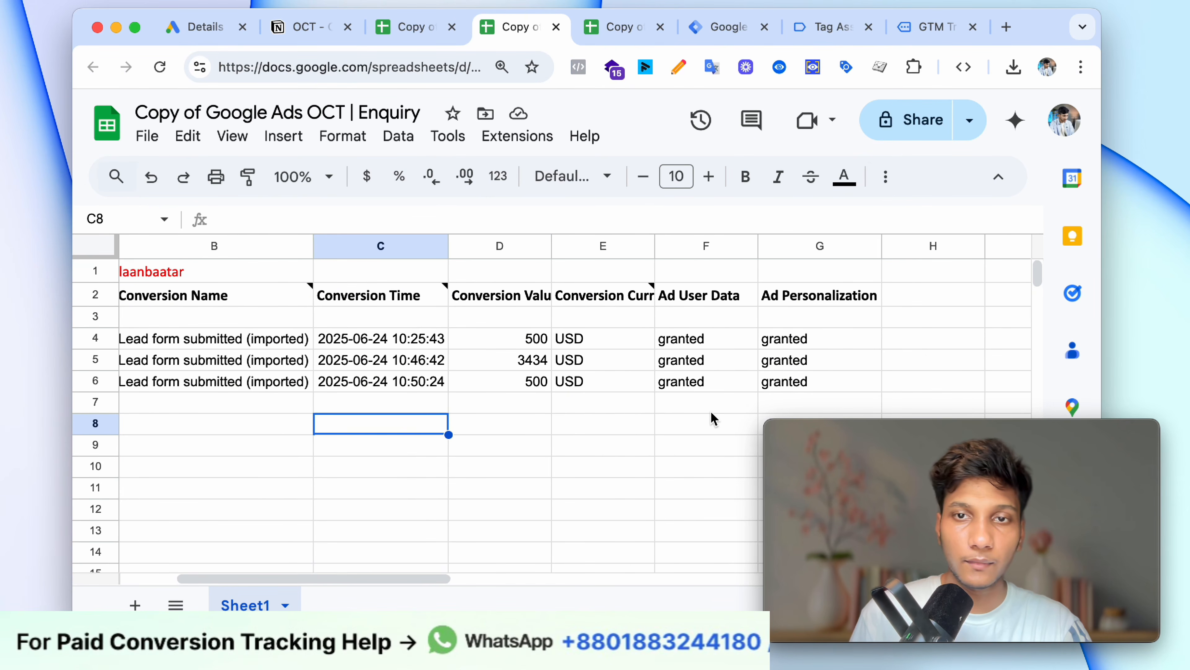
{"action": "left_click", "coordinate": [656, 426]}
{"action": "key", "text": "super+c"}
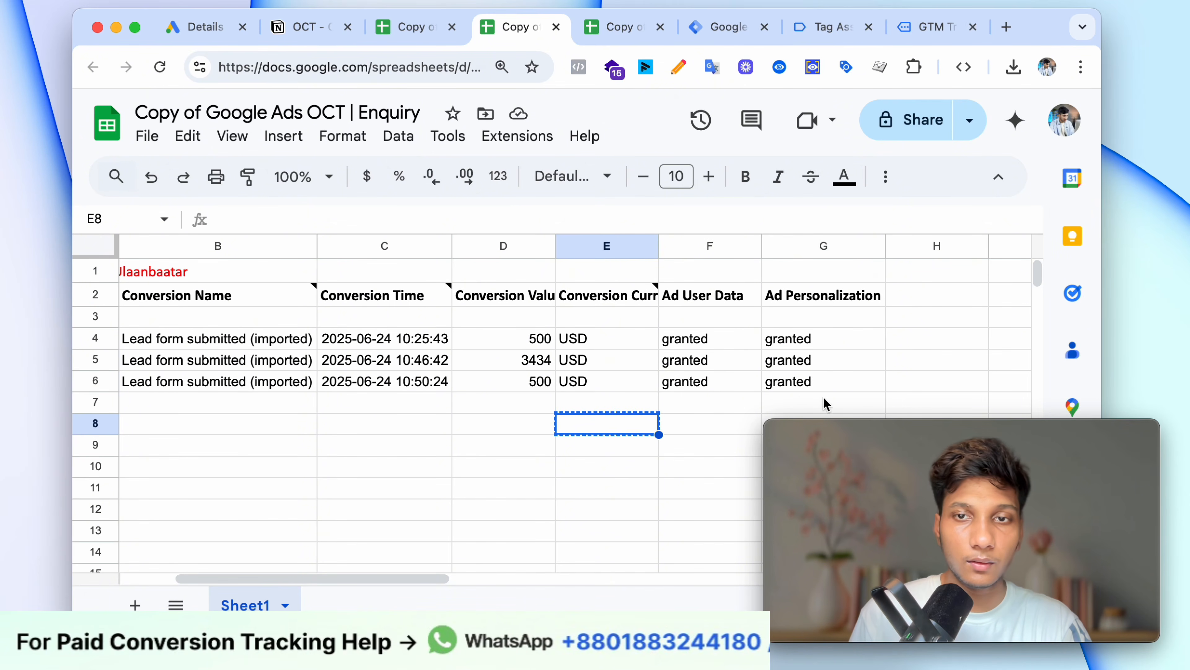
Step: Try to clear the sample conversion rows in A4:G7 of the Enquiry copy
{"action": "left_click_drag", "start_coordinate": [825, 404], "coordinate": [247, 341]}
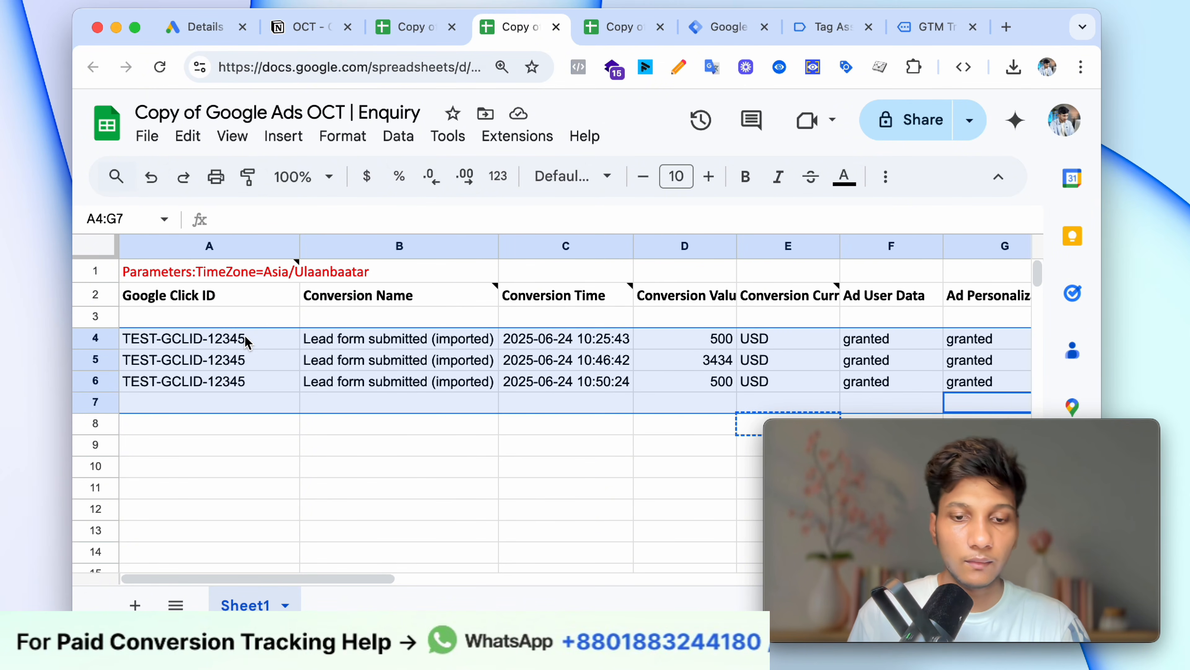
{"action": "key", "text": "BackSpace"}
{"action": "left_click", "coordinate": [350, 449]}
Step: Delete the formula in cell A3 of the Enquiry copy to clear its sample rows
{"action": "left_click", "coordinate": [214, 295]}
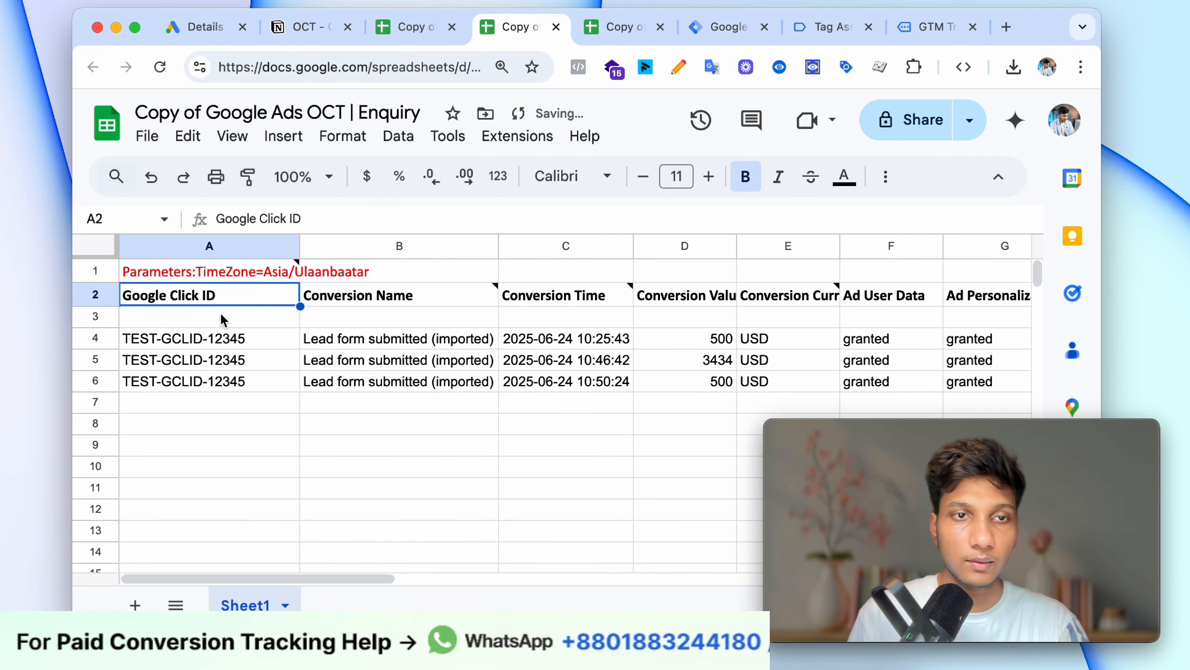
{"action": "triple_click", "coordinate": [221, 315]}
{"action": "key", "text": "BackSpace"}
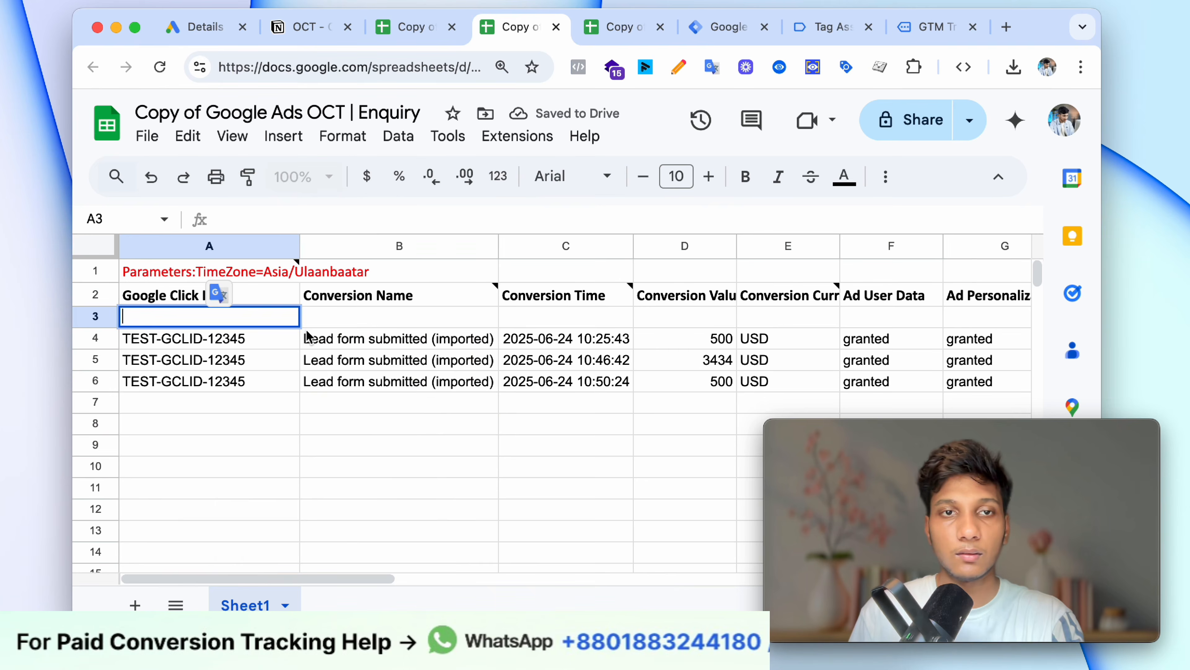
{"action": "left_click", "coordinate": [326, 378]}
{"action": "left_click", "coordinate": [372, 319]}
Step: Delete the ARRAYFORMULA in cell A3 of the Closed Lead copy to clear its sample rows
{"action": "left_click", "coordinate": [629, 39]}
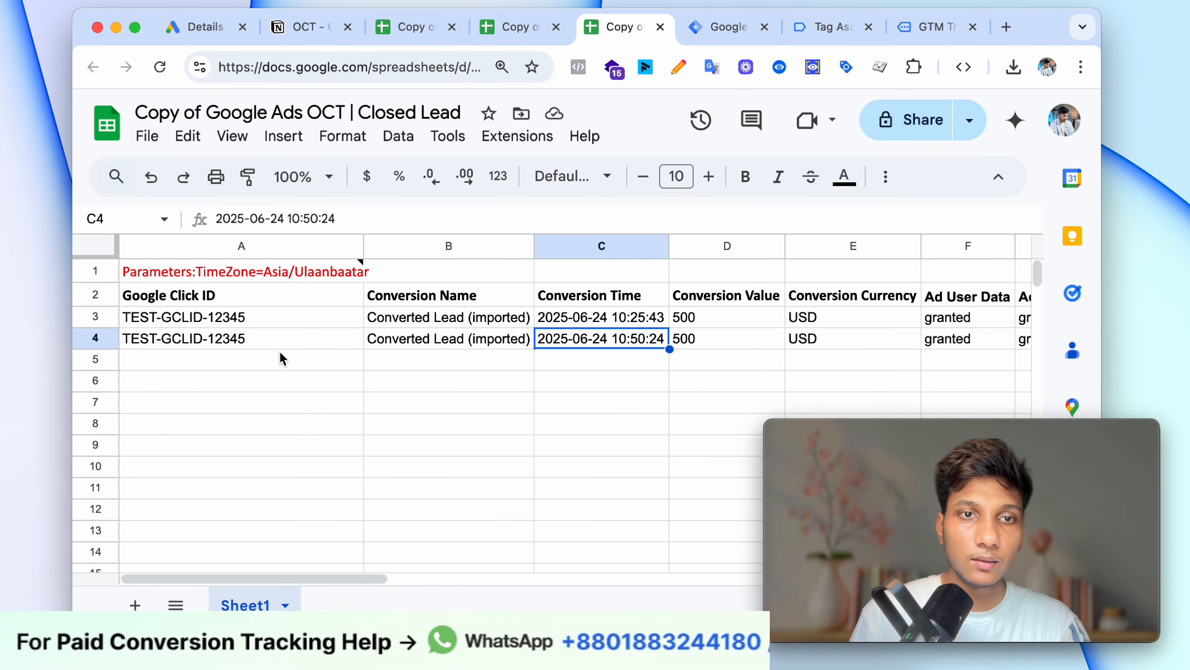
{"action": "left_click", "coordinate": [257, 313]}
{"action": "double_click", "coordinate": [257, 314]}
{"action": "key", "text": "super+a"}
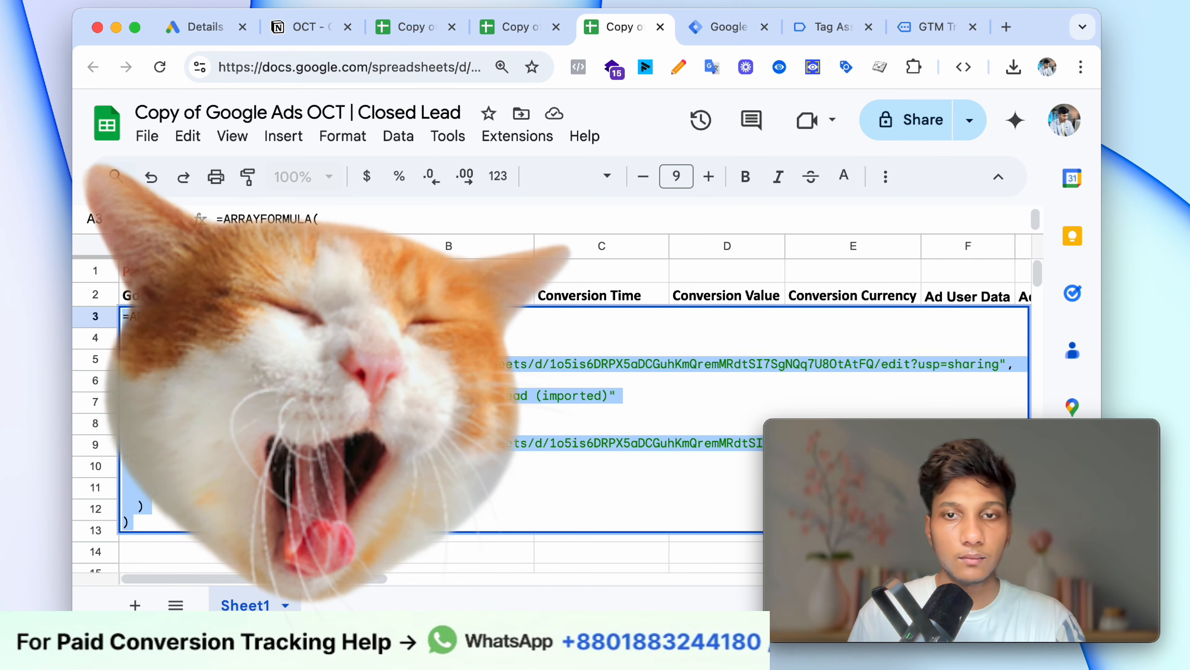
{"action": "key", "text": "Escape"}
{"action": "key", "text": "BackSpace"}
{"action": "left_click", "coordinate": [258, 423]}
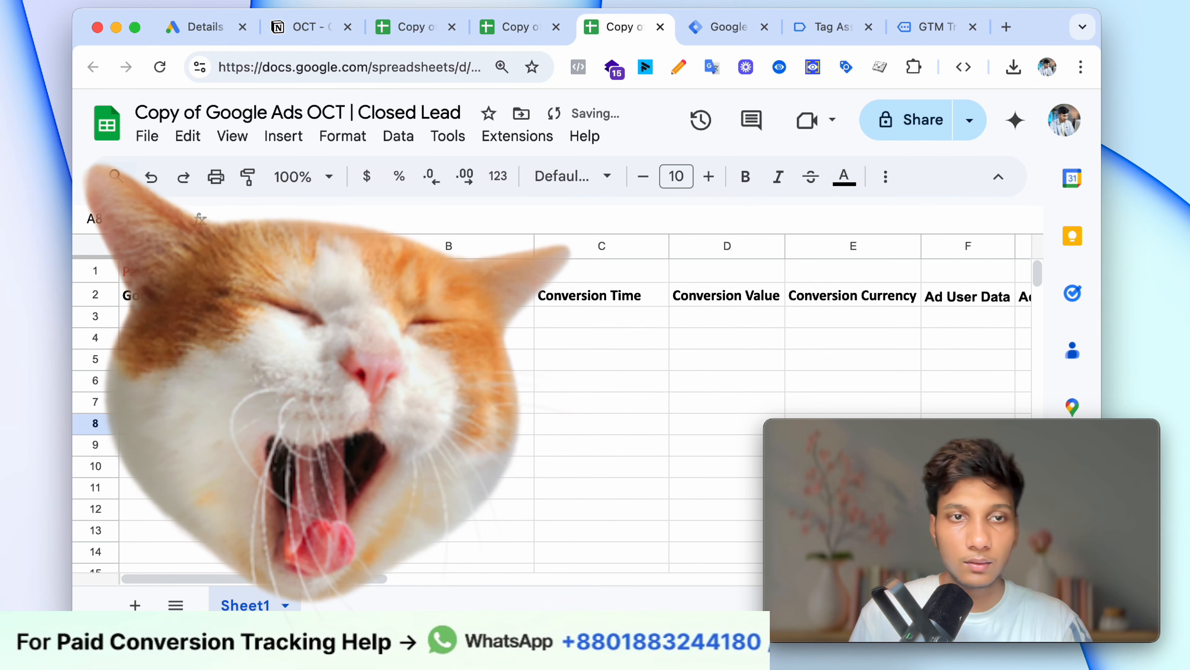
Step: Check the cleared Enquiry and Closed Lead copies against each other, ending on the Enquiry copy
{"action": "left_click", "coordinate": [515, 26]}
{"action": "left_click", "coordinate": [606, 30]}
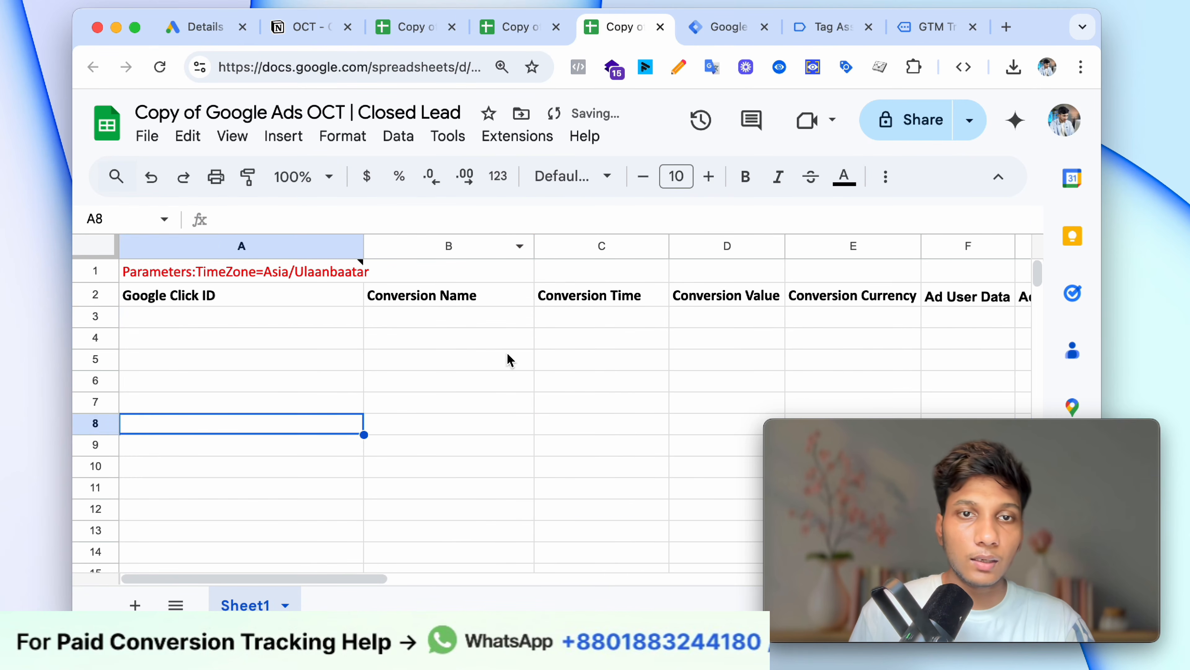
{"action": "left_click", "coordinate": [510, 359]}
{"action": "left_click", "coordinate": [514, 28]}
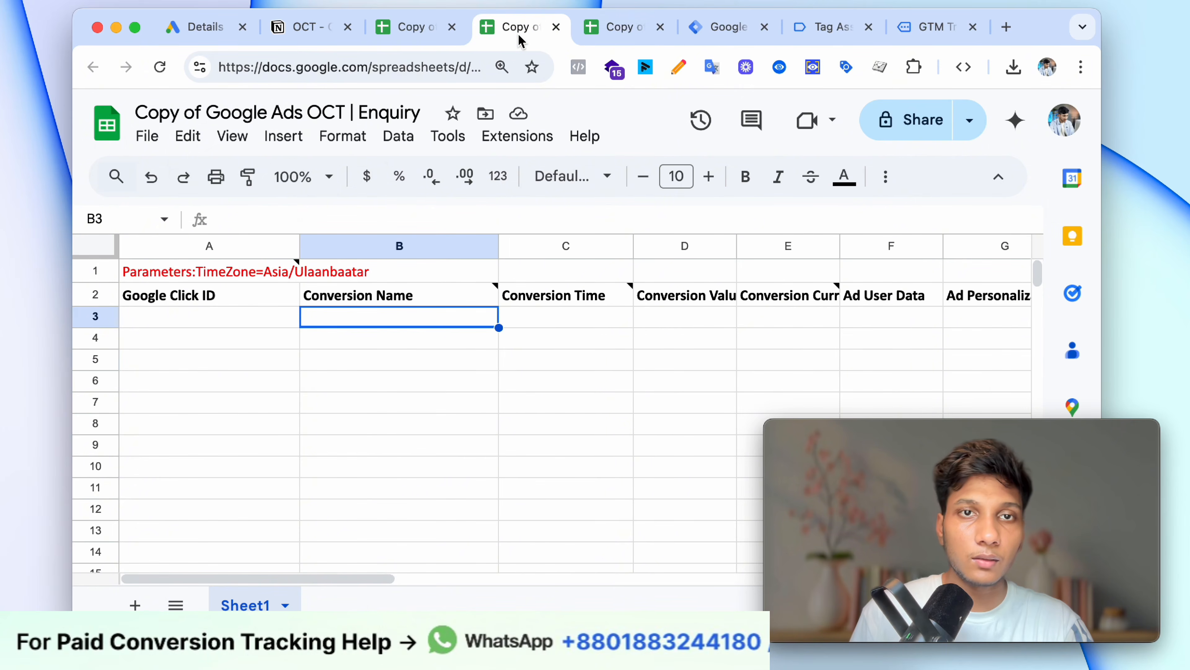
Step: Fill the Closed Deal status dropdown down from A5 to A8 in the CRM copy and set A6's status to Enquiry
{"action": "left_click", "coordinate": [406, 26]}
{"action": "left_click", "coordinate": [333, 335]}
{"action": "left_click", "coordinate": [381, 370]}
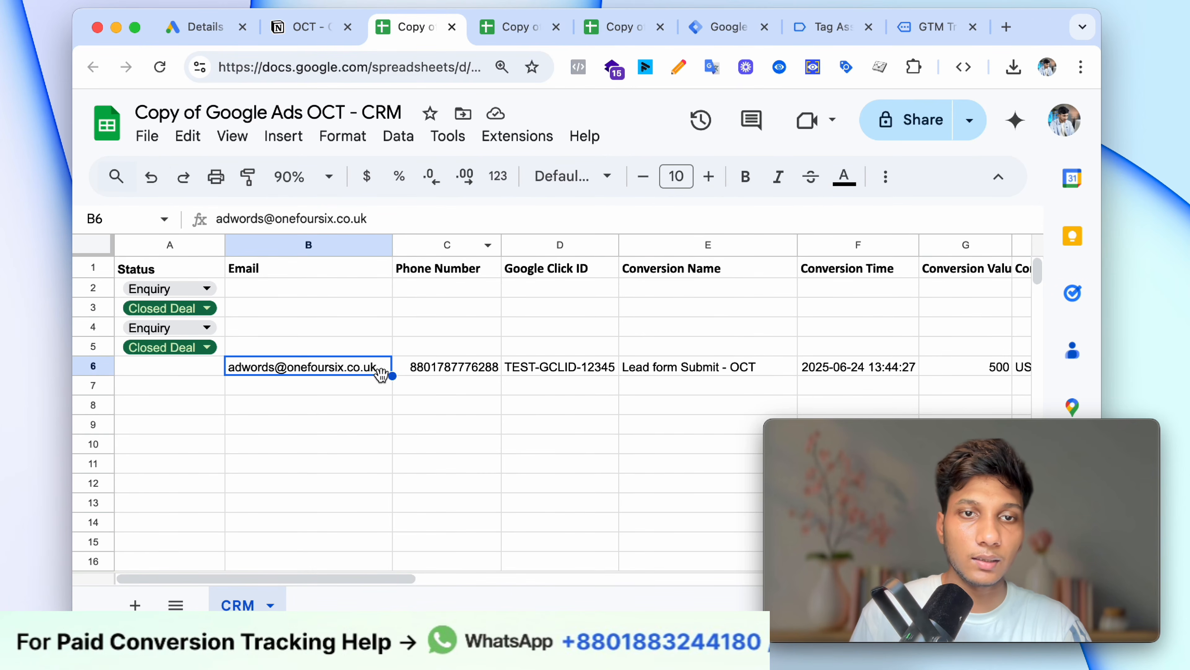
{"action": "left_click", "coordinate": [402, 389]}
{"action": "left_click", "coordinate": [419, 366]}
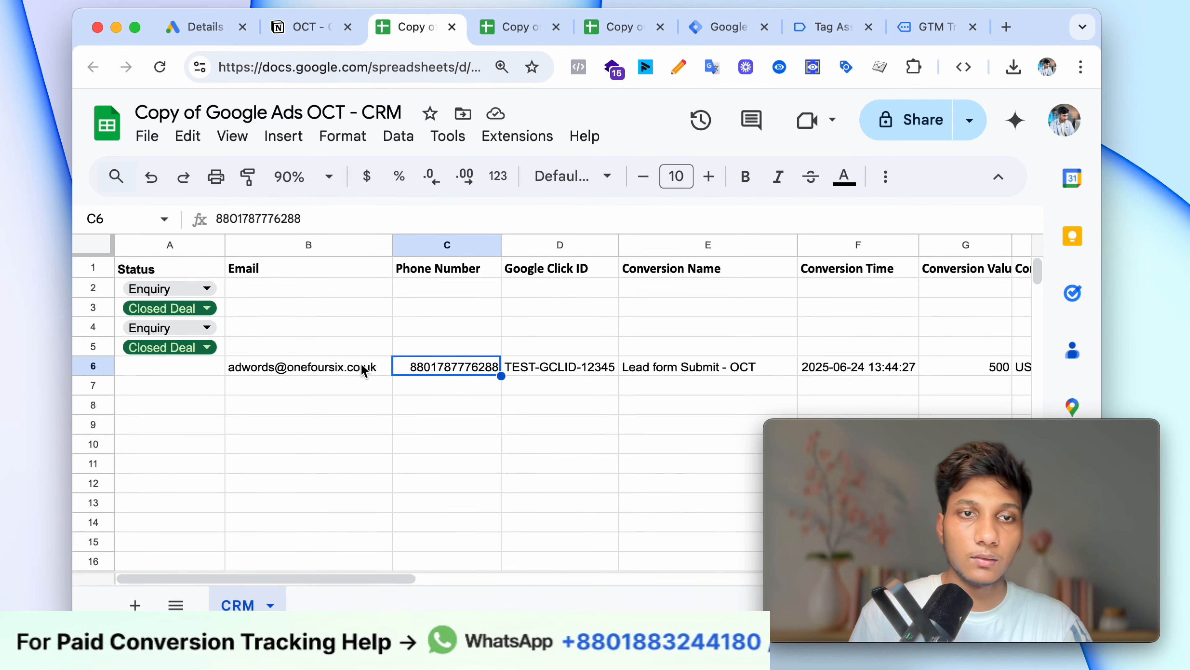
{"action": "left_click", "coordinate": [361, 366]}
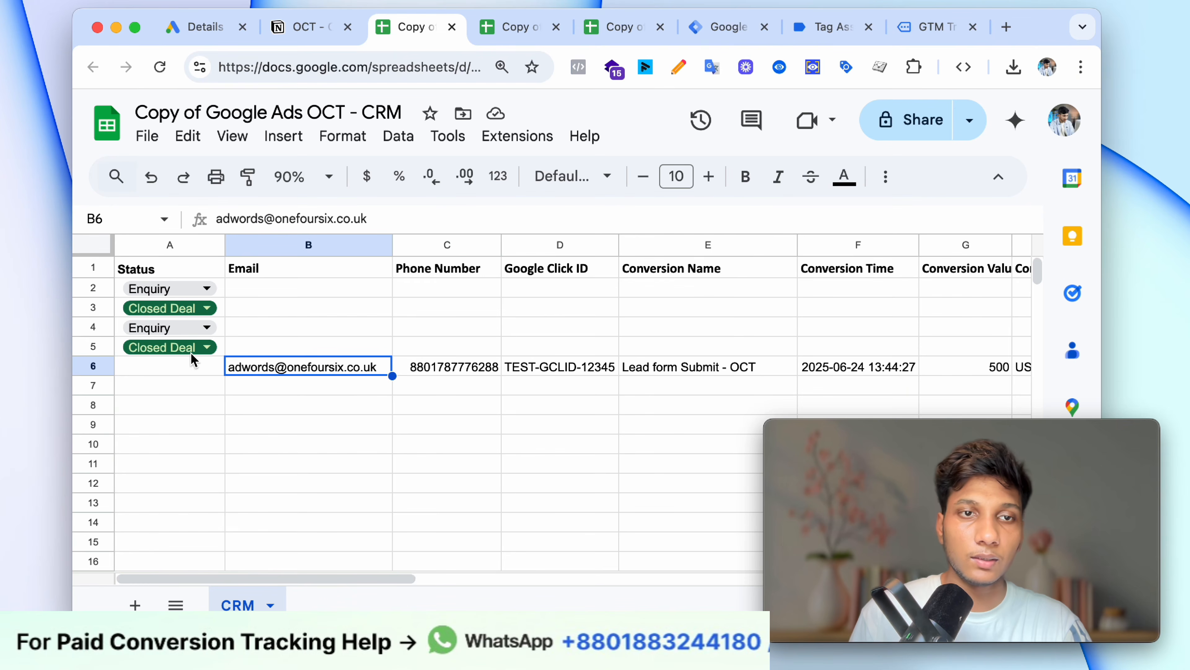
{"action": "left_click", "coordinate": [224, 348]}
{"action": "left_click_drag", "start_coordinate": [225, 357], "coordinate": [279, 404]}
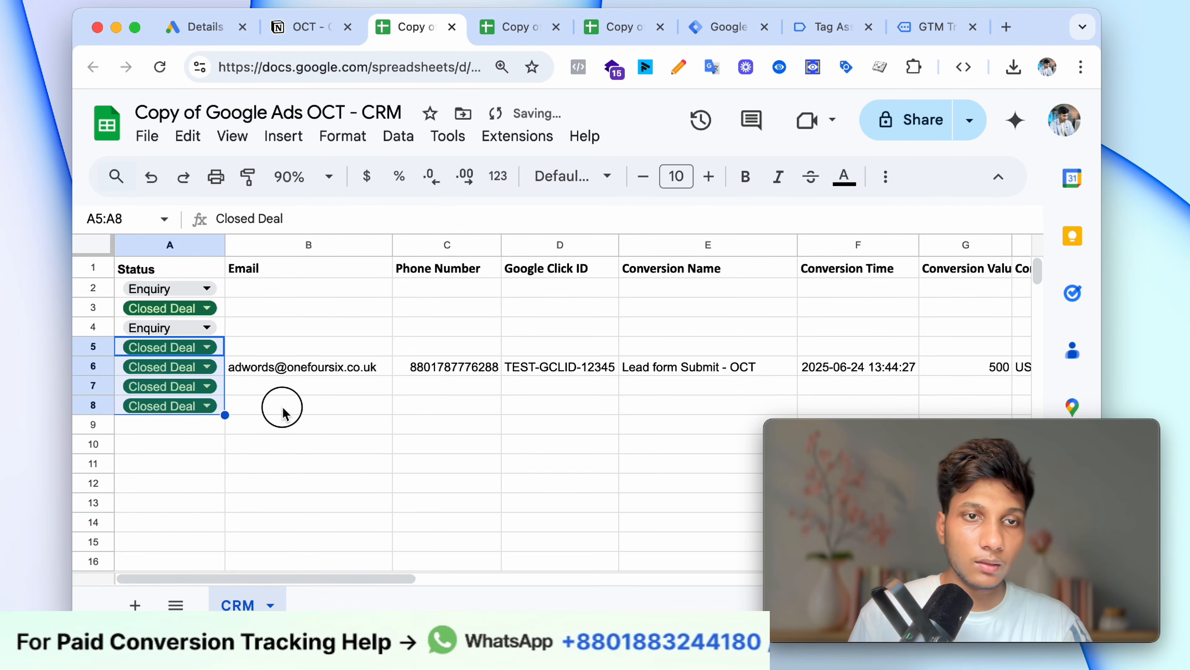
{"action": "left_click", "coordinate": [279, 405]}
{"action": "double_click", "coordinate": [201, 367]}
{"action": "left_click", "coordinate": [198, 395]}
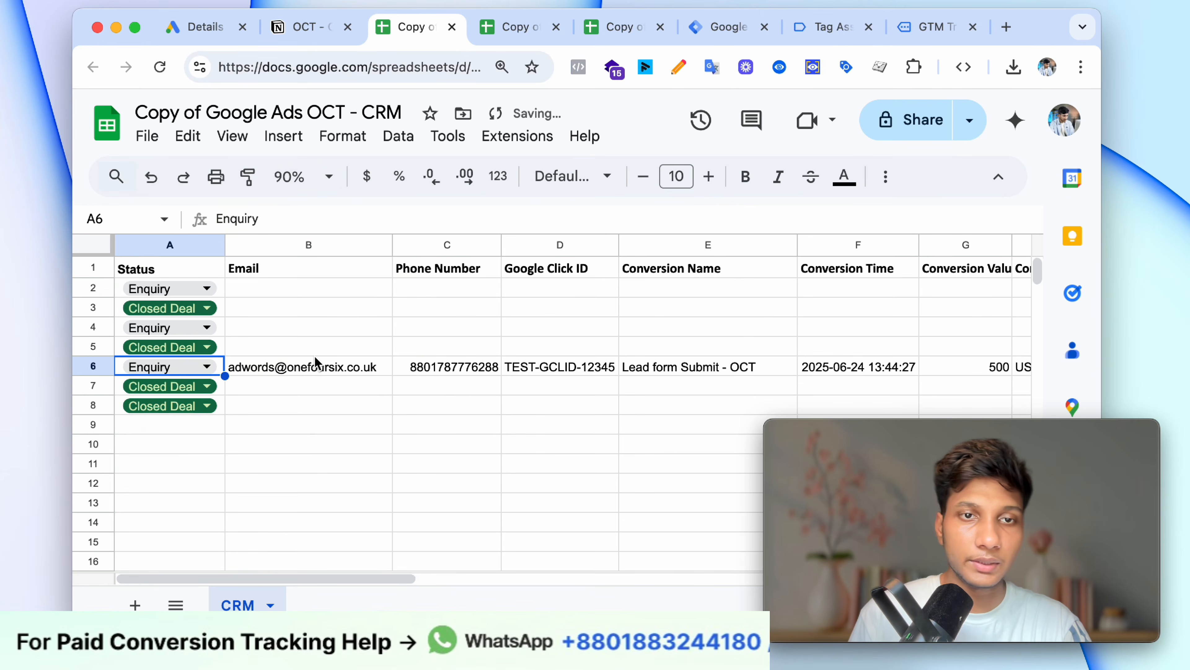
Step: Copy the IMPORTRANGE formula for range CRM!D2:J from the Notion guide and paste it into A3 of the Enquiry copy
{"action": "left_click", "coordinate": [469, 21]}
{"action": "left_click", "coordinate": [263, 298]}
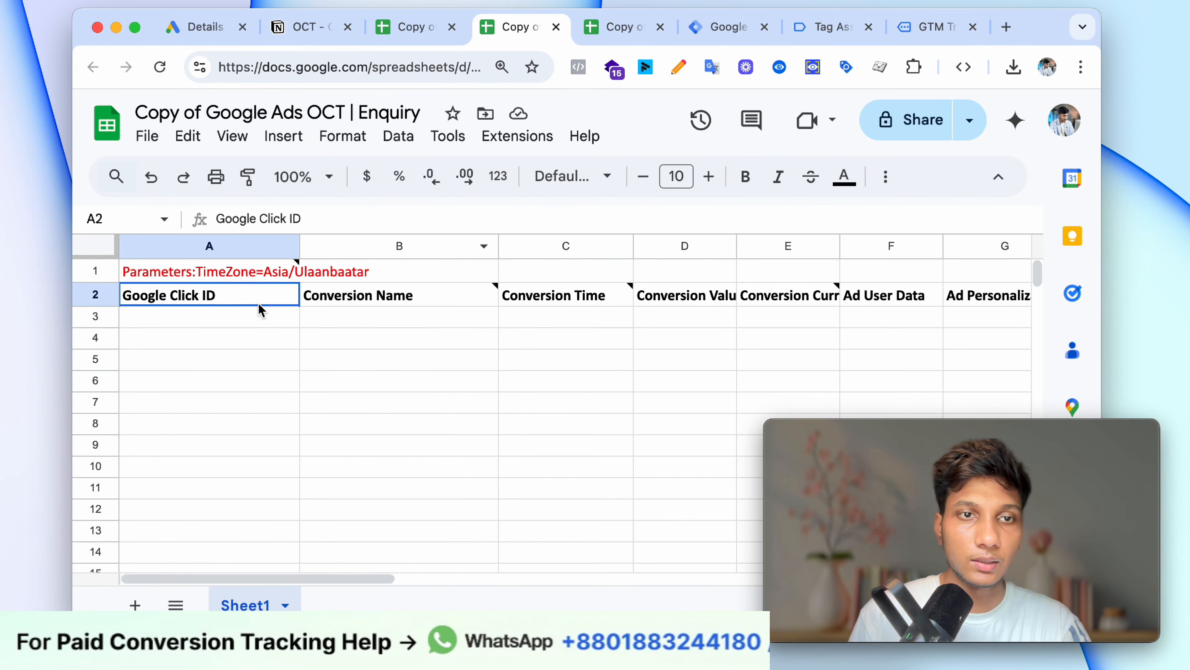
{"action": "left_click", "coordinate": [244, 319]}
{"action": "left_click", "coordinate": [303, 40]}
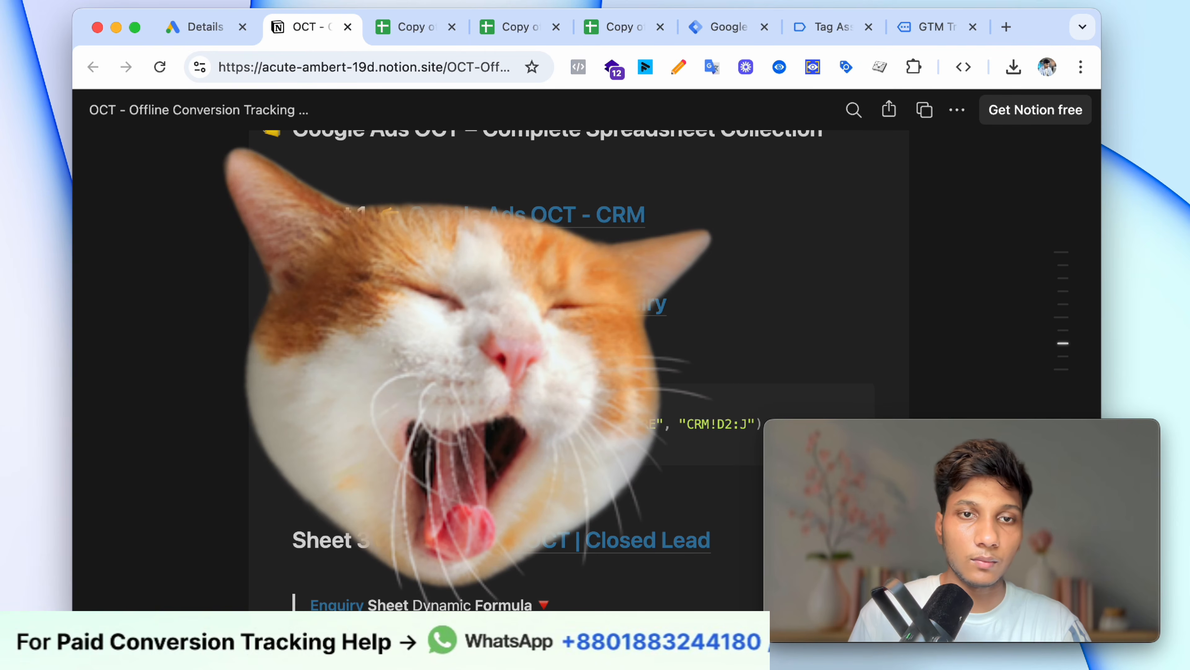
{"action": "scroll", "coordinate": [663, 319], "scroll_direction": "down", "scroll_amount": 3}
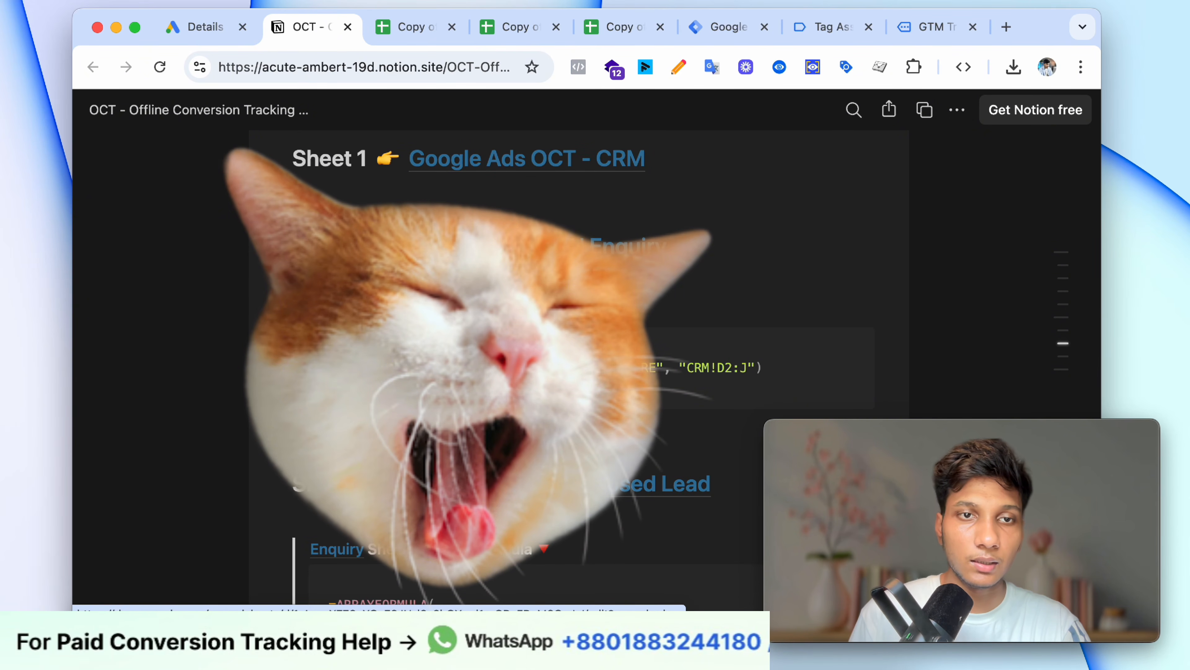
{"action": "scroll", "coordinate": [579, 328], "scroll_direction": "up", "scroll_amount": 1}
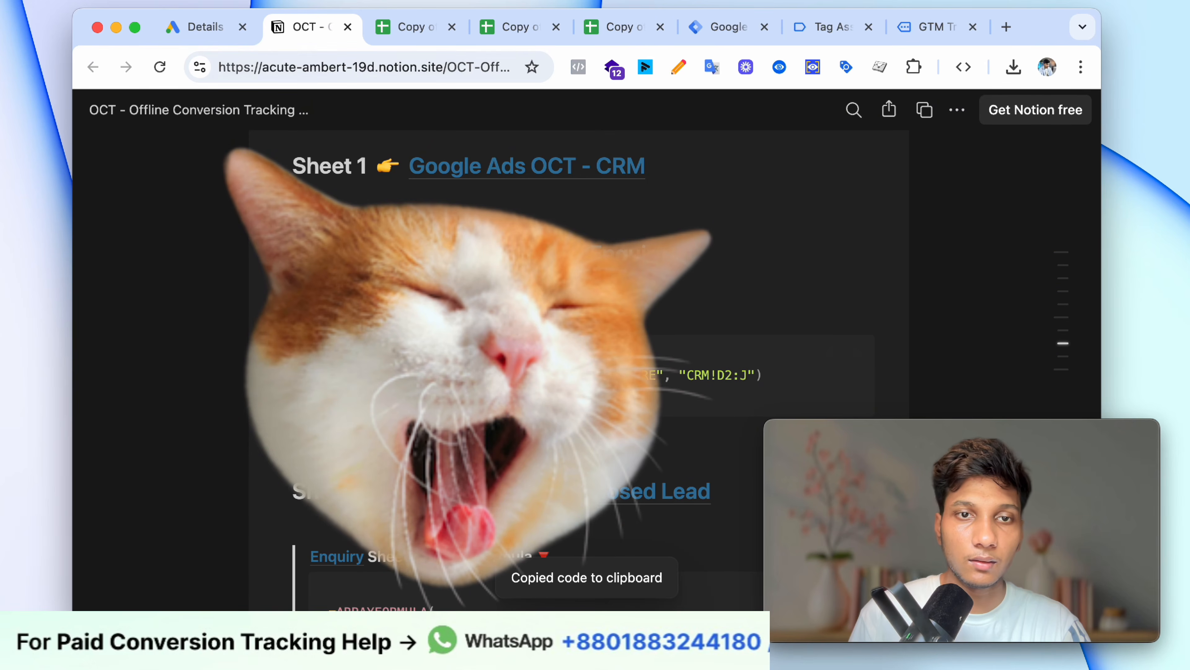
{"action": "left_click", "coordinate": [506, 29]}
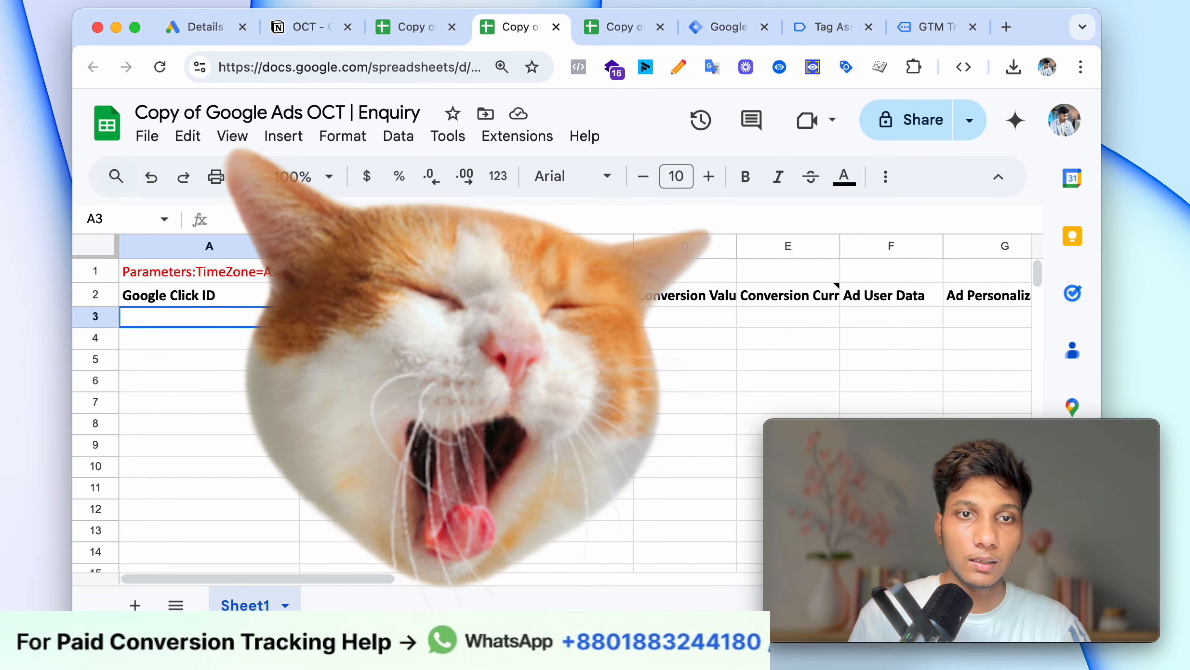
{"action": "key", "text": "super+v"}
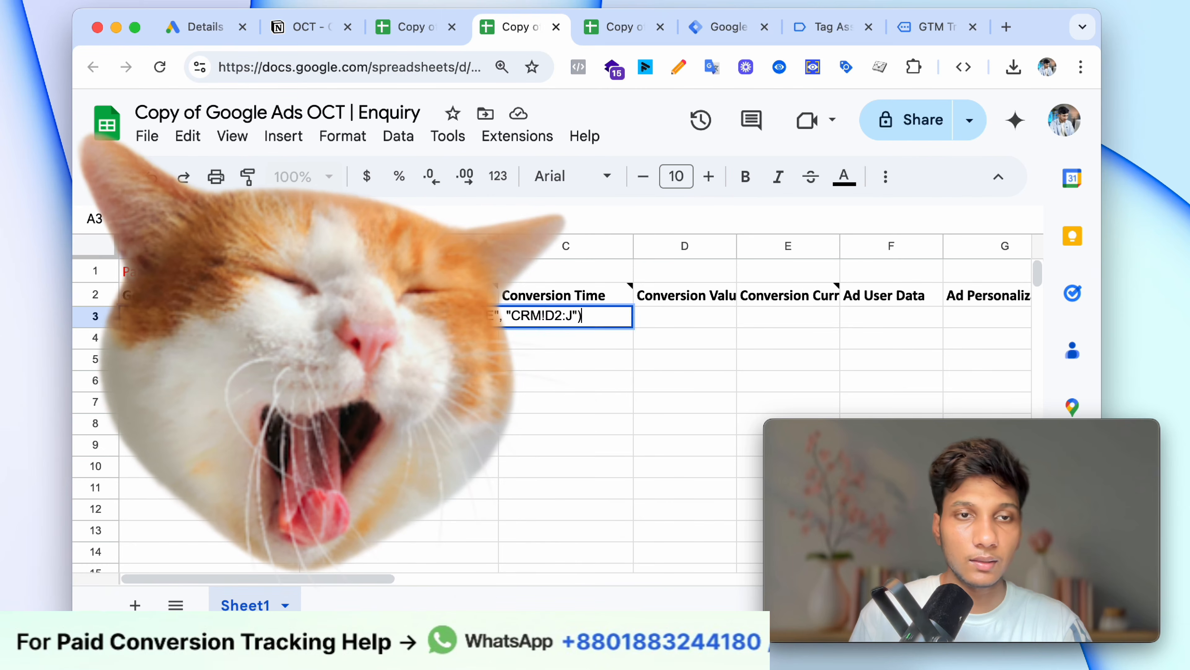
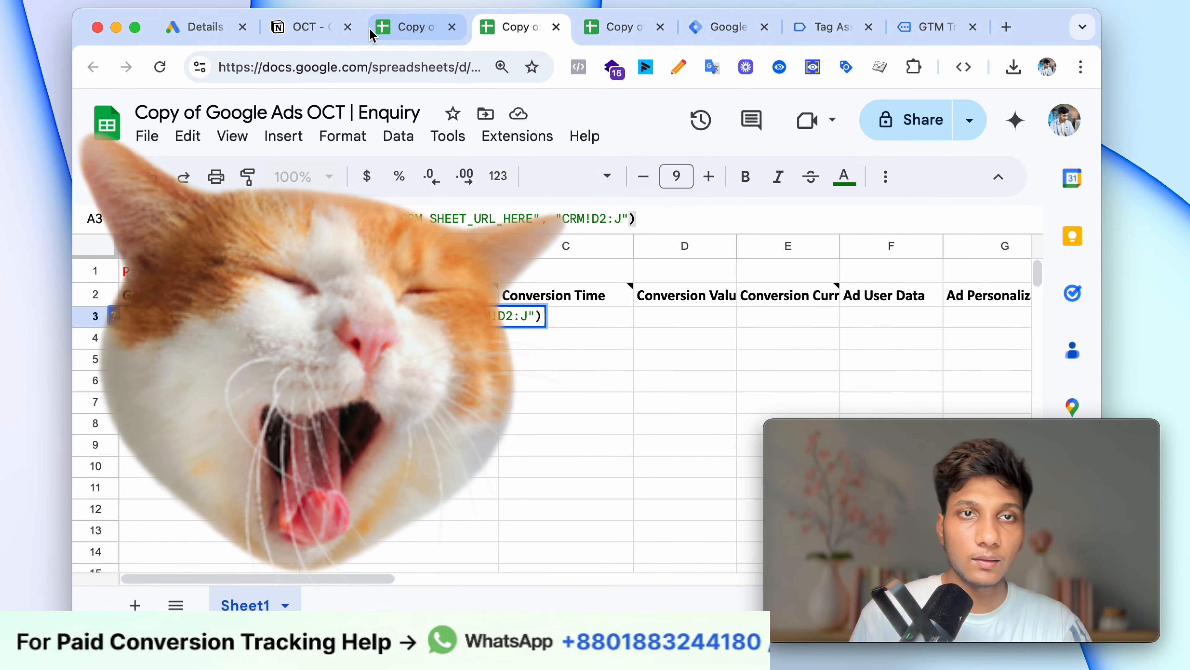
Step: Replace the URL placeholder in the Enquiry copy's IMPORTRANGE formula with the CRM copy's share link and allow access between the sheets
{"action": "left_click", "coordinate": [403, 28]}
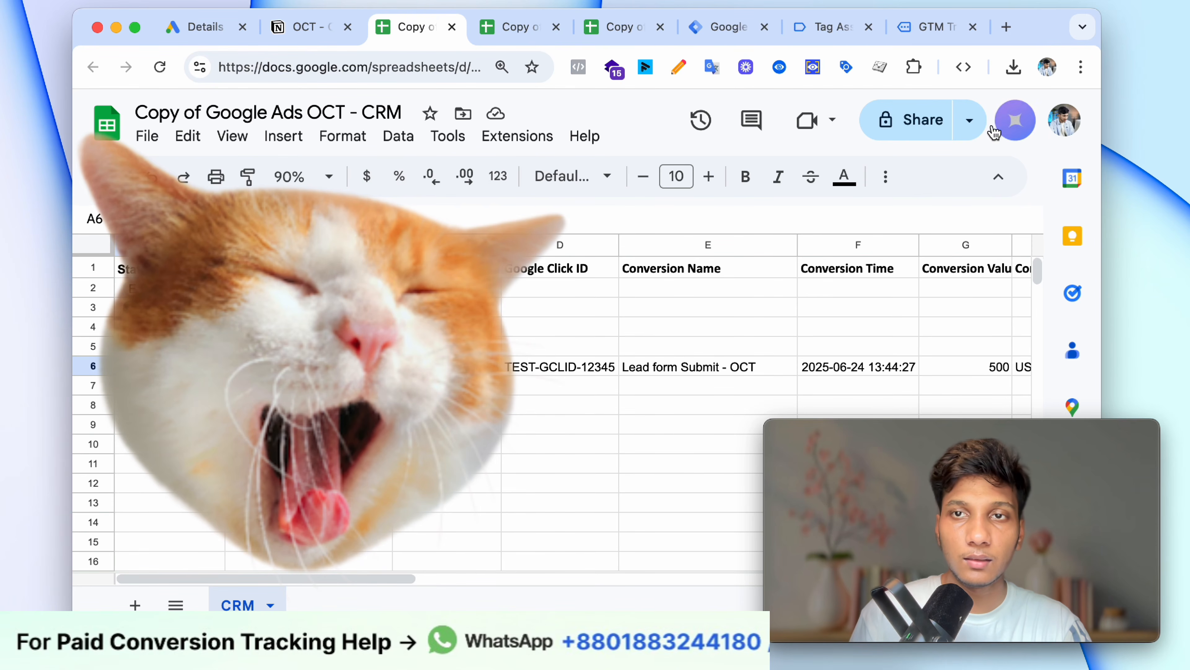
{"action": "left_click", "coordinate": [969, 120]}
{"action": "left_click", "coordinate": [845, 162]}
{"action": "left_click", "coordinate": [480, 34]}
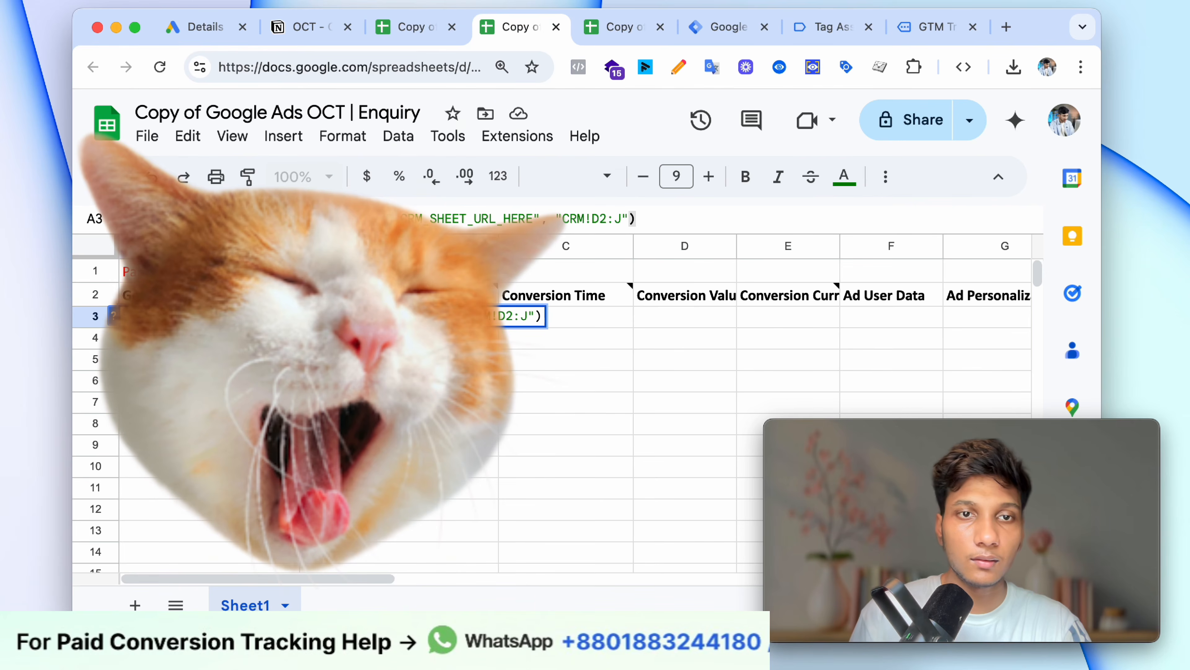
{"action": "key", "text": "super+v"}
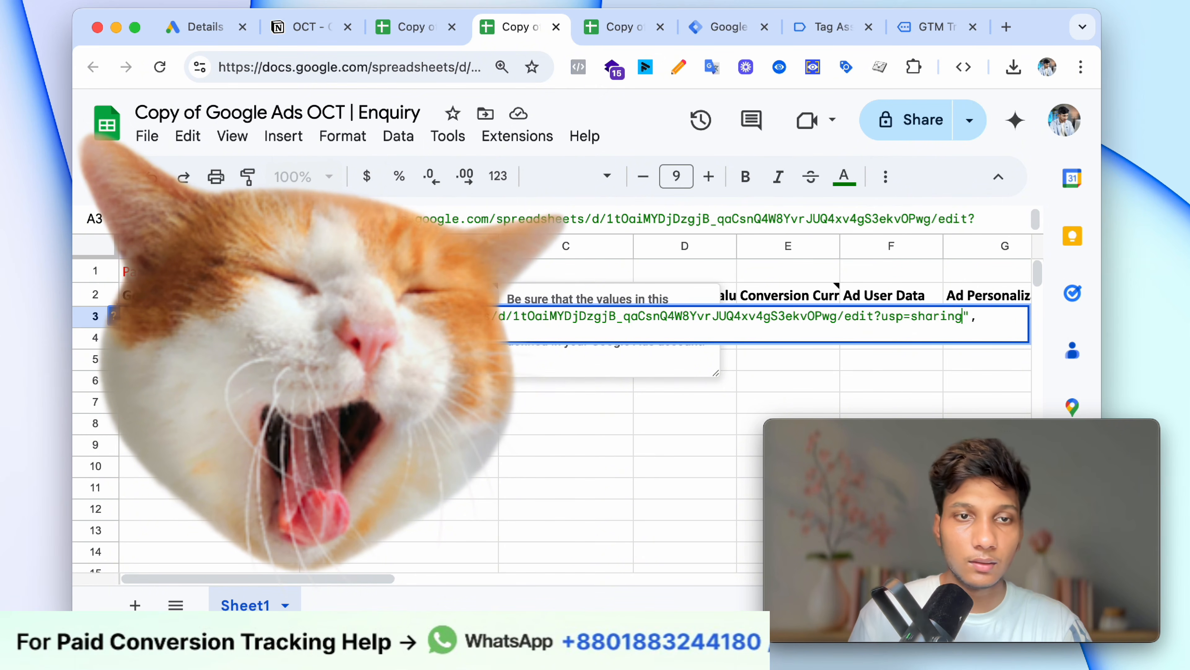
{"action": "key", "text": "Return"}
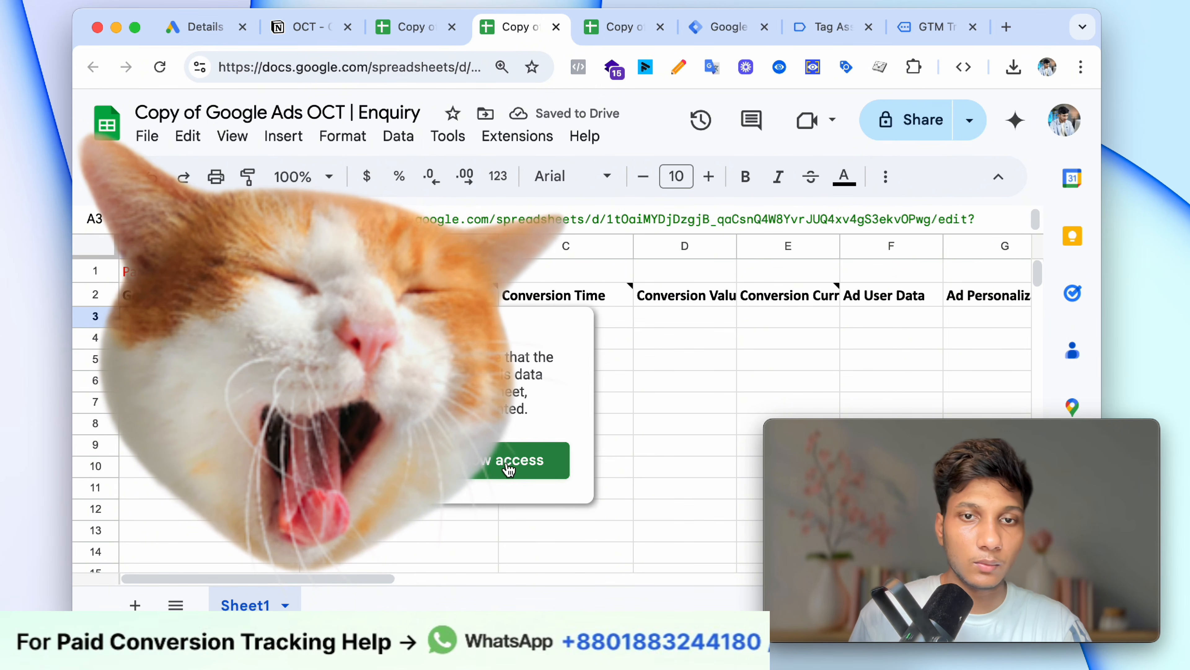
{"action": "left_click", "coordinate": [510, 462]}
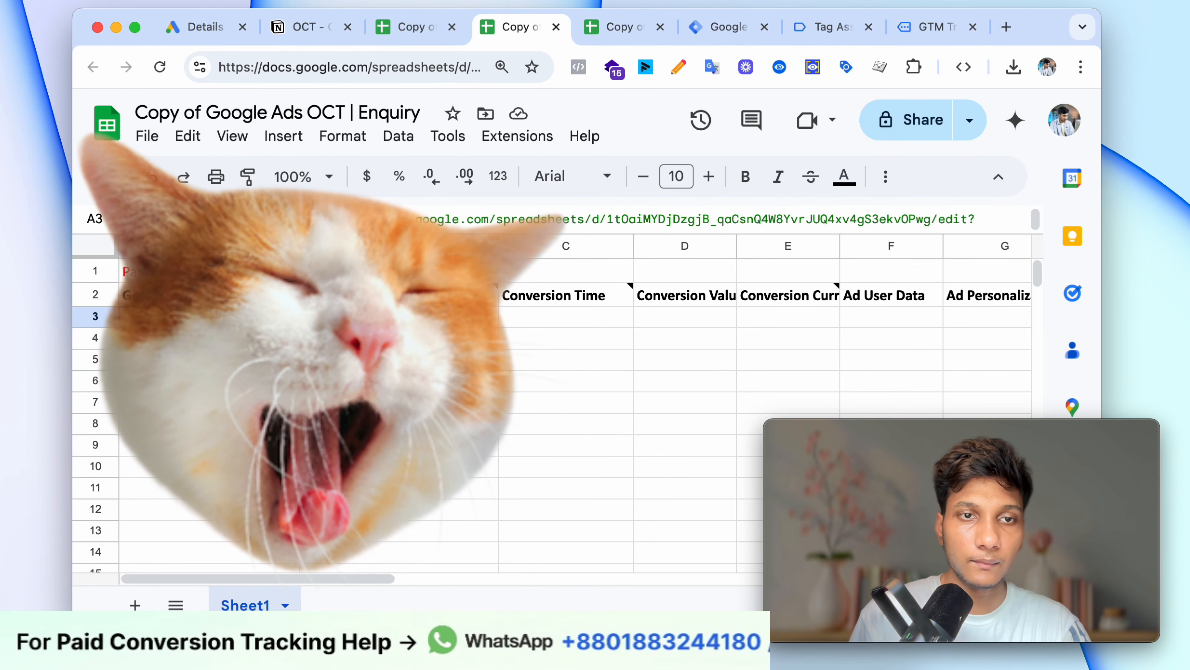
Step: Compare the imported test lead in the Enquiry copy with the matching row 6 in the CRM copy
{"action": "left_click", "coordinate": [356, 382]}
{"action": "scroll", "coordinate": [599, 414], "scroll_direction": "down", "scroll_amount": 1}
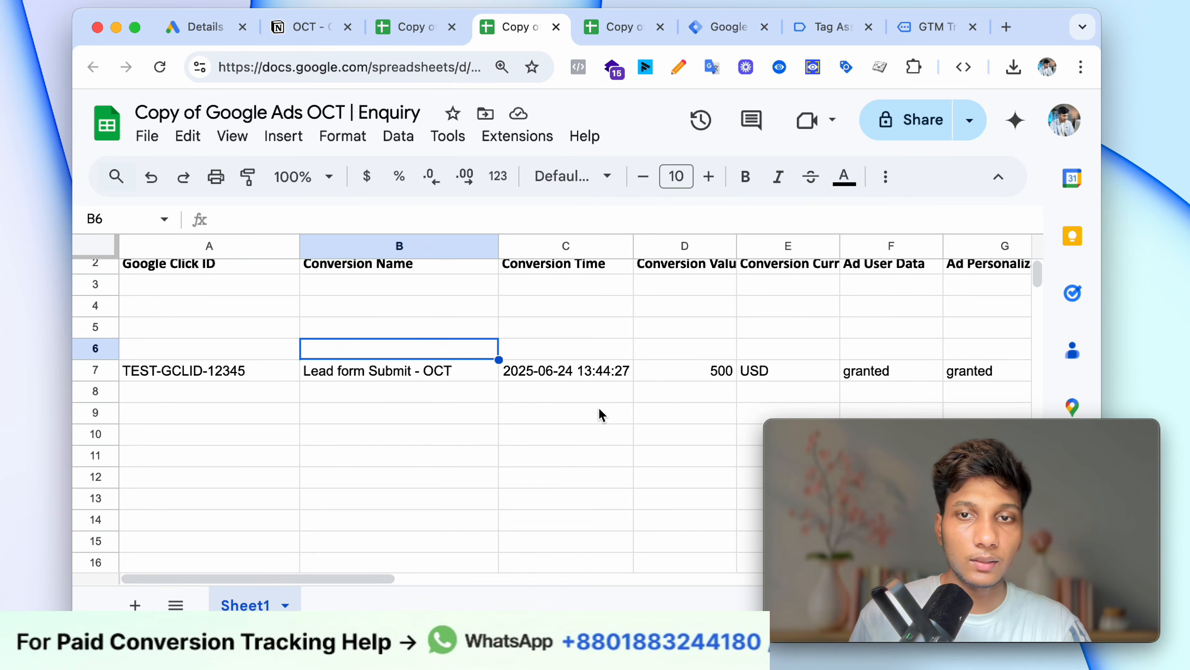
{"action": "left_click", "coordinate": [738, 375]}
{"action": "left_click", "coordinate": [255, 375]}
{"action": "left_click", "coordinate": [441, 28]}
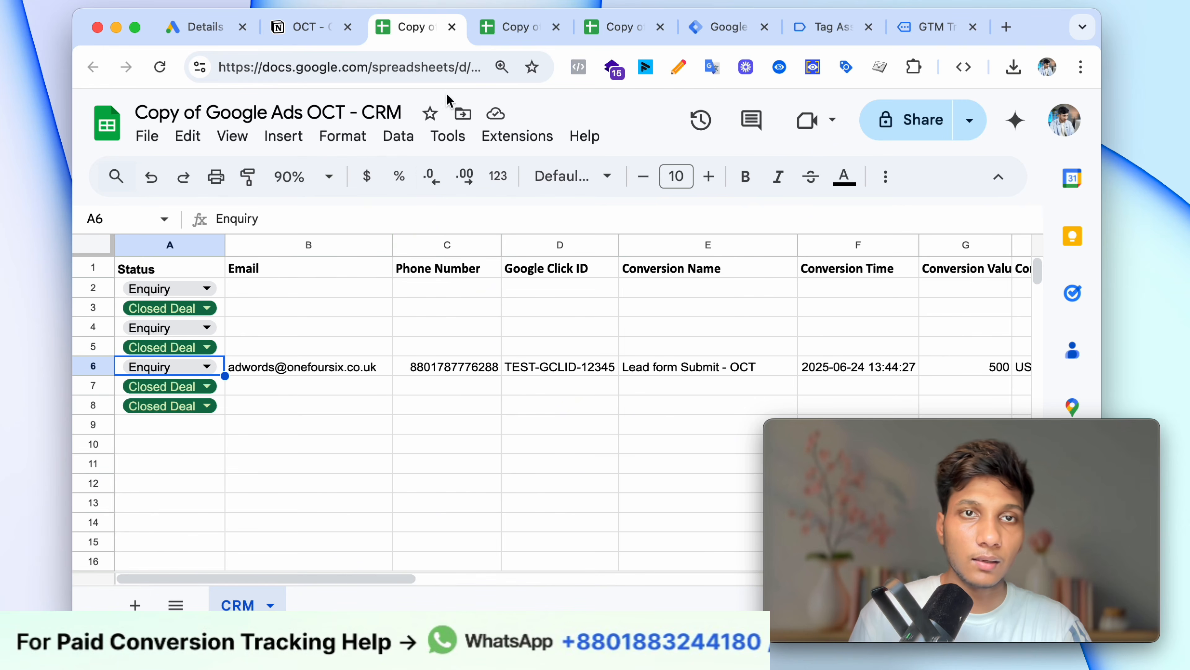
{"action": "left_click", "coordinate": [483, 368]}
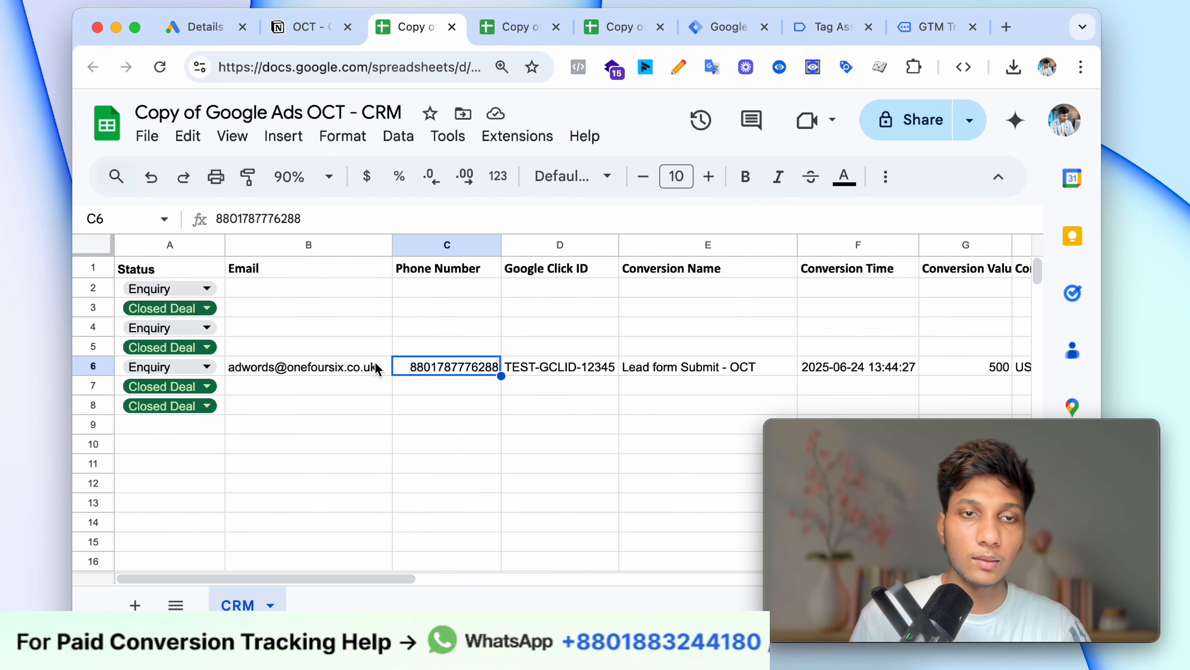
{"action": "left_click", "coordinate": [591, 370]}
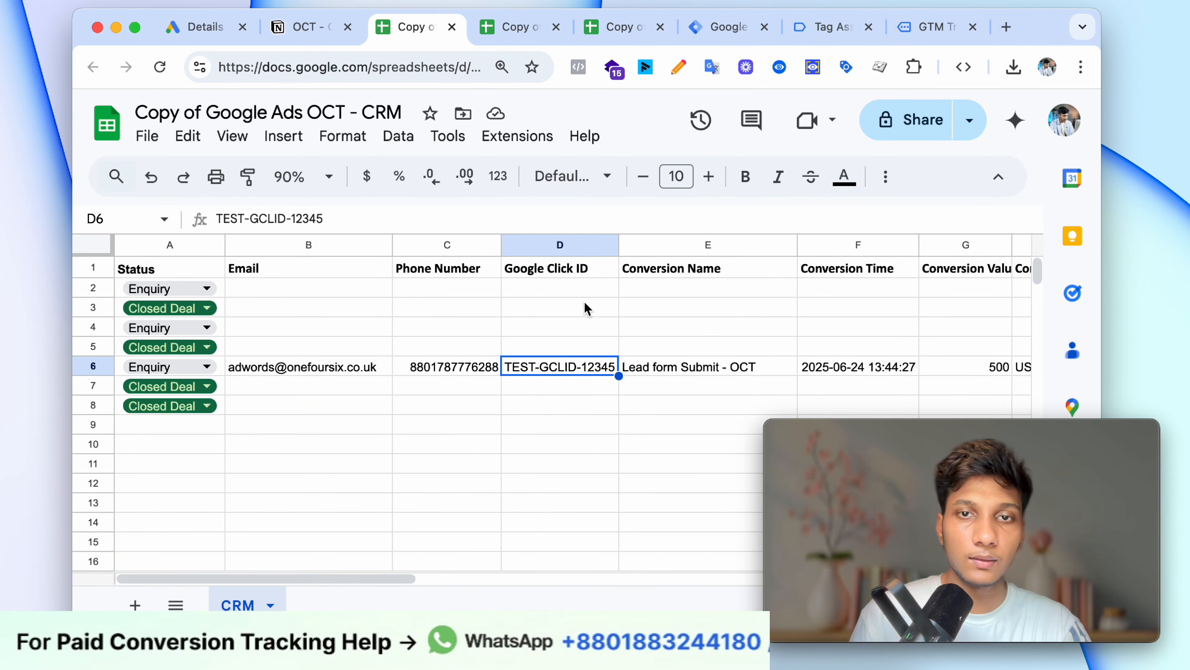
{"action": "left_click", "coordinate": [506, 29]}
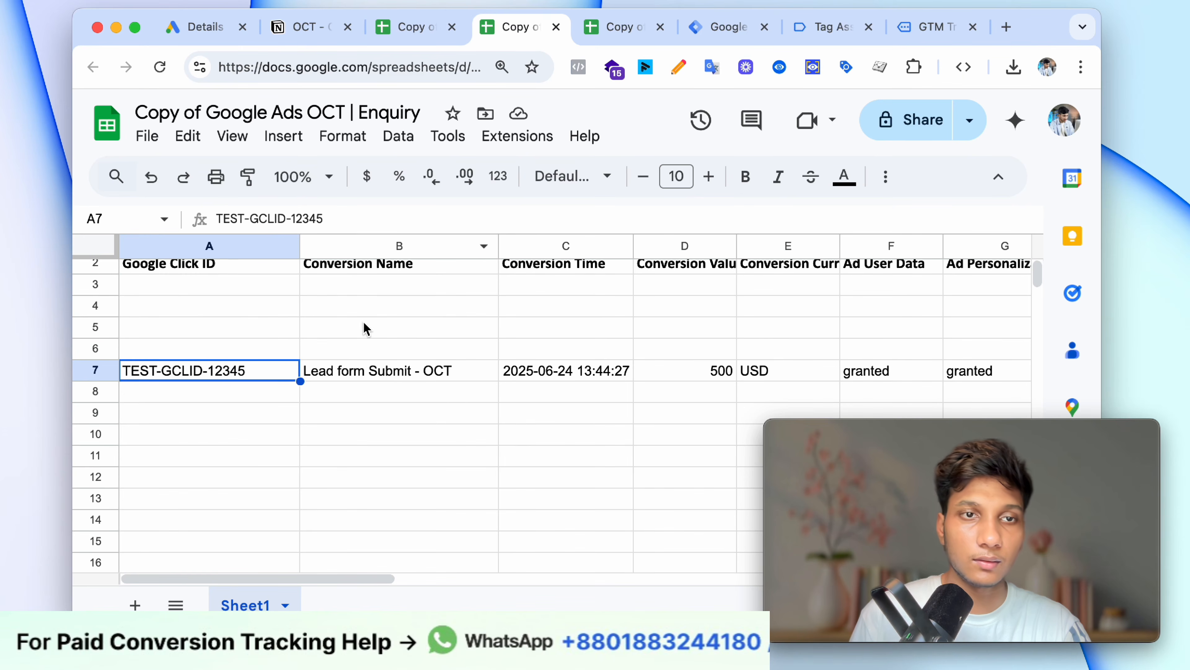
{"action": "scroll", "coordinate": [404, 357], "scroll_direction": "up", "scroll_amount": 1}
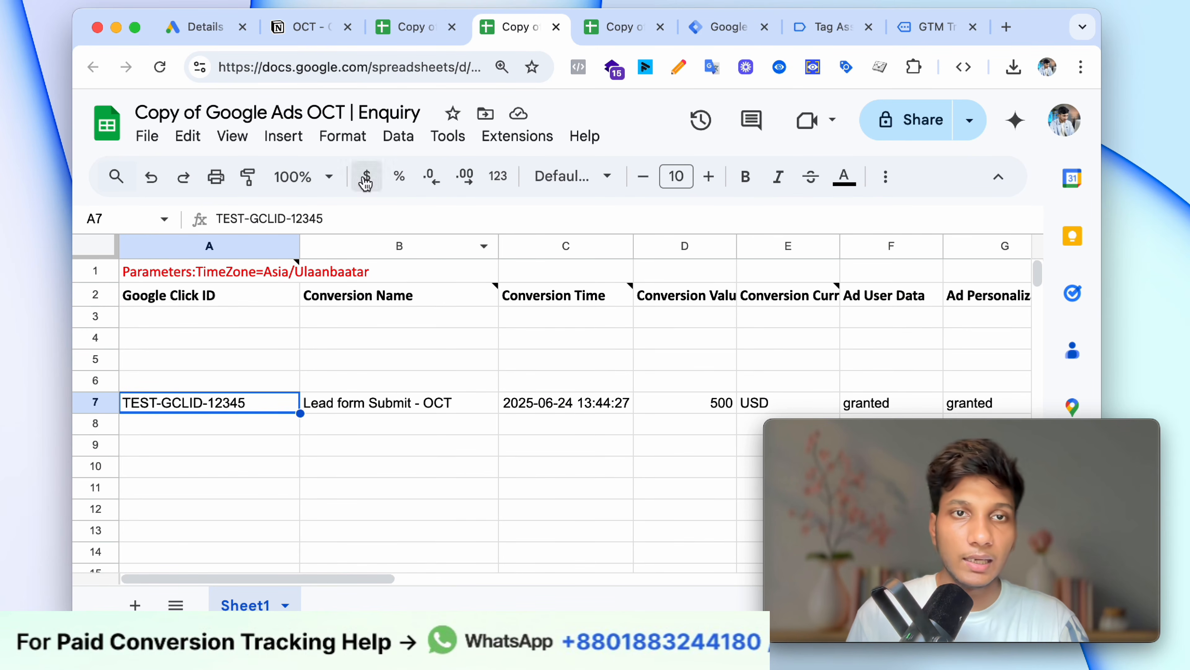
{"action": "left_click", "coordinate": [361, 404]}
{"action": "left_click", "coordinate": [460, 382]}
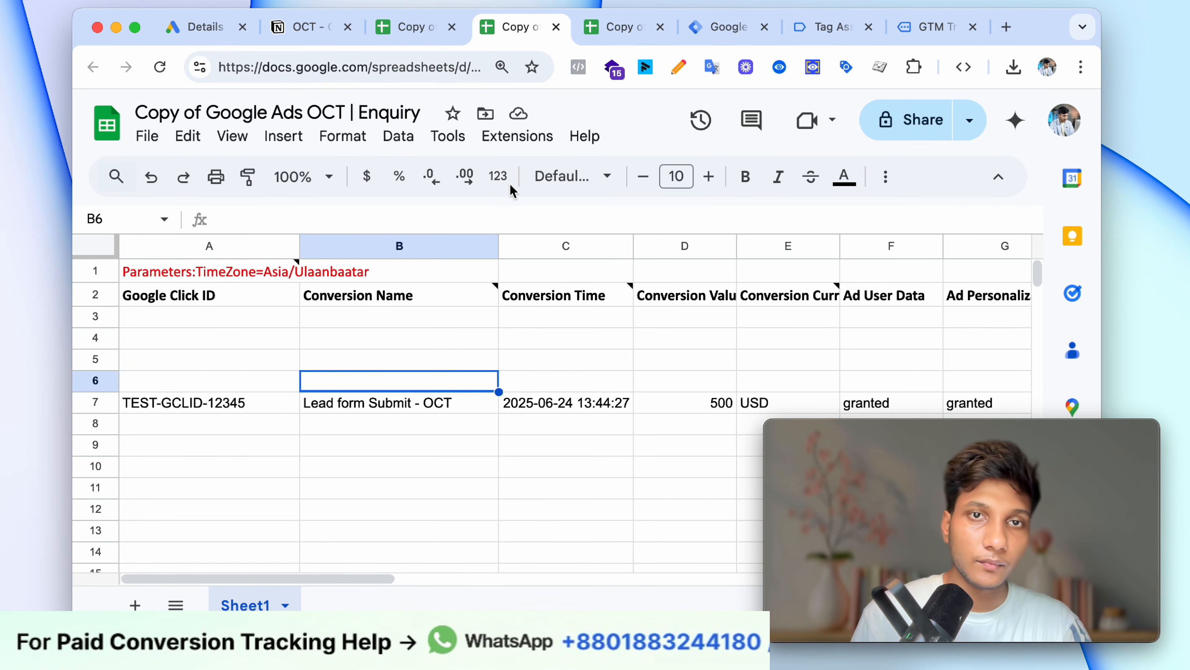
{"action": "left_click", "coordinate": [408, 28]}
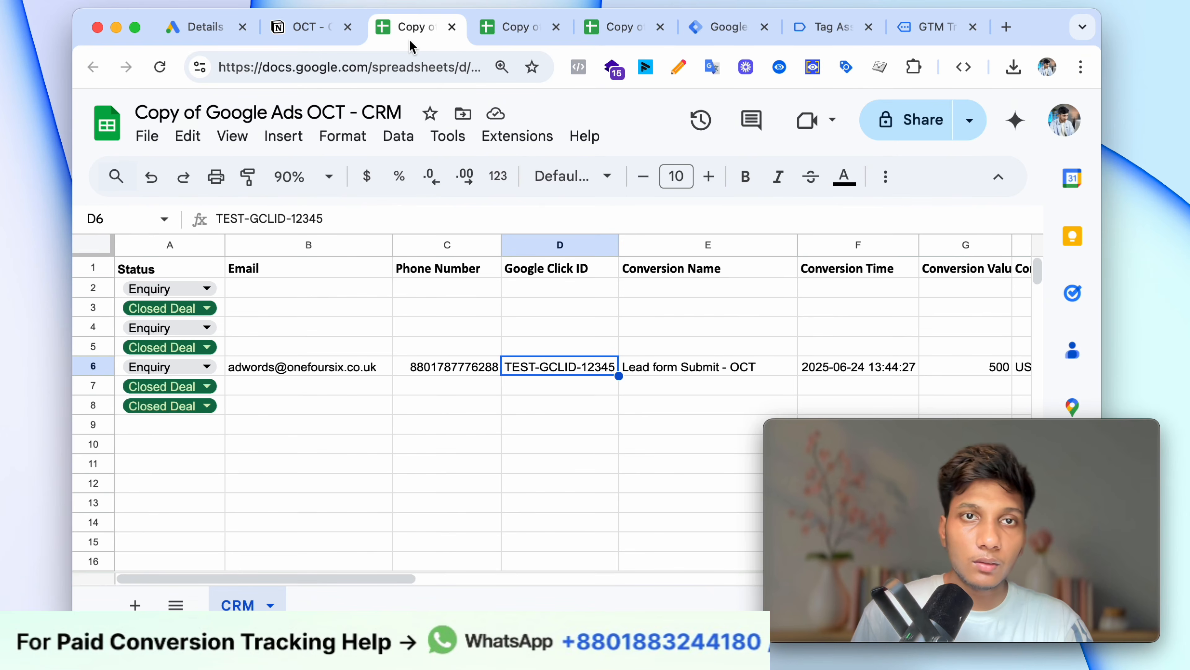
Step: Copy the ARRAYFORMULA for the Closed Lead sheet from the Notion guide and paste it into A3 of the Closed Lead copy
{"action": "left_click", "coordinate": [312, 28]}
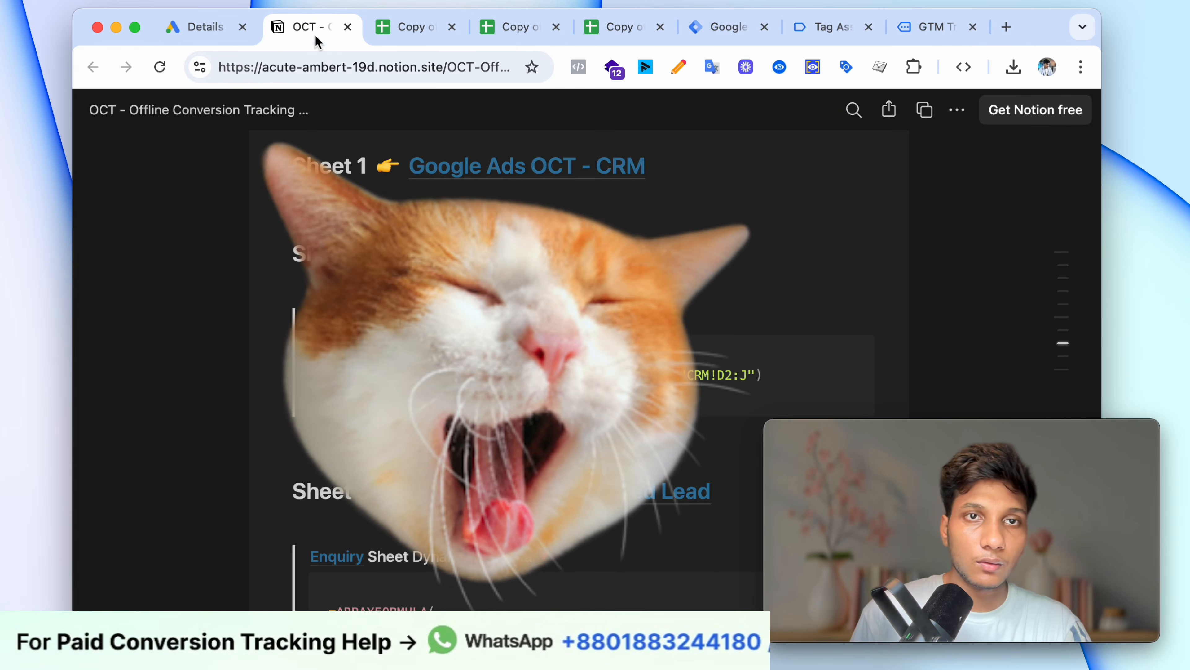
{"action": "scroll", "coordinate": [797, 389], "scroll_direction": "down", "scroll_amount": 5}
{"action": "left_click", "coordinate": [839, 382]}
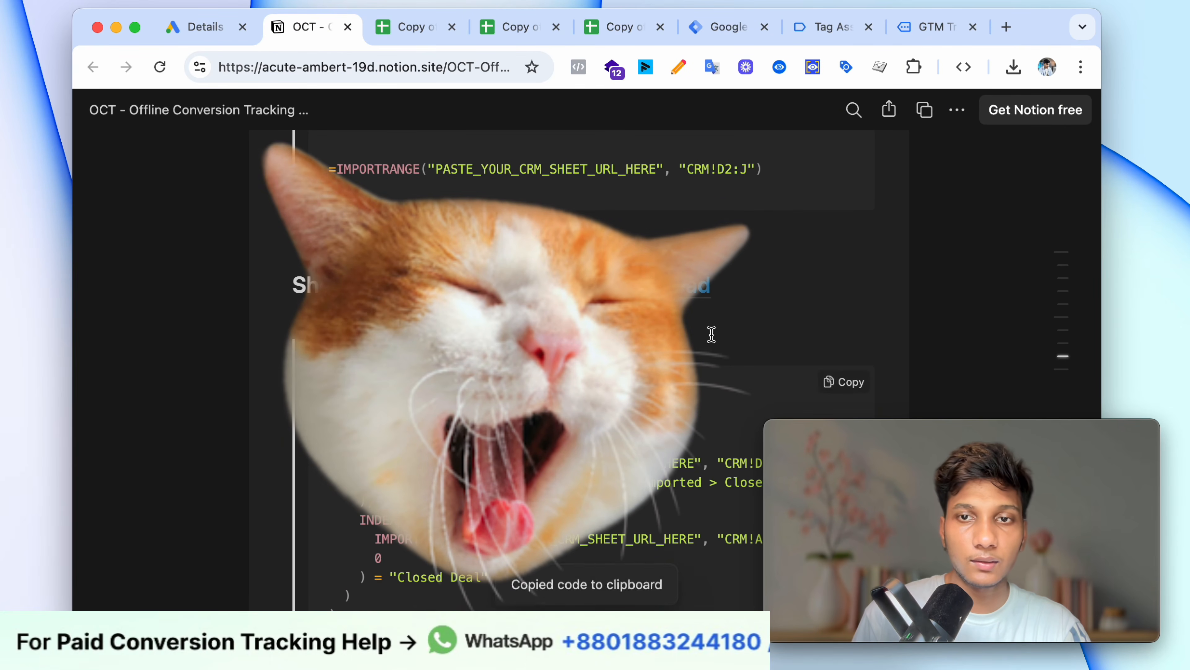
{"action": "left_click", "coordinate": [618, 27]}
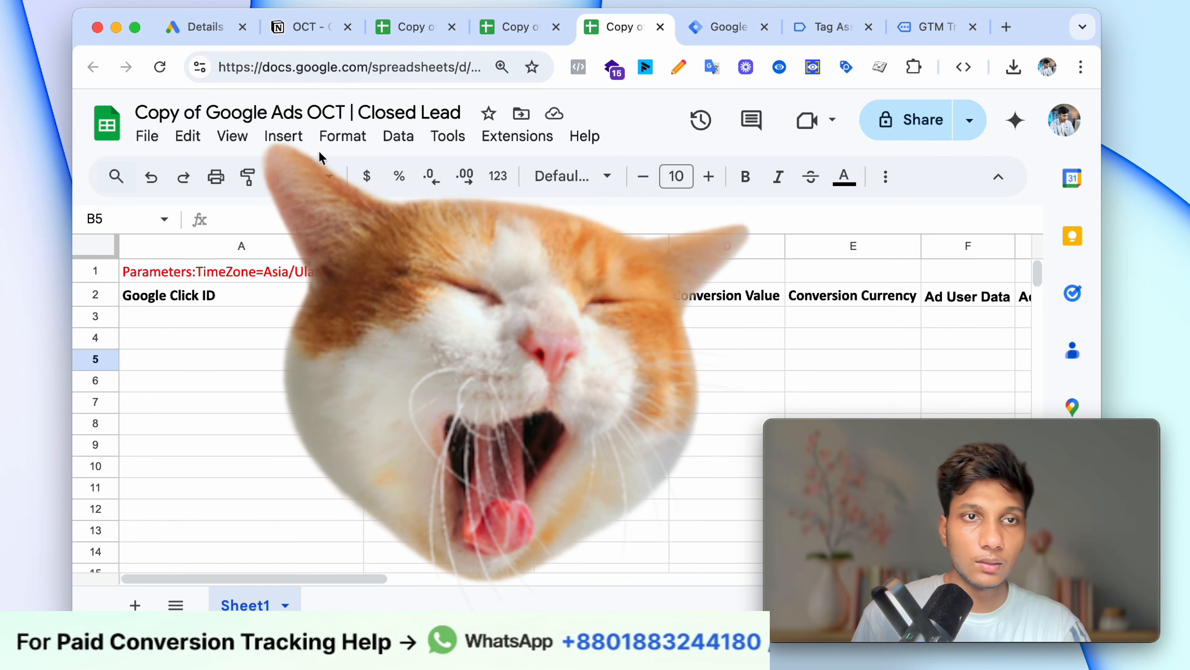
{"action": "left_click", "coordinate": [286, 315]}
{"action": "double_click", "coordinate": [287, 315]}
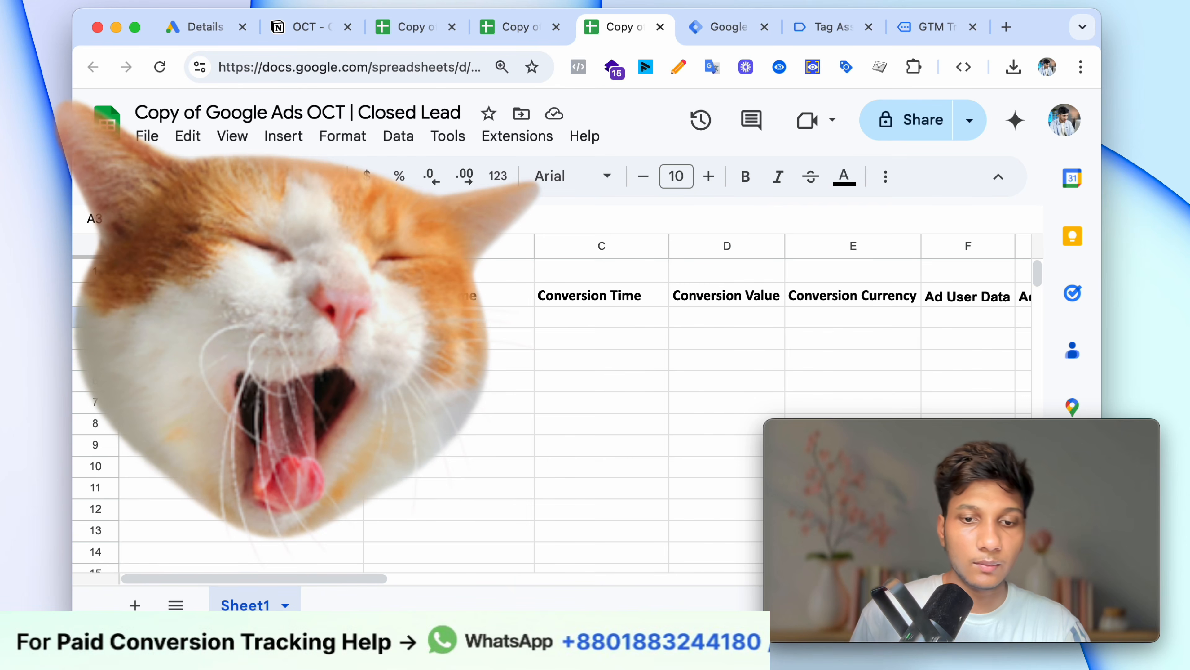
{"action": "key", "text": "super+v"}
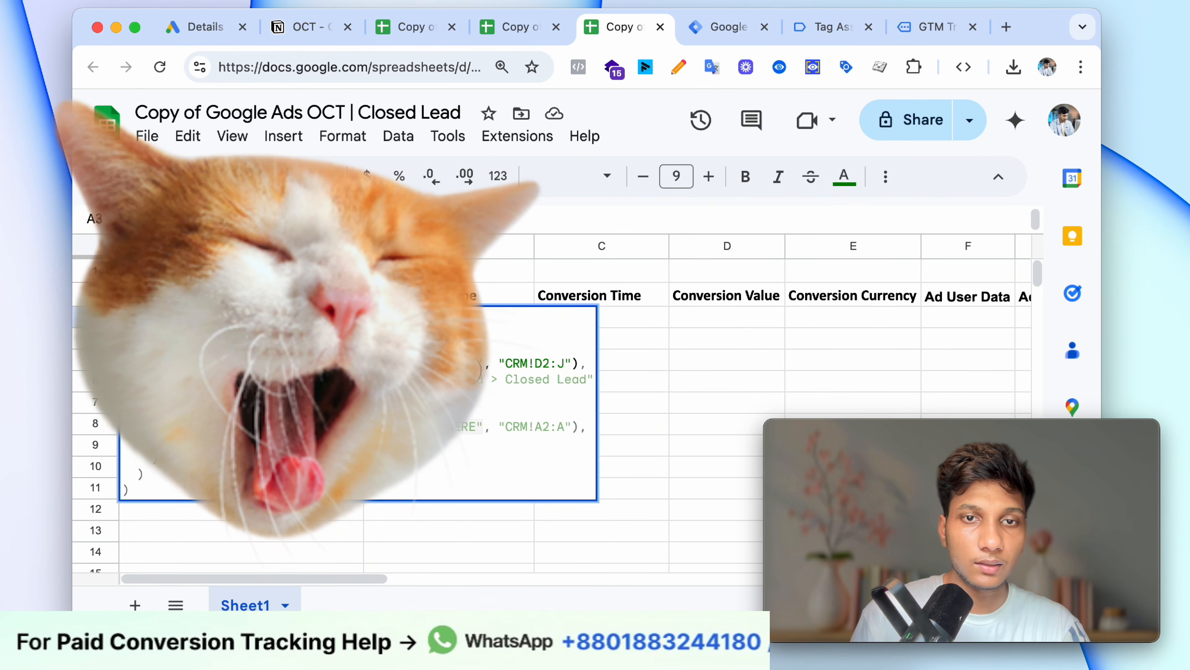
Step: Switch to the CRM copy and copy its share link
{"action": "left_click", "coordinate": [408, 27]}
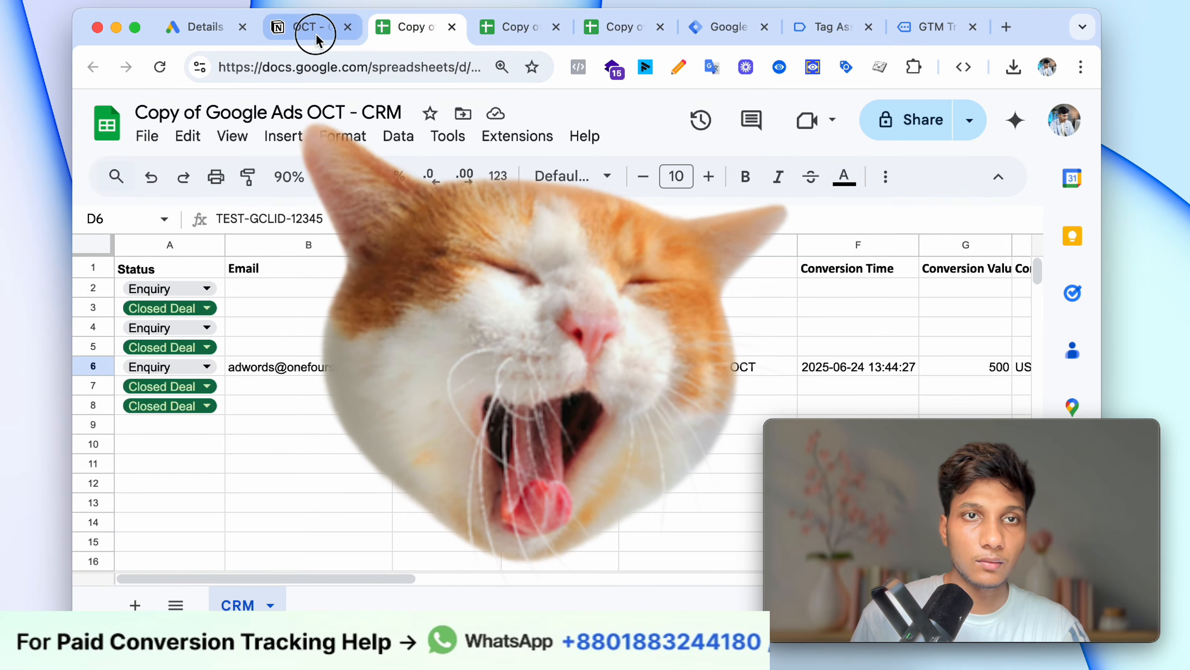
{"action": "left_click", "coordinate": [313, 29]}
{"action": "left_click", "coordinate": [405, 29]}
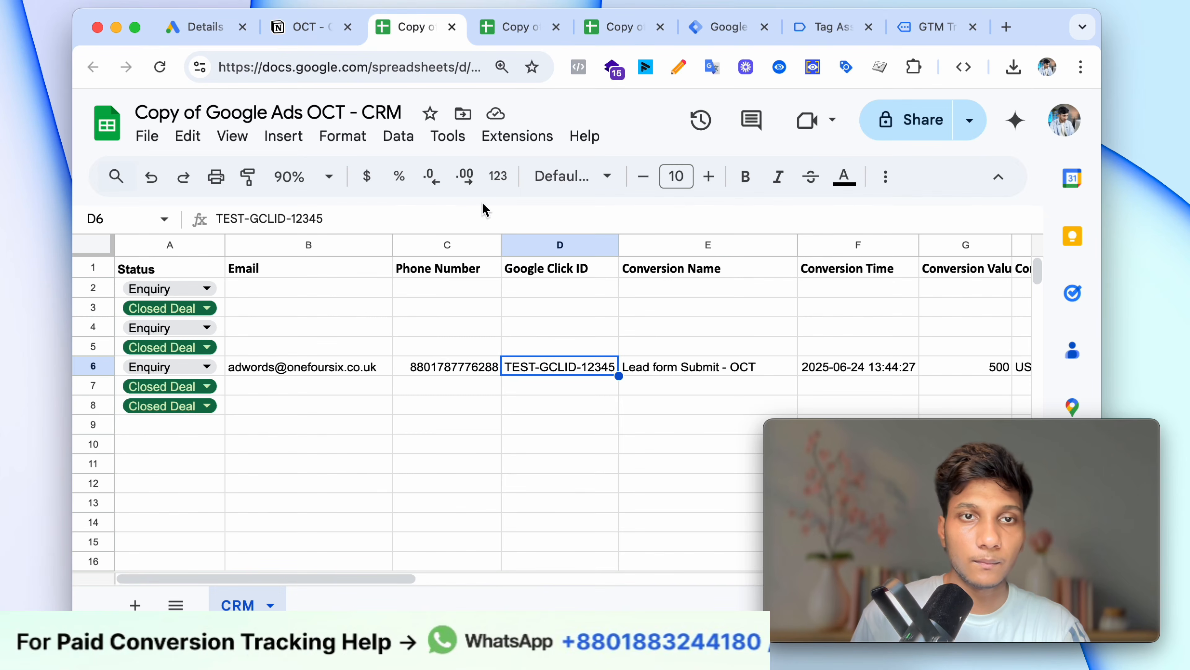
{"action": "left_click", "coordinate": [353, 310]}
{"action": "left_click", "coordinate": [293, 346]}
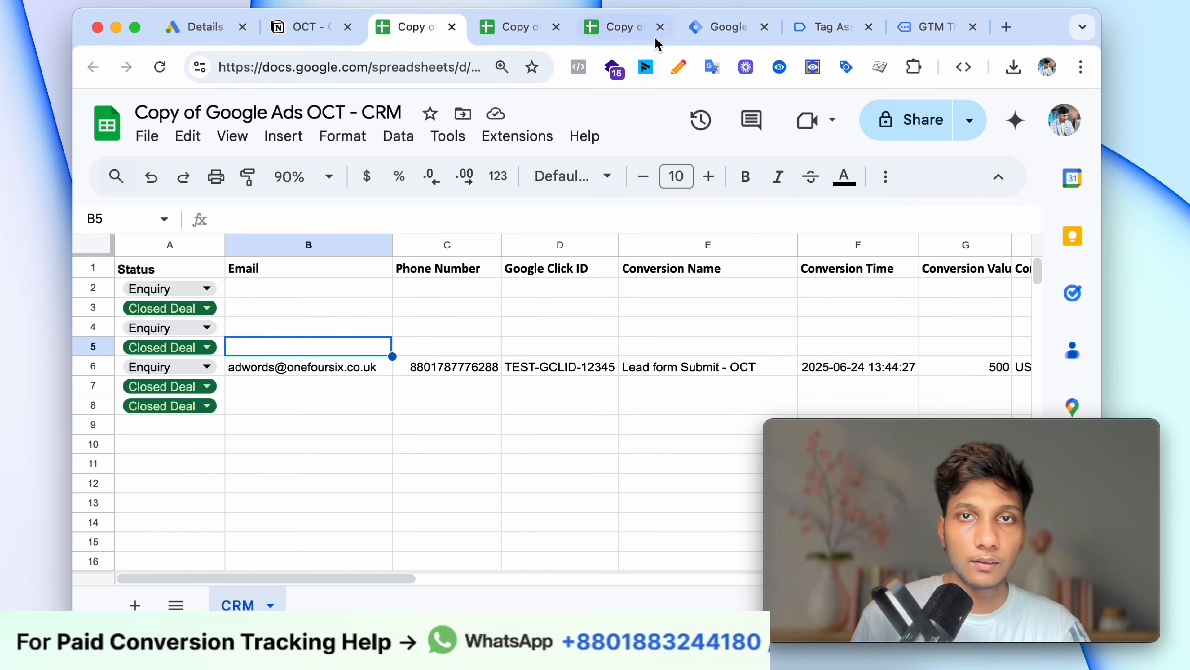
{"action": "left_click", "coordinate": [628, 29]}
{"action": "left_click", "coordinate": [516, 28]}
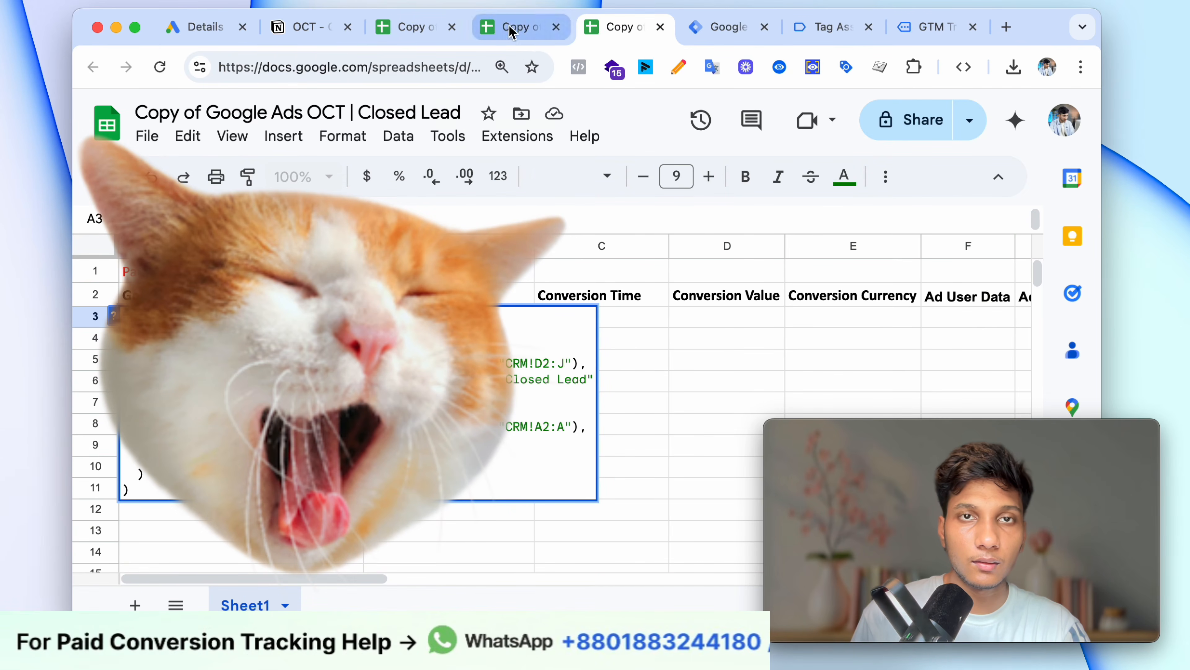
{"action": "left_click", "coordinate": [412, 29]}
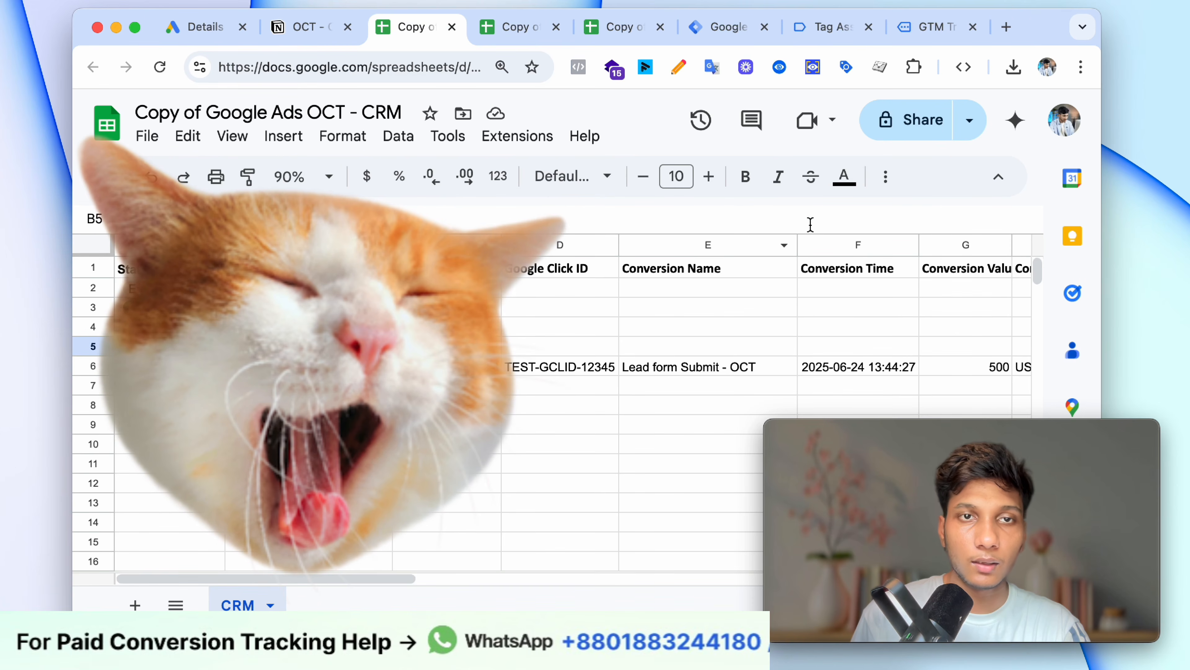
{"action": "left_click", "coordinate": [969, 120]}
{"action": "left_click", "coordinate": [868, 173]}
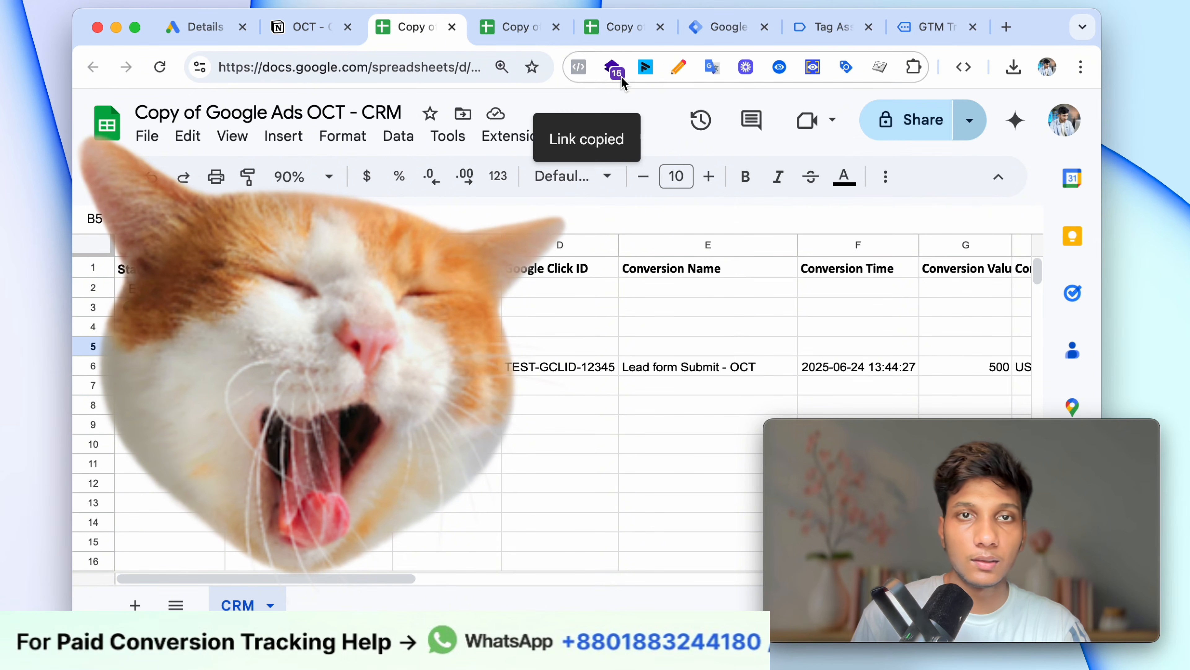
Step: Replace the URL placeholders of both IMPORTRANGE calls in the Closed Lead copy's A3 formula with the CRM copy's share link
{"action": "left_click", "coordinate": [600, 35]}
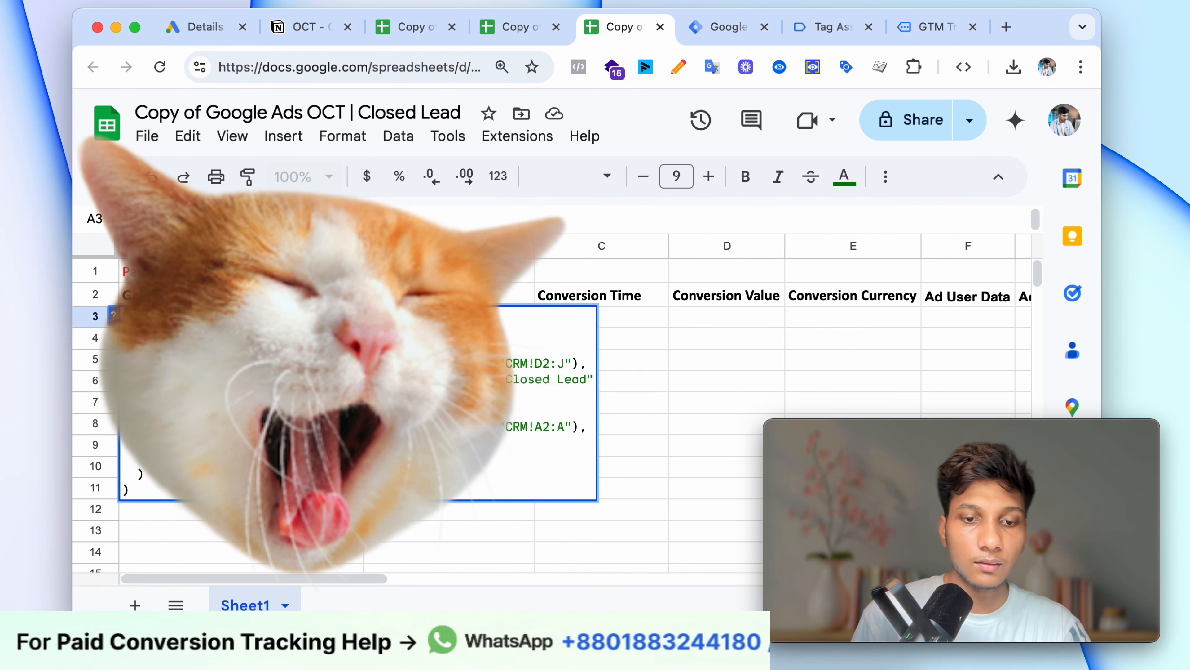
{"action": "key", "text": "super+v"}
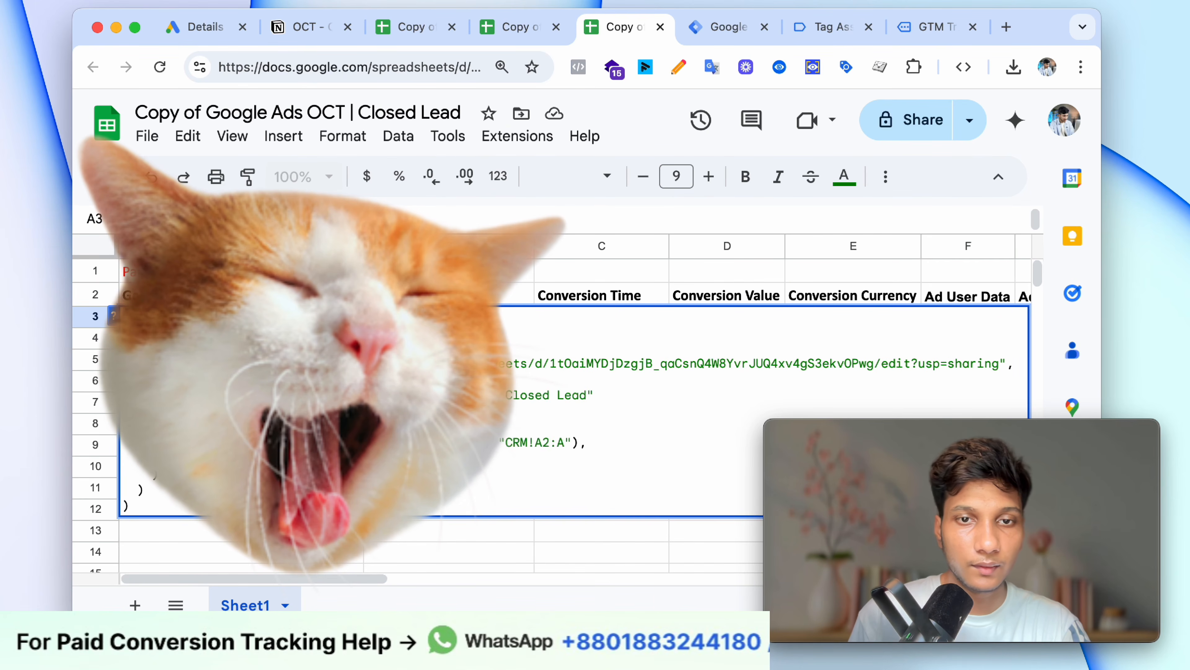
{"action": "key", "text": "super+v"}
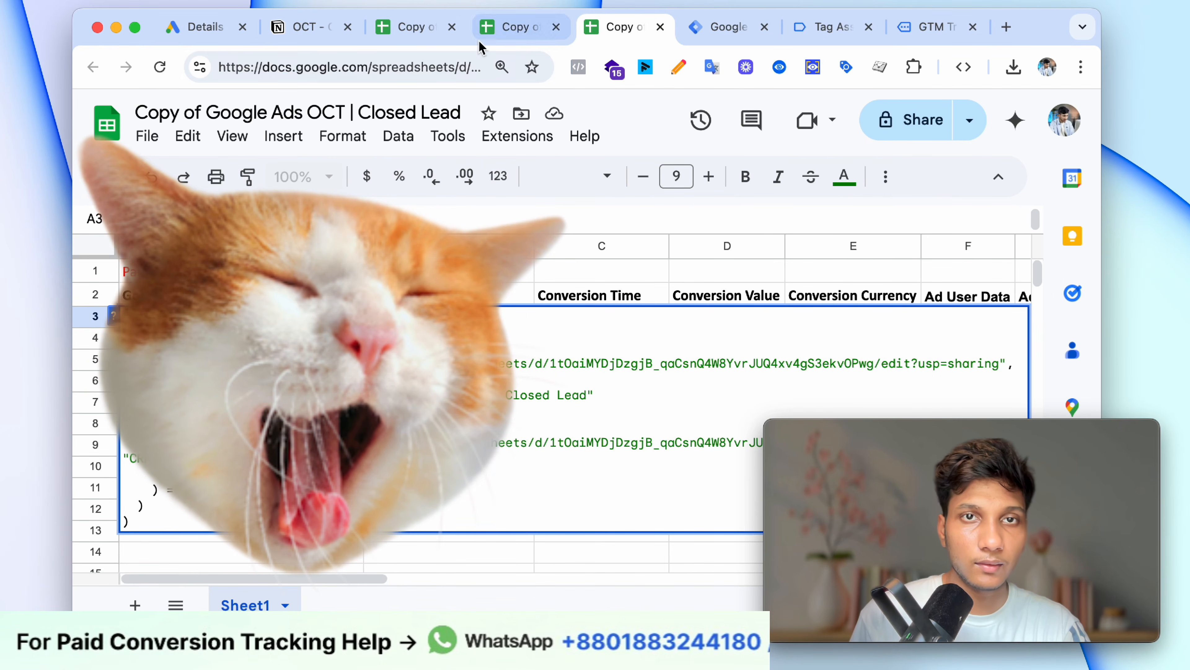
Step: Check the conversion name used in the Enquiry copy, and trim and select the conversion name placeholder in the Closed Lead formula
{"action": "left_click", "coordinate": [490, 31]}
{"action": "key", "text": "Down"}
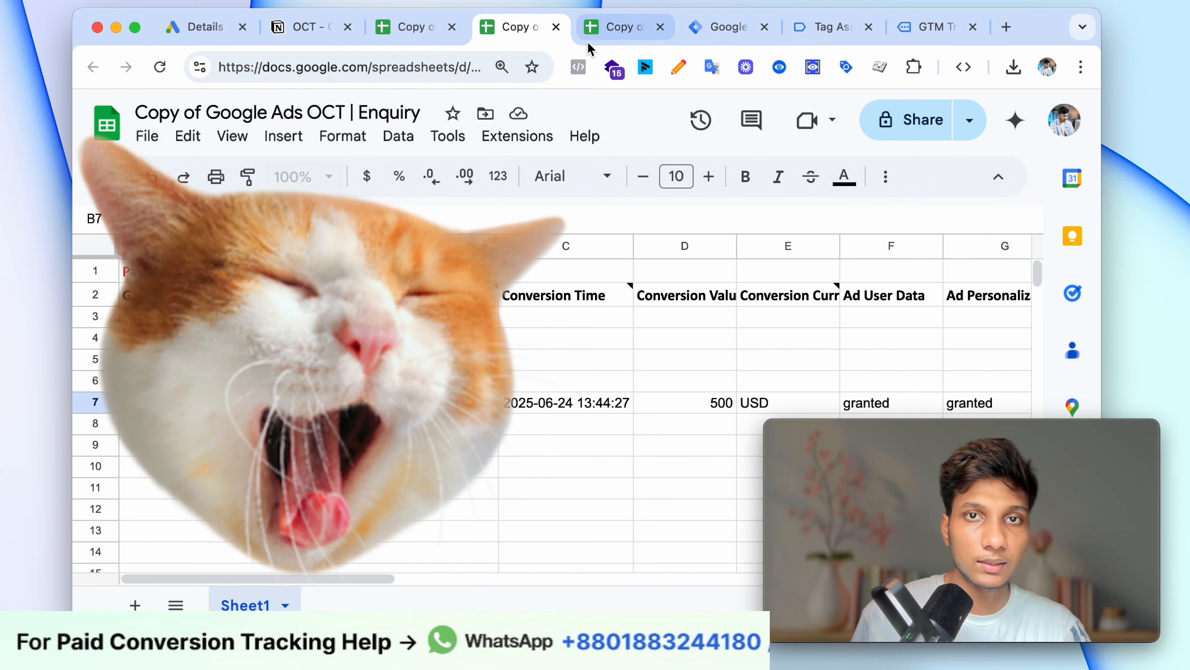
{"action": "left_click", "coordinate": [591, 32]}
{"action": "key", "text": "BackSpace"}
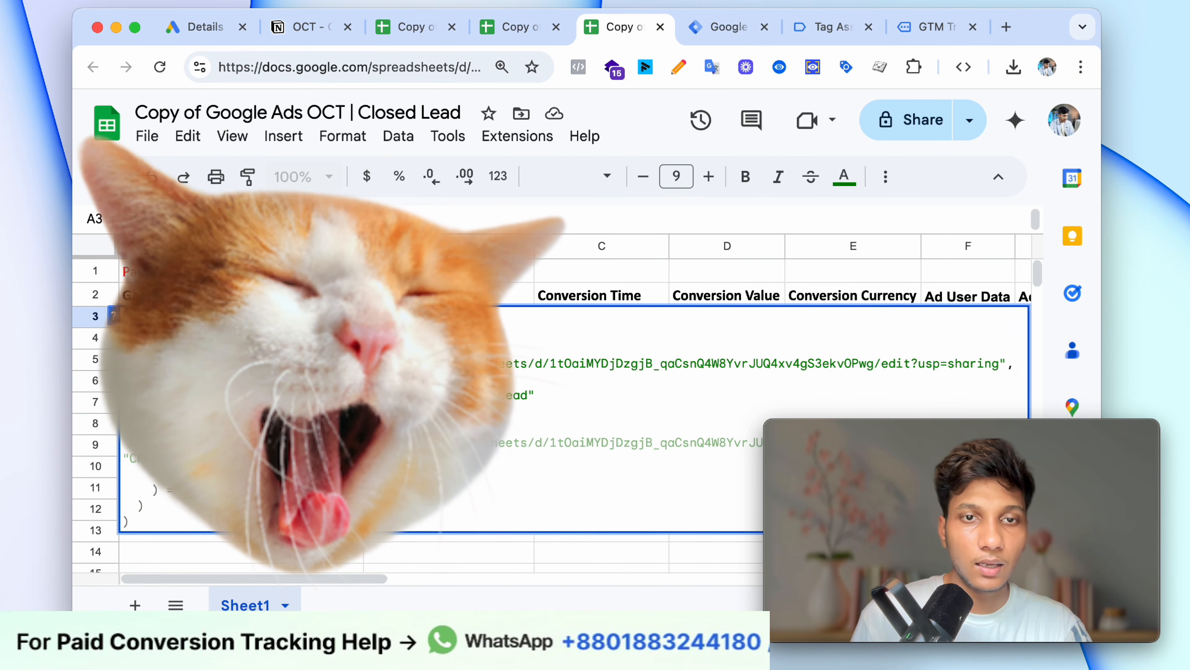
{"action": "double_click", "coordinate": [521, 395]}
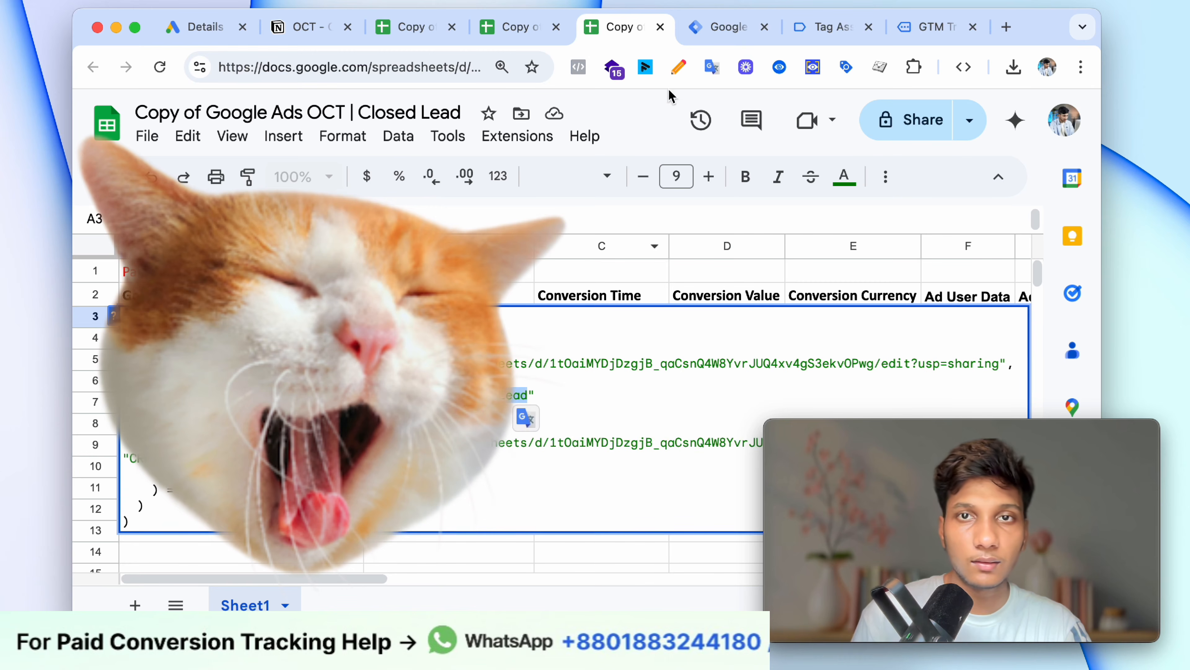
Step: Switch to Google Ads, open the "Converted lead - oct" conversion action from the goals summary and copy its name
{"action": "left_click", "coordinate": [220, 28]}
{"action": "scroll", "coordinate": [584, 420], "scroll_direction": "down", "scroll_amount": 10}
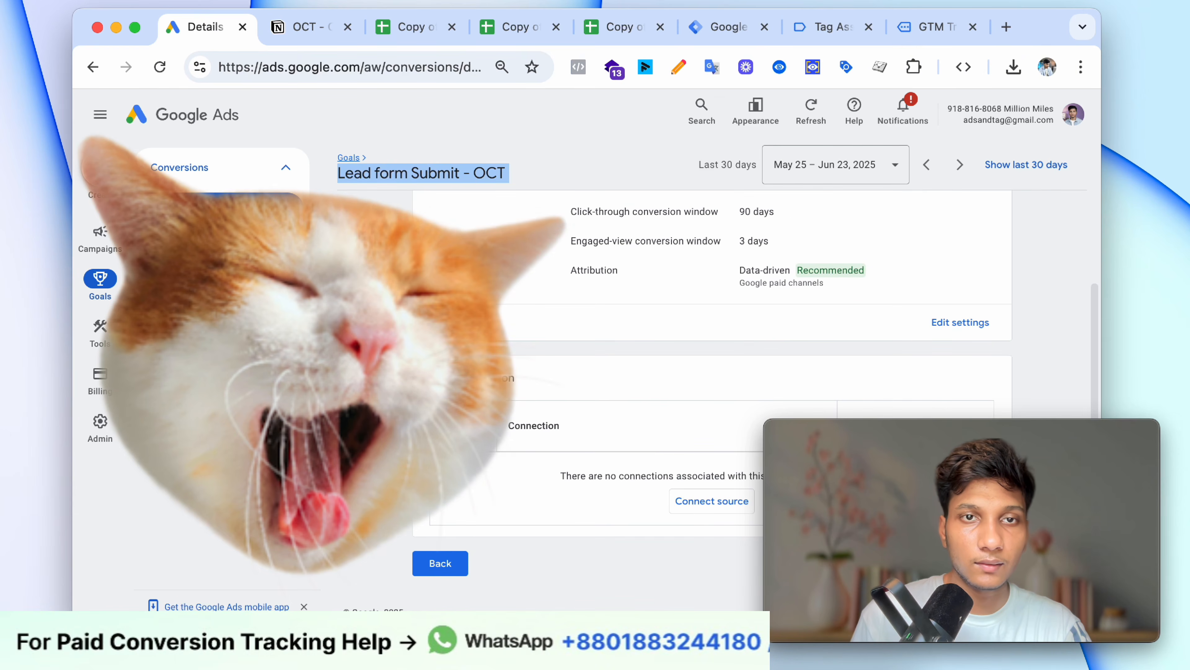
{"action": "left_click", "coordinate": [347, 157]}
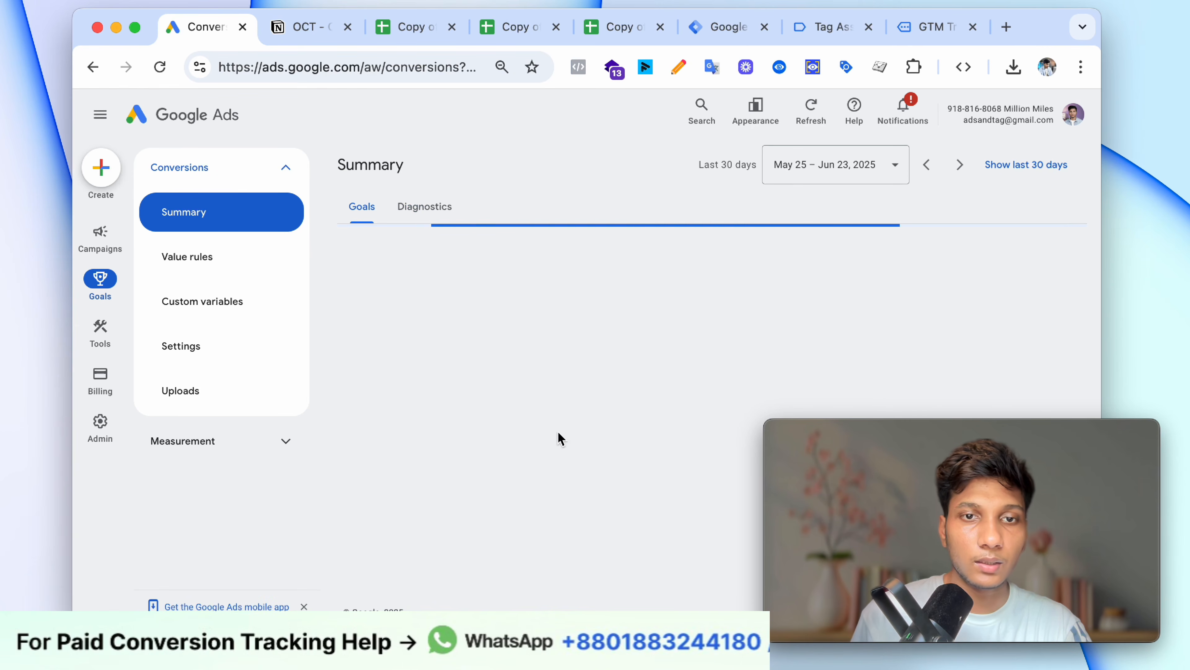
{"action": "scroll", "coordinate": [587, 438], "scroll_direction": "down", "scroll_amount": 15}
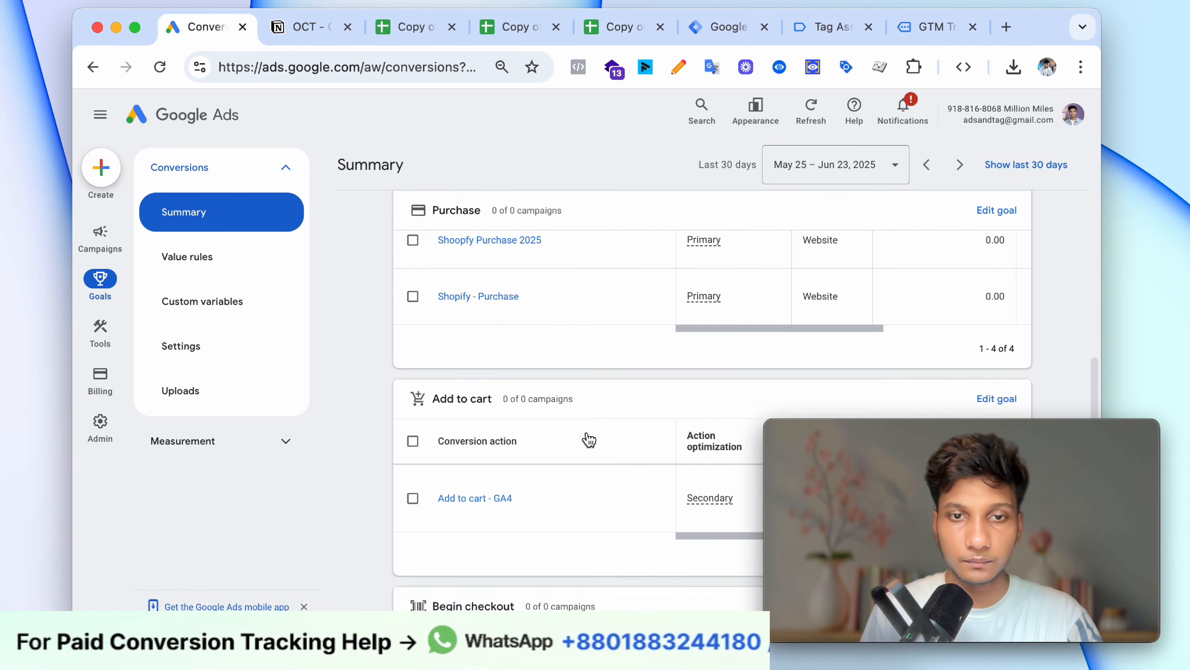
{"action": "scroll", "coordinate": [563, 422], "scroll_direction": "down", "scroll_amount": 3}
{"action": "left_click", "coordinate": [486, 407]}
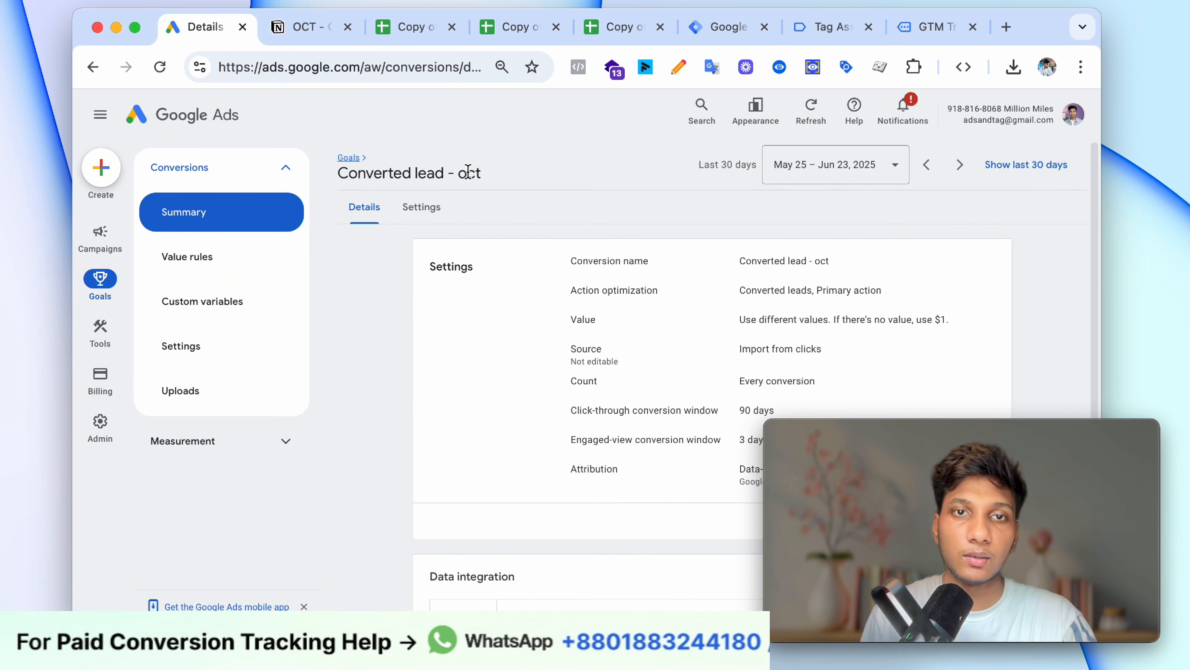
{"action": "triple_click", "coordinate": [468, 172]}
Step: Replace the conversion name placeholder in the Closed Lead copy's A3 formula with "Converted lead - oct" and commit the formula
{"action": "left_click", "coordinate": [396, 28]}
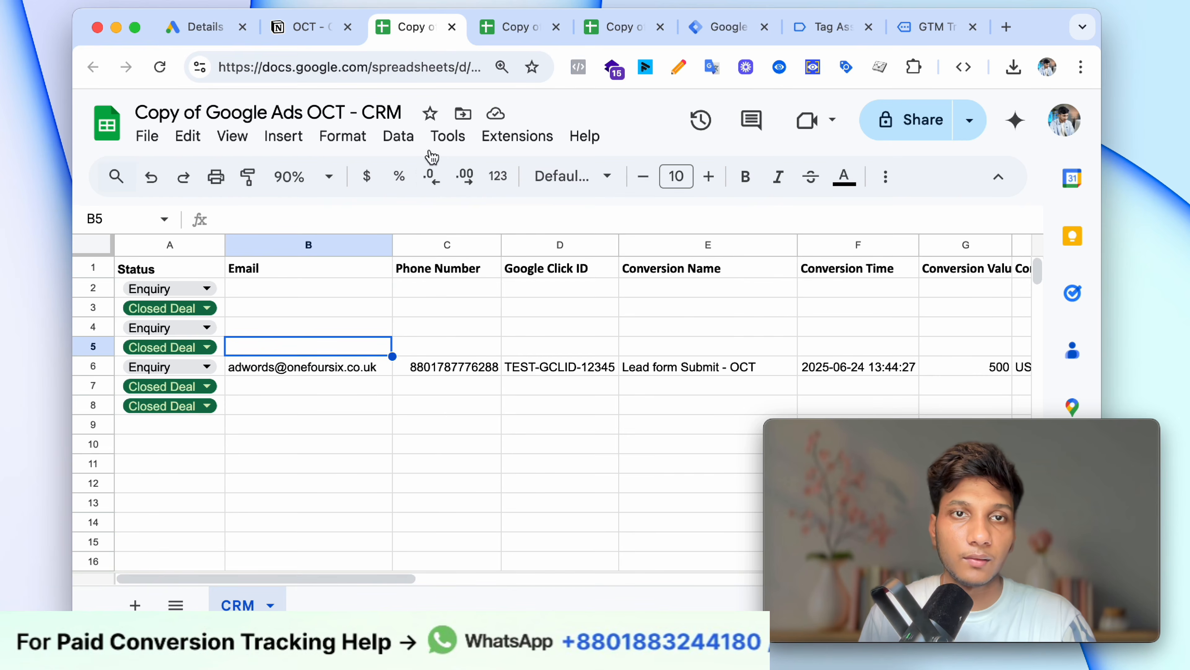
{"action": "left_click", "coordinate": [520, 29]}
{"action": "left_click", "coordinate": [606, 29]}
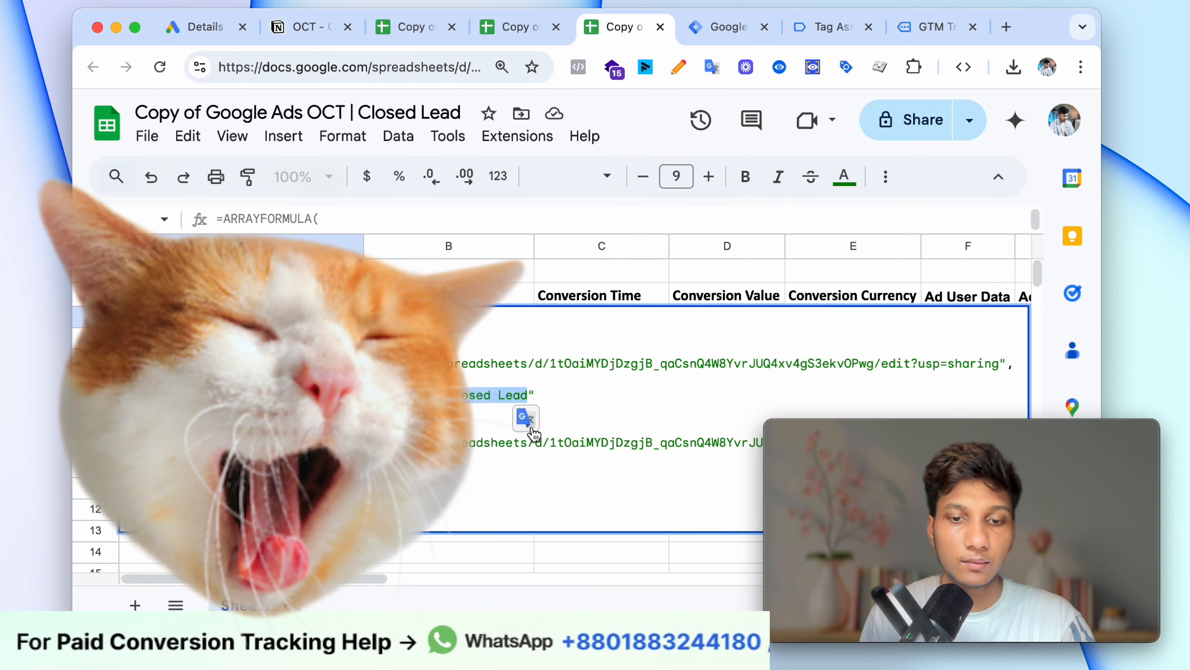
{"action": "key", "text": "ctrl+v"}
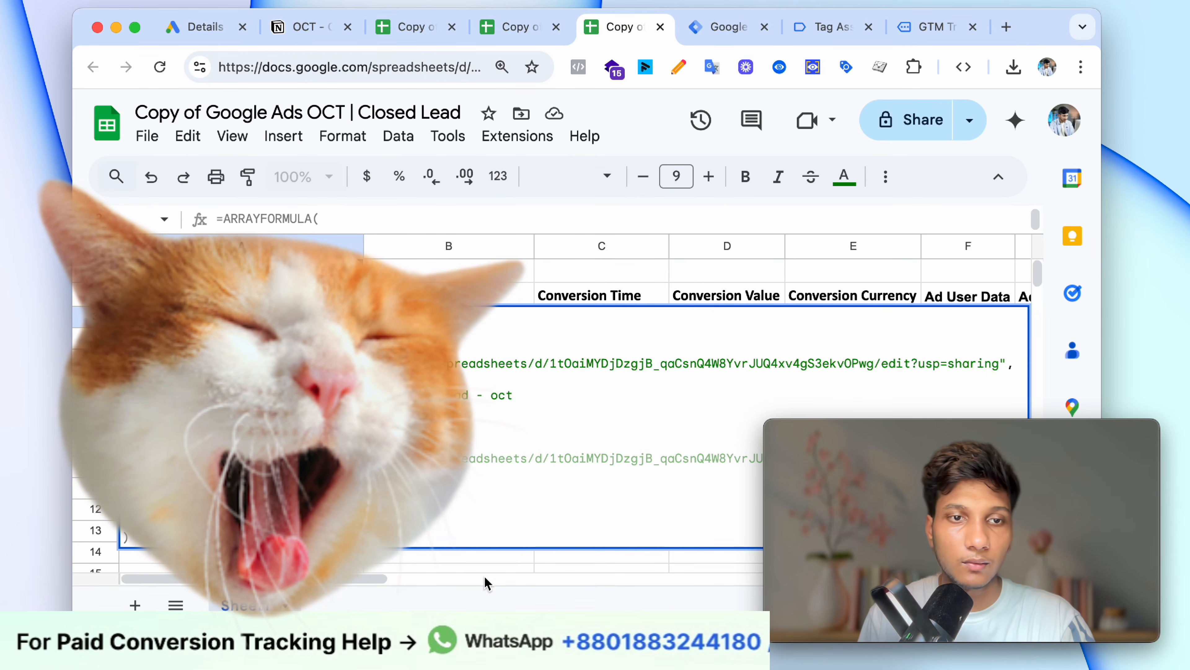
{"action": "scroll", "coordinate": [487, 583], "scroll_direction": "right", "scroll_amount": 6}
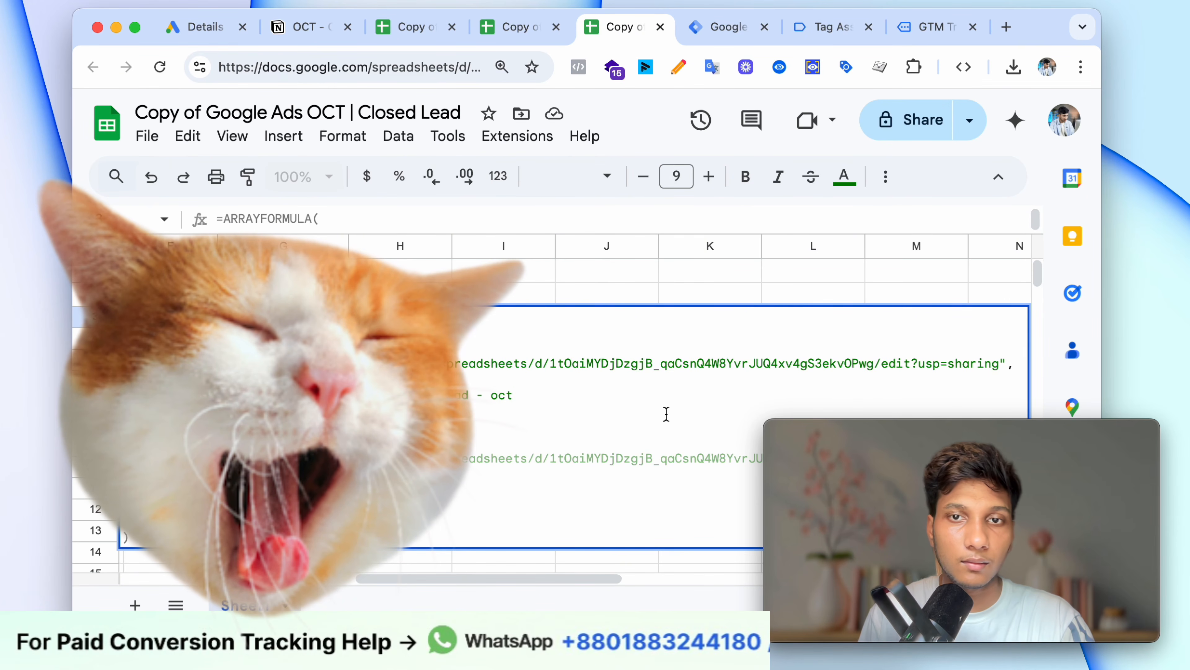
{"action": "key", "text": "super+a"}
{"action": "left_click", "coordinate": [945, 270]}
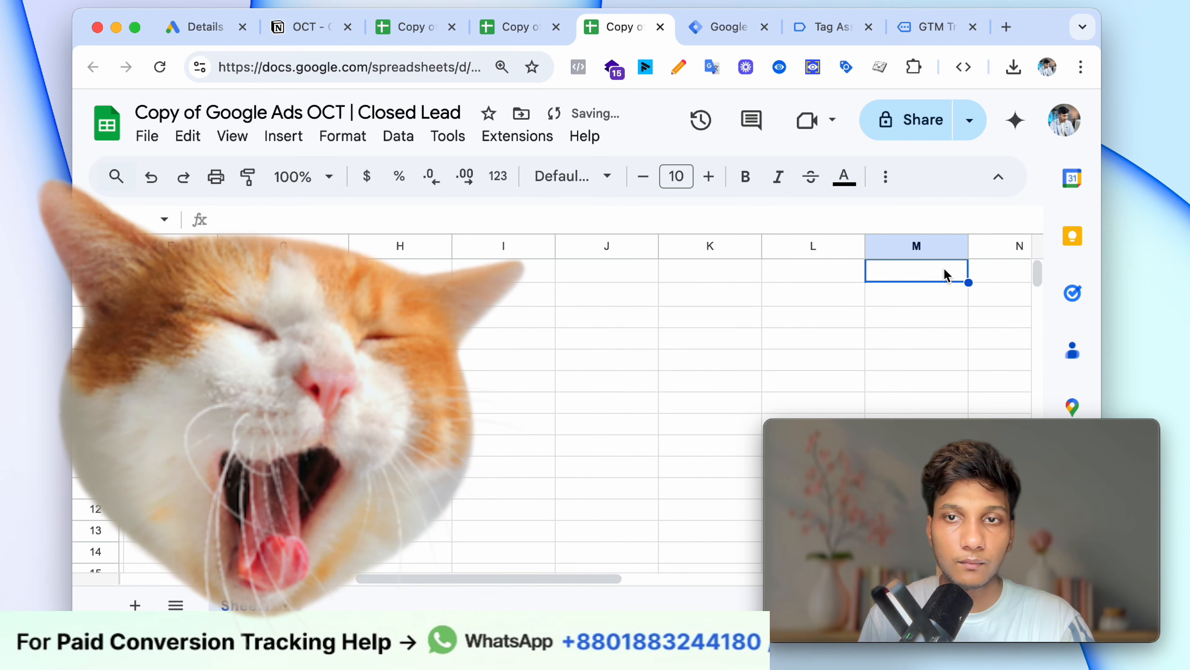
Step: Allow the formula in A3 of the Closed Lead copy to access the CRM copy's data
{"action": "scroll", "coordinate": [309, 335], "scroll_direction": "left", "scroll_amount": 6}
{"action": "left_click", "coordinate": [303, 321]}
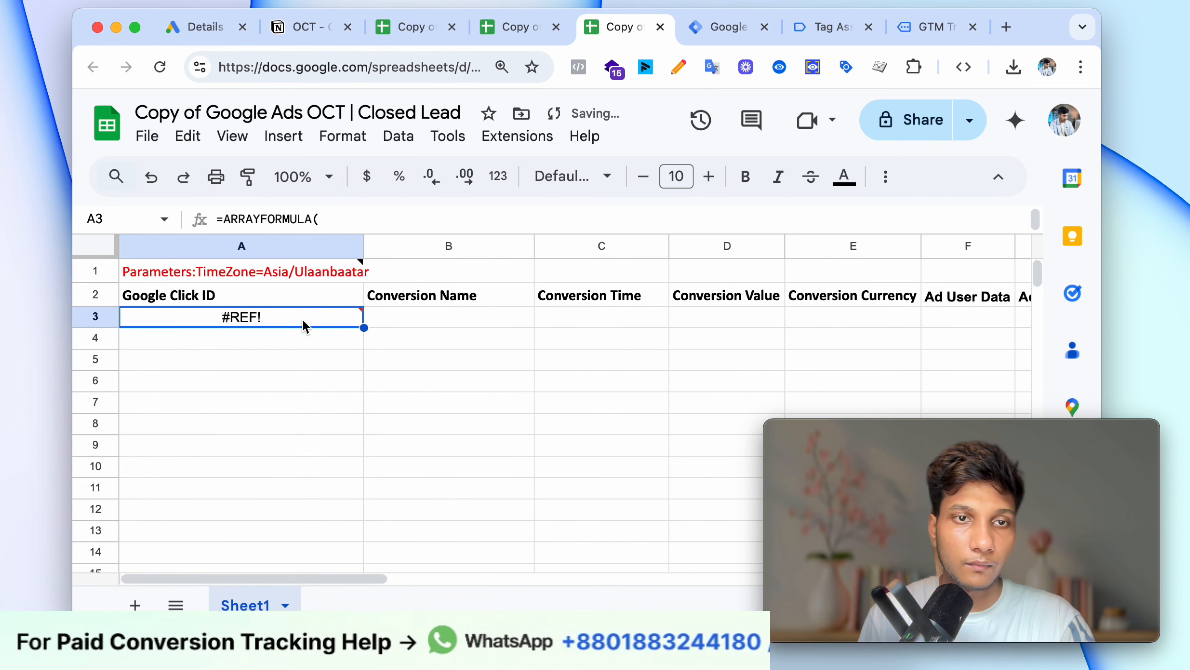
{"action": "left_click", "coordinate": [559, 459]}
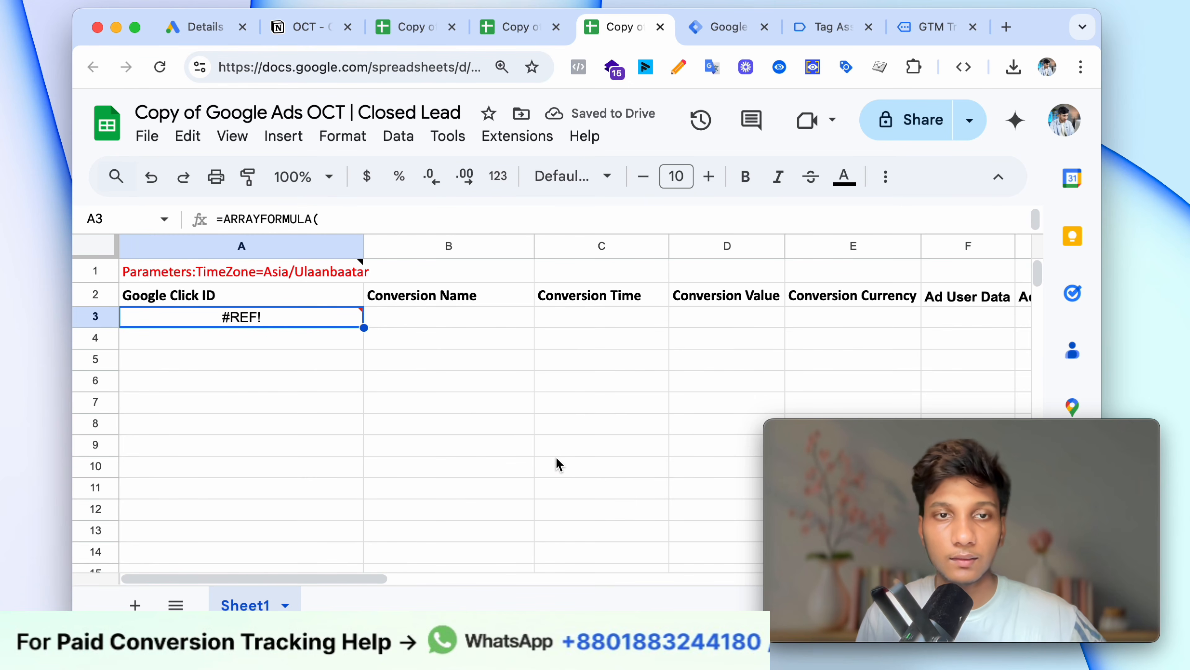
{"action": "left_click", "coordinate": [540, 452]}
{"action": "left_click", "coordinate": [359, 322]}
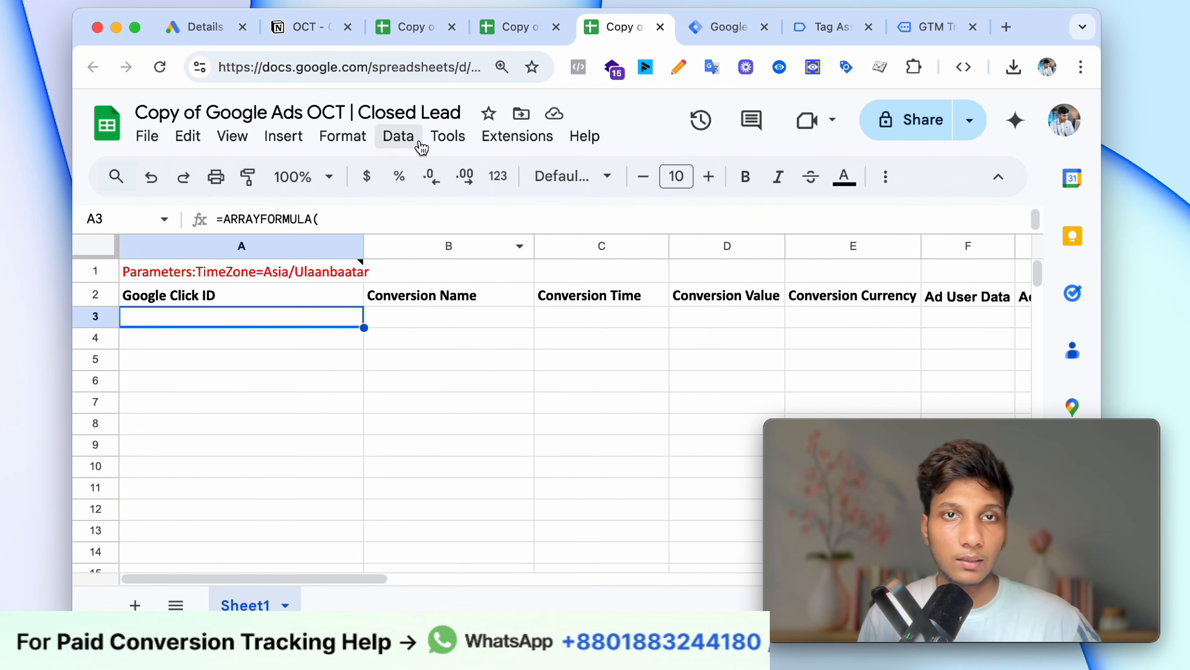
{"action": "left_click", "coordinate": [443, 373]}
Step: Change the status of the test lead in row 6 of the CRM copy to Closed Deal
{"action": "left_click", "coordinate": [408, 26]}
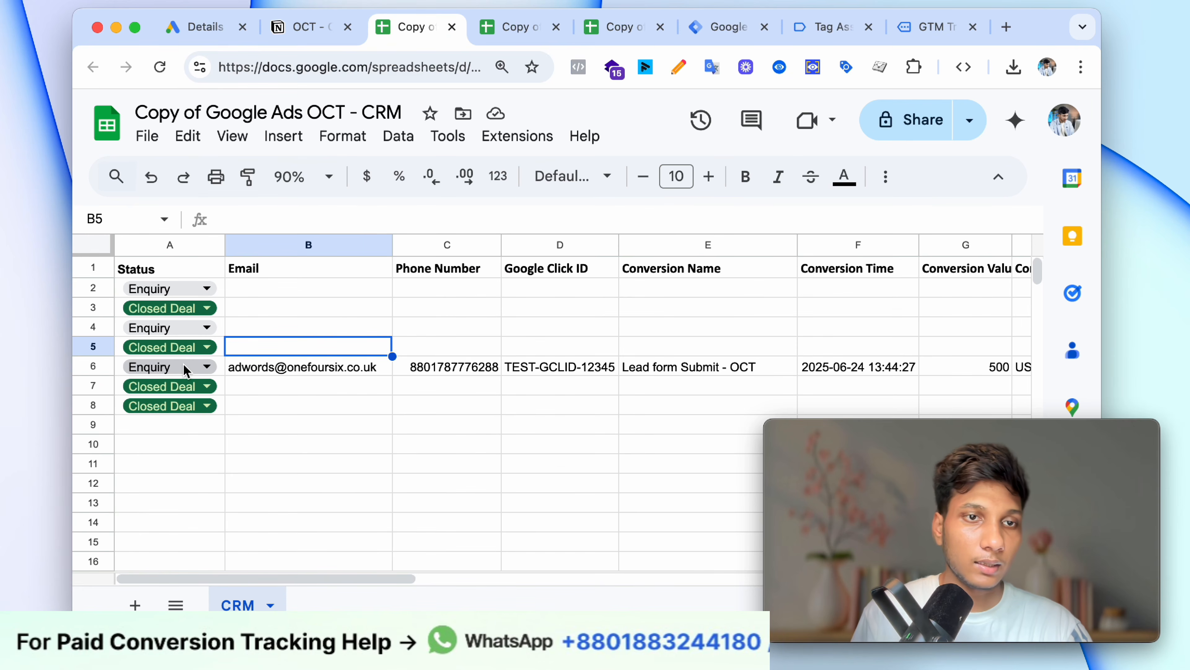
{"action": "double_click", "coordinate": [205, 365]}
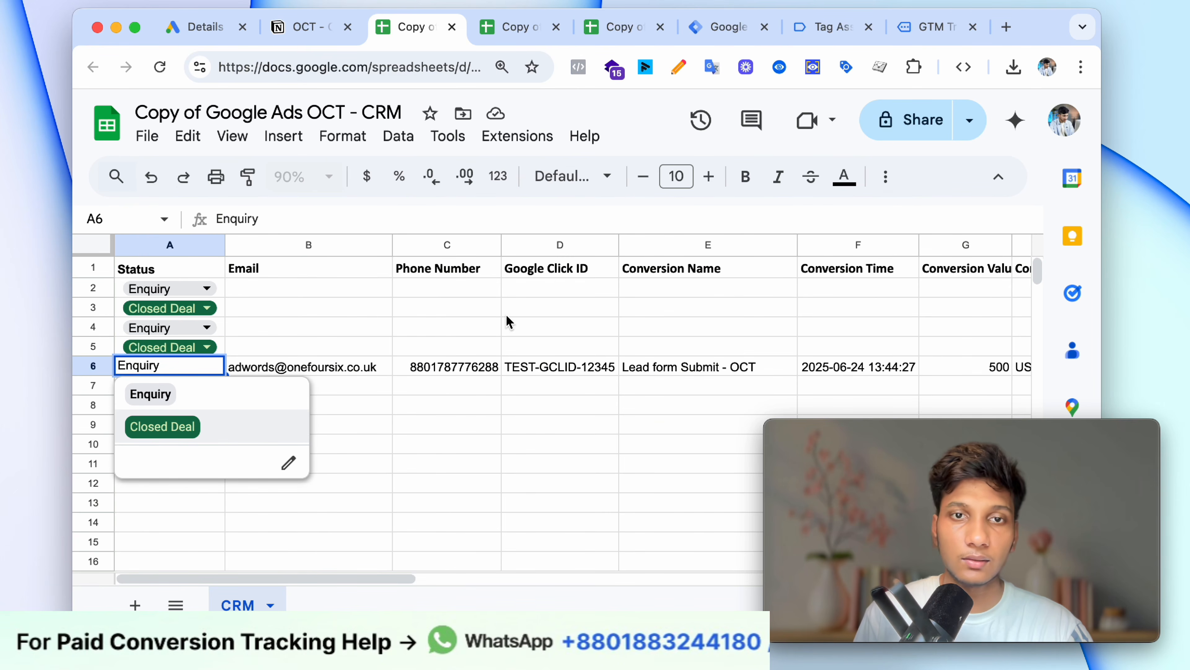
{"action": "left_click", "coordinate": [618, 28]}
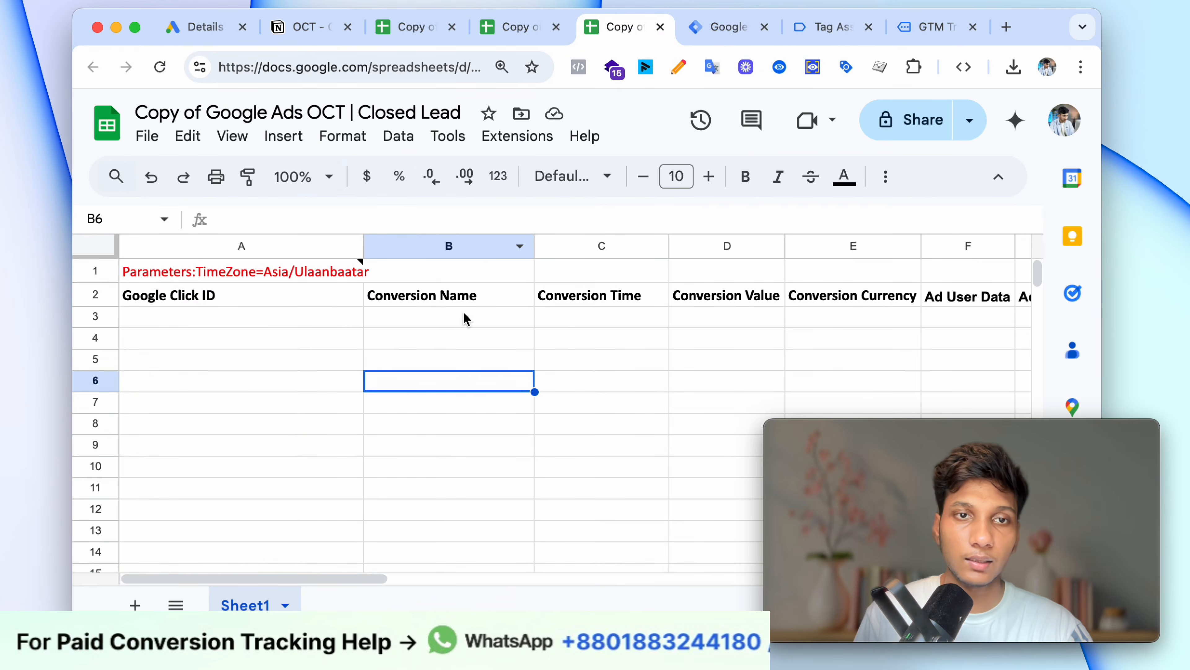
{"action": "left_click", "coordinate": [486, 33]}
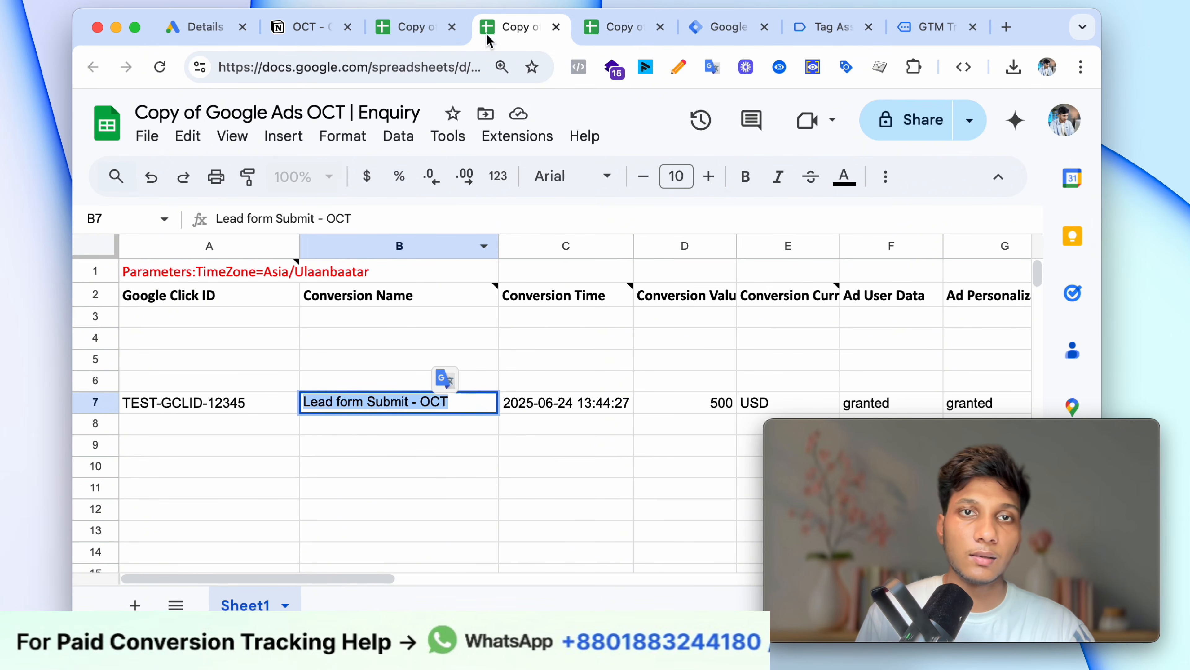
{"action": "left_click", "coordinate": [427, 36]}
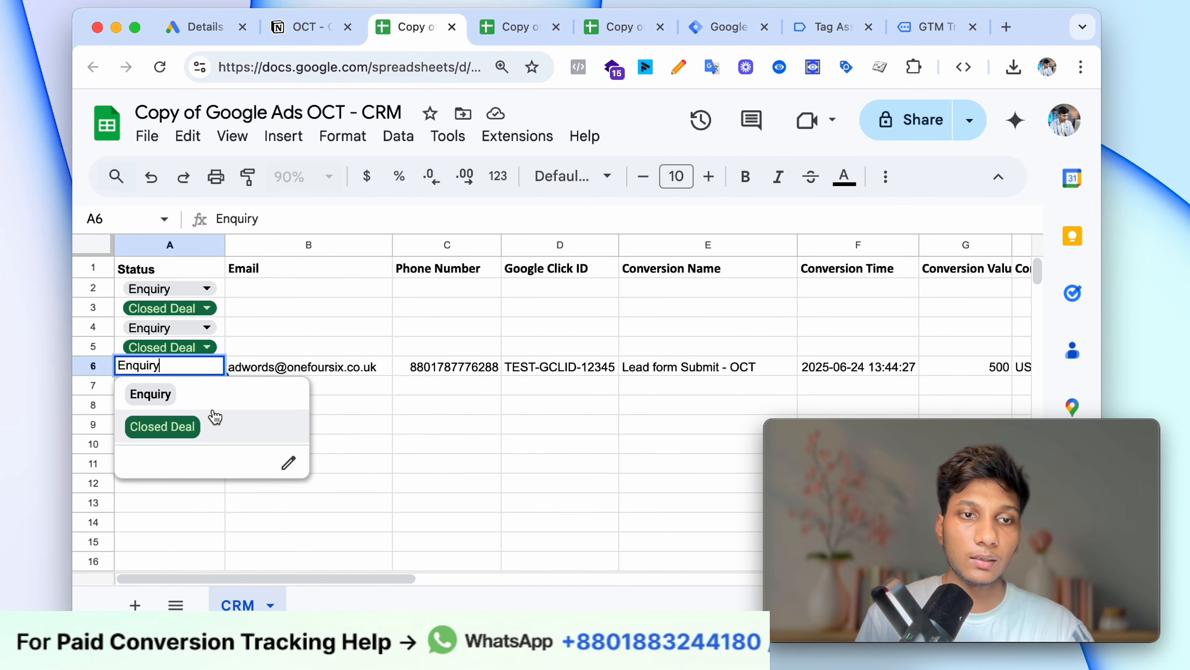
{"action": "left_click", "coordinate": [208, 420]}
{"action": "left_click", "coordinate": [353, 371]}
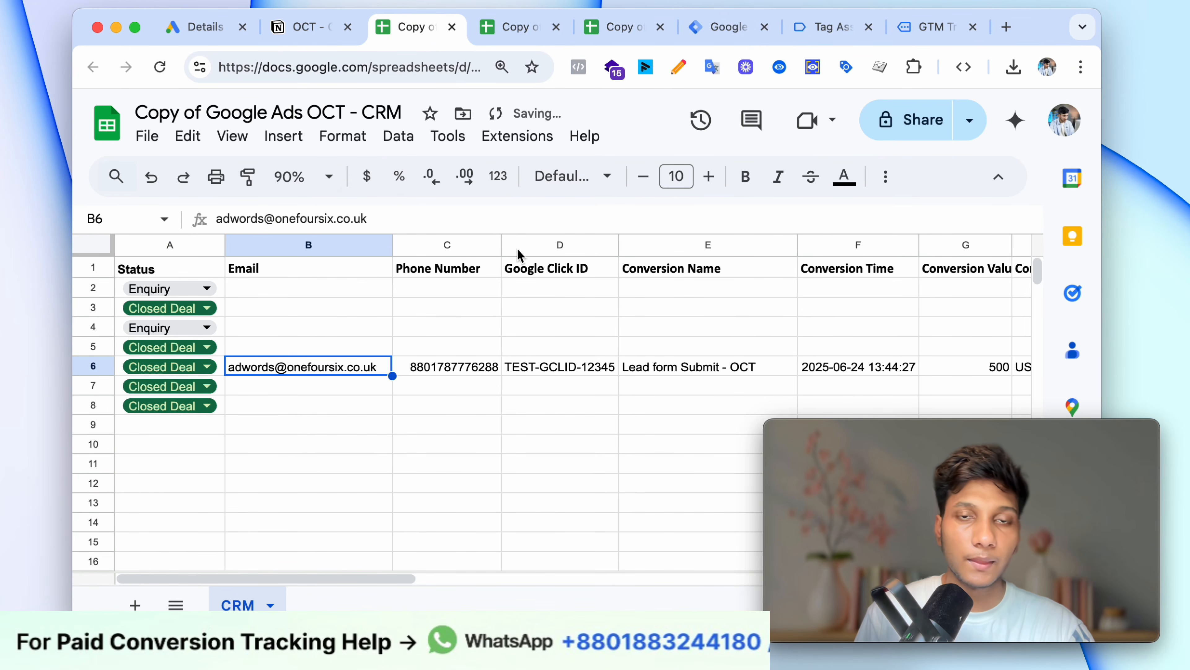
Step: Examine the imported test lead's conversion name, time, value and currency in the Closed Lead copy and compare it with the CRM copy
{"action": "left_click", "coordinate": [621, 32]}
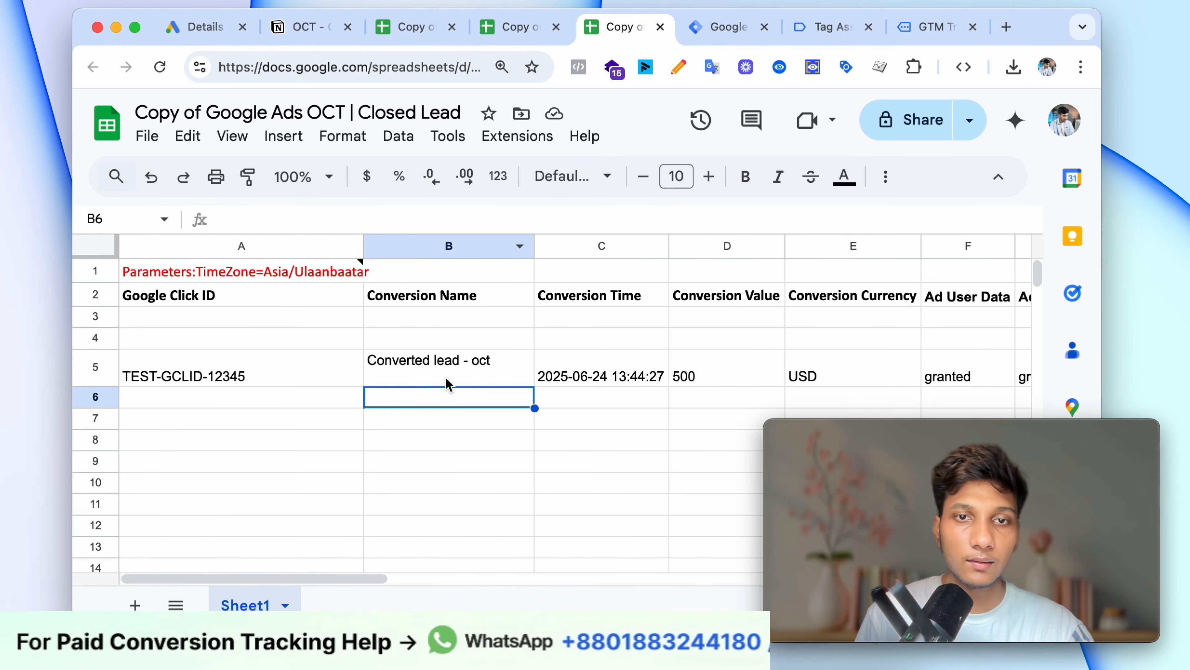
{"action": "left_click", "coordinate": [624, 372]}
{"action": "left_click", "coordinate": [624, 413]}
{"action": "left_click", "coordinate": [781, 362]}
{"action": "key", "text": "Right"}
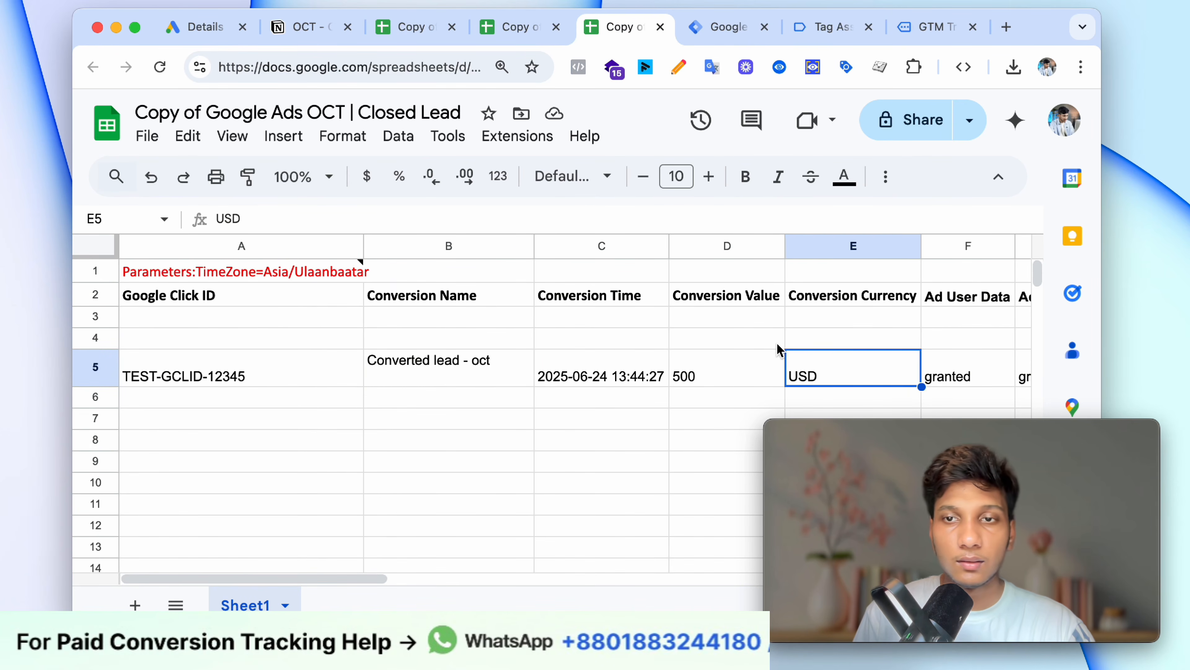
{"action": "scroll", "coordinate": [744, 327], "scroll_direction": "down", "scroll_amount": 5}
{"action": "scroll", "coordinate": [745, 327], "scroll_direction": "up", "scroll_amount": 5}
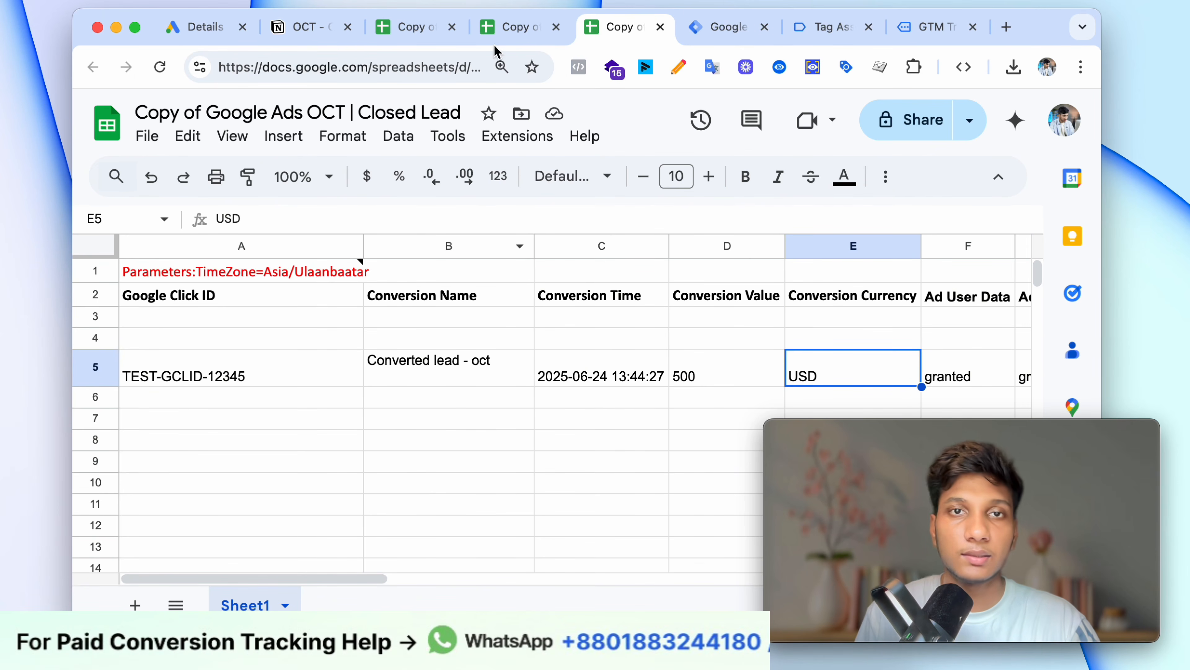
{"action": "left_click", "coordinate": [510, 33]}
{"action": "left_click", "coordinate": [411, 34]}
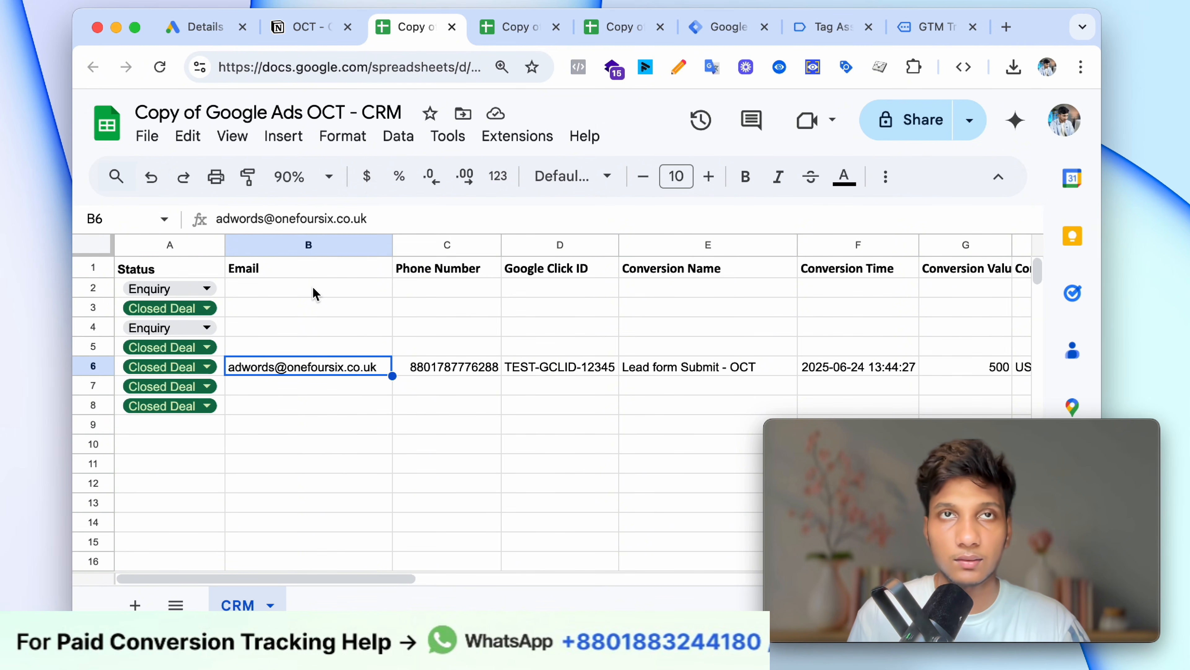
{"action": "left_click", "coordinate": [516, 406]}
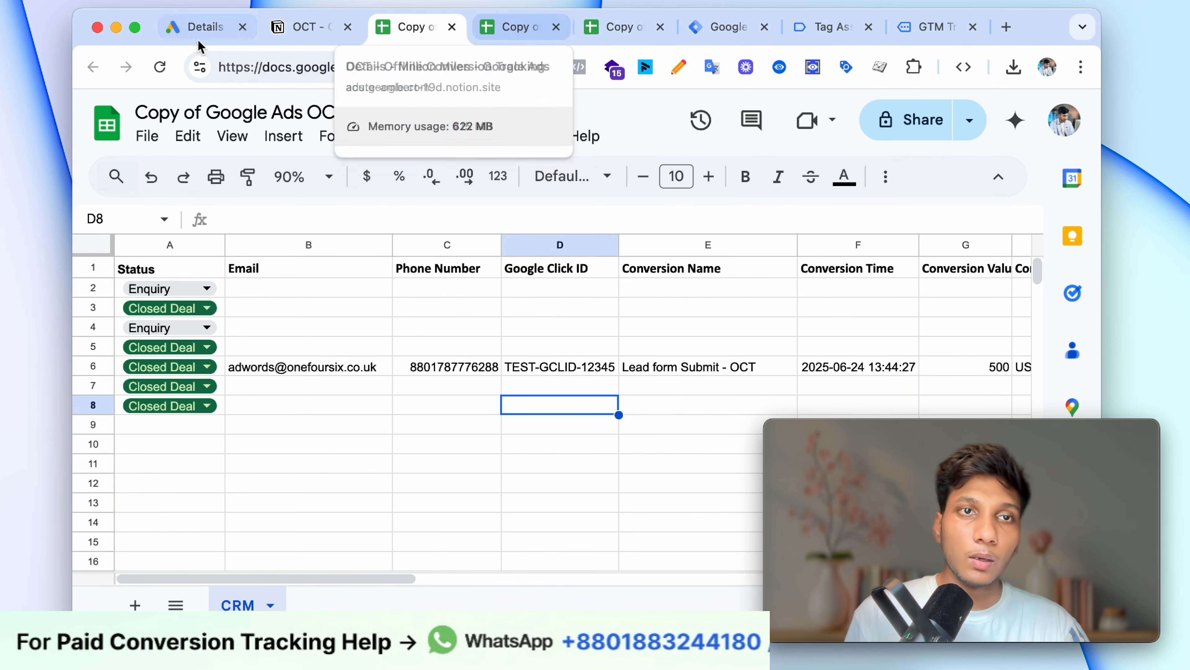
Step: Compare the conversion name in the Google Ads conversion details with the names used in the Closed Lead and Enquiry copies
{"action": "left_click", "coordinate": [201, 27]}
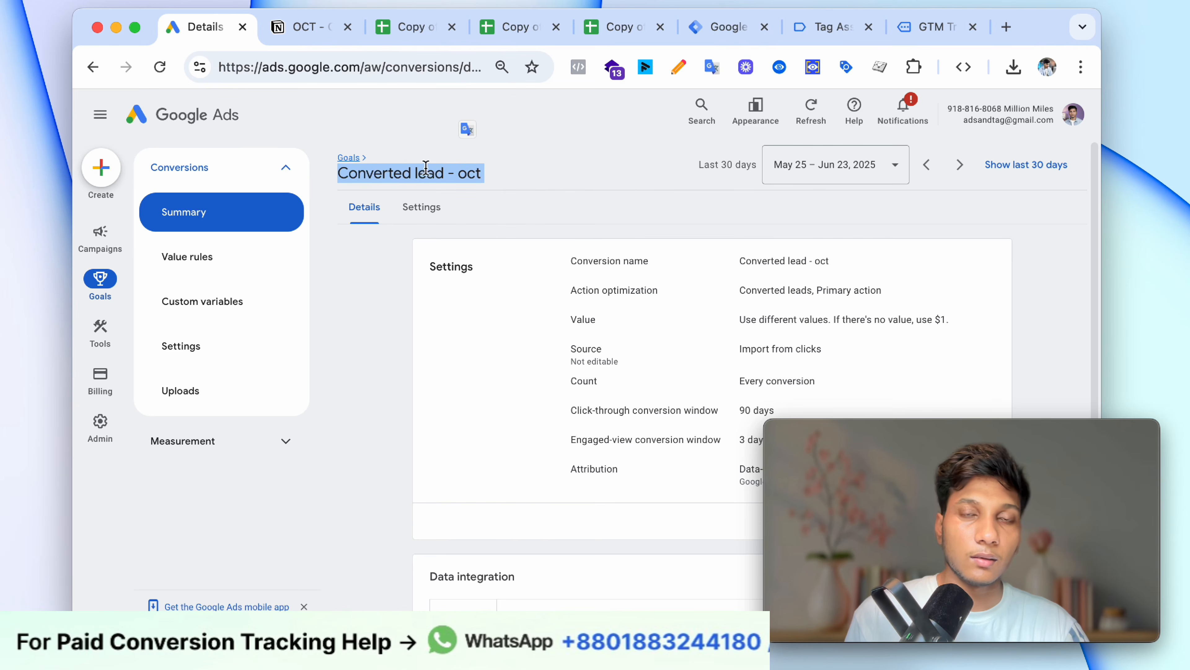
{"action": "left_click", "coordinate": [588, 30]}
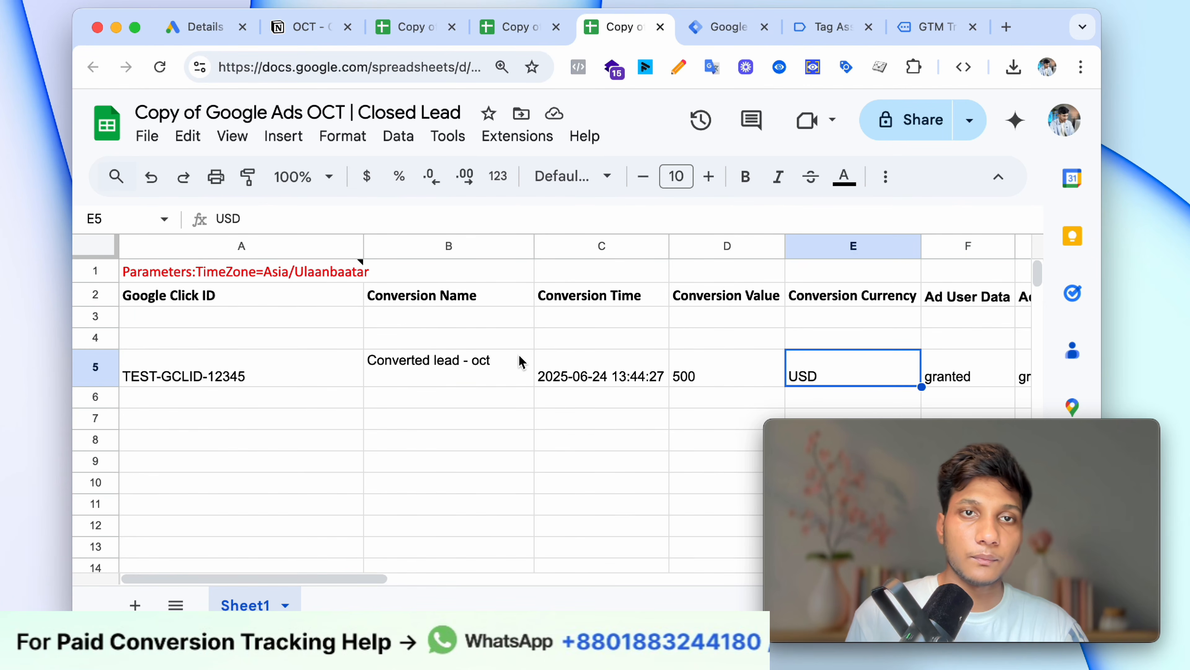
{"action": "left_click", "coordinate": [521, 361]}
{"action": "left_click", "coordinate": [510, 29]}
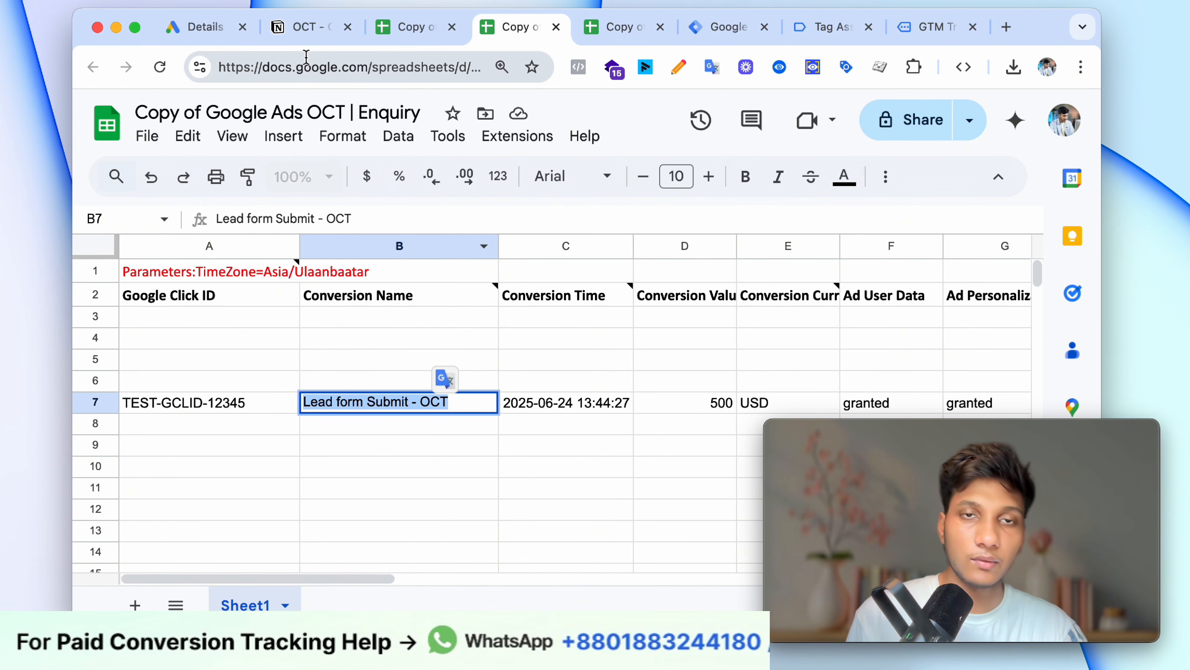
Step: Start a new scheduled conversion upload in Google Ads with Google Sheets as the source
{"action": "left_click", "coordinate": [230, 29]}
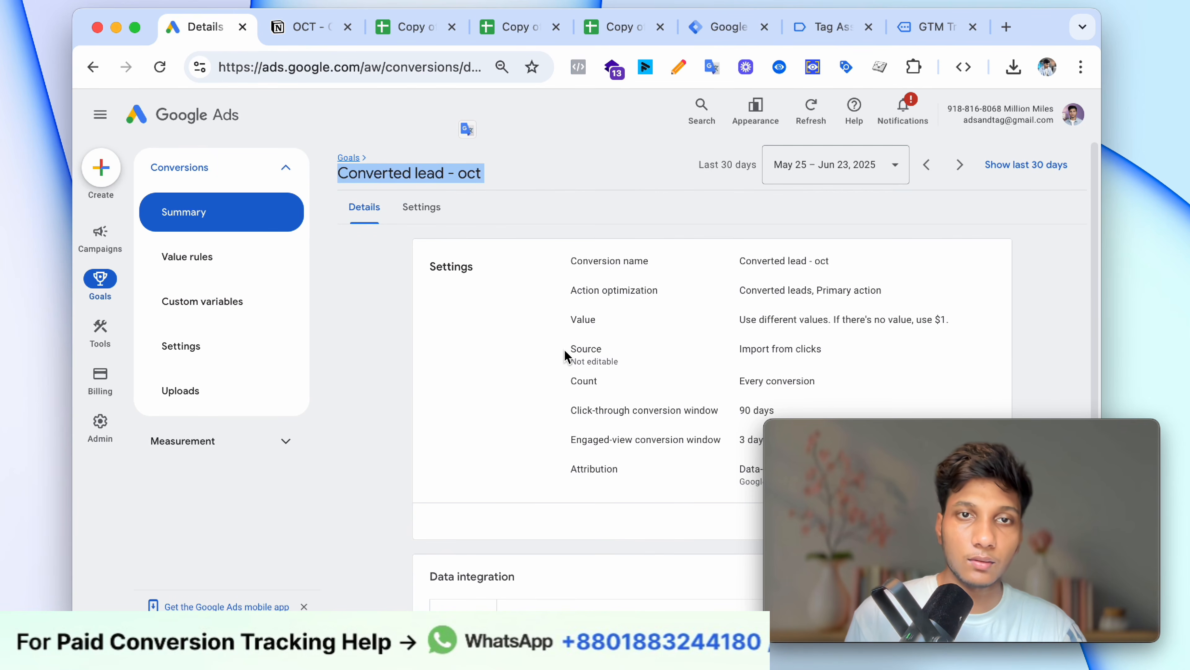
{"action": "scroll", "coordinate": [565, 356], "scroll_direction": "down", "scroll_amount": 5}
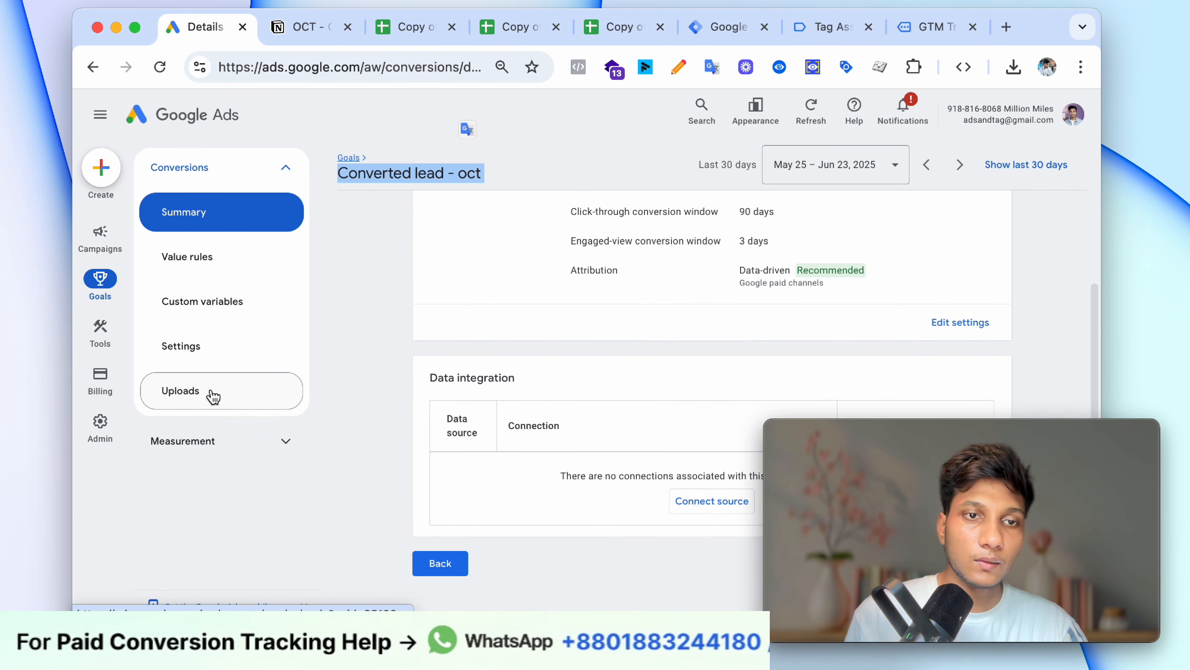
{"action": "left_click", "coordinate": [213, 396]}
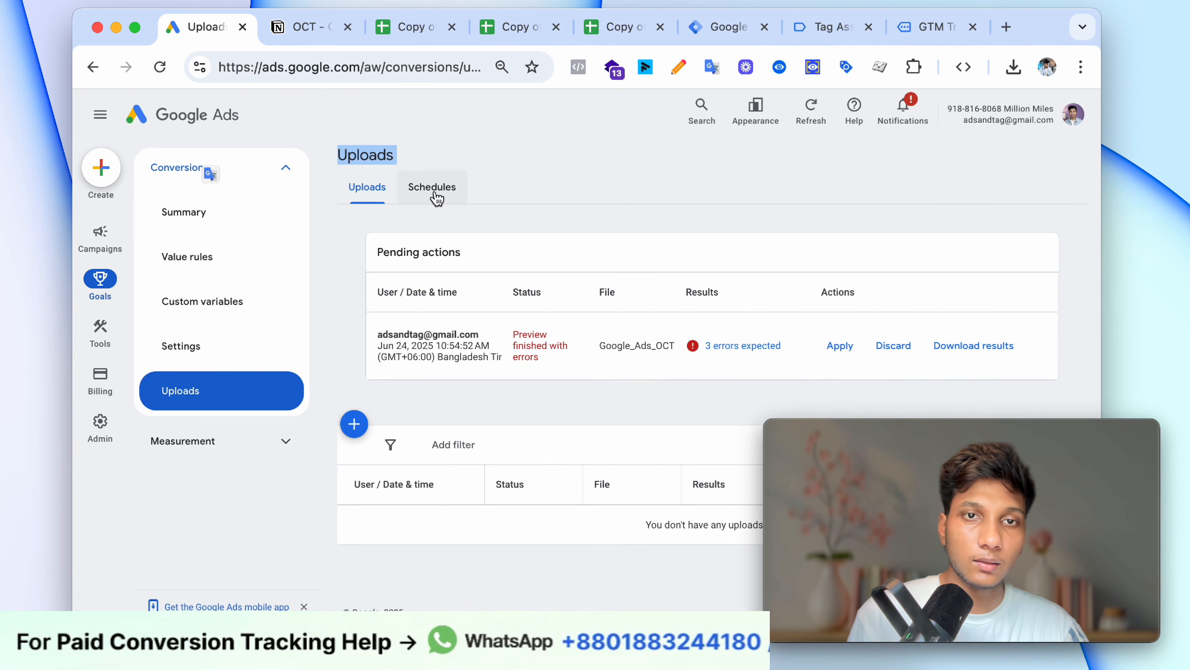
{"action": "left_click", "coordinate": [436, 197]}
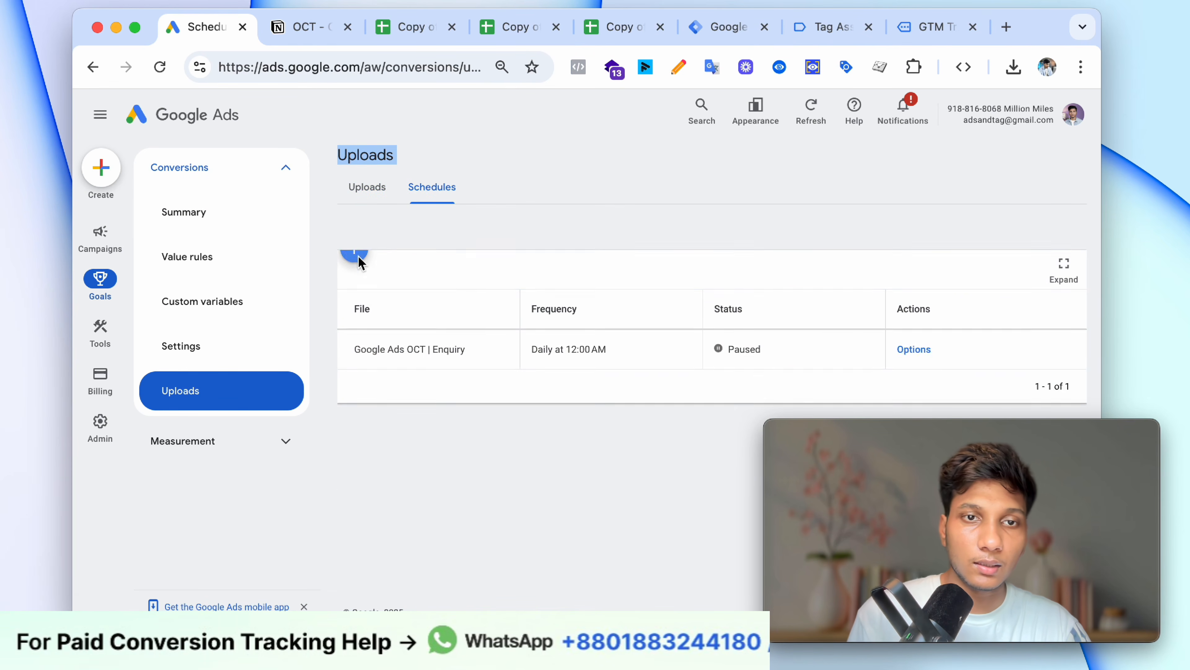
{"action": "left_click", "coordinate": [359, 259]}
{"action": "left_click", "coordinate": [415, 344]}
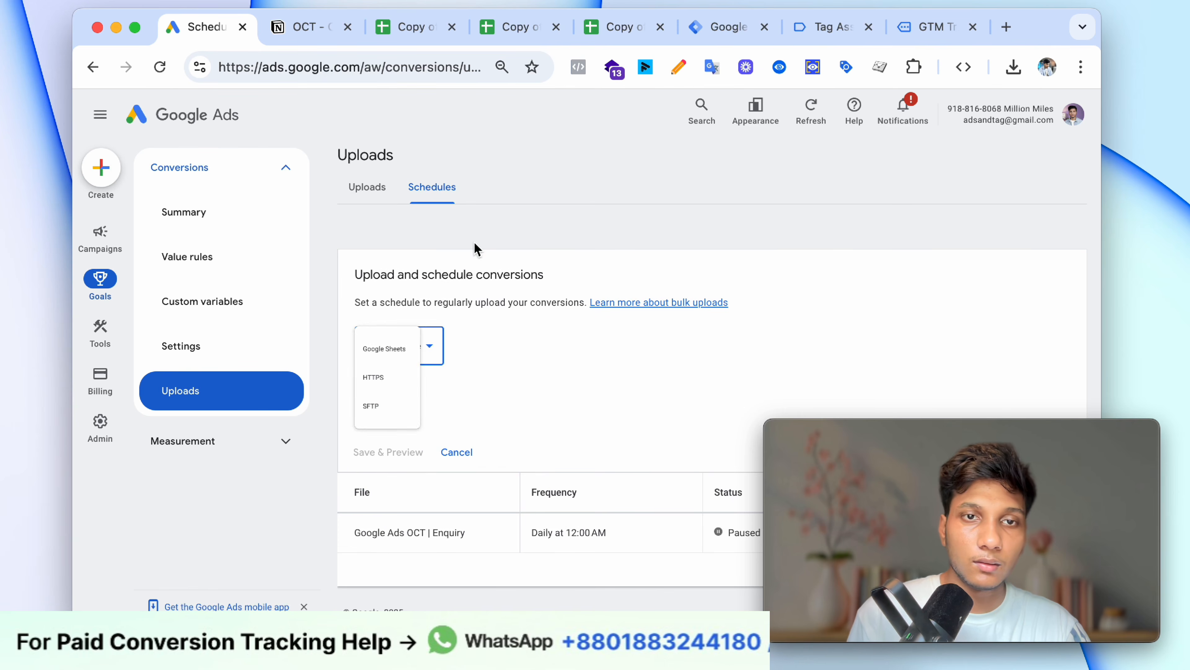
{"action": "left_click", "coordinate": [440, 357]}
{"action": "left_click", "coordinate": [408, 361]}
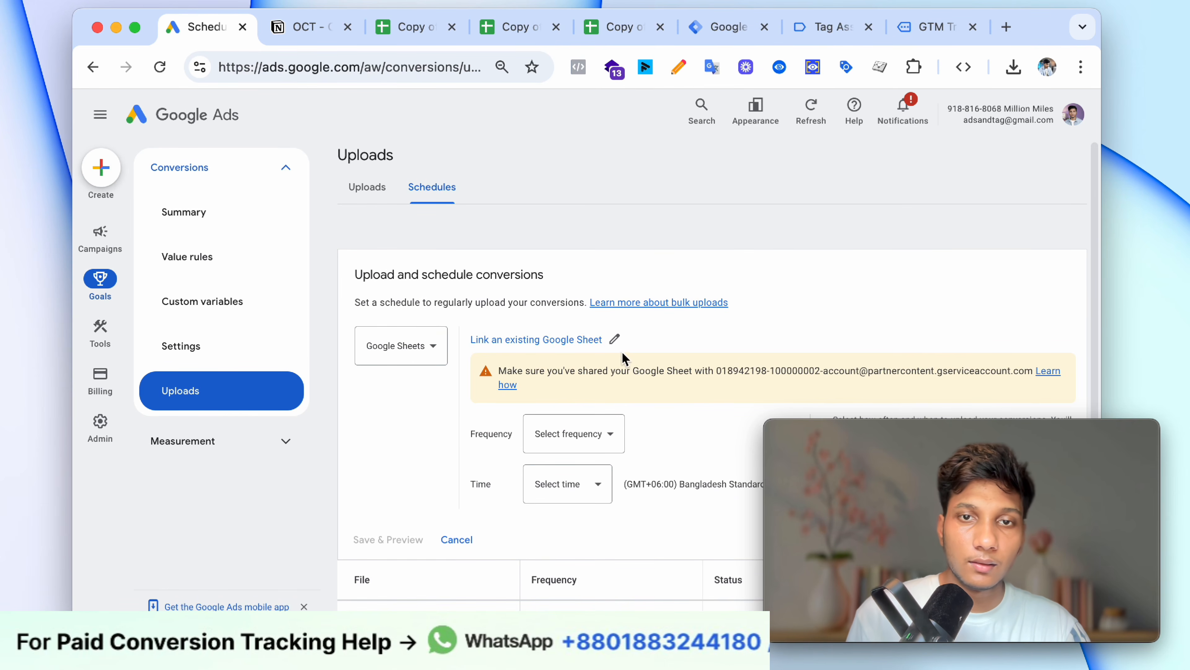
Step: Copy the sharing link of the Closed Lead copy in Google Sheets
{"action": "left_click", "coordinate": [518, 28]}
{"action": "left_click", "coordinate": [643, 338]}
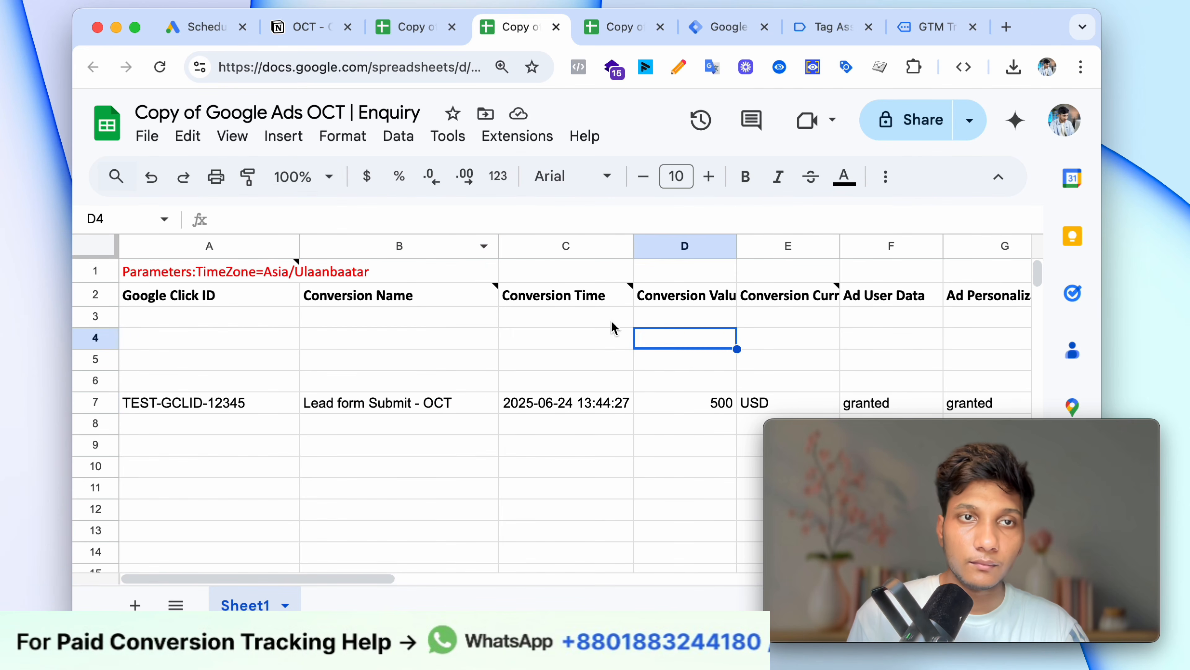
{"action": "left_click", "coordinate": [591, 29]}
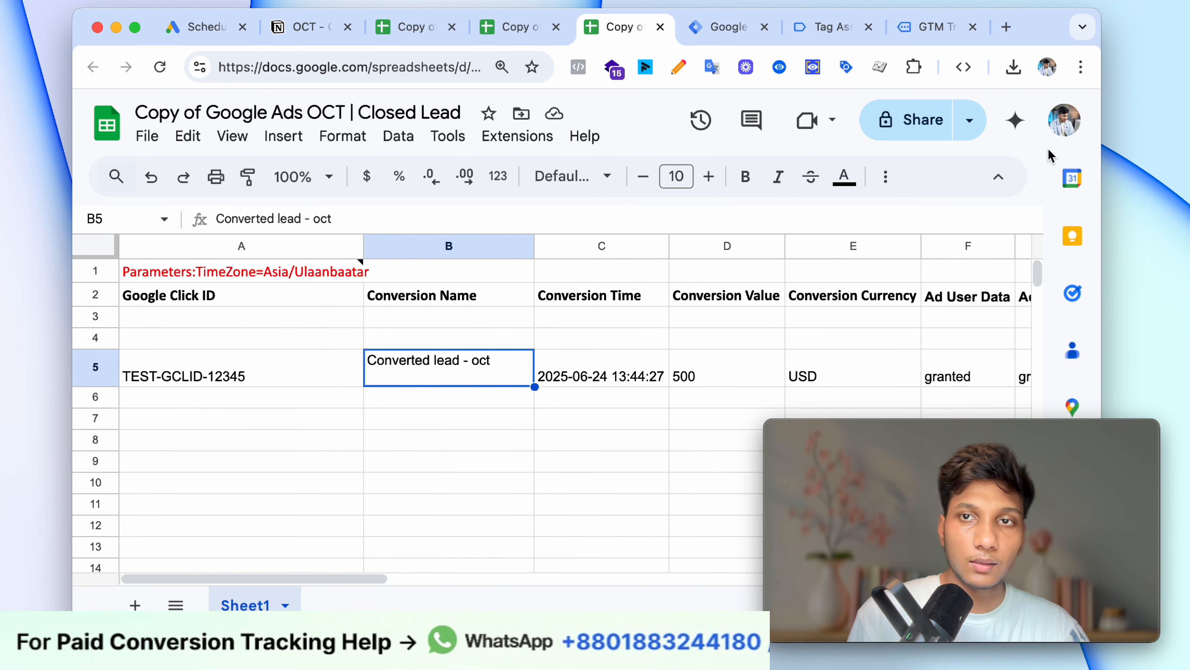
{"action": "left_click", "coordinate": [969, 120]}
{"action": "left_click", "coordinate": [848, 160]}
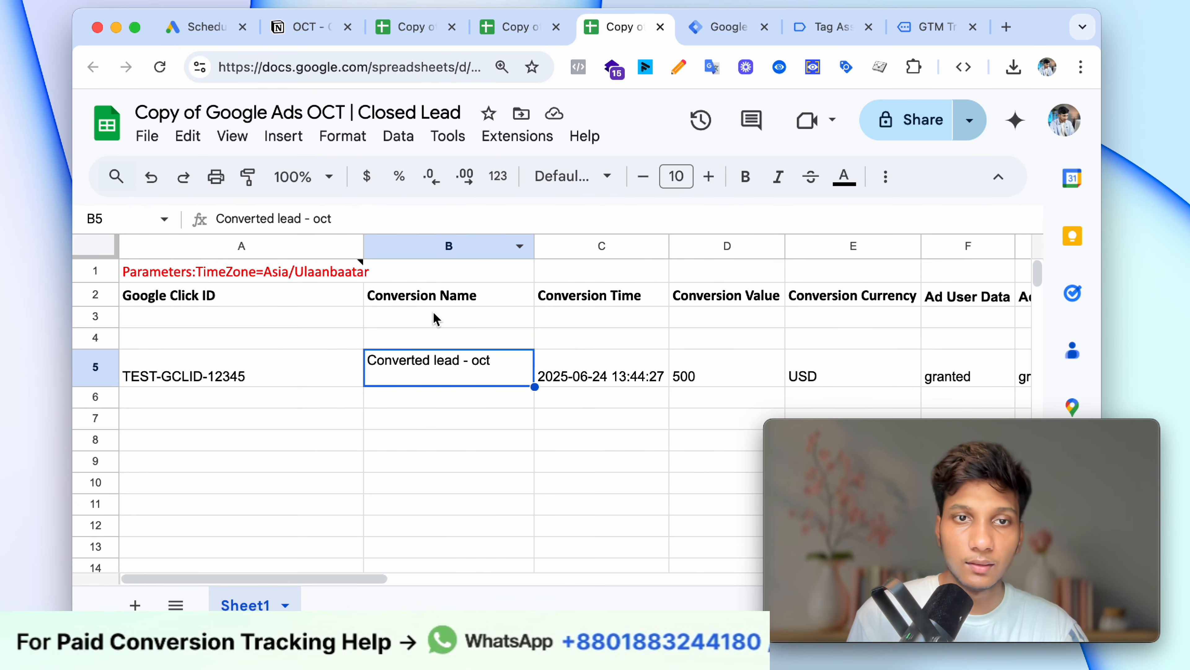
{"action": "left_click", "coordinate": [431, 323]}
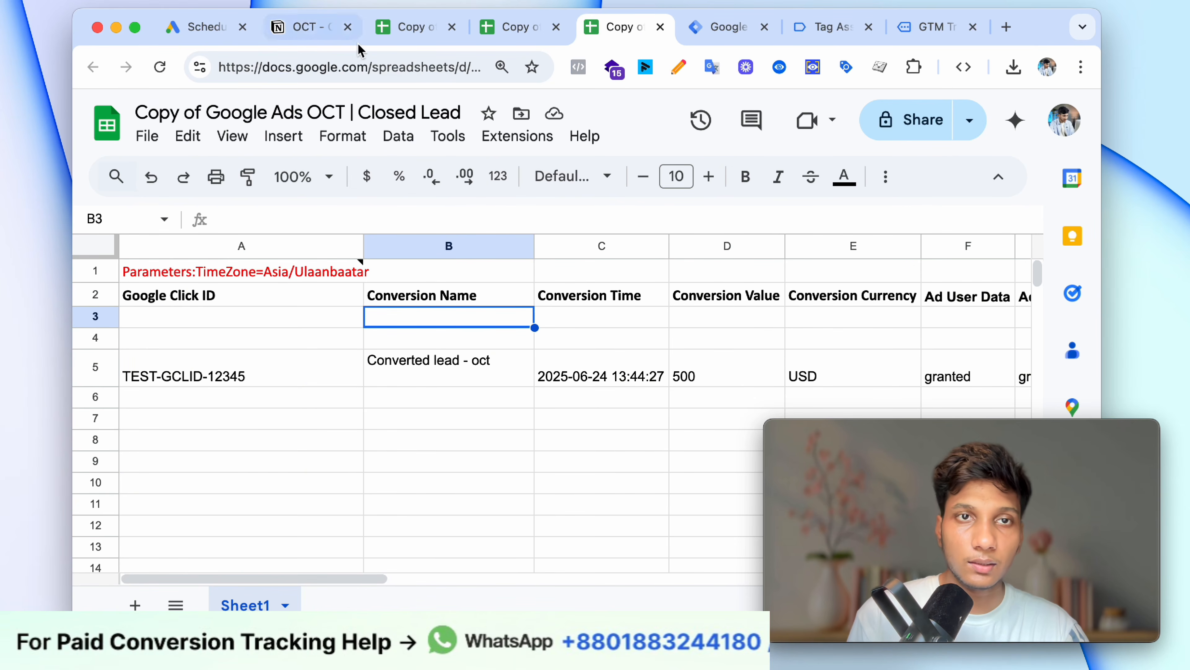
Step: Link the Closed Lead copy to the Google Ads upload schedule by finding it with the copied URL
{"action": "left_click", "coordinate": [219, 37]}
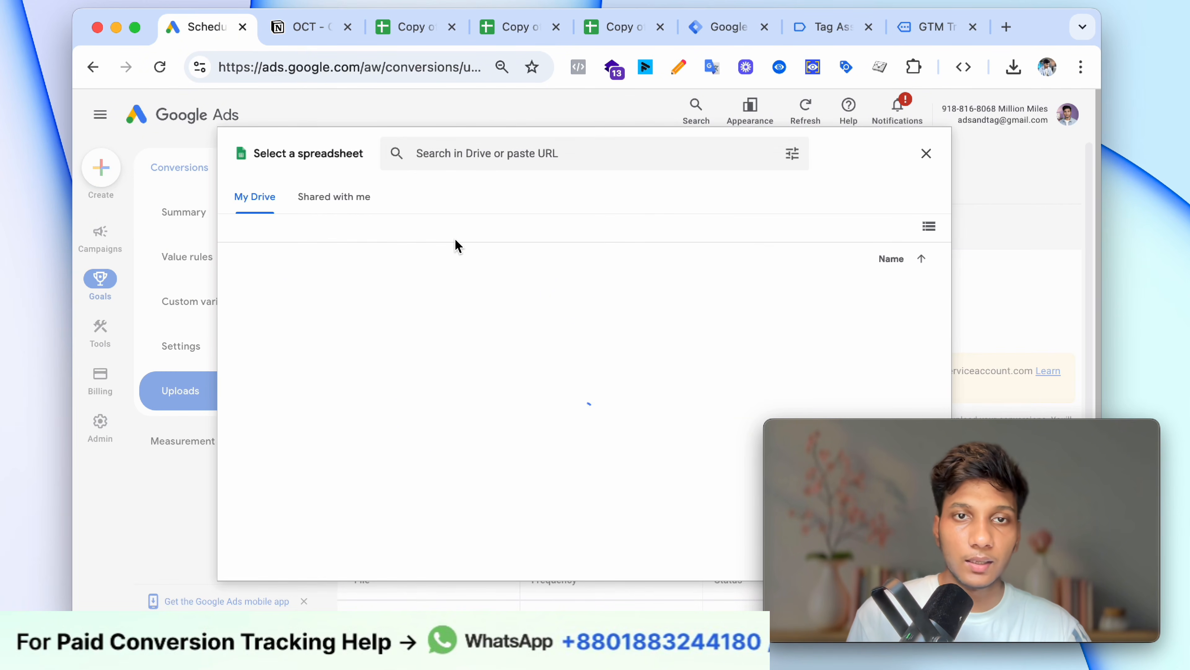
{"action": "left_click", "coordinate": [494, 161]}
{"action": "key", "text": "super+v"}
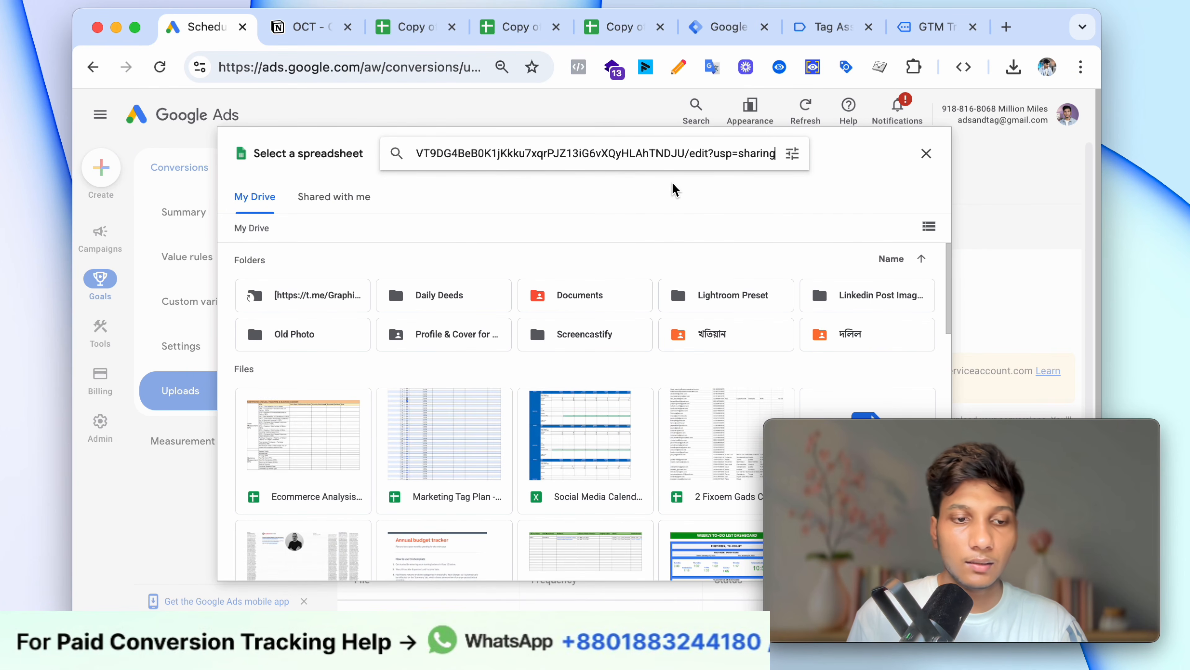
{"action": "key", "text": "Return"}
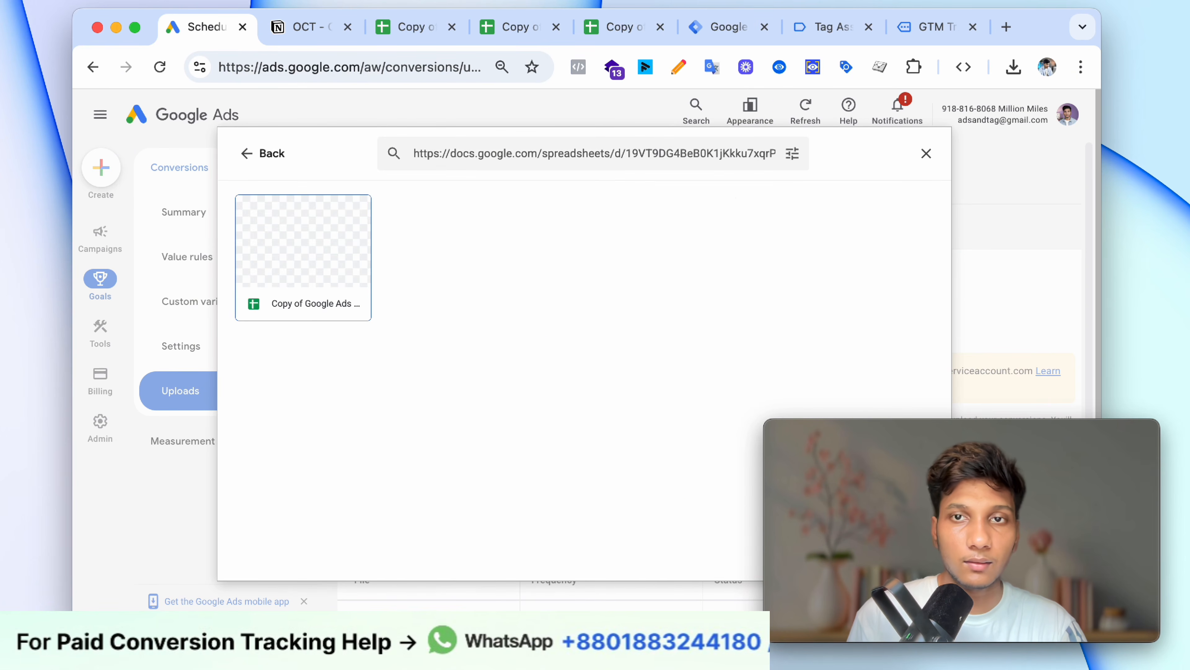
{"action": "left_click", "coordinate": [310, 277]}
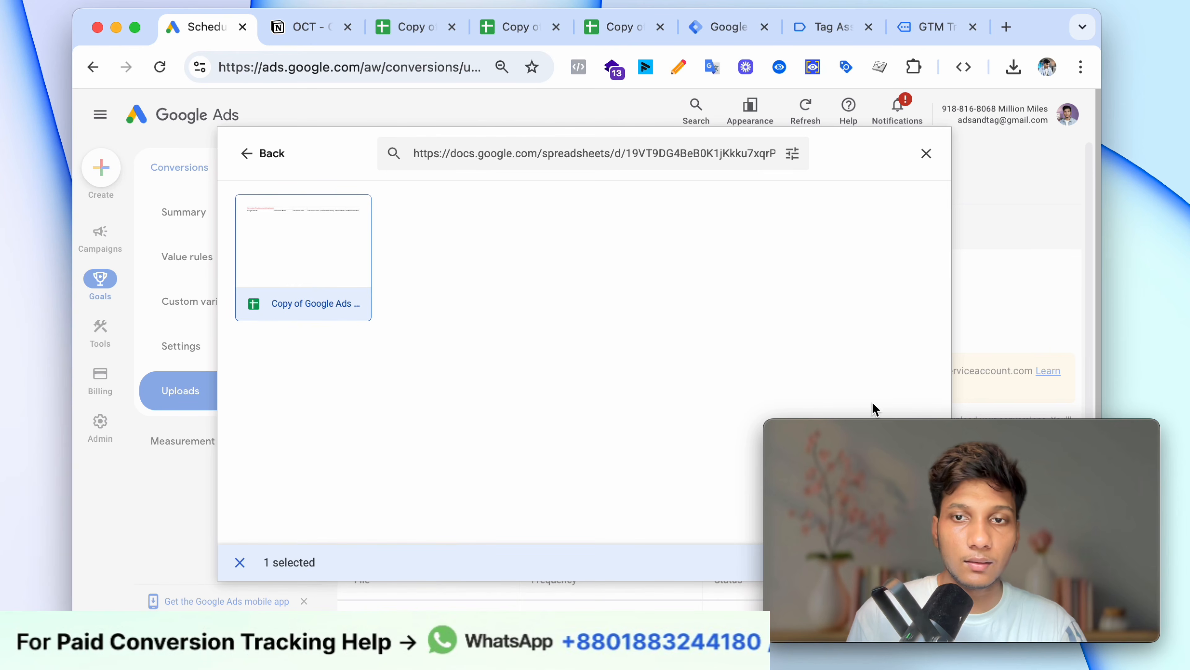
{"action": "left_click_drag", "start_coordinate": [872, 432], "coordinate": [910, 422]}
{"action": "left_click", "coordinate": [910, 562]}
Step: Copy the service account e-mail with which the linked sheet has to be shared
{"action": "scroll", "coordinate": [575, 364], "scroll_direction": "down", "scroll_amount": 1}
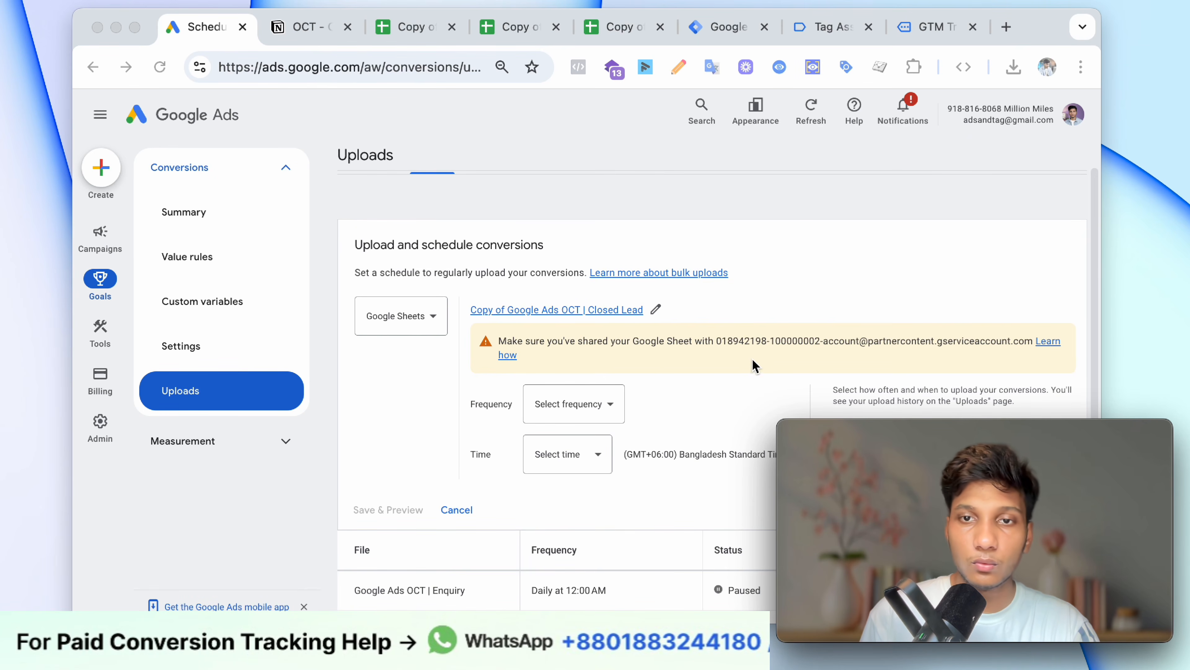
{"action": "left_click", "coordinate": [729, 343]}
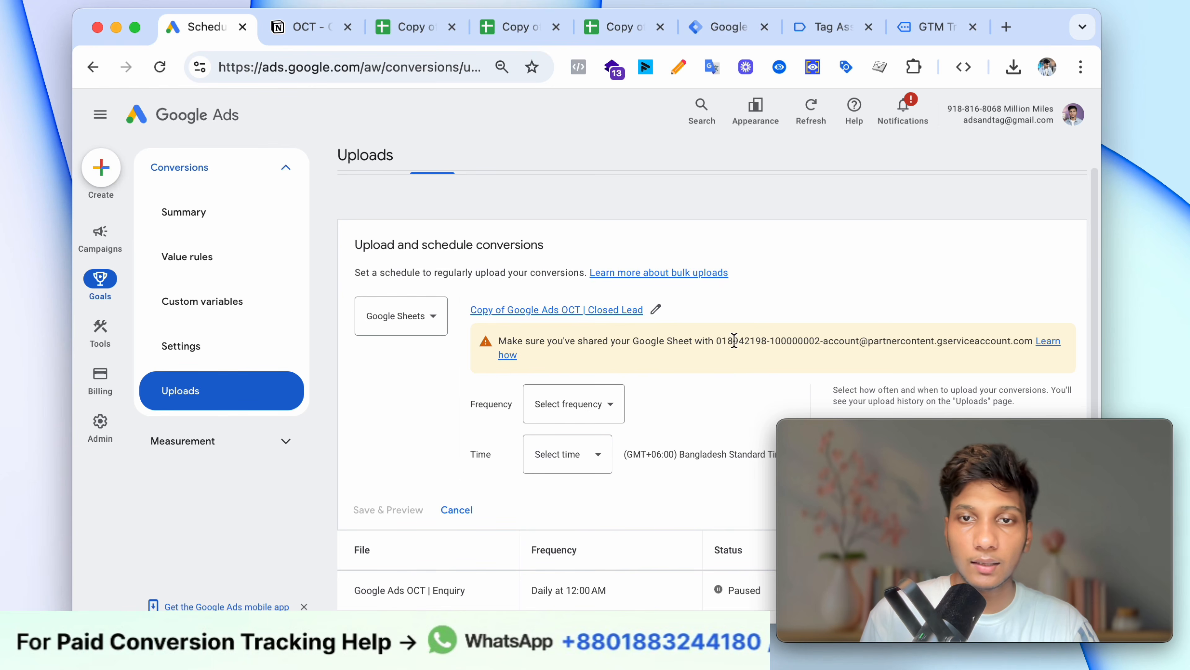
{"action": "left_click_drag", "start_coordinate": [717, 341], "coordinate": [1024, 343]}
{"action": "right_click", "coordinate": [1024, 344]}
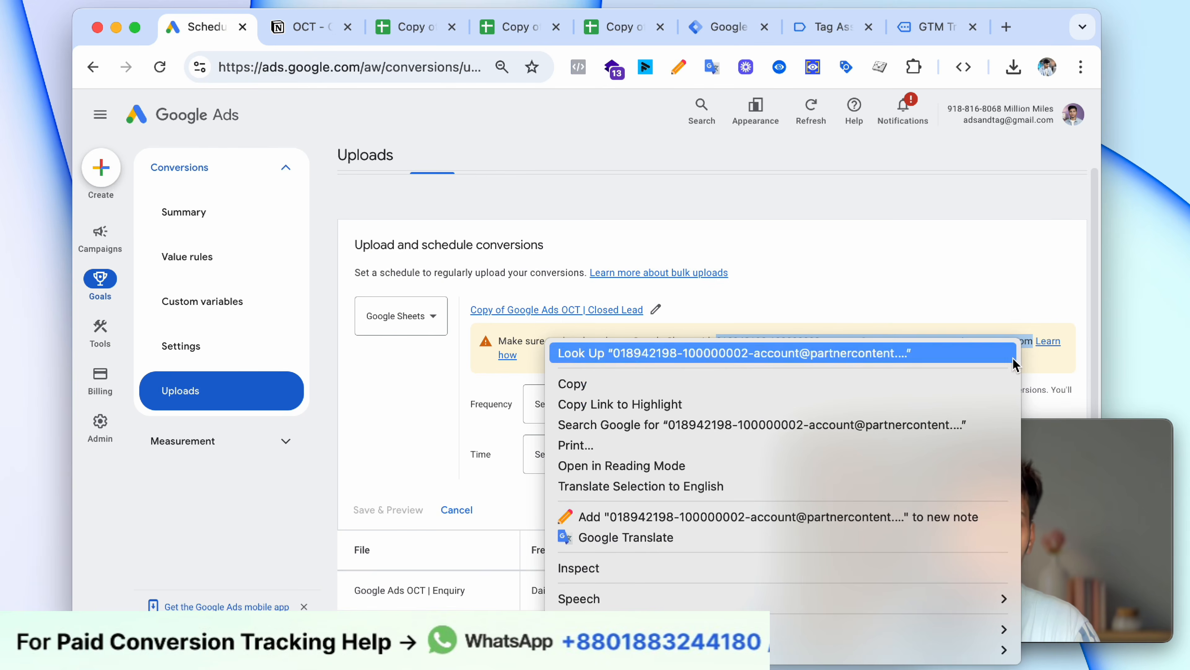
{"action": "left_click", "coordinate": [825, 381]}
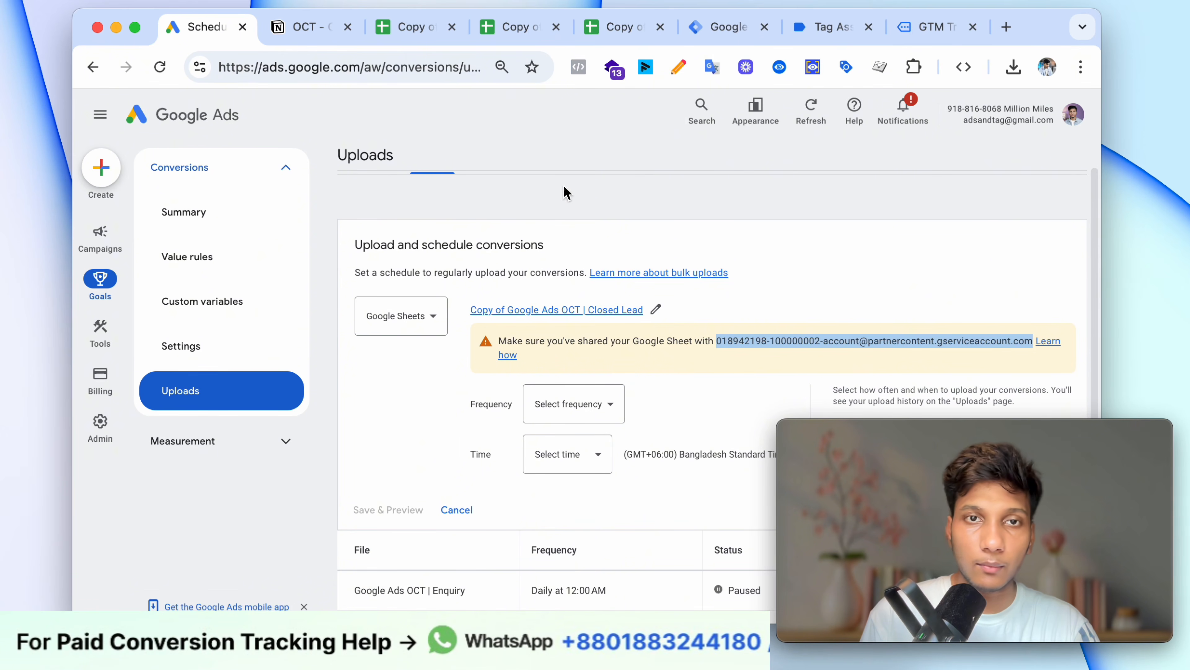
Step: Share the Closed Lead copy with the copied service account e-mail as Editor
{"action": "left_click", "coordinate": [401, 36]}
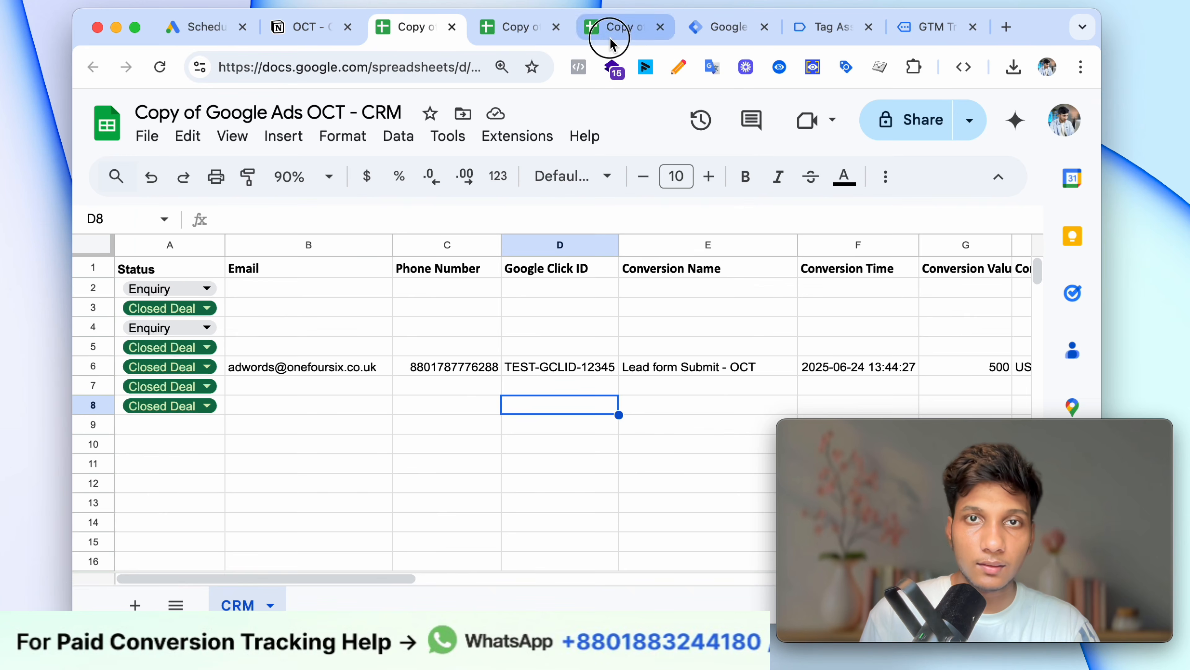
{"action": "left_click", "coordinate": [609, 29]}
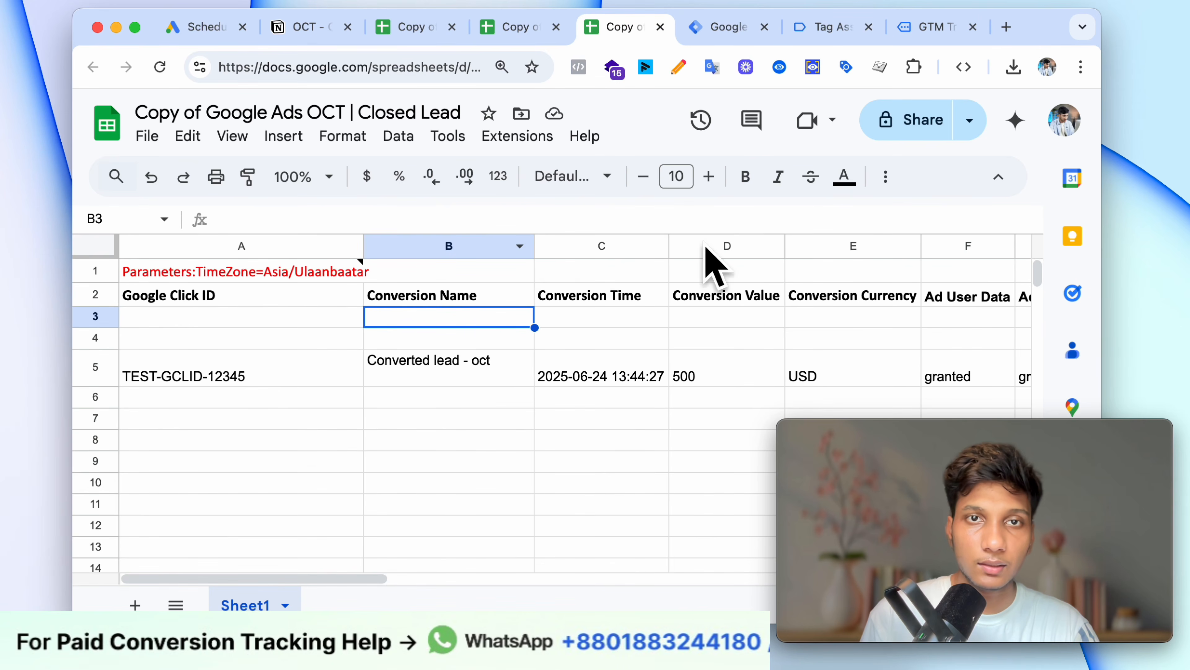
{"action": "left_click", "coordinate": [942, 122]}
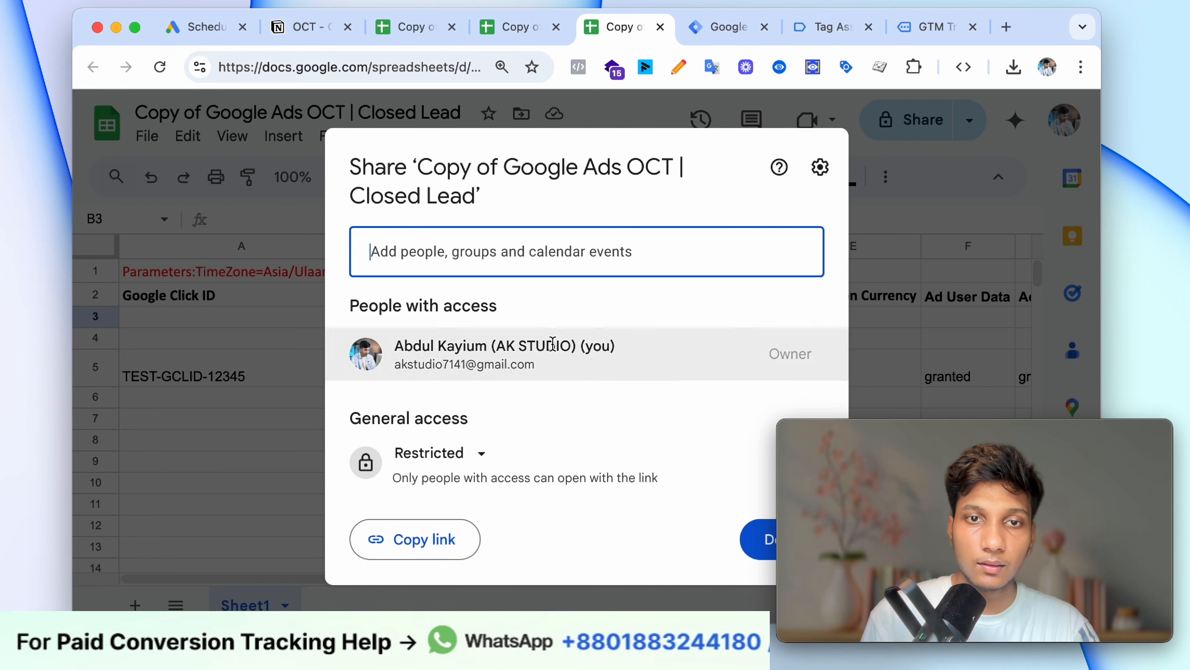
{"action": "left_click", "coordinate": [536, 263]}
{"action": "type", "text": "v"}
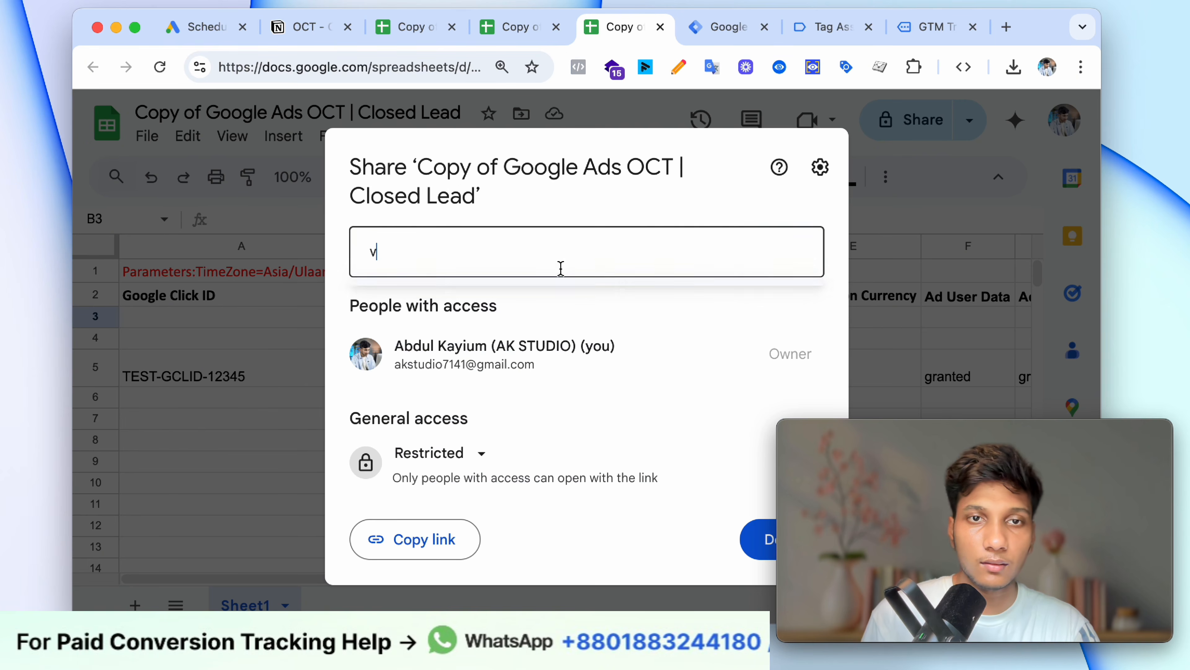
{"action": "key", "text": "cmd+v"}
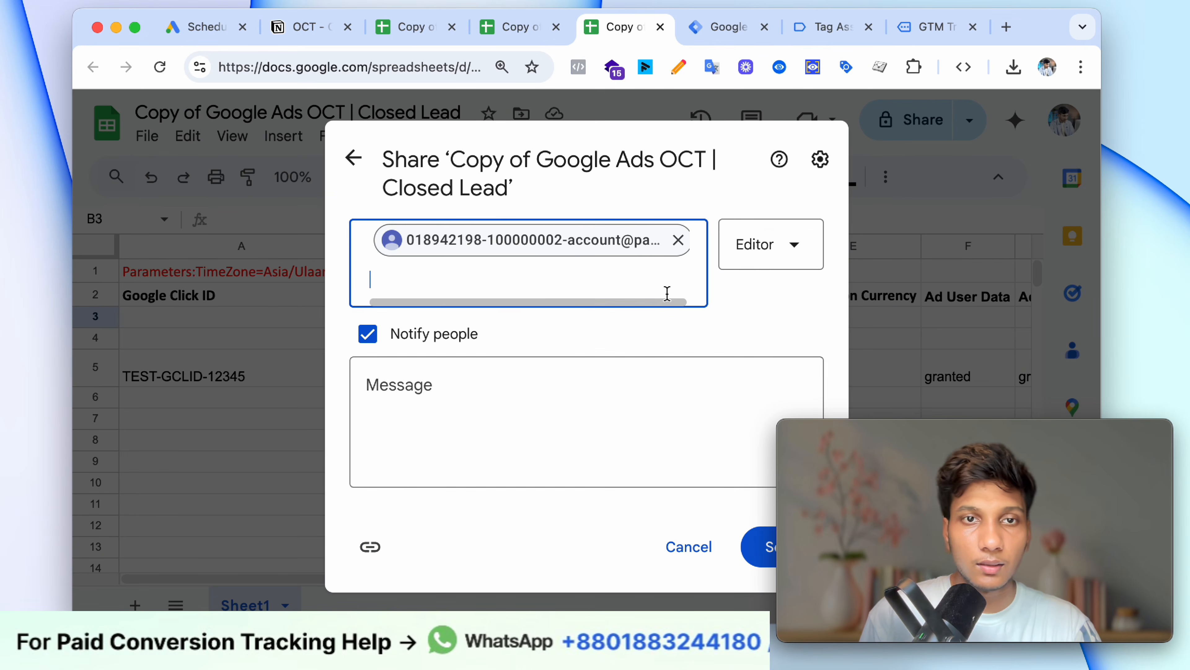
{"action": "left_click", "coordinate": [749, 552]}
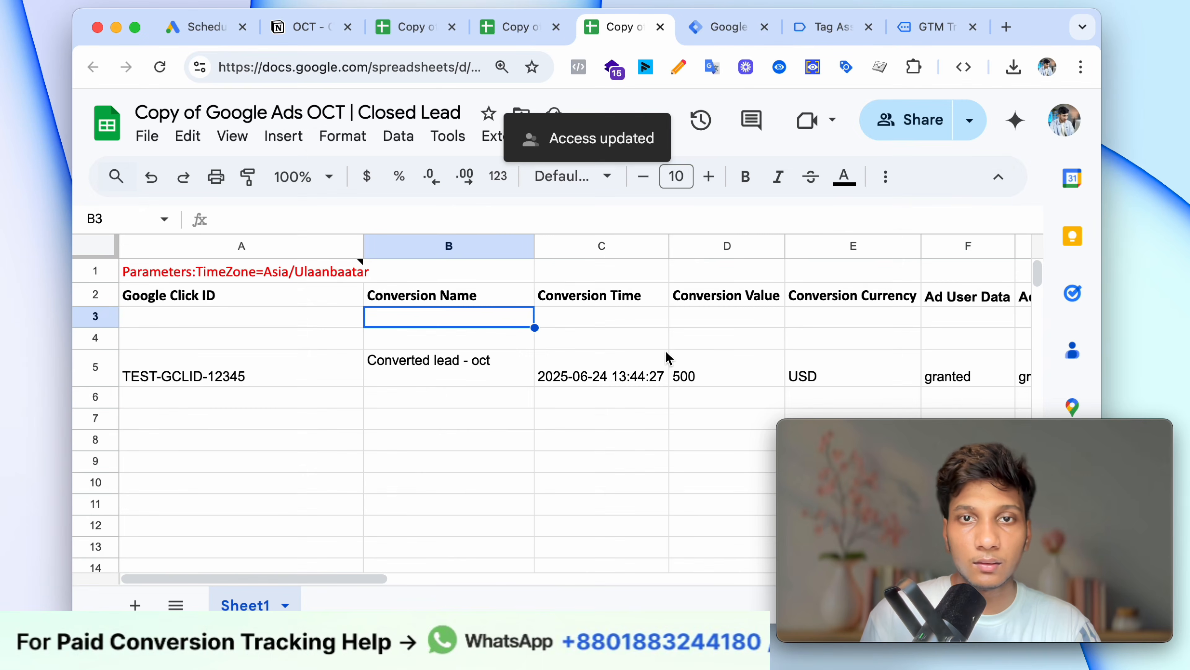
{"action": "left_click", "coordinate": [587, 380]}
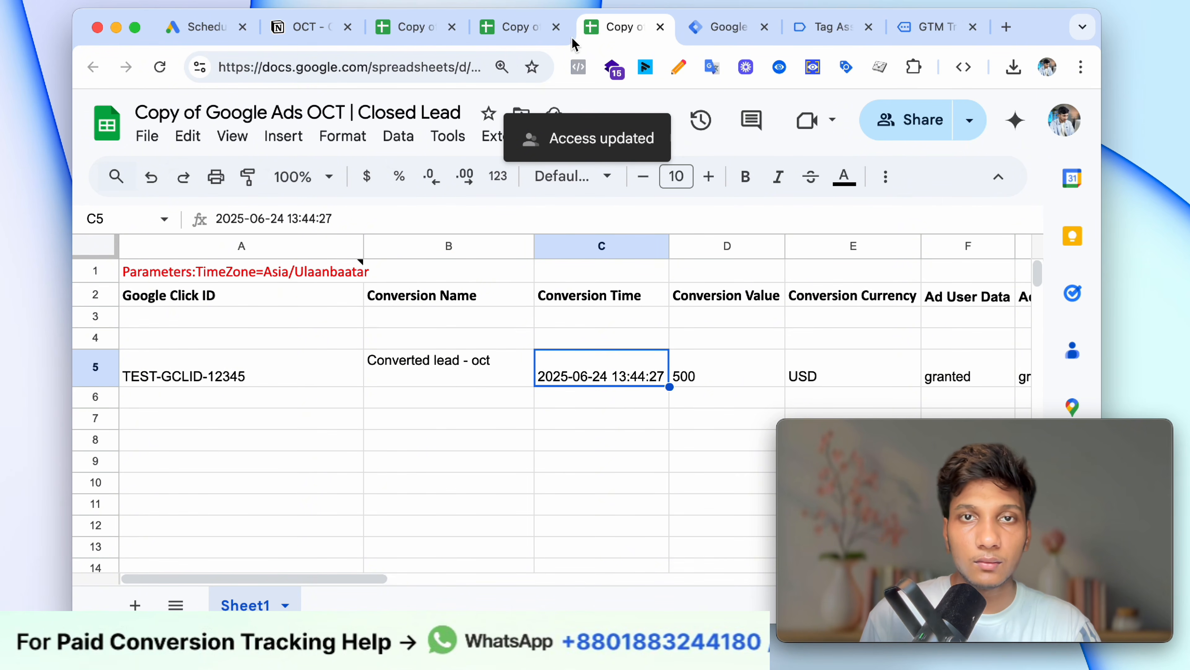
Step: Set the Closed Lead copy's Google Ads upload schedule to every 24 hours at 12:00 AM
{"action": "left_click", "coordinate": [178, 29]}
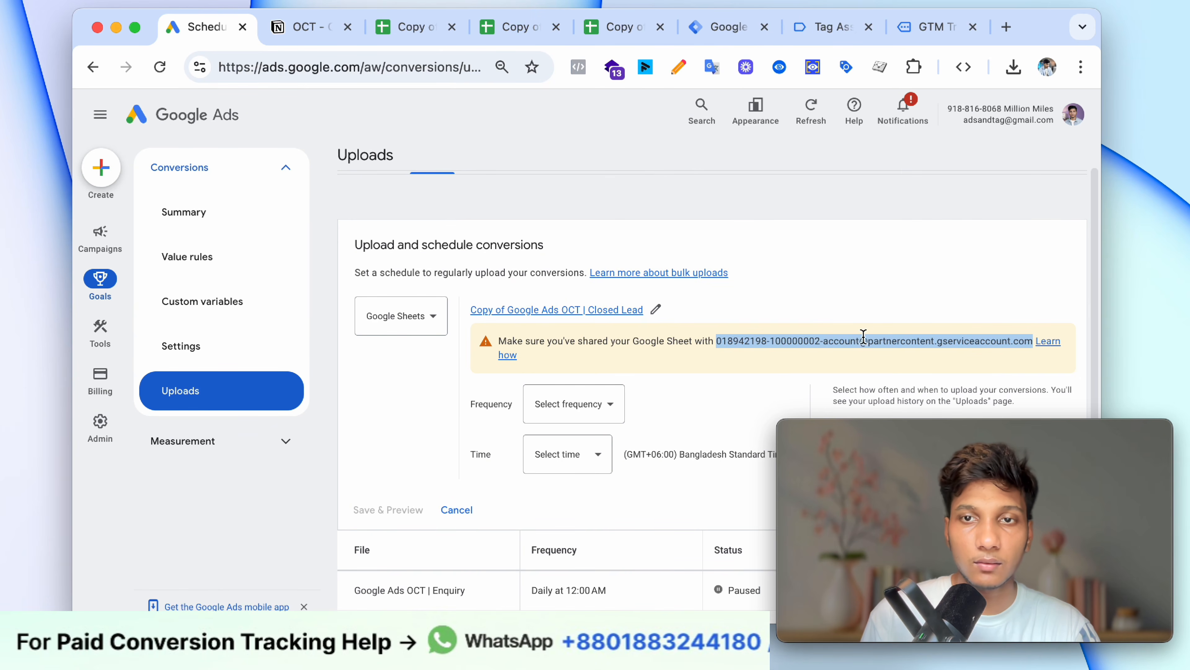
{"action": "left_click", "coordinate": [619, 28]}
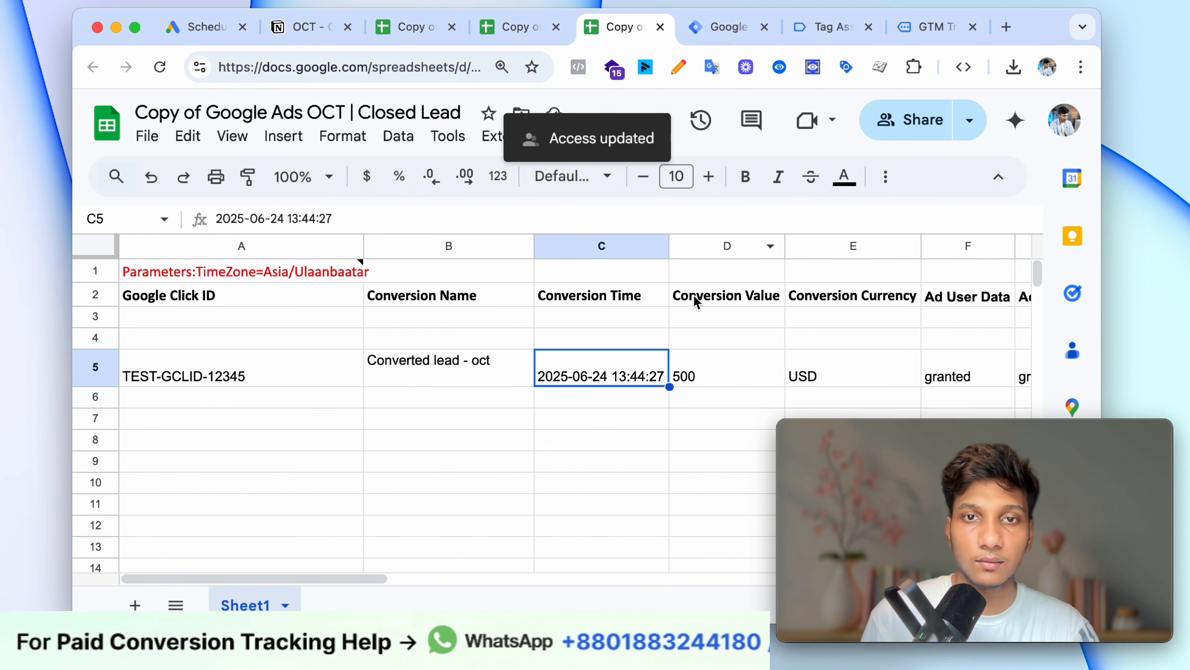
{"action": "left_click", "coordinate": [227, 32]}
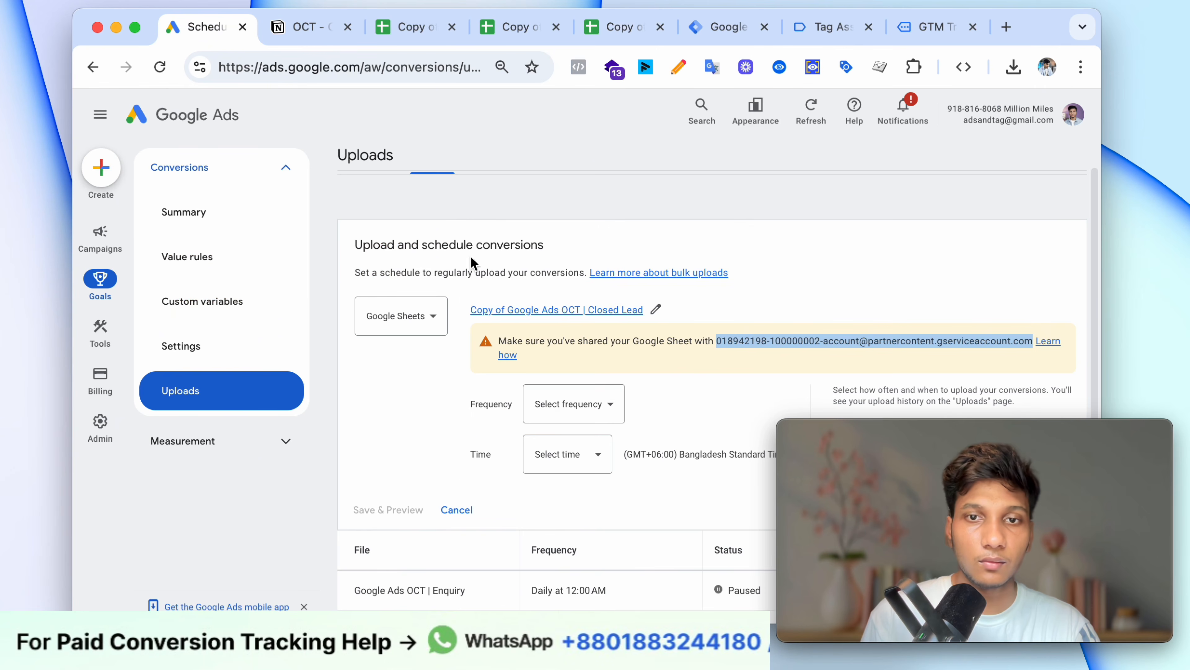
{"action": "left_click_drag", "start_coordinate": [714, 338], "coordinate": [990, 359]}
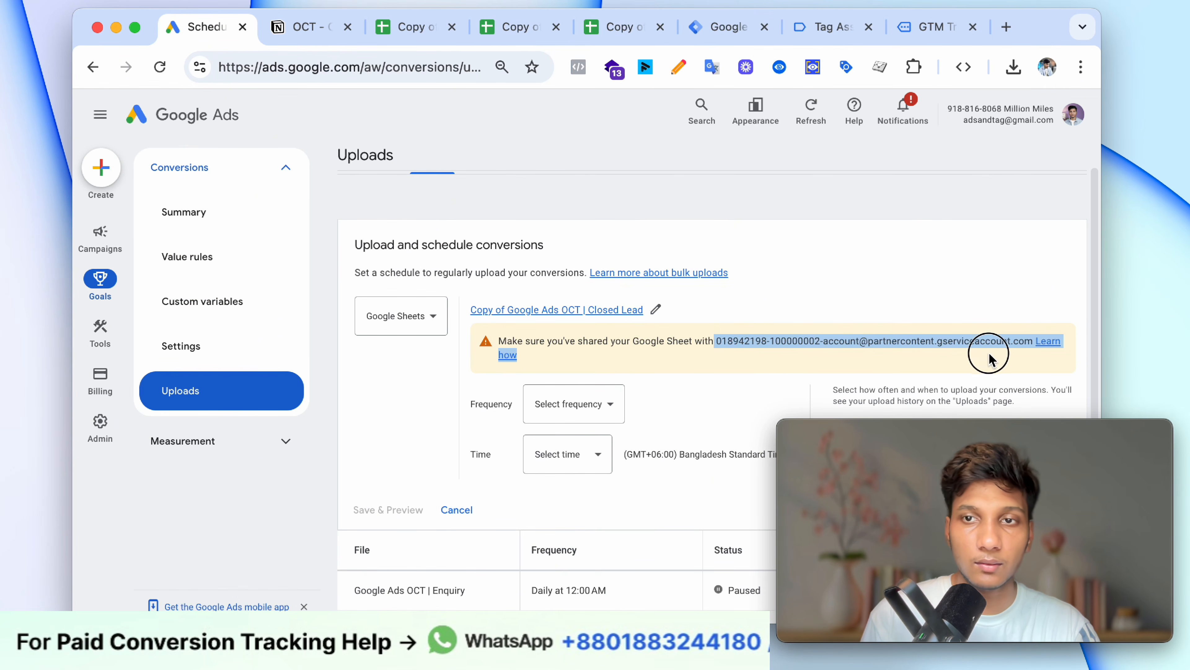
{"action": "left_click", "coordinate": [989, 360]}
{"action": "left_click", "coordinate": [592, 412]}
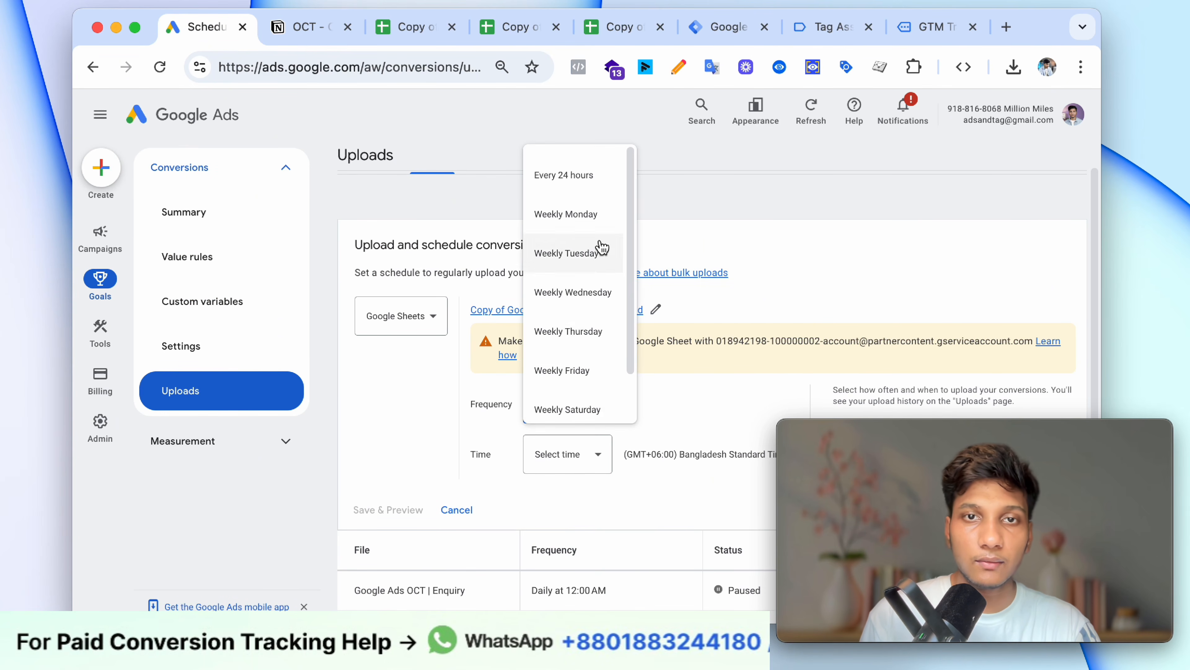
{"action": "left_click", "coordinate": [581, 183]}
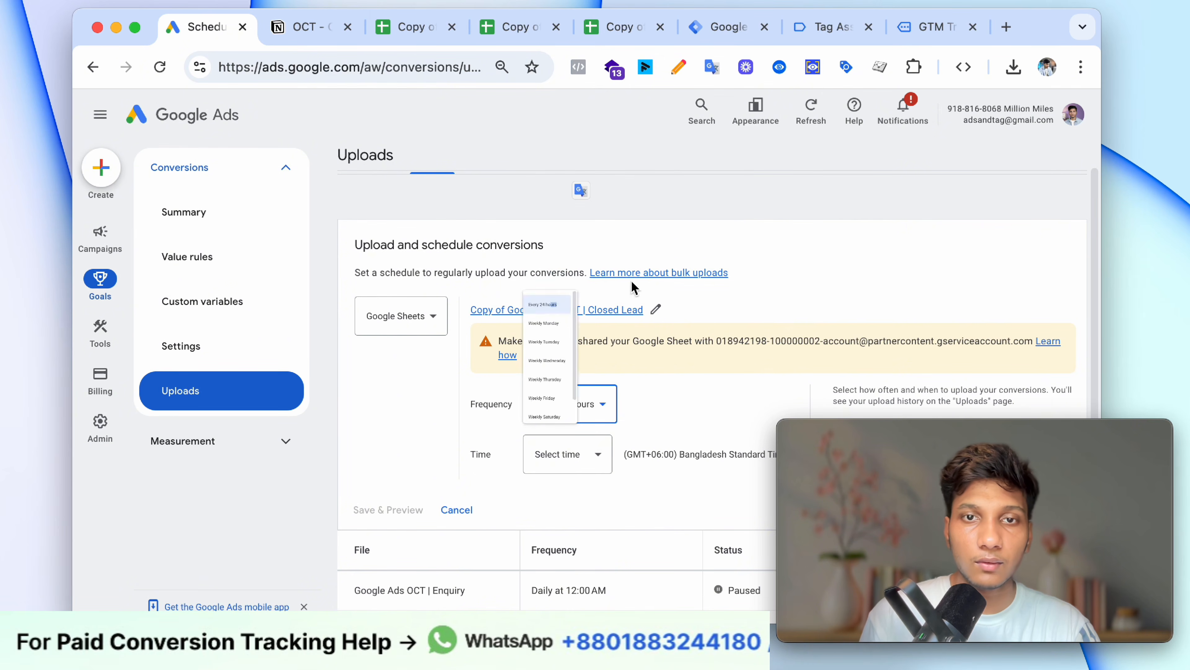
{"action": "left_click", "coordinate": [567, 453]}
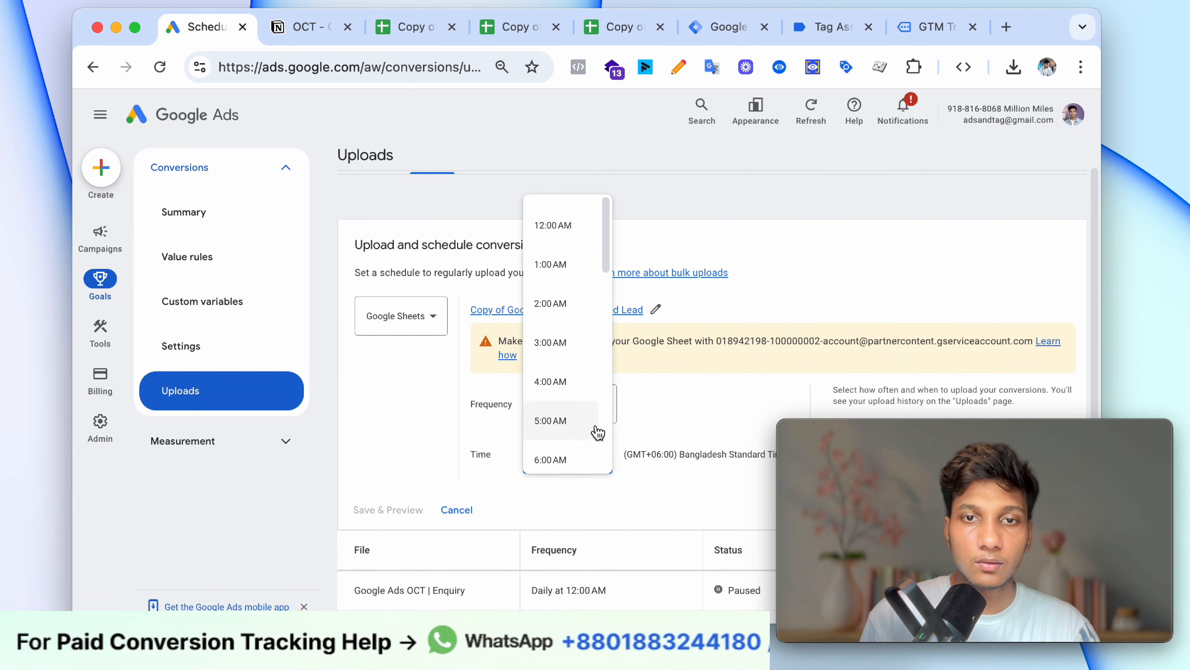
{"action": "left_click", "coordinate": [567, 230]}
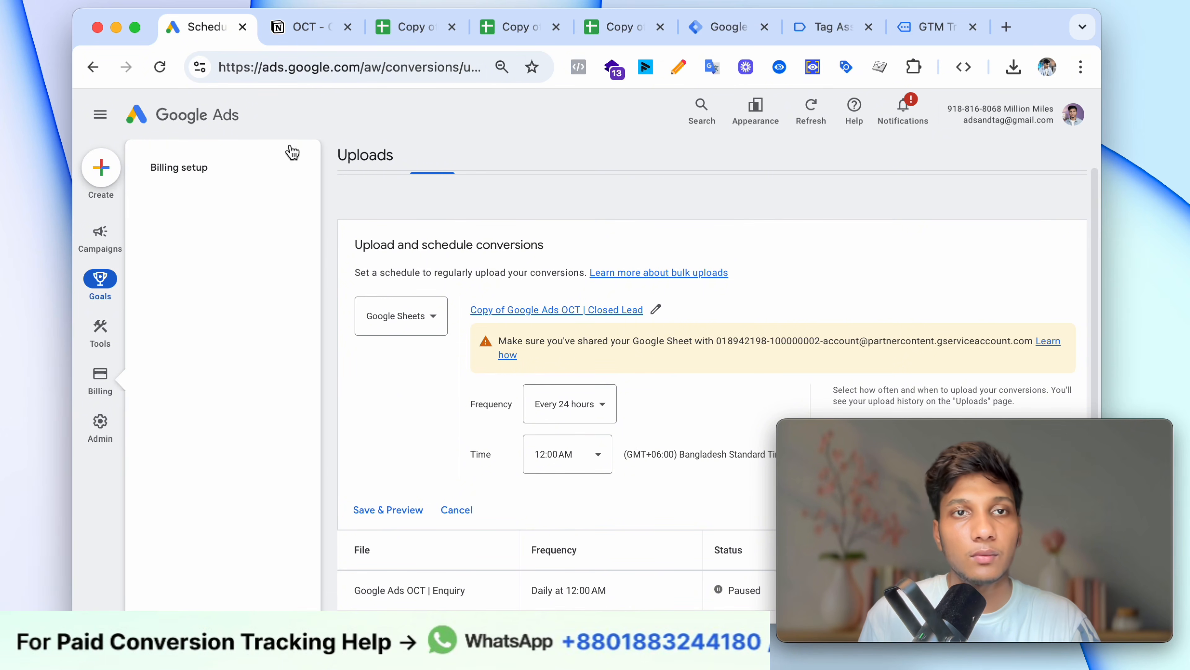
Step: Check the time zone parameter in cell A1 of the Enquiry copy and open the Google Ads OCT timezones list from the Notion guide
{"action": "left_click", "coordinate": [499, 32]}
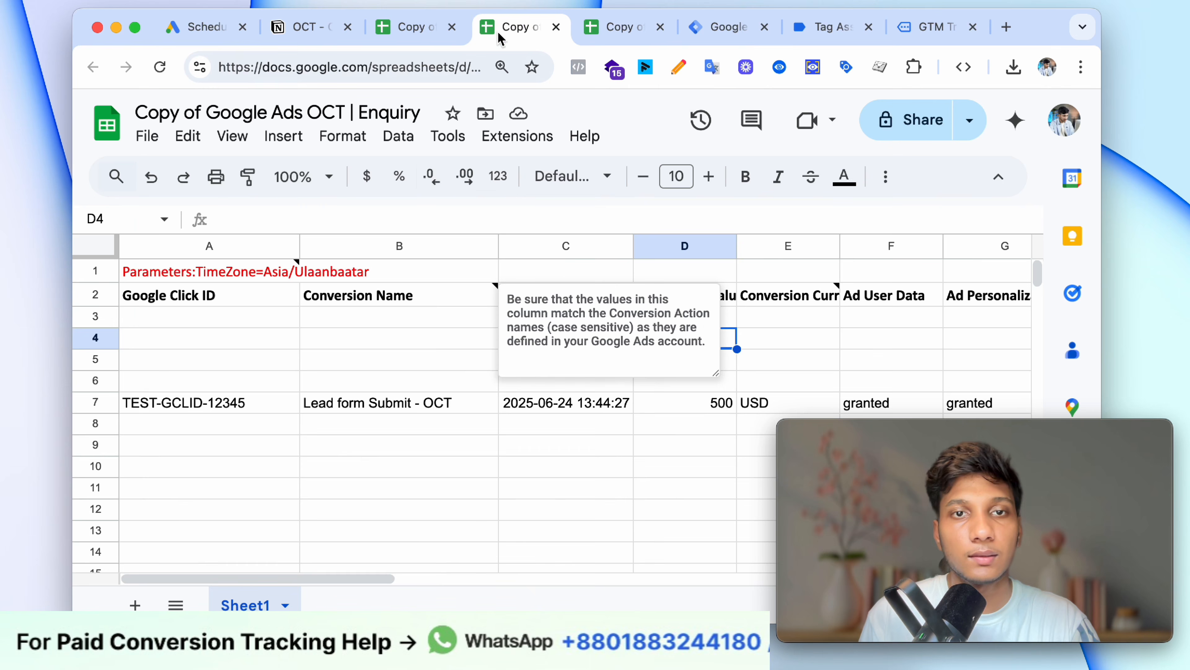
{"action": "left_click", "coordinate": [247, 282]}
{"action": "double_click", "coordinate": [287, 274]}
{"action": "left_click_drag", "start_coordinate": [267, 272], "coordinate": [400, 268]}
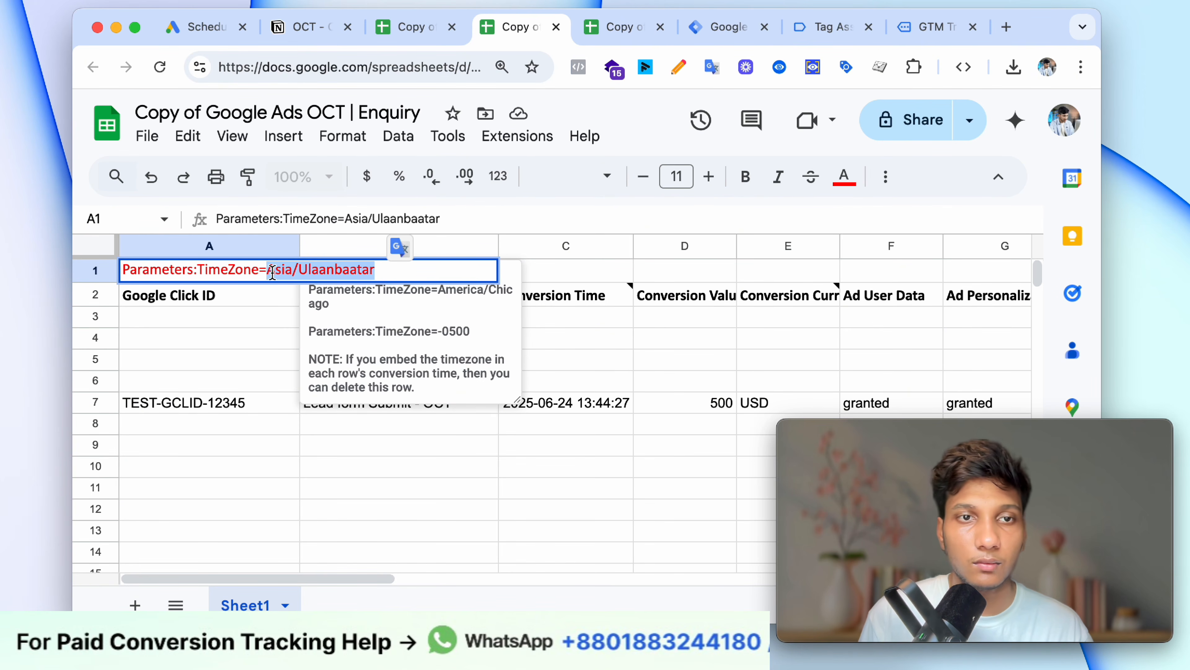
{"action": "left_click", "coordinate": [272, 272]}
{"action": "left_click", "coordinate": [305, 27]}
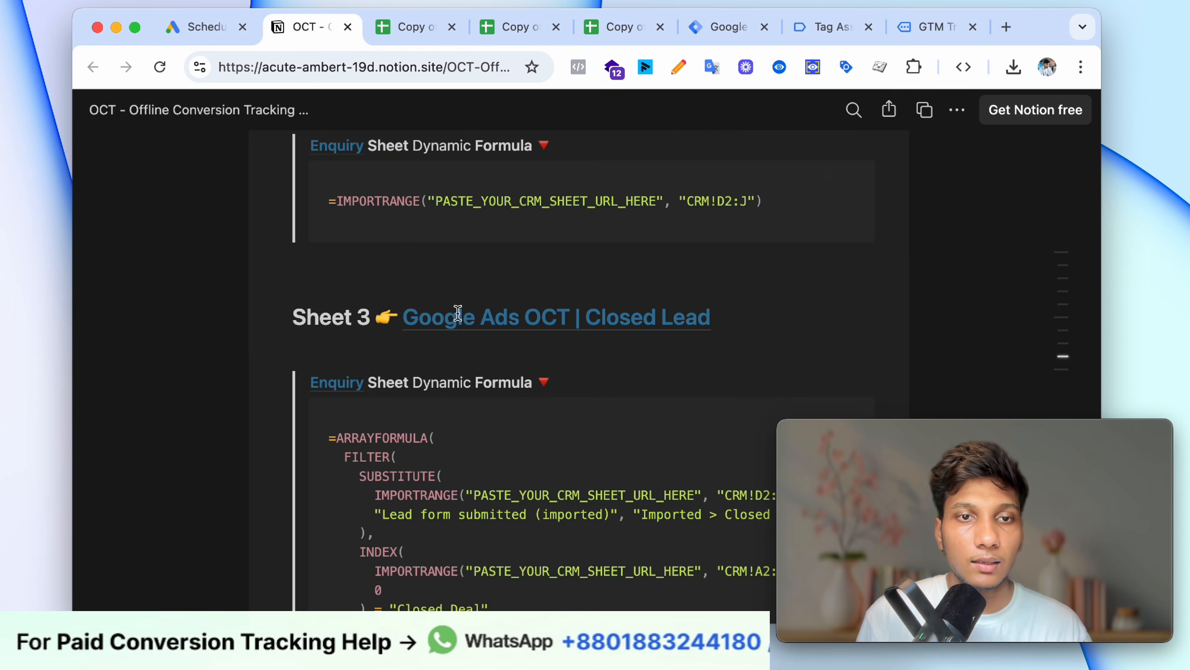
{"action": "scroll", "coordinate": [464, 333], "scroll_direction": "down", "scroll_amount": 10}
{"action": "left_click", "coordinate": [429, 369]}
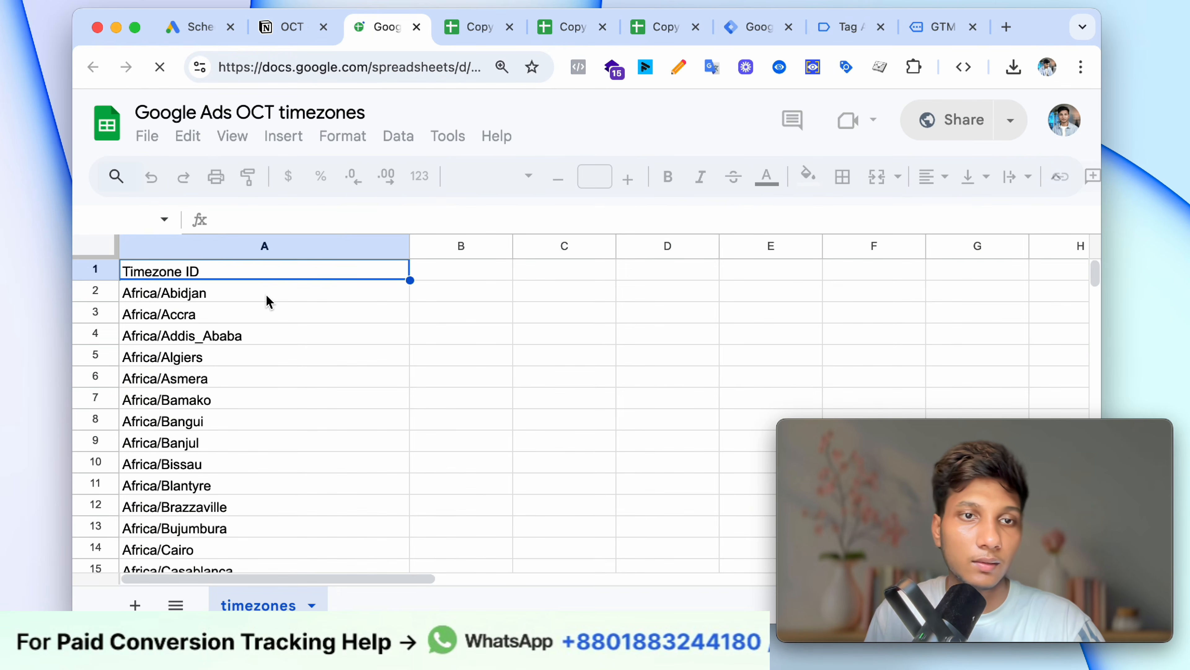
Step: Copy the time zone ID America/Dawson_Creek from the Google Ads OCT timezones sheet
{"action": "scroll", "coordinate": [266, 300], "scroll_direction": "down", "scroll_amount": 8}
{"action": "left_click", "coordinate": [269, 370]}
{"action": "double_click", "coordinate": [270, 370]}
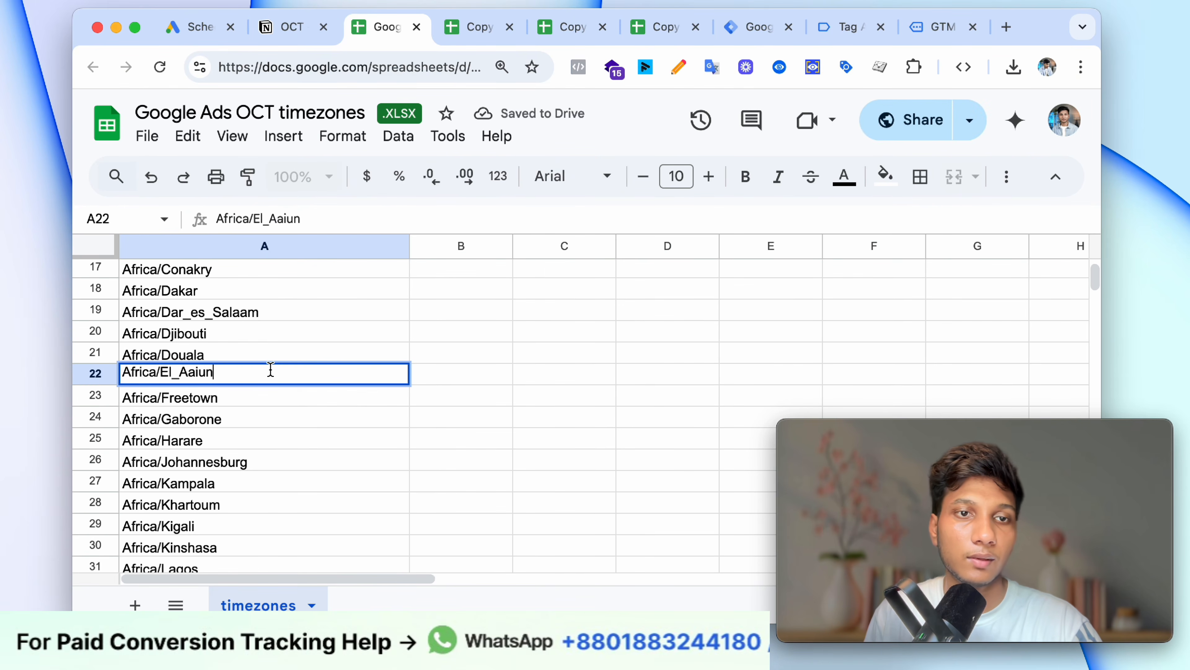
{"action": "triple_click", "coordinate": [270, 370]}
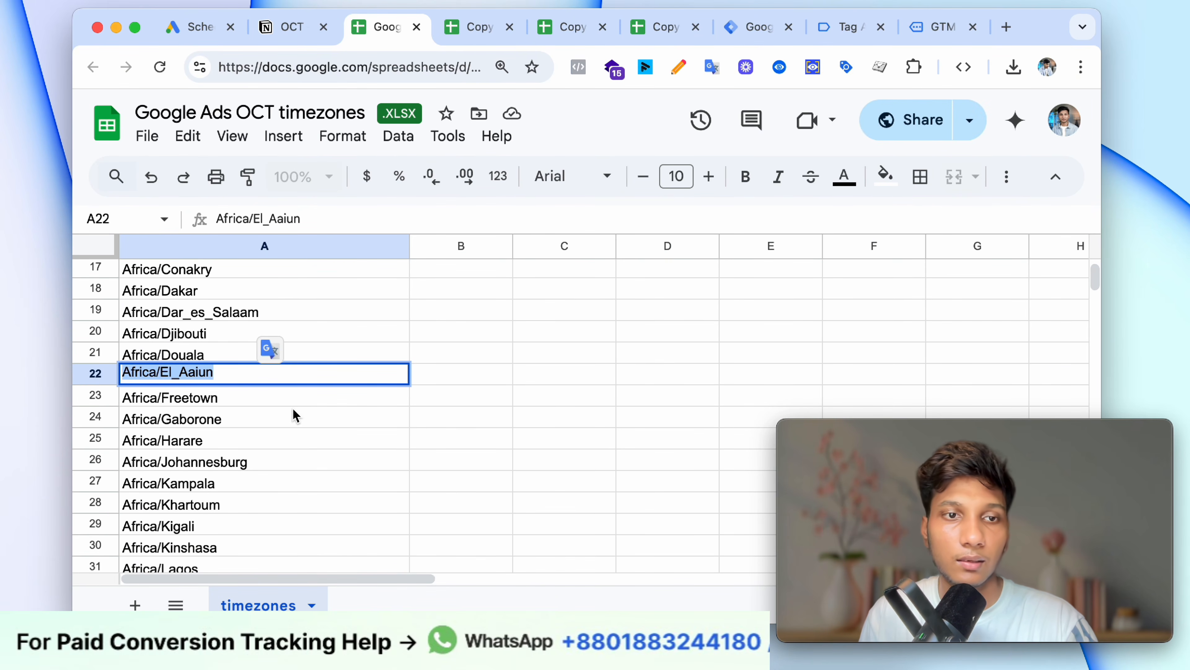
{"action": "left_click", "coordinate": [266, 425]}
{"action": "scroll", "coordinate": [266, 427], "scroll_direction": "down", "scroll_amount": 20}
{"action": "scroll", "coordinate": [266, 438], "scroll_direction": "up", "scroll_amount": 3}
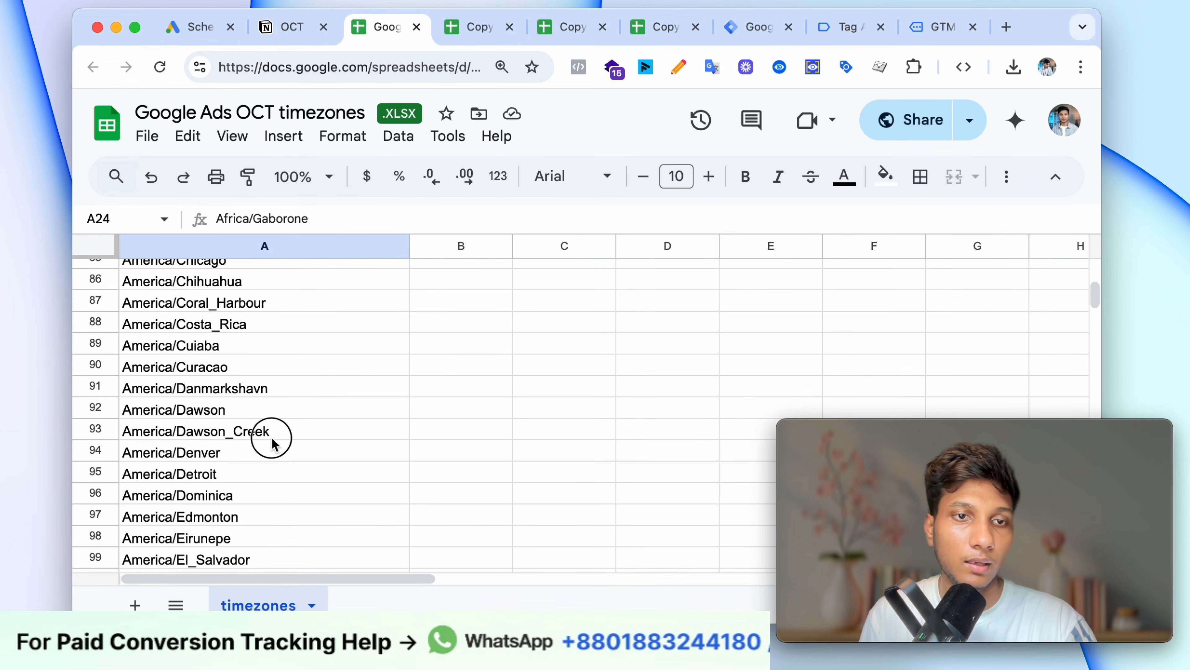
{"action": "double_click", "coordinate": [273, 428]}
{"action": "triple_click", "coordinate": [273, 428]}
{"action": "key", "text": "super+c"}
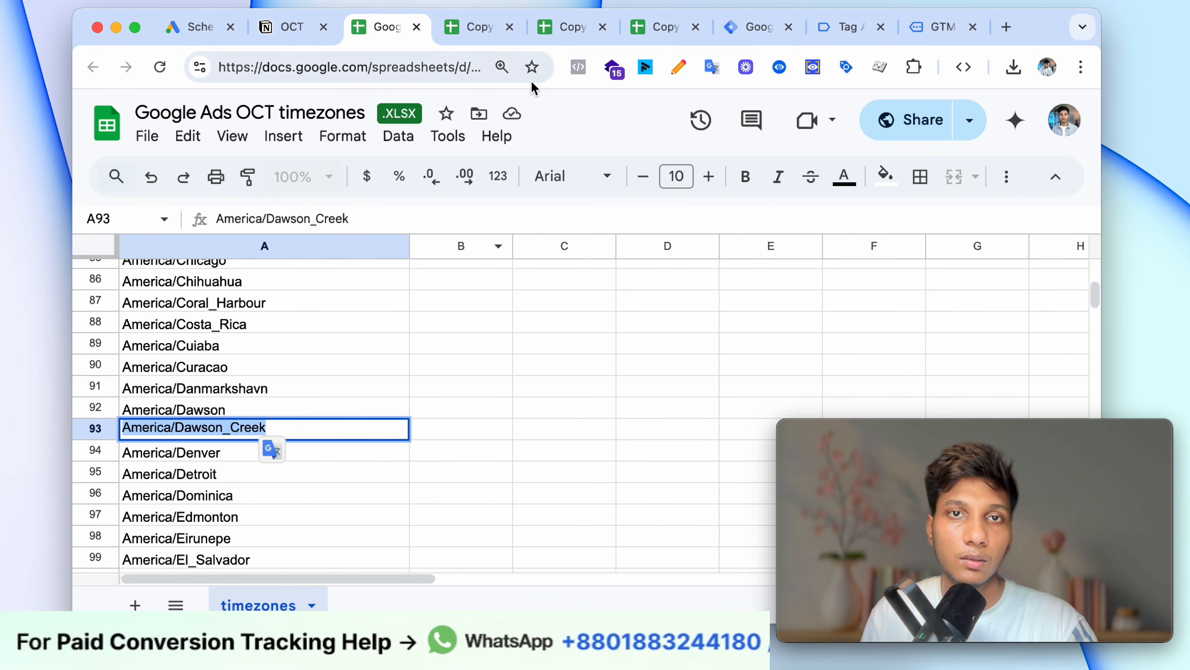
{"action": "left_click", "coordinate": [256, 406]}
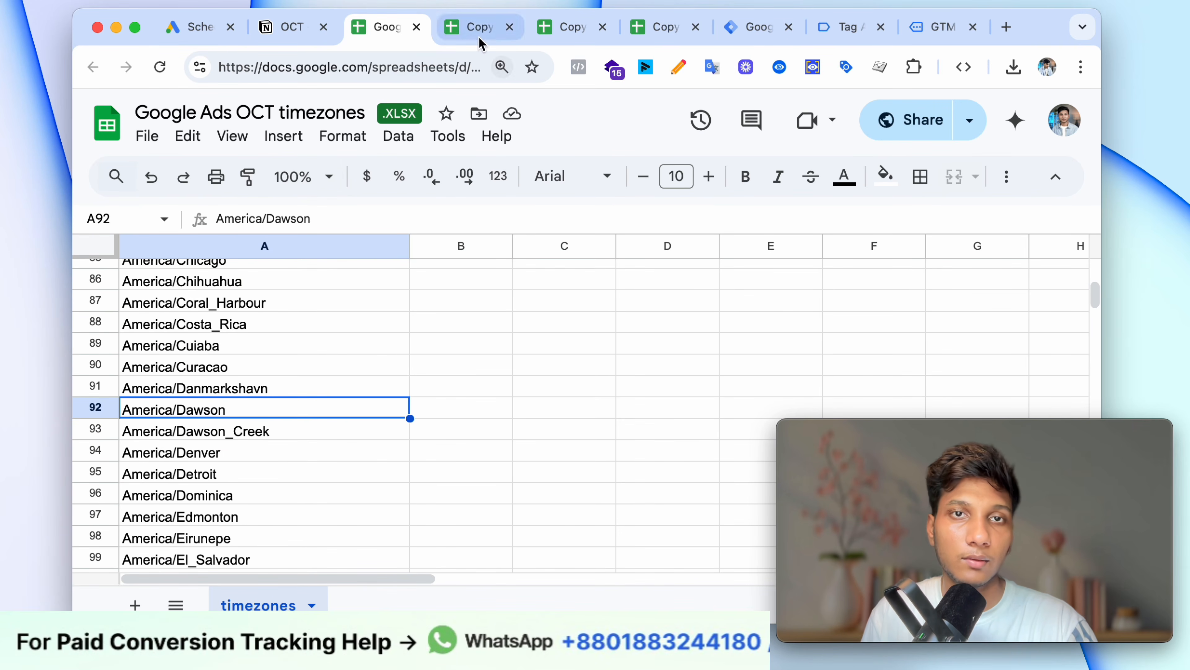
Step: Replace the time zone in cell A1 of the Enquiry copy with America/Dawson_Creek
{"action": "left_click", "coordinate": [588, 27]}
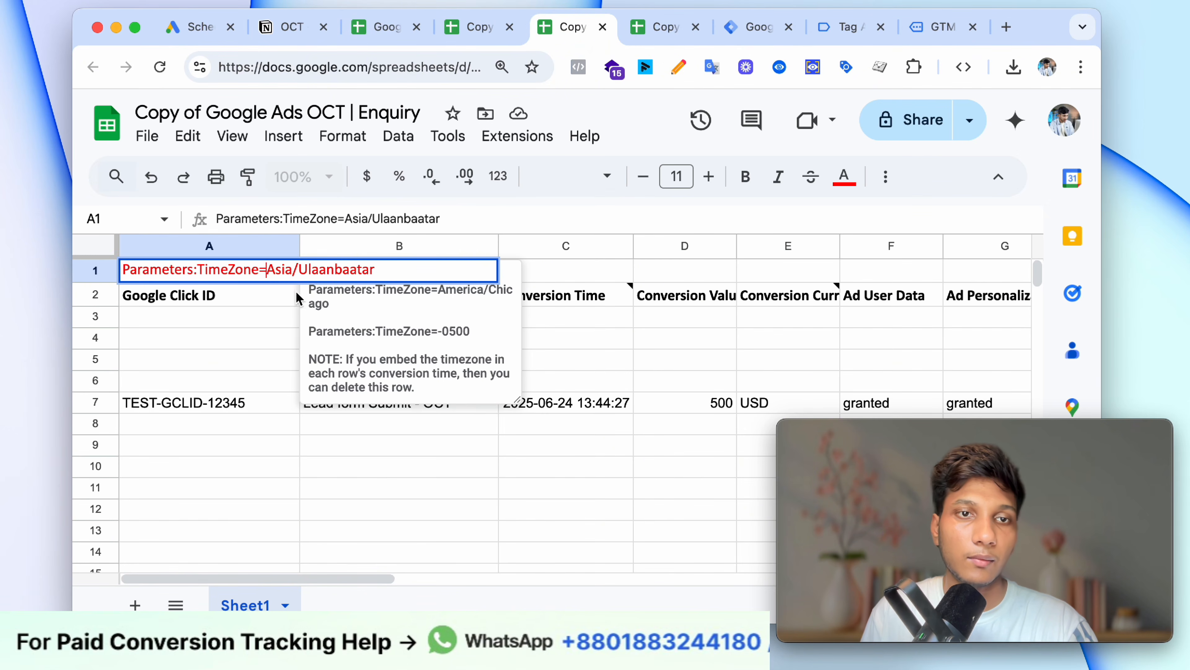
{"action": "double_click", "coordinate": [267, 271]}
{"action": "left_click_drag", "start_coordinate": [267, 271], "coordinate": [399, 271]}
{"action": "key", "text": "super+v"}
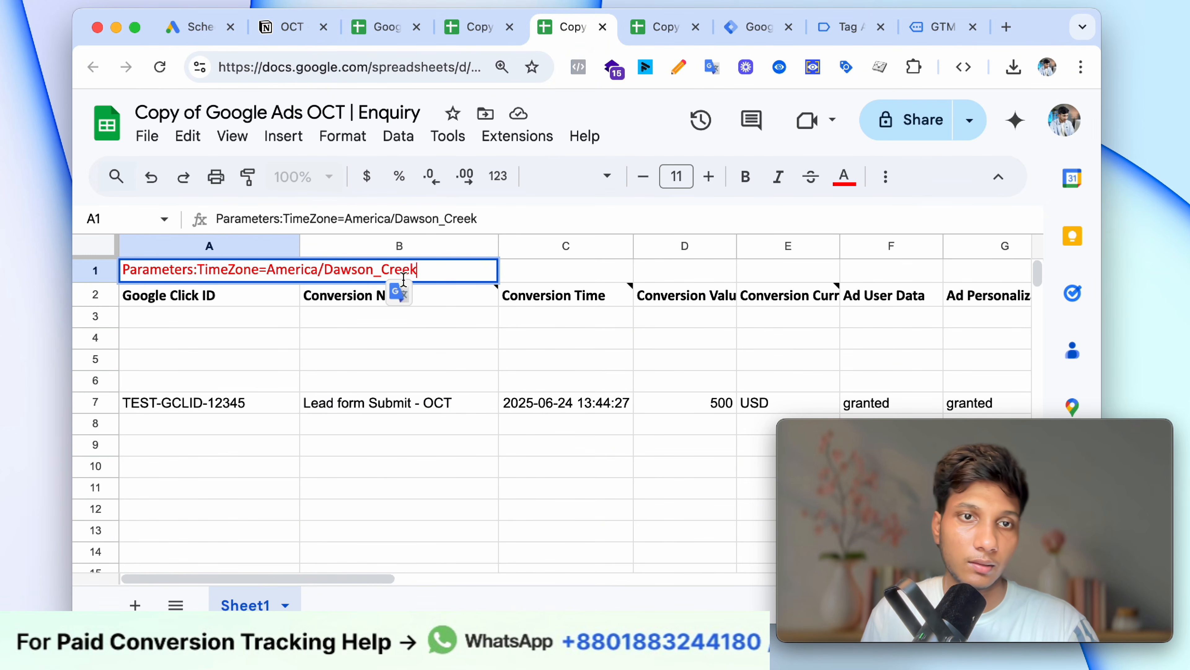
{"action": "left_click", "coordinate": [446, 359]}
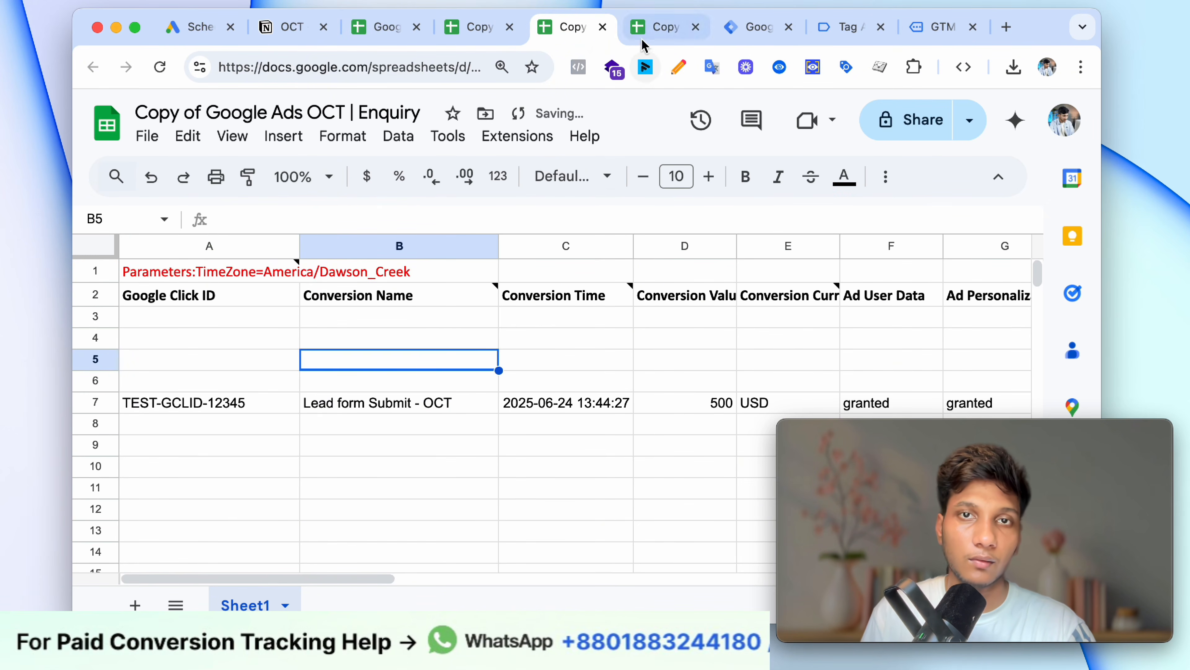
Step: Set the time zone parameter in cell A1 of the Closed Lead copy to America/Dawson_Creek
{"action": "left_click", "coordinate": [638, 35]}
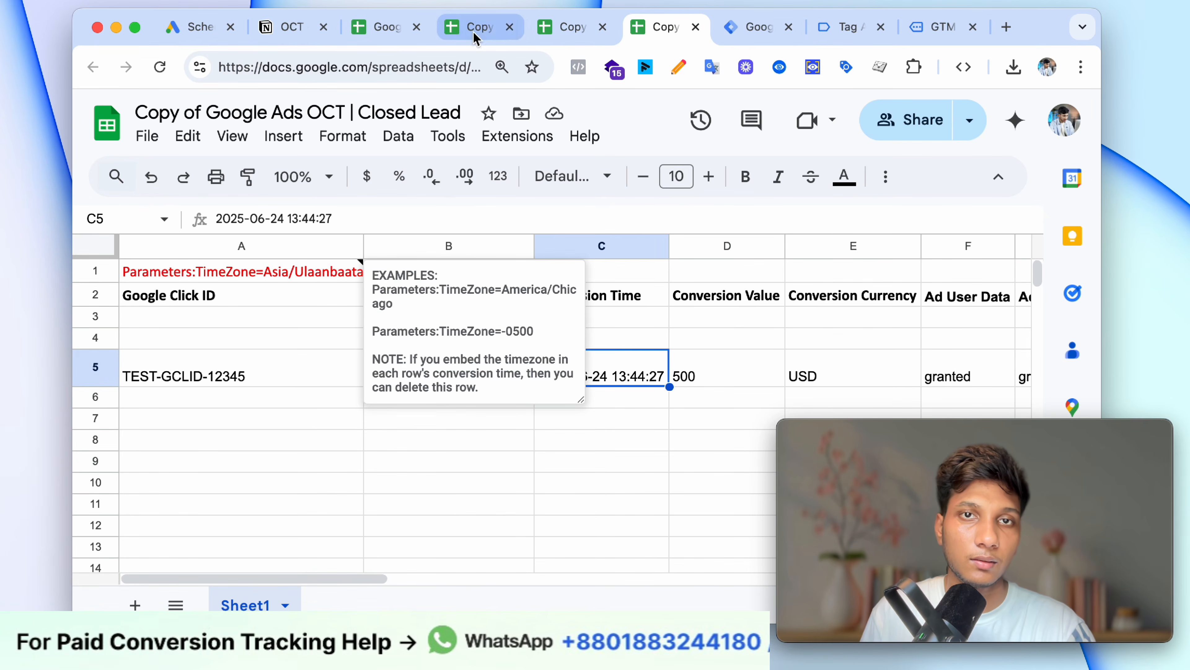
{"action": "left_click", "coordinate": [496, 35]}
{"action": "left_click", "coordinate": [562, 30]}
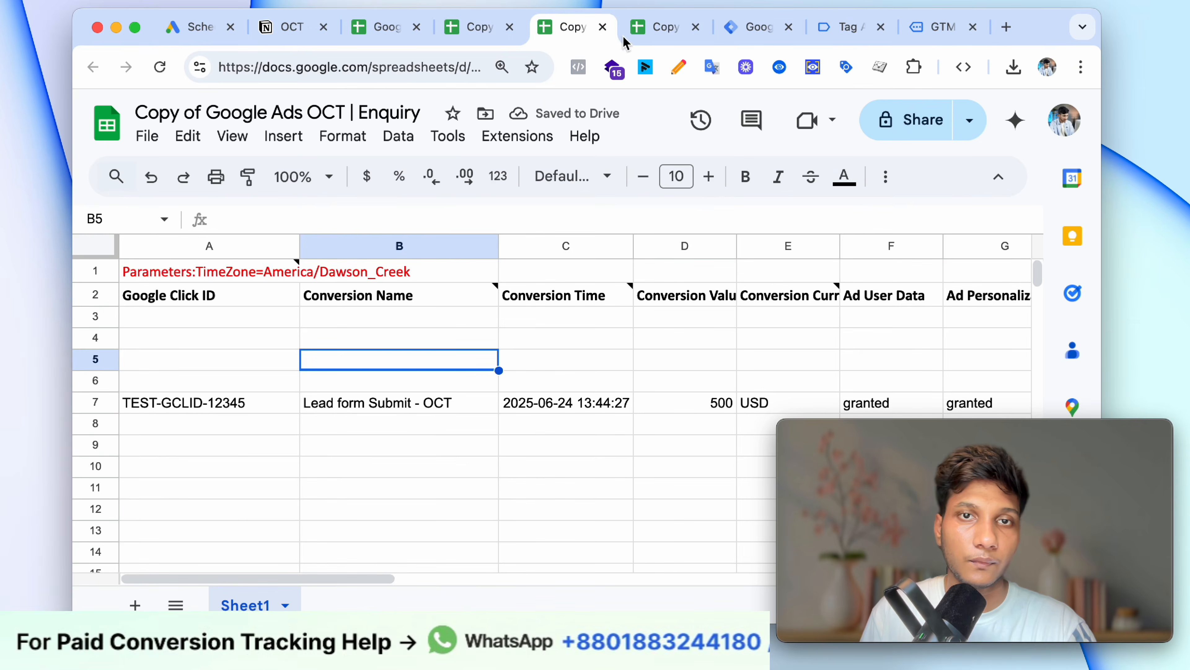
{"action": "left_click", "coordinate": [651, 29]}
{"action": "double_click", "coordinate": [305, 269]}
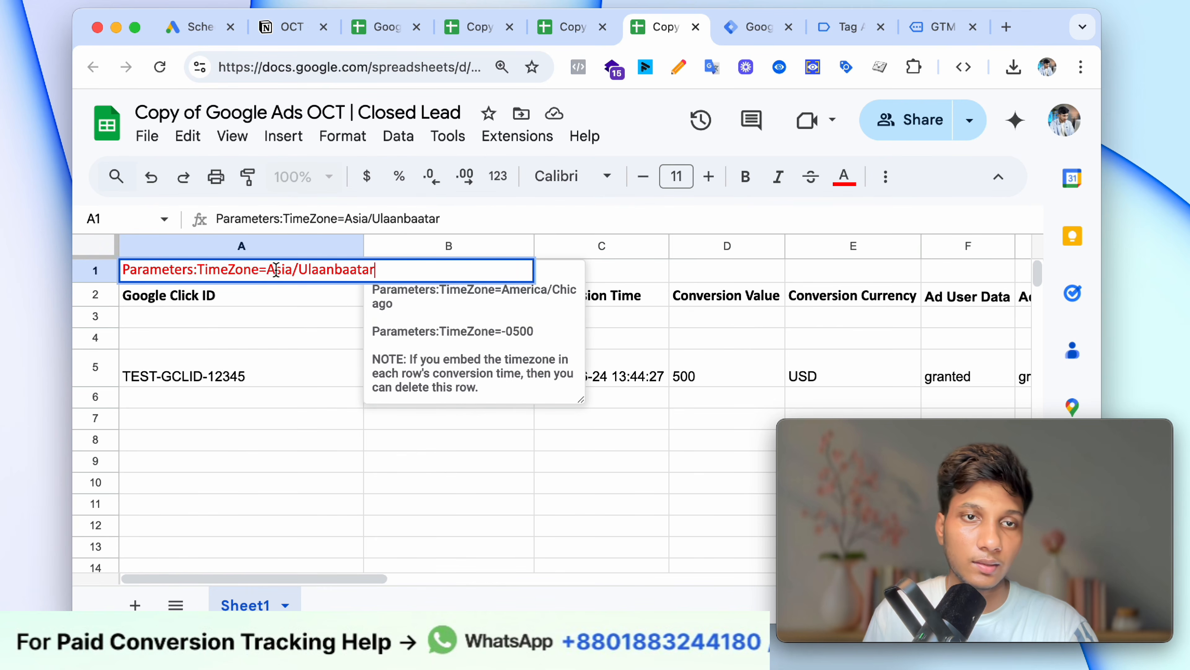
{"action": "left_click_drag", "start_coordinate": [268, 272], "coordinate": [457, 277]}
{"action": "key", "text": "ctrl+v"}
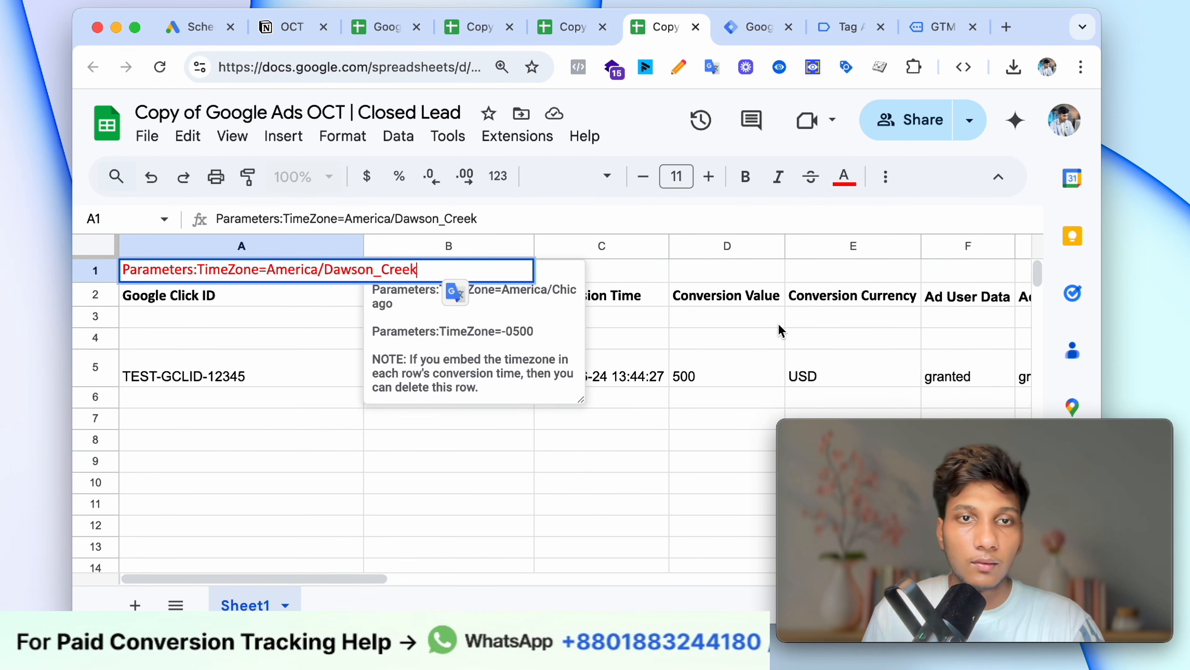
{"action": "left_click", "coordinate": [781, 323]}
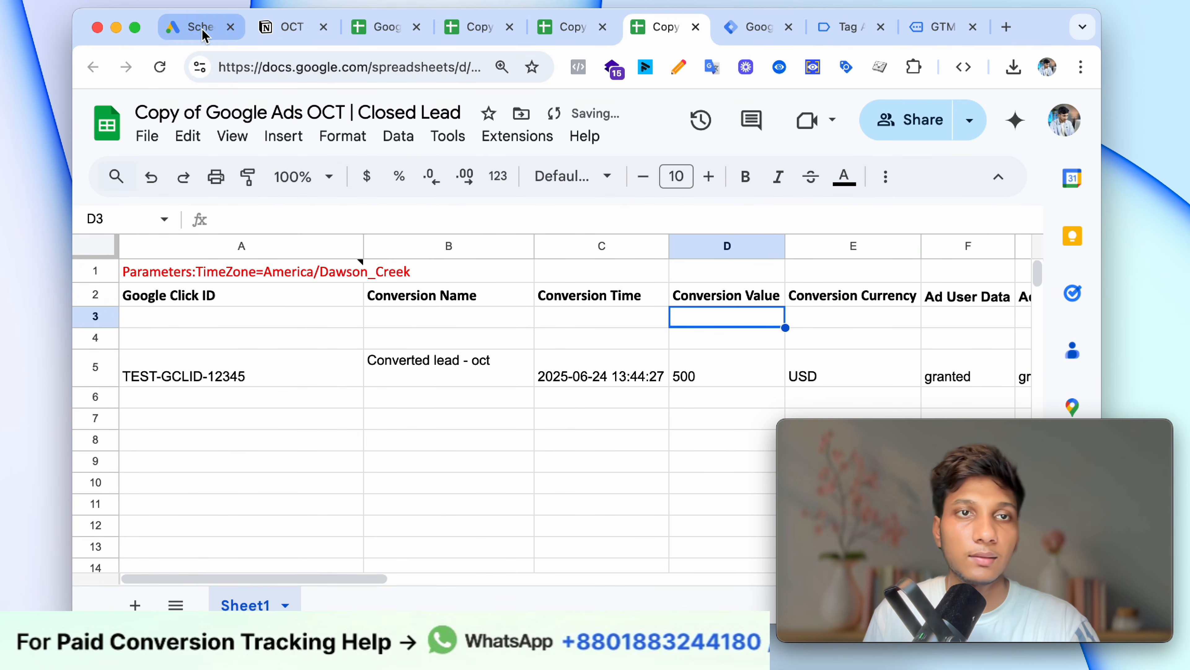
Step: Save the Closed Lead upload schedule in Google Ads and load its preview
{"action": "left_click", "coordinate": [201, 29]}
{"action": "left_click", "coordinate": [409, 501]}
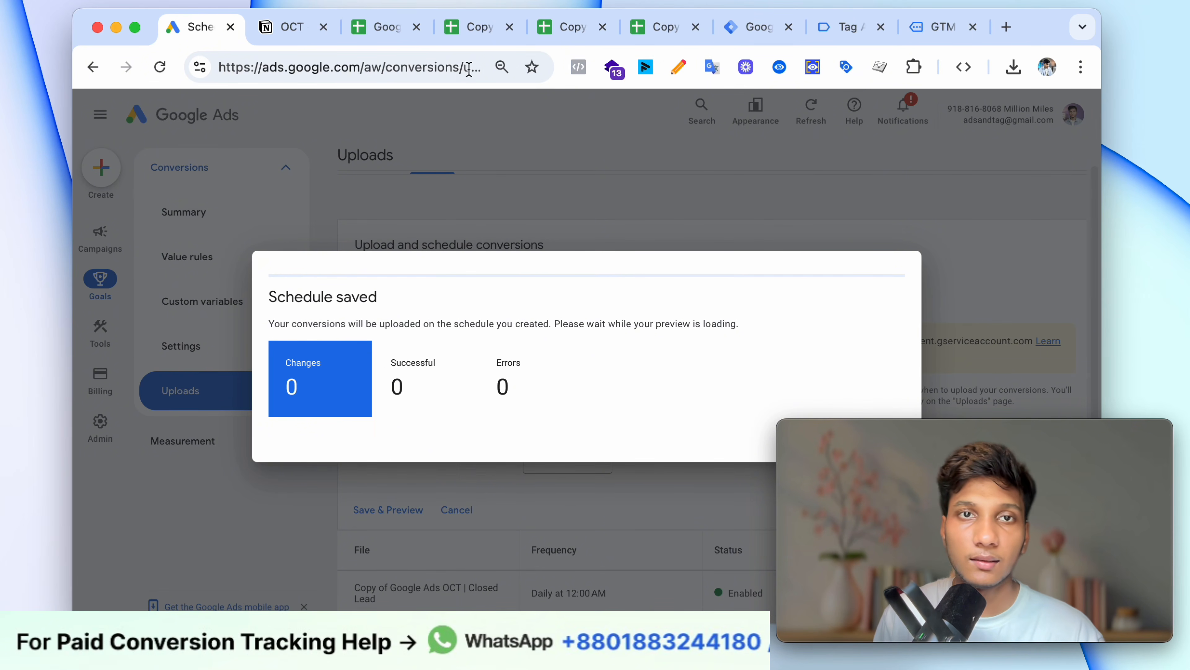
Step: Examine the test lead's e-mail, click ID, conversion name and conversion time in the CRM copy
{"action": "left_click", "coordinate": [478, 28]}
{"action": "left_click", "coordinate": [425, 383]}
{"action": "left_click", "coordinate": [385, 368]}
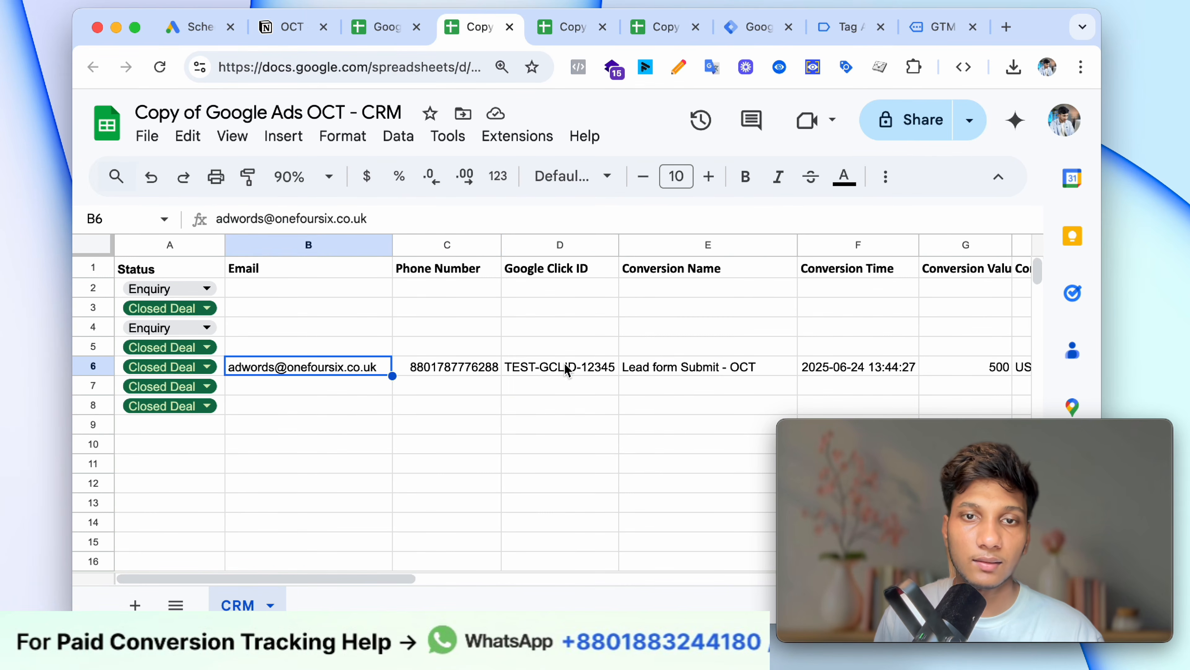
{"action": "left_click", "coordinate": [565, 368]}
{"action": "left_click", "coordinate": [746, 366]}
{"action": "left_click", "coordinate": [813, 371]}
{"action": "left_click", "coordinate": [661, 379]}
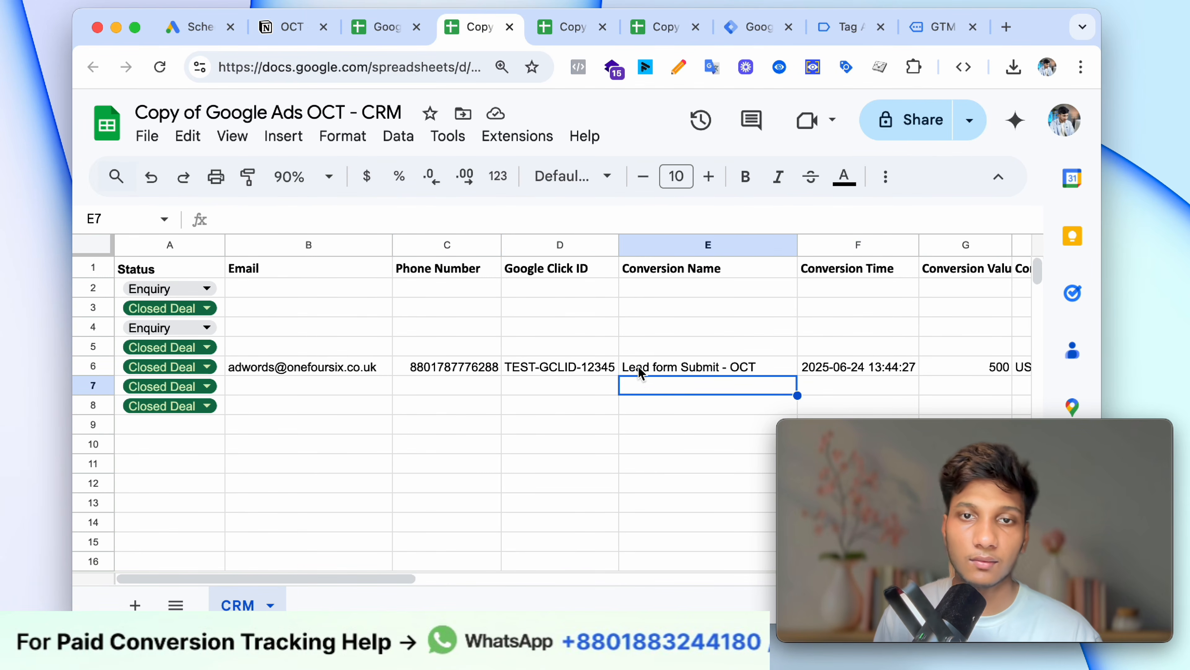
{"action": "left_click", "coordinate": [594, 366]}
Step: Review the upload preview in Google Ads, the timezones list and the CRM, Enquiry and Closed Lead copies
{"action": "left_click", "coordinate": [197, 27]}
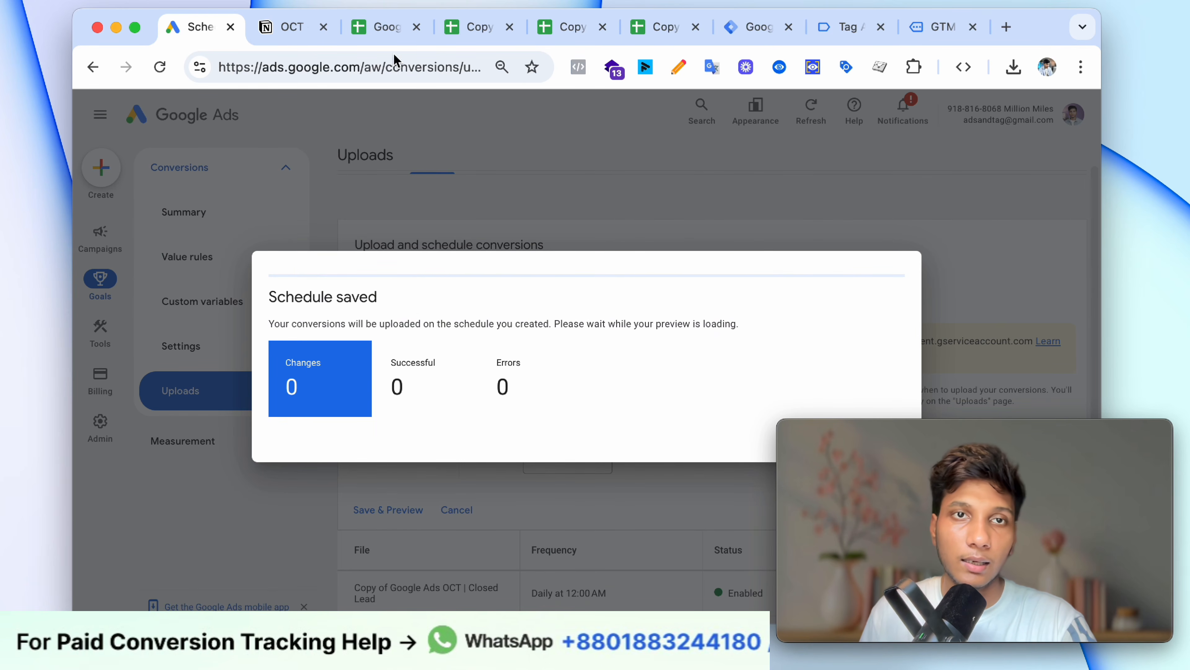
{"action": "left_click", "coordinate": [390, 27]}
{"action": "left_click", "coordinate": [503, 287]}
{"action": "scroll", "coordinate": [501, 322], "scroll_direction": "up", "scroll_amount": 15}
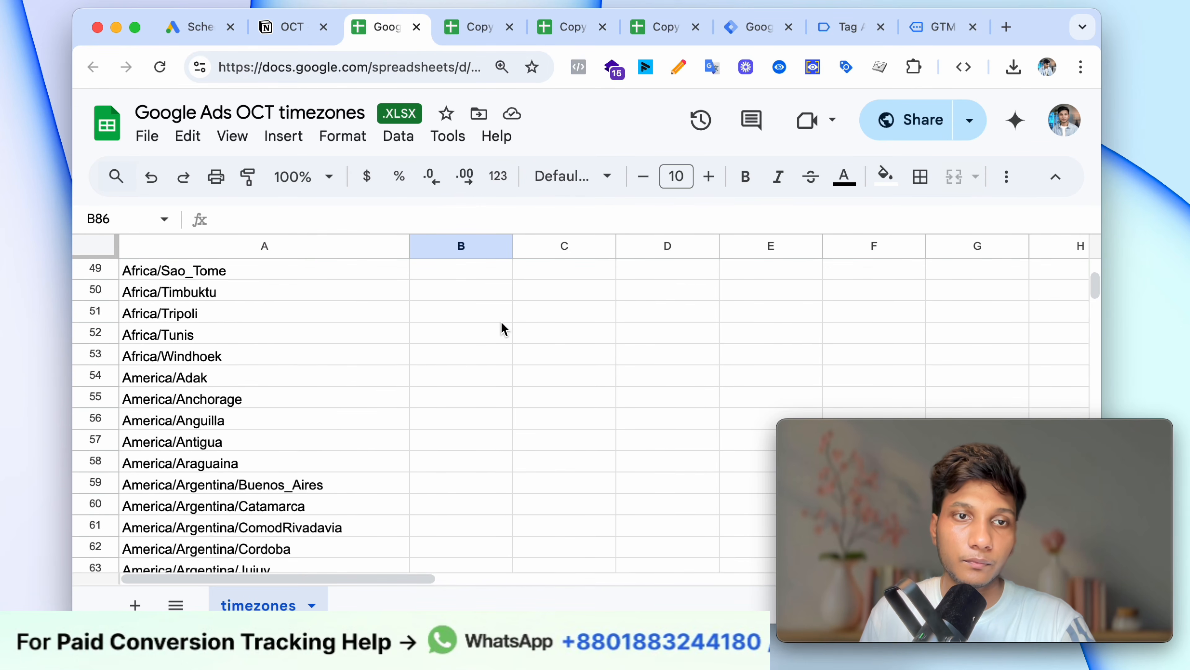
{"action": "left_click", "coordinate": [468, 29]}
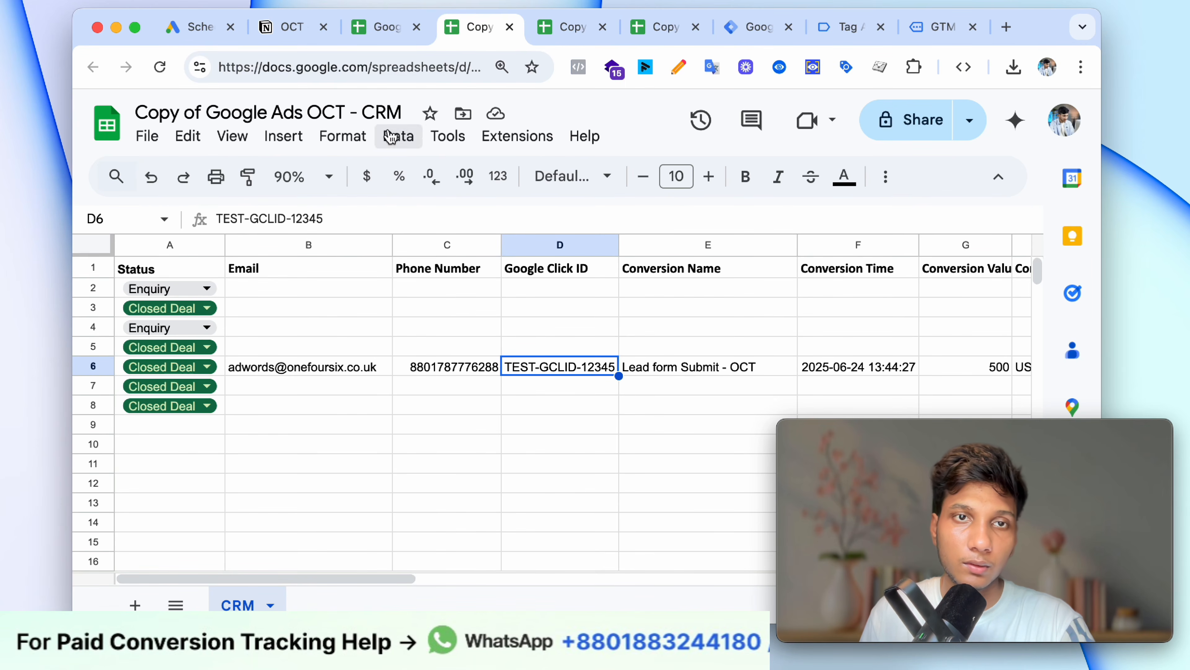
{"action": "left_click", "coordinate": [542, 40]}
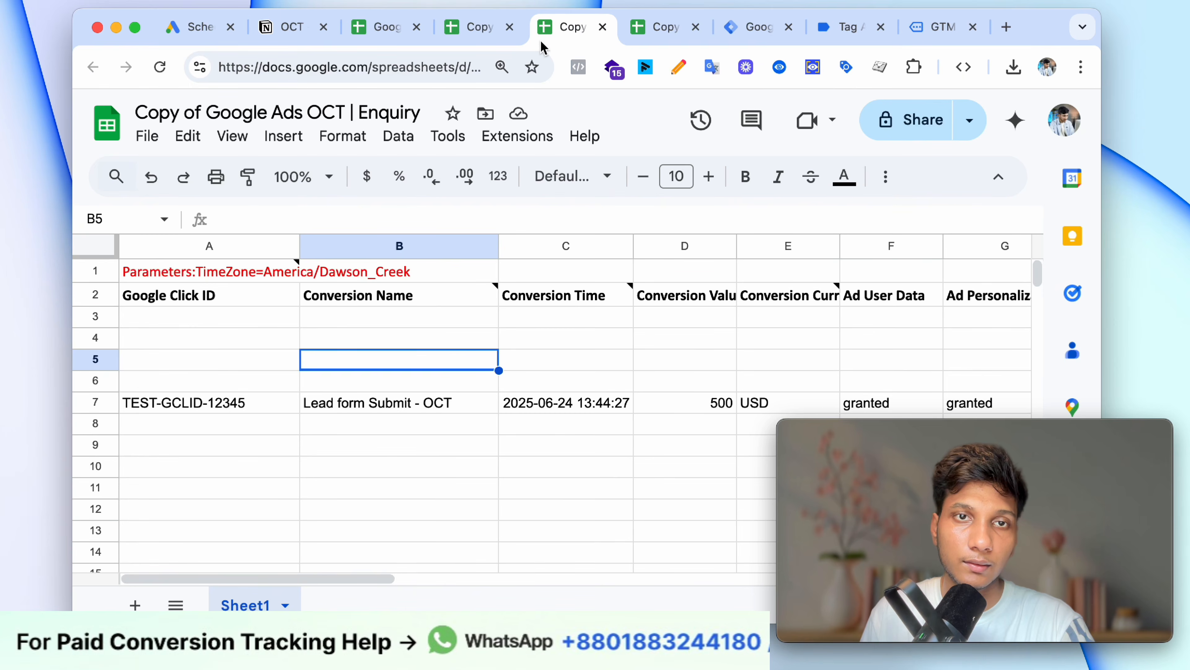
{"action": "left_click", "coordinate": [387, 114]}
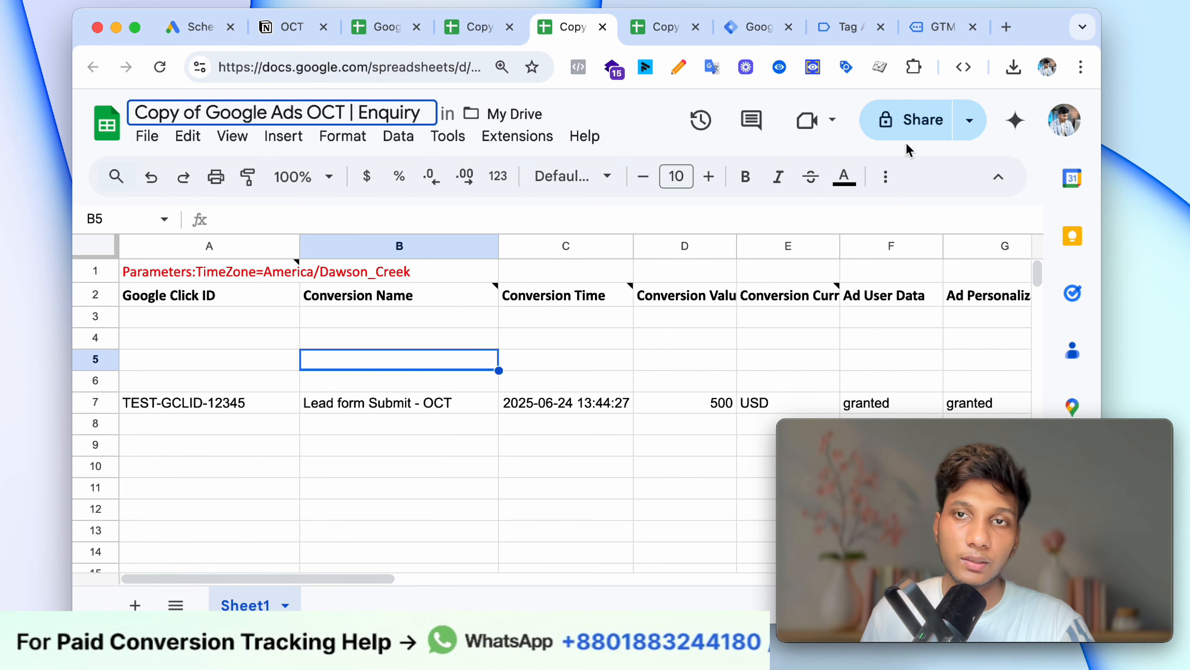
{"action": "left_click", "coordinate": [642, 34]}
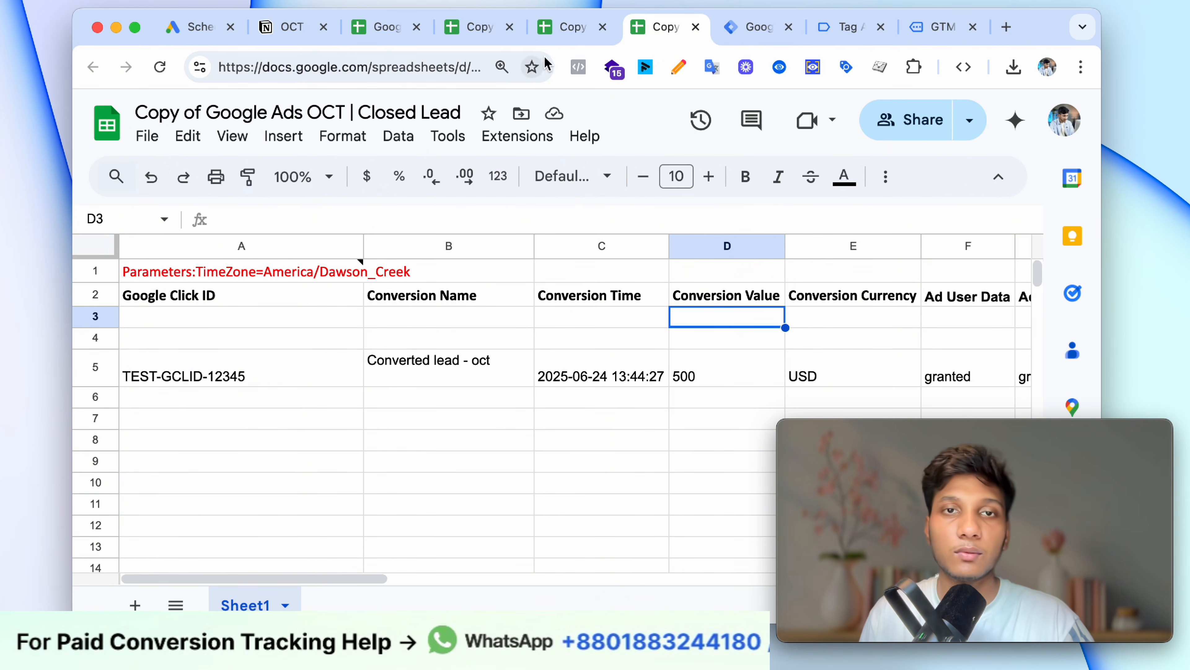
{"action": "left_click", "coordinate": [581, 26]}
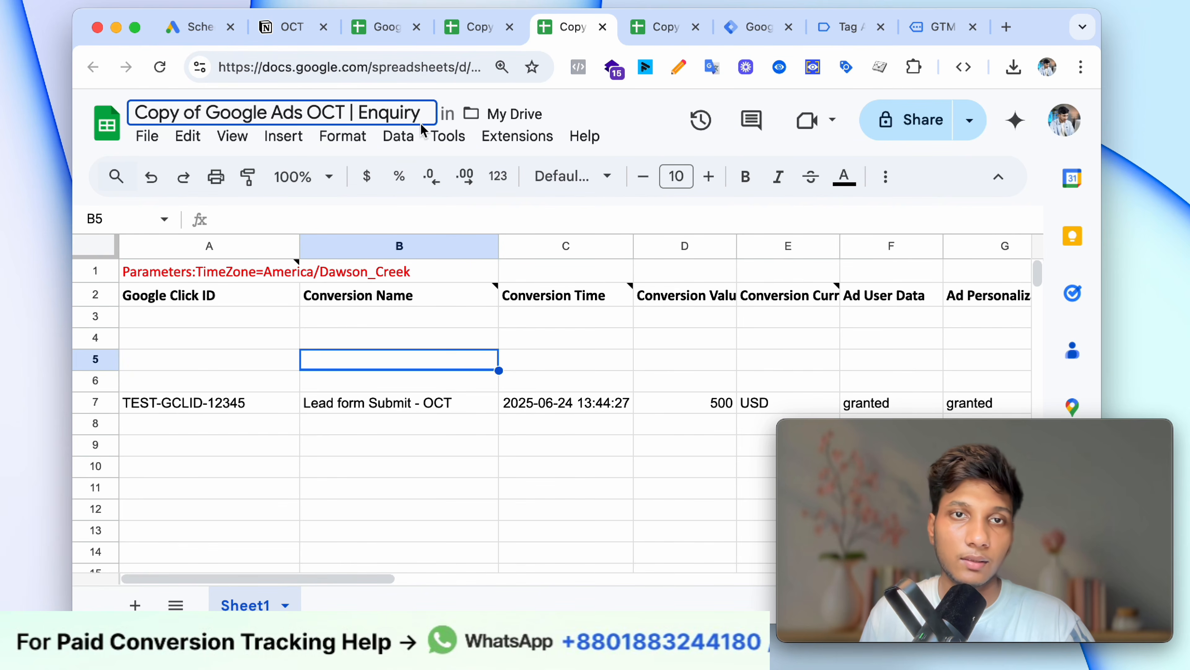
Step: Examine the status of the Closed Lead conversion in the Google Ads upload schedule preview
{"action": "left_click", "coordinate": [187, 29]}
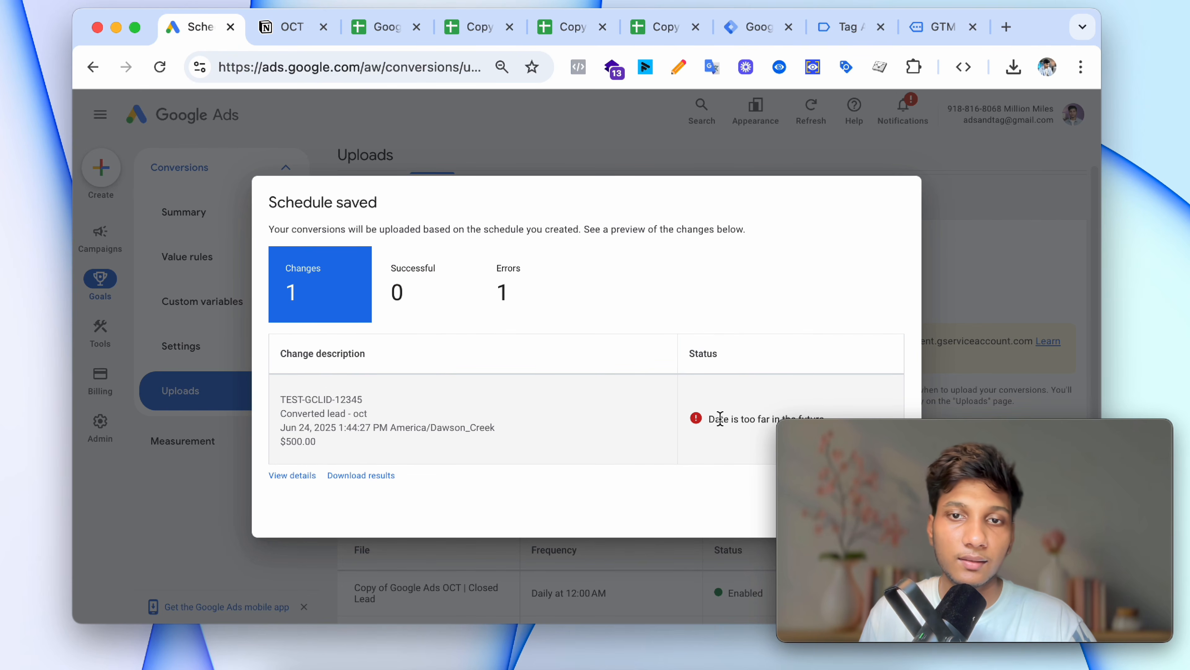
{"action": "left_click_drag", "start_coordinate": [823, 437], "coordinate": [605, 114]}
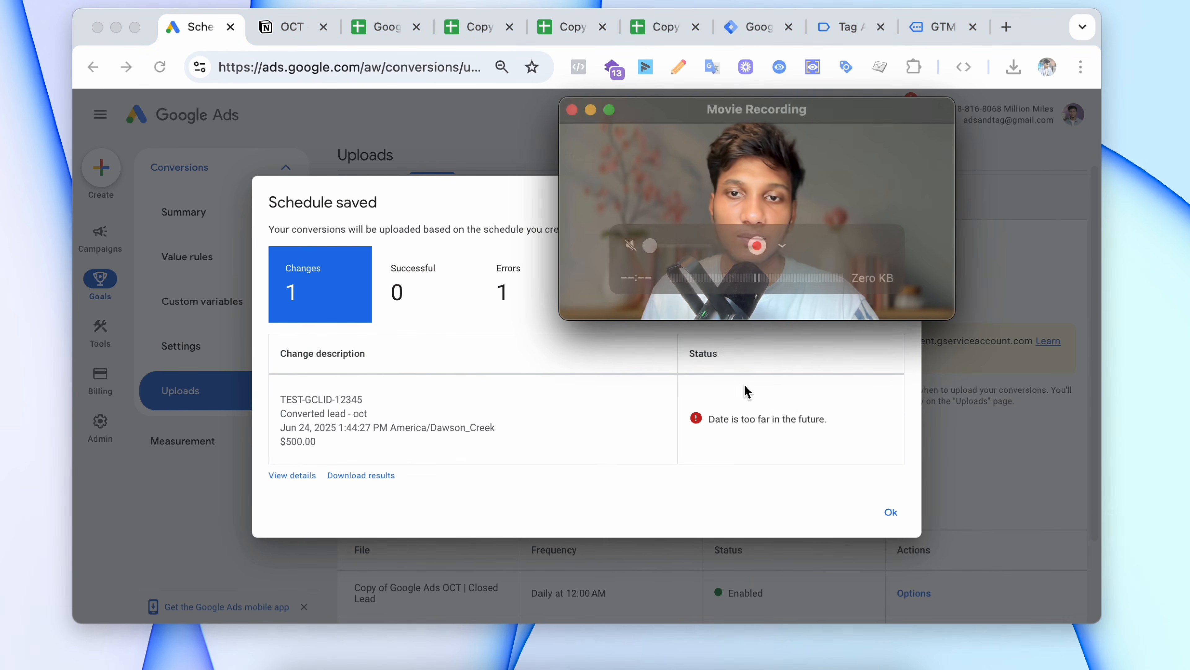
{"action": "left_click", "coordinate": [787, 417]}
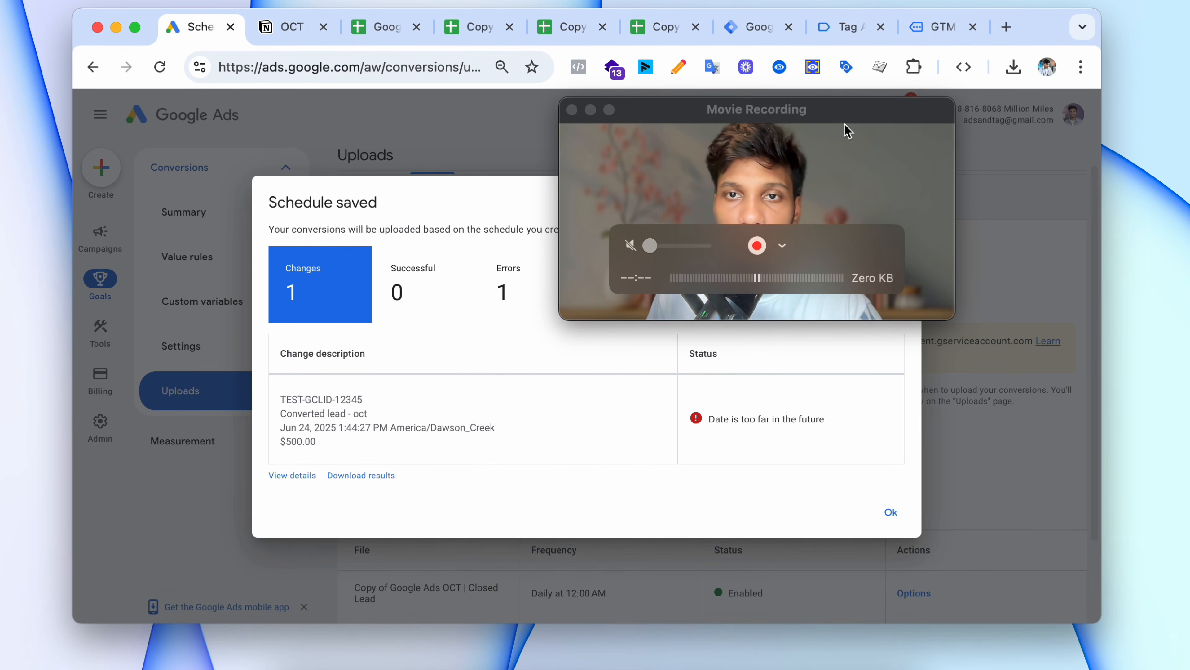
{"action": "left_click_drag", "start_coordinate": [845, 128], "coordinate": [1042, 440]}
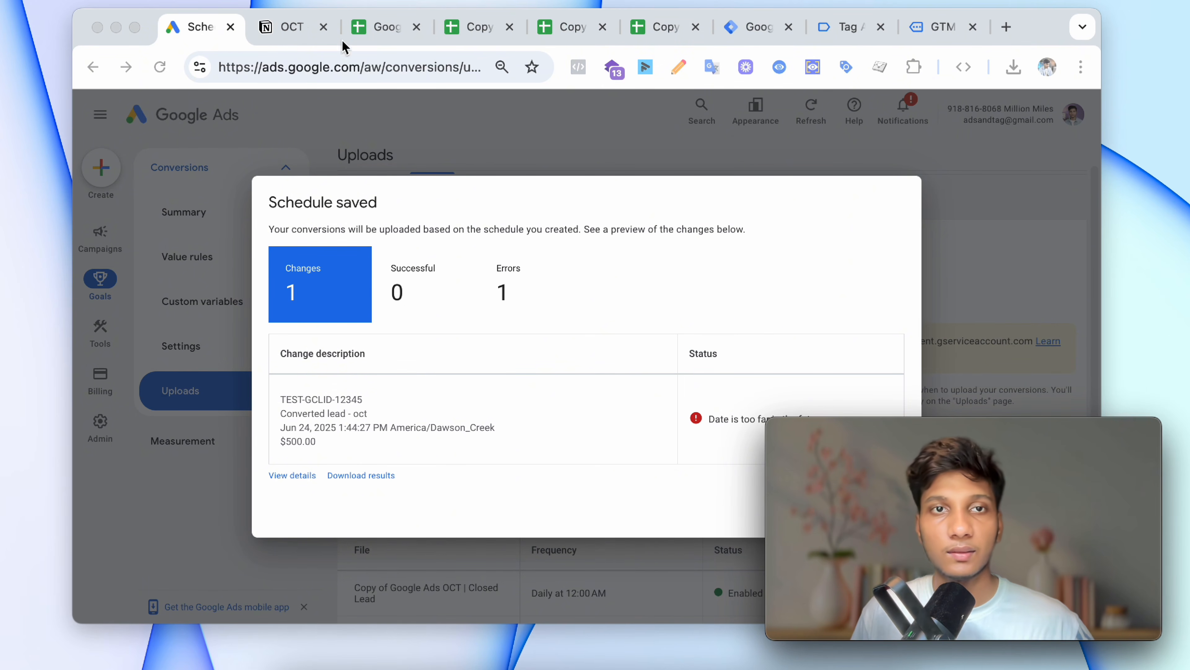
Step: Reselect Closed Deal as the test lead's status in the CRM copy and check its row in the Closed Lead copy against the upload preview
{"action": "left_click", "coordinate": [365, 26]}
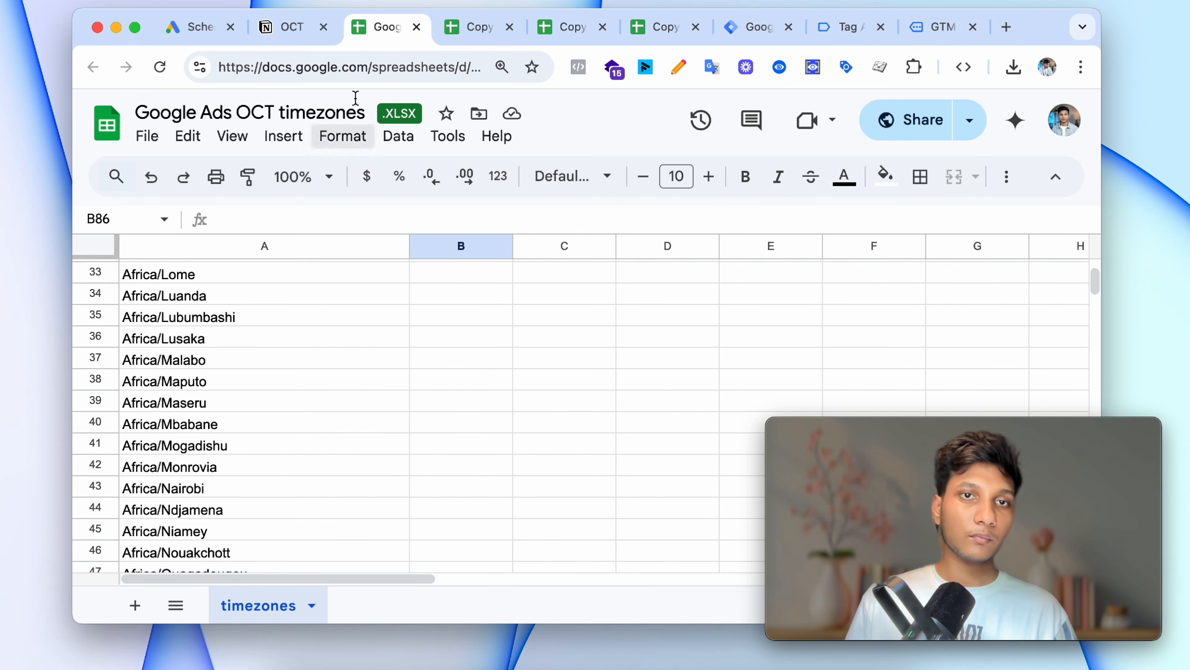
{"action": "left_click", "coordinate": [473, 28]}
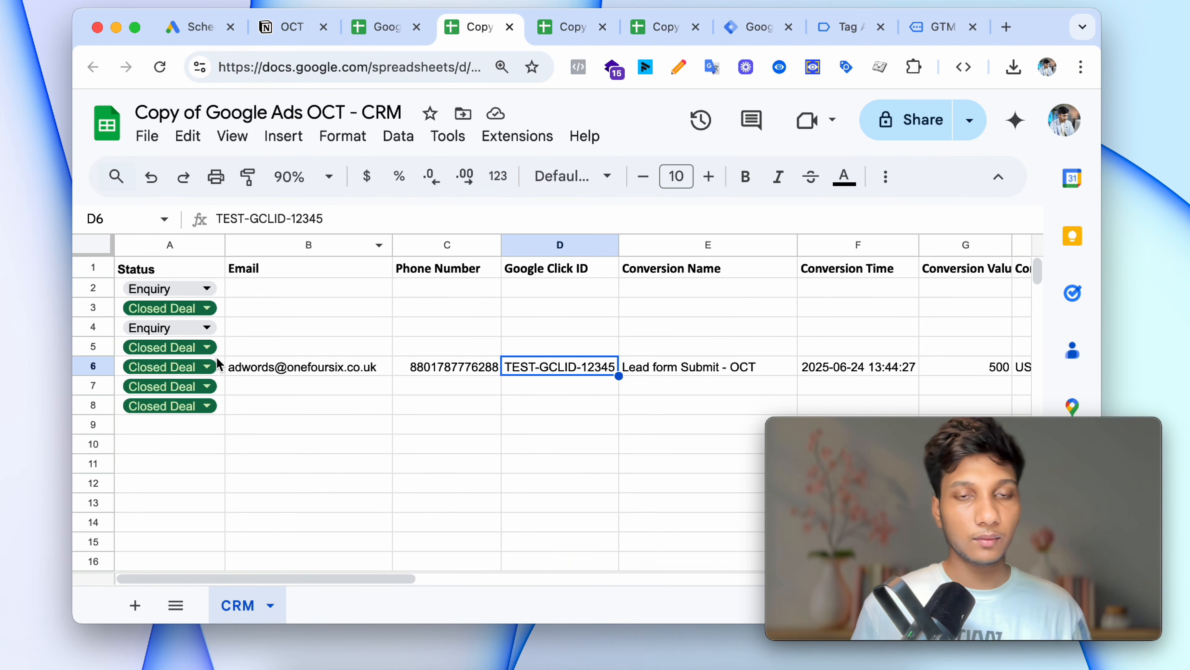
{"action": "left_click", "coordinate": [292, 374]}
{"action": "left_click", "coordinate": [400, 365]}
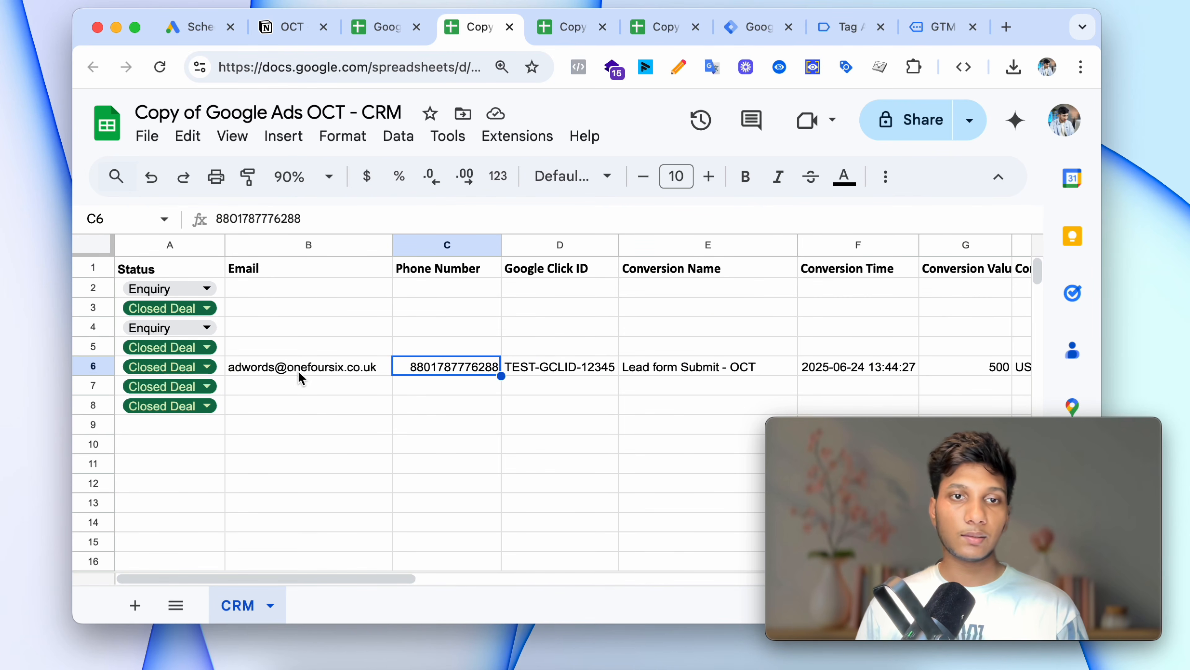
{"action": "left_click", "coordinate": [205, 367]}
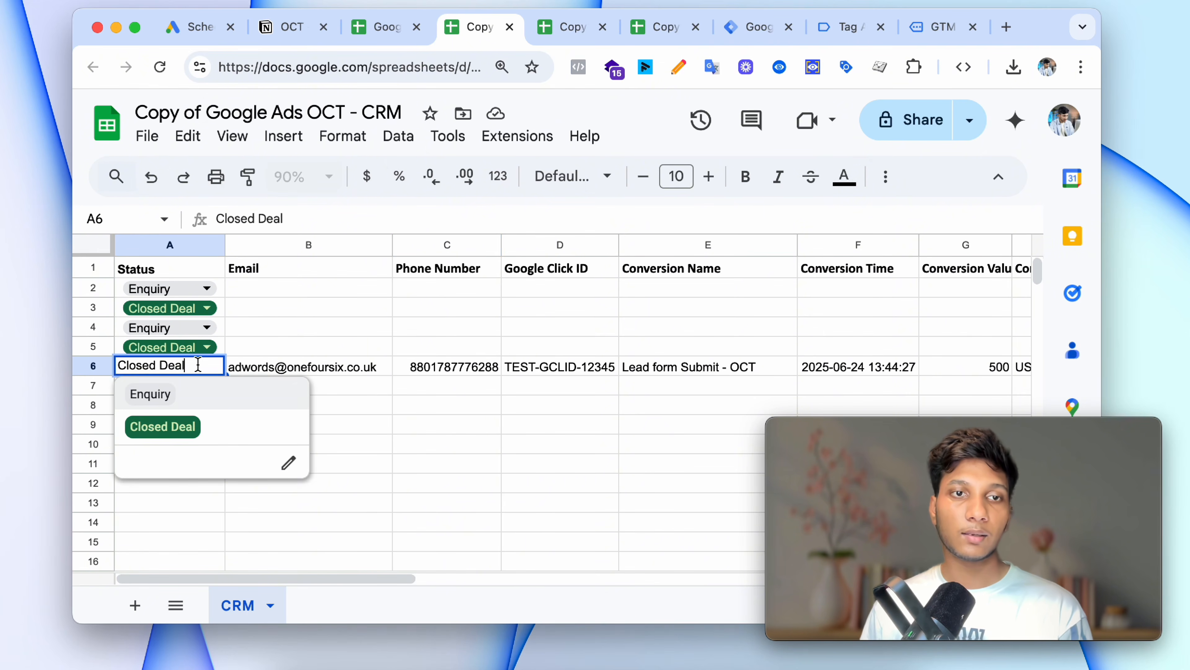
{"action": "left_click", "coordinate": [221, 426]}
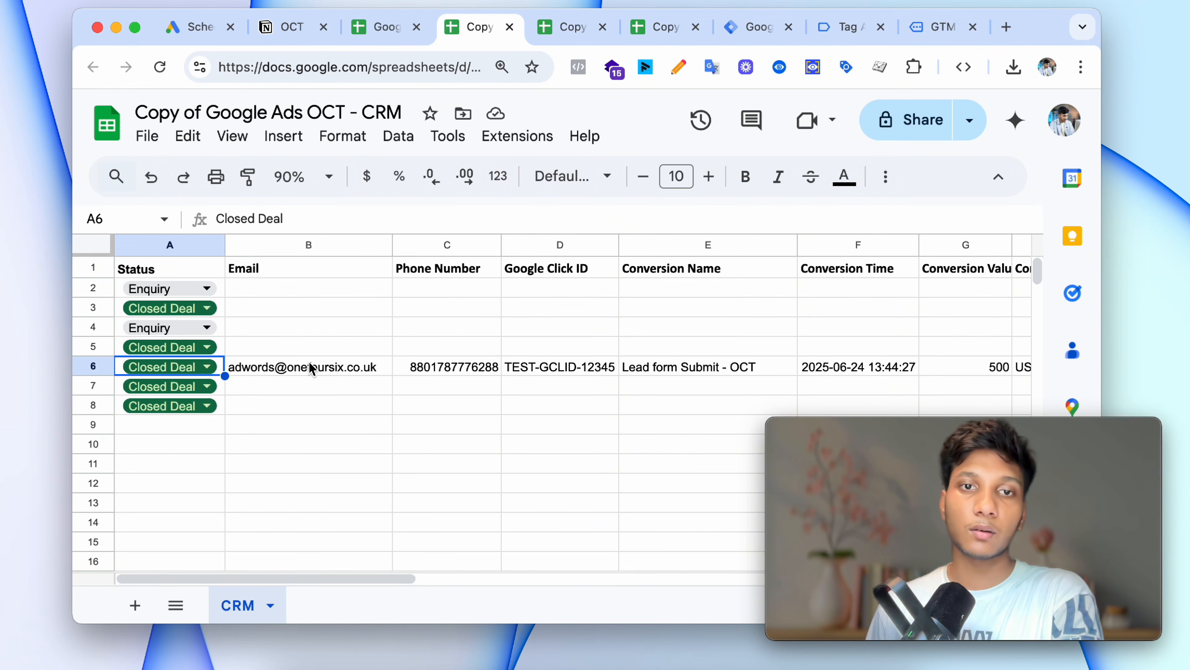
{"action": "left_click", "coordinate": [651, 38]}
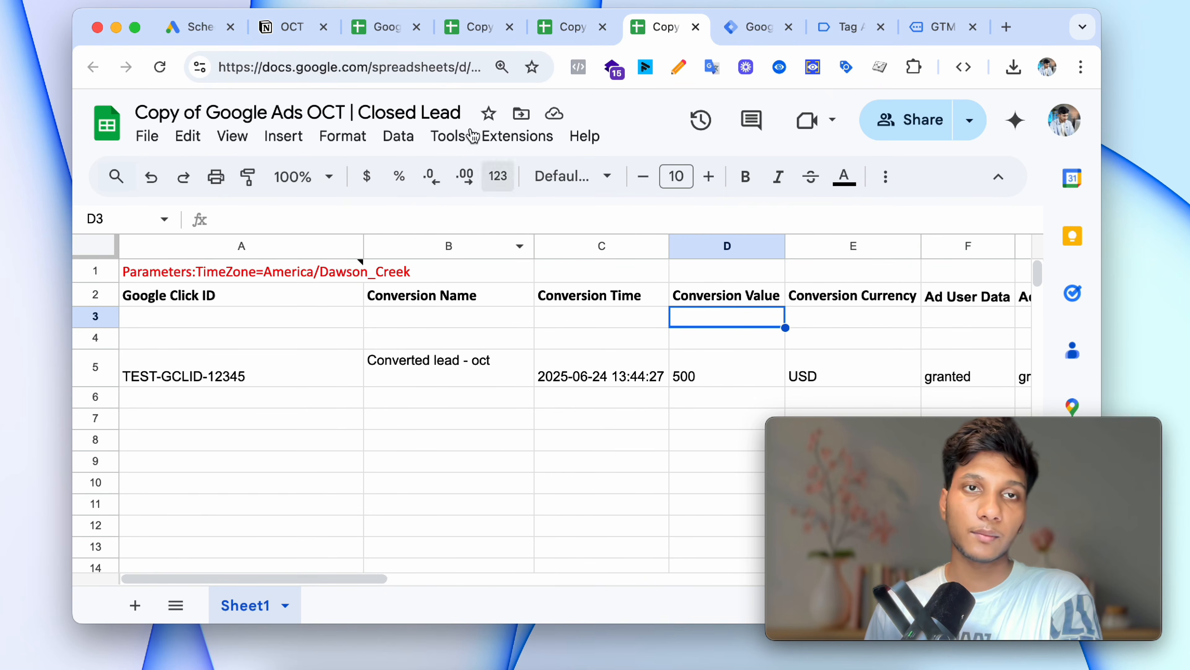
{"action": "left_click", "coordinate": [178, 29]}
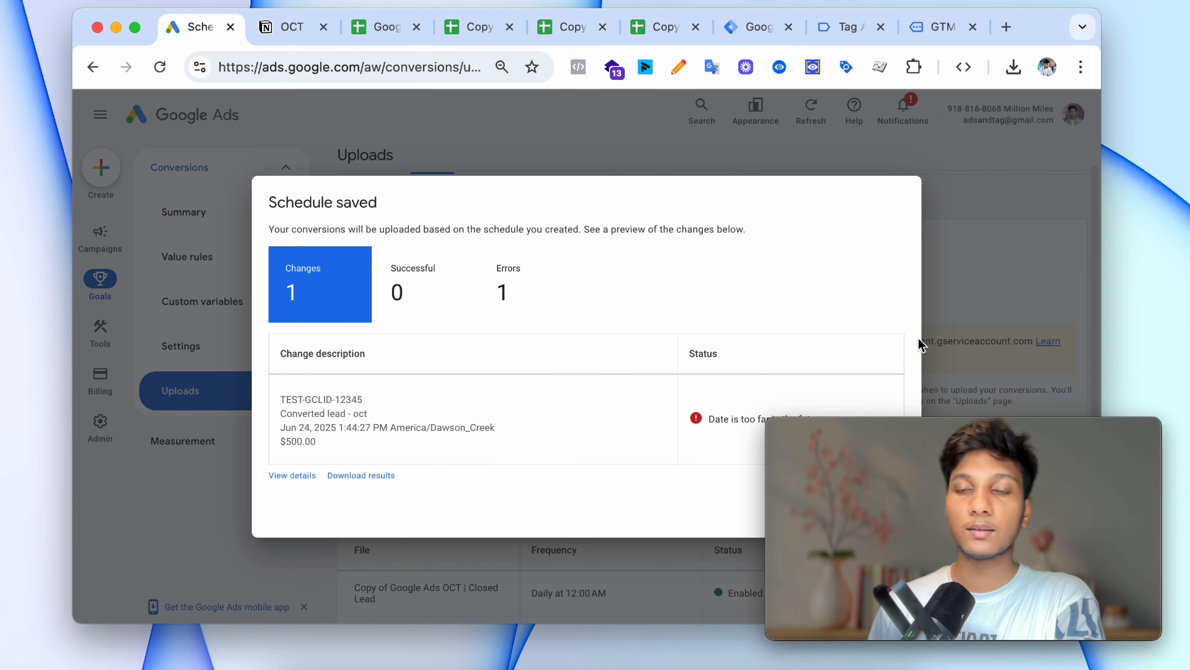